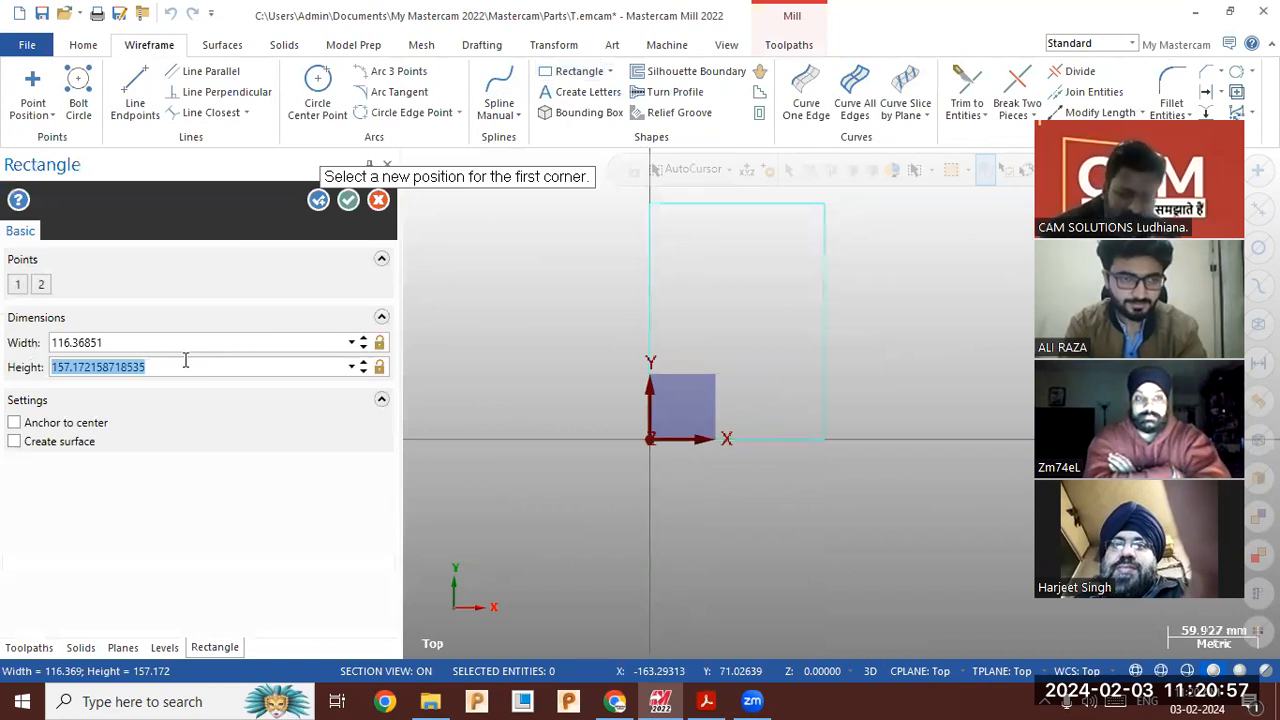
Set the rectangle's height to 80 mm and width to 45 mm, and finish creating it
type("0")
key("Return")
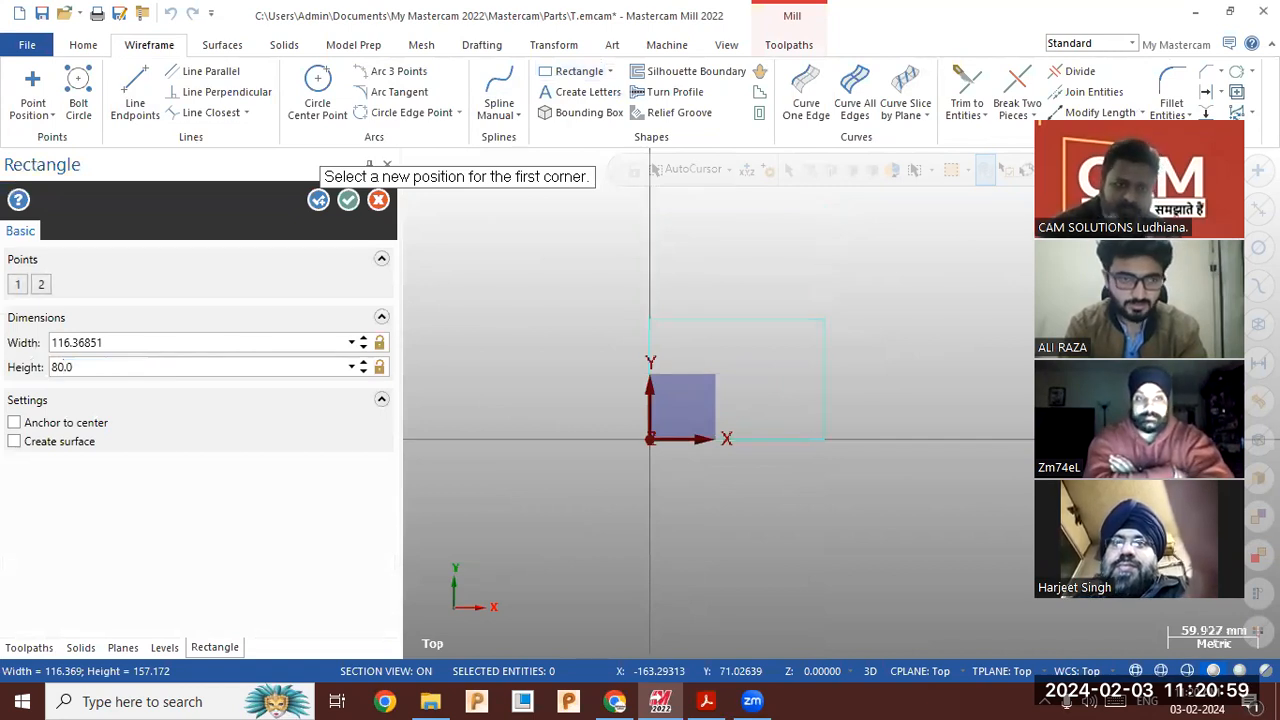
double_click(133, 343)
left_click_drag(152, 343, 7, 374)
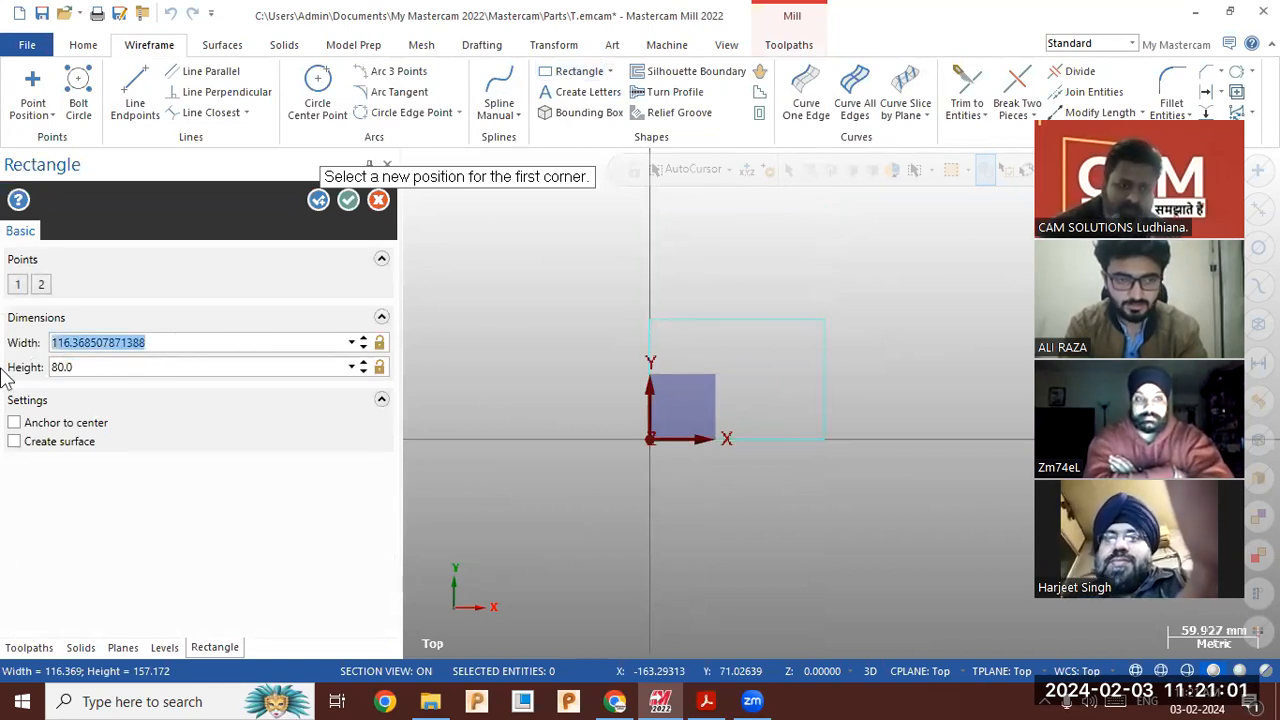
type("45")
key("Return")
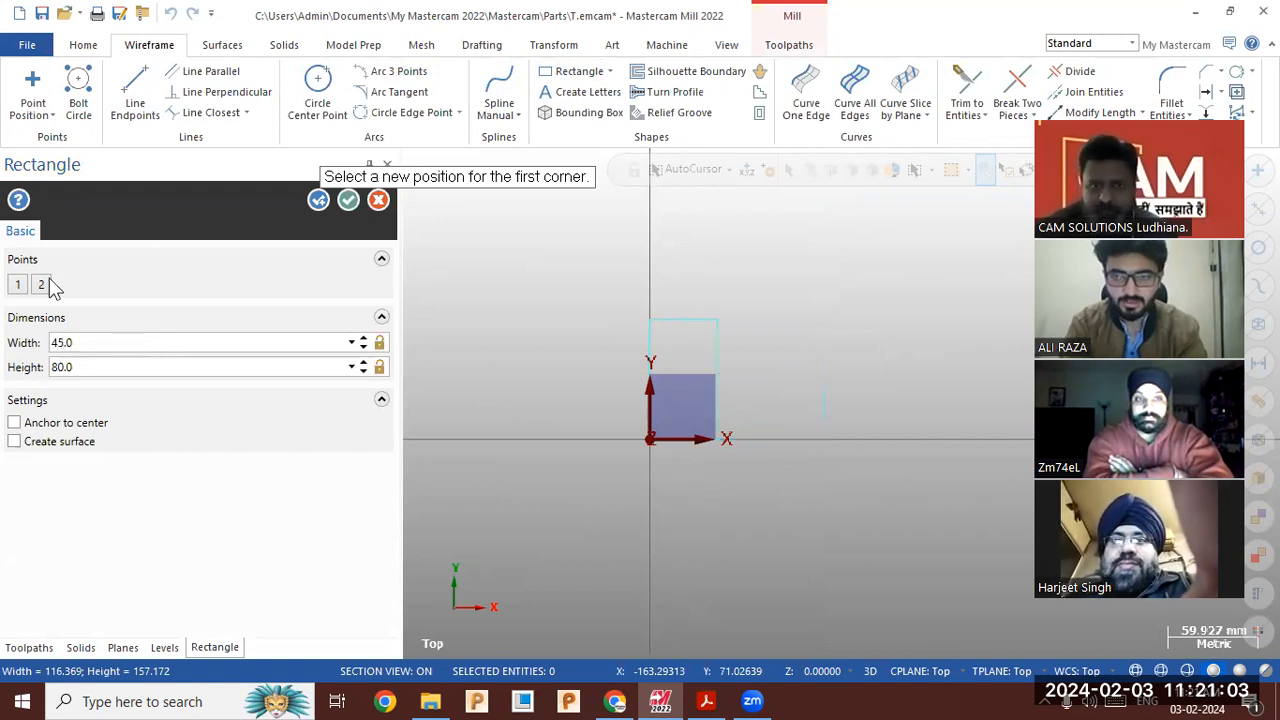
left_click(348, 200)
scroll(740, 466, "up", 2)
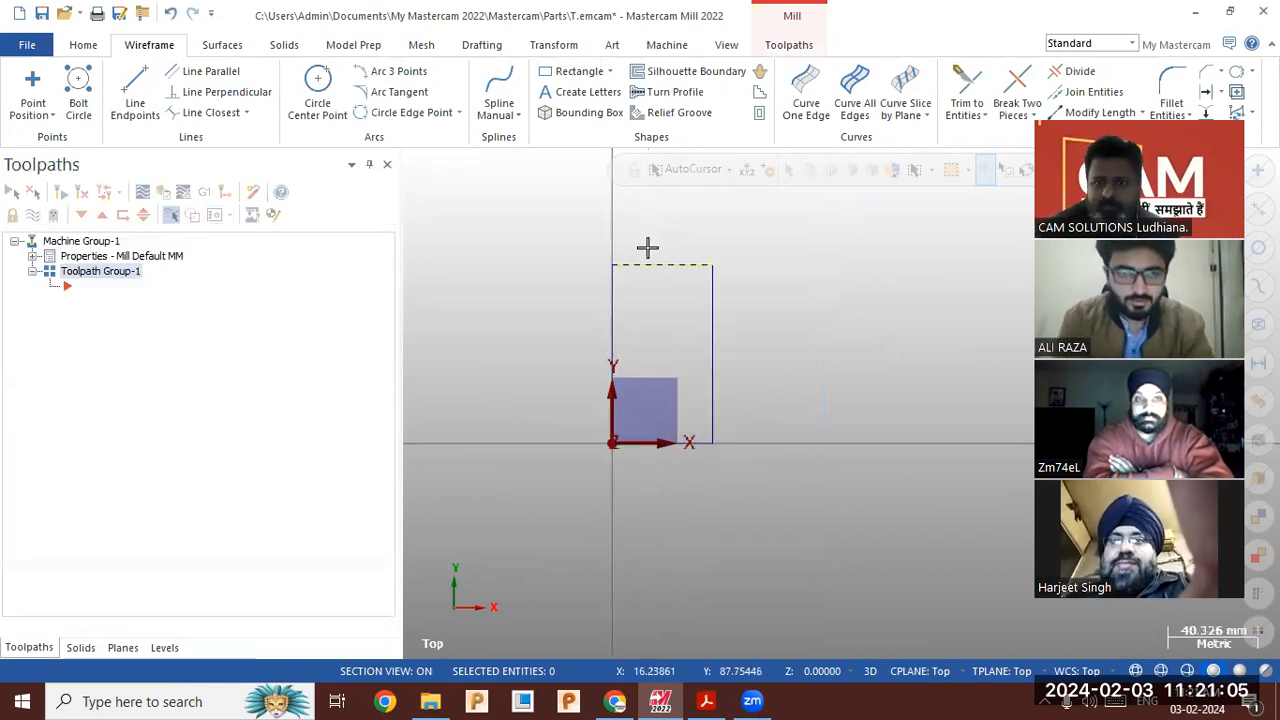
Move the rectangle -20 mm along X with the Dynamic transform, using its lower-left corner at the origin as the base point
left_click(706, 701)
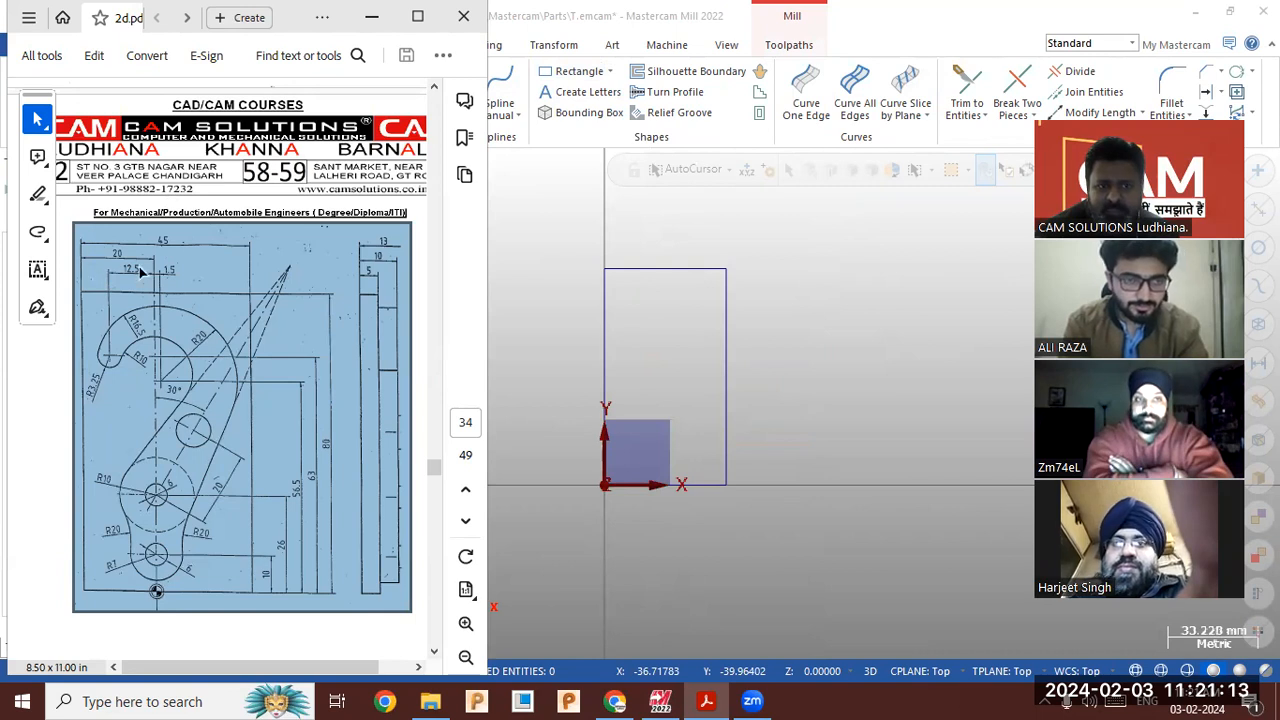
left_click(800, 350)
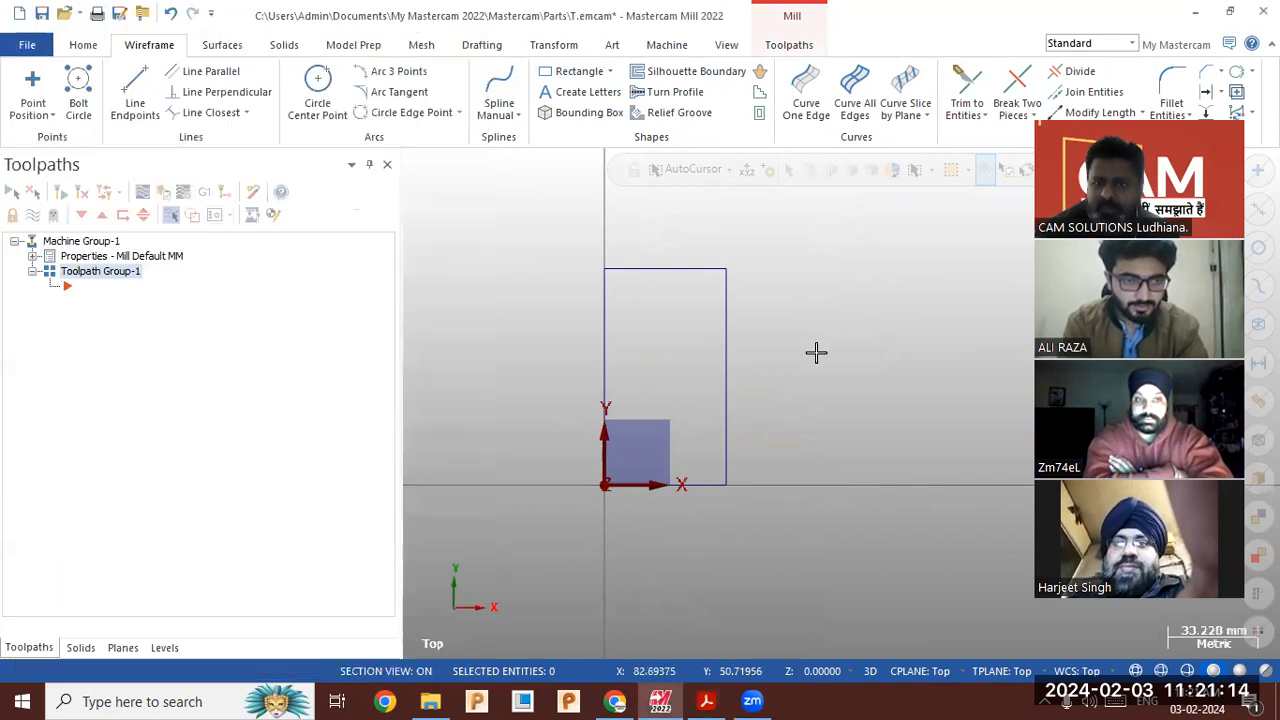
left_click(550, 50)
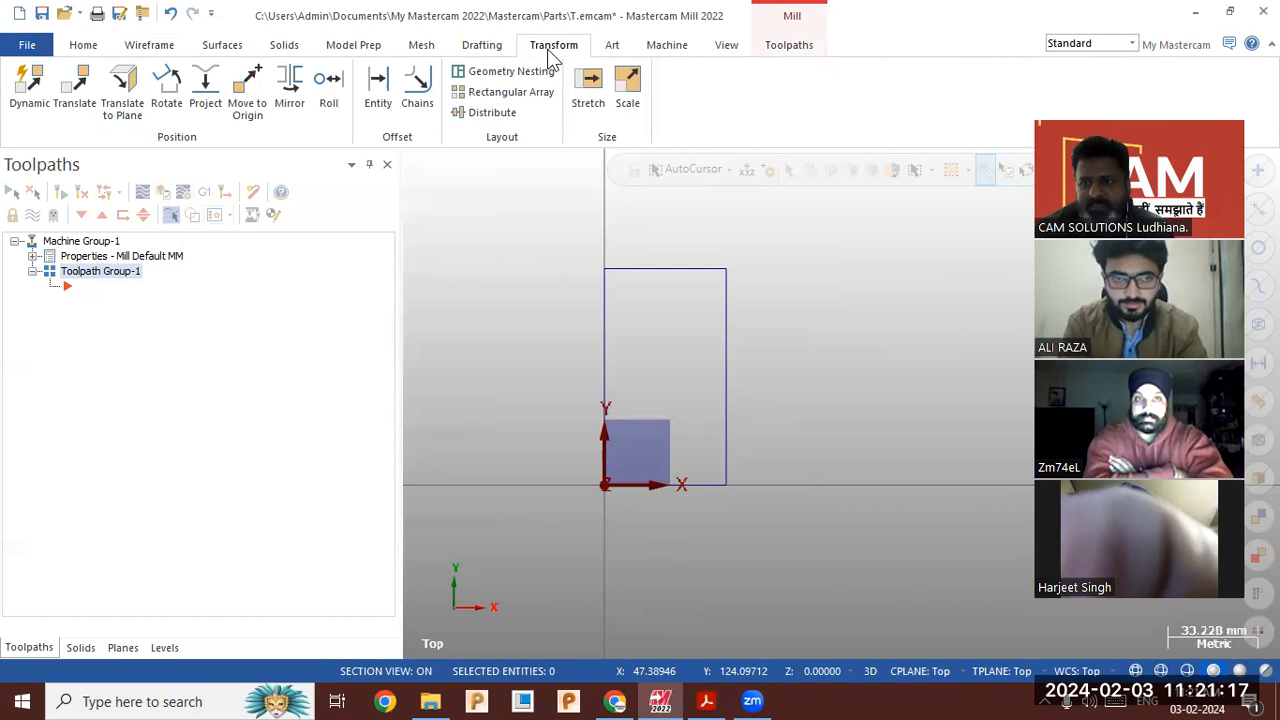
left_click(29, 82)
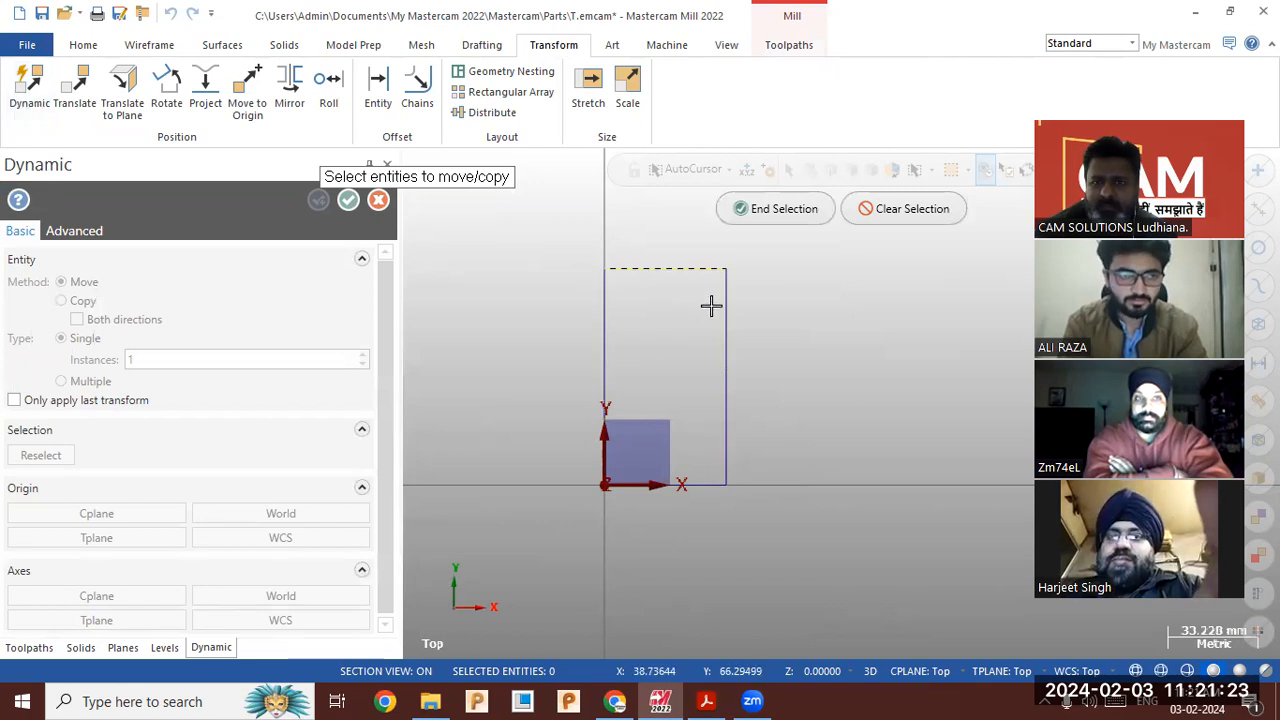
left_click(772, 209)
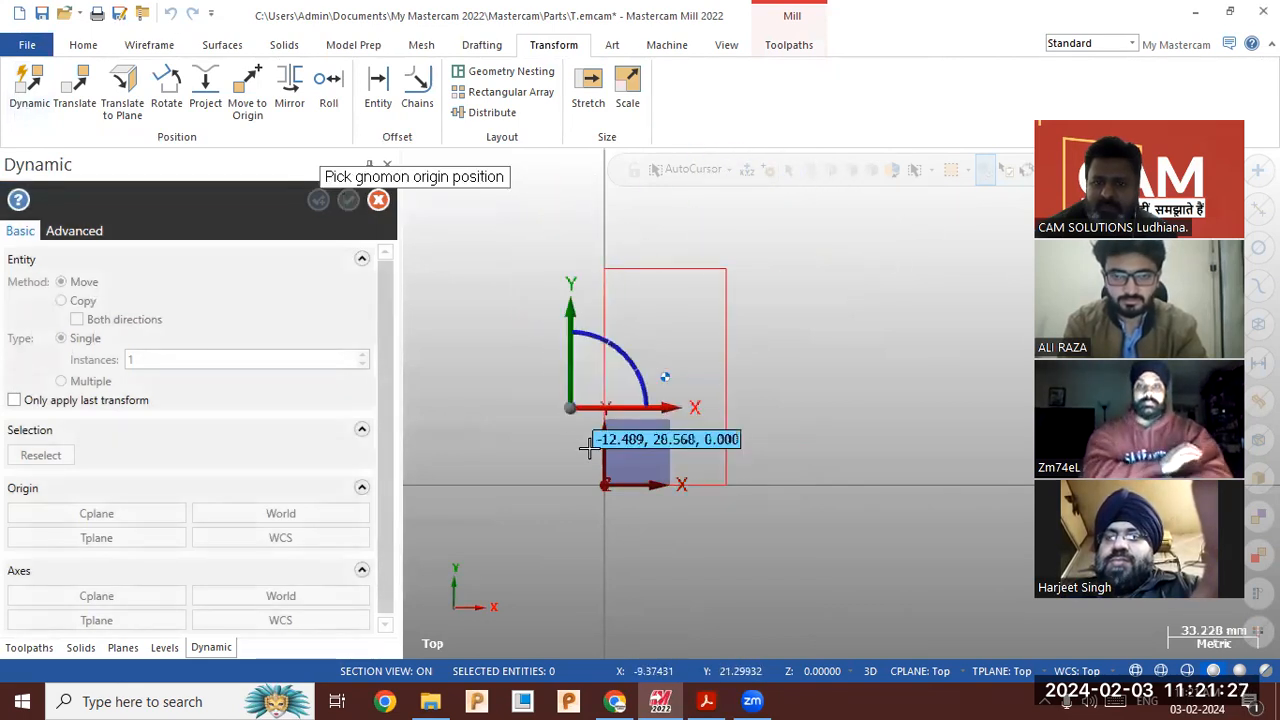
left_click(606, 484)
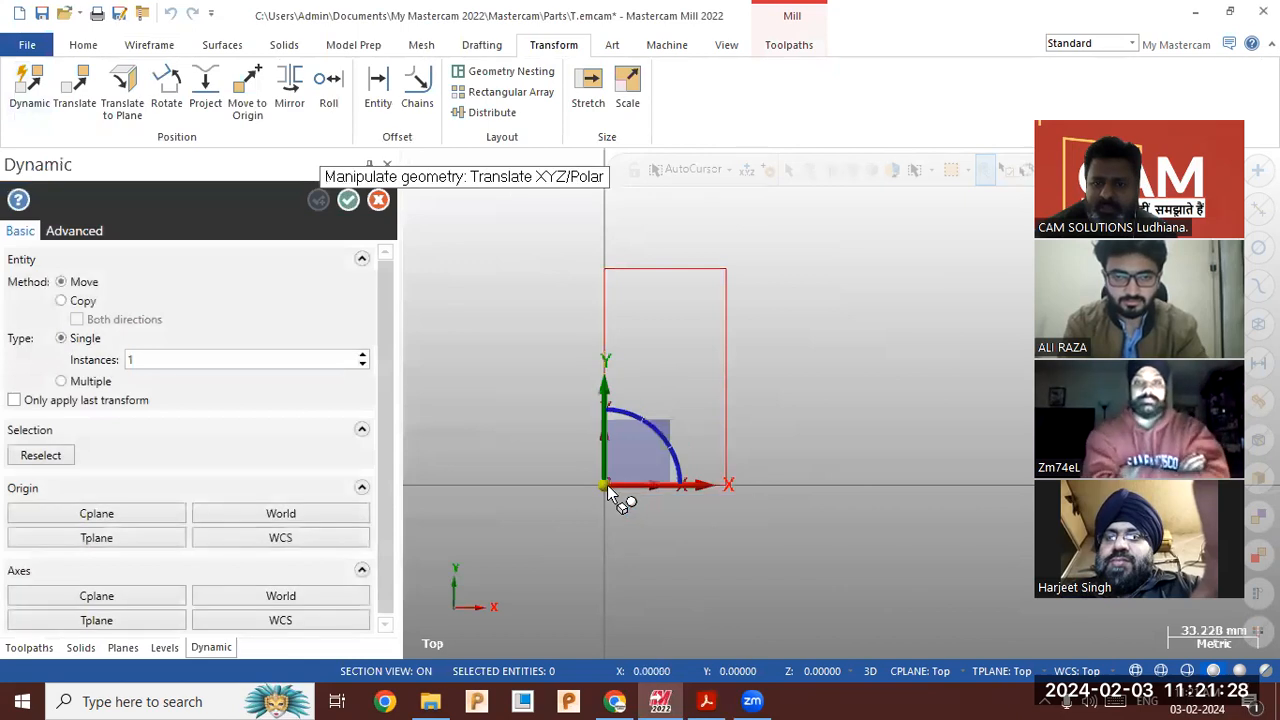
left_click(657, 487)
left_click(659, 487)
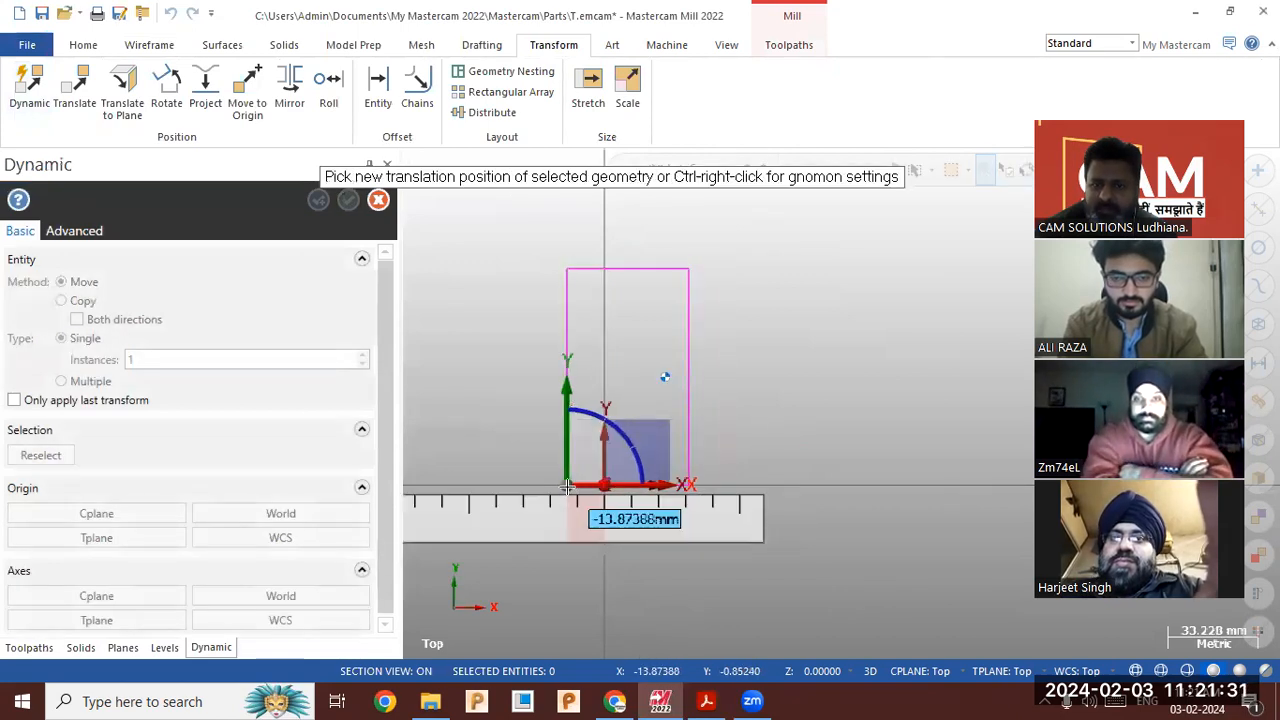
type("-20")
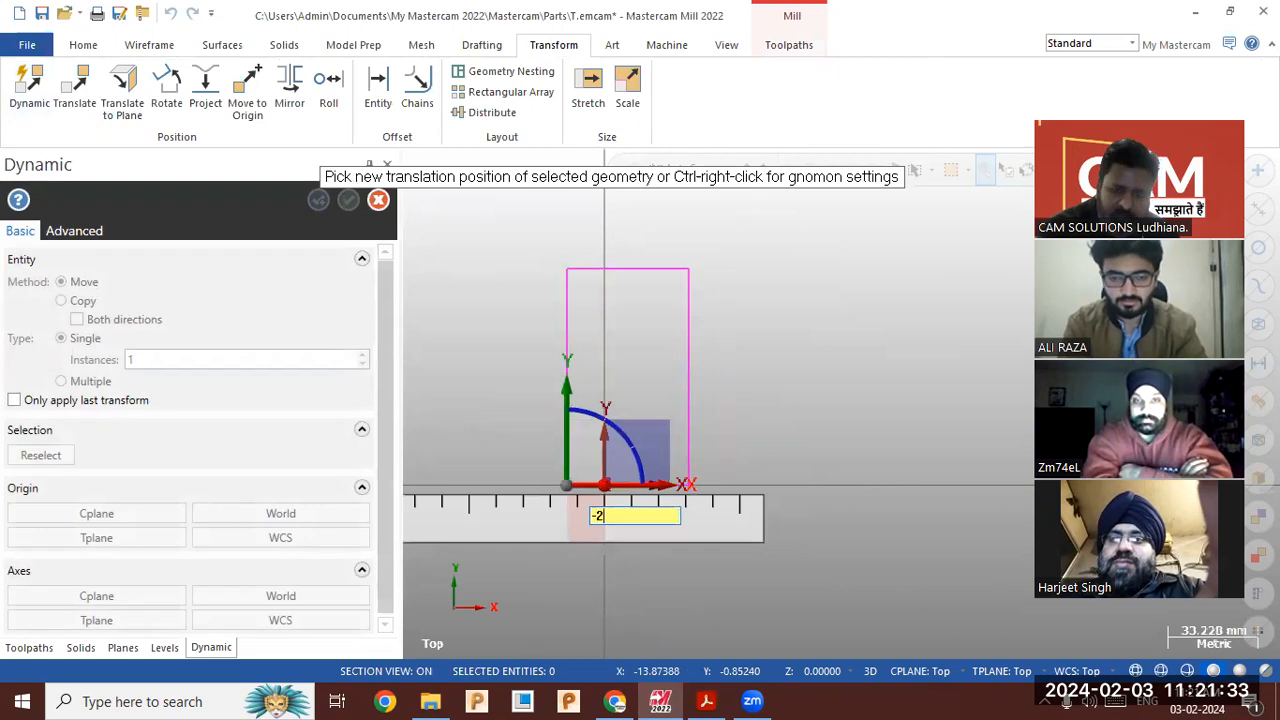
key("Return")
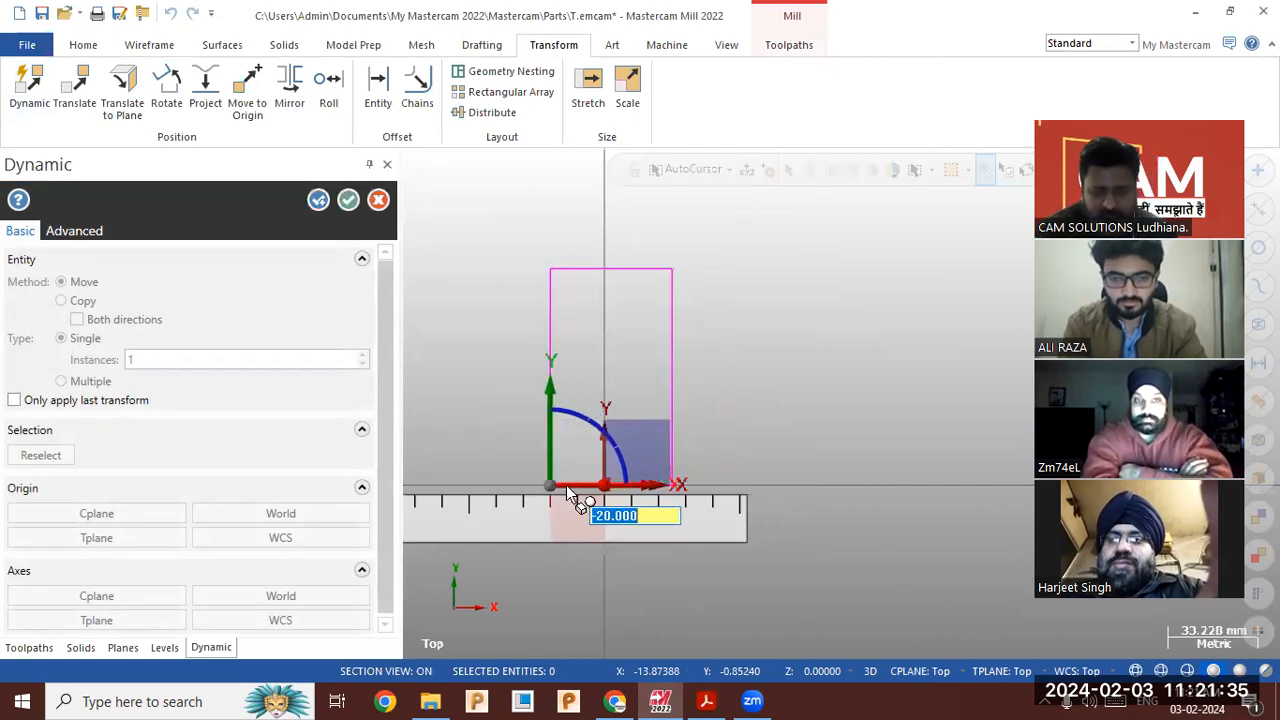
left_click(348, 200)
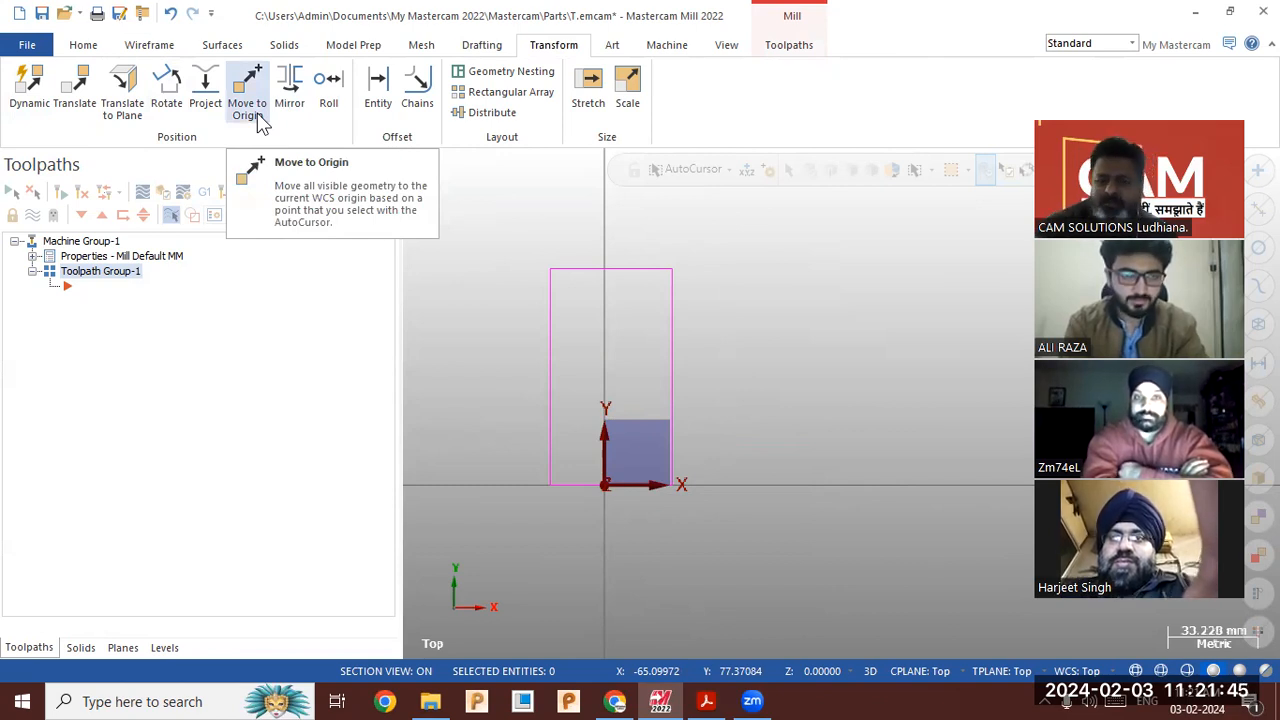
Clear the transform result colours from the rectangle and switch to the isometric view
right_click(691, 237)
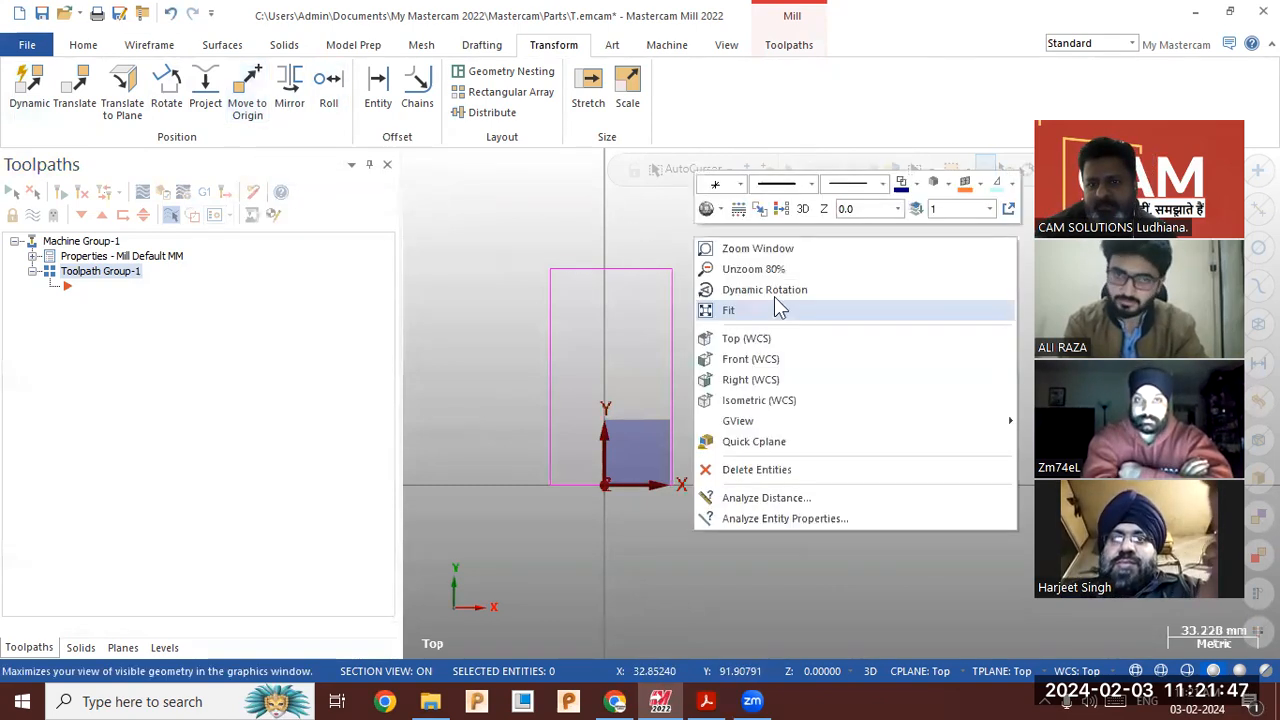
right_click(743, 300)
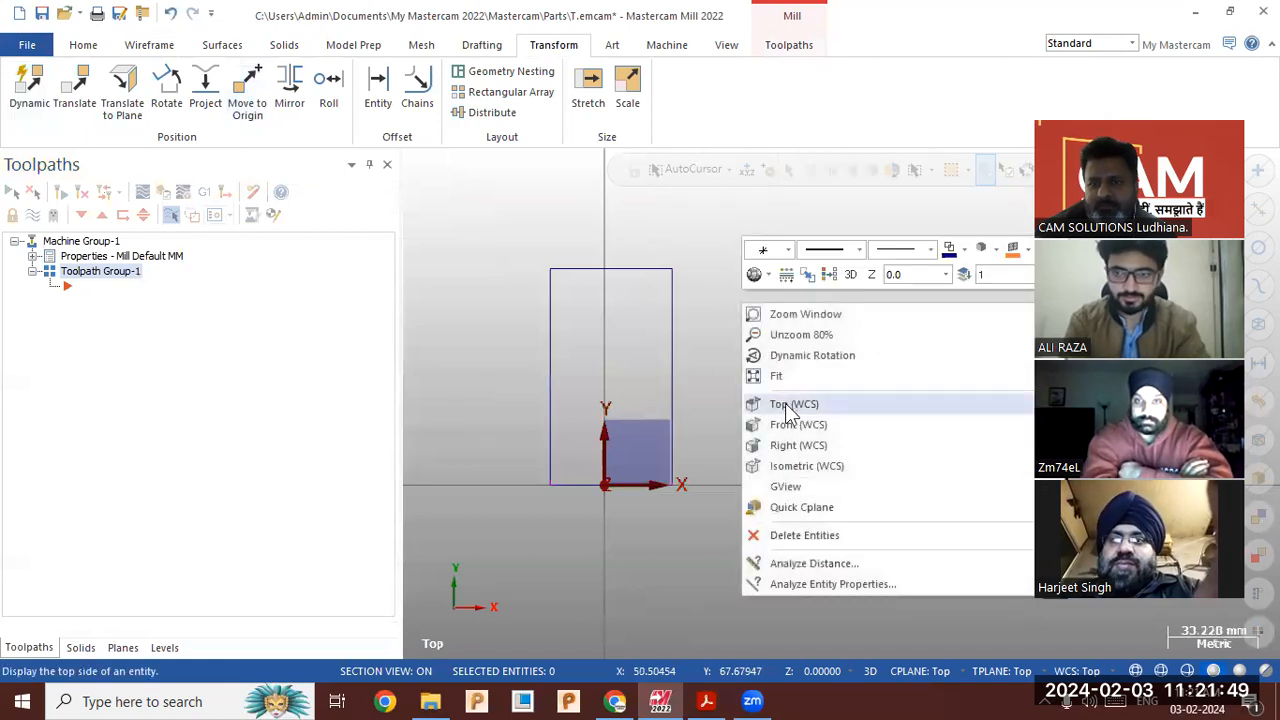
left_click(803, 466)
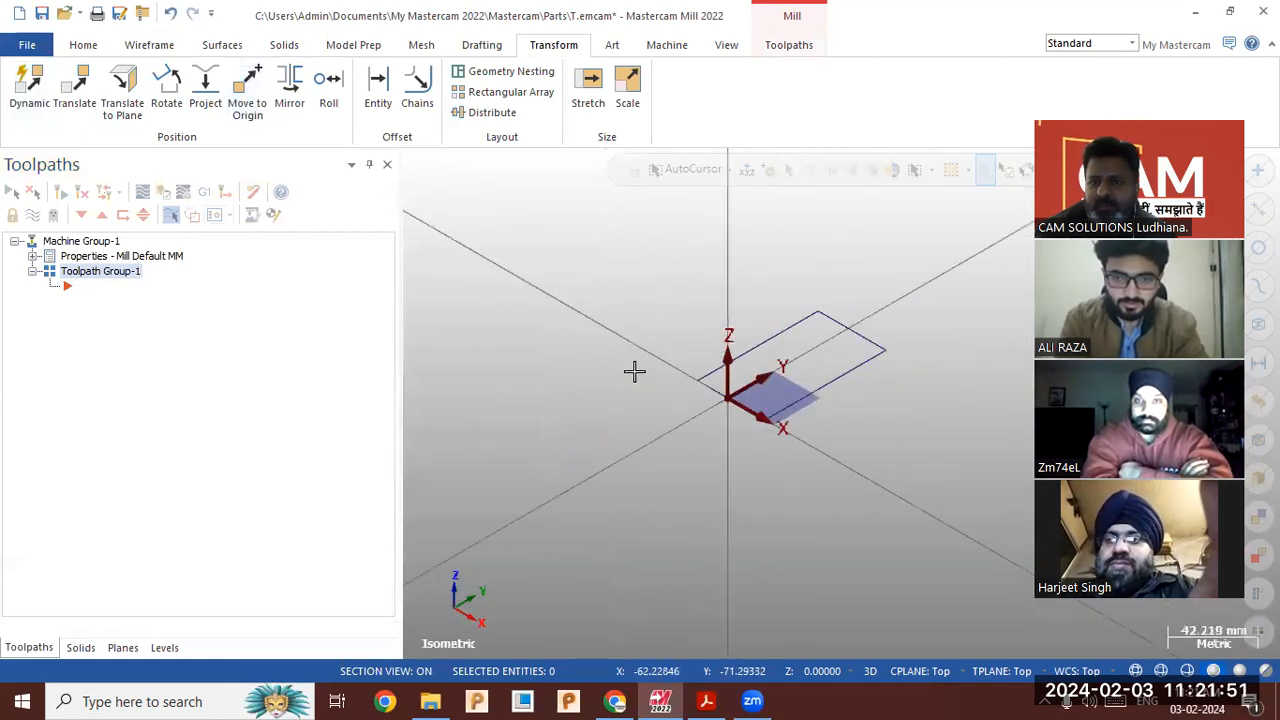
scroll(902, 343, "up", 3)
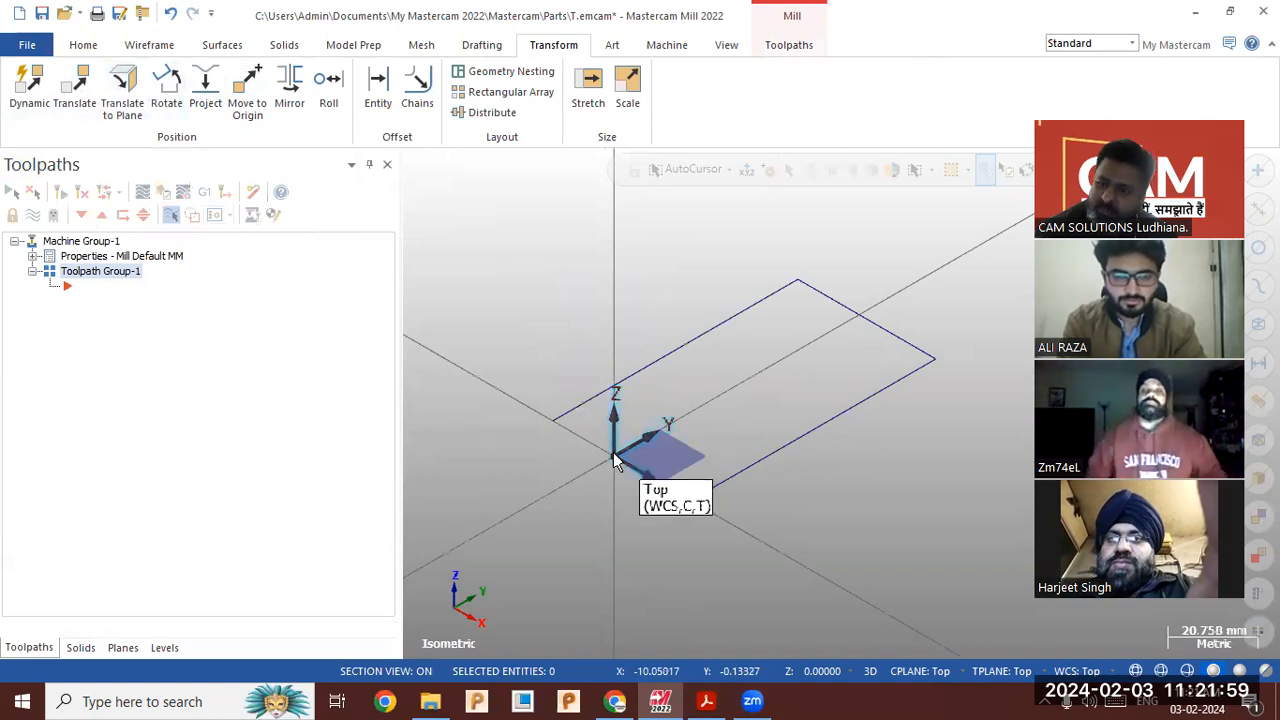
scroll(760, 340, "up", 2)
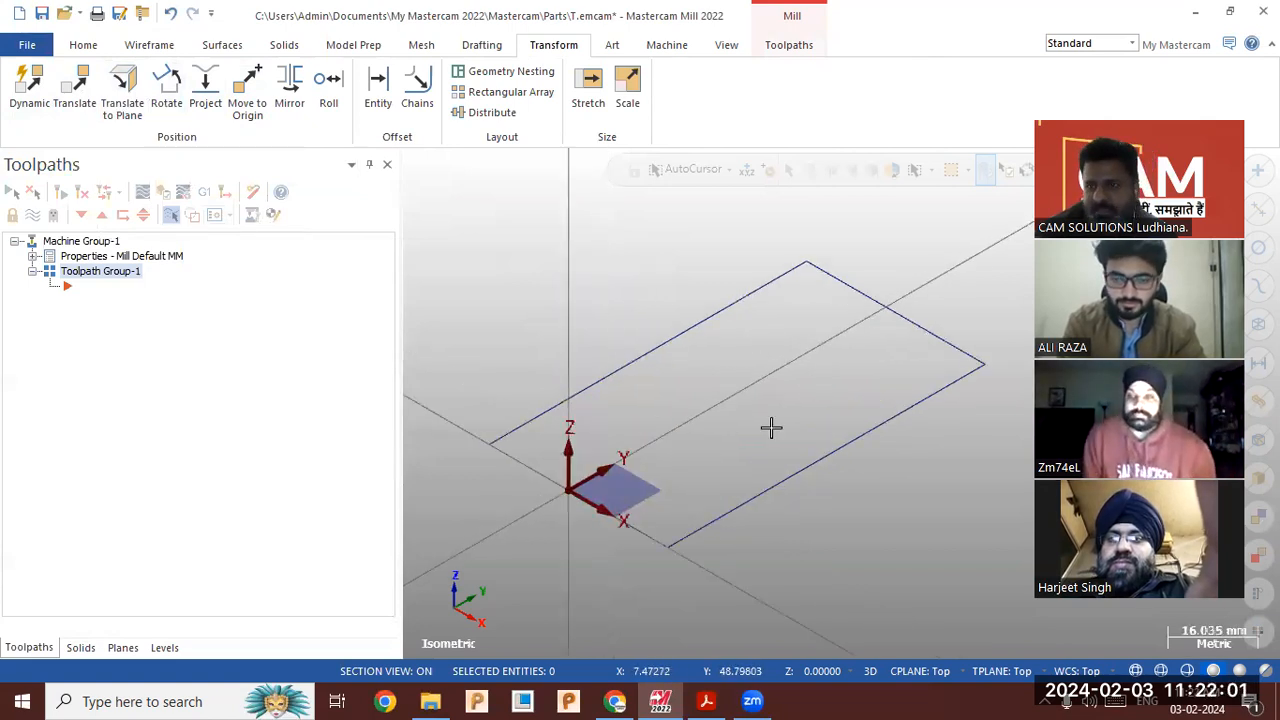
scroll(696, 444, "down", 1)
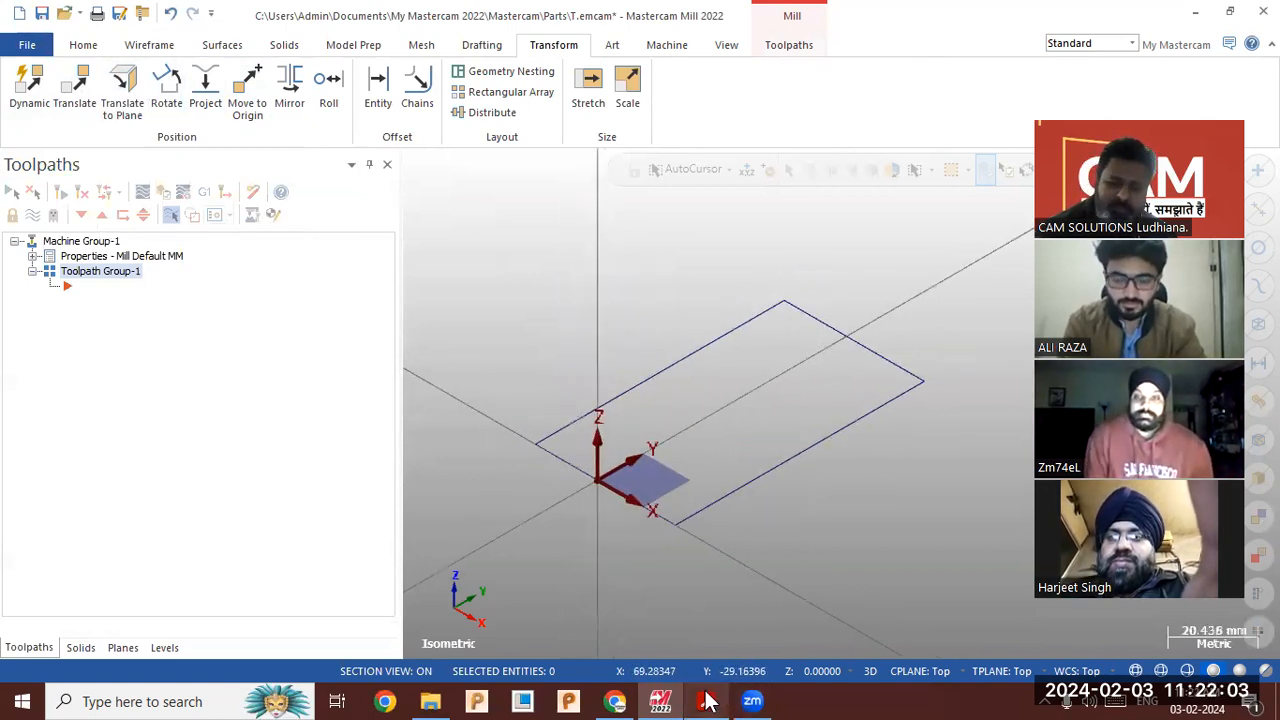
Check the plate thickness in the PDF drawing and extrude the rectangle 5 mm upward along Z as a new solid body
left_click(706, 701)
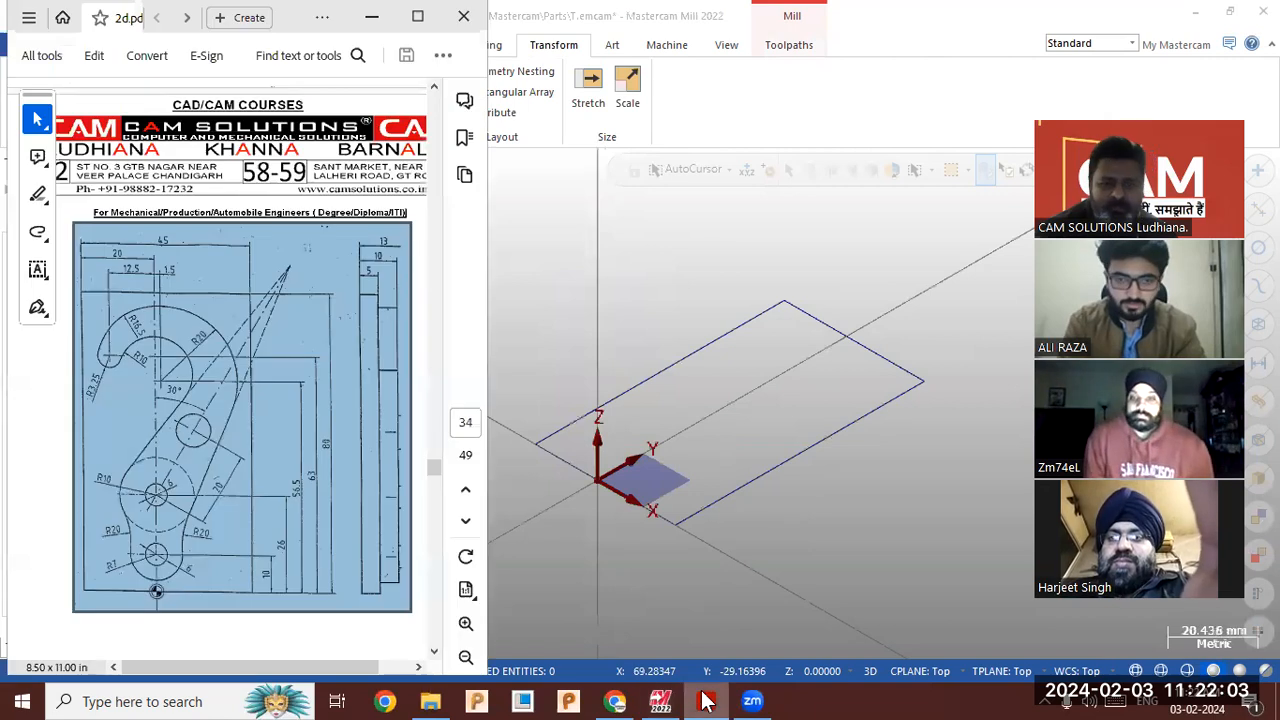
left_click(284, 497)
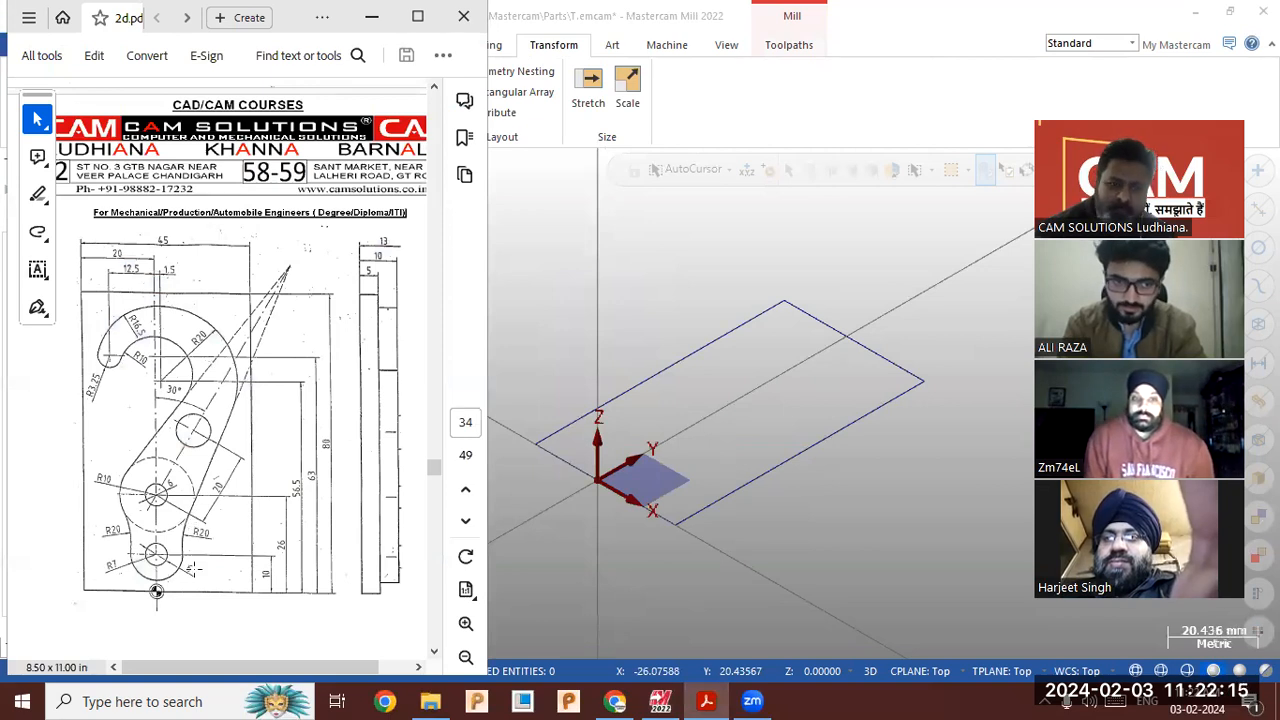
left_click(706, 250)
left_click(284, 45)
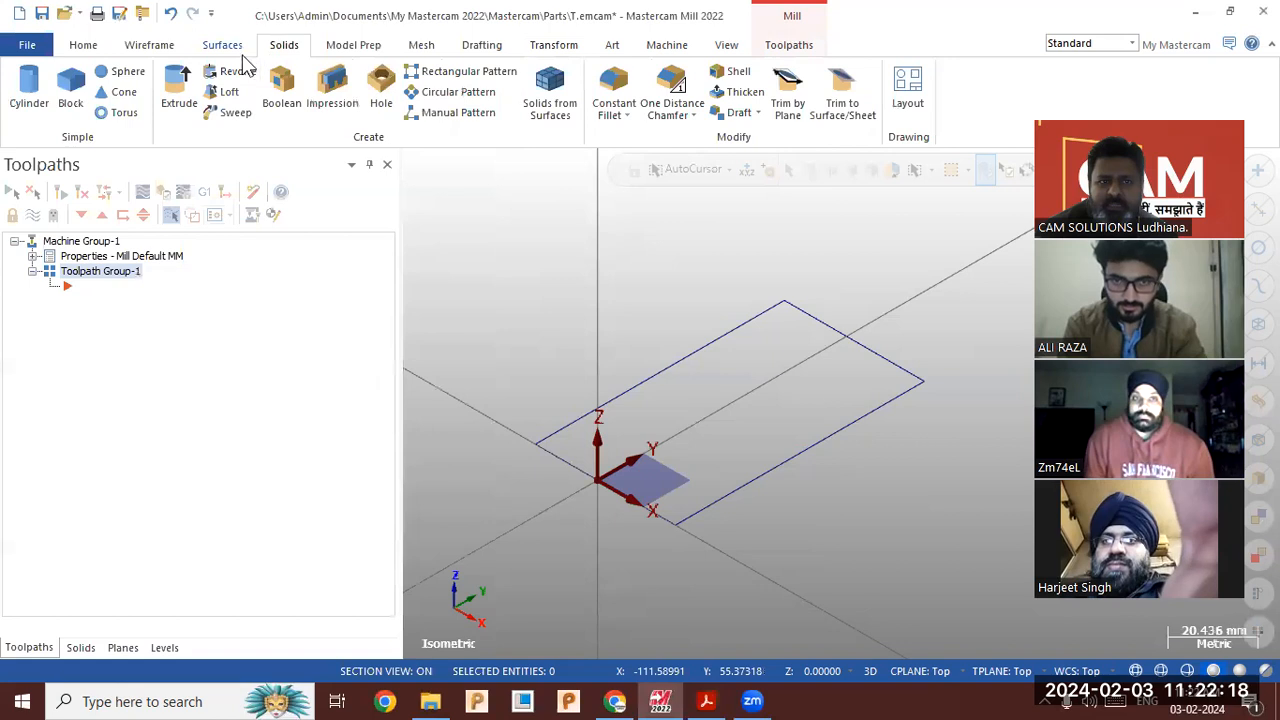
left_click(179, 90)
left_click(591, 410)
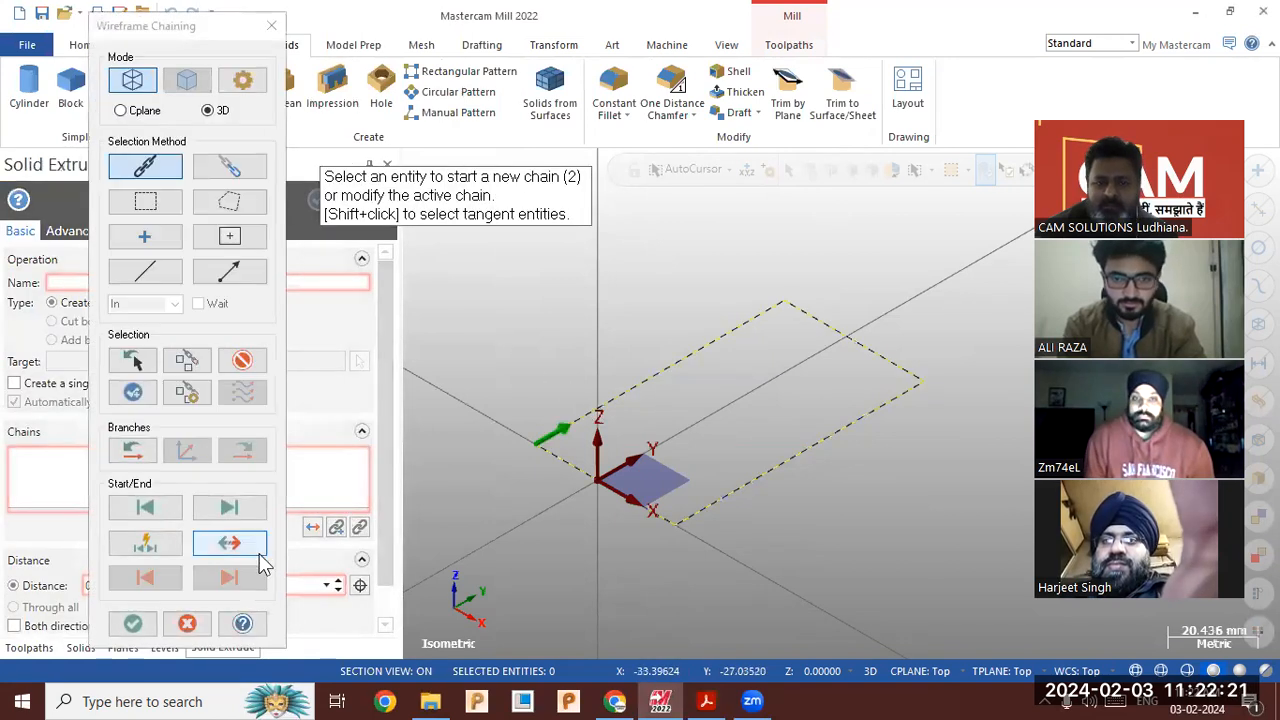
left_click(130, 621)
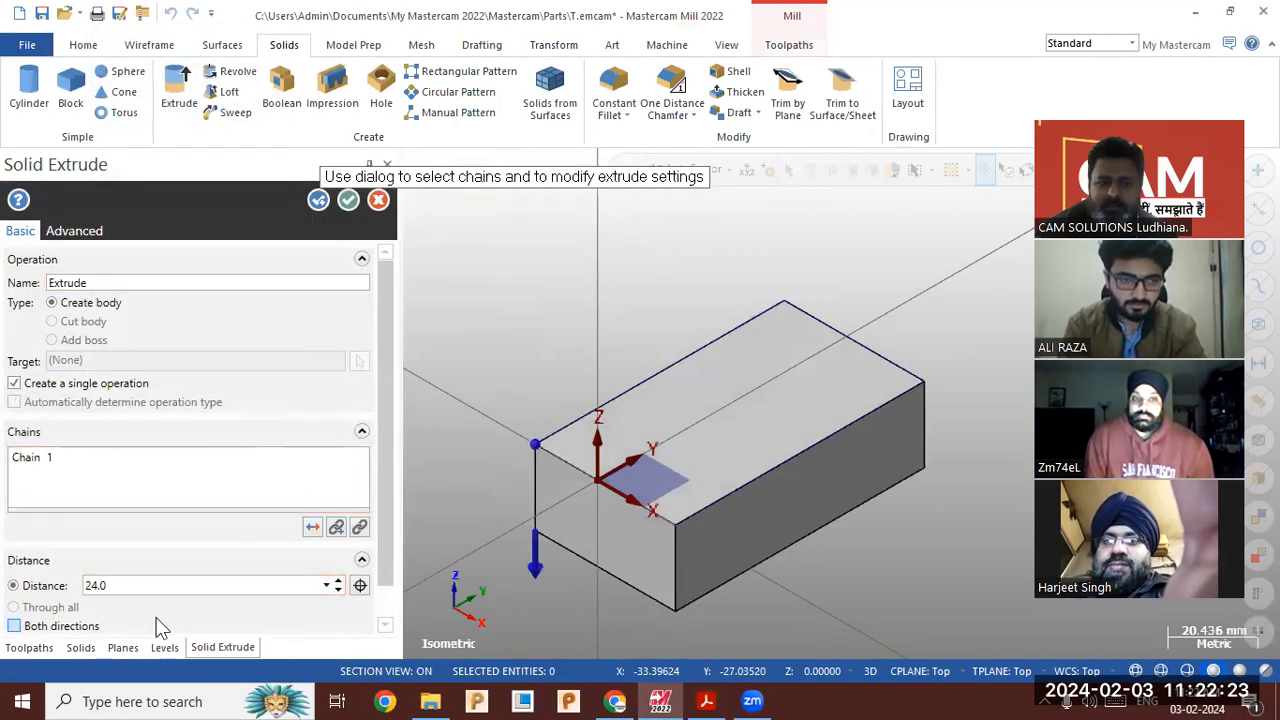
left_click(312, 527)
left_click(232, 580)
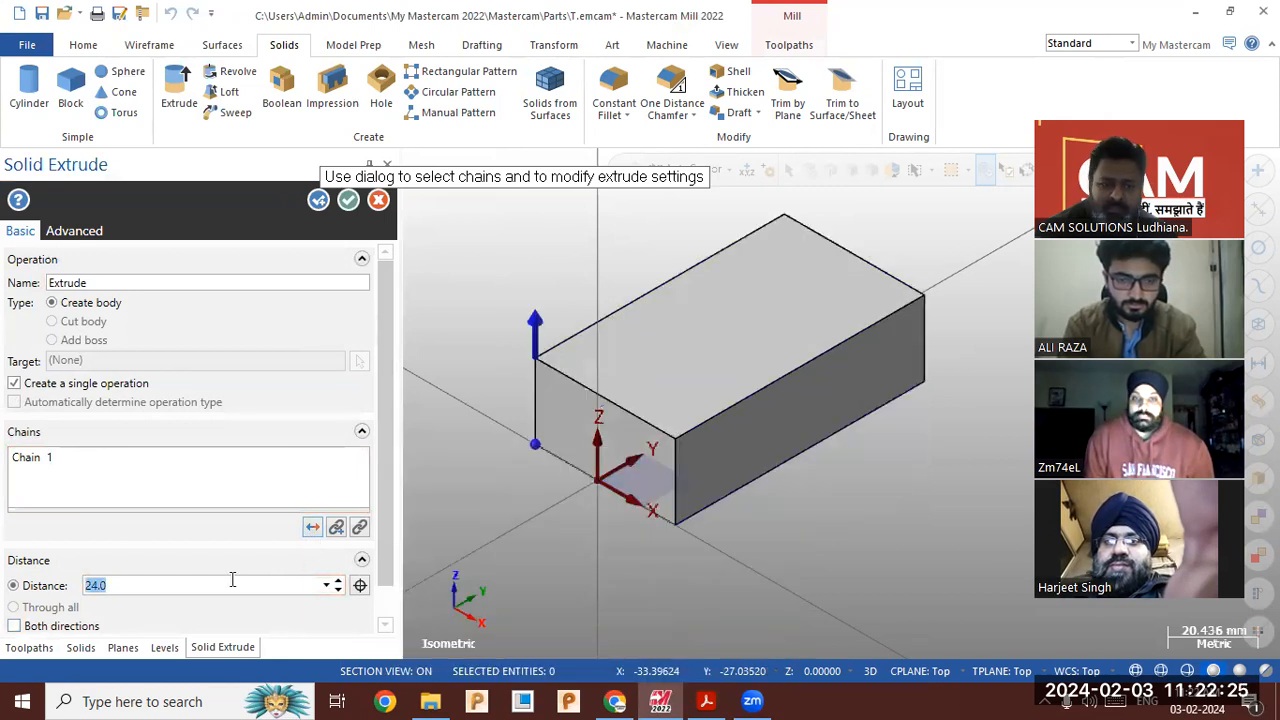
type("5")
key("Tab")
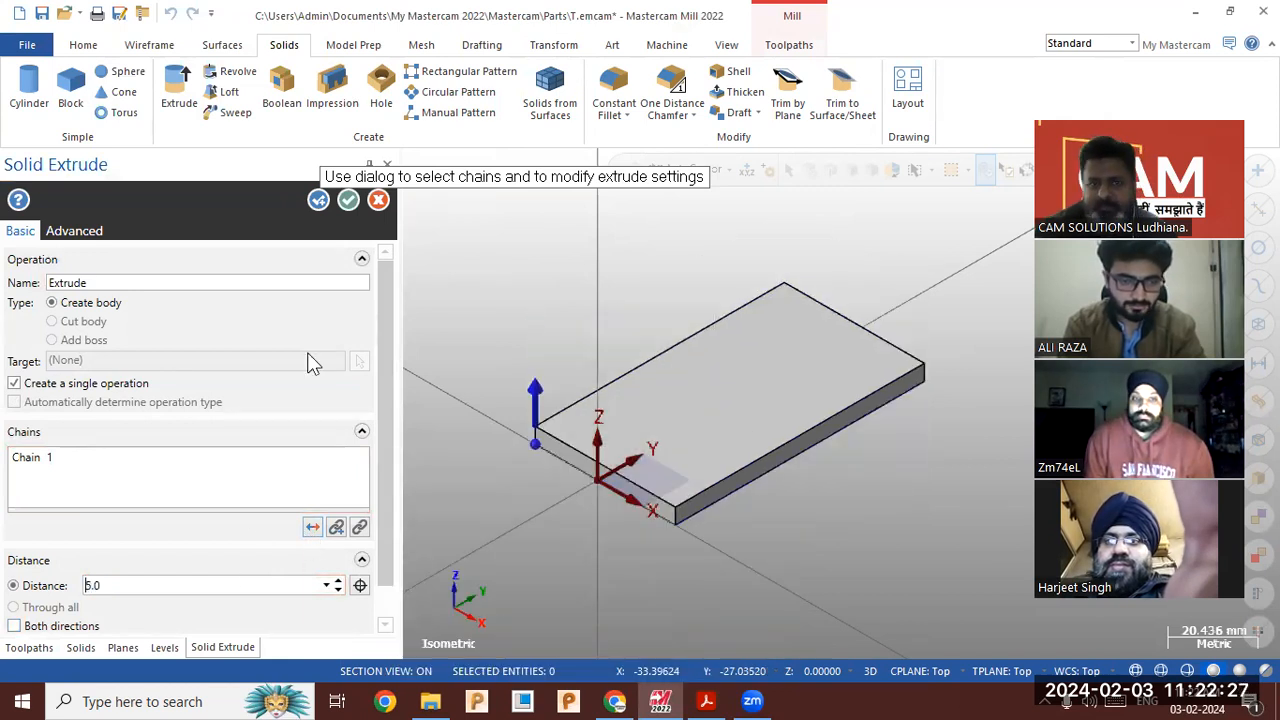
left_click(348, 200)
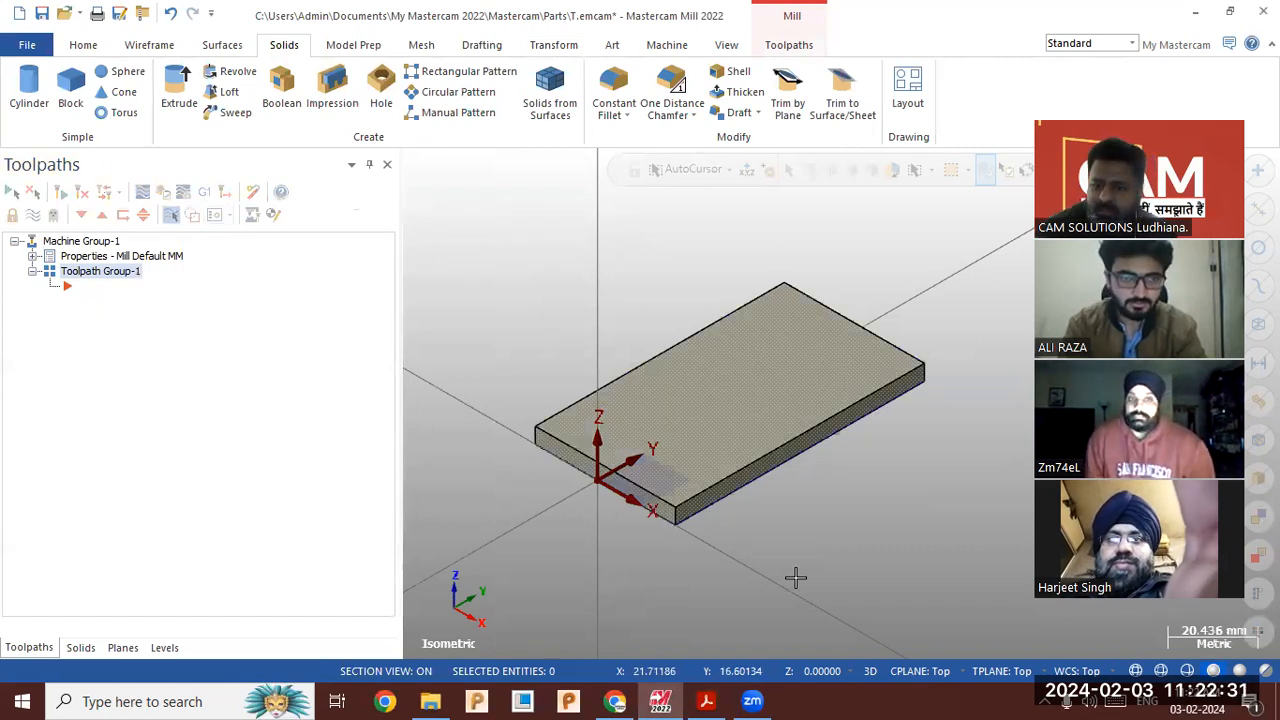
Check the PDF drawing and create a new plane from the plate's top solid face, accepting the first suggested orientation
left_click(706, 701)
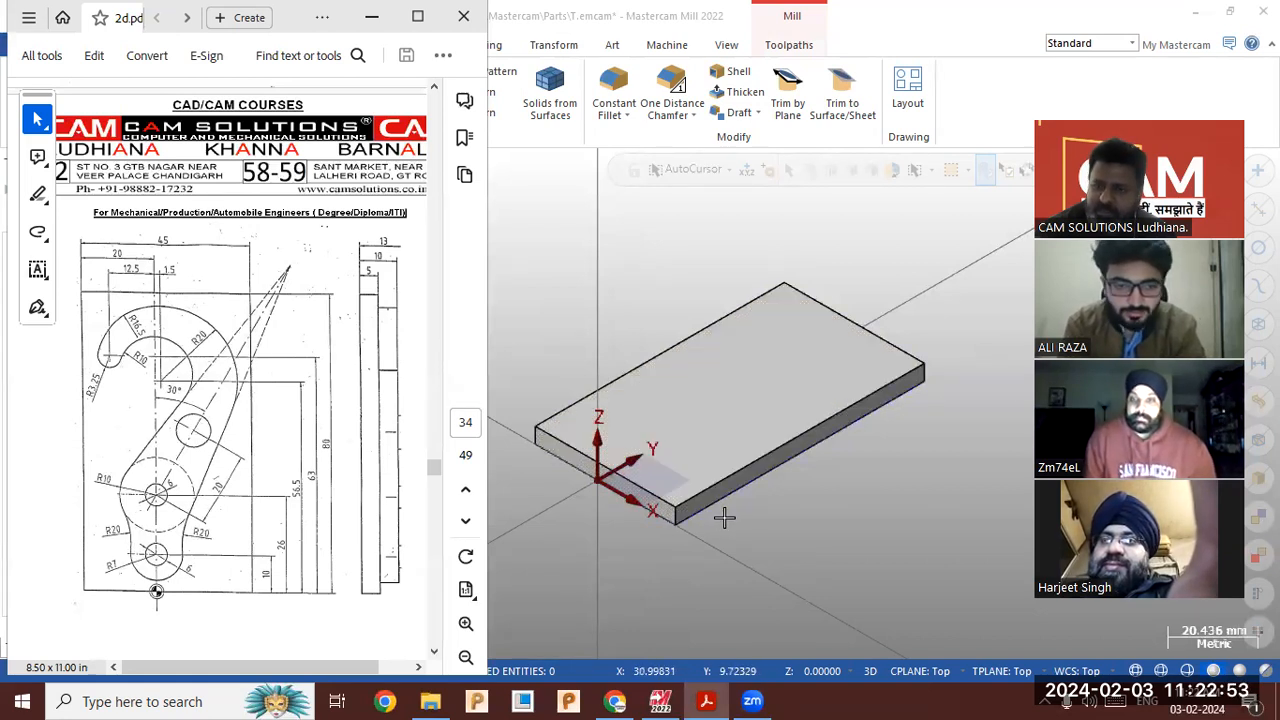
left_click(843, 600)
left_click(122, 648)
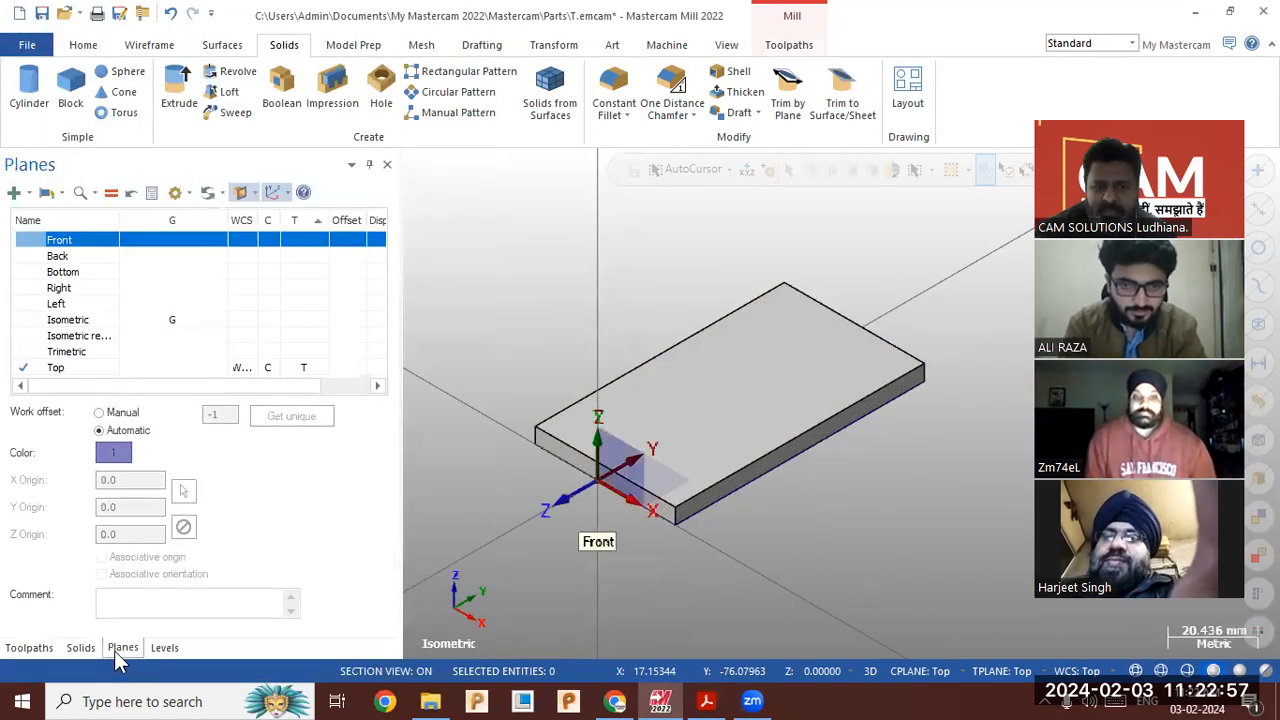
left_click(14, 194)
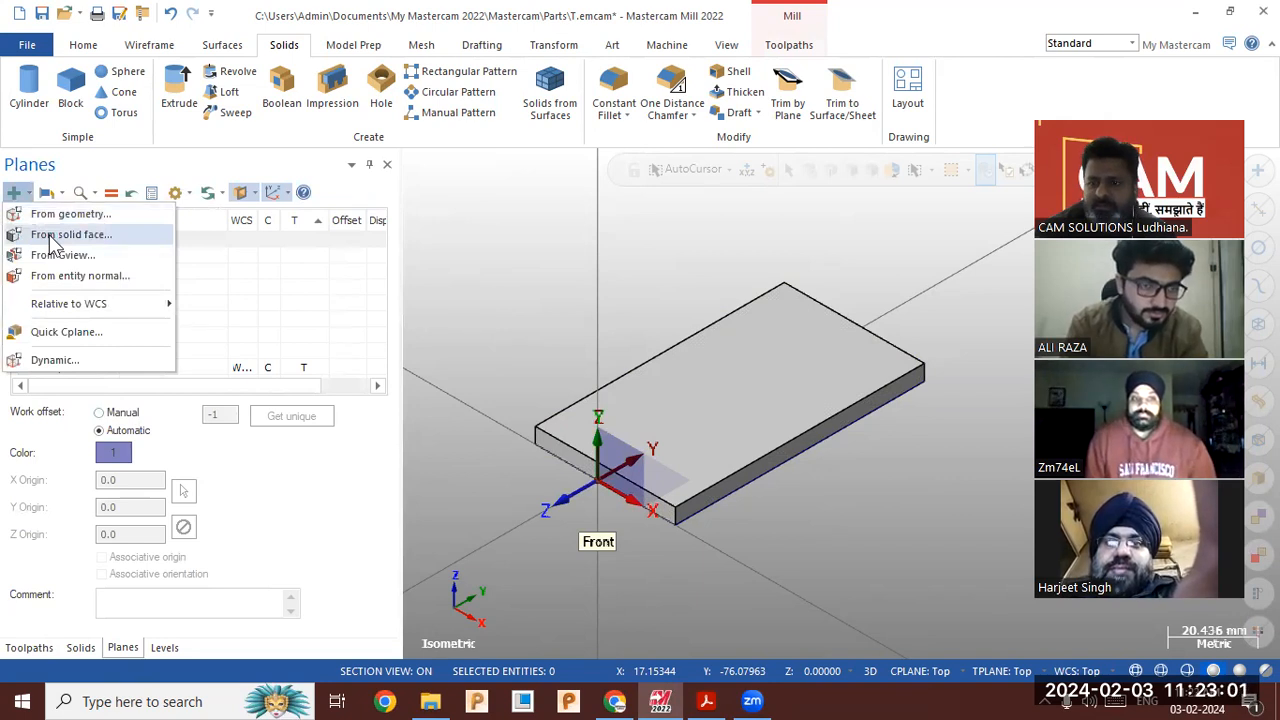
left_click(50, 235)
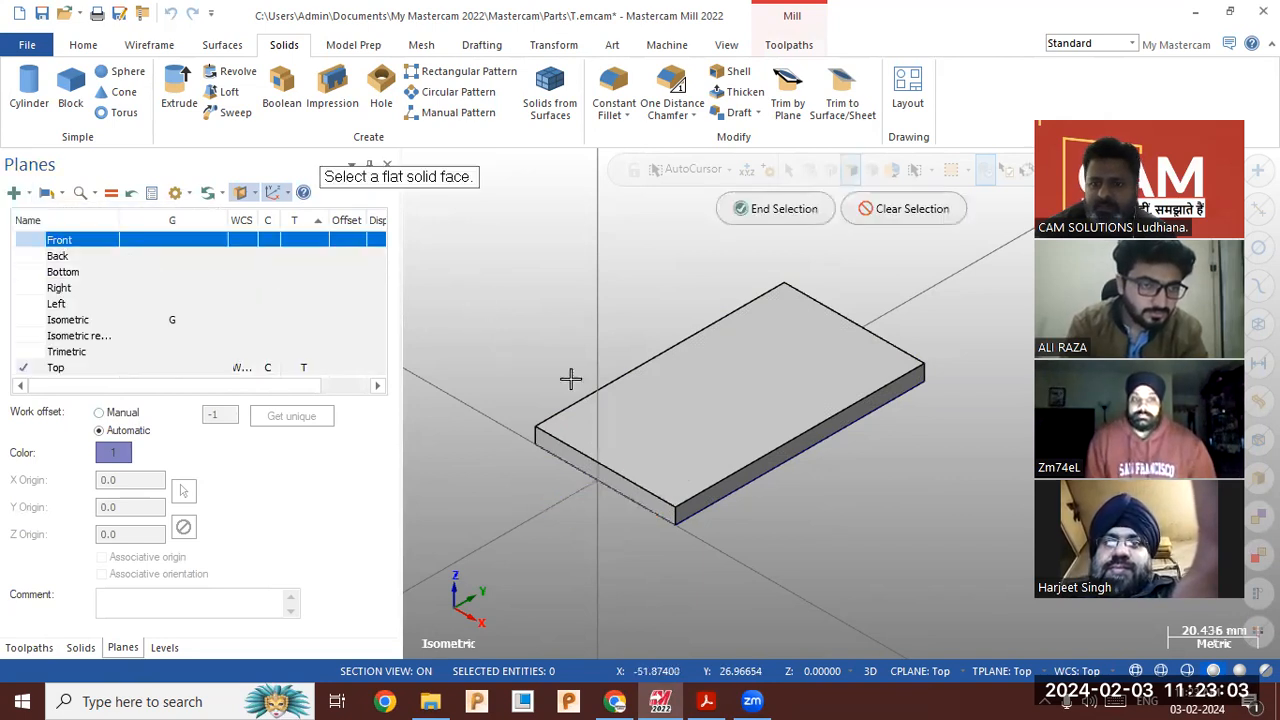
left_click(621, 432)
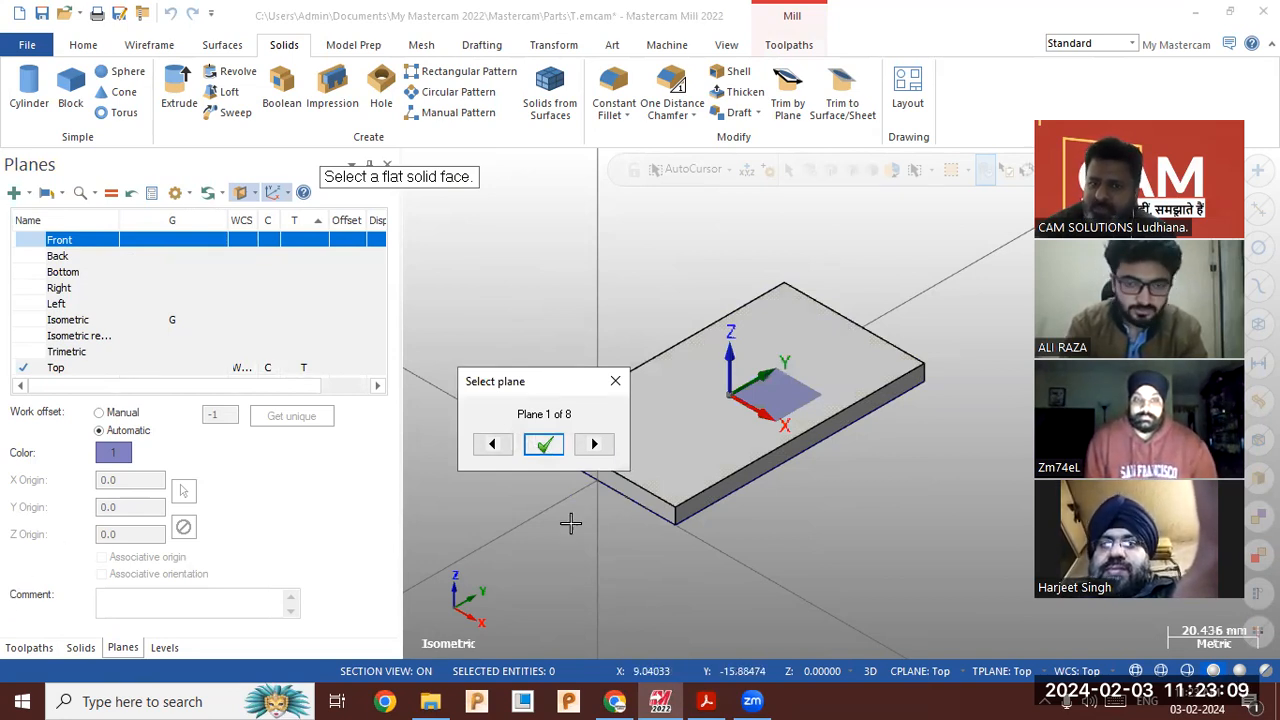
left_click(545, 447)
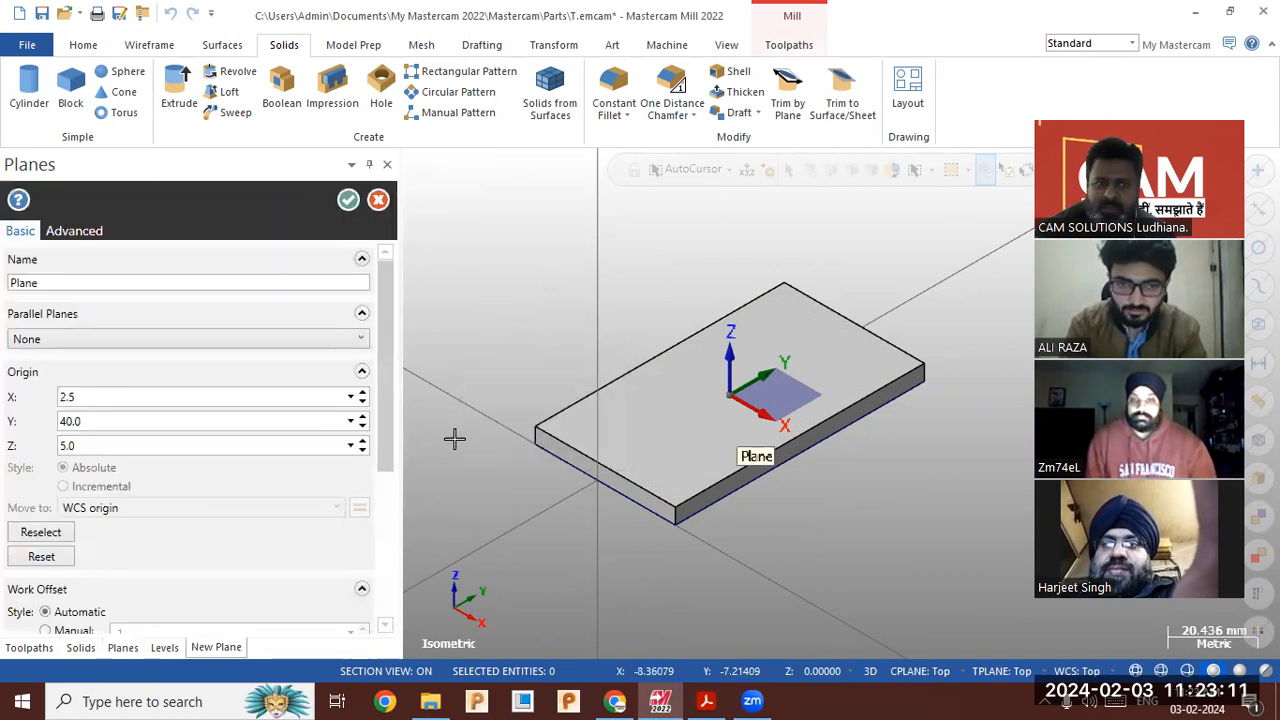
left_click_drag(43, 283, 5, 305)
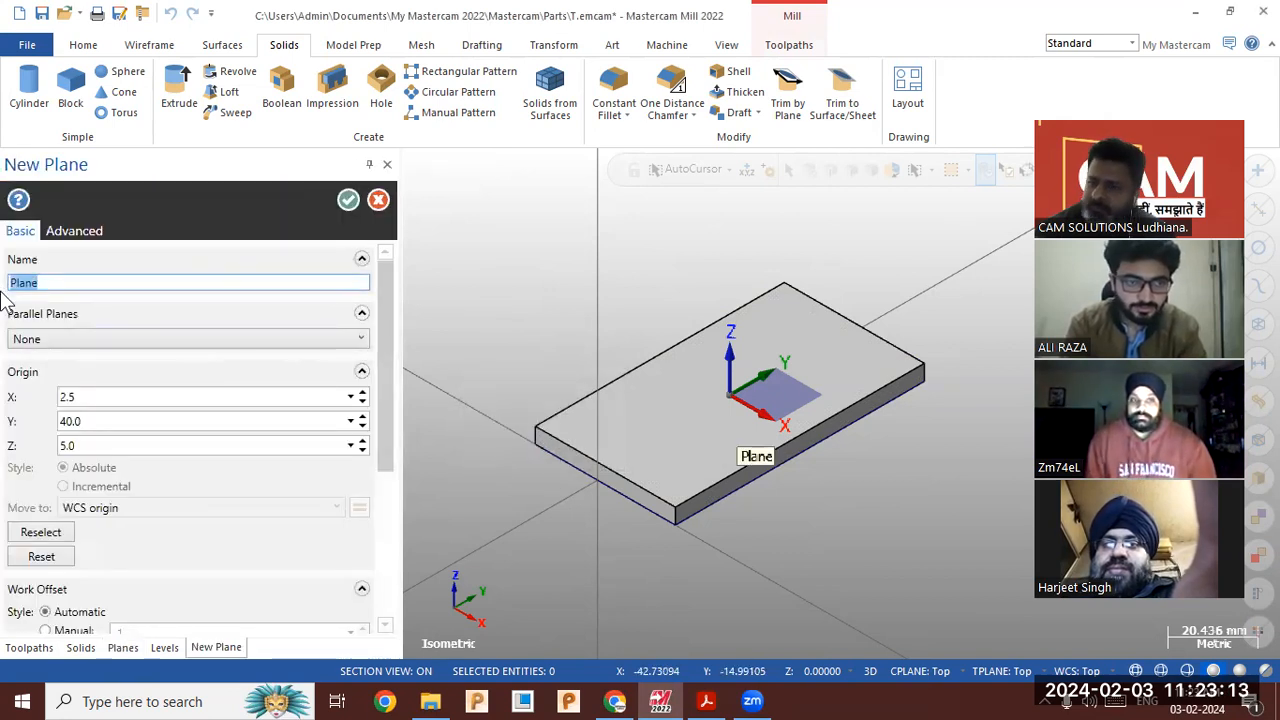
left_click(348, 204)
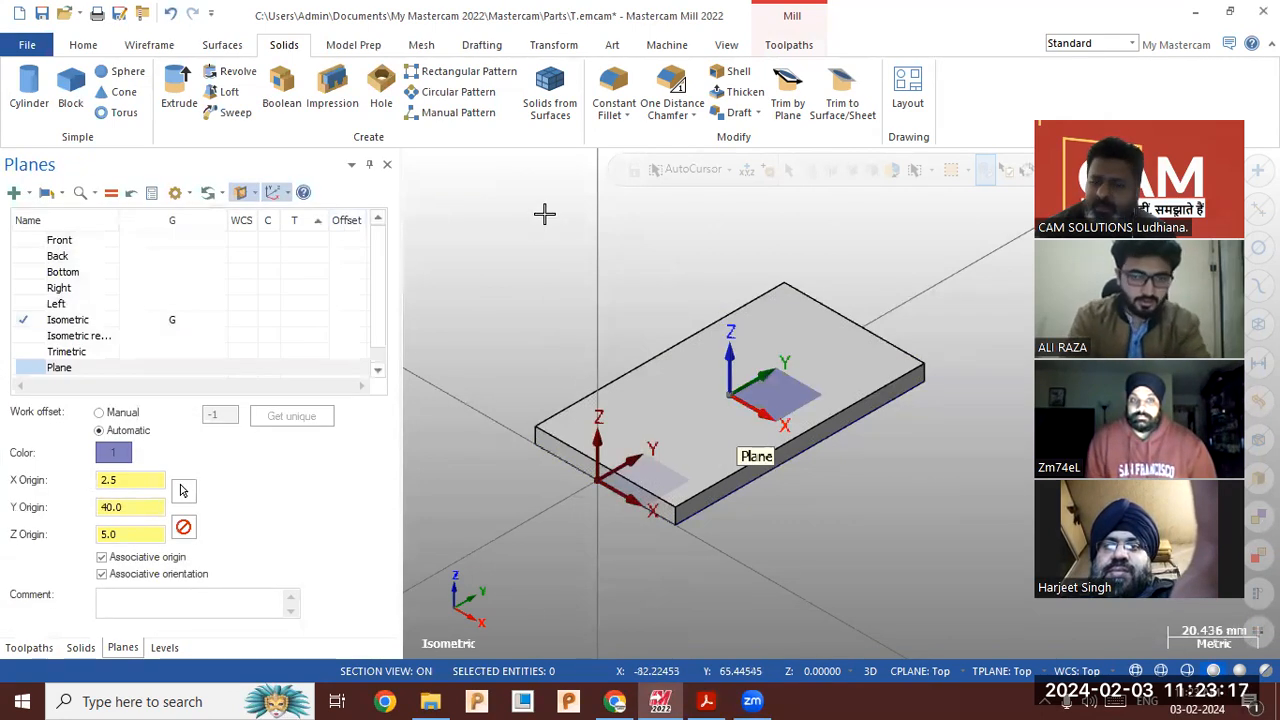
Set the construction plane, tool plane and WCS to the new plane on the plate's top face
right_click(906, 640)
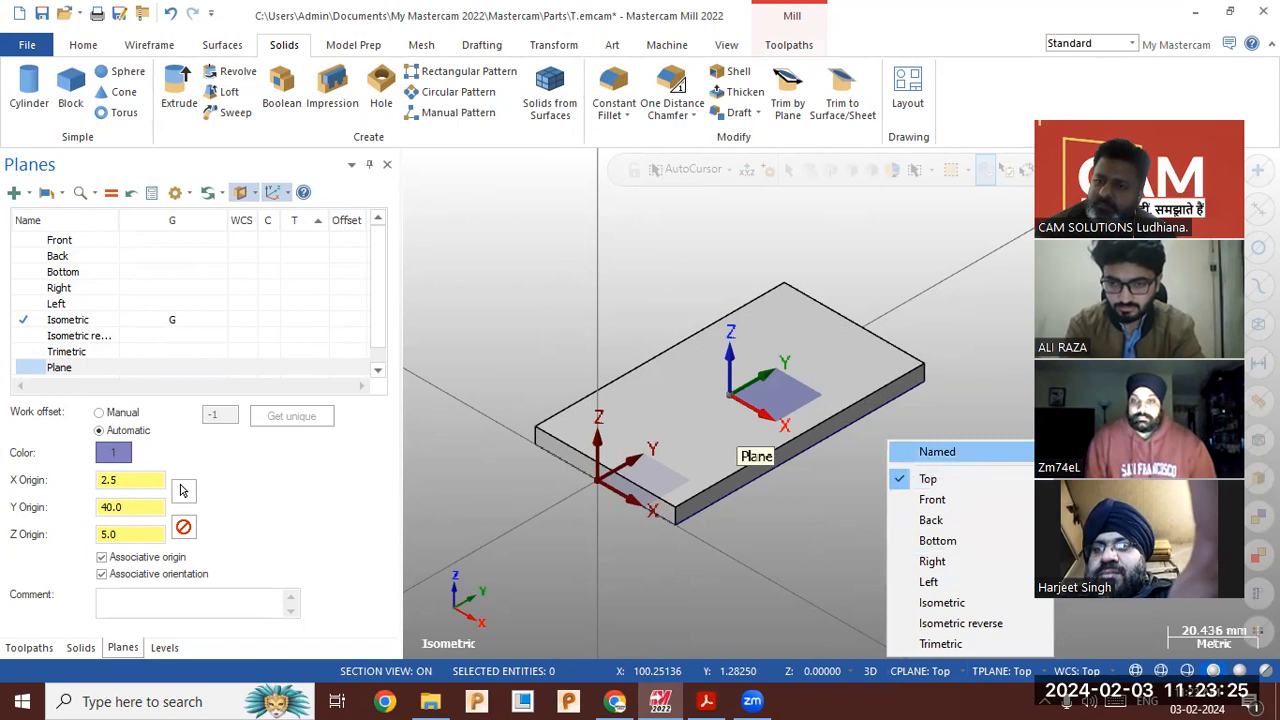
left_click(1090, 453)
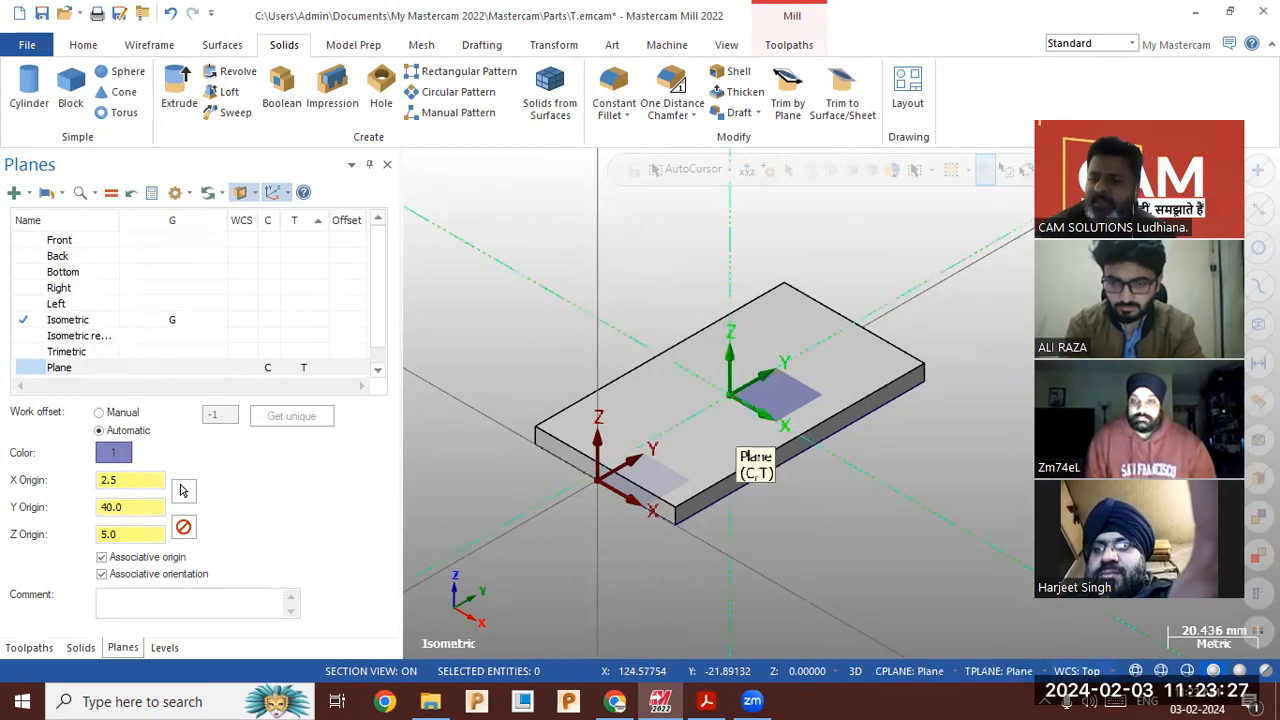
left_click(1078, 671)
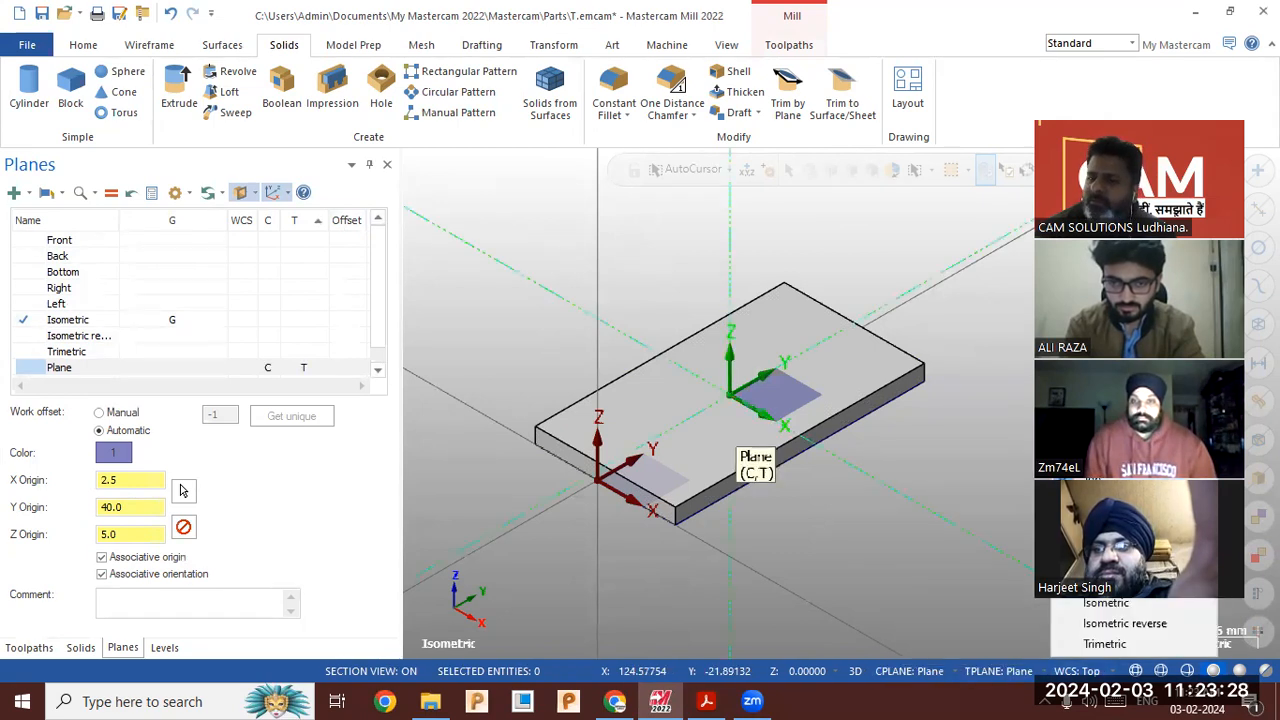
left_click(1017, 456)
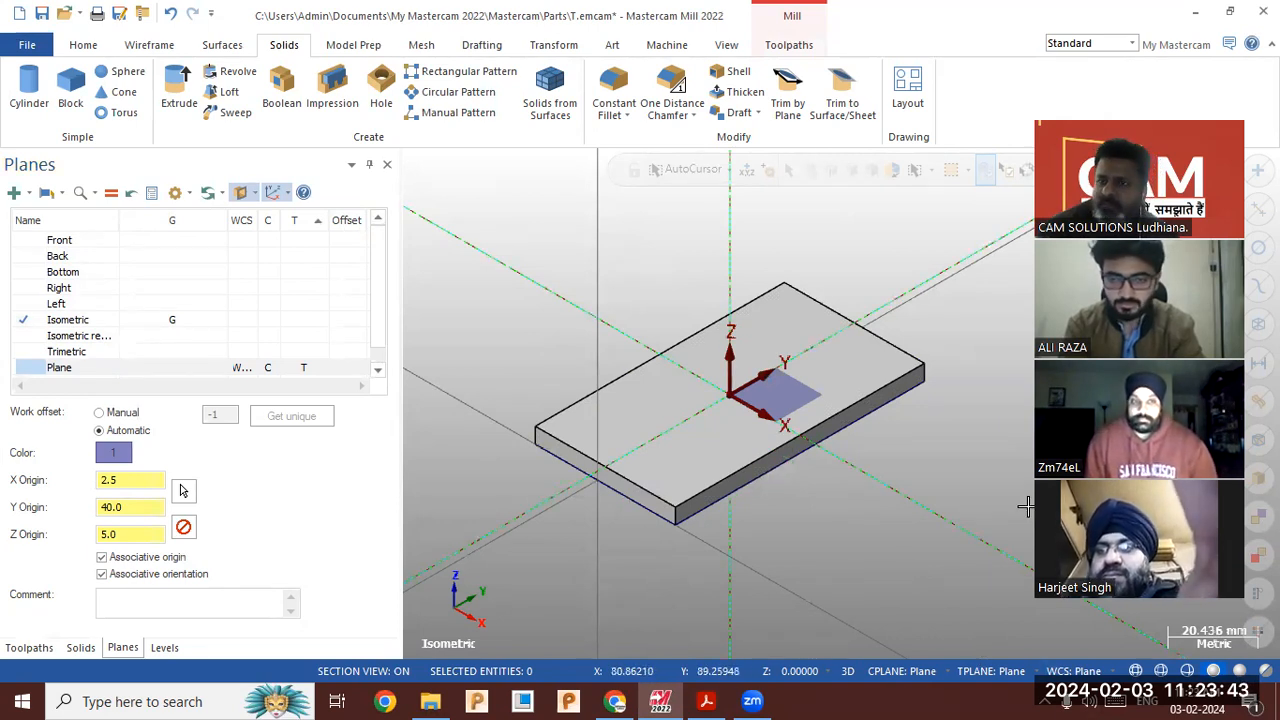
Select all wireframe entities of the base rectangle and blank them, leaving only the solid plate displayed
left_click_drag(1139, 114, 1079, 144)
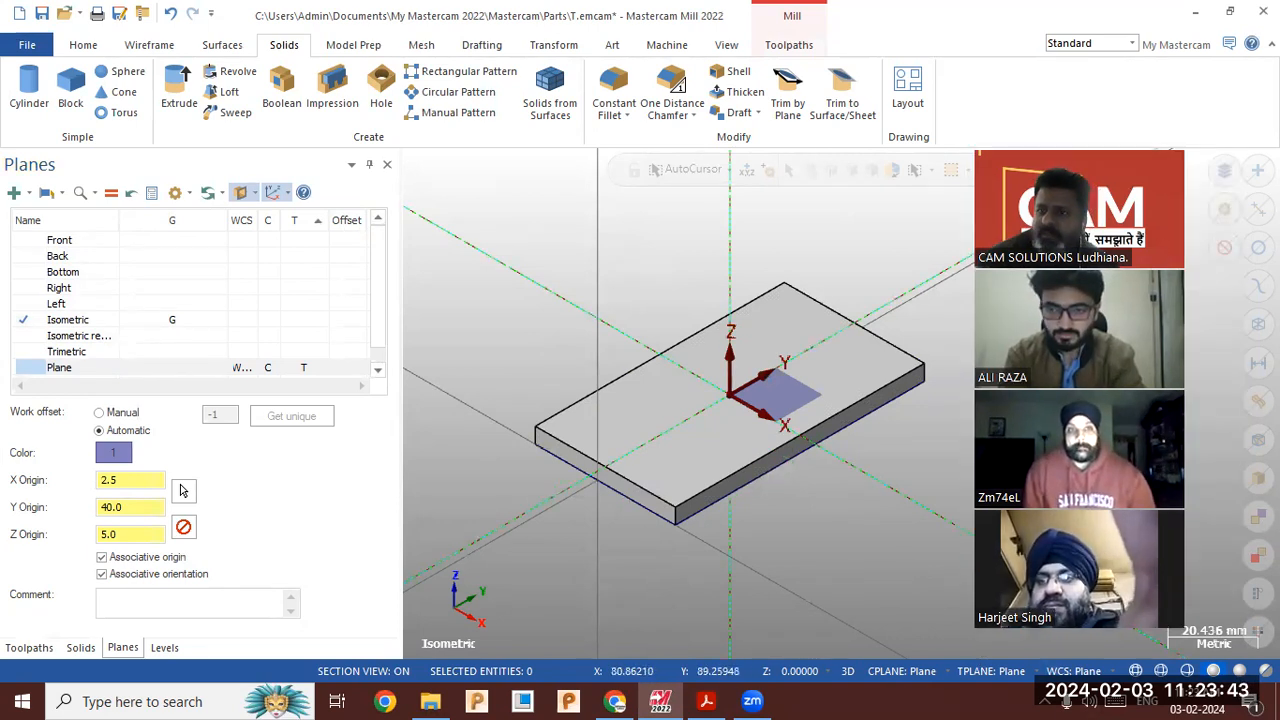
left_click(1252, 324)
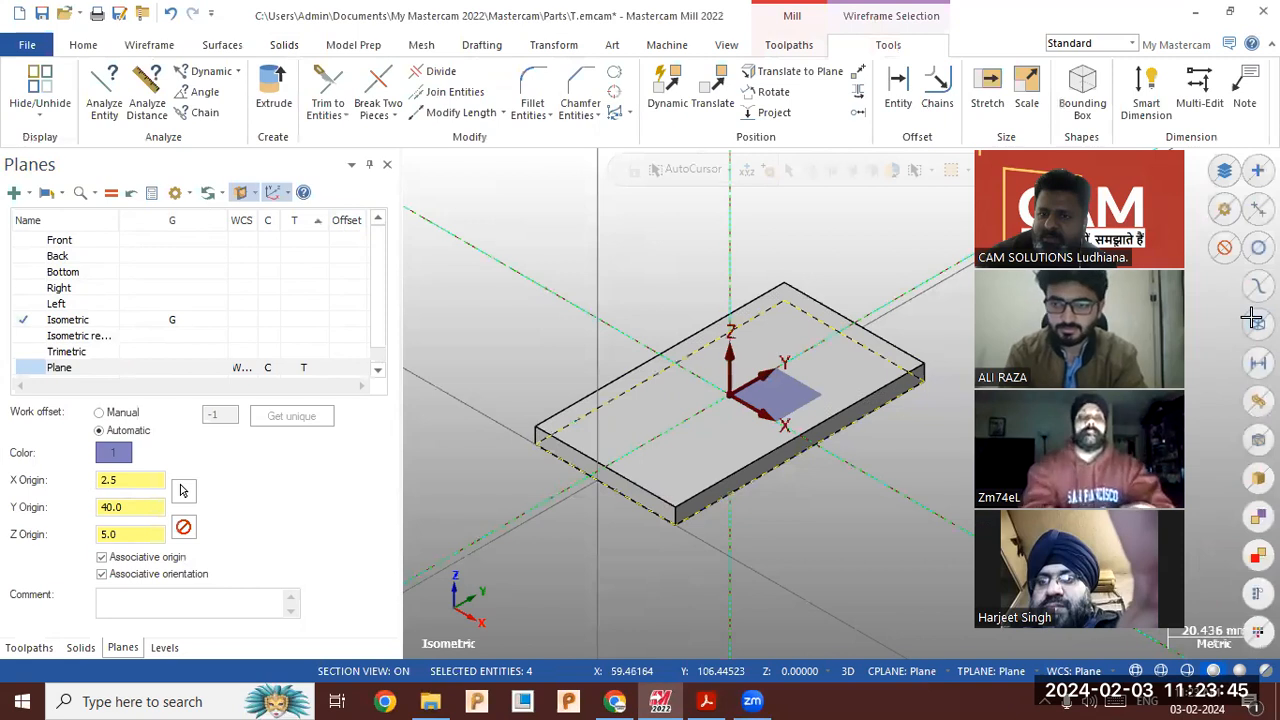
left_click(83, 45)
left_click(728, 113)
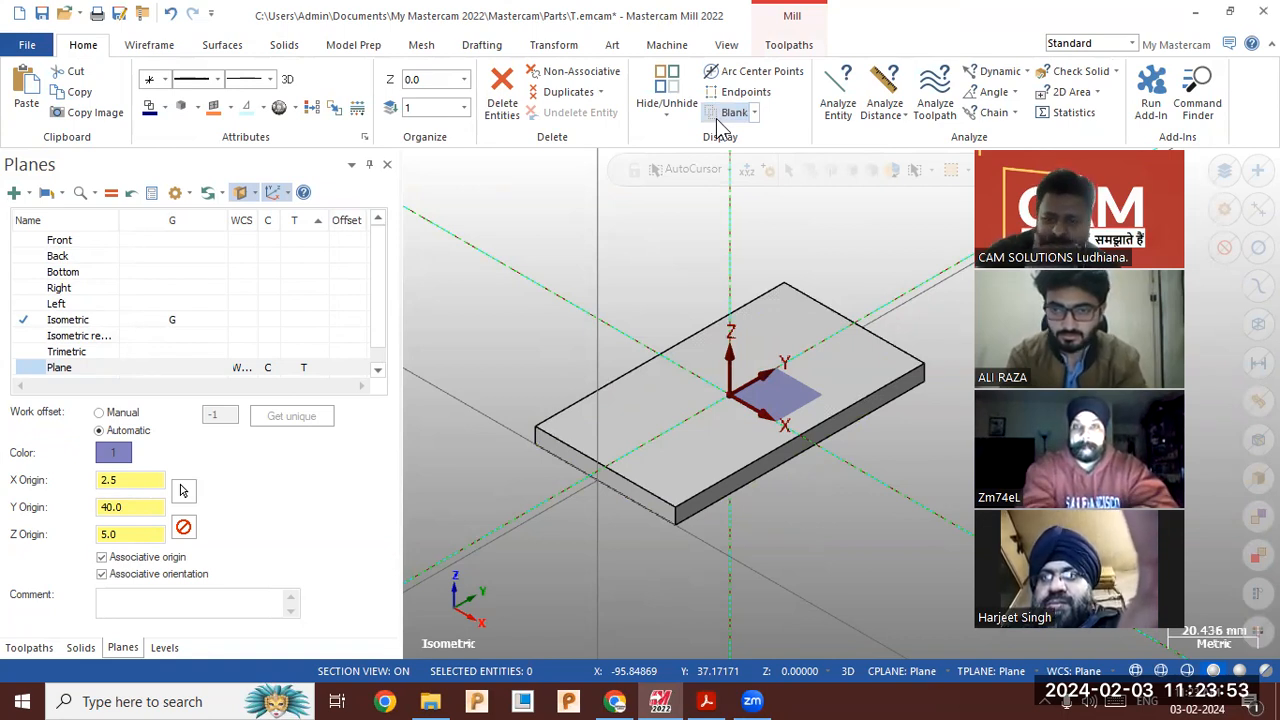
Compare the plate with the PDF drawing and create an edge curve along the short top edge at the negative Y end
right_click(582, 264)
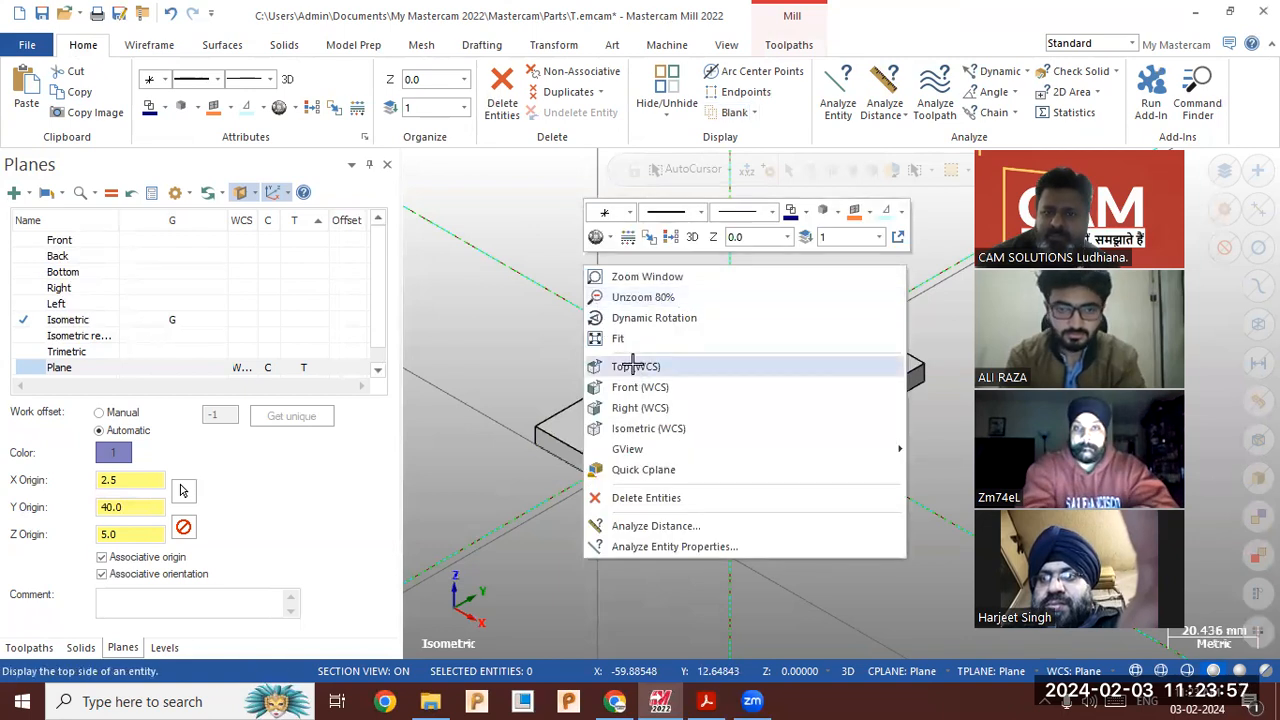
left_click(630, 365)
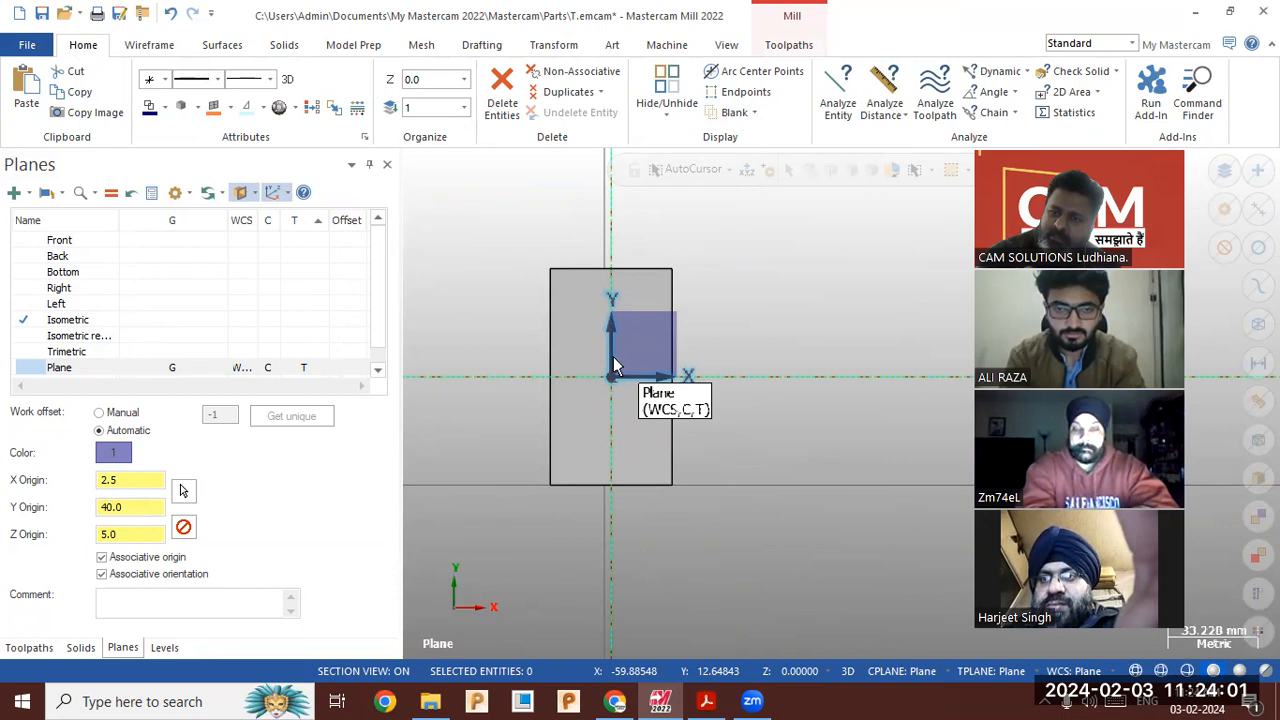
left_click(706, 701)
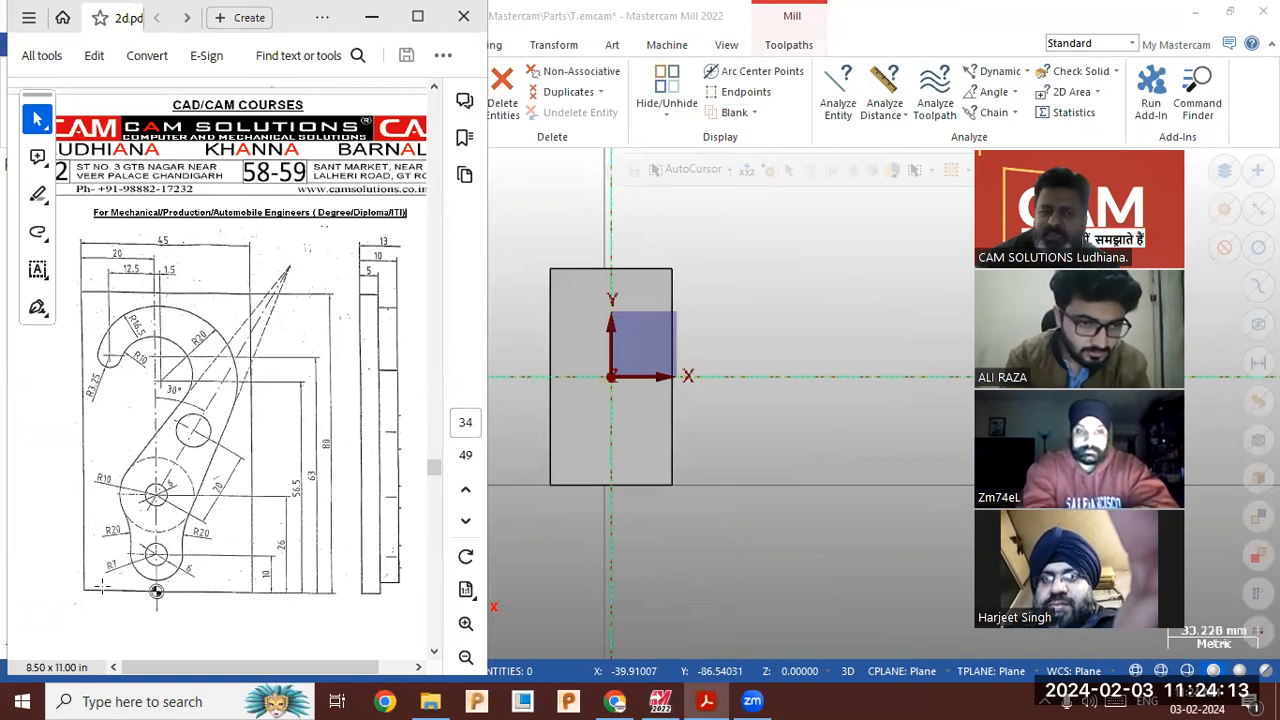
left_click(652, 505)
middle_click_drag(649, 315, 603, 263)
scroll(603, 263, "up", 4)
mouse_move(571, 354)
middle_mouse_down()
mouse_move(468, 315)
mouse_move(551, 346)
middle_mouse_up()
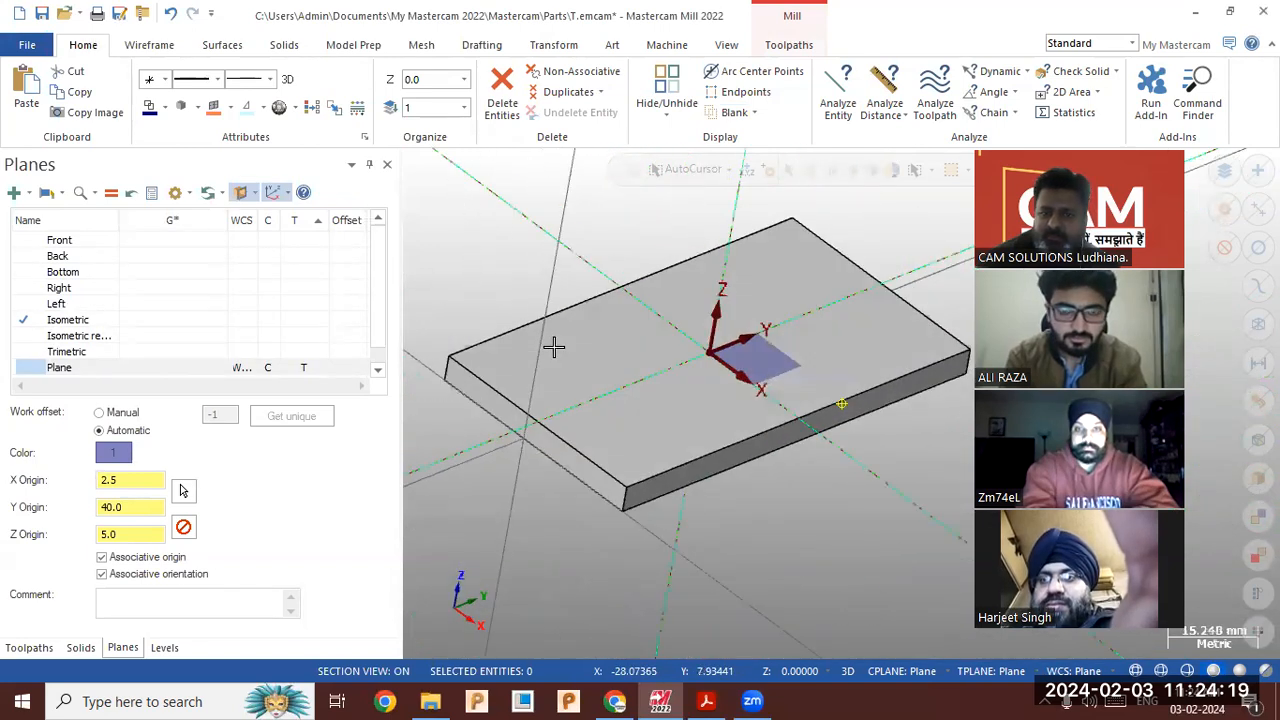
left_click(145, 48)
left_click(812, 100)
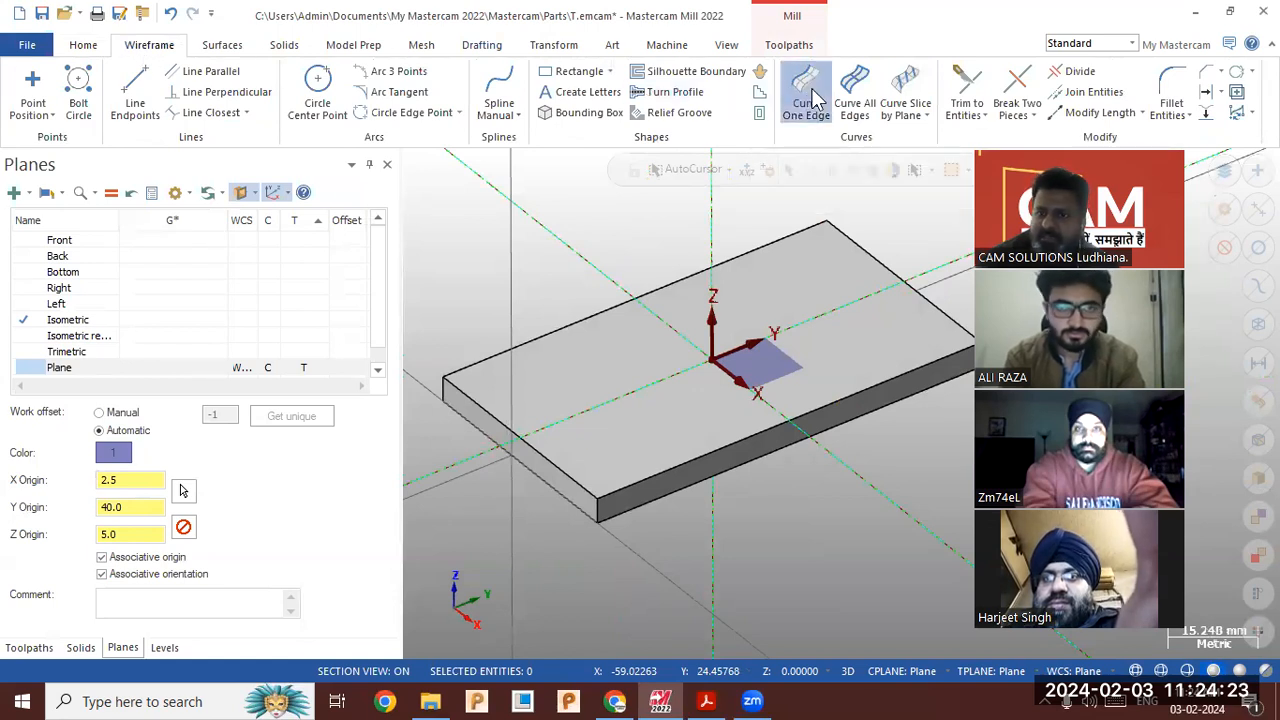
left_click(487, 420)
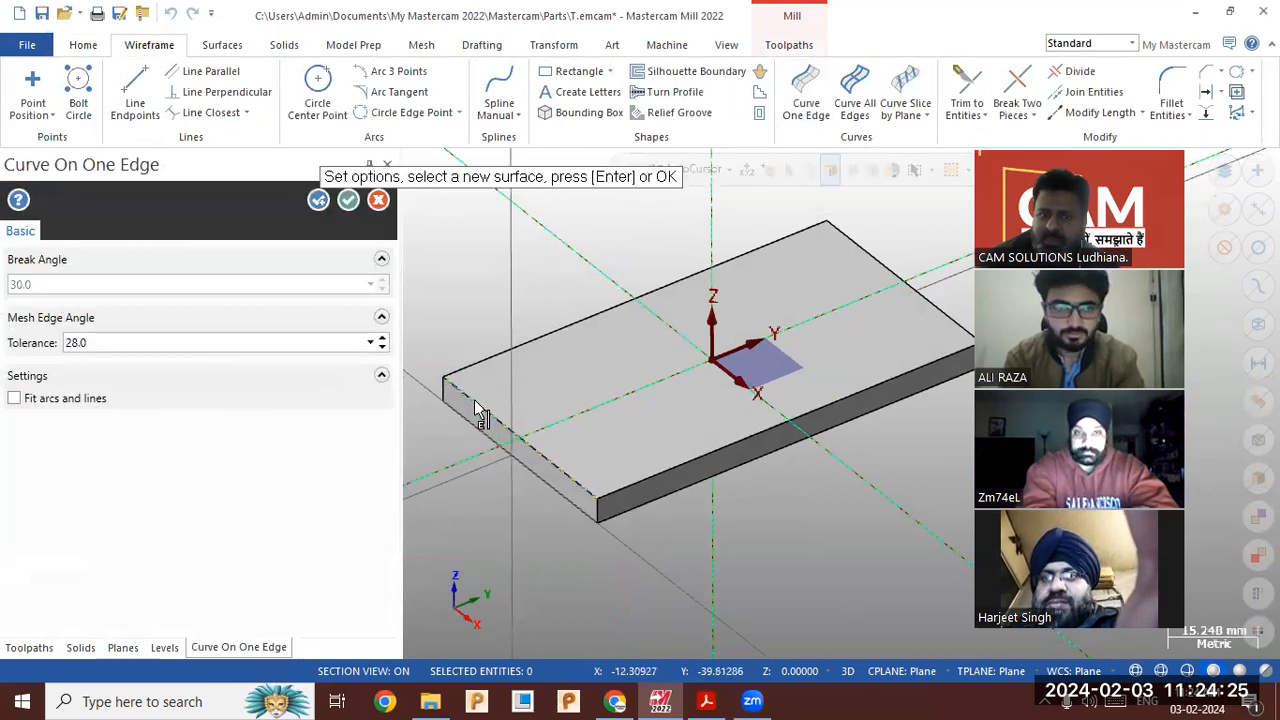
left_click(348, 200)
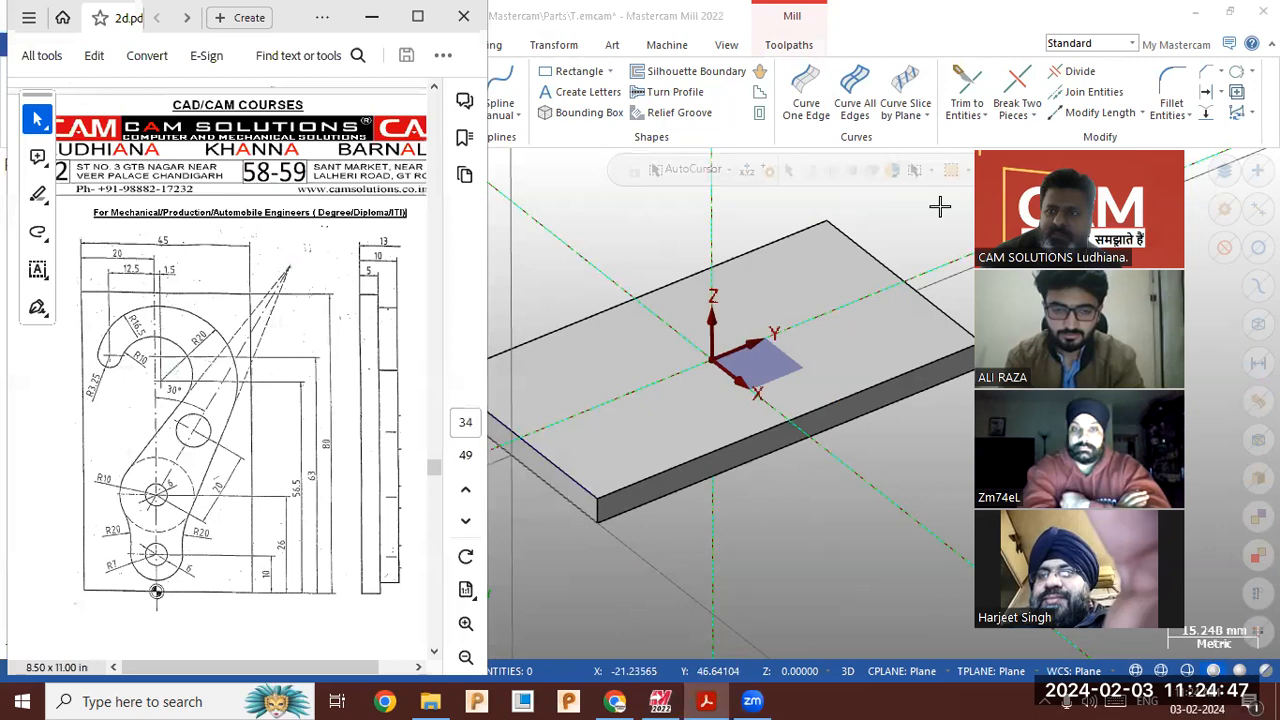
Offset a copy of the short edge curve 10 mm inward across the plate's top face
left_click(1209, 93)
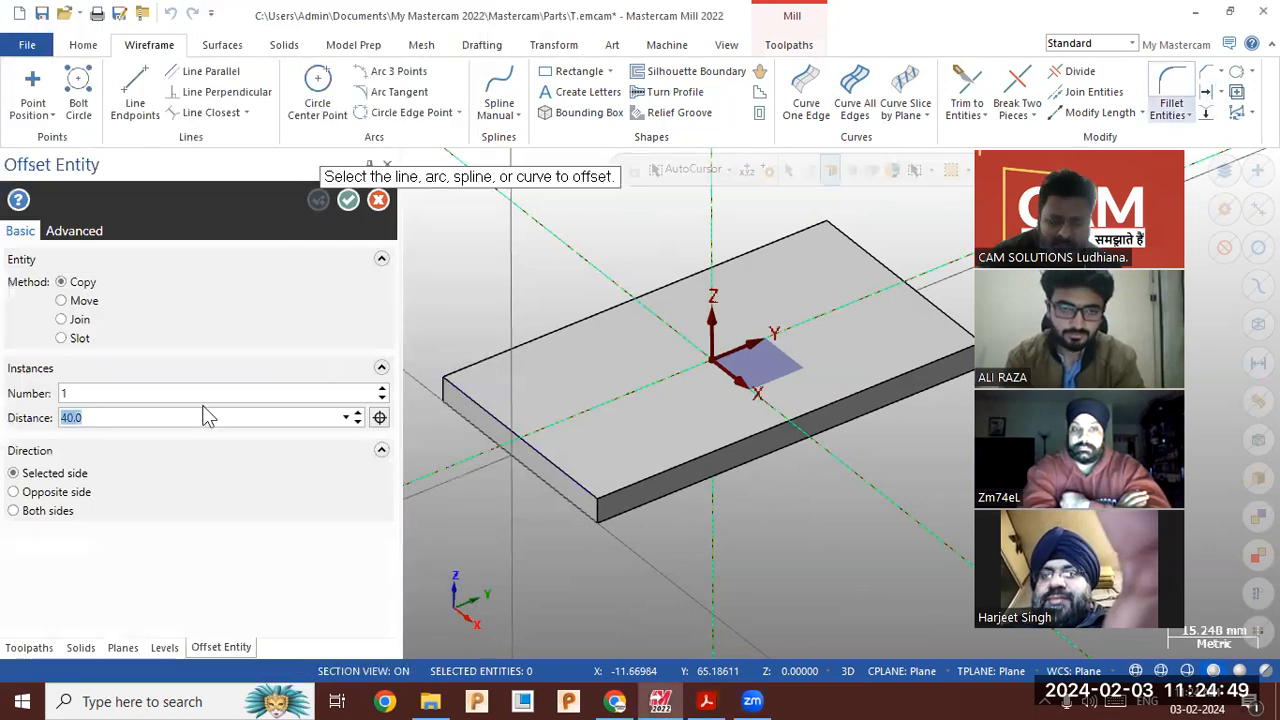
type("10")
key("Return")
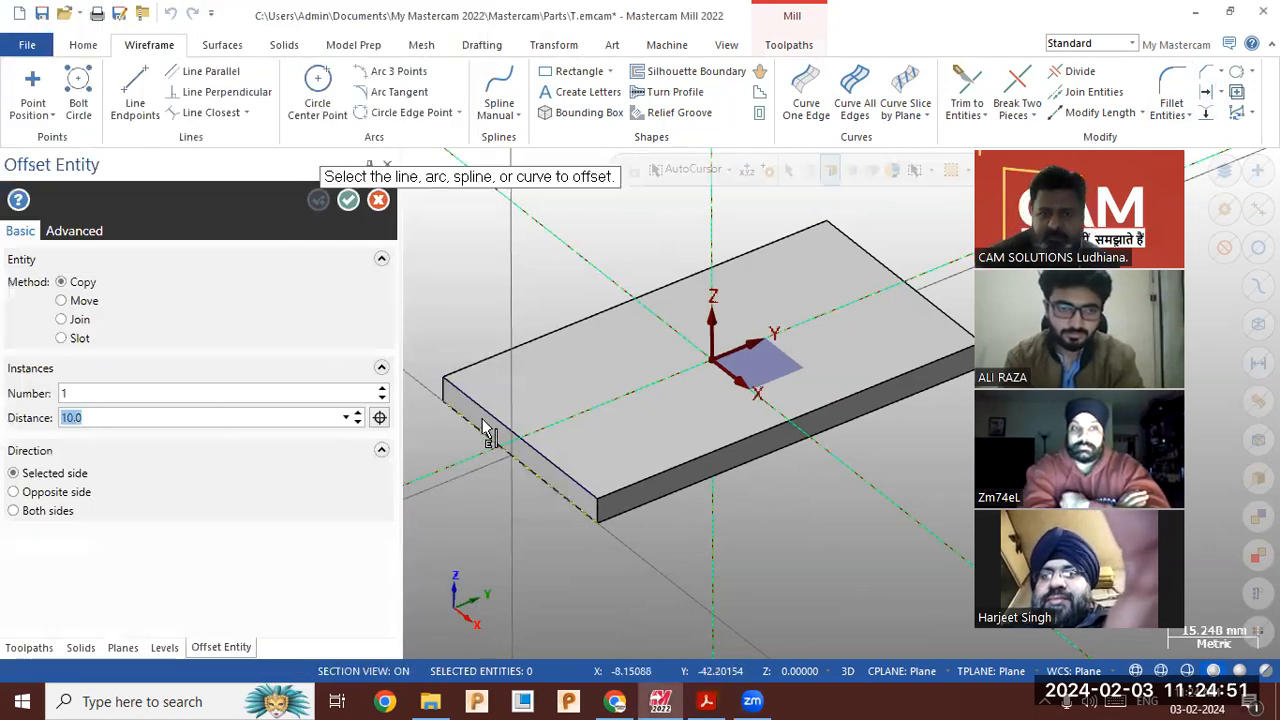
left_click(495, 428)
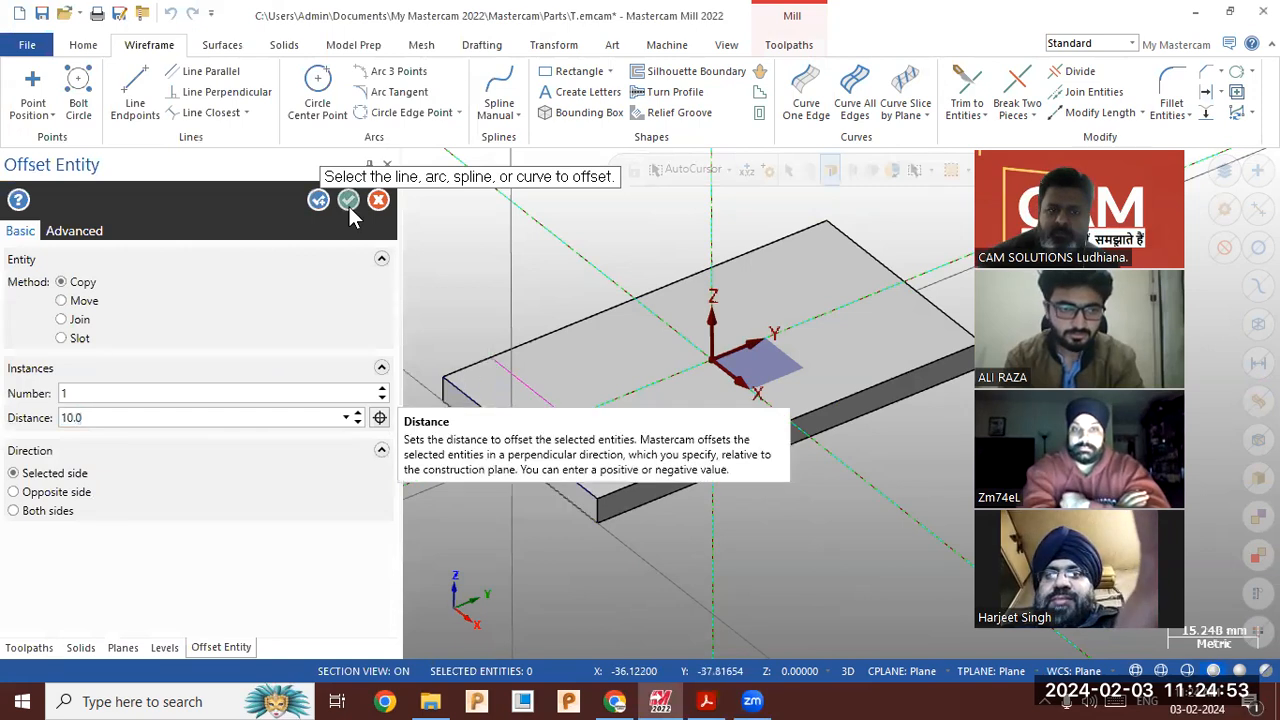
left_click(348, 200)
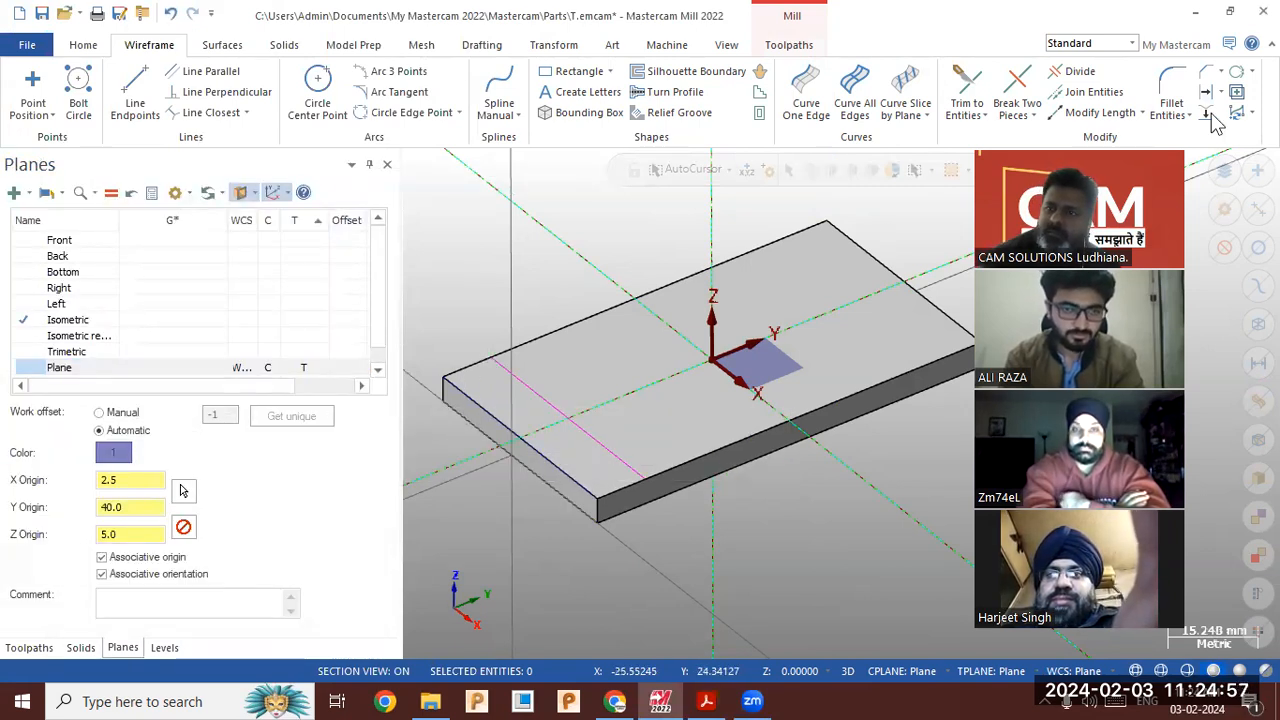
Create an edge curve along the plate's long top edge on the negative X side
left_click(966, 100)
left_click(806, 100)
left_click(541, 345)
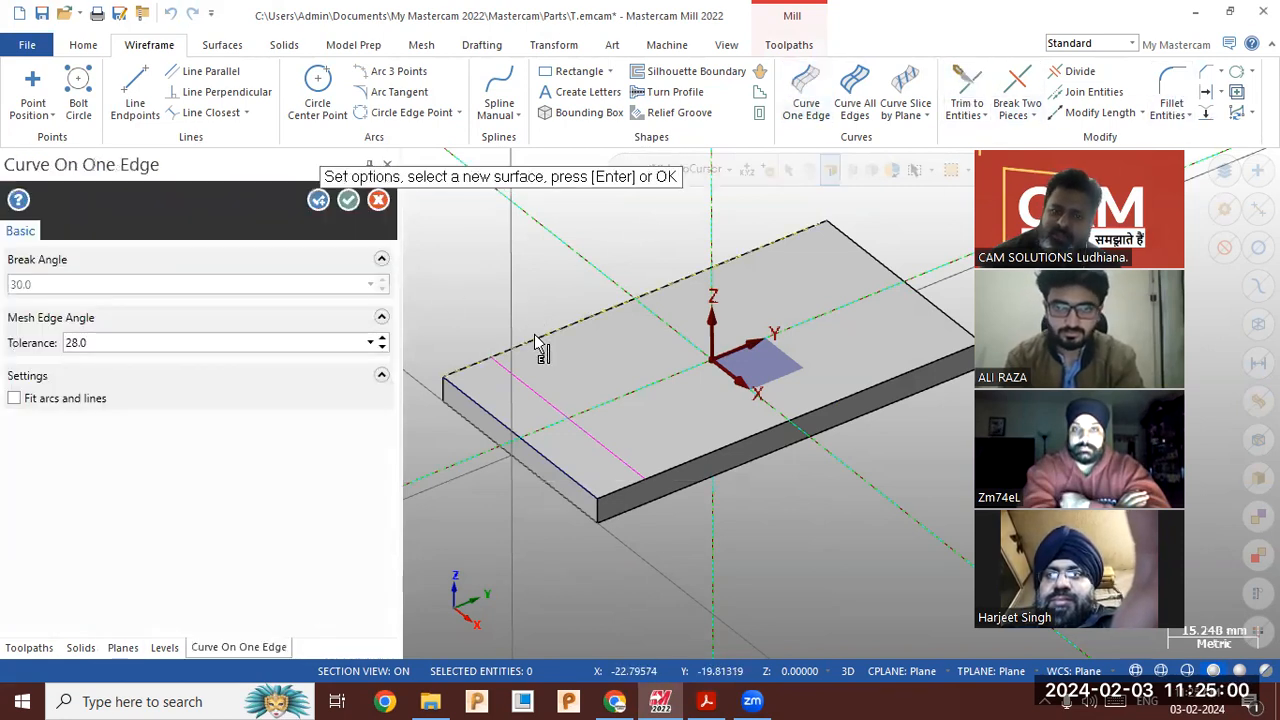
left_click(348, 200)
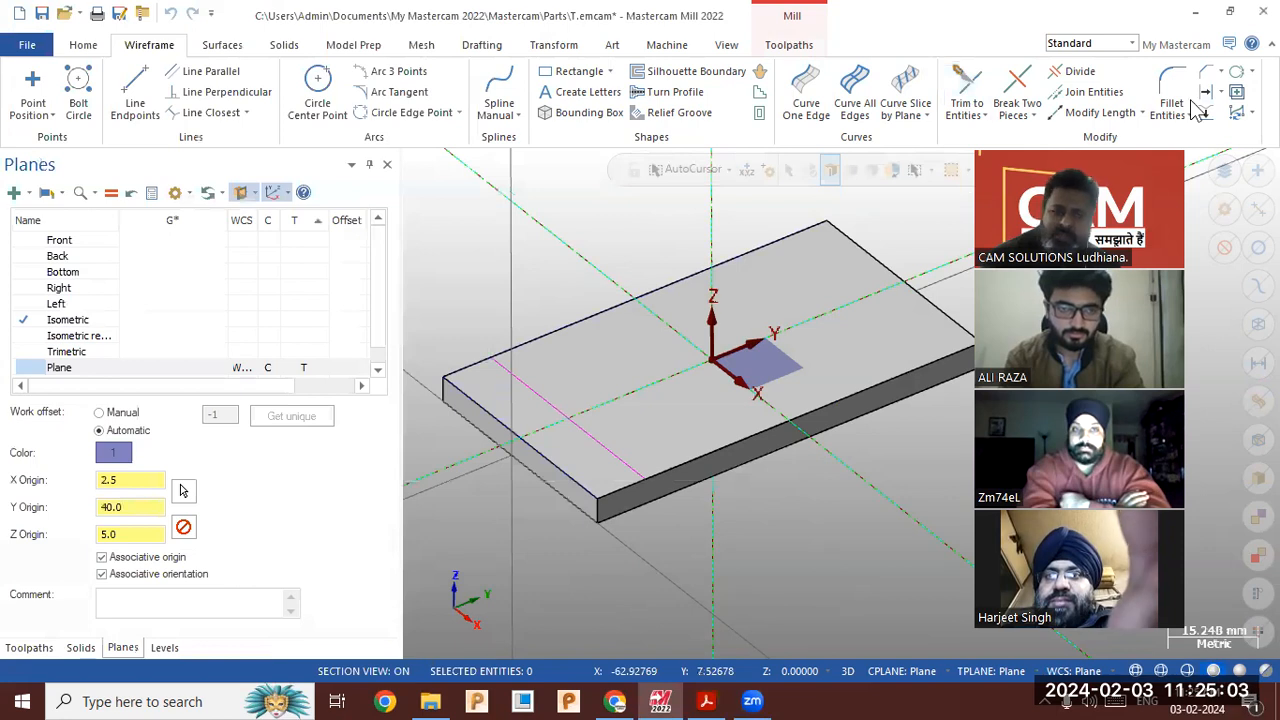
Offset a copy of the long edge curve 20 mm inward across the plate's top face
left_click(184, 417)
type("20")
key("Return")
left_click(533, 356)
left_click(757, 357)
left_click(347, 199)
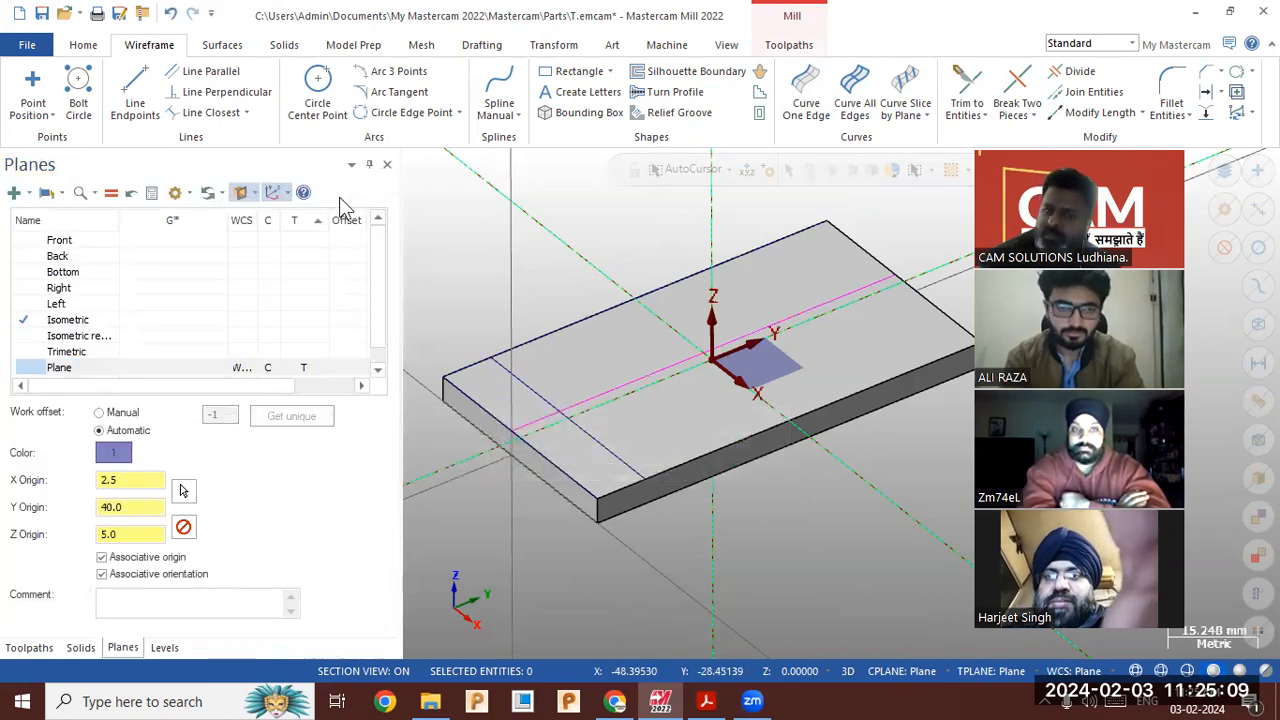
Check the lower hole in the PDF drawing and create a 6 mm diameter circle at the intersection of the two offset lines
left_click(706, 701)
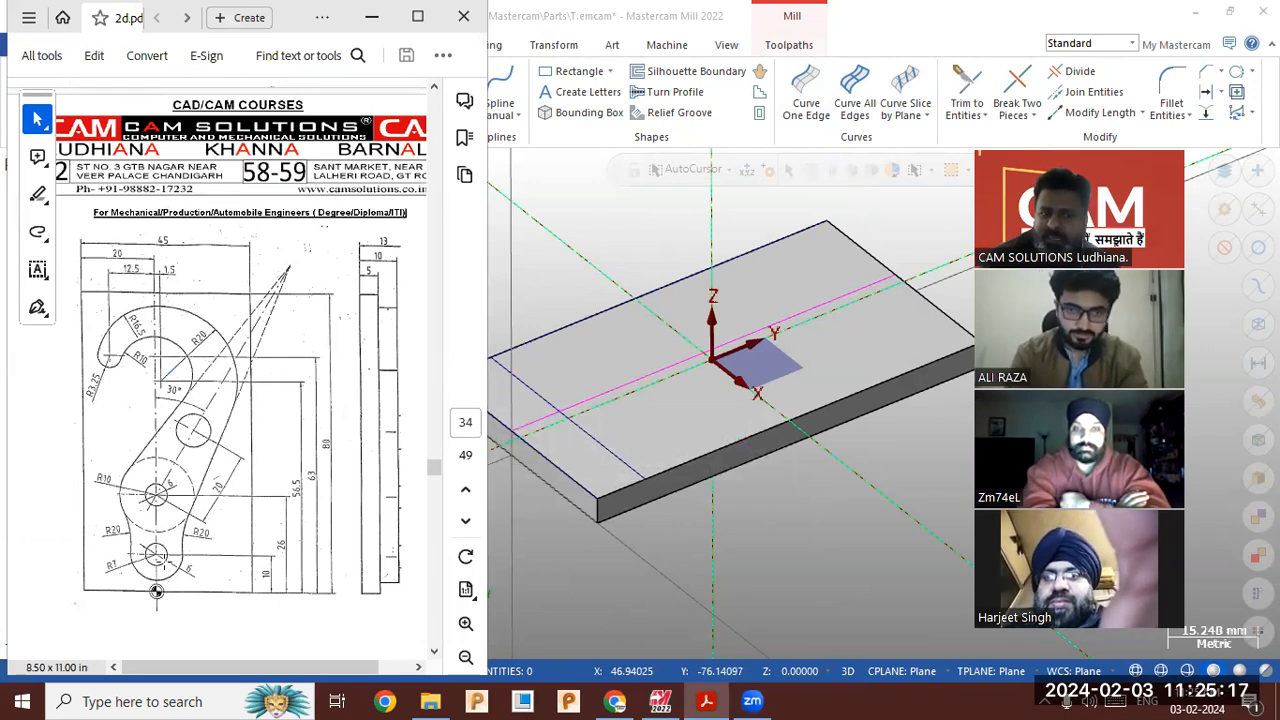
left_click(372, 16)
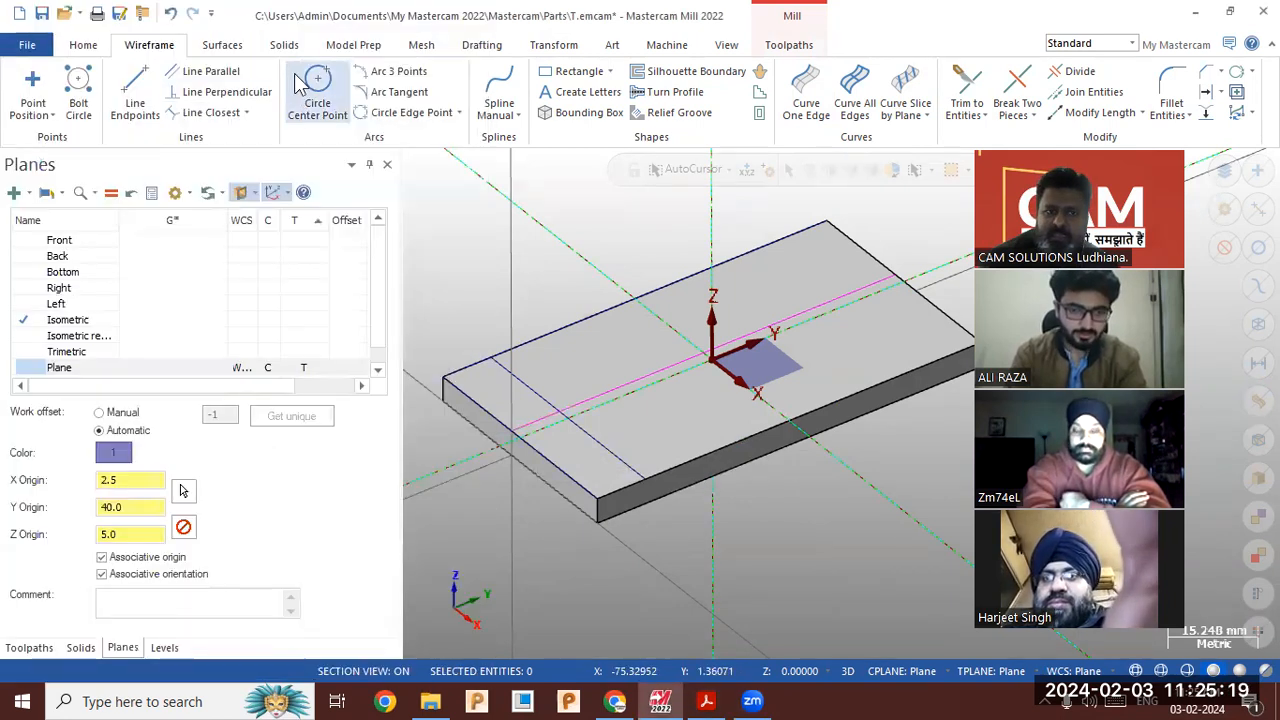
left_click(300, 84)
left_click(94, 438)
type("6")
key("Return")
left_click(557, 415)
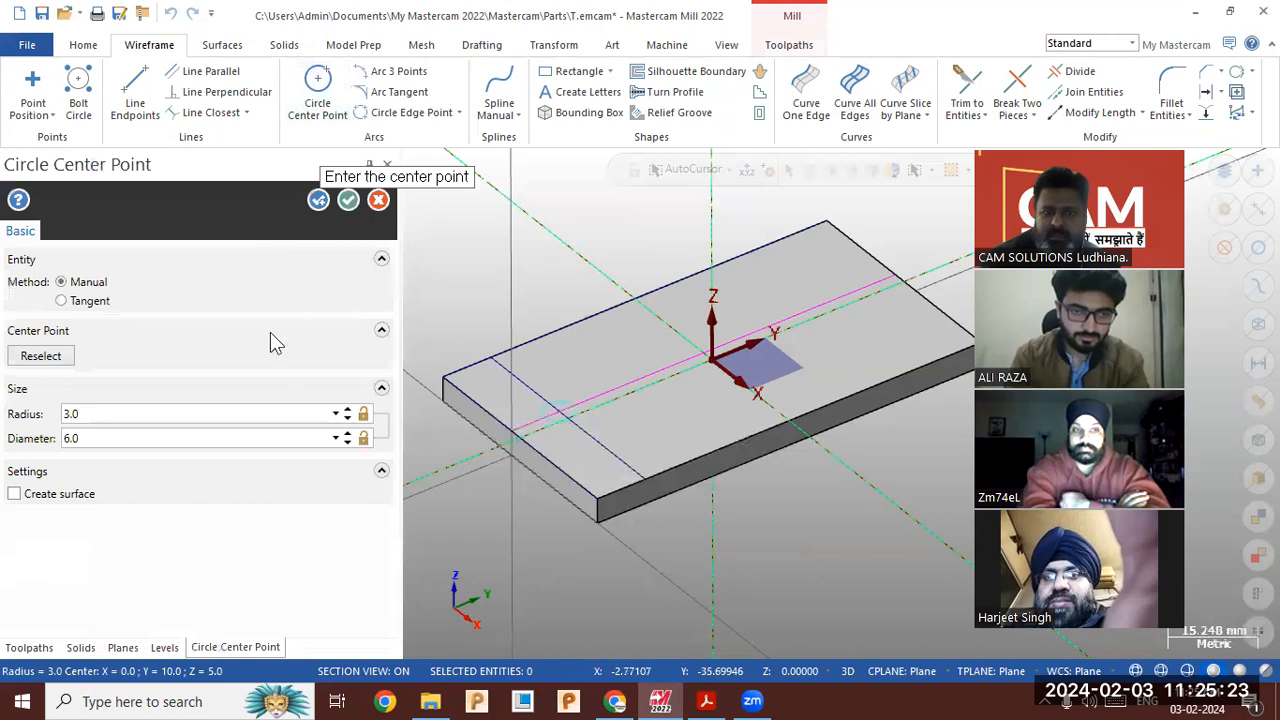
left_click(345, 203)
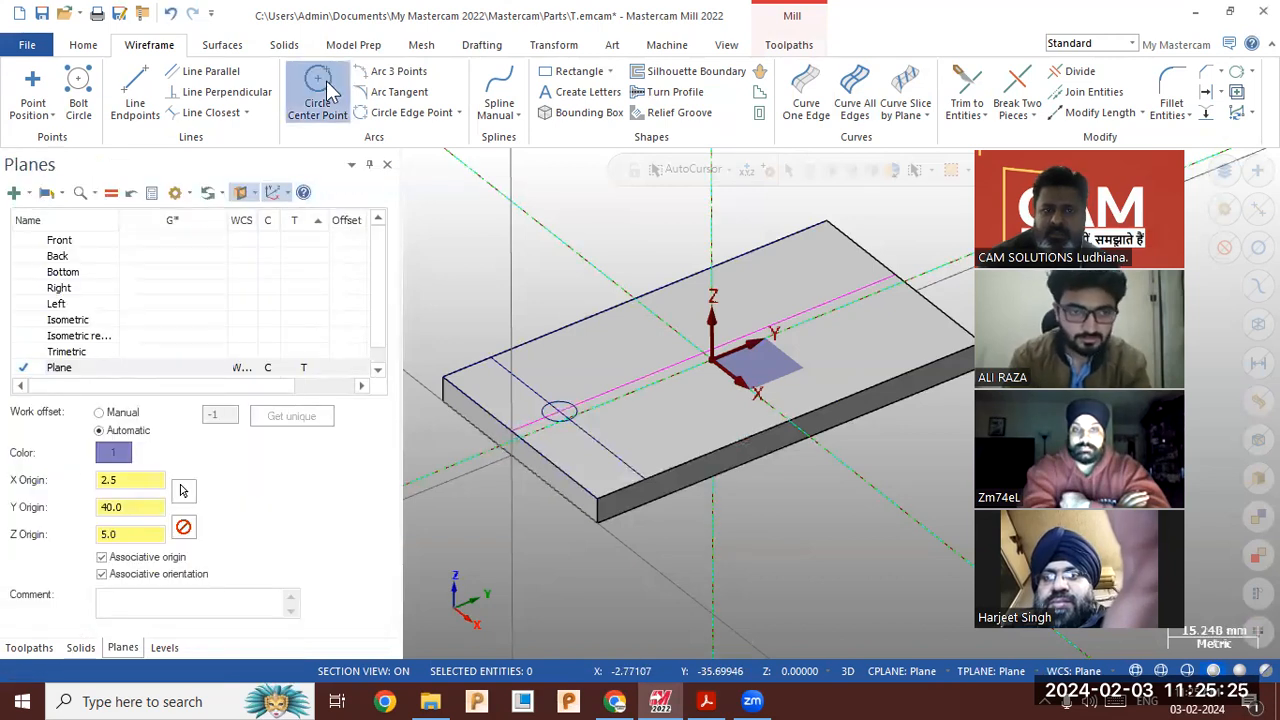
Create a circle of 7 mm radius concentric with the 6 mm circle on the plate's top face
left_click(317, 95)
left_click(106, 414)
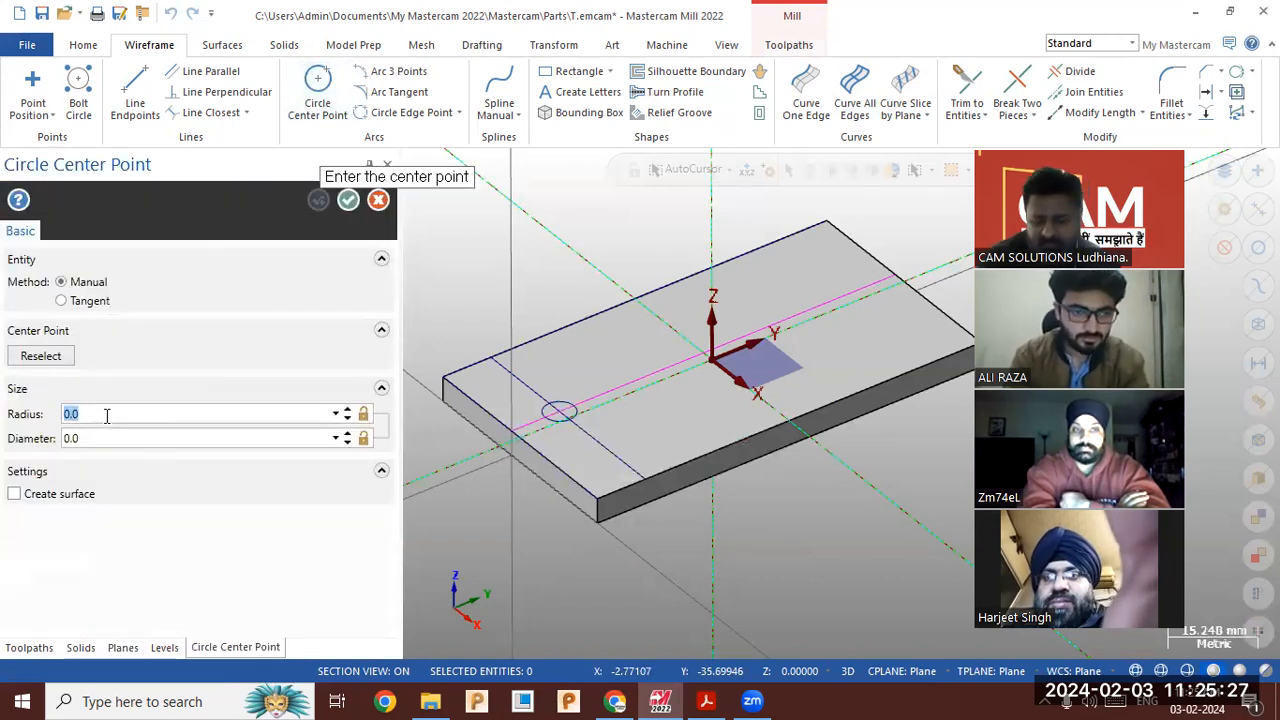
type("7")
key("Tab")
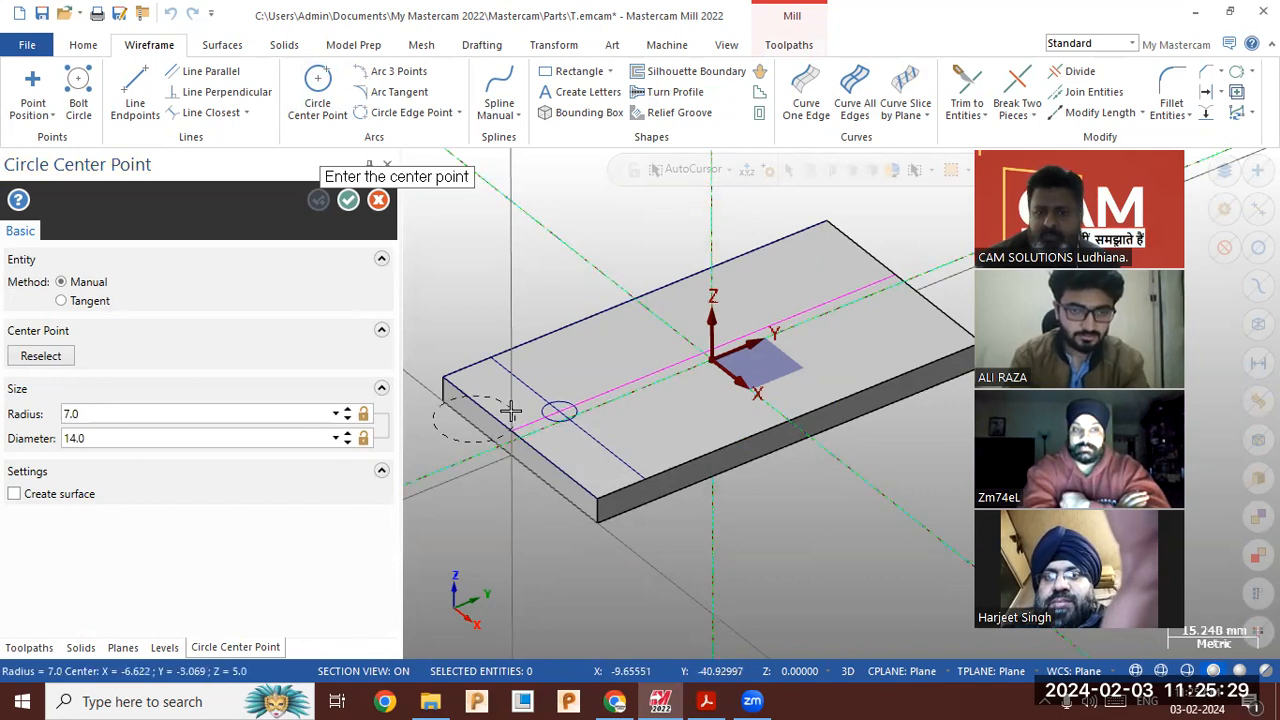
left_click(563, 417)
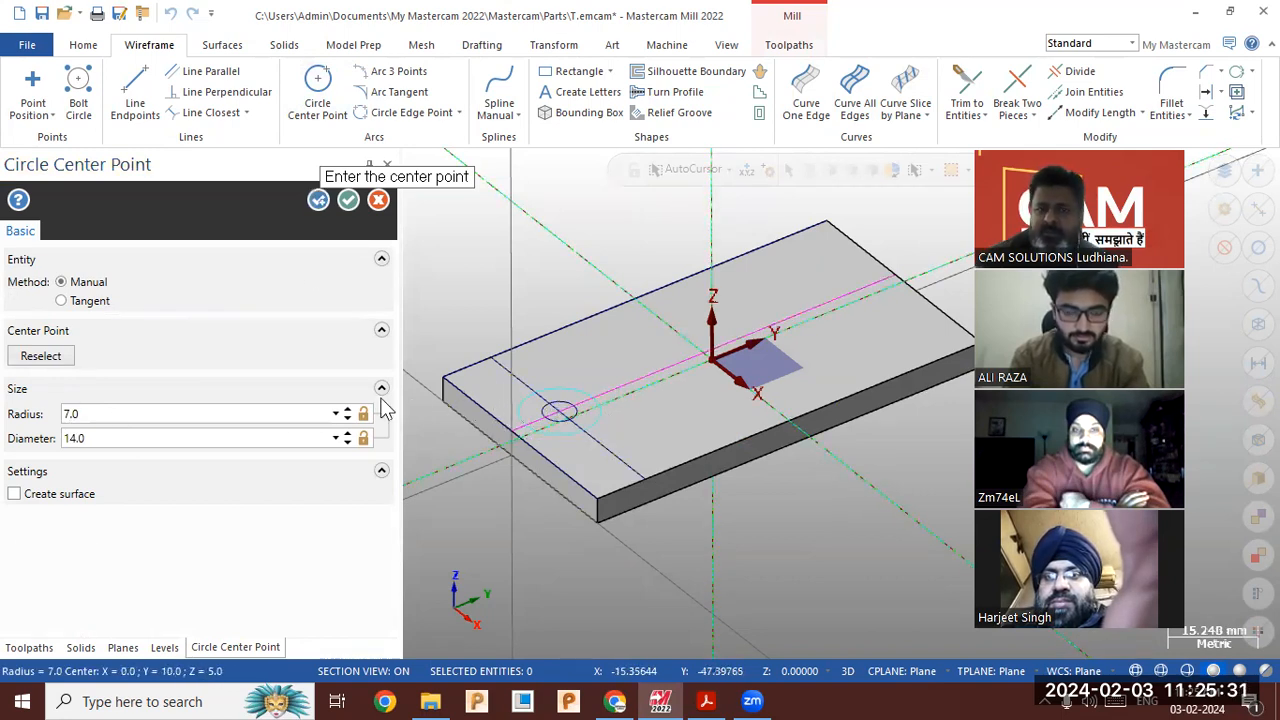
left_click(348, 201)
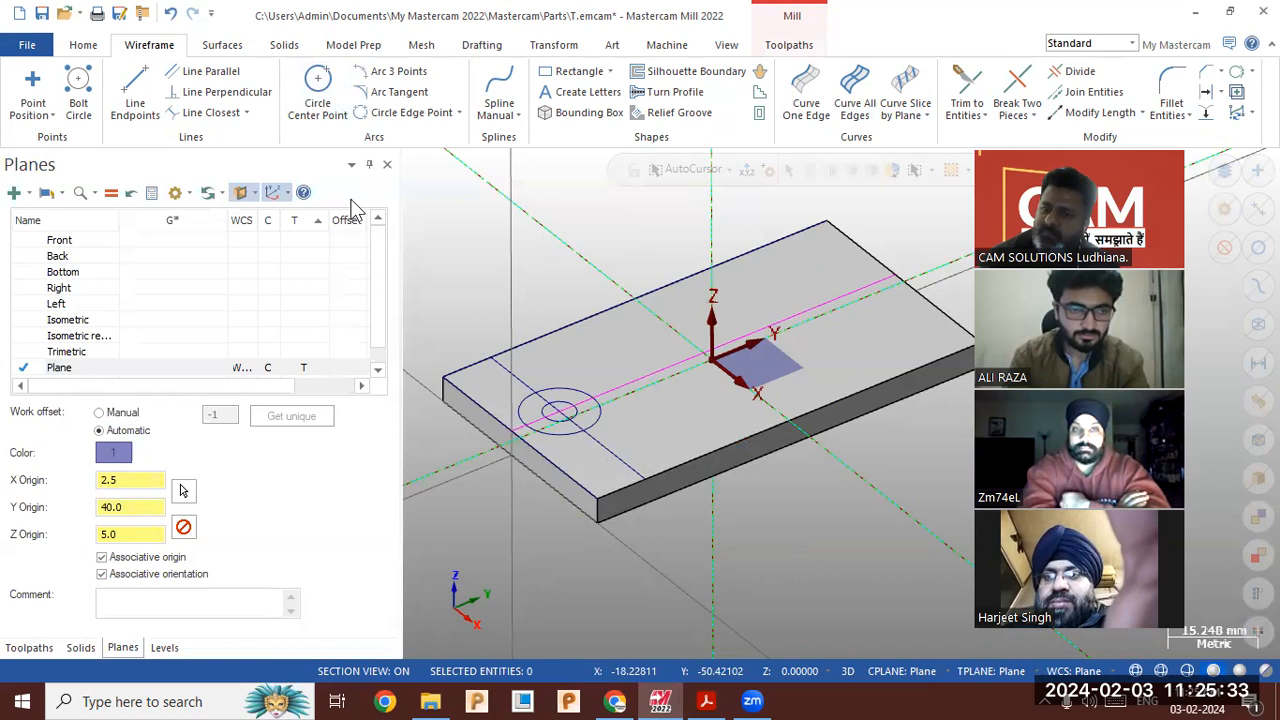
Check the second hole's position in the PDF drawing and offset a copy of the short edge curve 26 mm inward
left_click(707, 700)
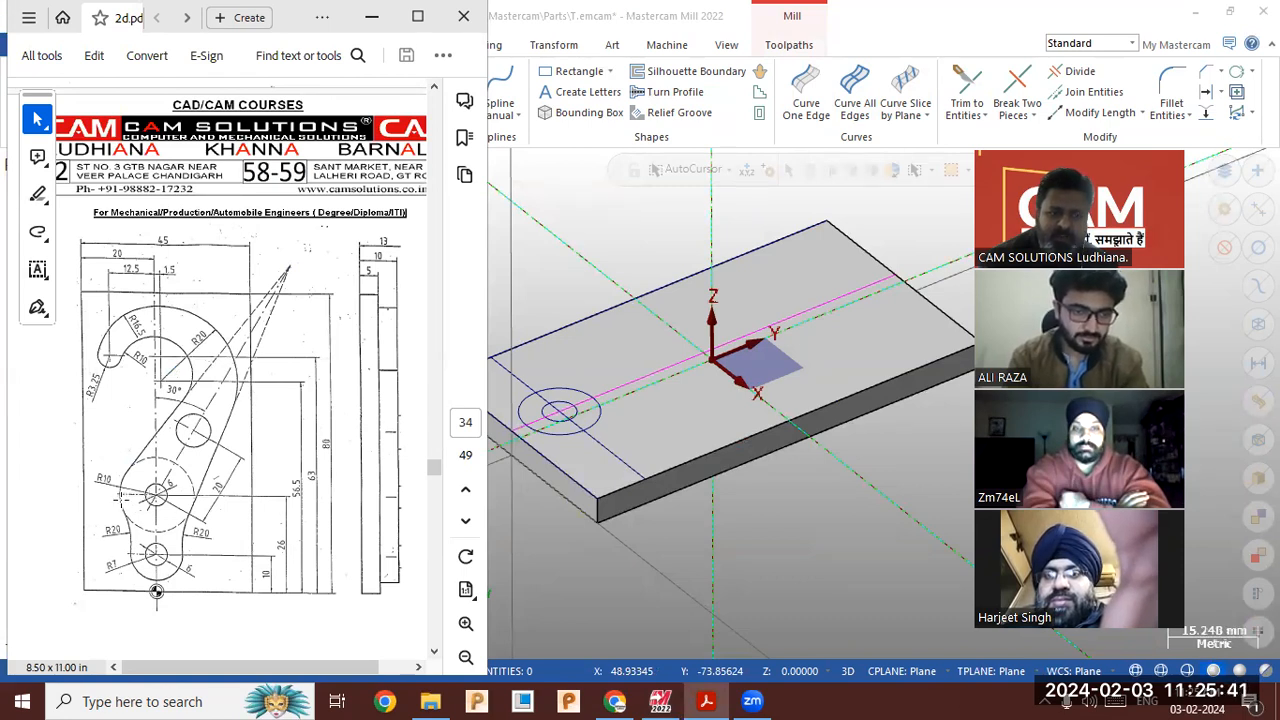
left_click(1198, 96)
left_click(1206, 92)
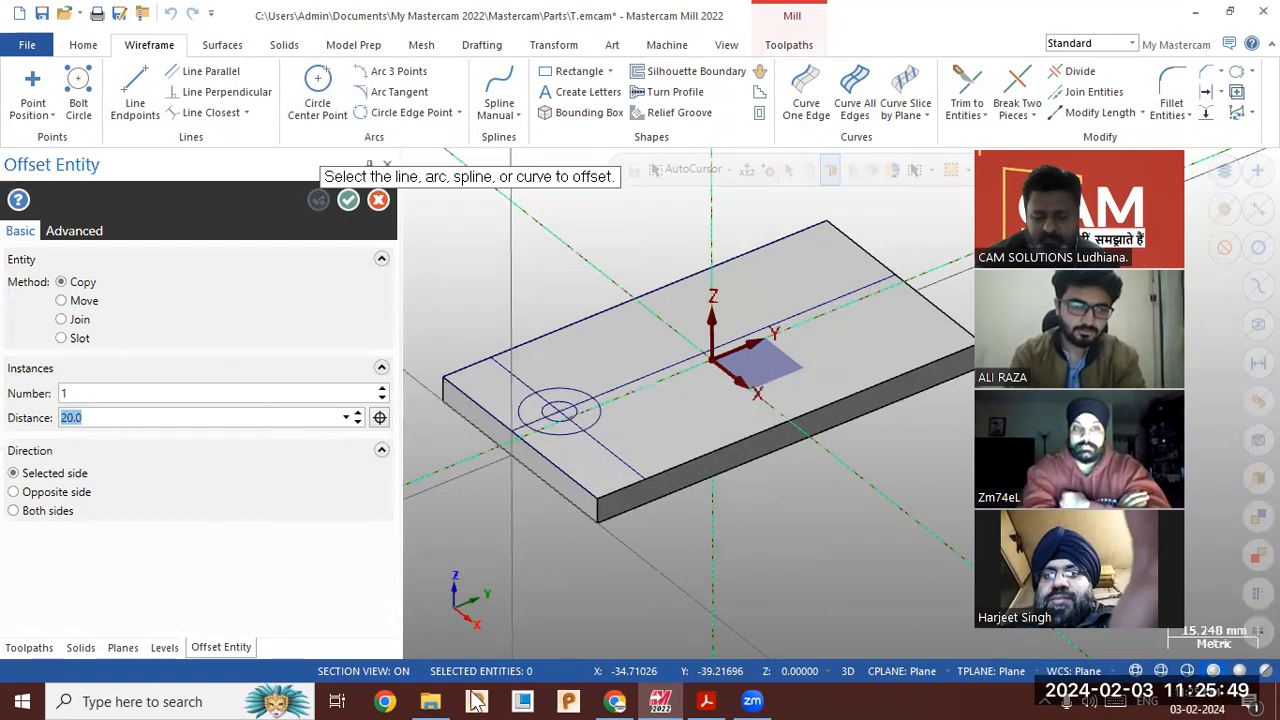
left_click(708, 701)
left_click(708, 701)
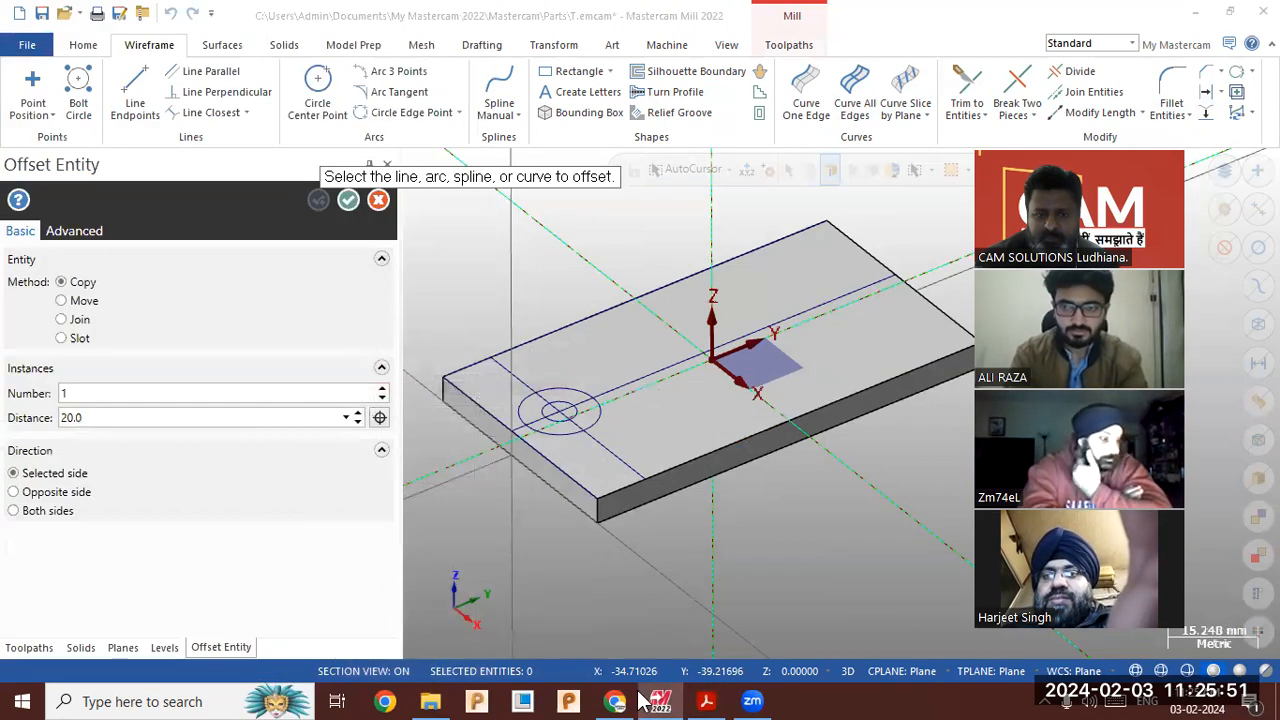
double_click(204, 420)
type("26")
key("Return")
left_click(484, 412)
left_click(558, 376)
left_click(348, 200)
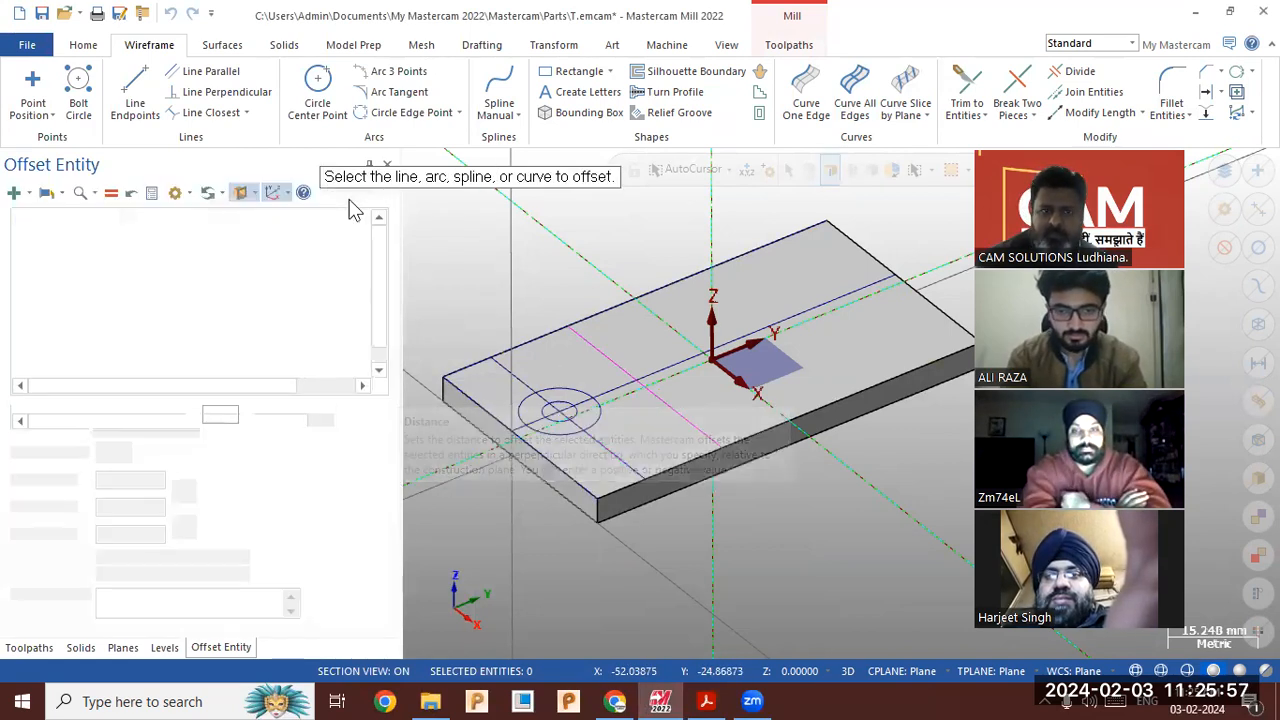
Create a 6 mm diameter circle where the 26 mm offset line crosses the lengthwise offset line
left_click(318, 88)
left_click(104, 437)
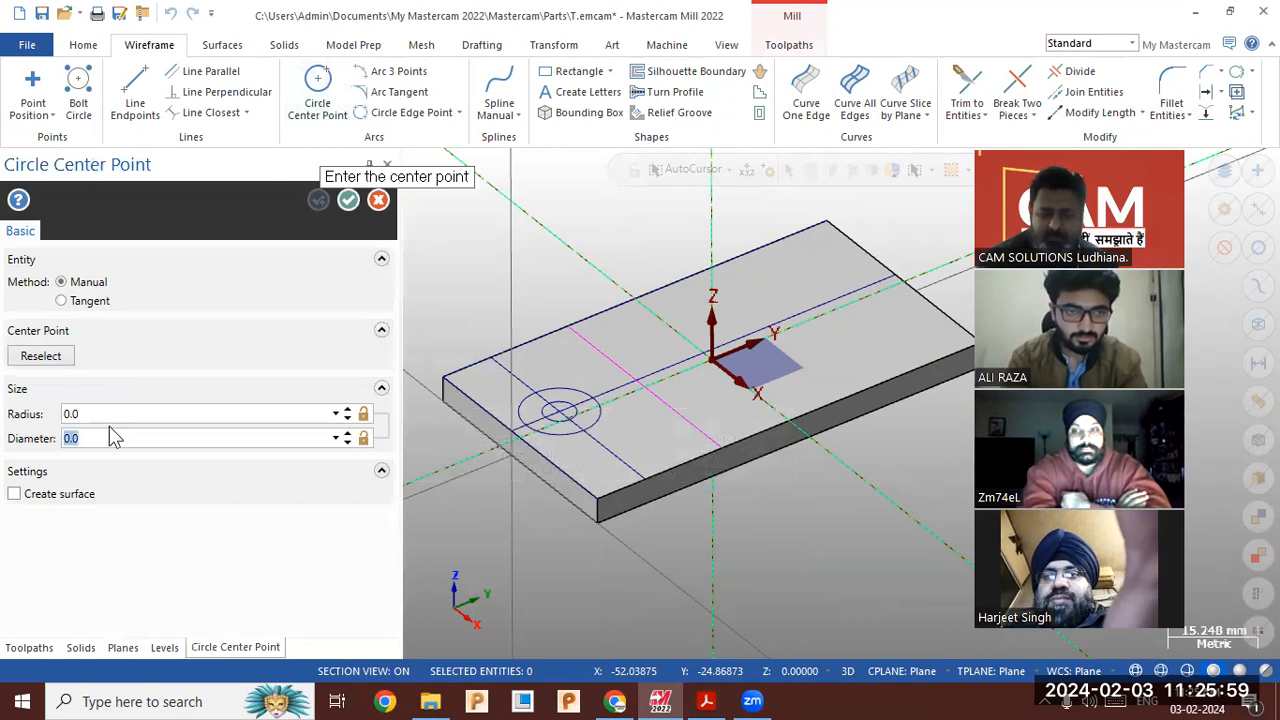
type("6")
key("Return")
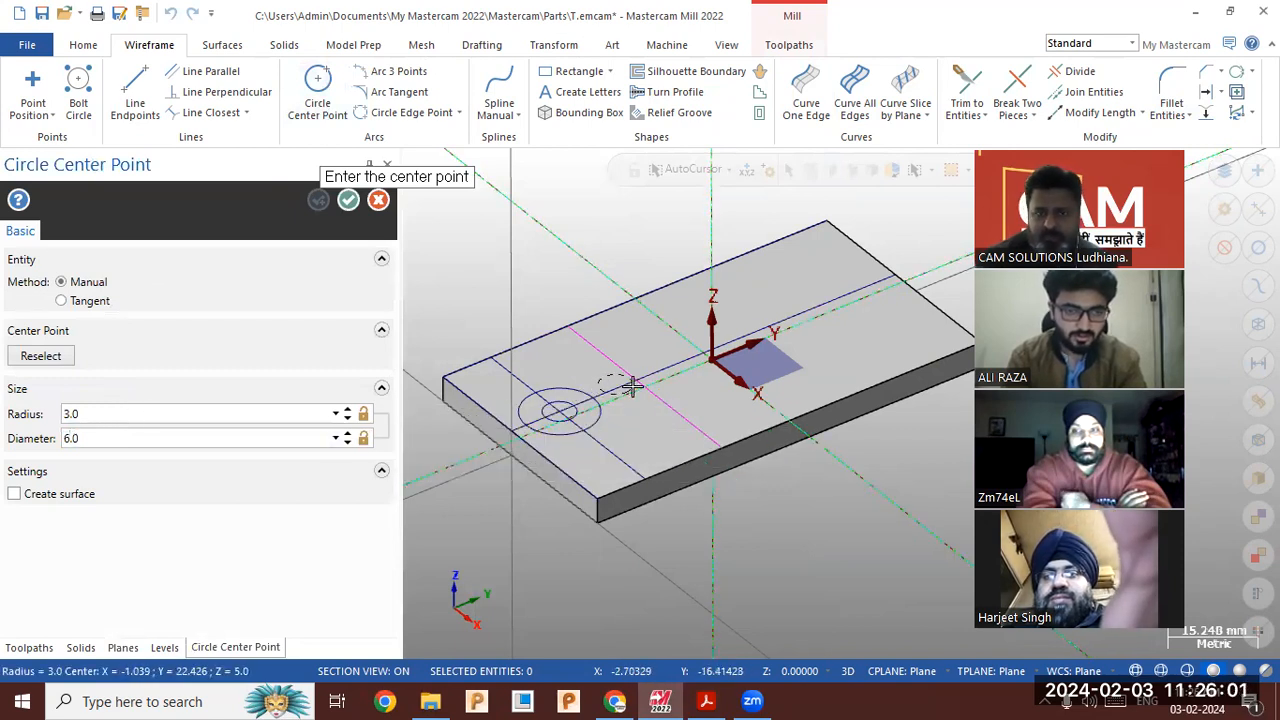
left_click(635, 383)
left_click(317, 202)
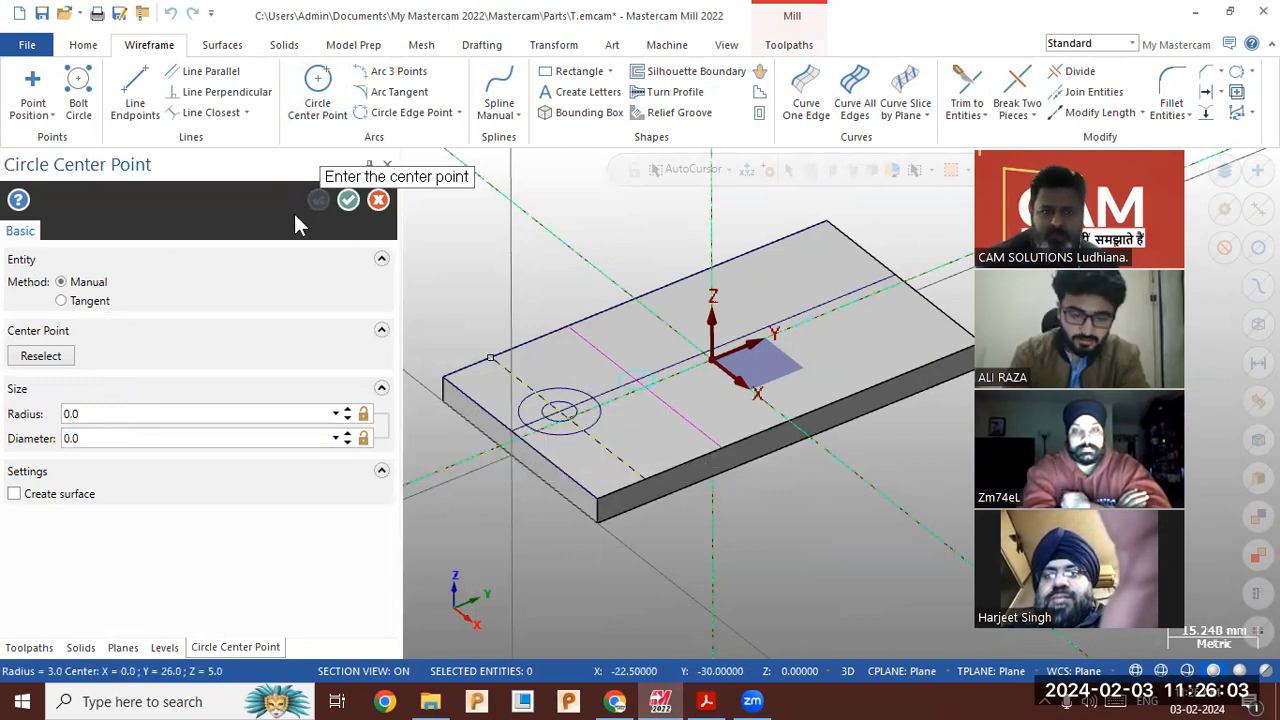
Create a circle of 10 mm radius concentric with the 6 mm circle on the 26 mm offset line
type("10")
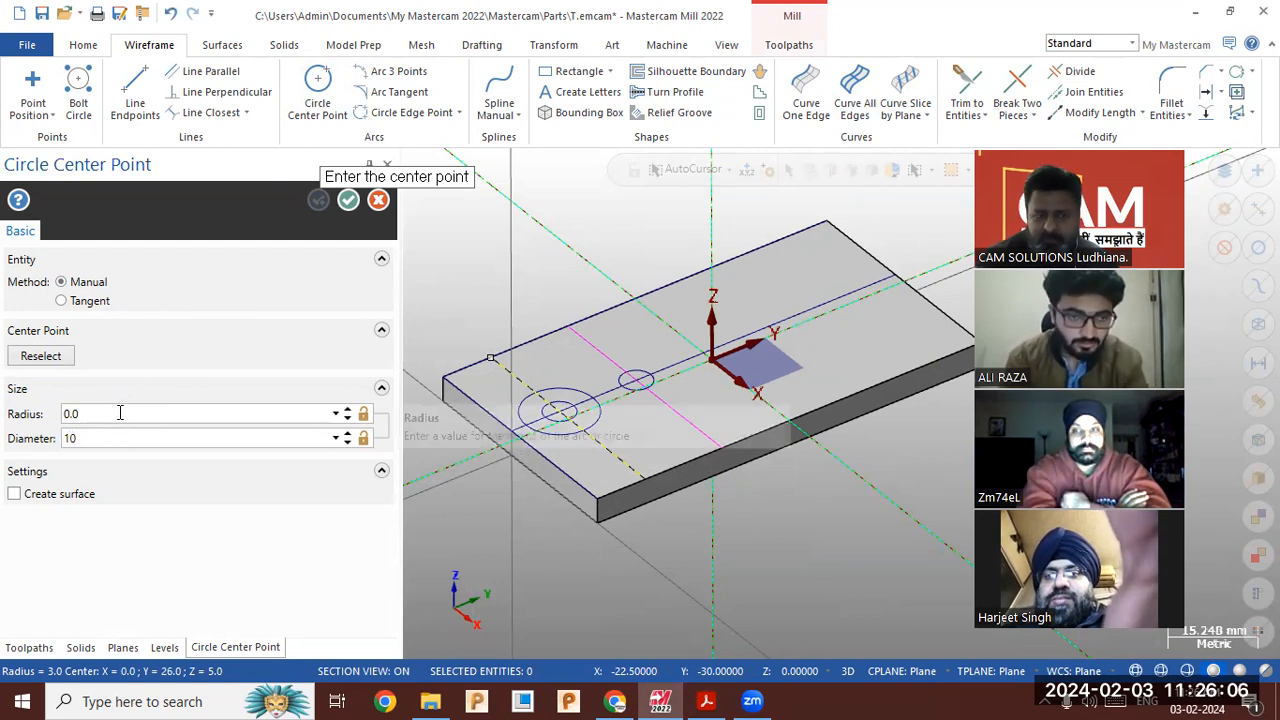
left_click(118, 416)
left_click_drag(118, 416, 29, 412)
type("10")
key("Return")
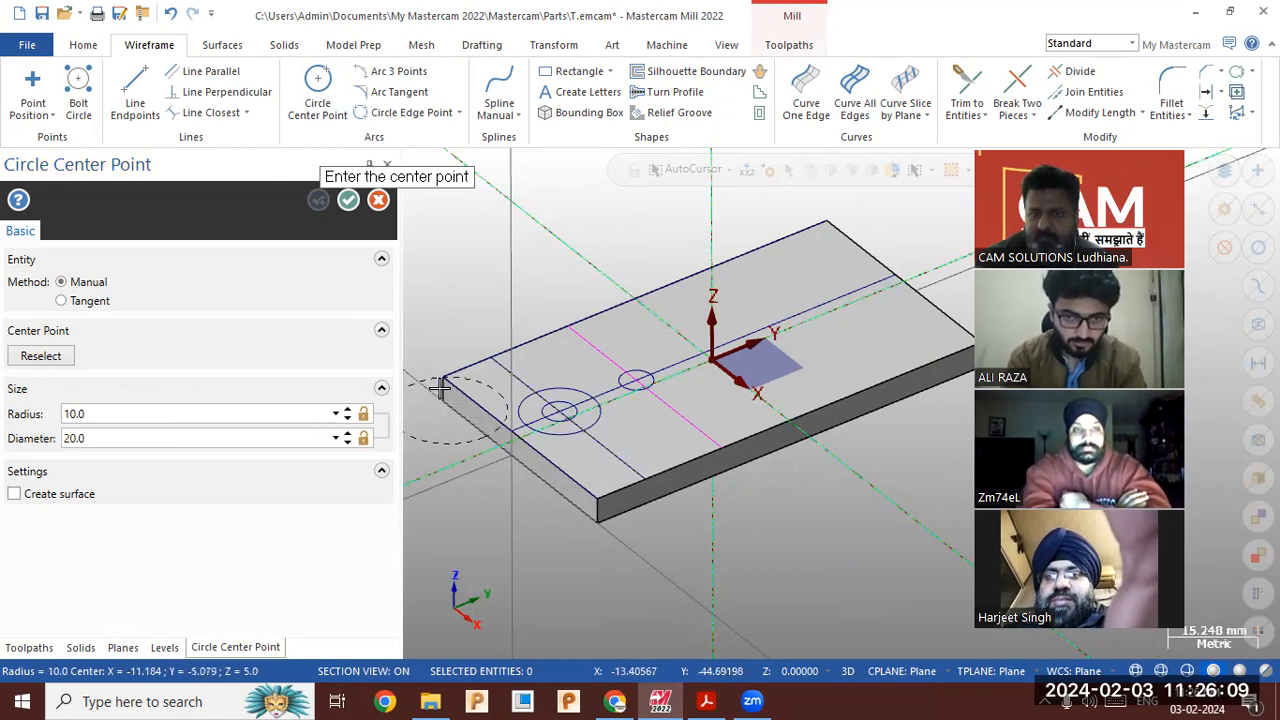
left_click(637, 385)
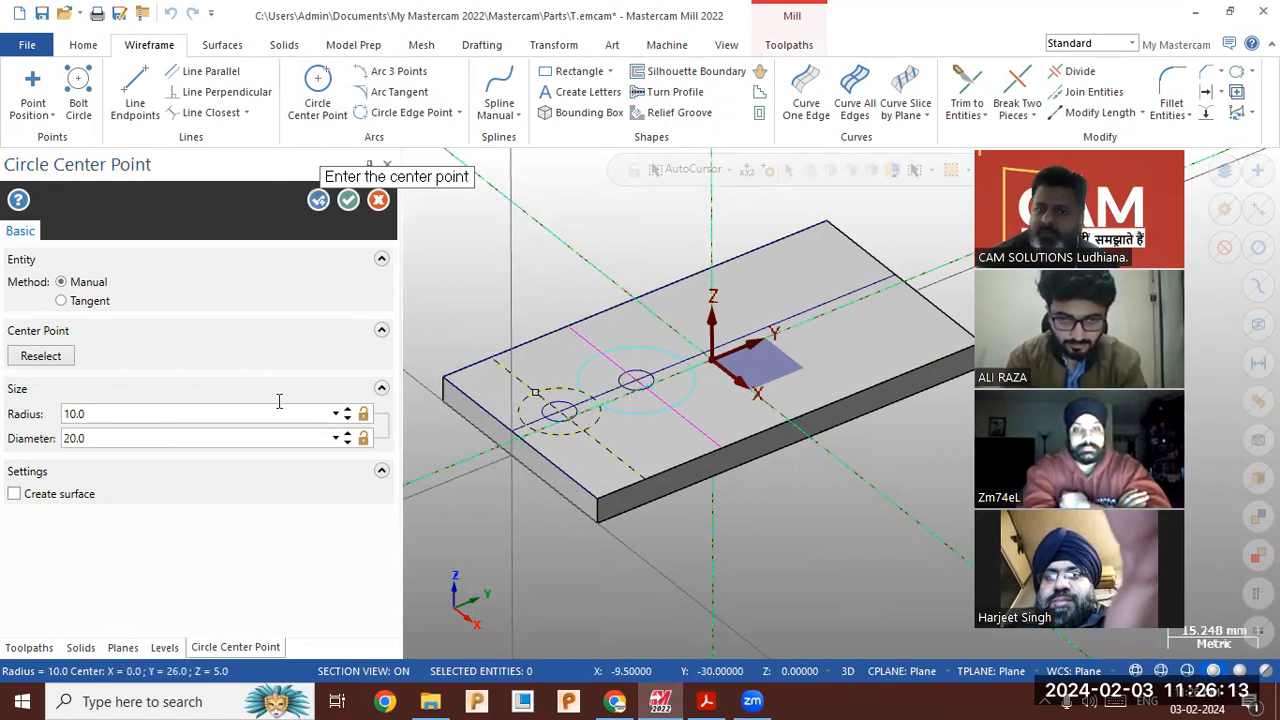
left_click(347, 200)
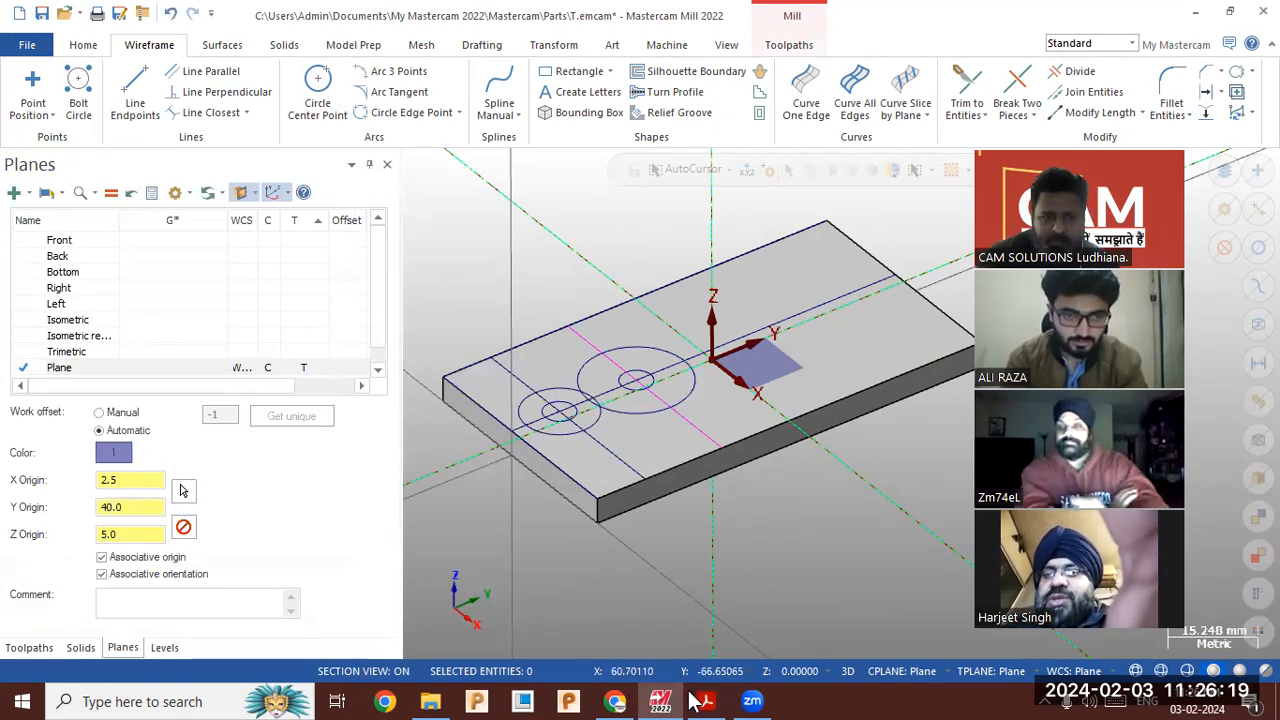
Check the PDF drawing and create a 20 mm radius two-entity tangent arc joining the two outer circles on the positive X side
key("alt+Tab")
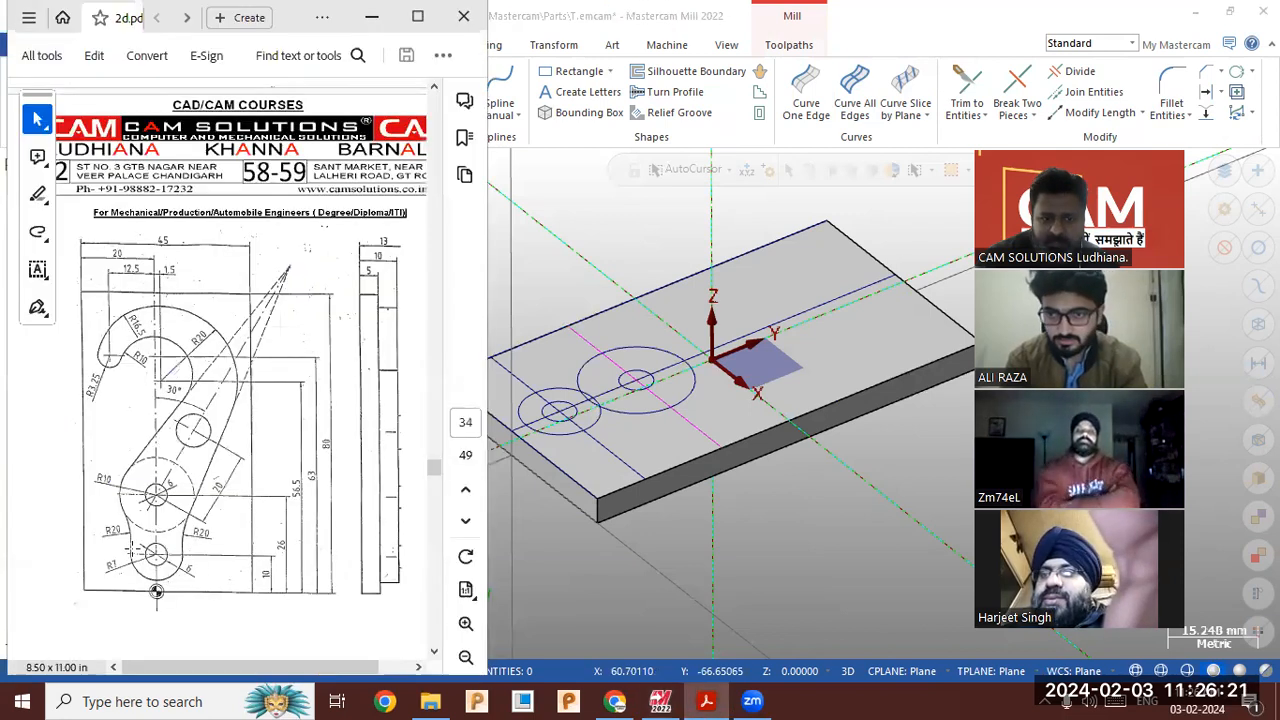
left_click(371, 17)
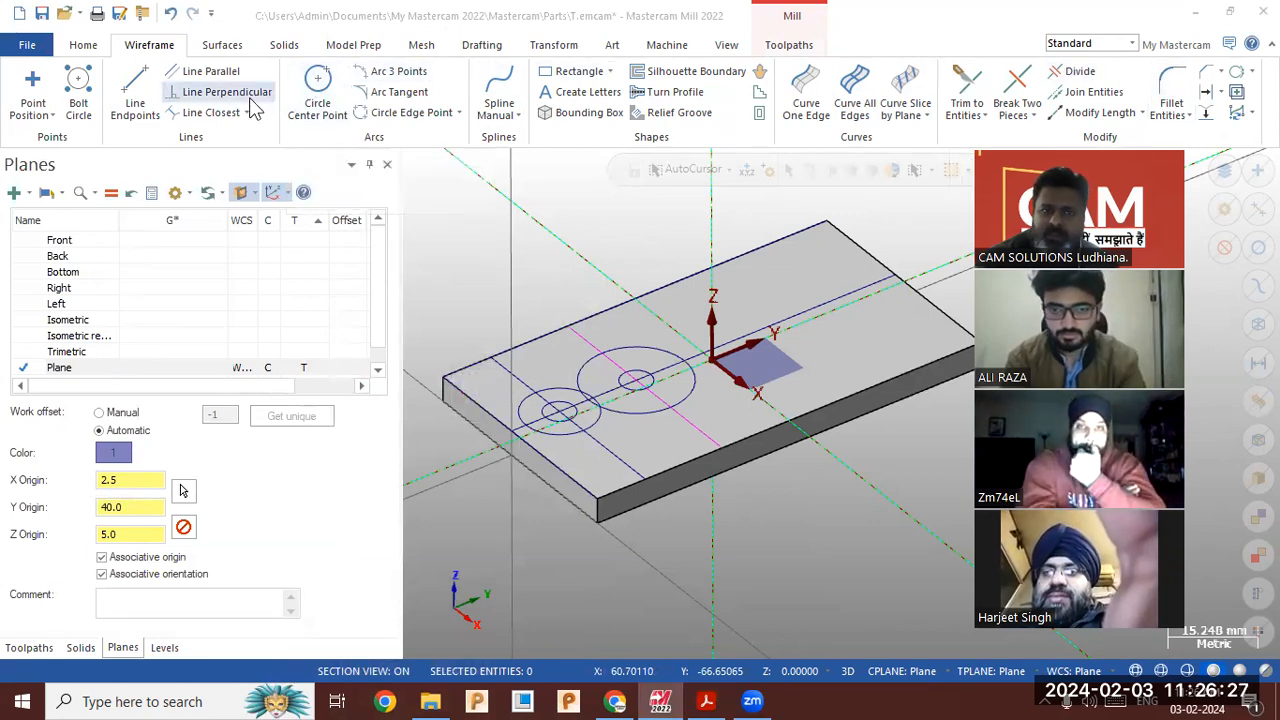
left_click(405, 97)
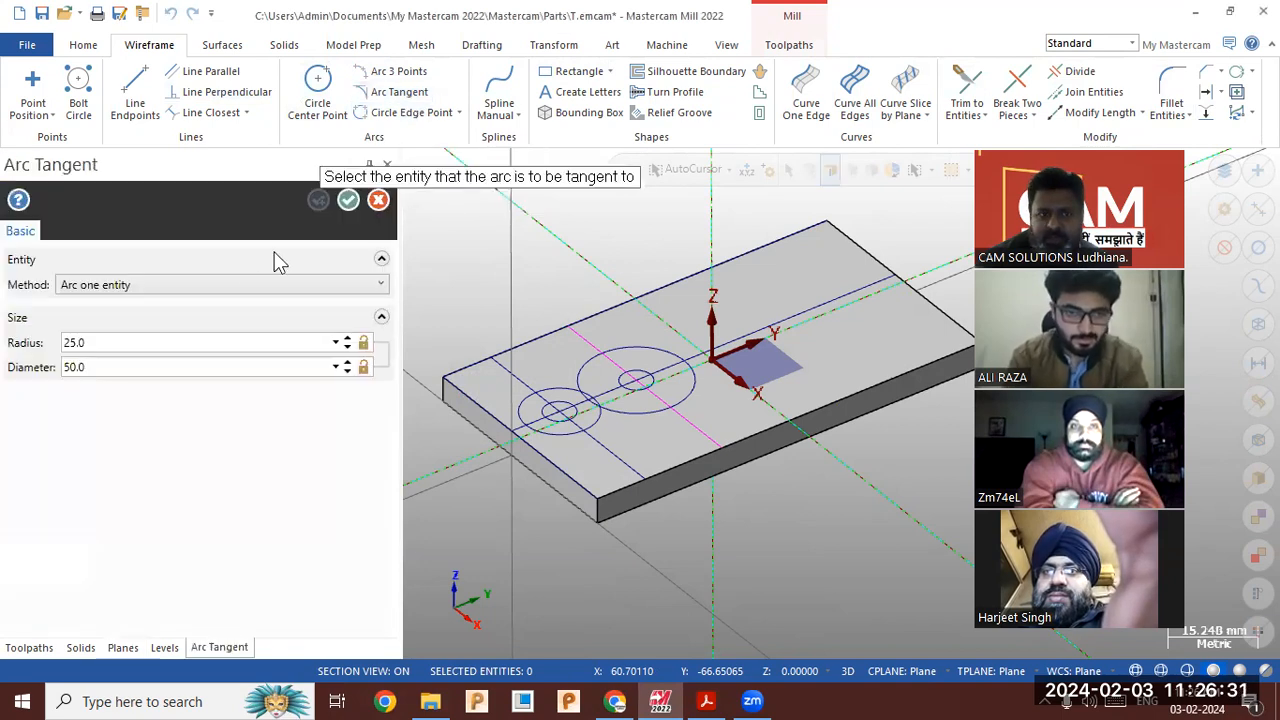
left_click(251, 287)
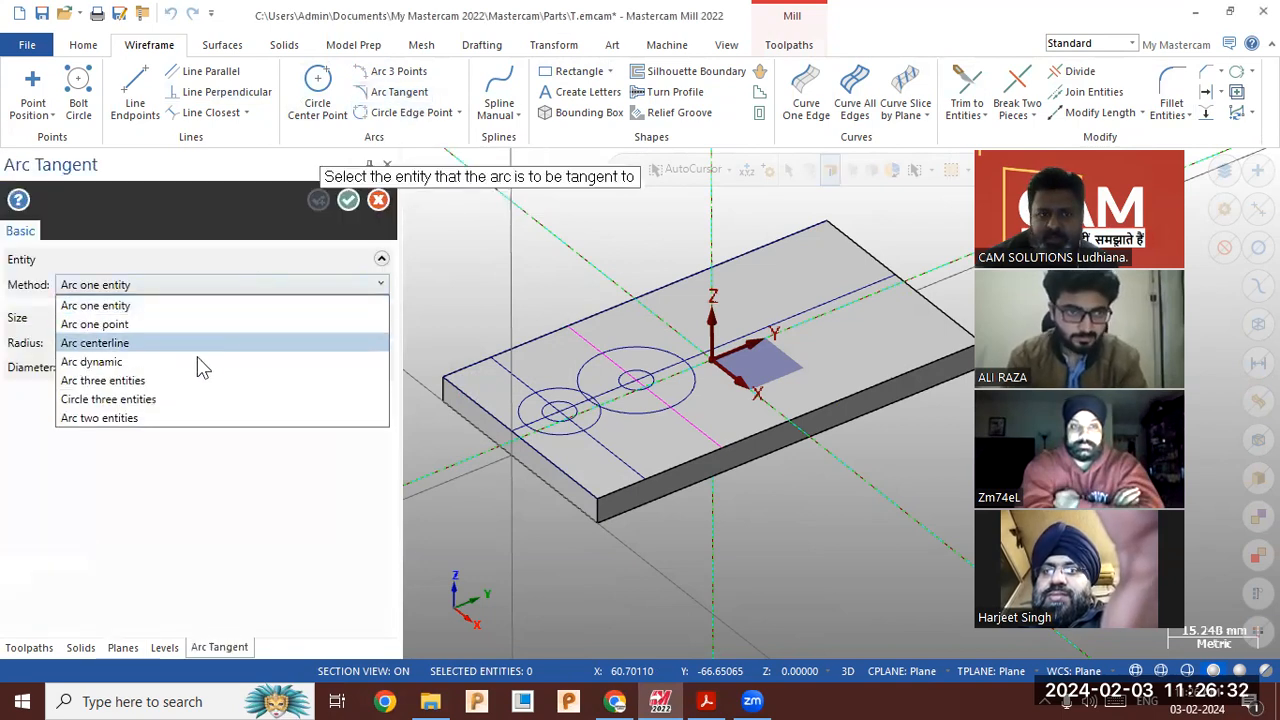
left_click(180, 416)
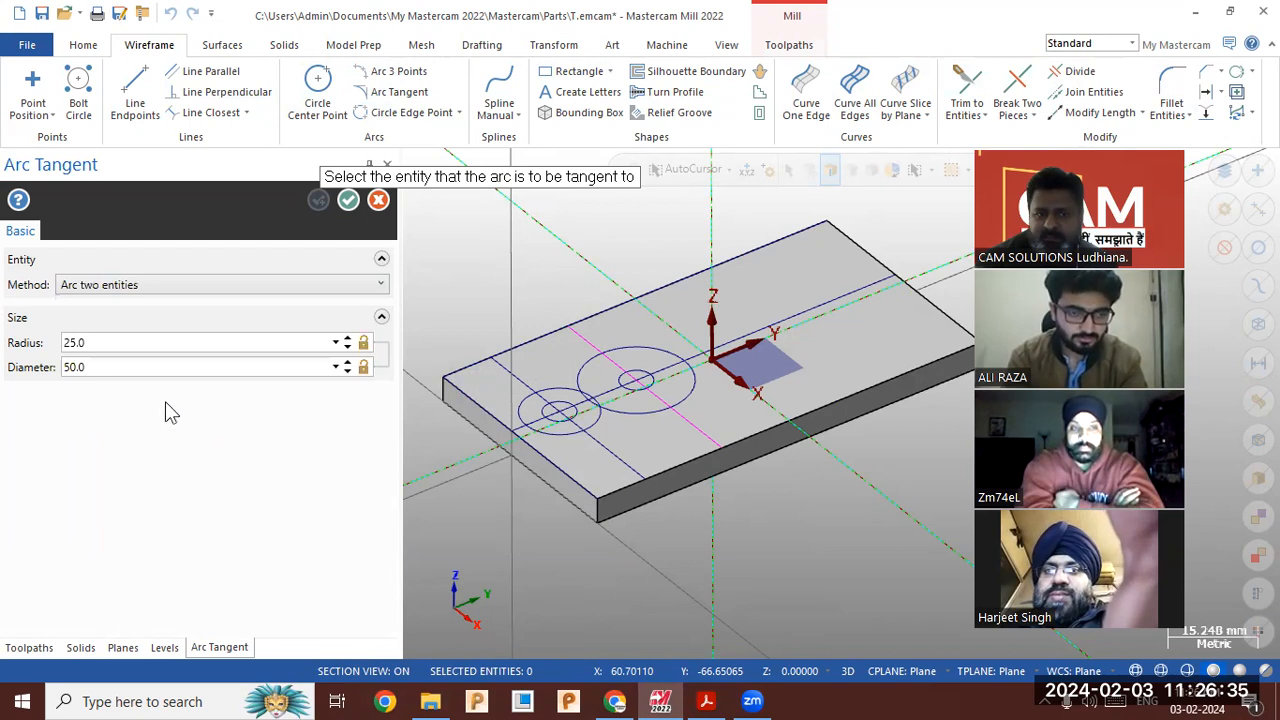
left_click(134, 346)
type("2")
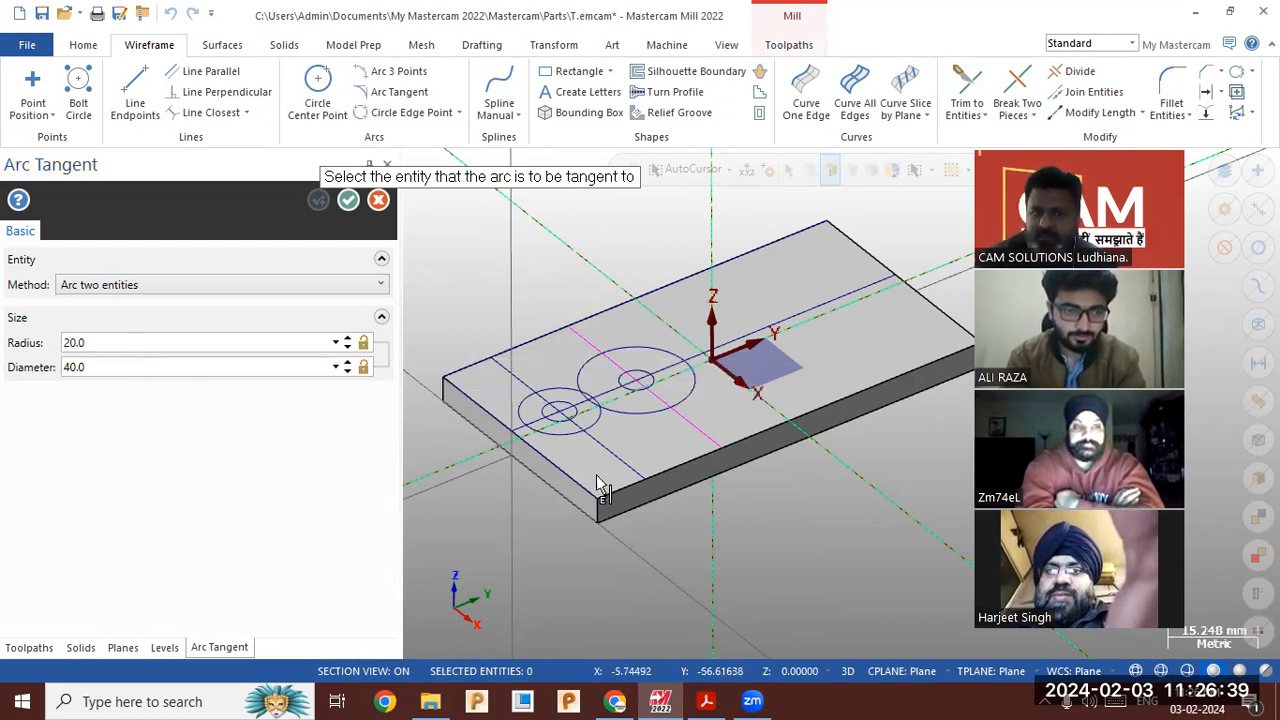
scroll(610, 410, "up", 5)
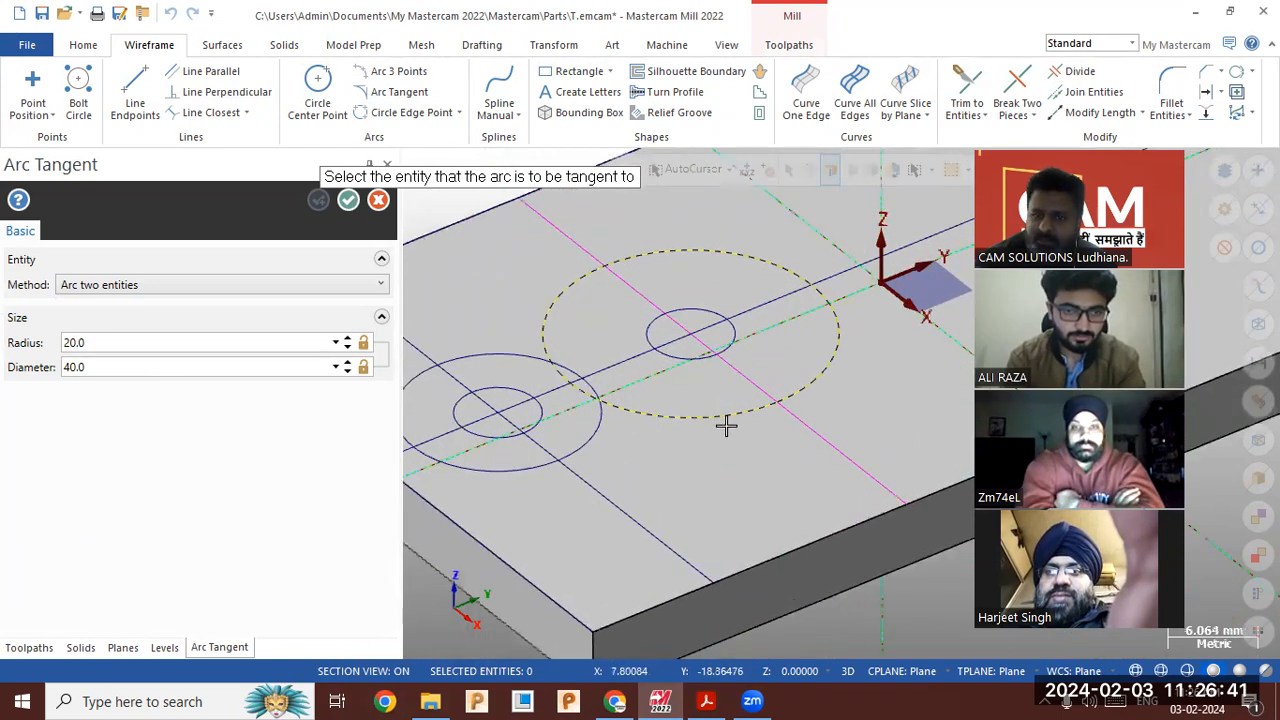
left_click(710, 420)
left_click(578, 449)
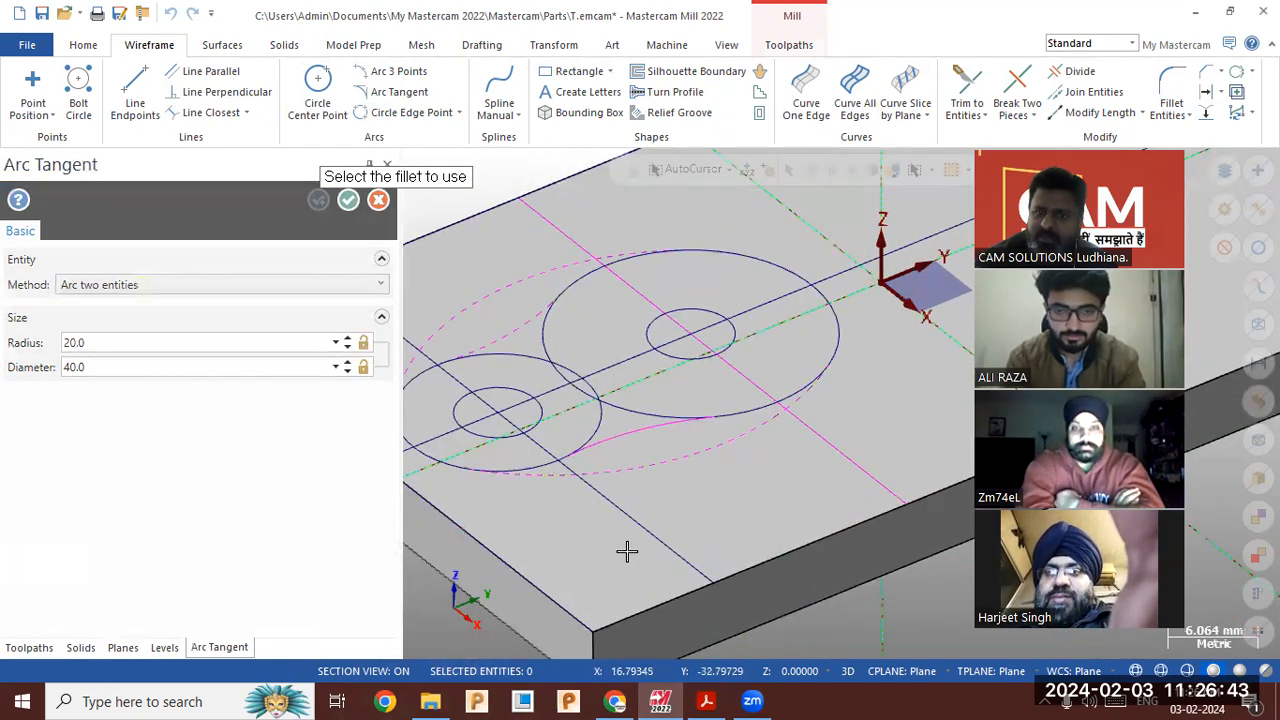
scroll(740, 490, "down", 2)
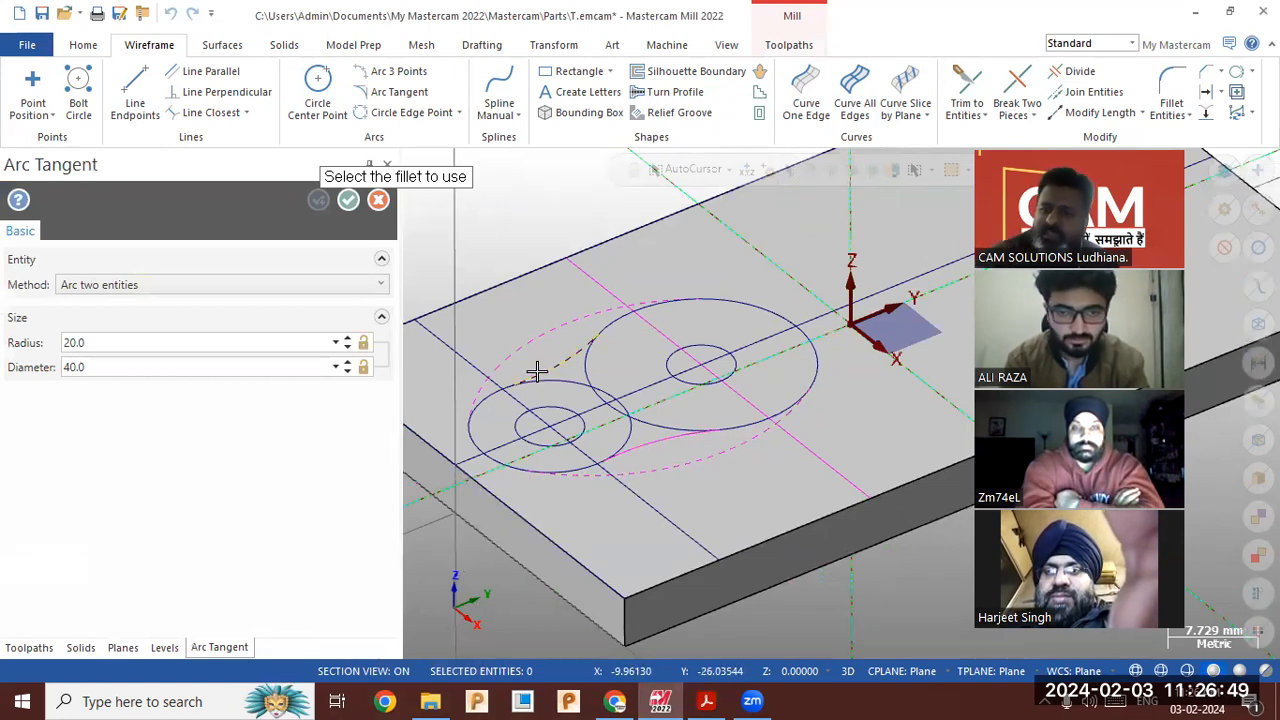
left_click(649, 442)
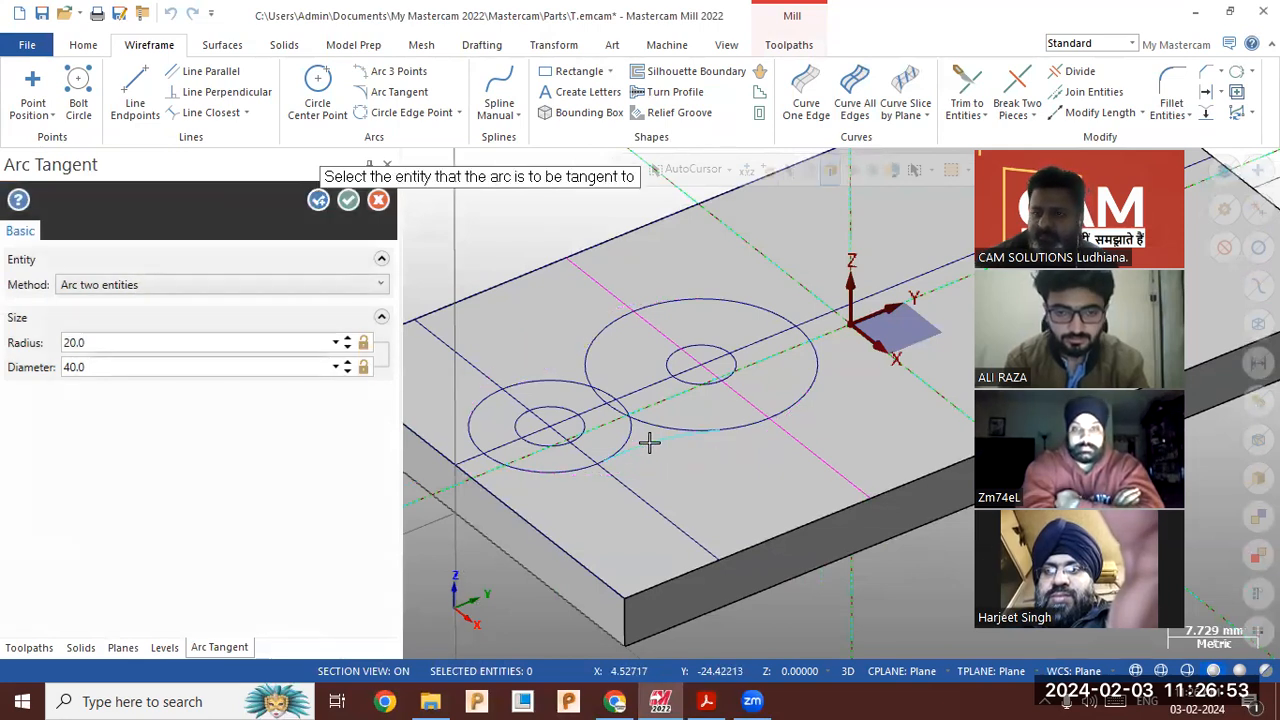
left_click(320, 201)
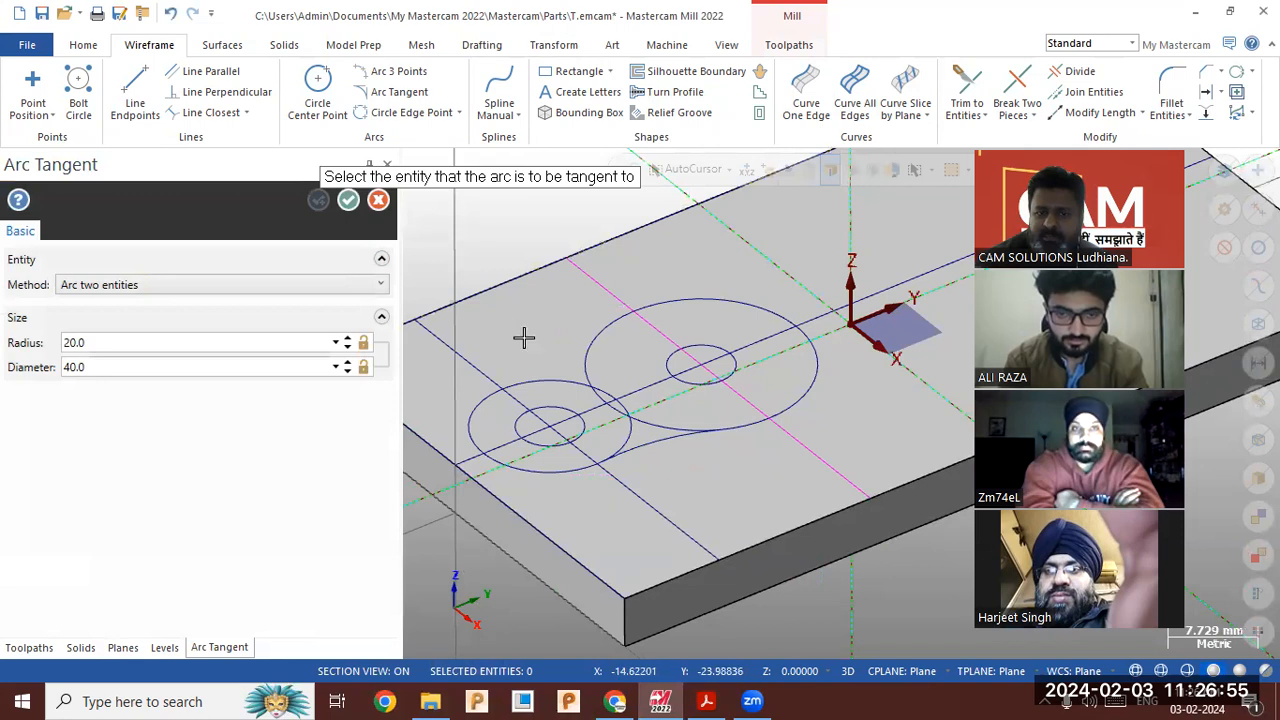
Create the matching 20 mm radius tangent arc between the two outer circles on the negative X side
left_click(591, 350)
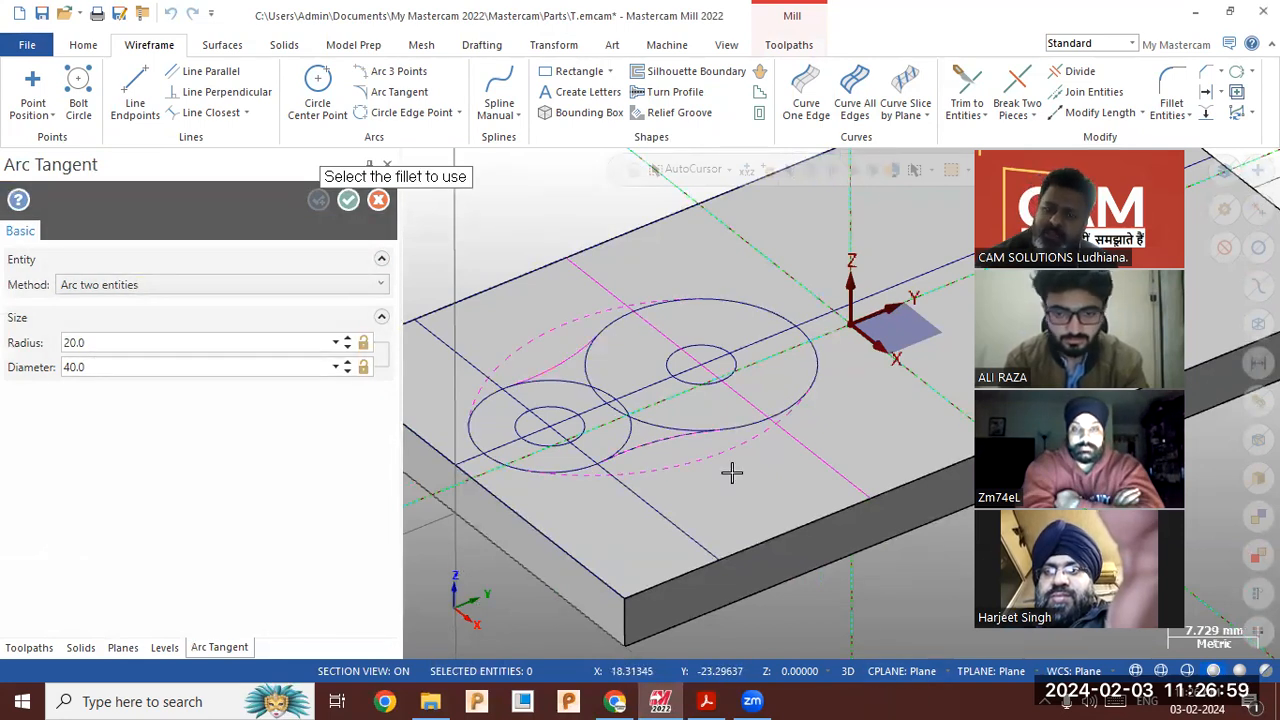
left_click(557, 364)
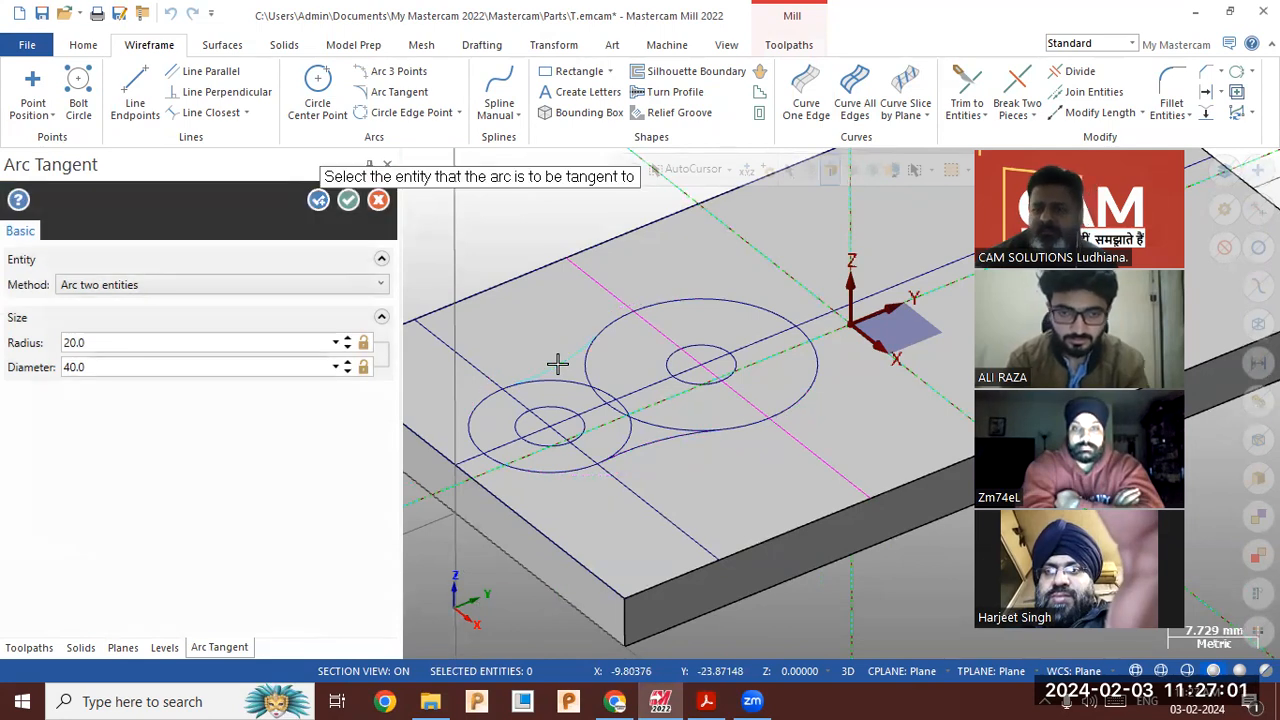
left_click(348, 200)
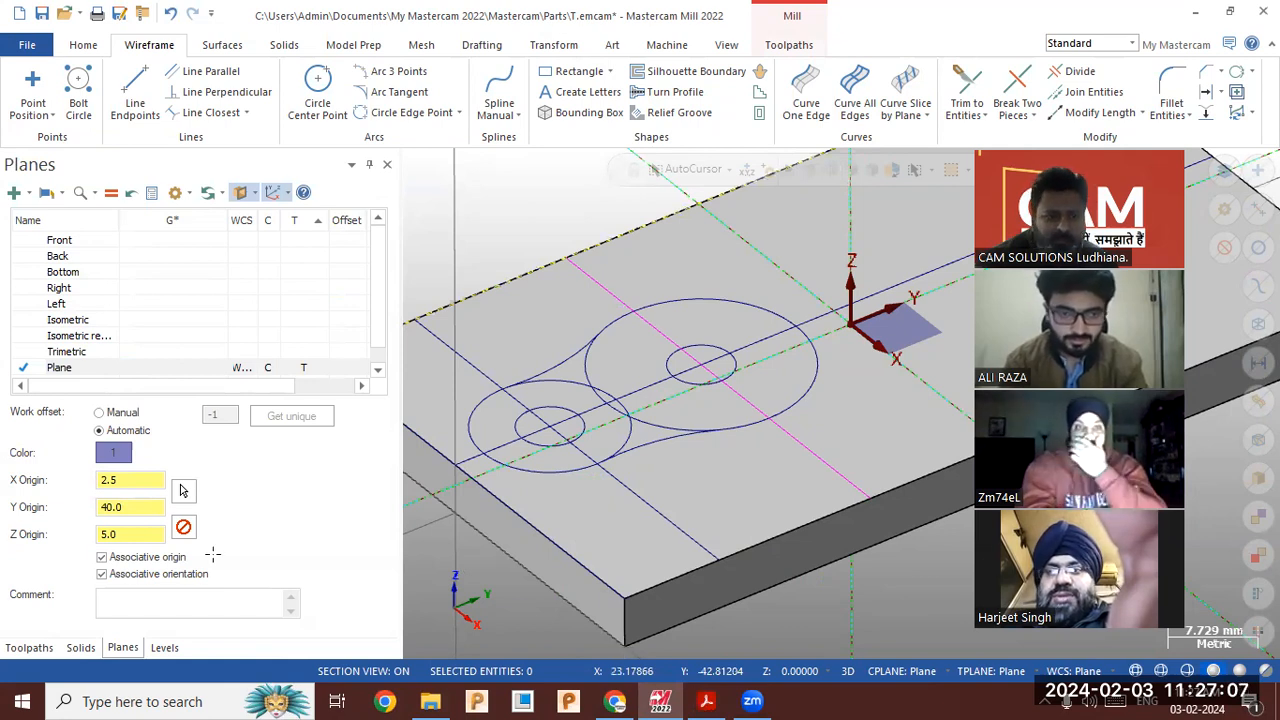
Check the PDF drawing and trim away the outer circles' inner segments between the two tangent arcs with Divide
left_click(706, 701)
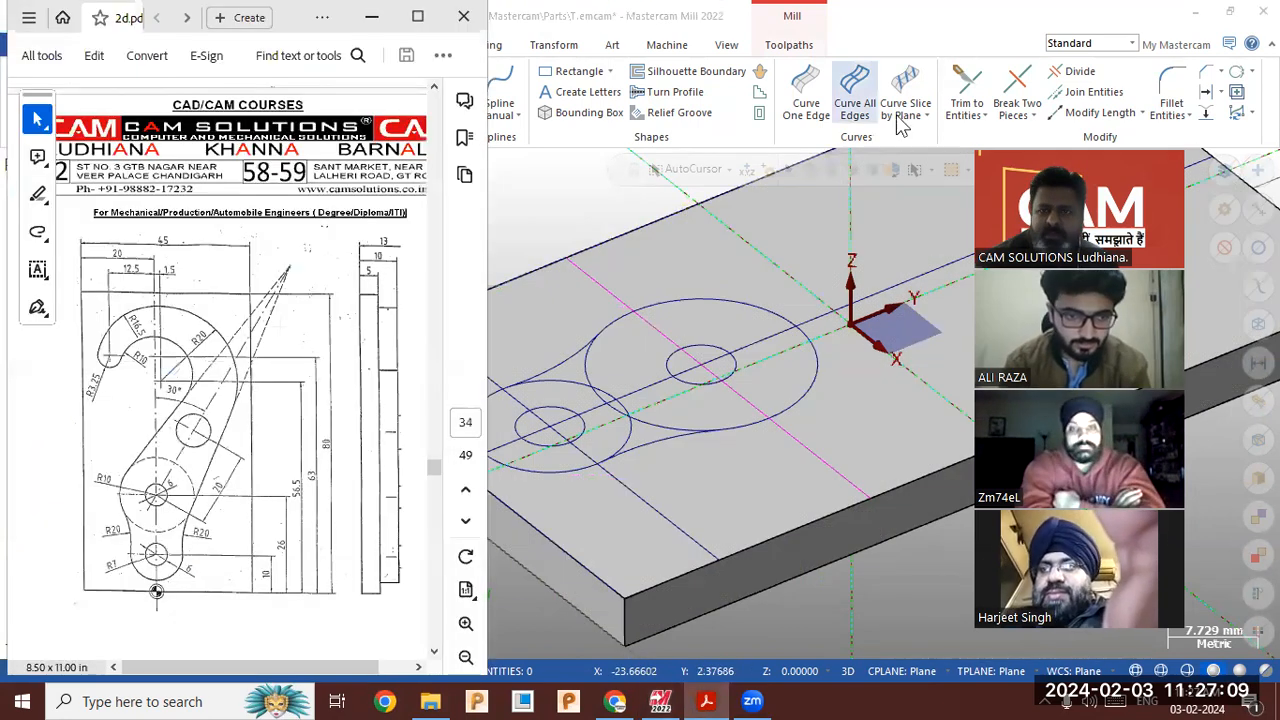
left_click(1080, 72)
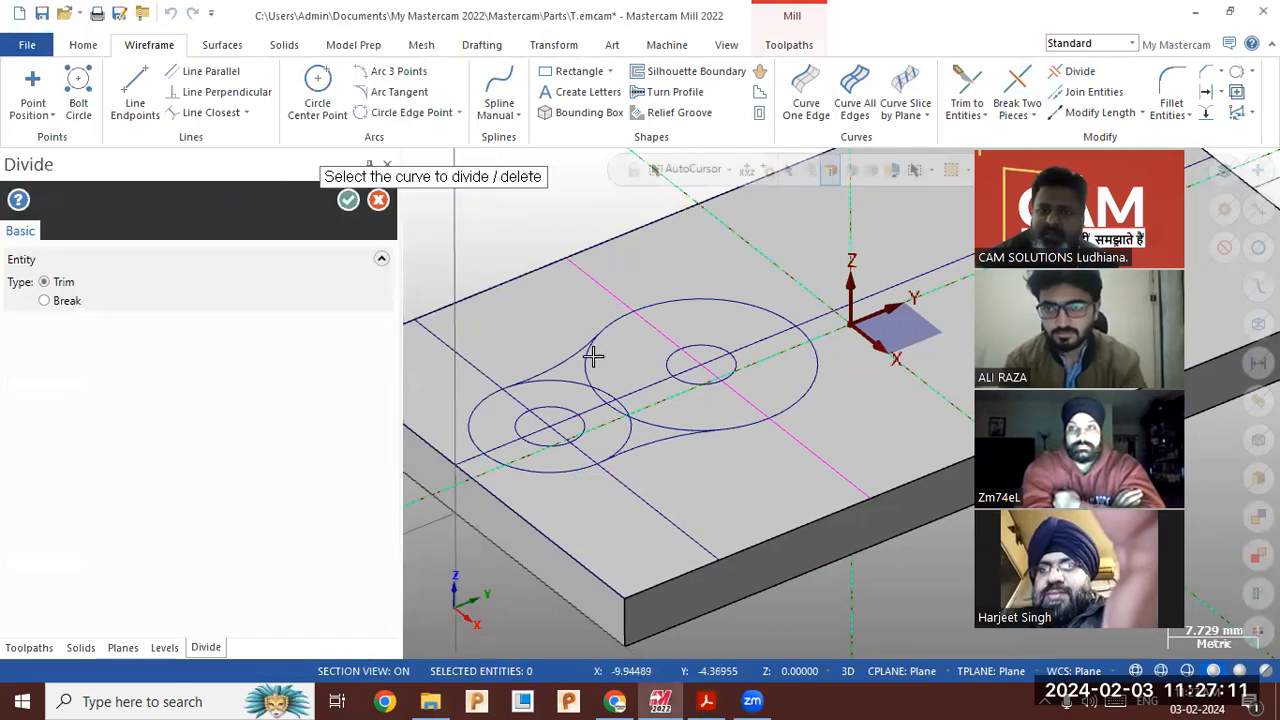
left_click(643, 425)
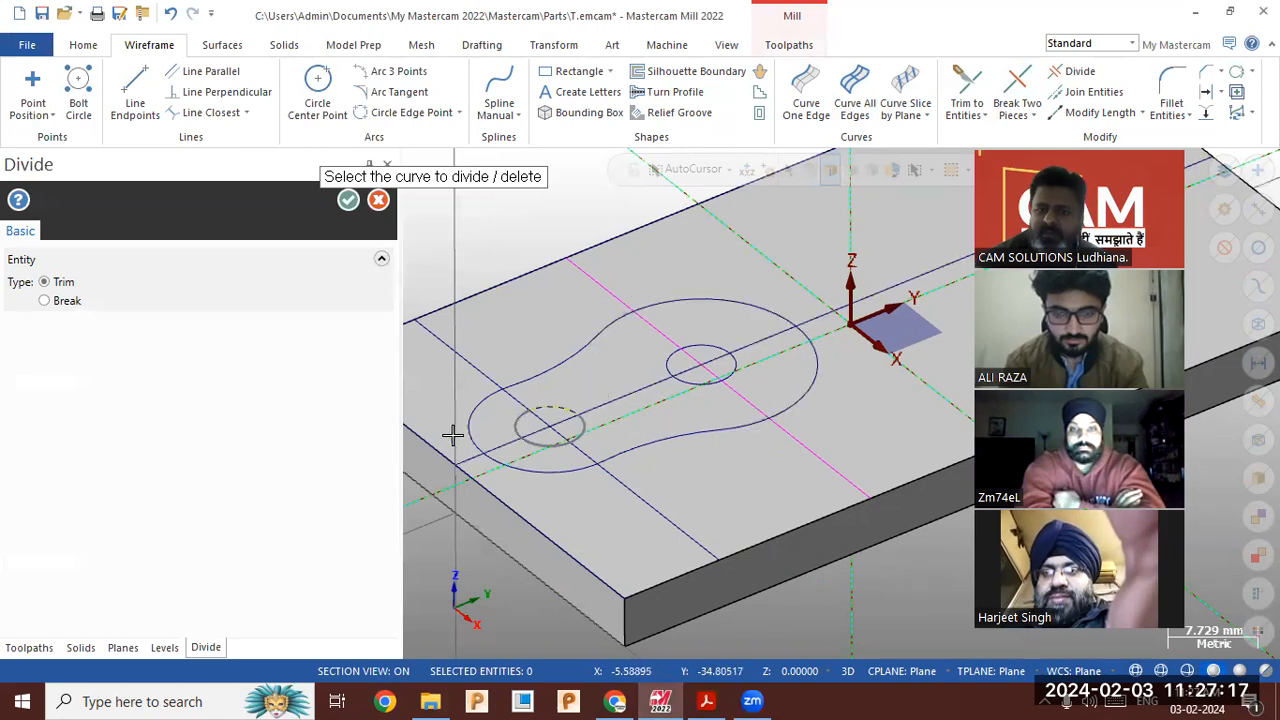
left_click(348, 200)
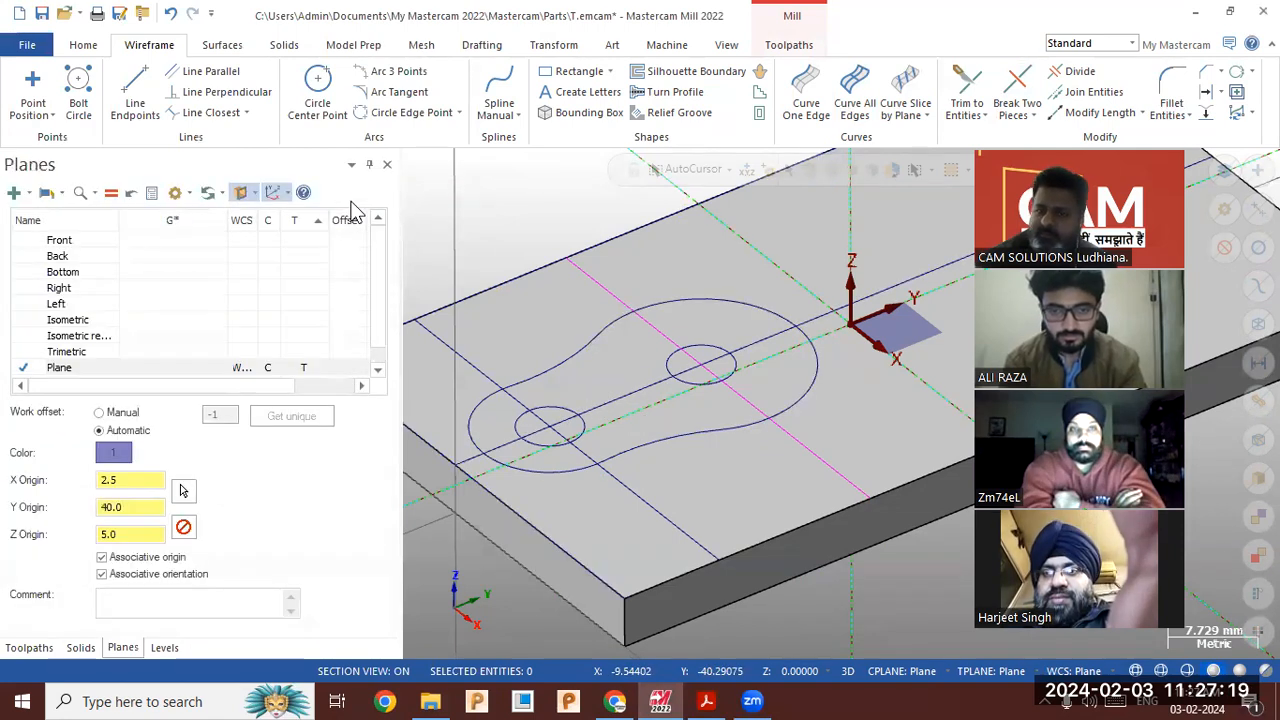
Switch the plate to the Top (WCS) view
right_click(446, 222)
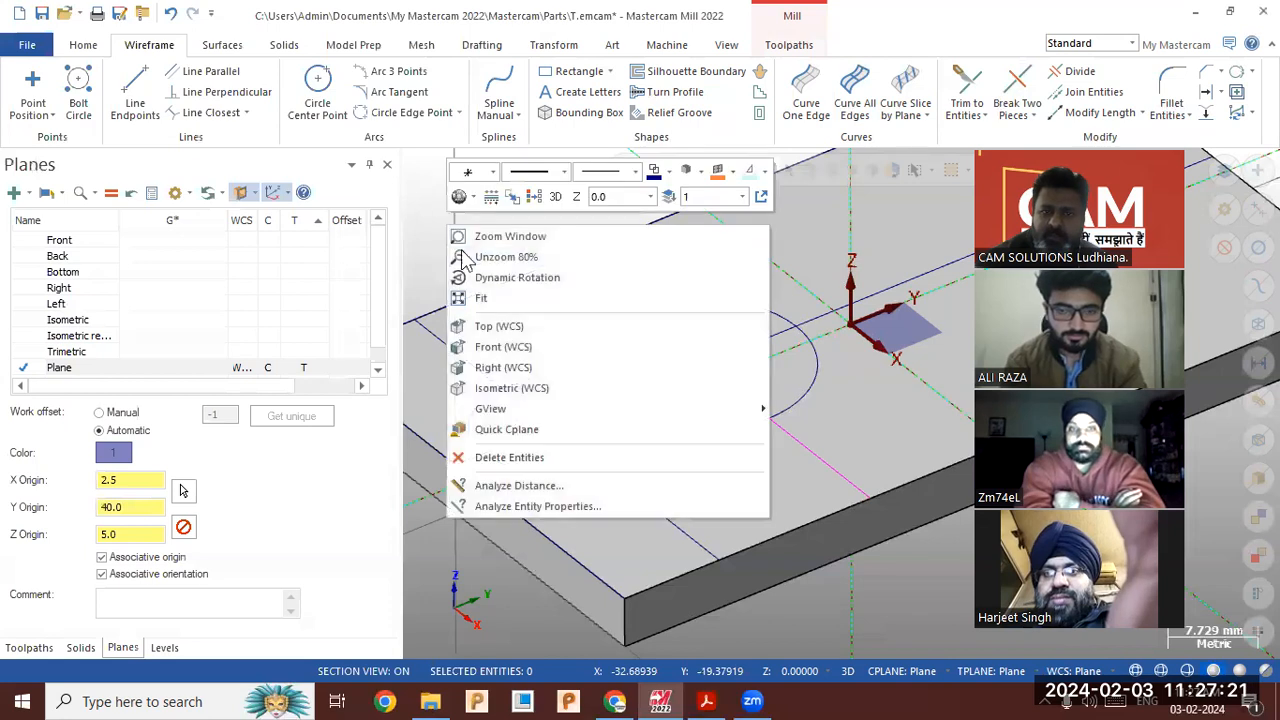
left_click(480, 327)
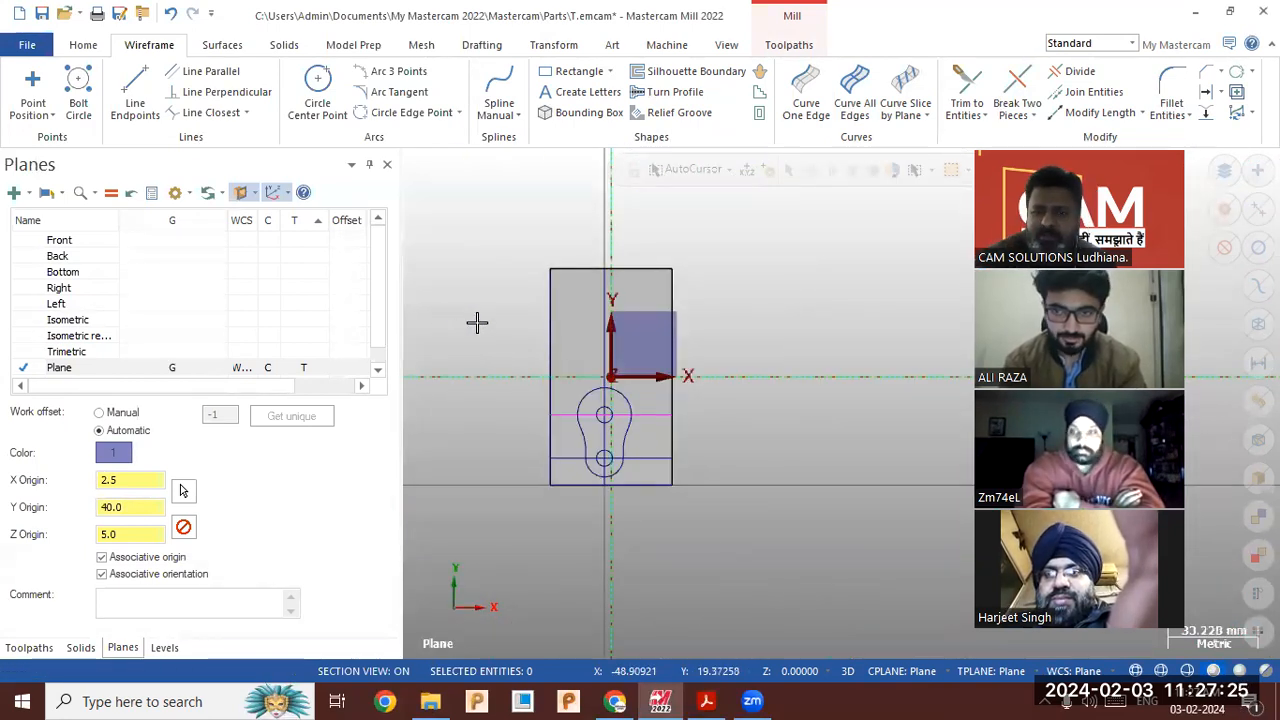
Check the PDF drawing and offset a copy of the plate's bottom edge upward by 63 mm
scroll(526, 349, "up", 4)
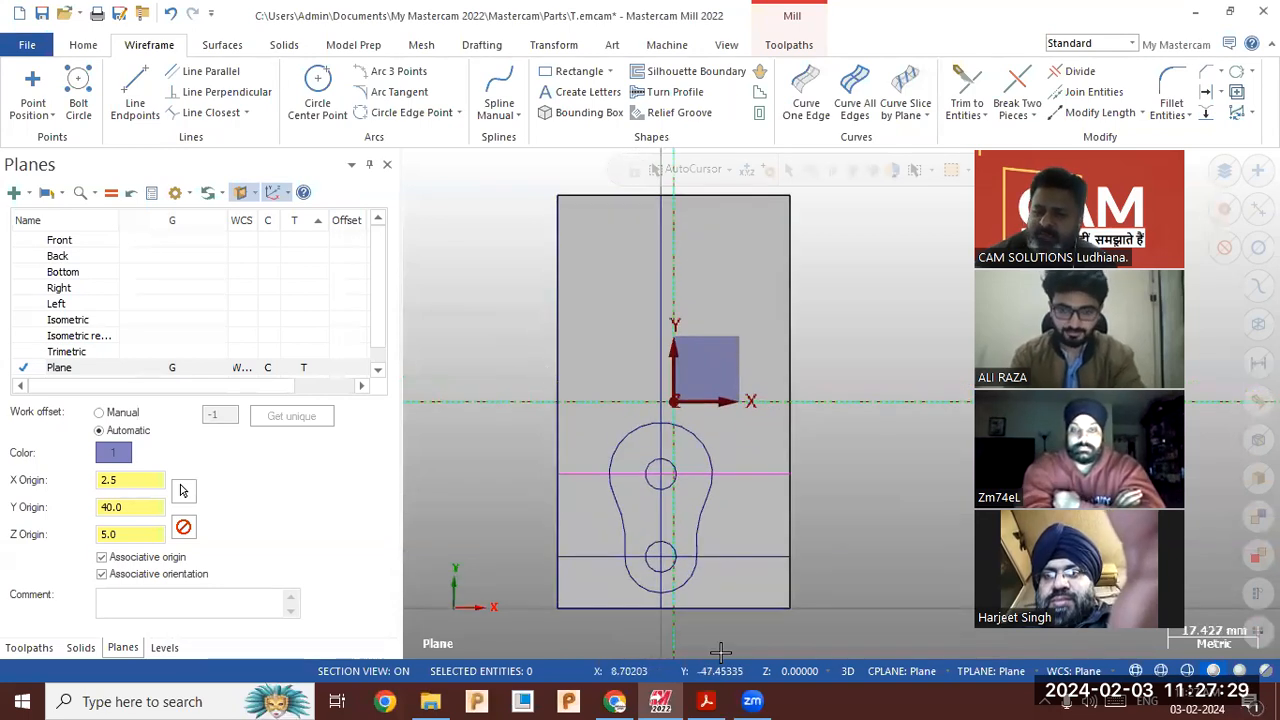
left_click(706, 701)
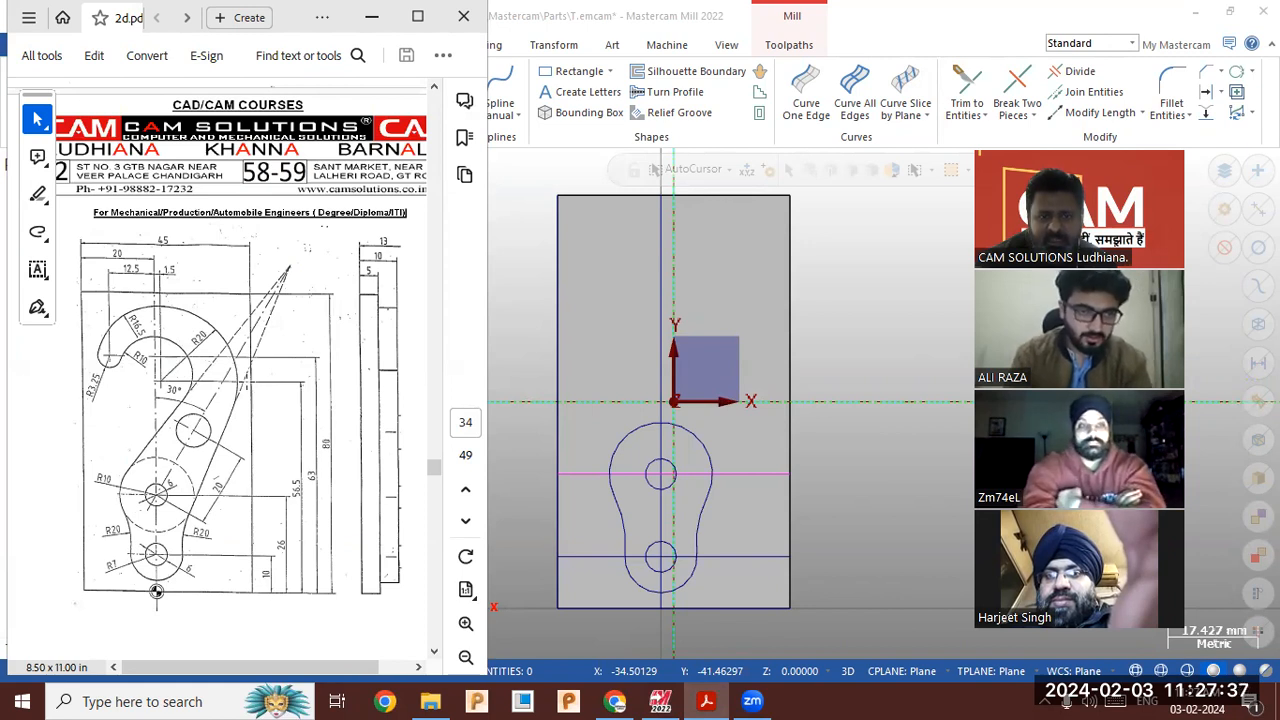
left_click(851, 343)
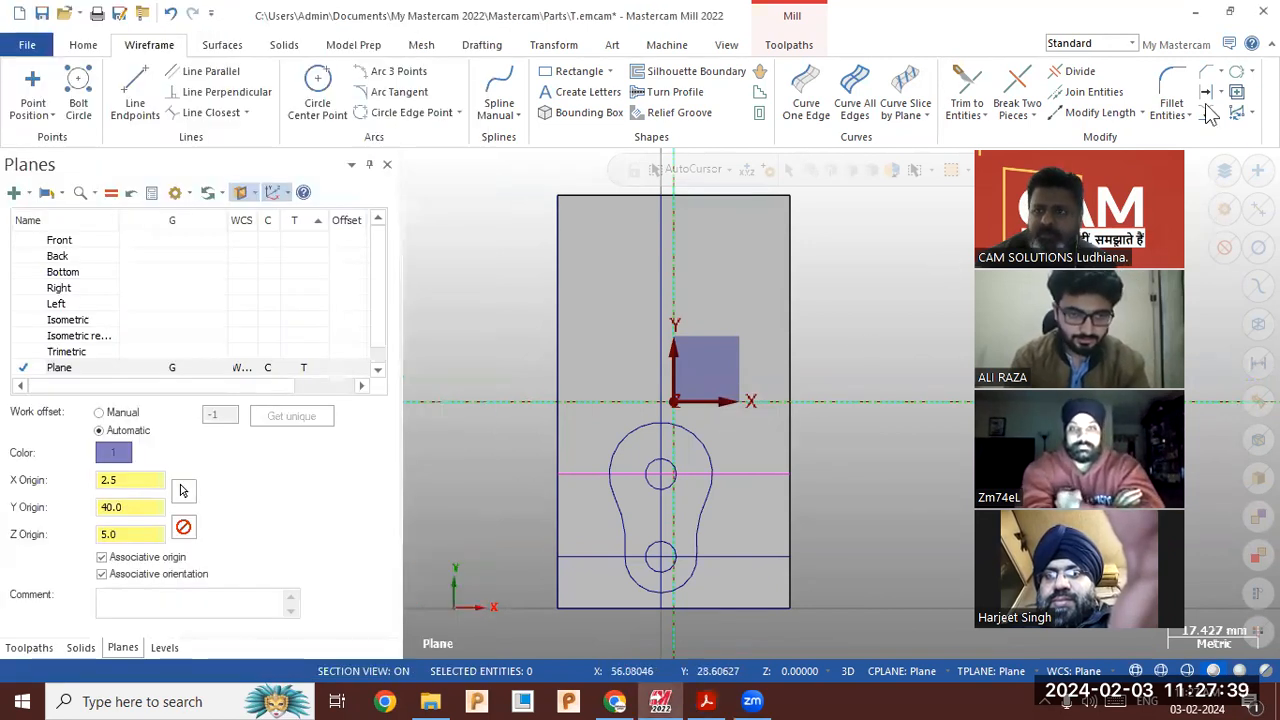
type("63")
key("Return")
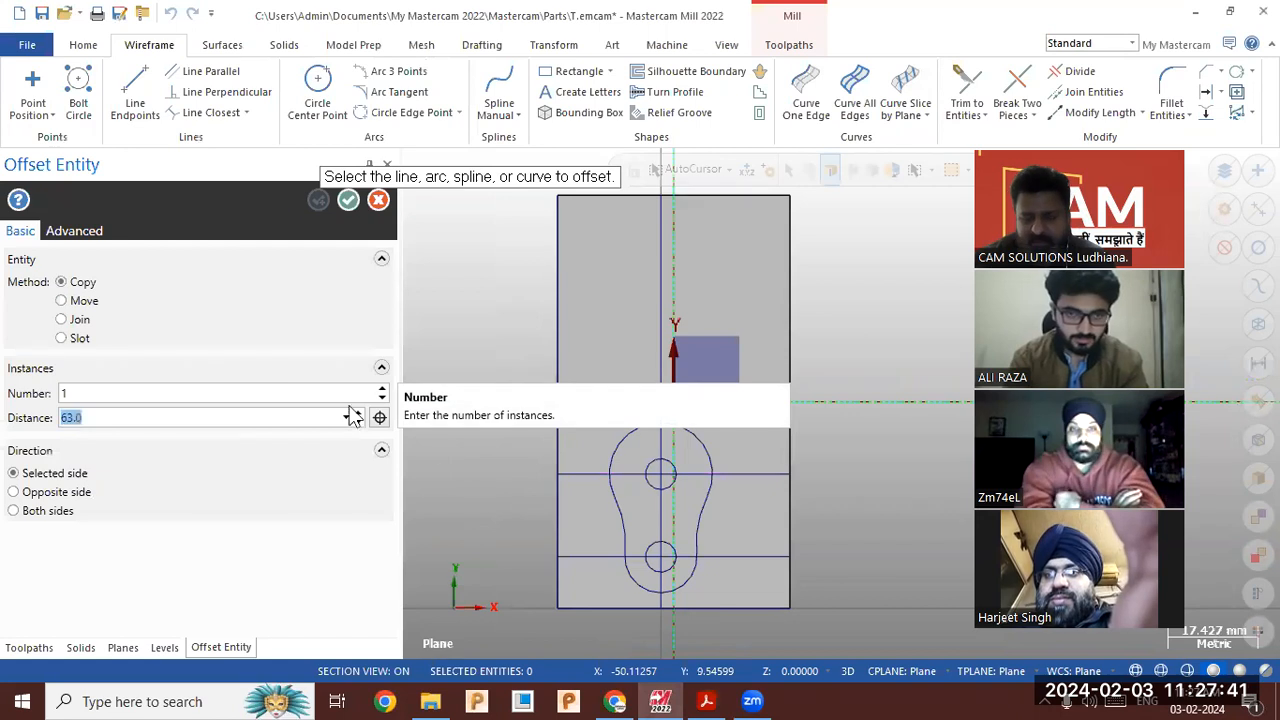
left_click(722, 597)
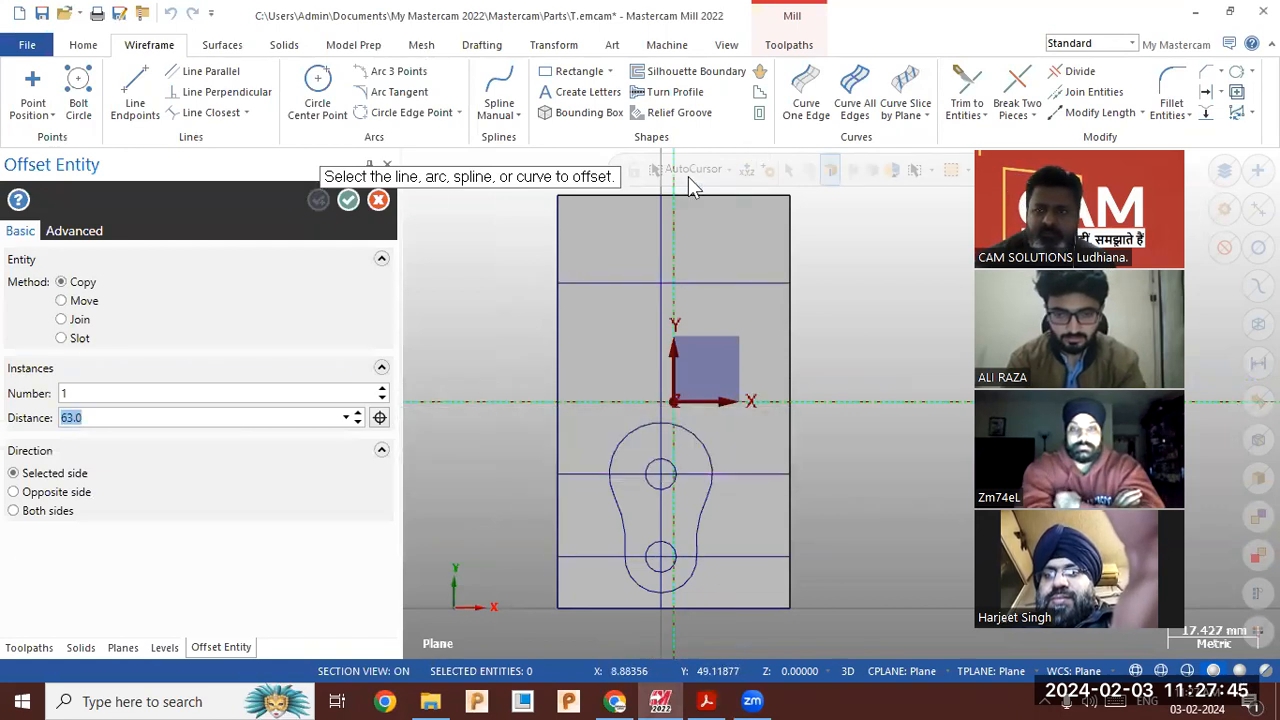
Offset a copy of the holes' vertical centerline by 1.5 mm toward positive X
type("1.5")
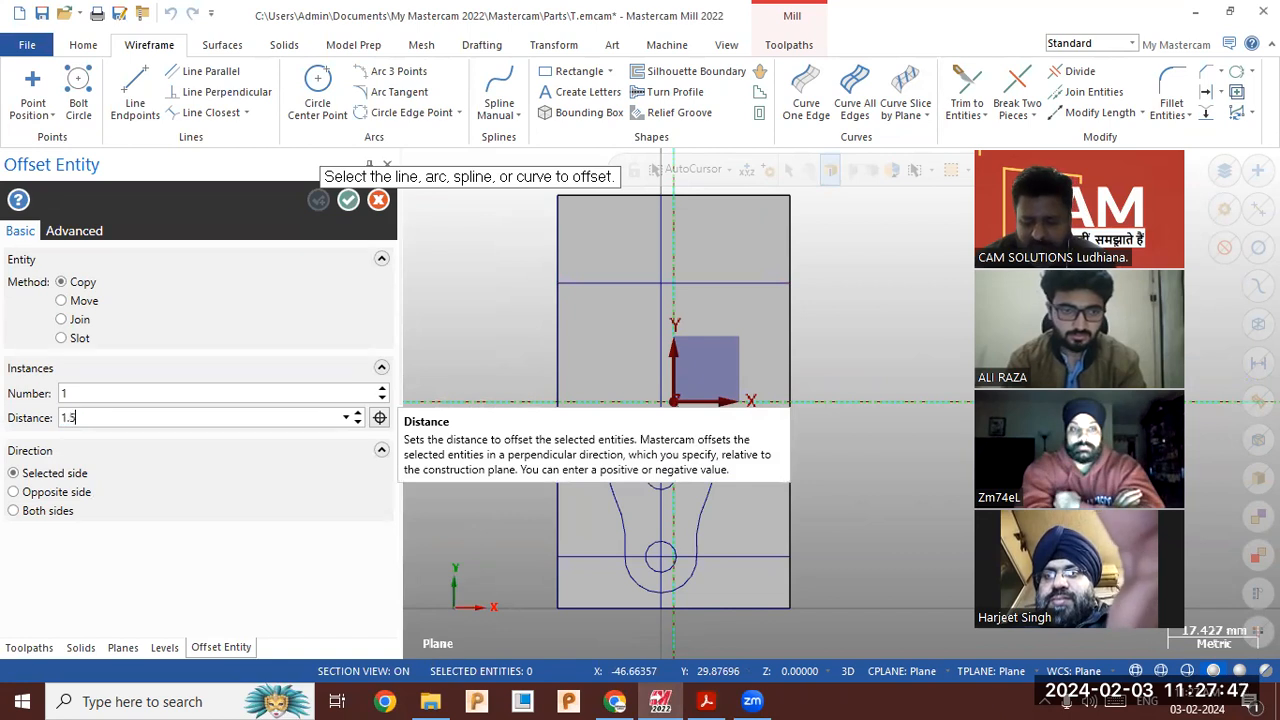
key("Return")
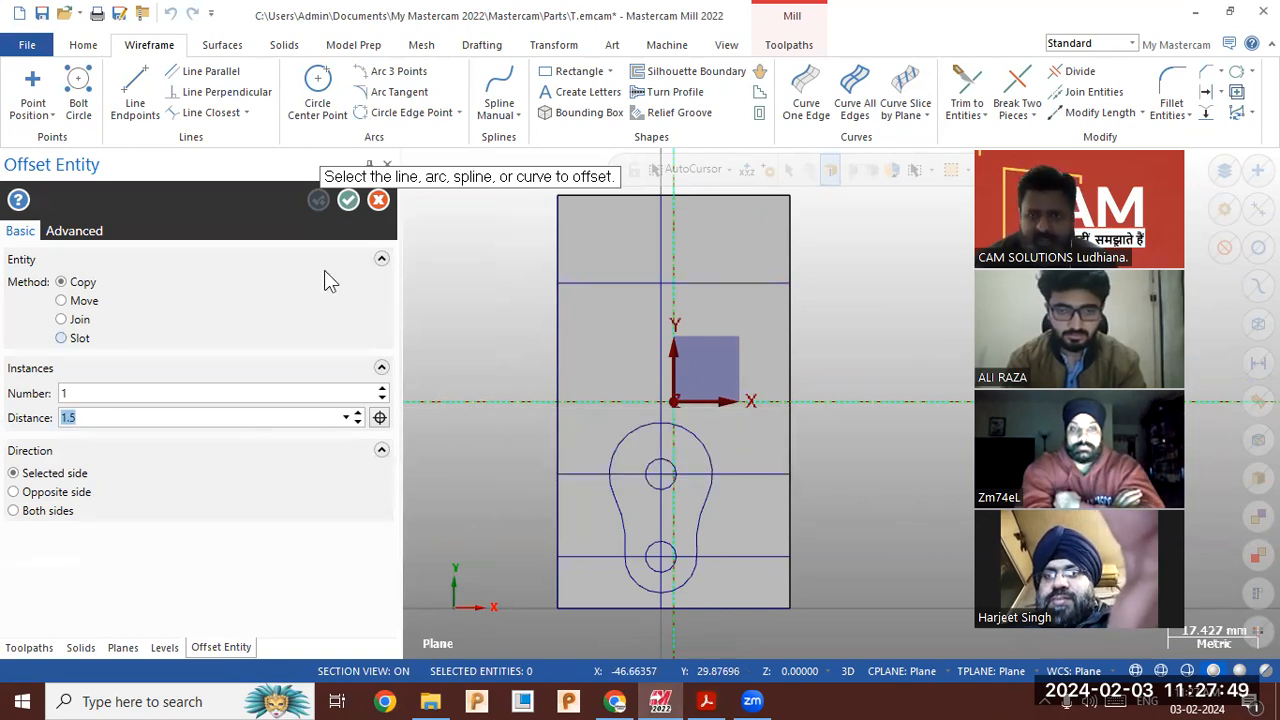
left_click(657, 322)
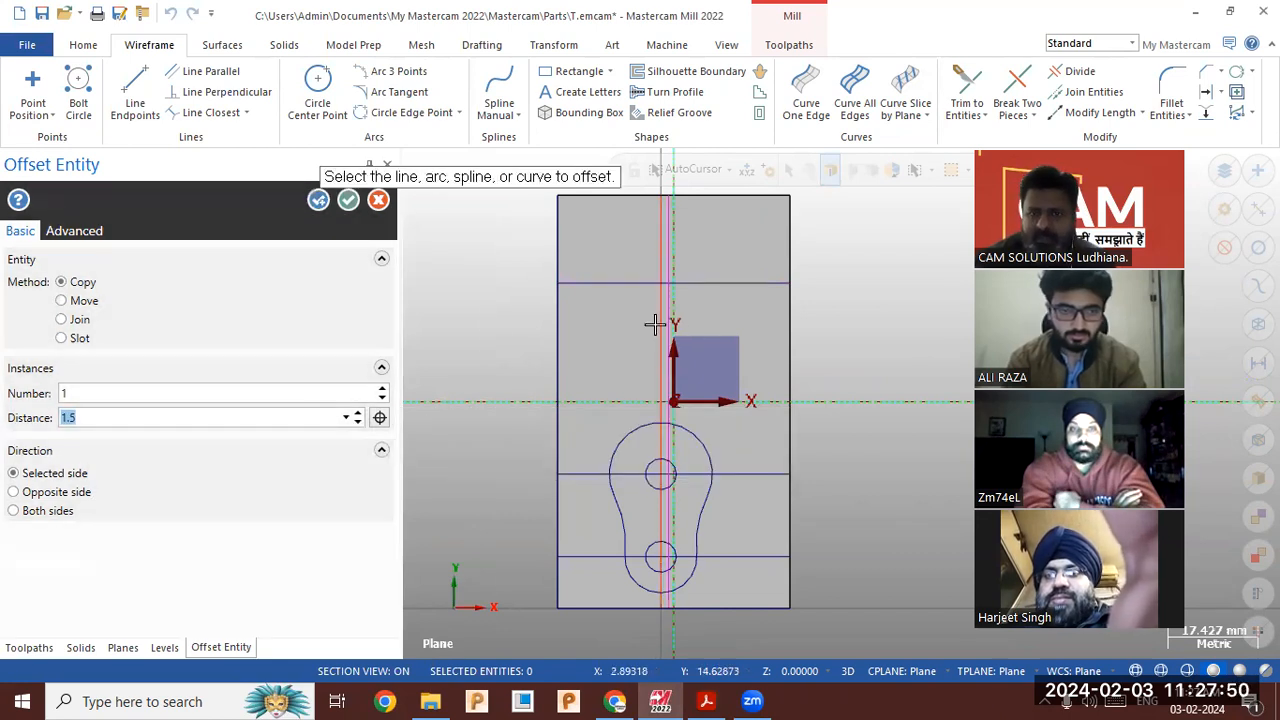
left_click(348, 203)
scroll(491, 234, "up", 2)
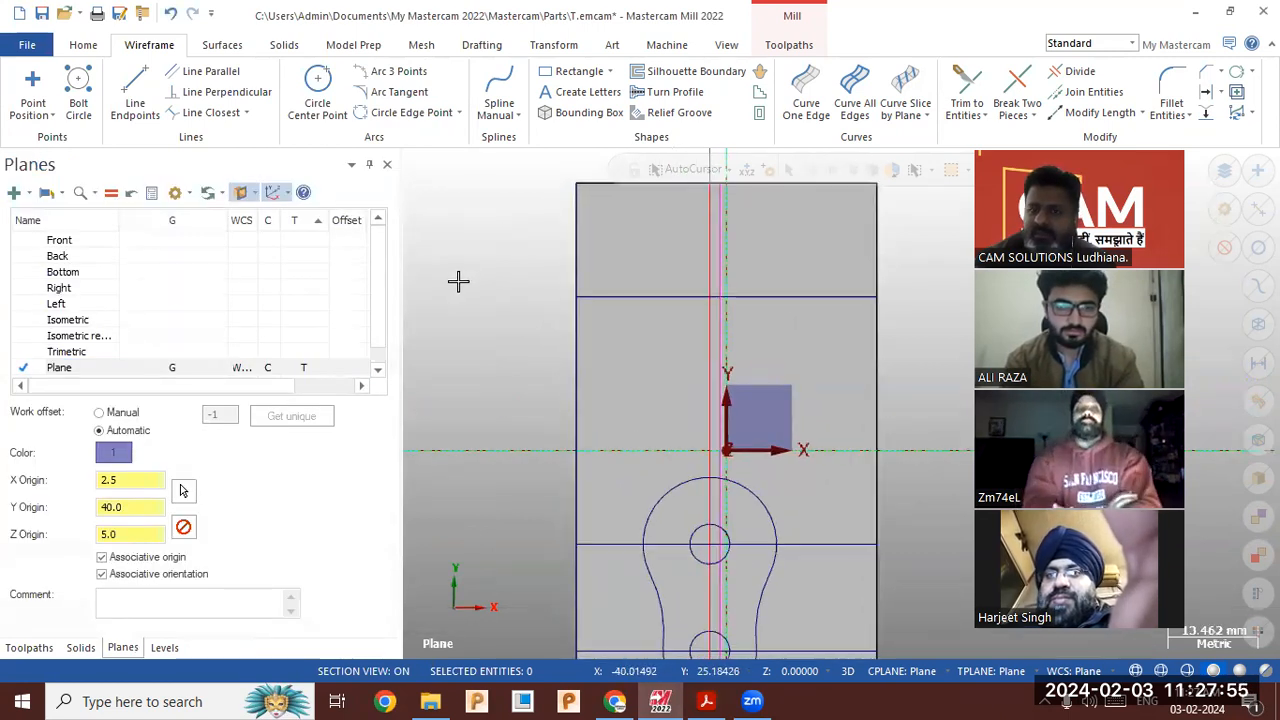
scroll(455, 283, "down", 1)
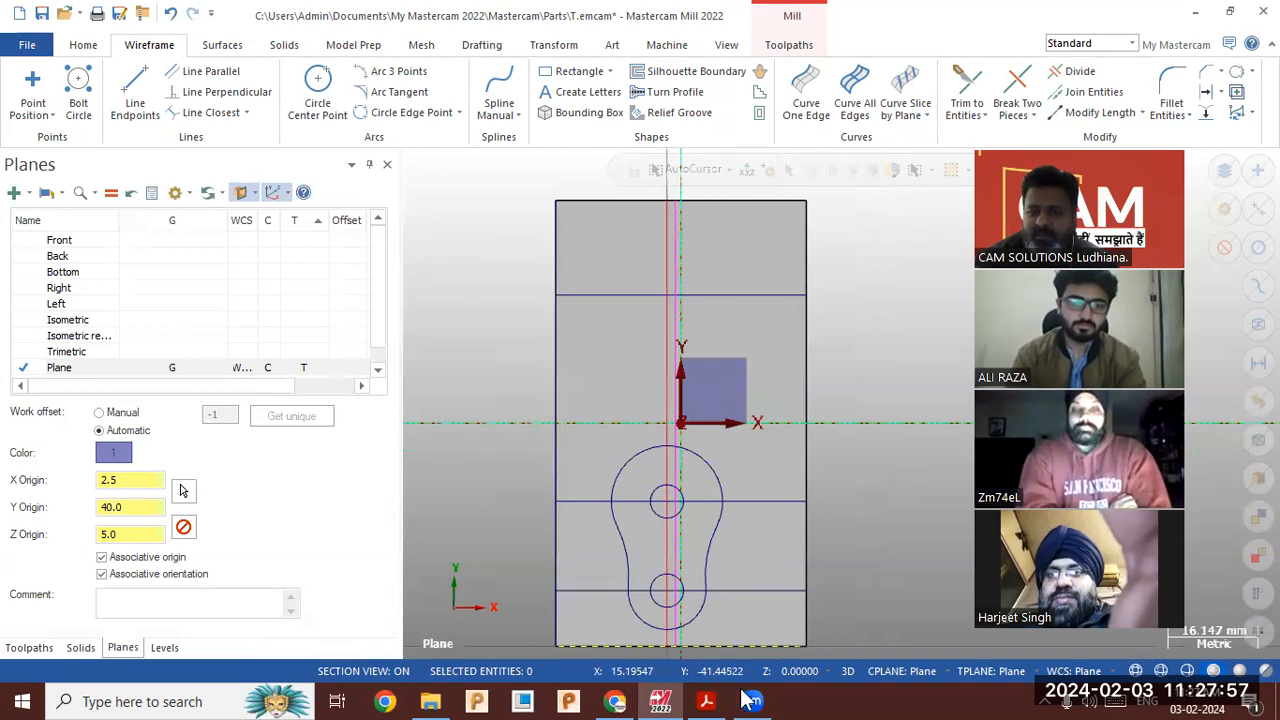
Check the PDF drawing and delete the horizontal line offset 63 mm from the plate's bottom edge
left_click(708, 701)
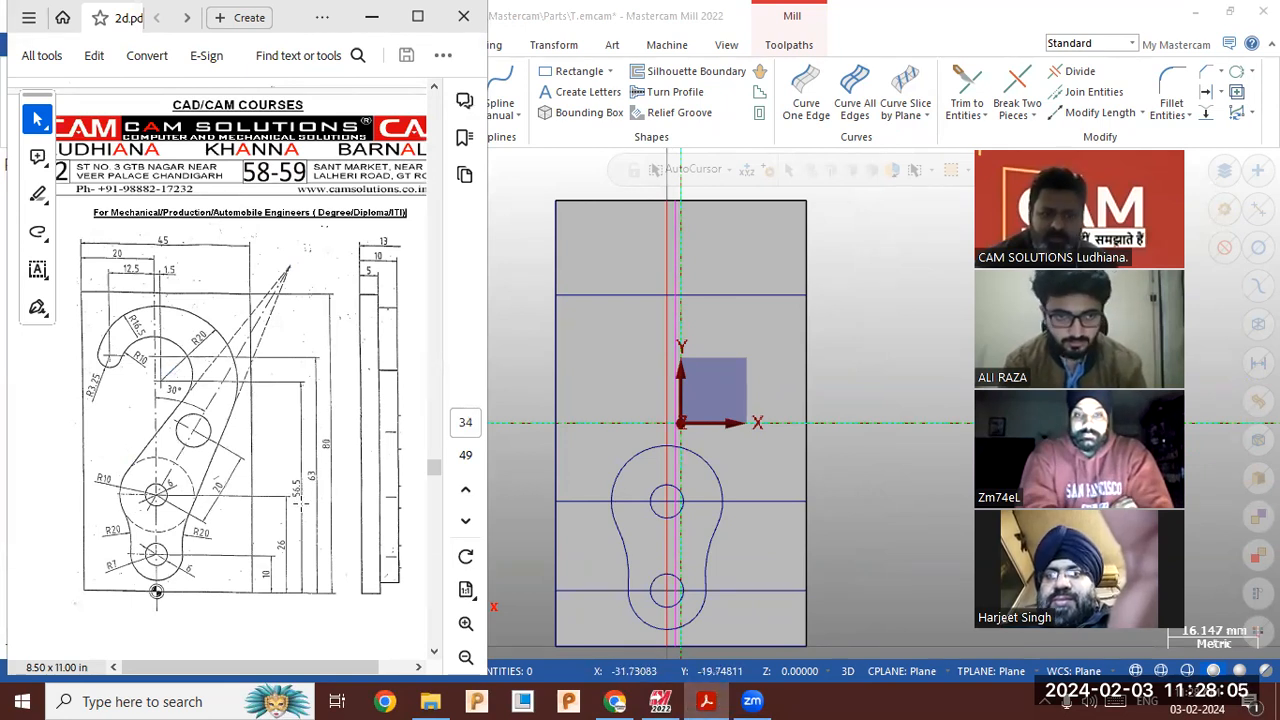
left_click(371, 16)
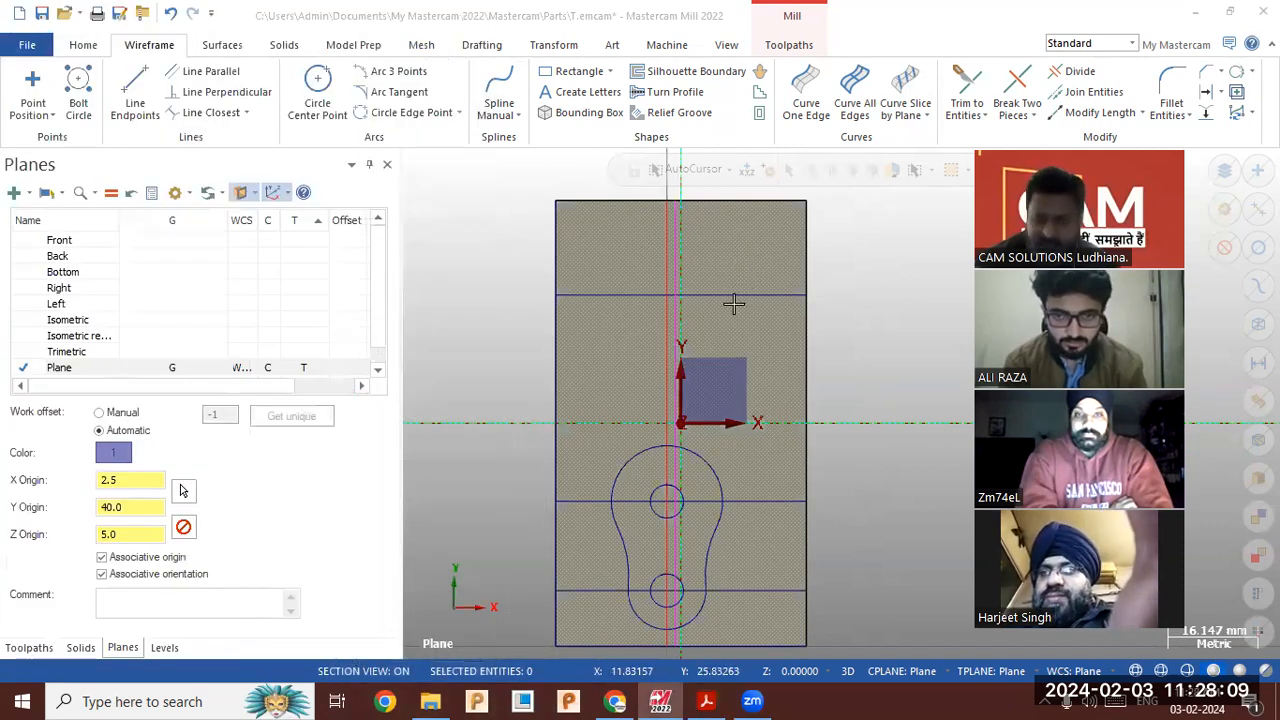
left_click(732, 297)
key("Delete")
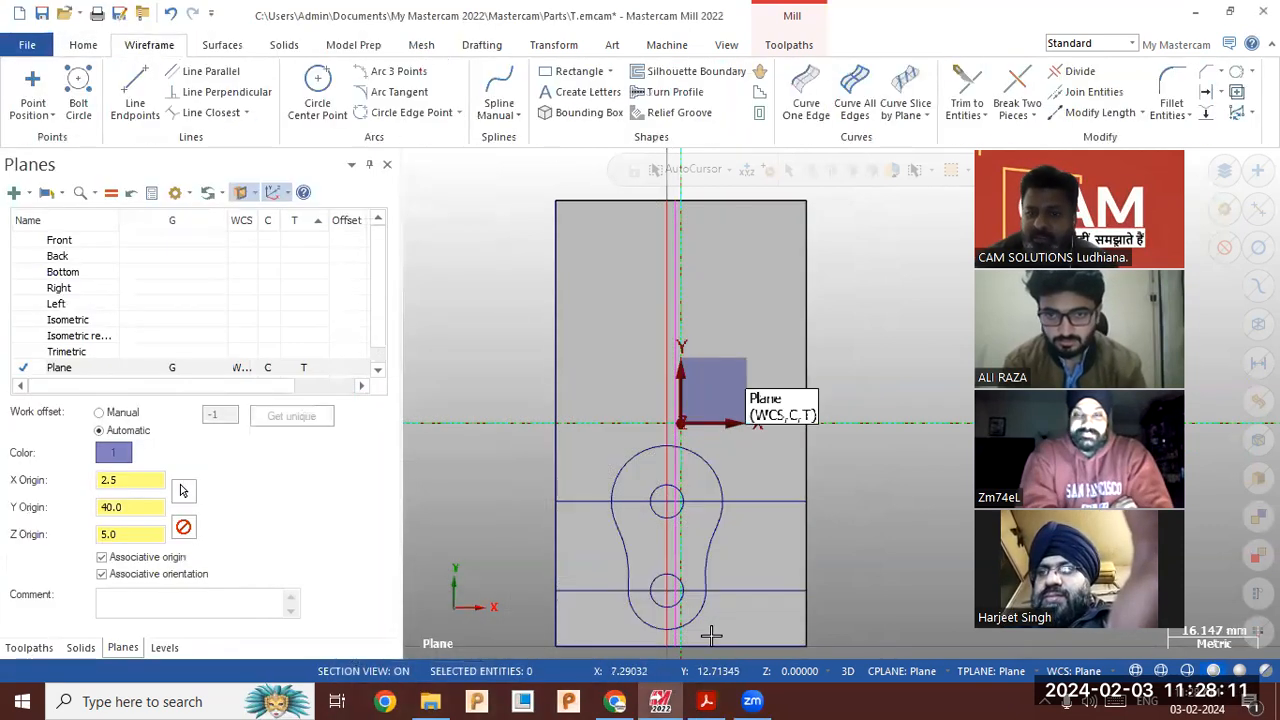
Check the PDF drawing and offset a copy of the plate's bottom edge upward by 56.5 mm
left_click(708, 701)
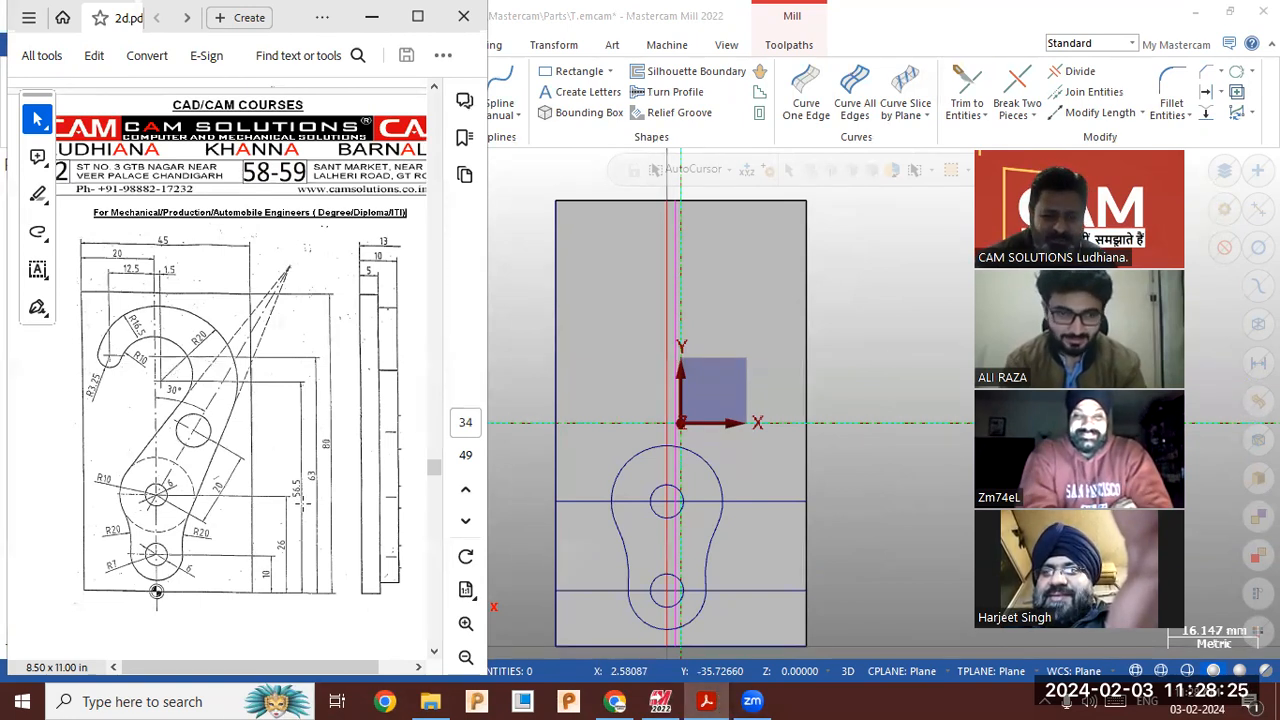
left_click(371, 17)
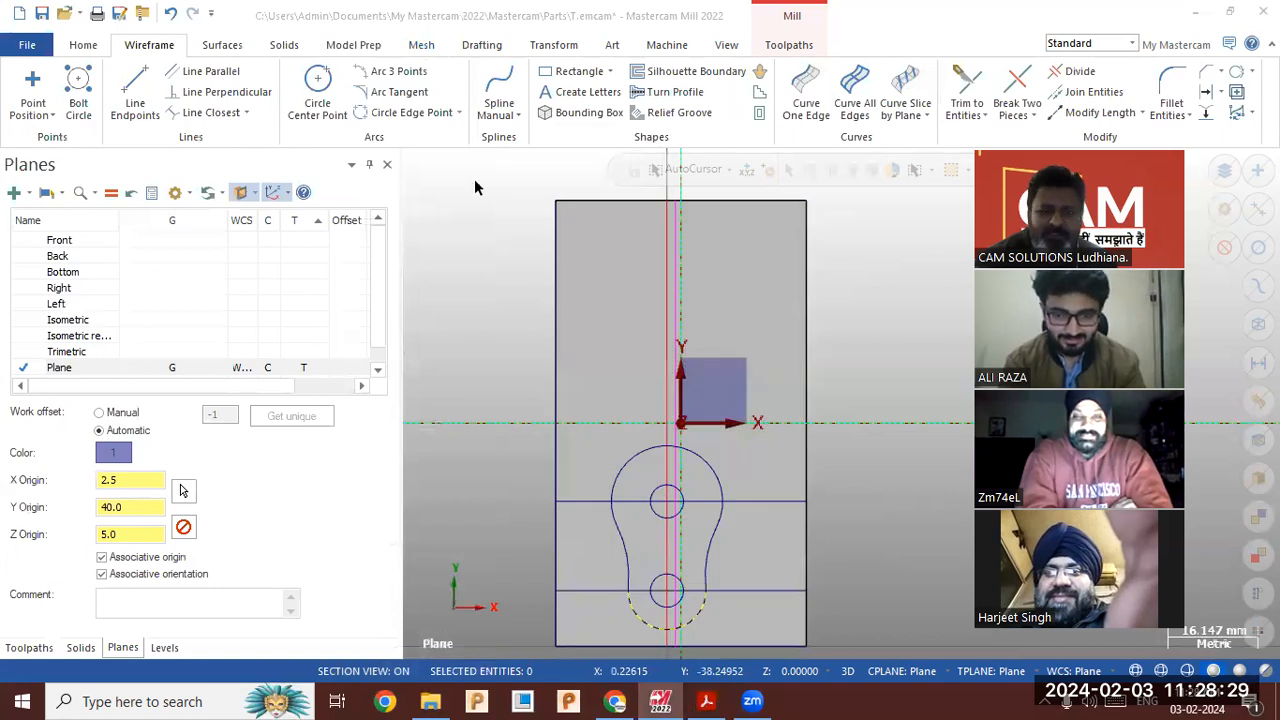
left_click(1206, 91)
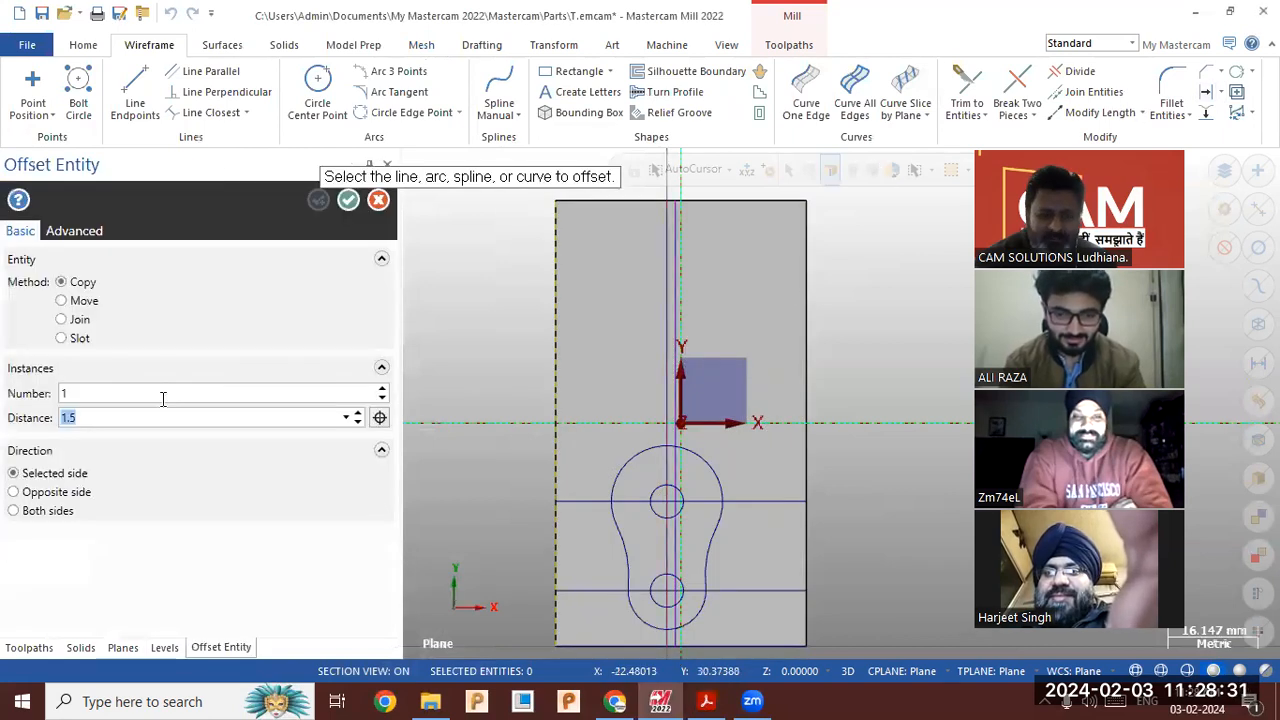
type("56")
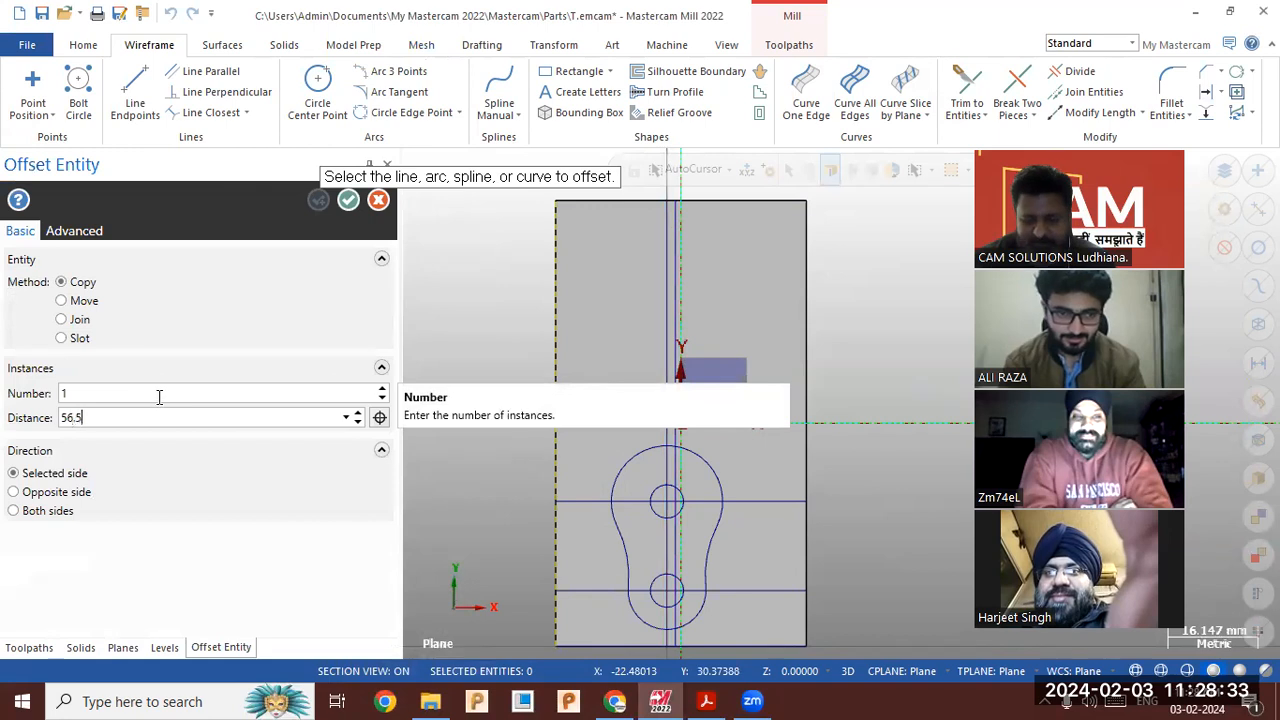
type(".5")
key("Return")
left_click(724, 645)
left_click(729, 506)
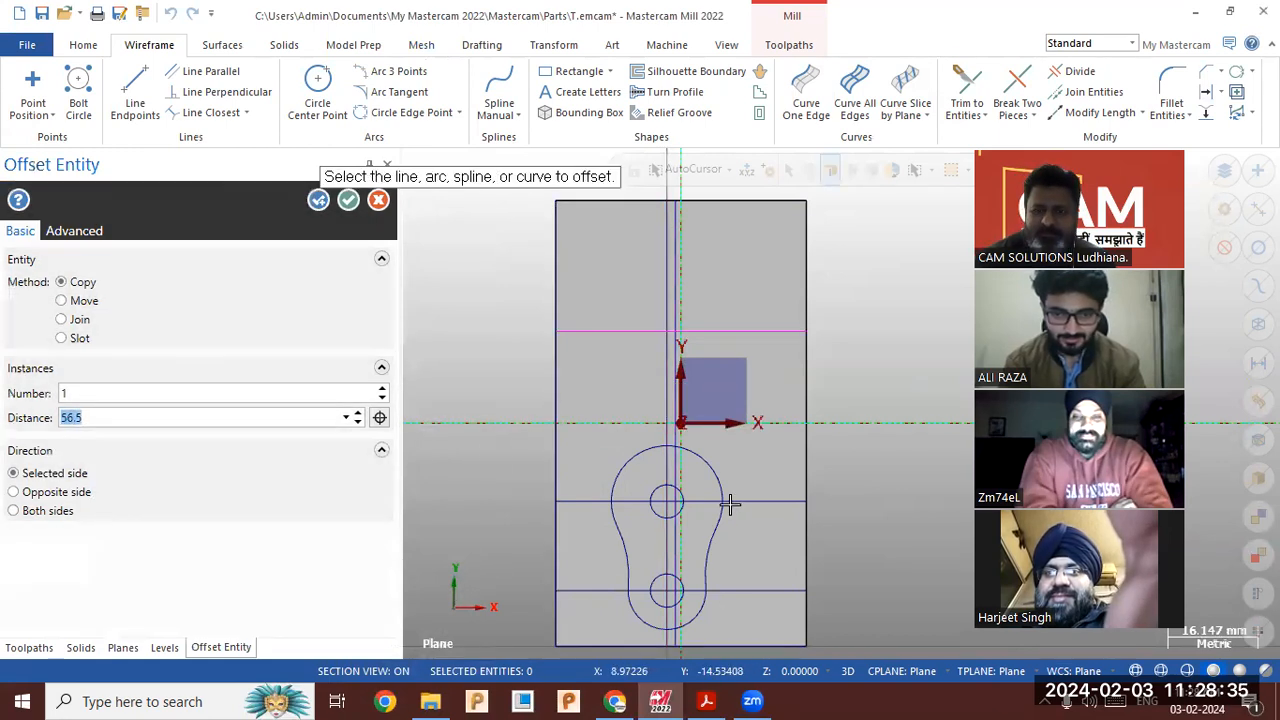
left_click(378, 199)
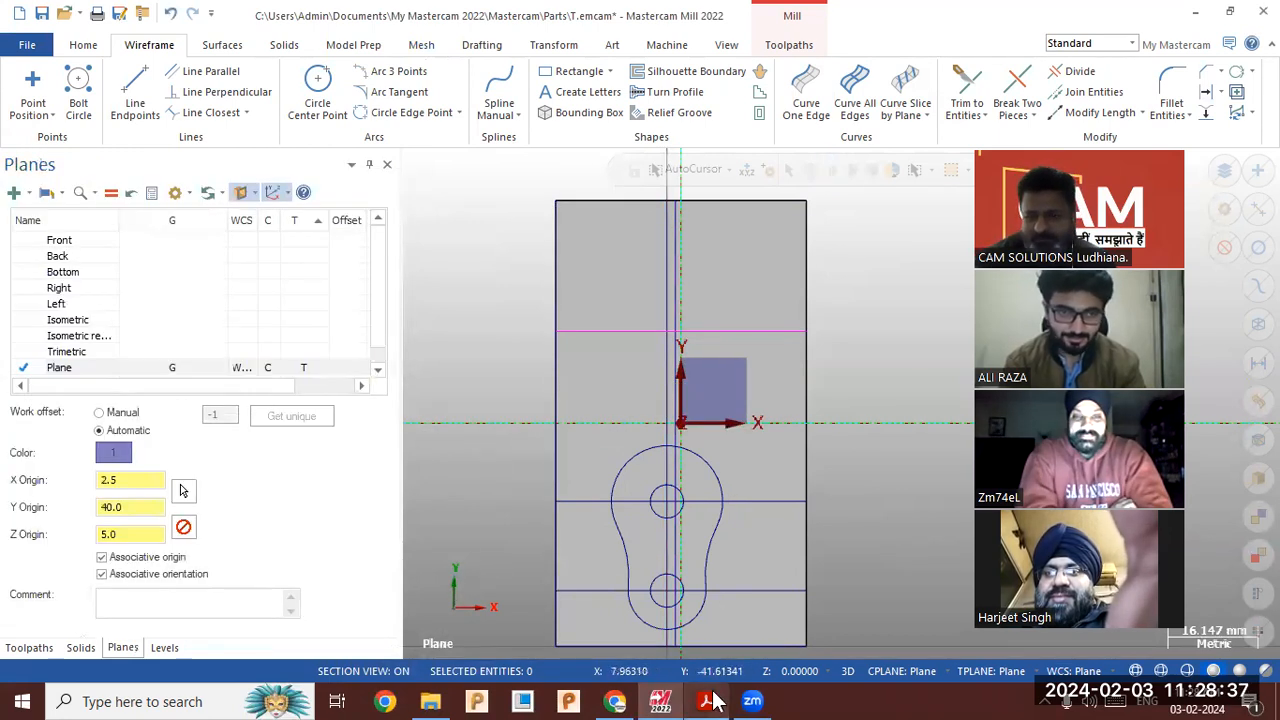
Check the PDF drawing and draw a 20 mm radius circle centred where the 1.5 mm and 56.5 mm offset lines cross
left_click(709, 701)
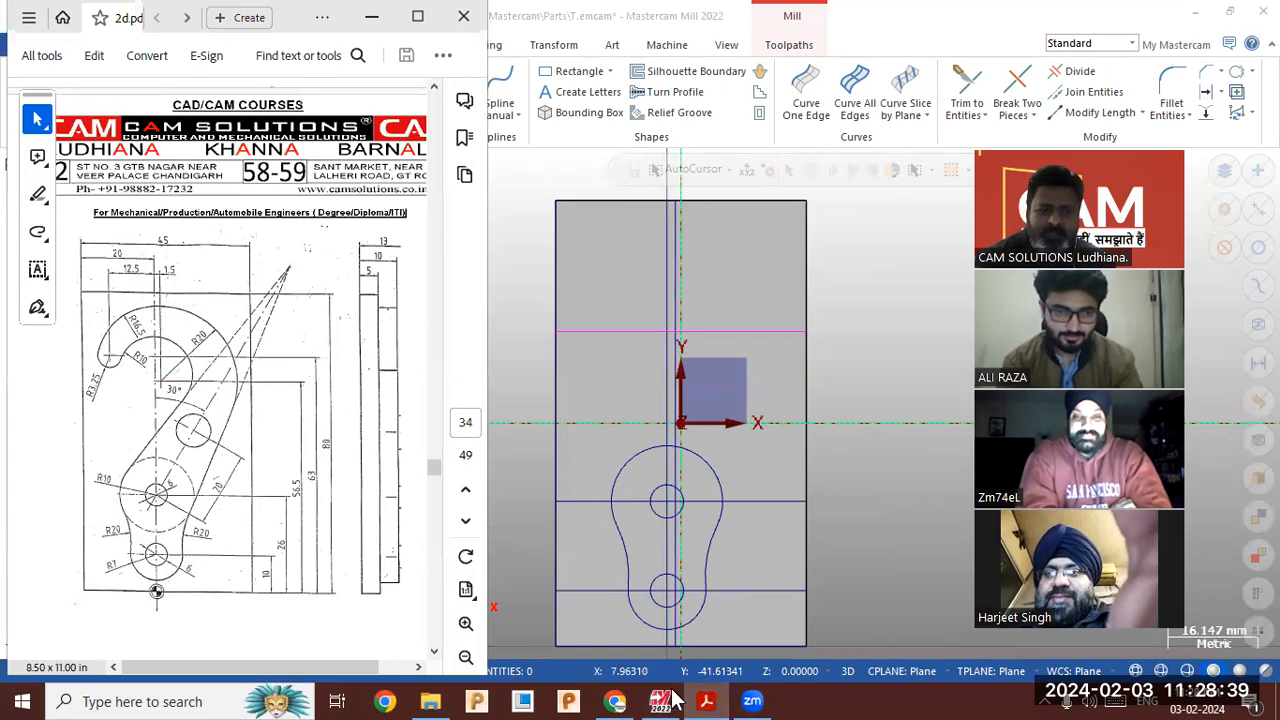
left_click(709, 701)
left_click(317, 88)
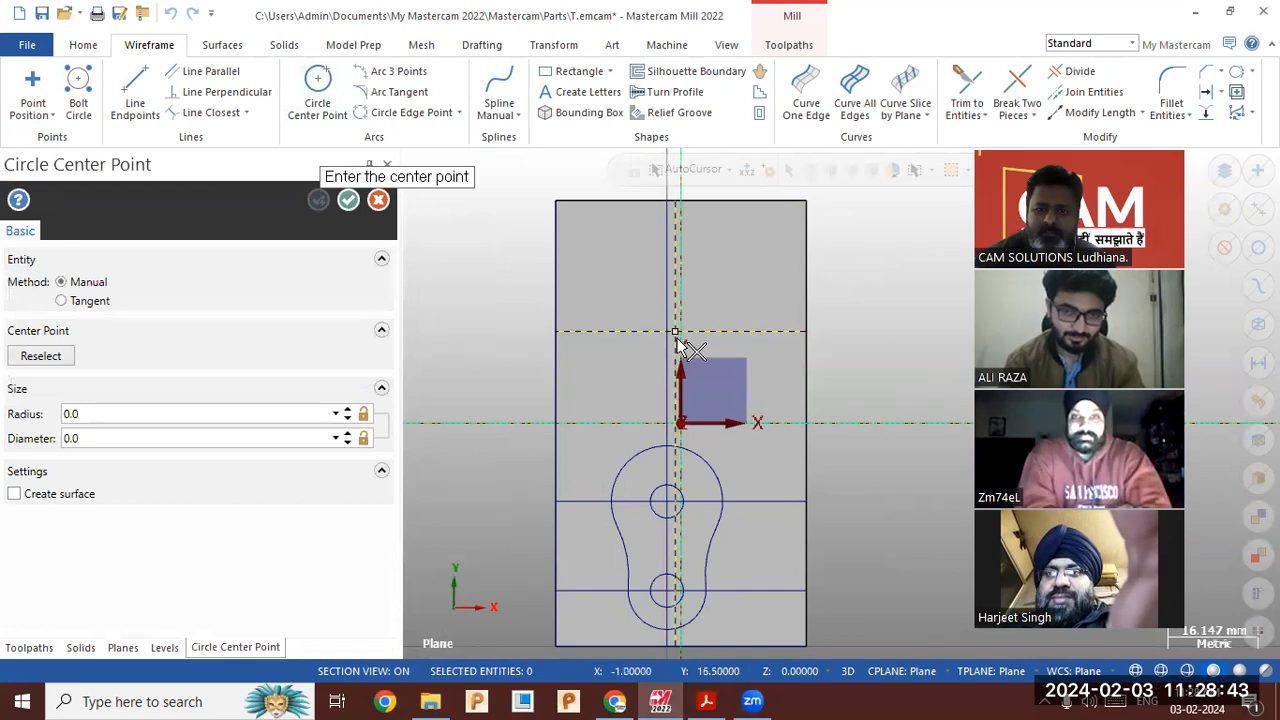
left_click(679, 331)
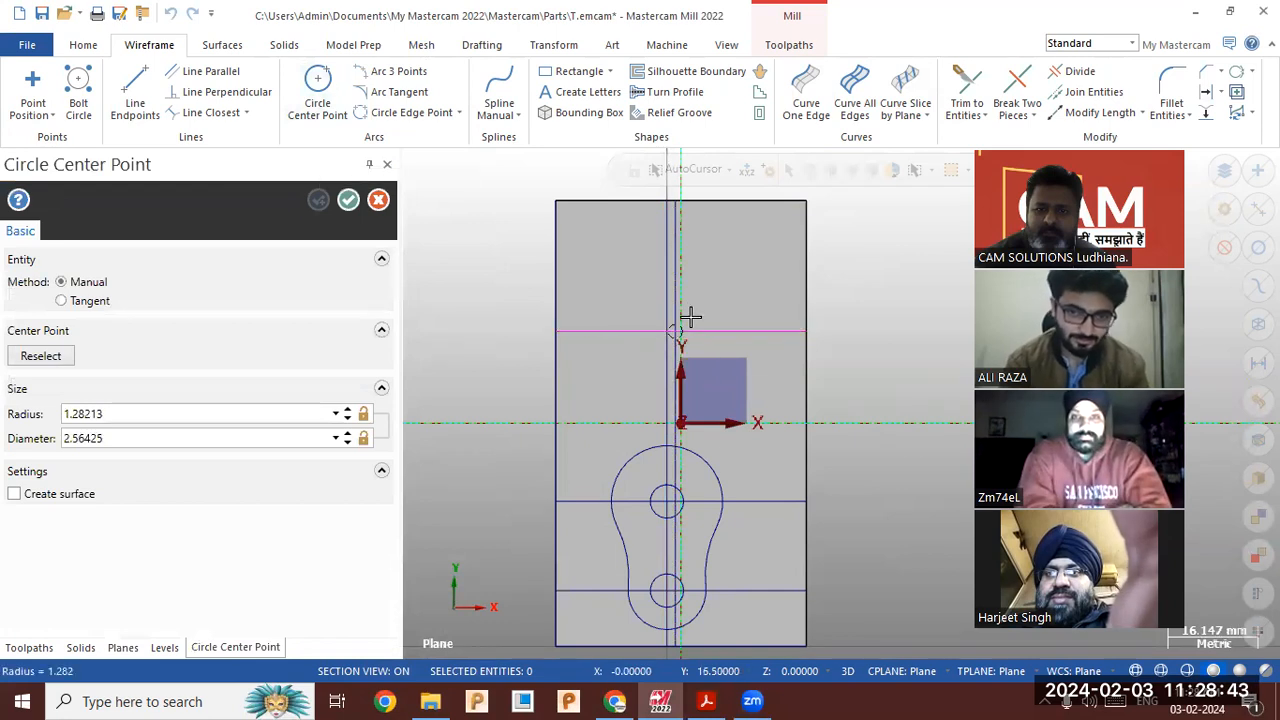
left_click(198, 413)
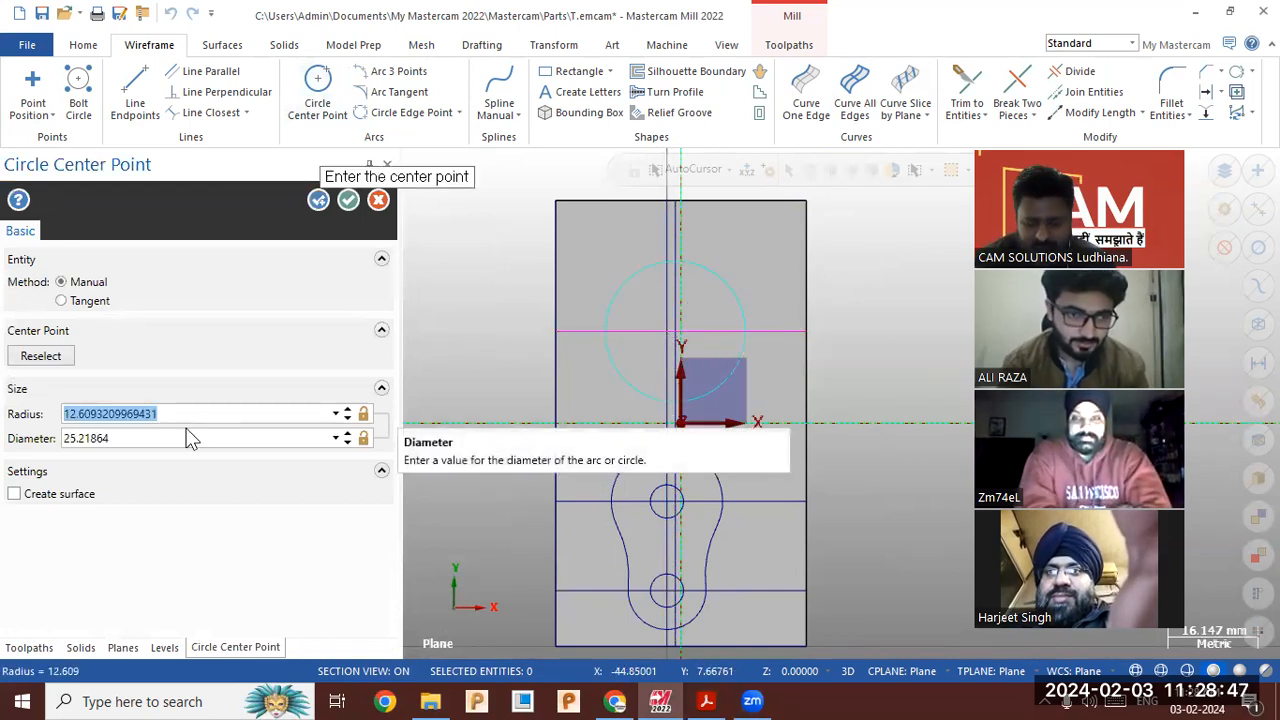
type("20")
key("Return")
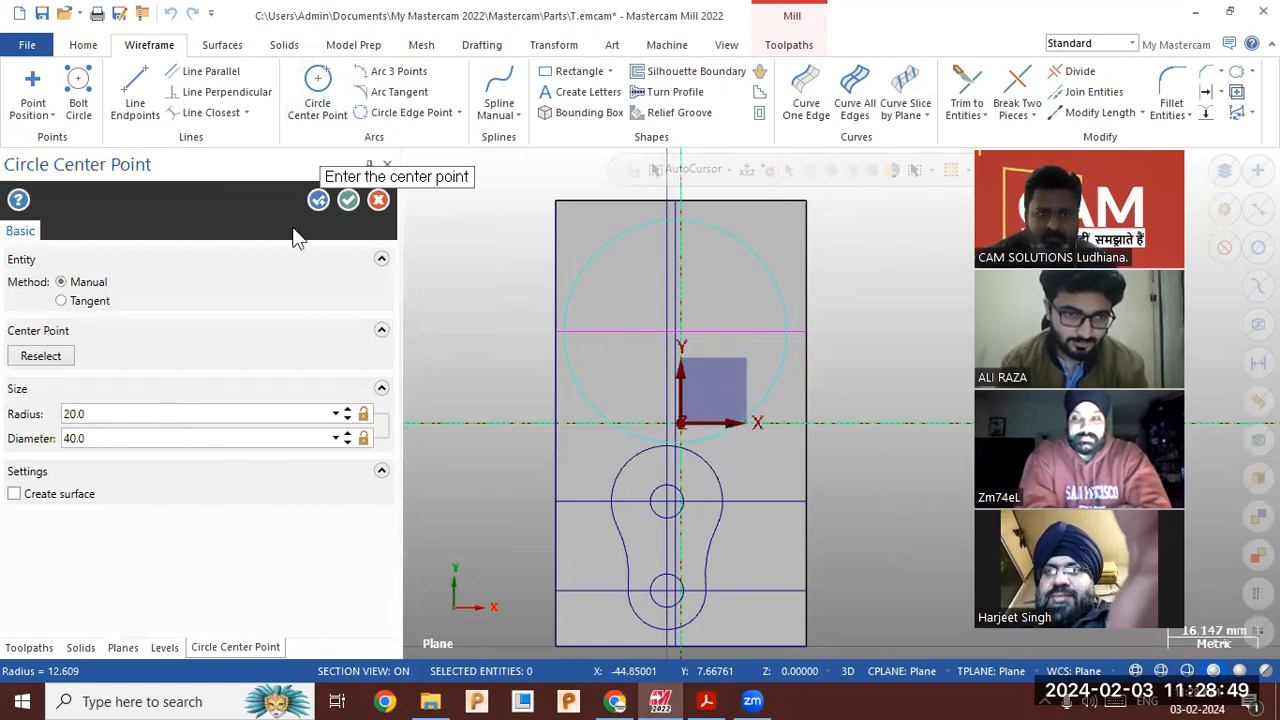
left_click(349, 200)
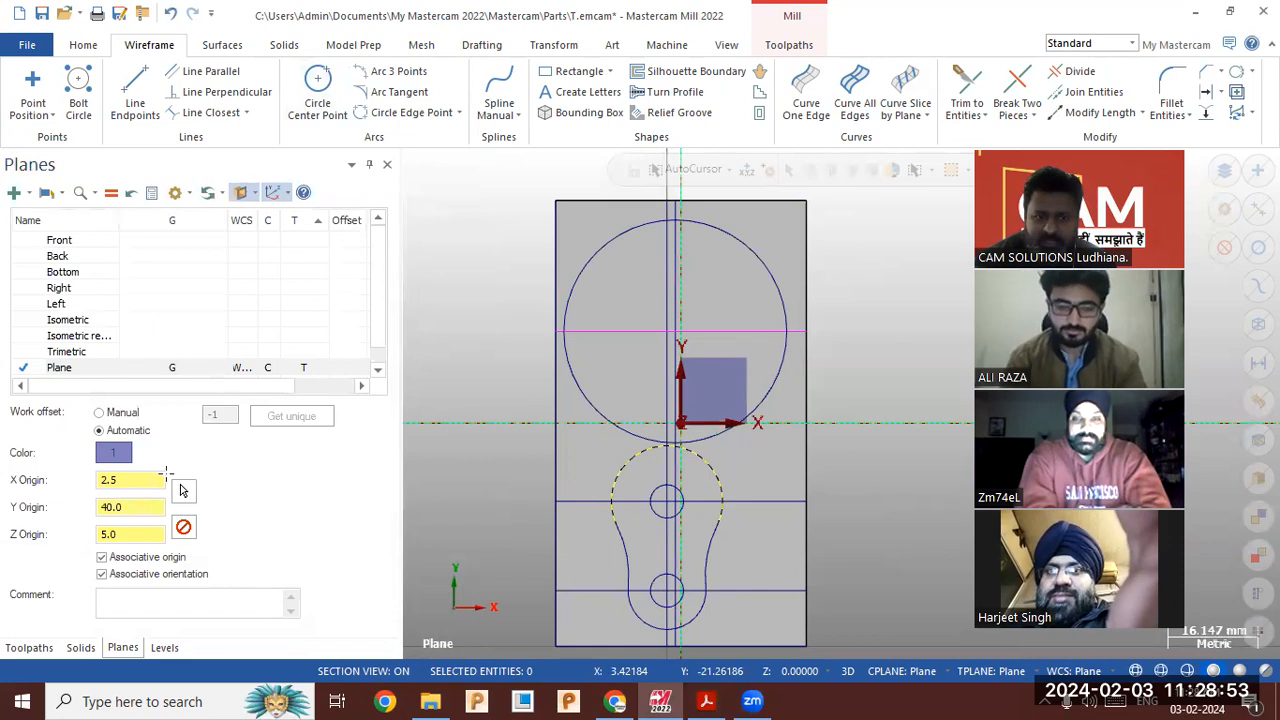
Check the PDF drawing and draw a tangent line from the 20 mm radius circle to the profile's upper arc on the positive X side
key("alt+Tab")
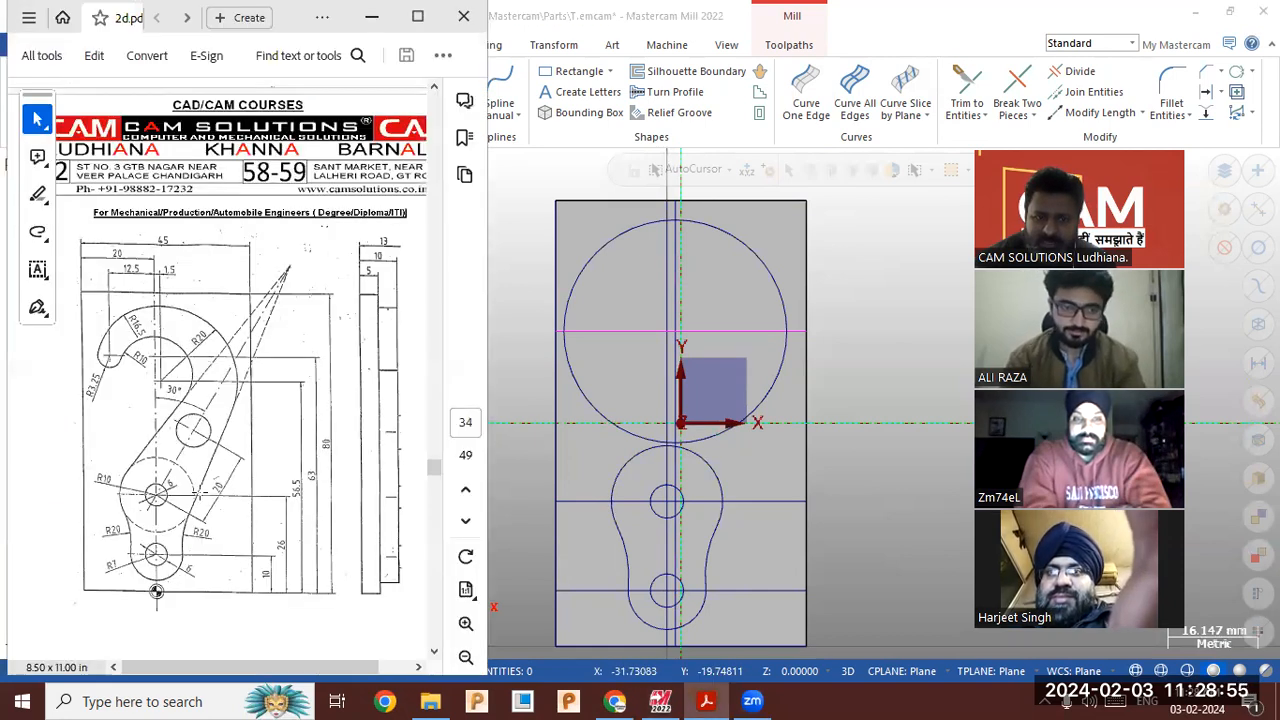
left_click(523, 369)
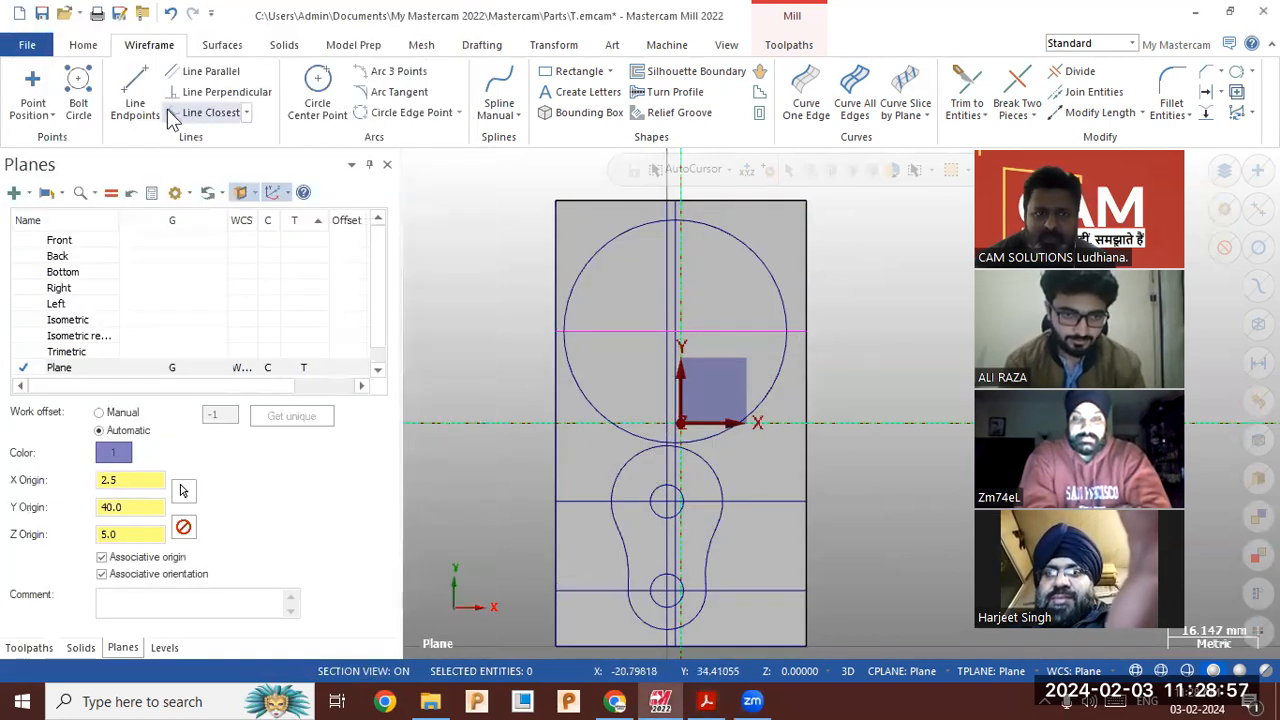
left_click(135, 92)
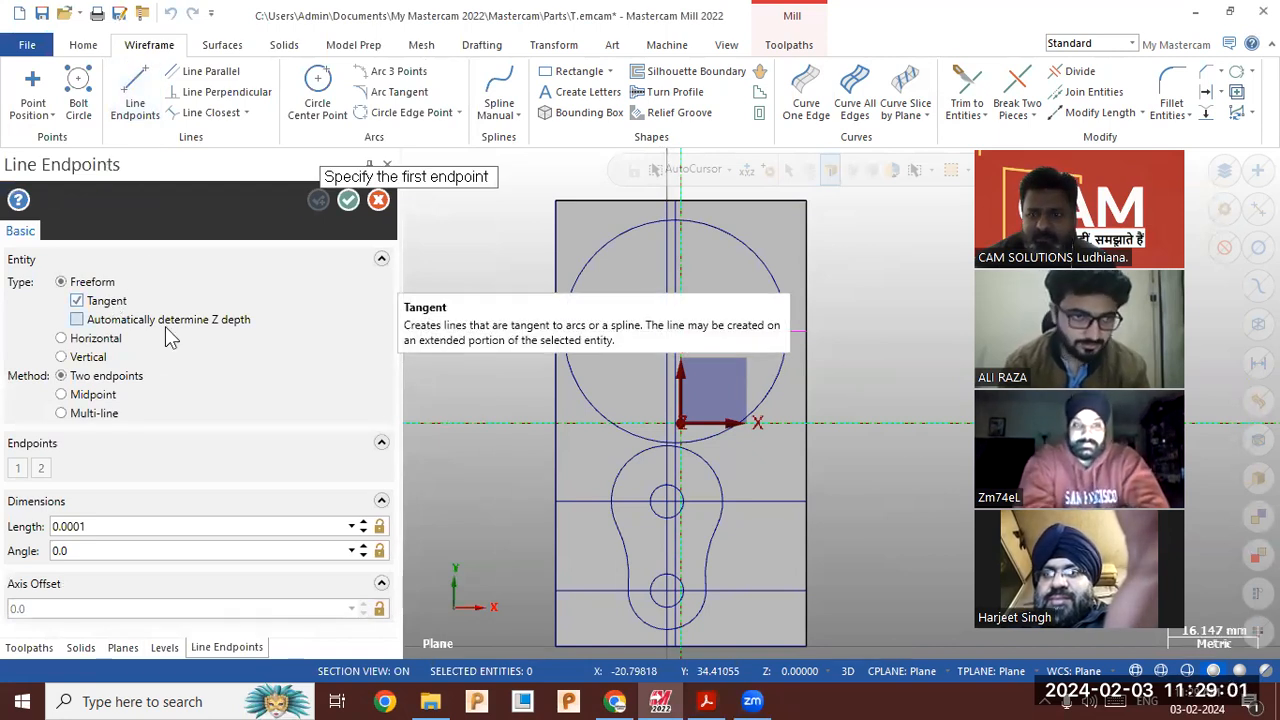
left_click(771, 394)
left_click(729, 452)
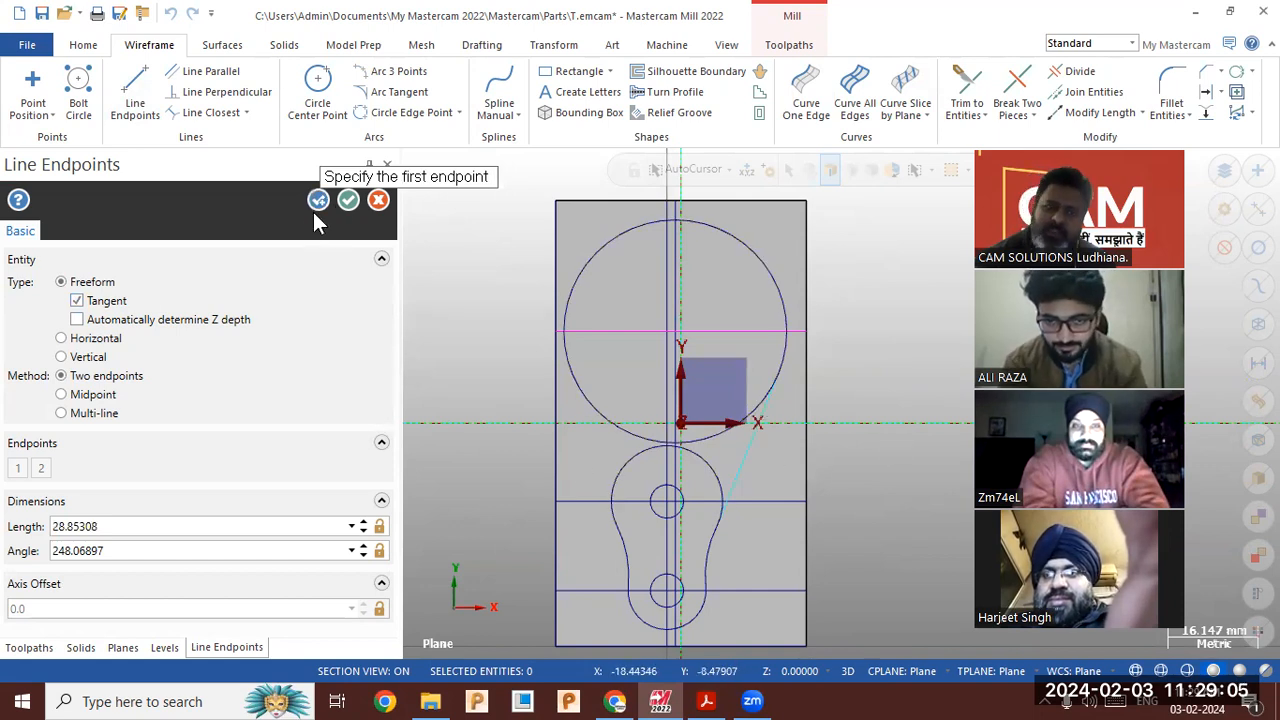
left_click(347, 201)
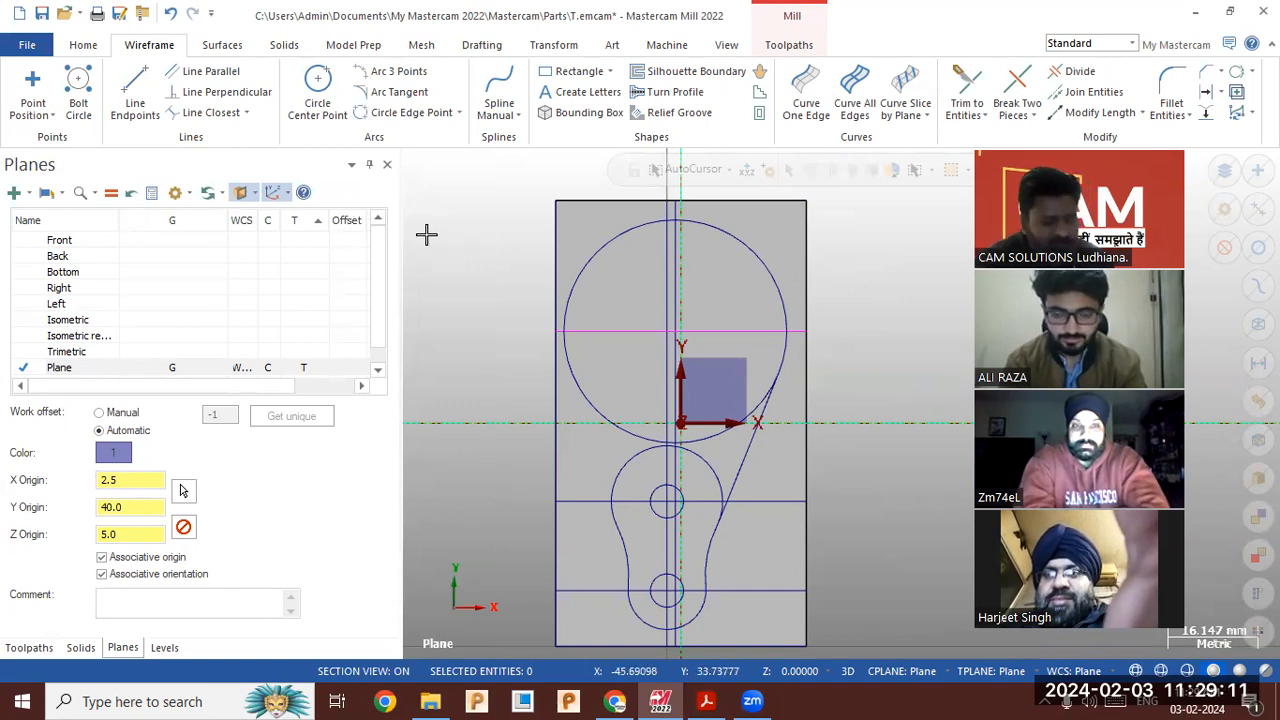
Repeat the positive X side tangent line between the 20 mm radius circle and the profile's upper arc
left_click(135, 100)
left_click(745, 410)
left_click(717, 475)
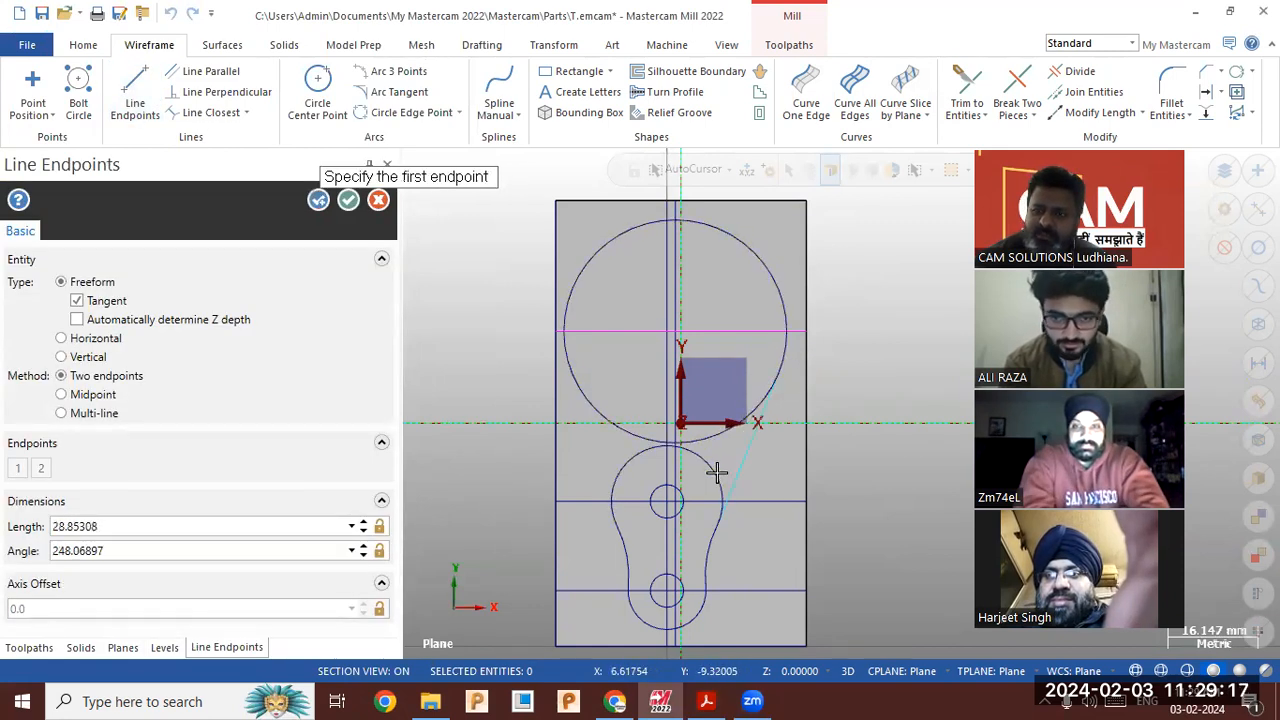
left_click(346, 200)
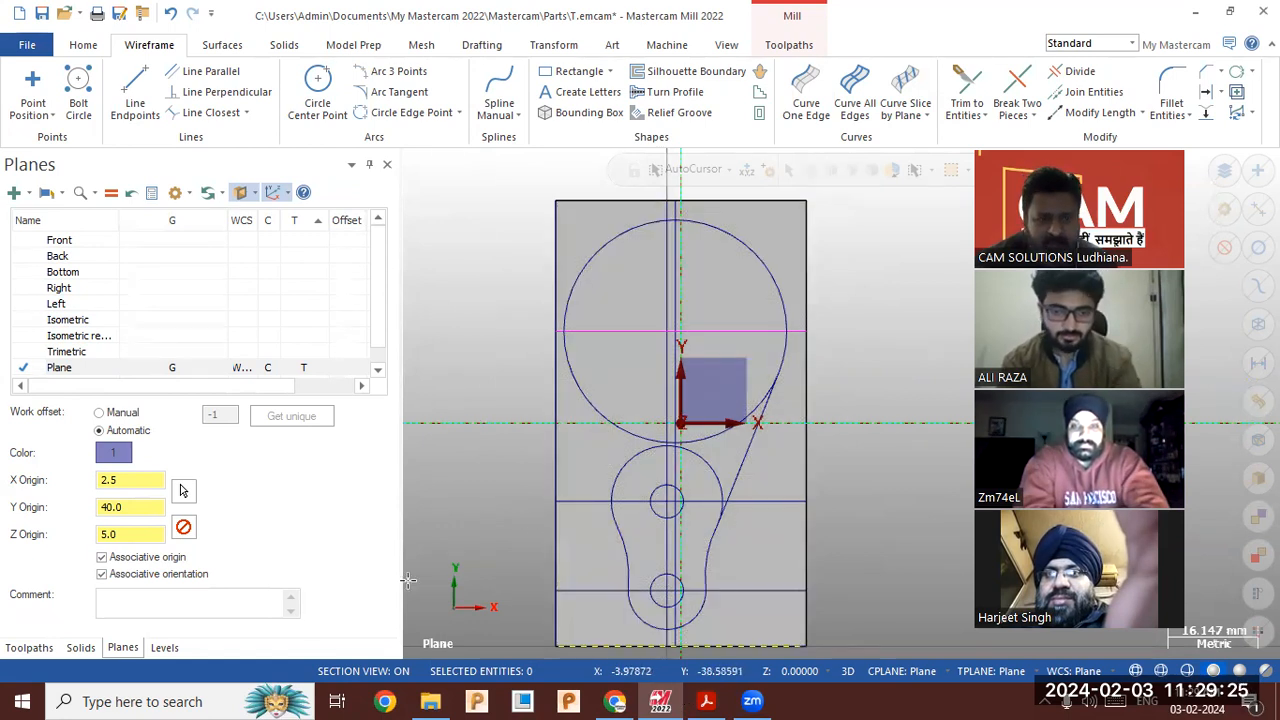
Check the PDF drawing and draw a line from the upper small circle's centre, 50 mm long at 60°
key("alt+Tab")
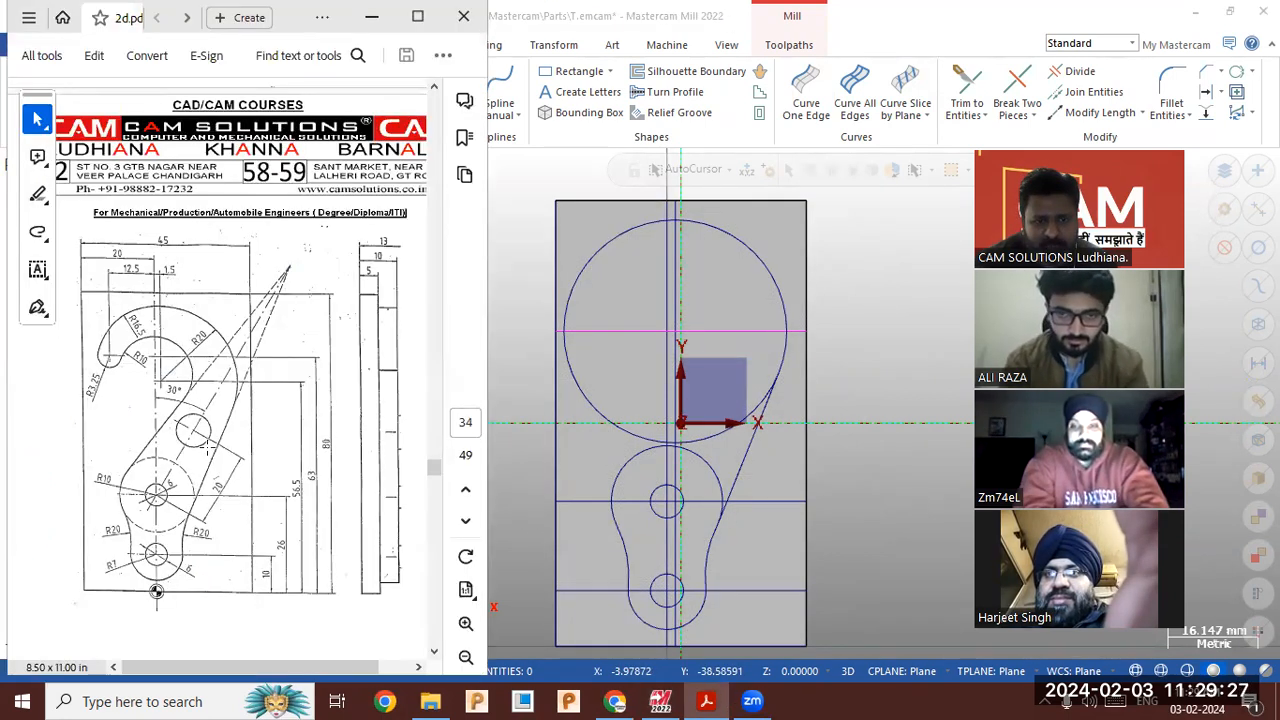
left_click(845, 327)
left_click(139, 101)
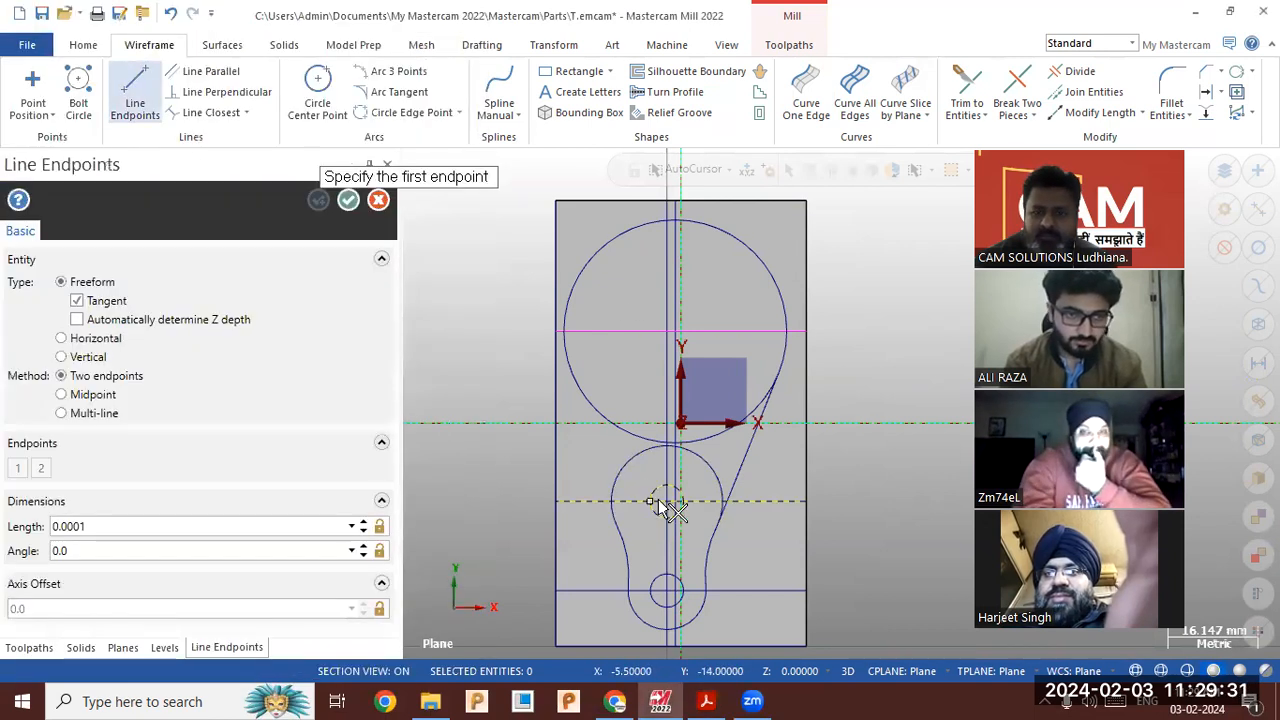
left_click(666, 505)
left_click(834, 194)
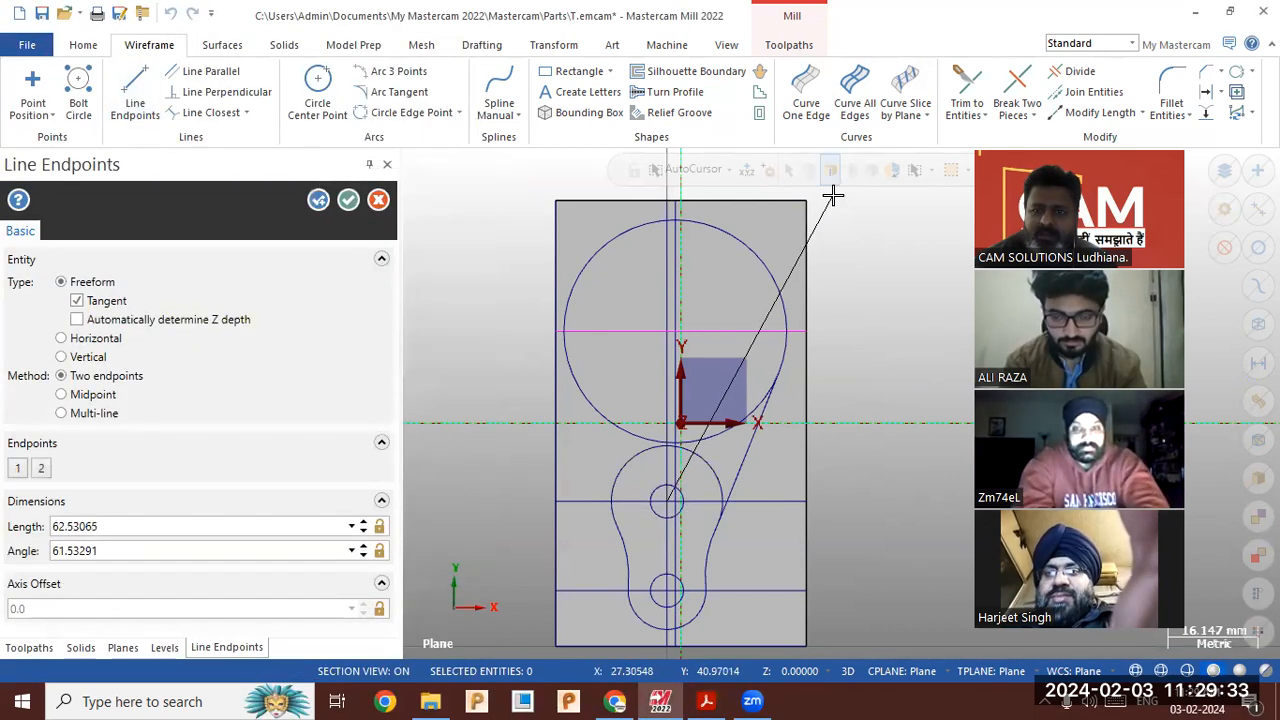
left_click(128, 526)
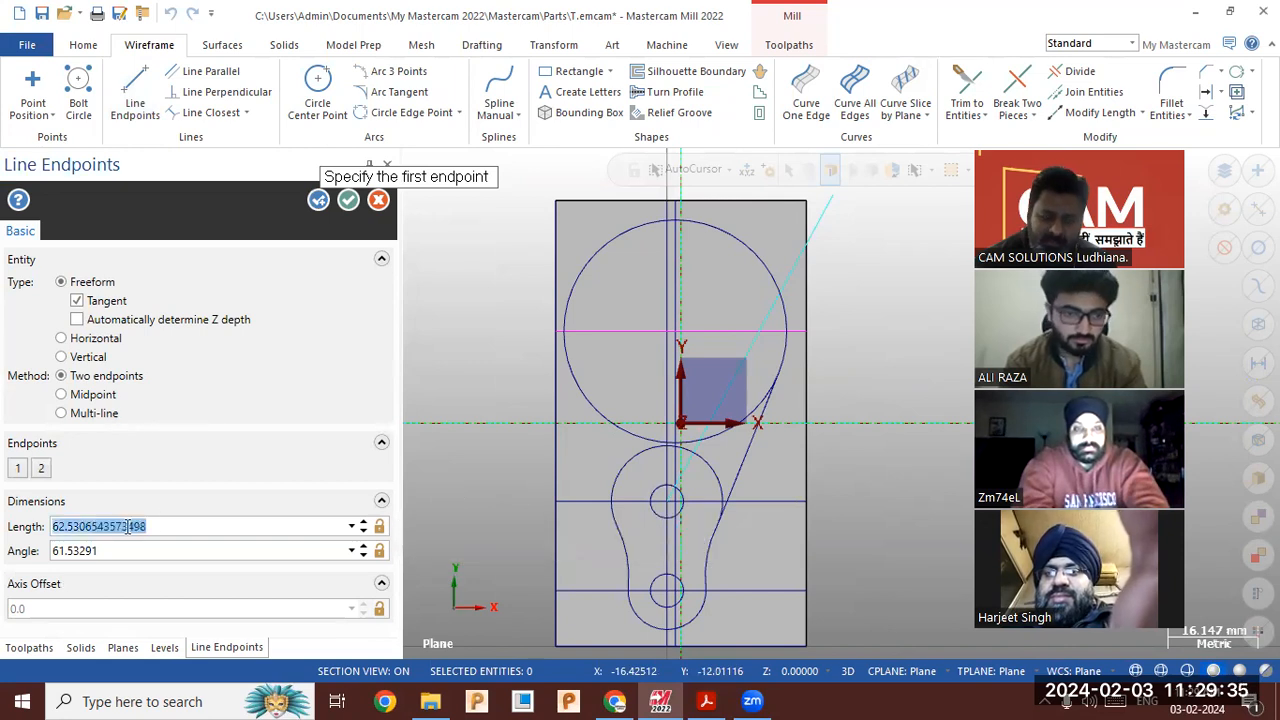
type("50")
left_click(167, 551)
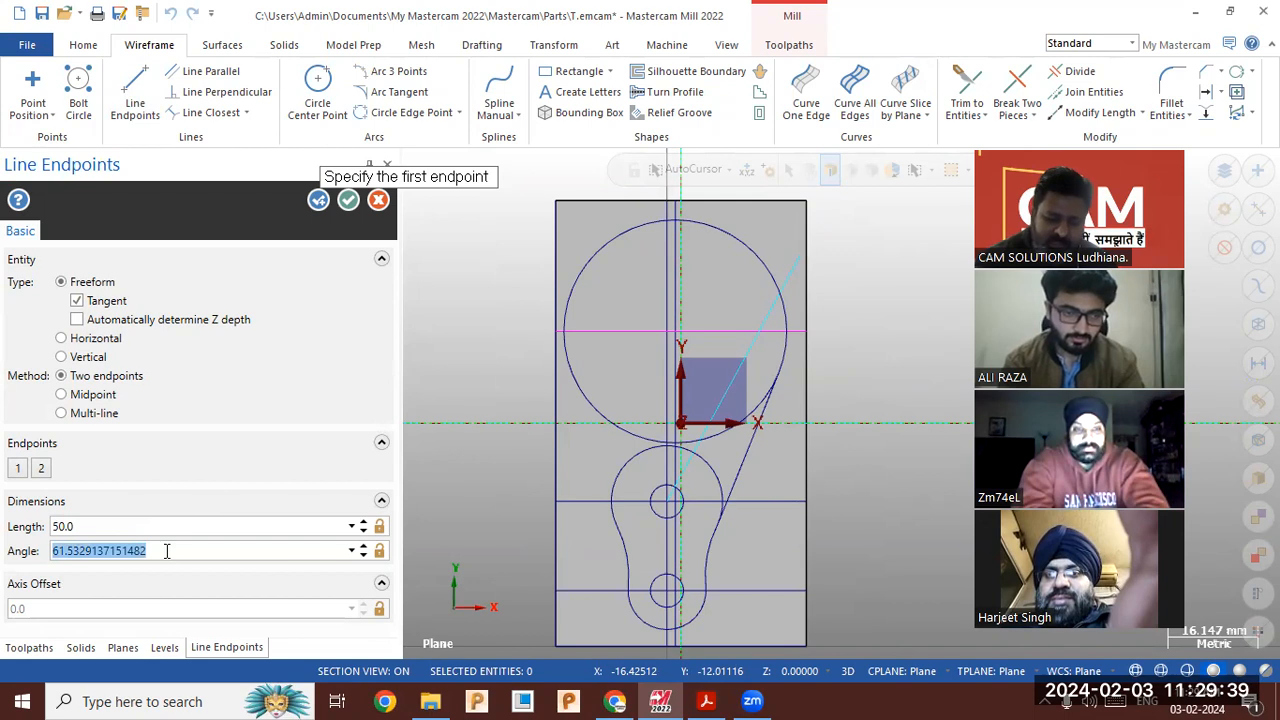
type("60")
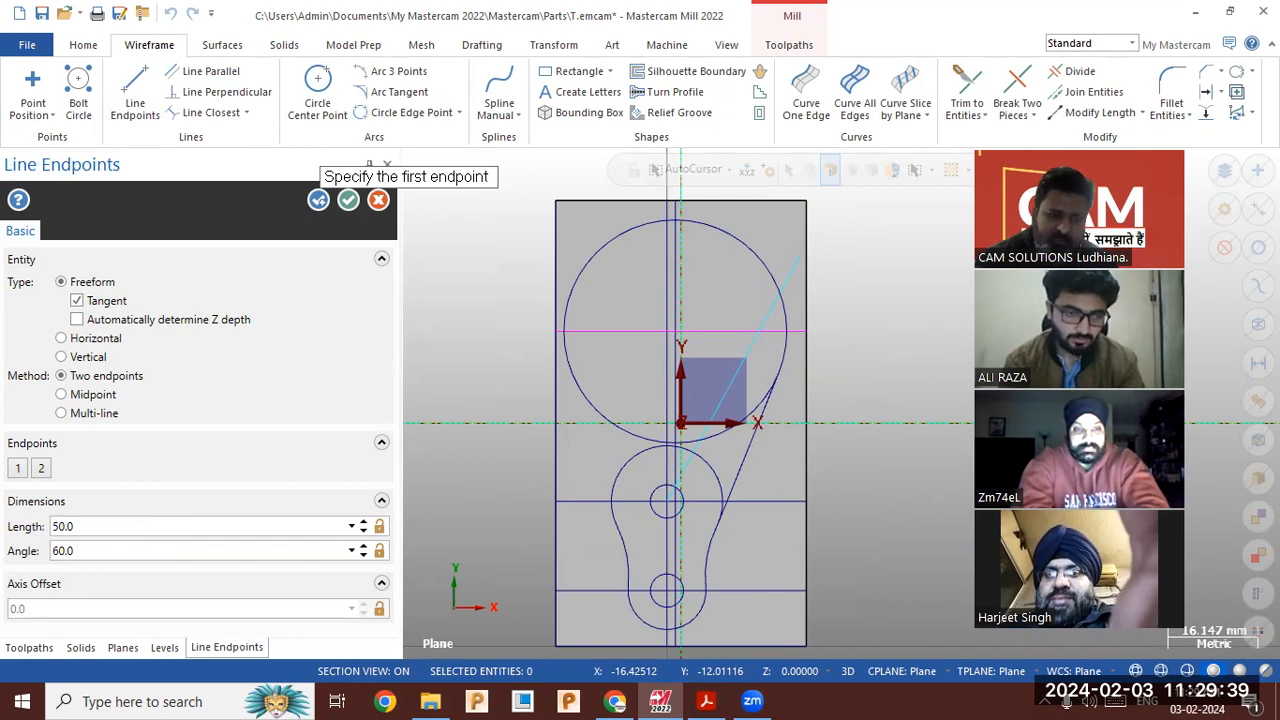
Examine the slanted axis's 30° angle on the PDF drawing, sketching over its horizontal and vertical centre lines and clearing the marks
left_click(707, 701)
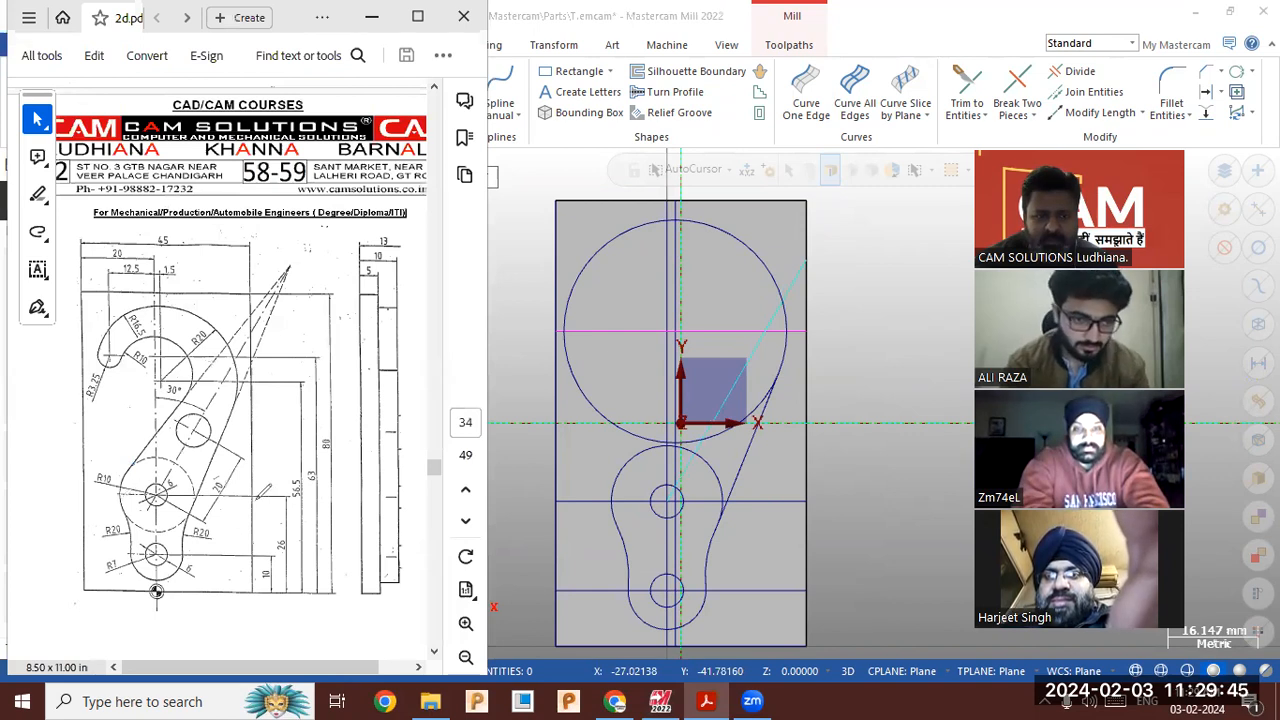
left_click_drag(84, 493, 335, 498)
left_click_drag(162, 324, 148, 625)
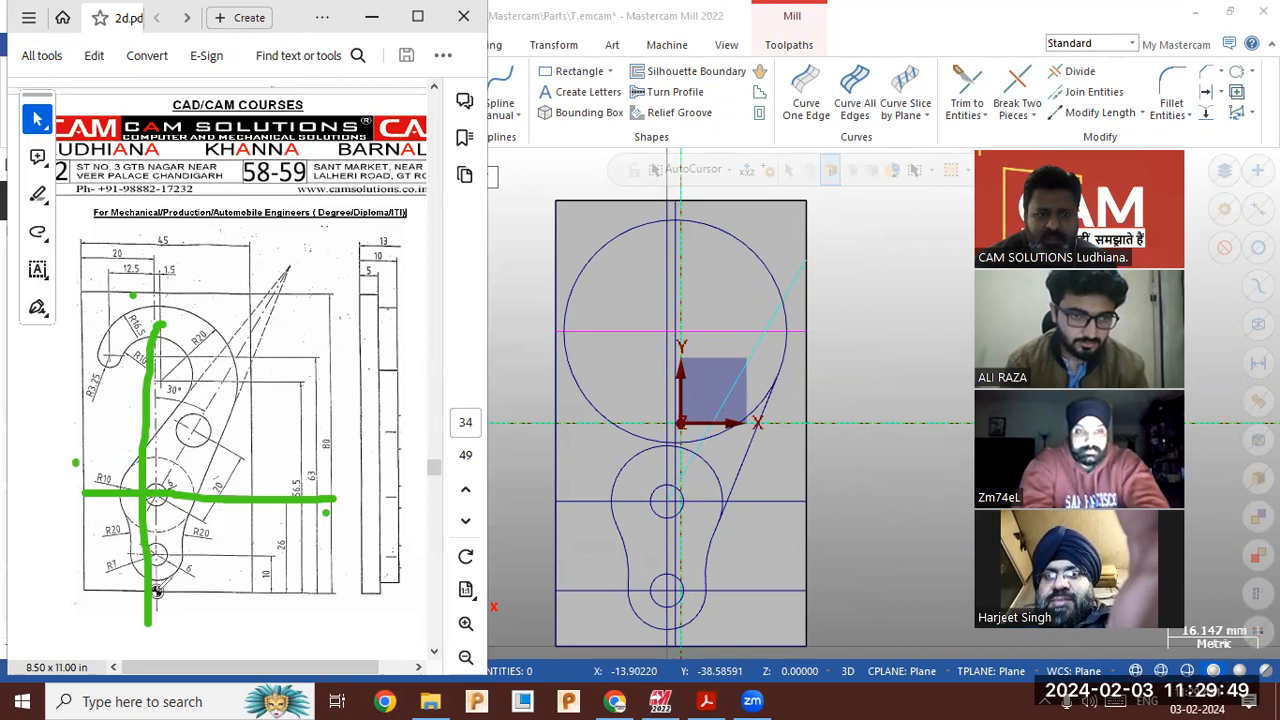
left_click_drag(146, 398, 205, 408)
mouse_move(202, 332)
left_mouse_down()
mouse_move(209, 350)
mouse_move(284, 321)
left_mouse_up()
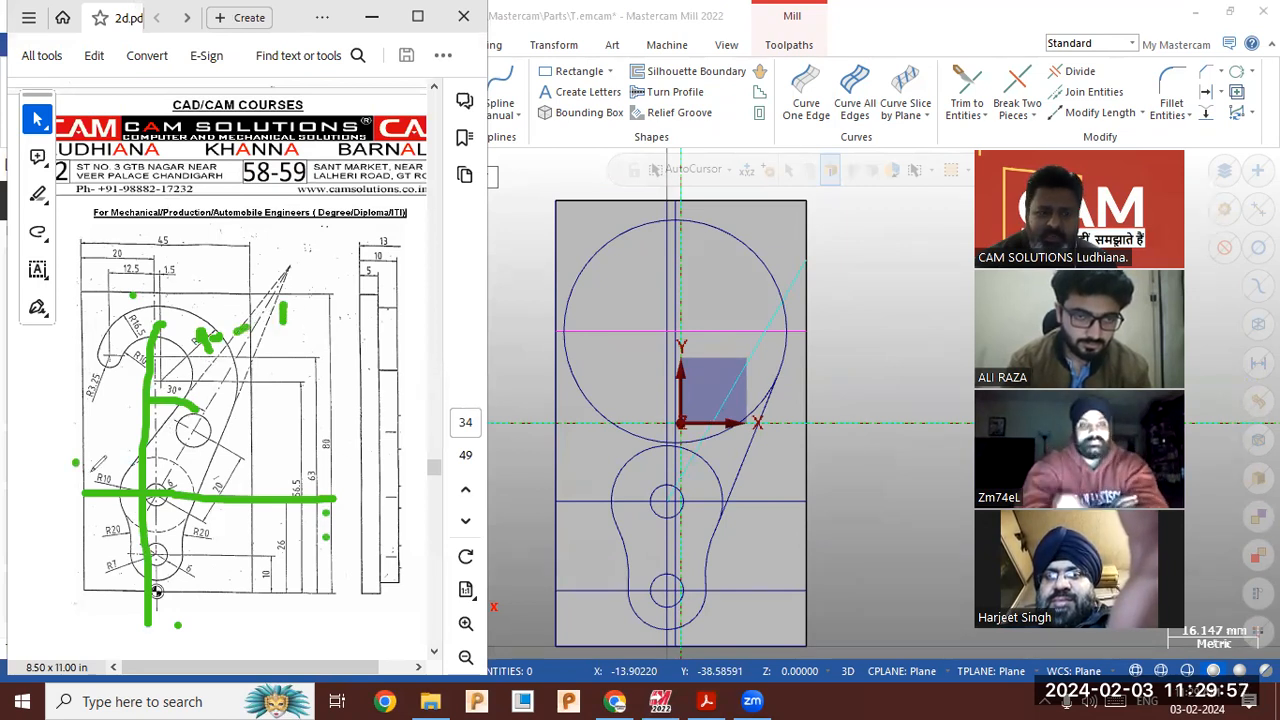
left_click(103, 495)
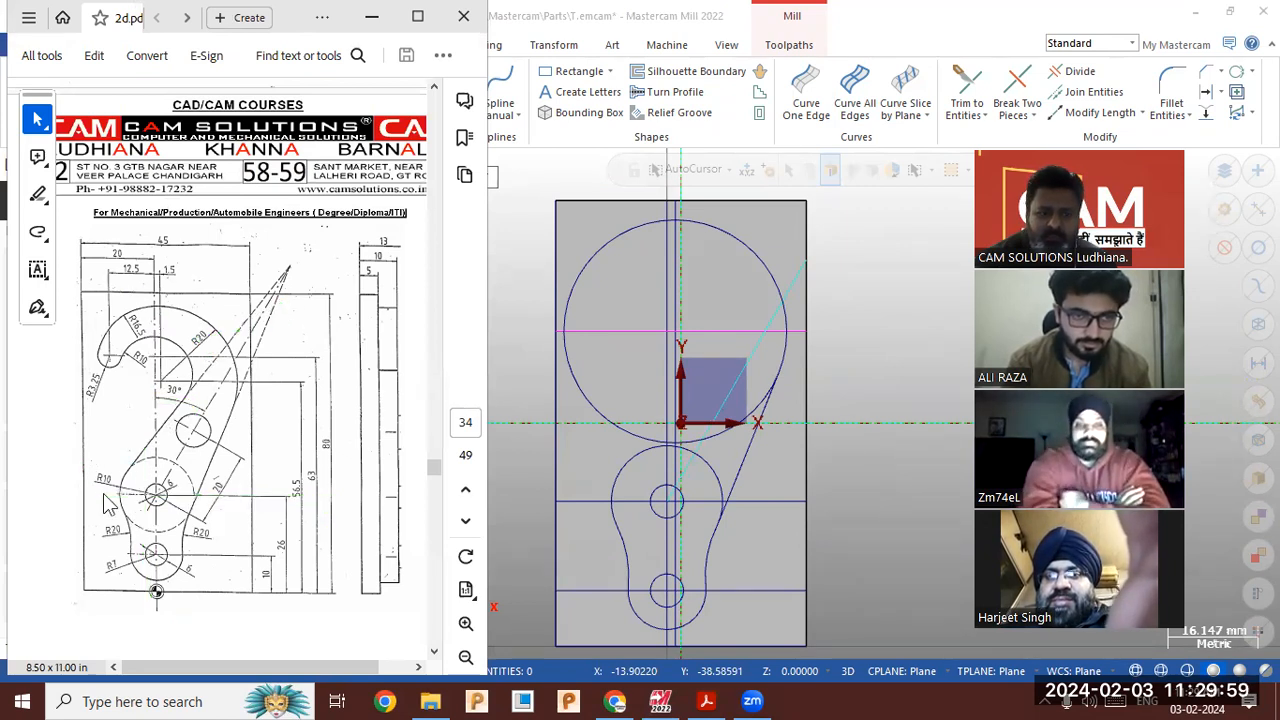
left_click(371, 17)
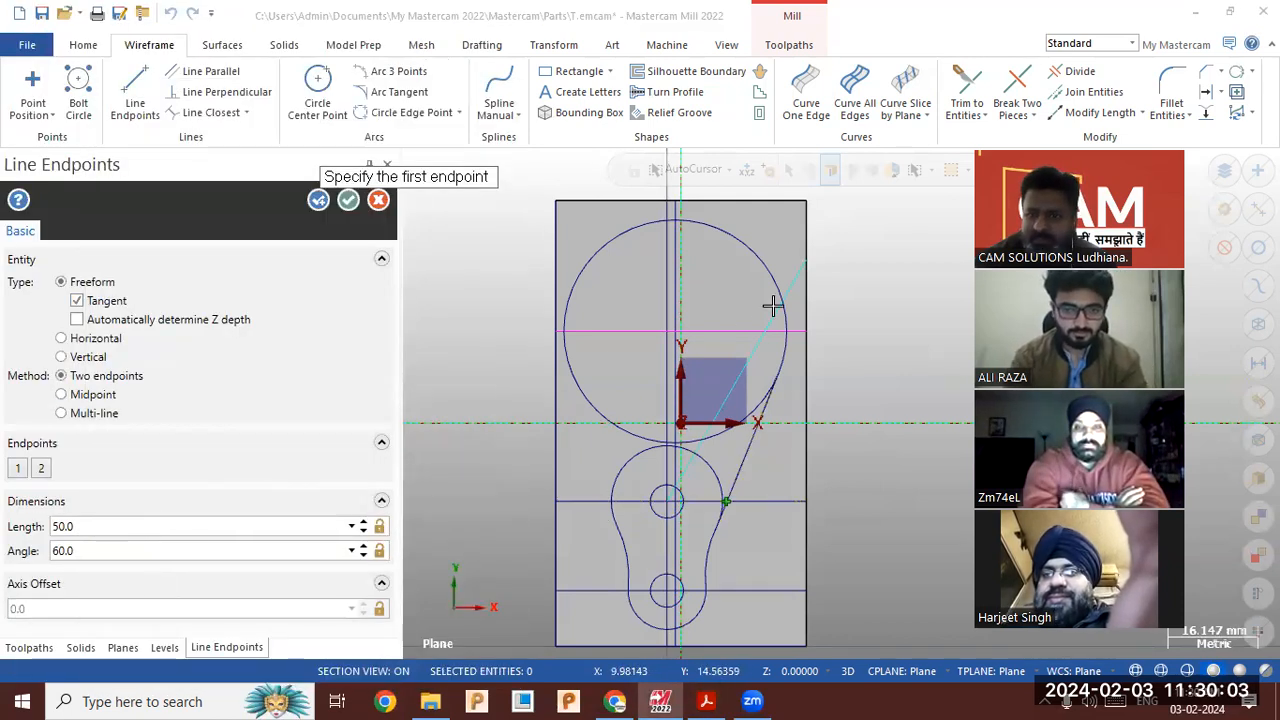
Try a 65° angle for the slanted construction line
left_click(226, 551)
type("65")
key("Return")
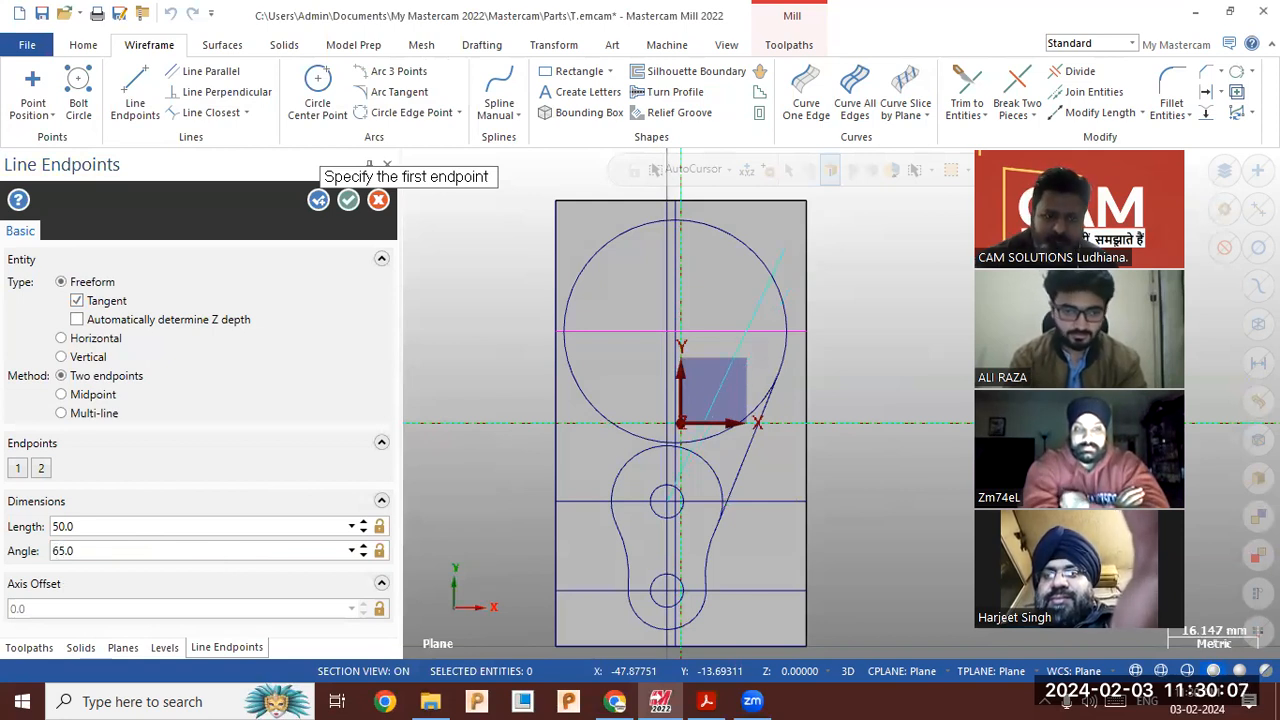
Set the slanted construction line's angle to 60° and accept the line
left_click(84, 555)
type("60")
key("Return")
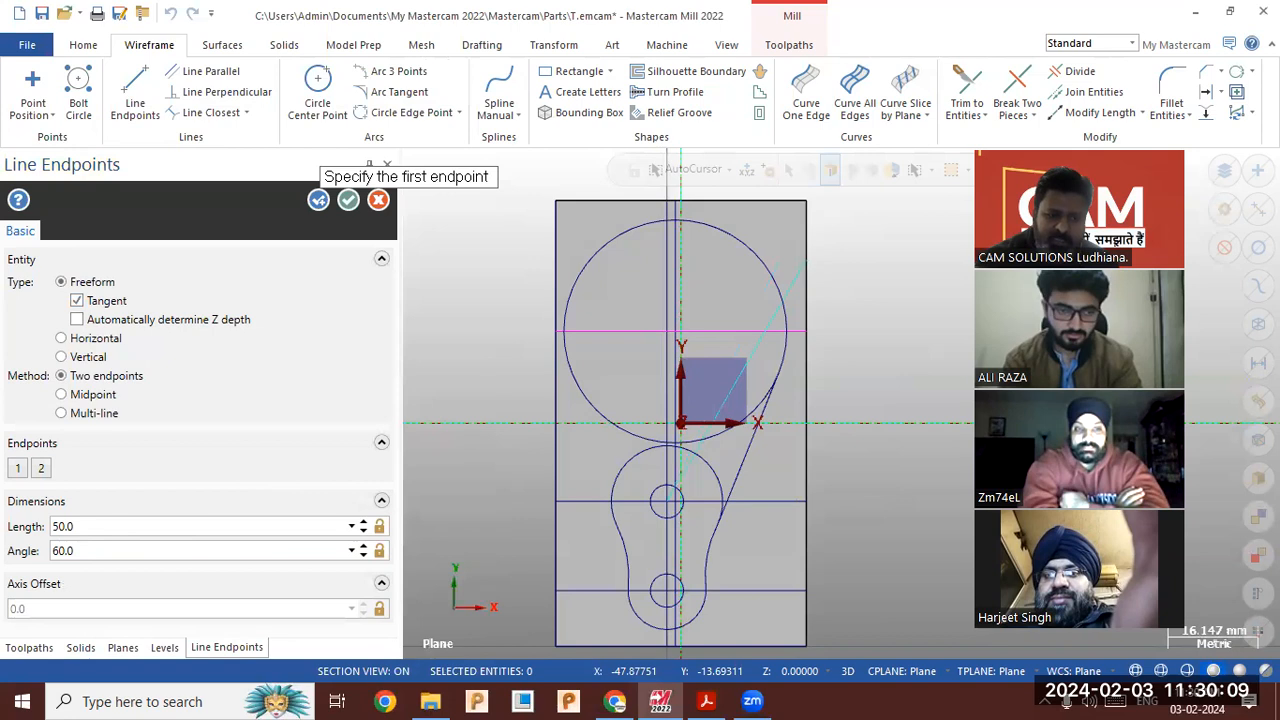
left_click(342, 208)
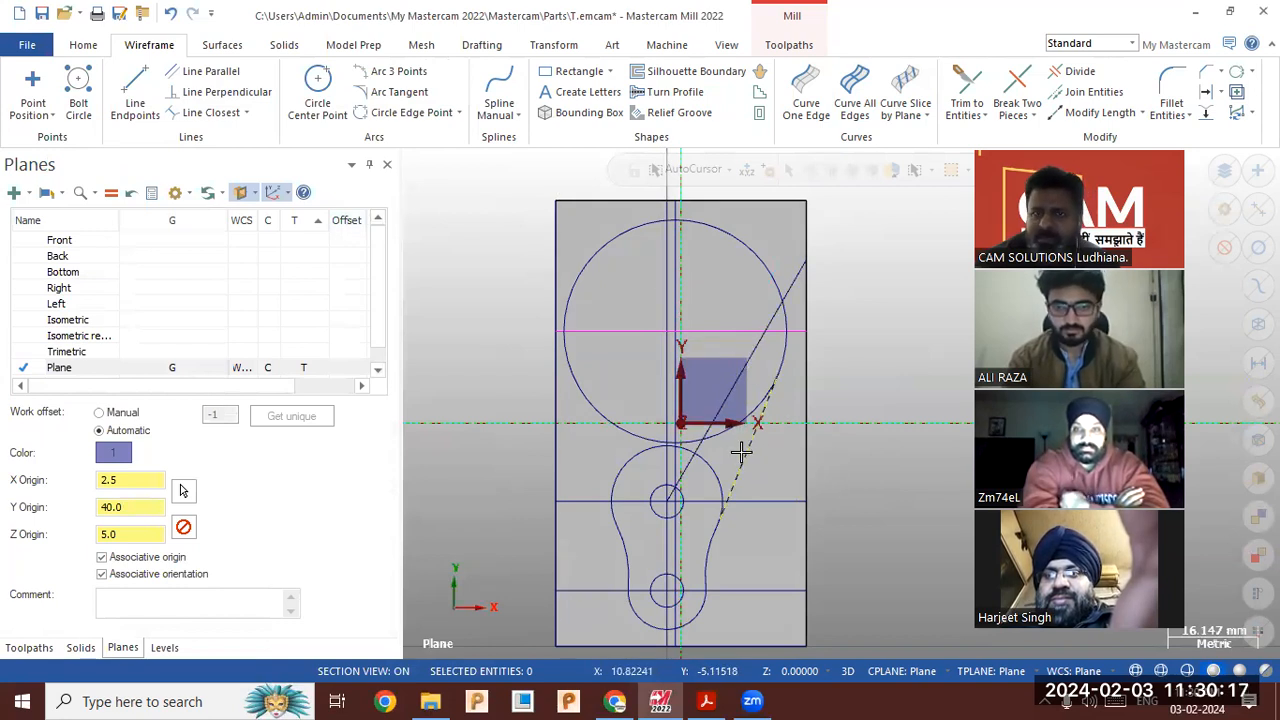
Mirror a copy of the positive X side tangent line about the 60° construction line and clear the result colours
left_click(553, 45)
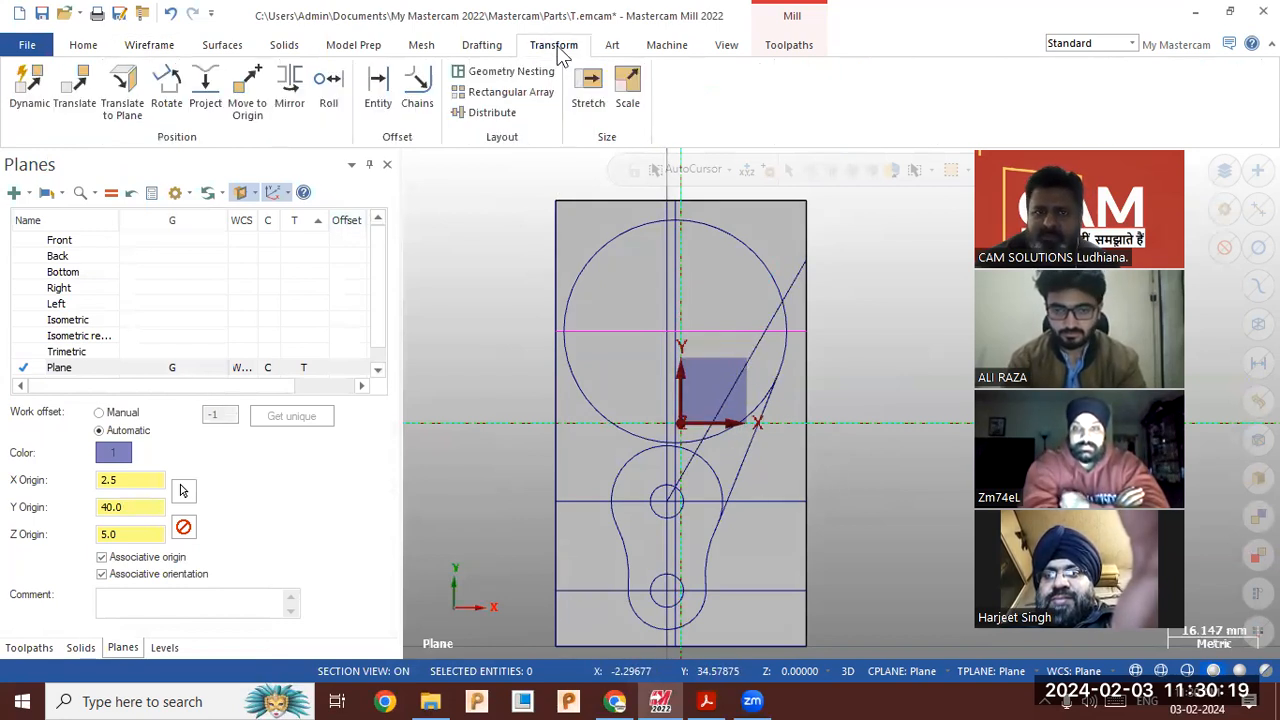
left_click(289, 90)
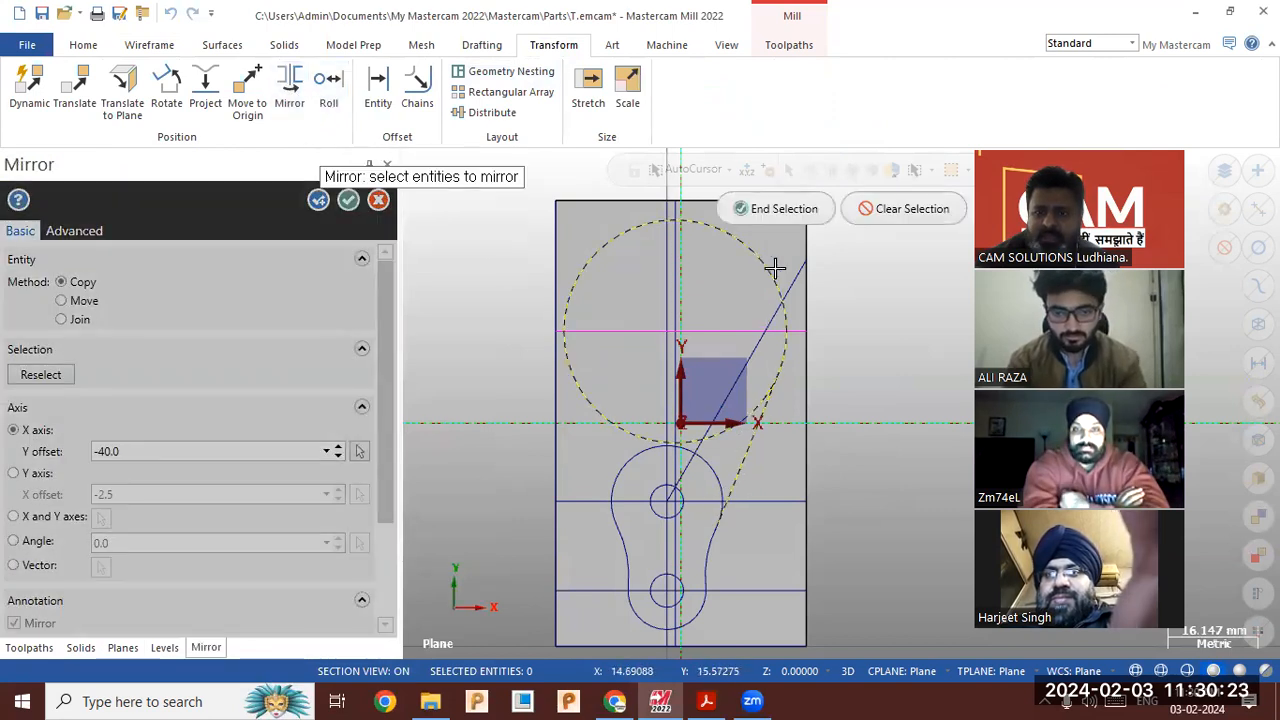
left_click(783, 209)
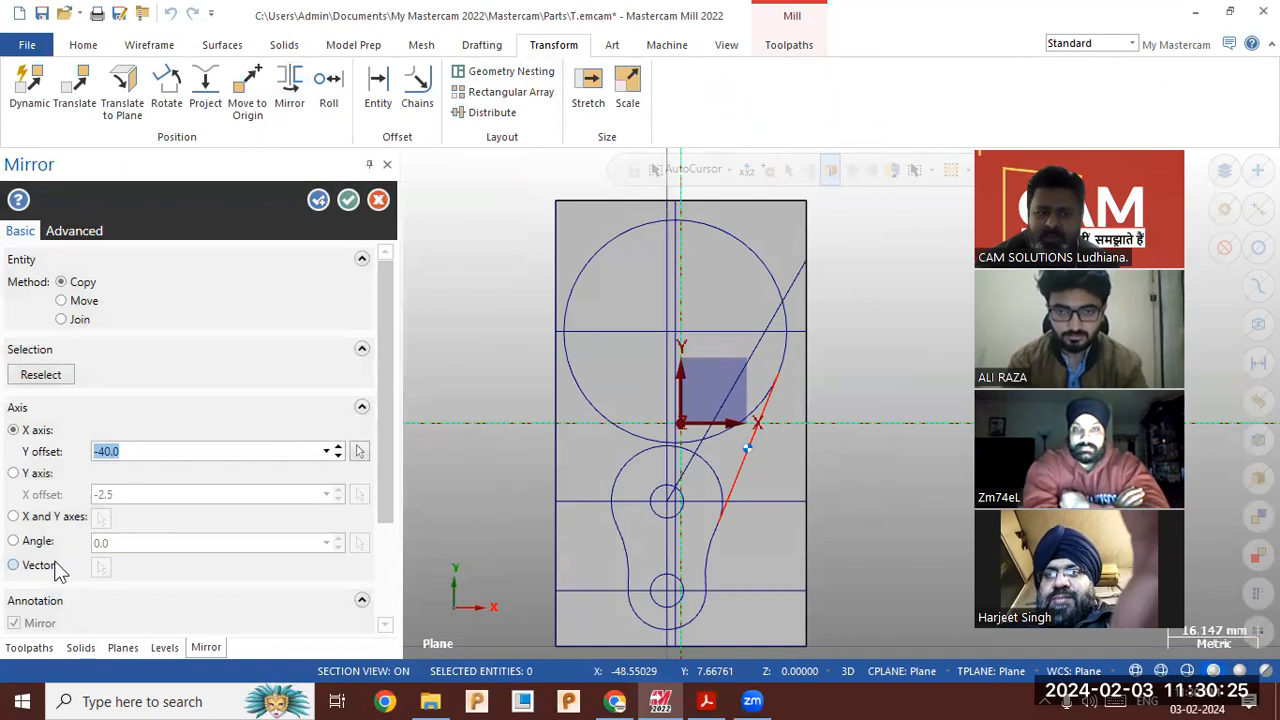
left_click(40, 566)
left_click(100, 567)
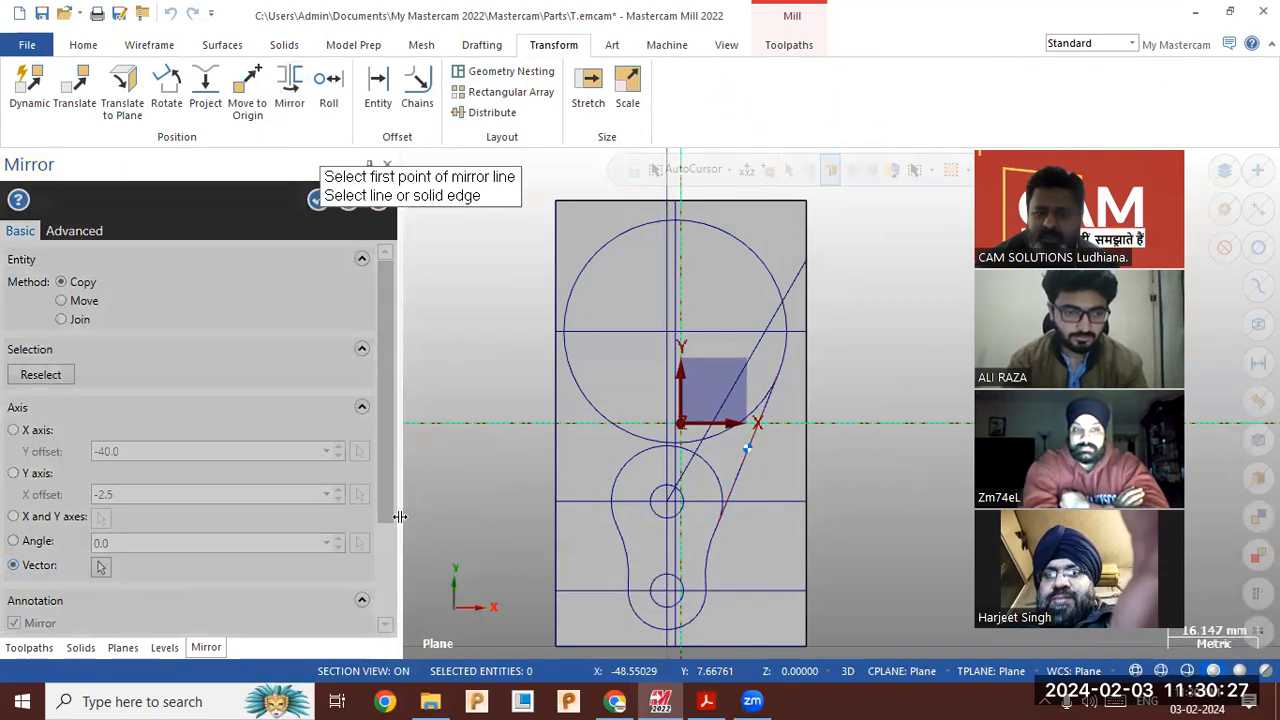
left_click(742, 388)
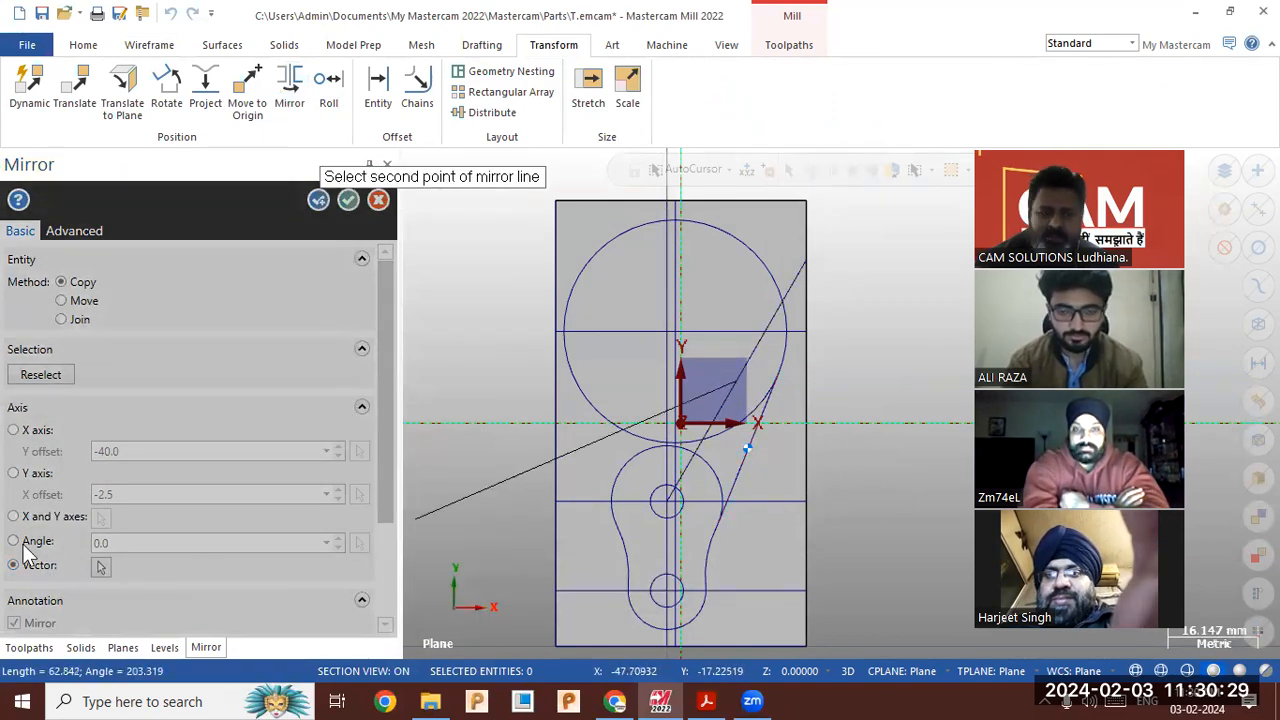
key("Escape")
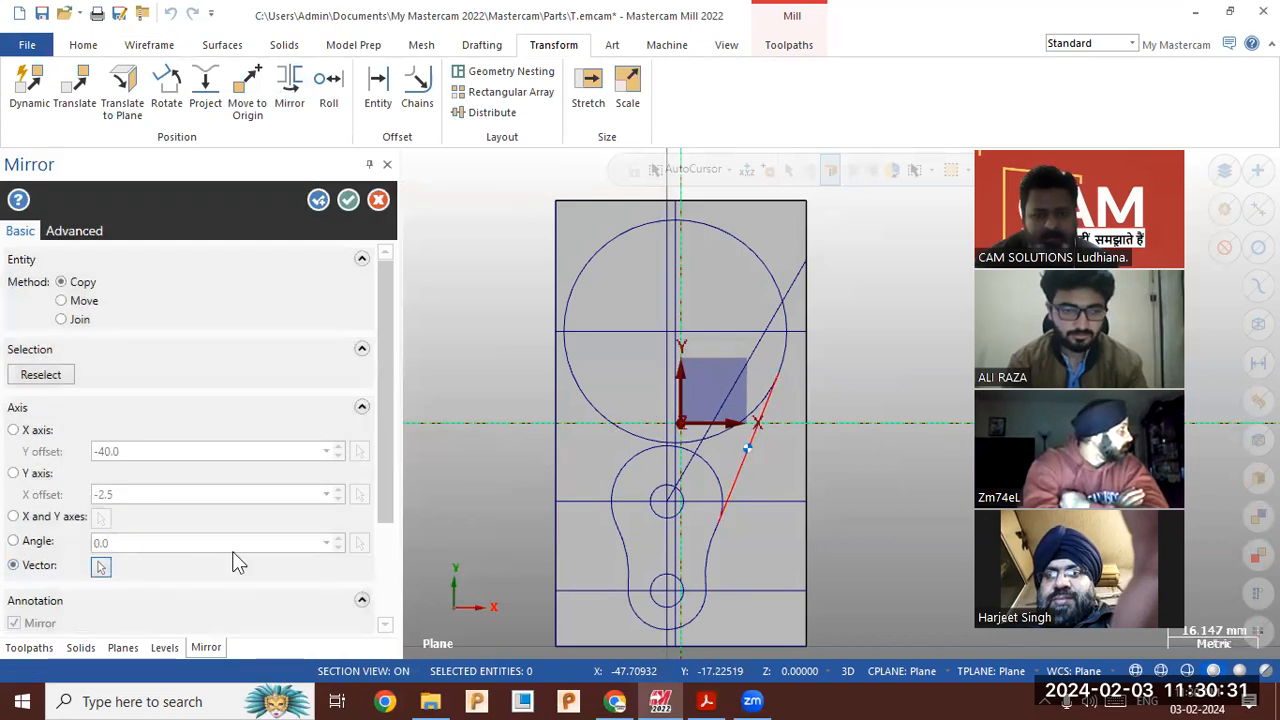
left_click(100, 567)
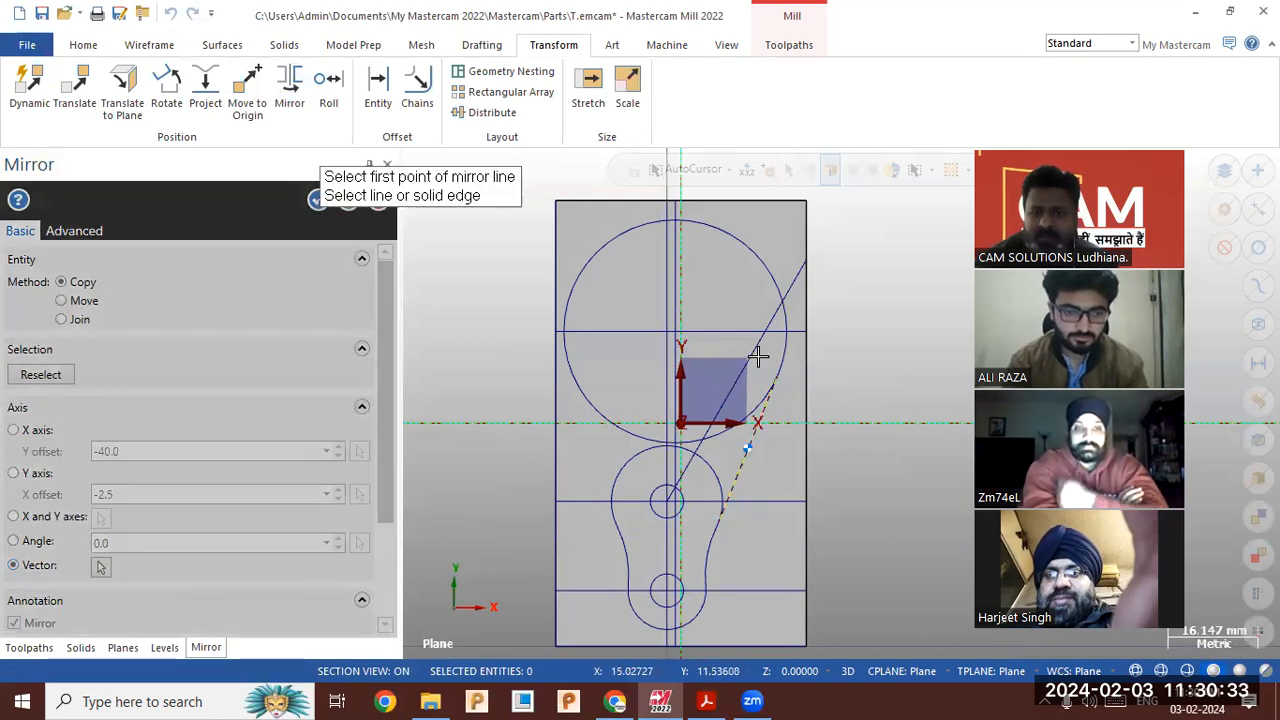
left_click(734, 385)
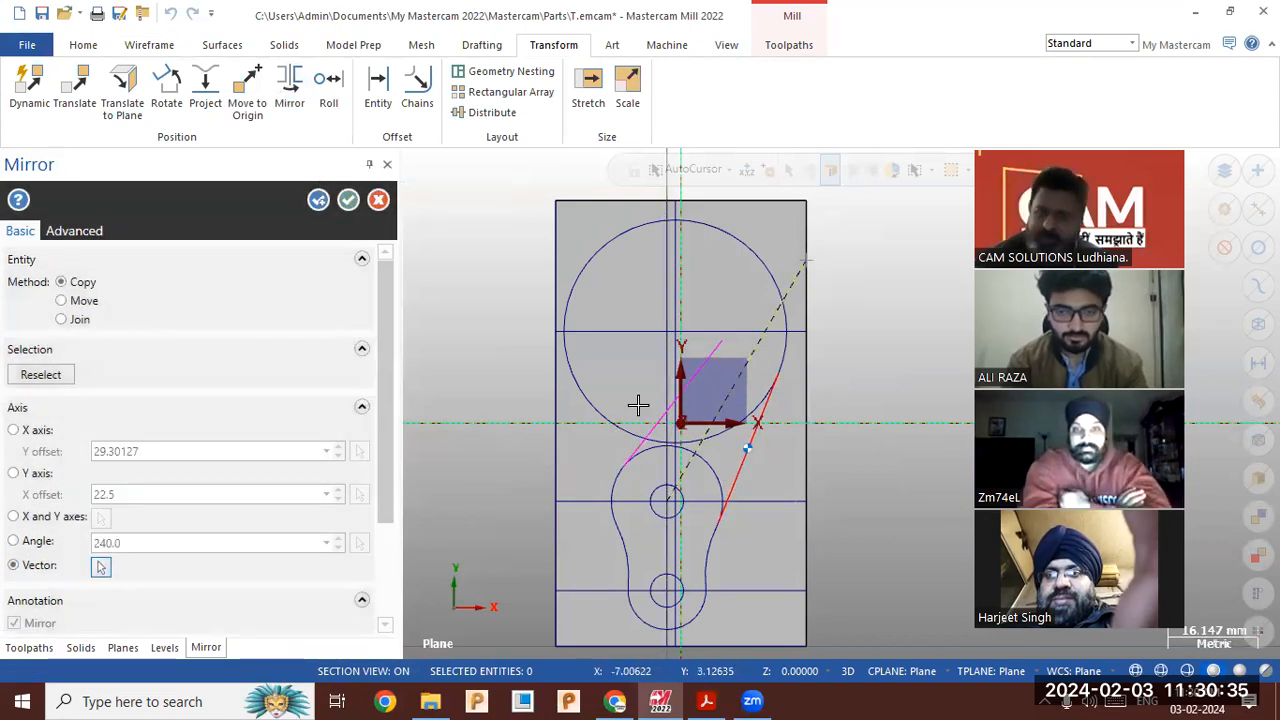
left_click(348, 200)
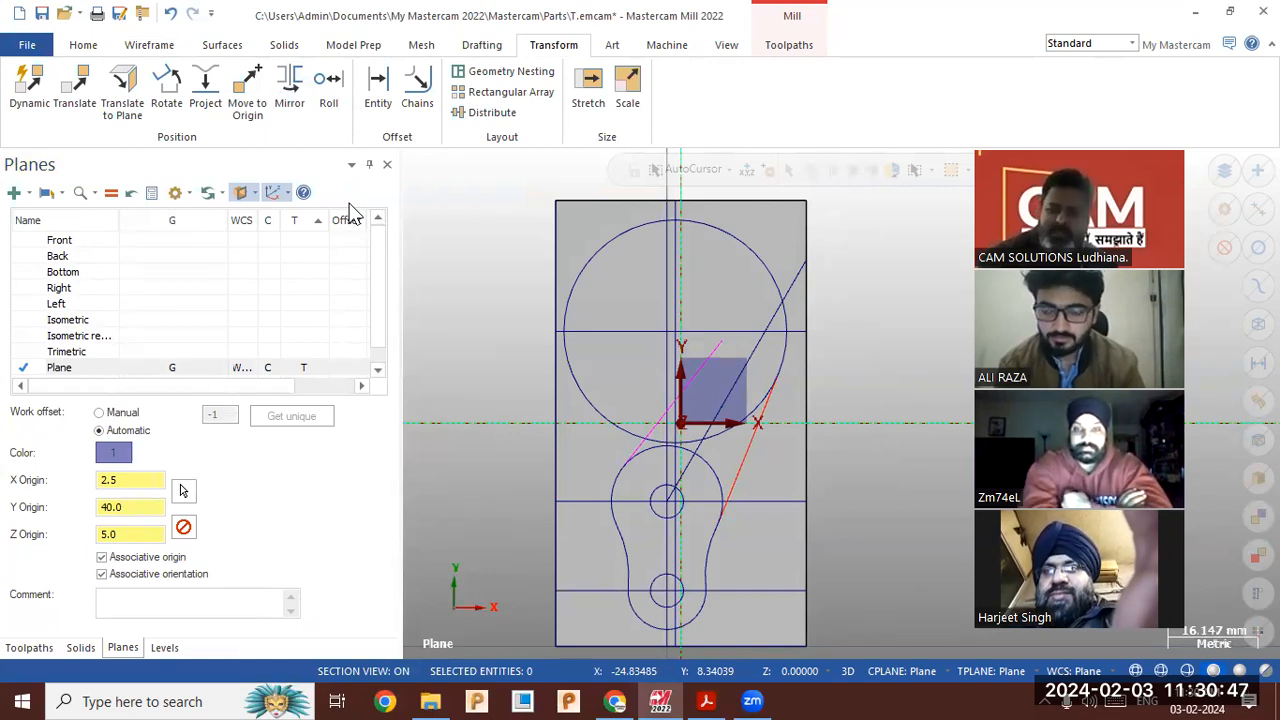
right_click(447, 293)
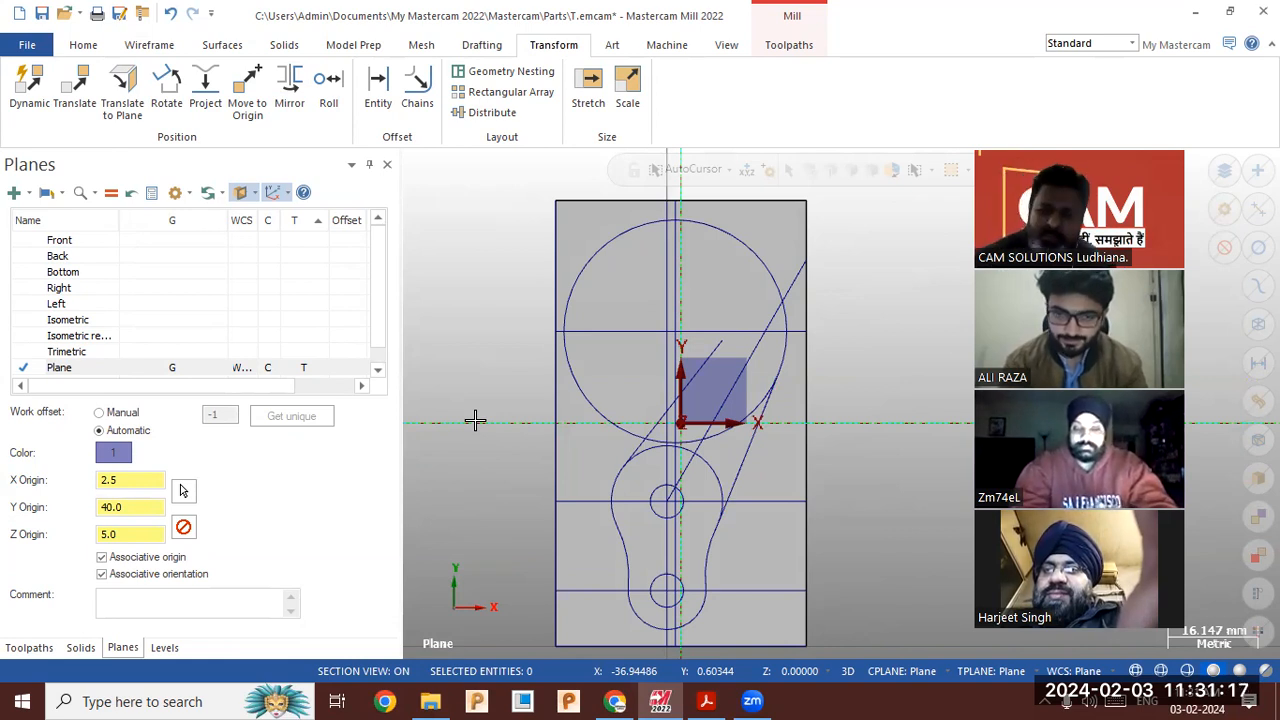
Check the PDF drawing and offset a copy of the hook's vertical centre line by 12.5 mm toward negative X
left_click(706, 701)
mouse_move(684, 700)
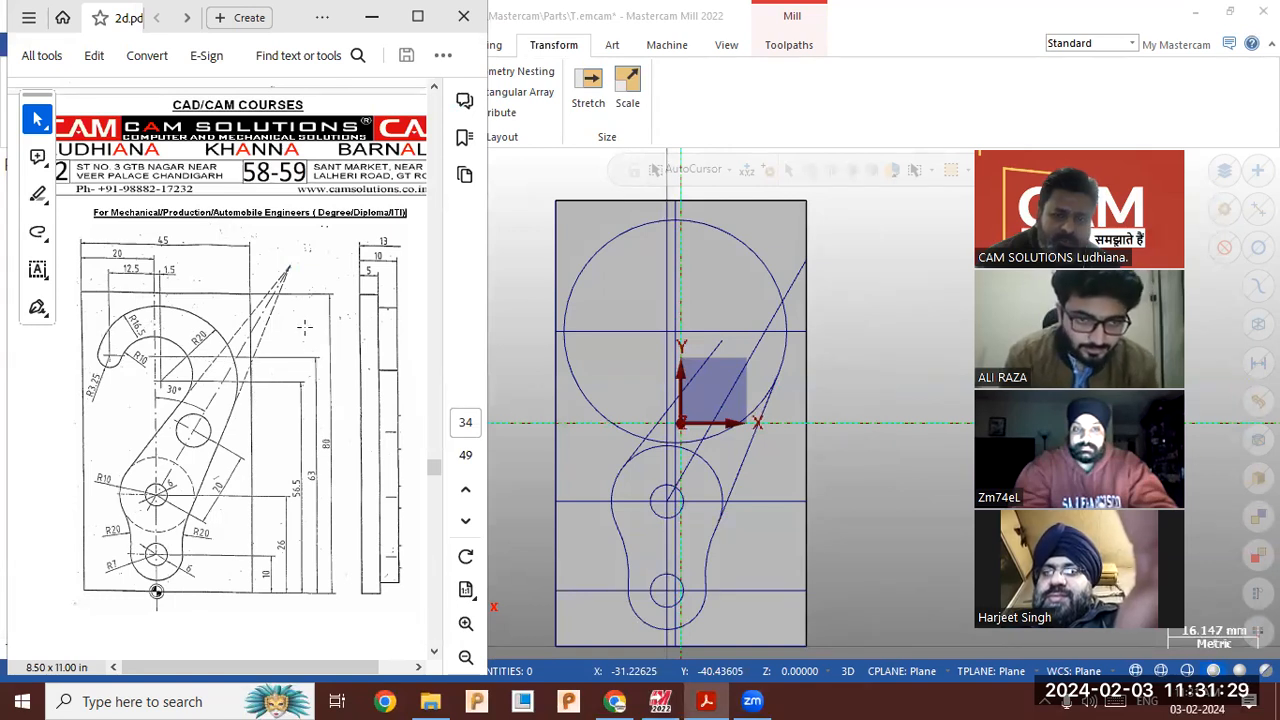
left_click(607, 304)
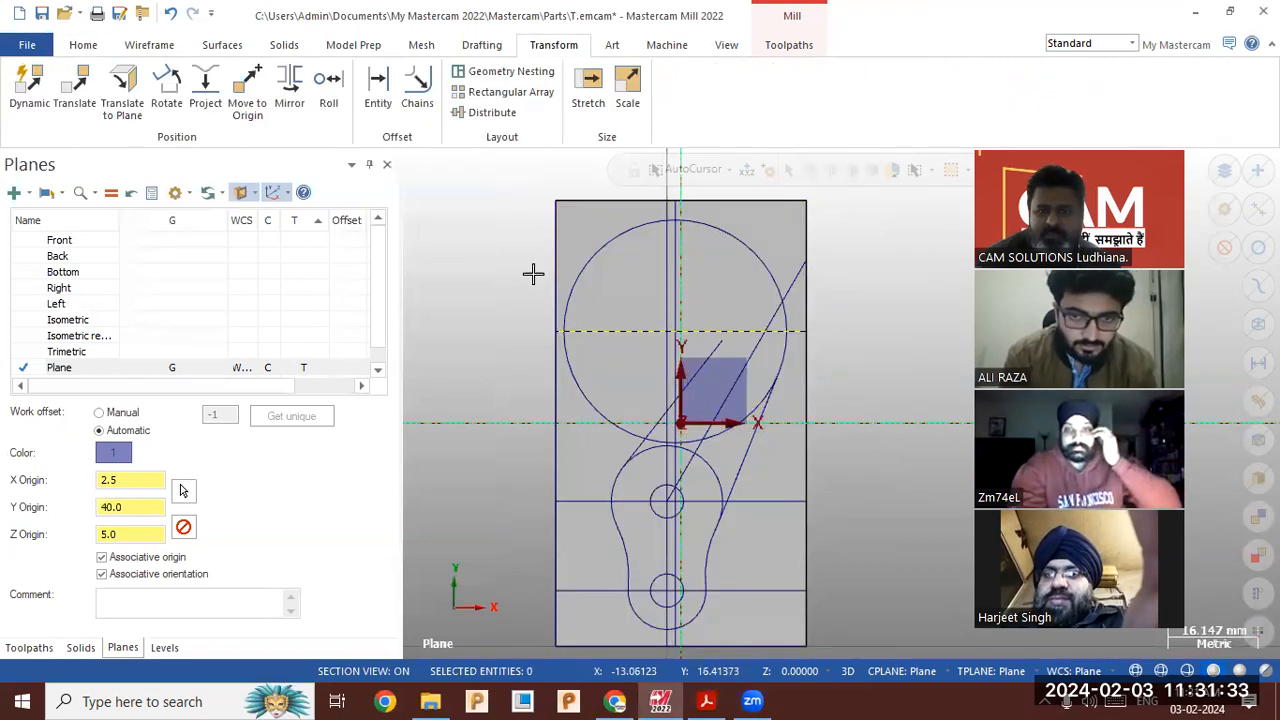
left_click(155, 46)
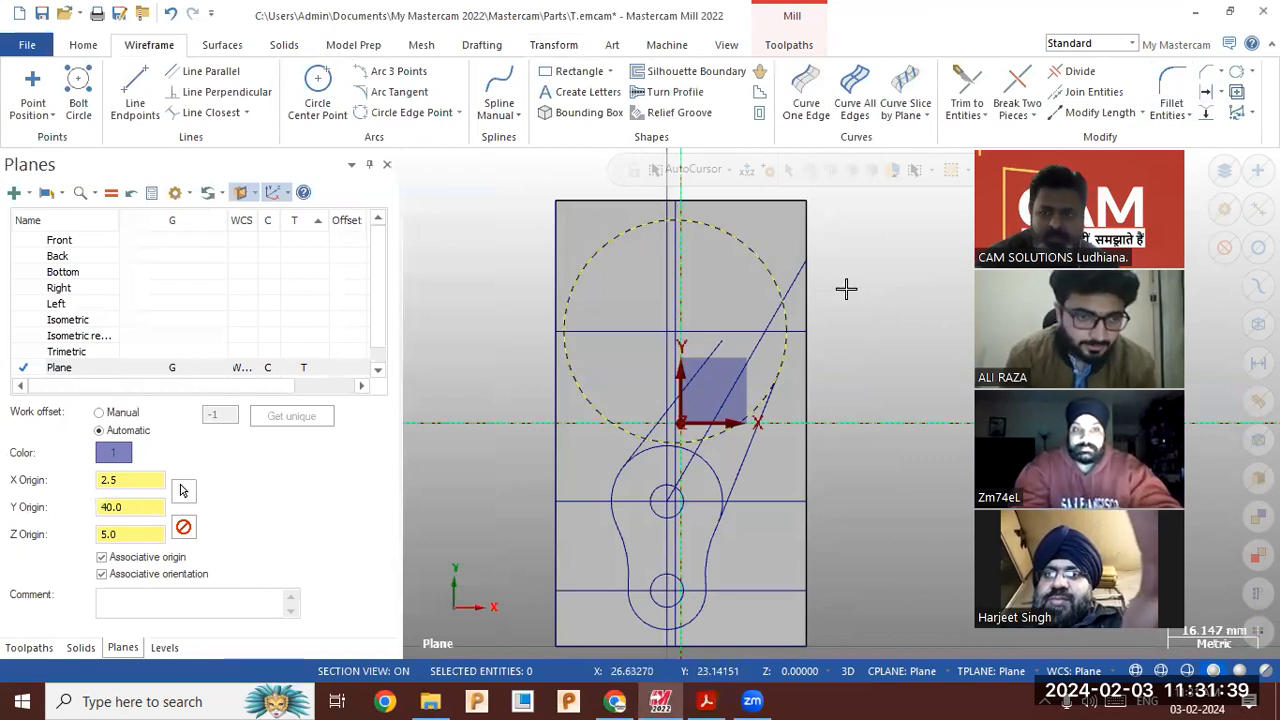
left_click(1206, 98)
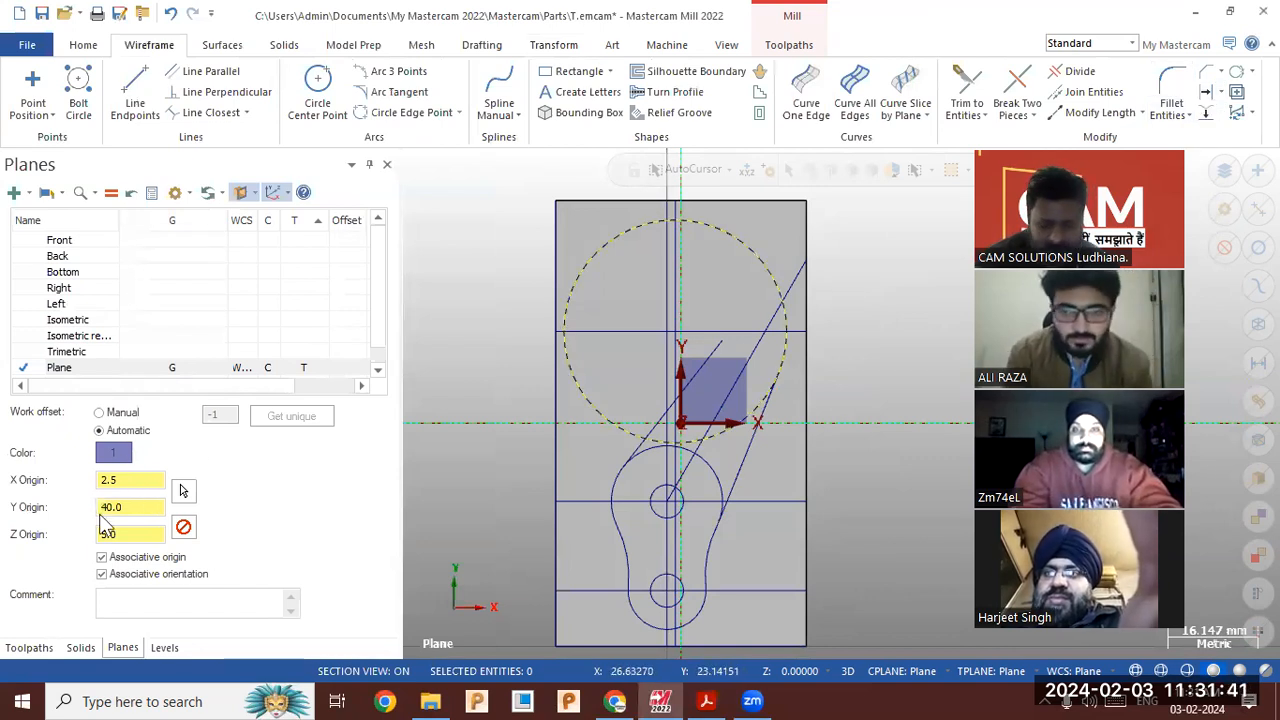
type("12.5")
key("Return")
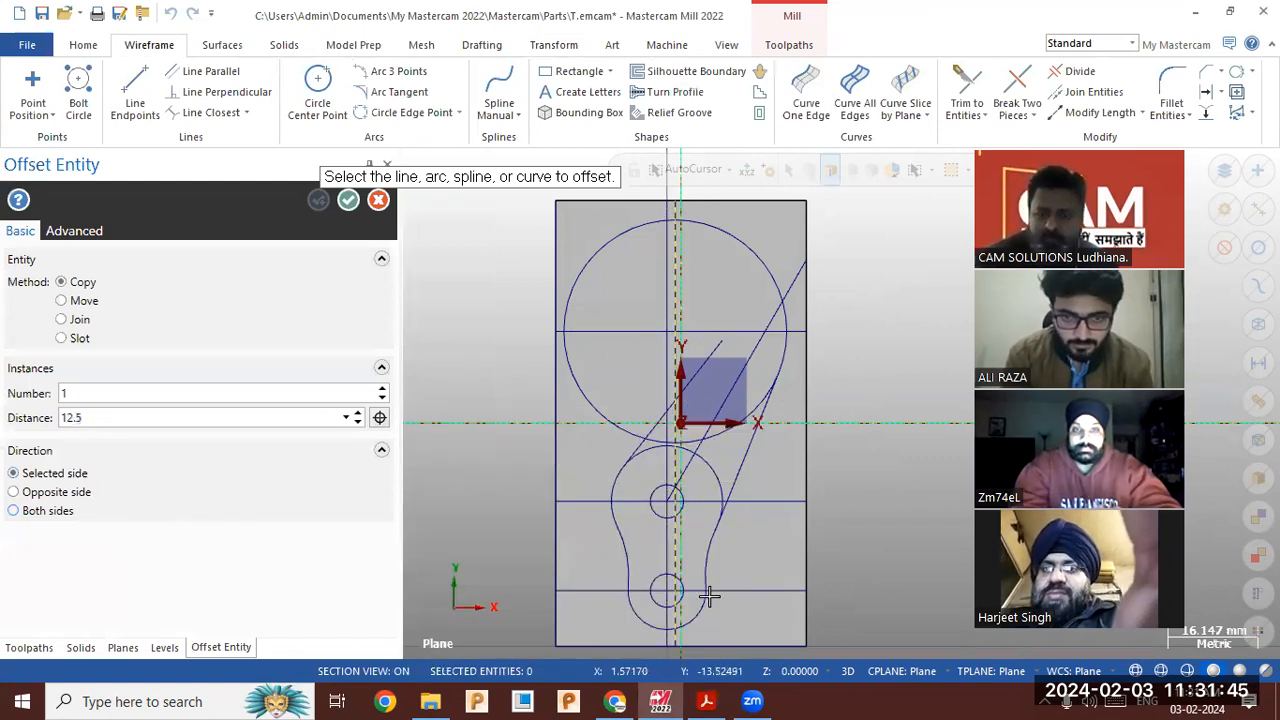
left_click(708, 701)
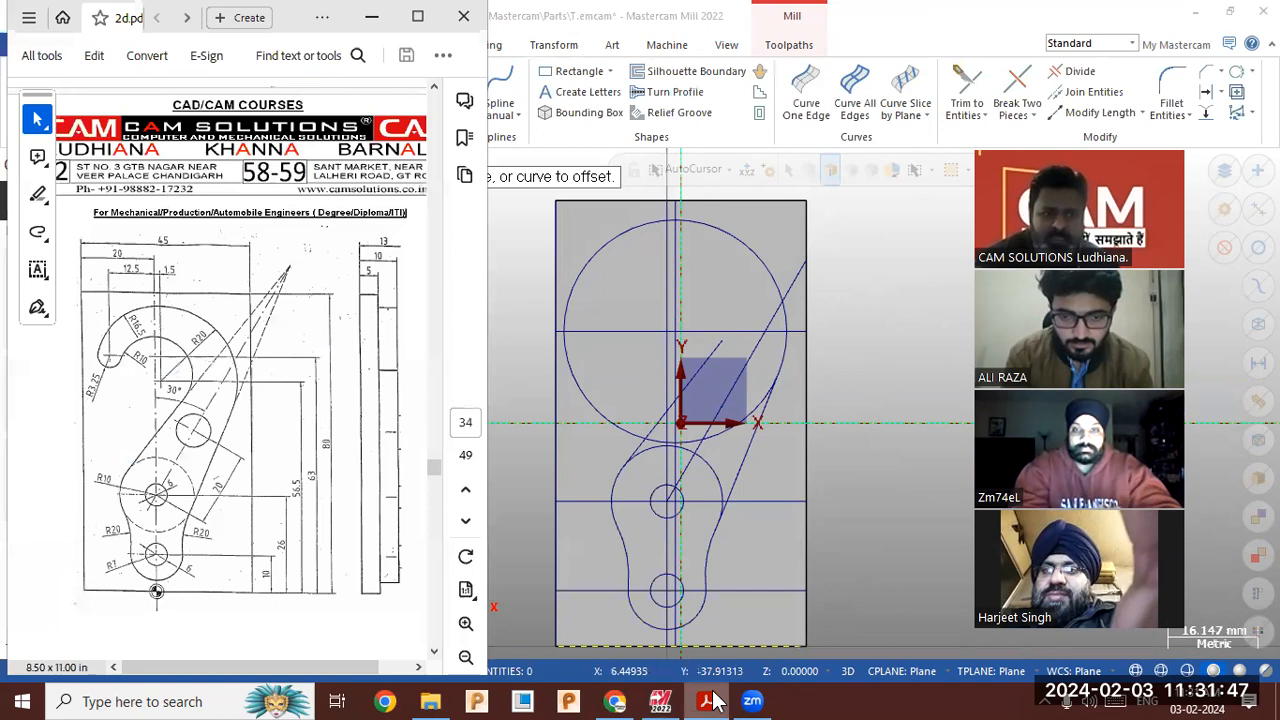
left_click(708, 701)
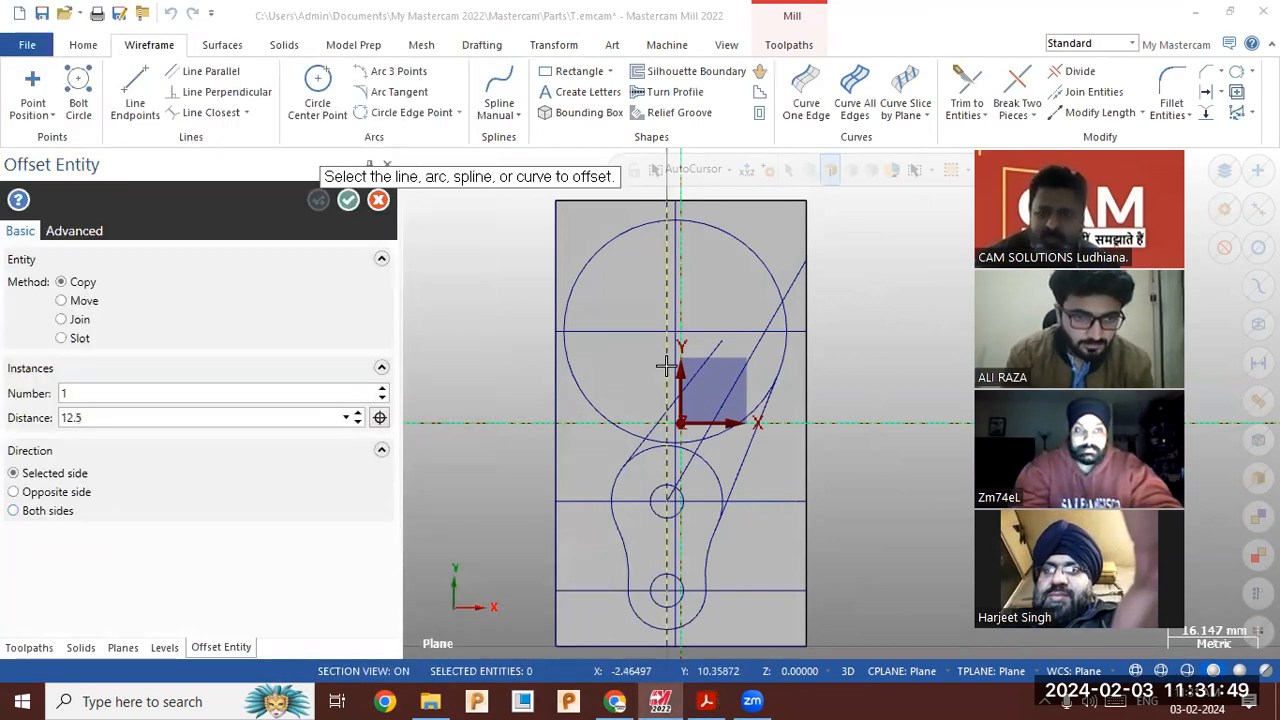
left_click(348, 199)
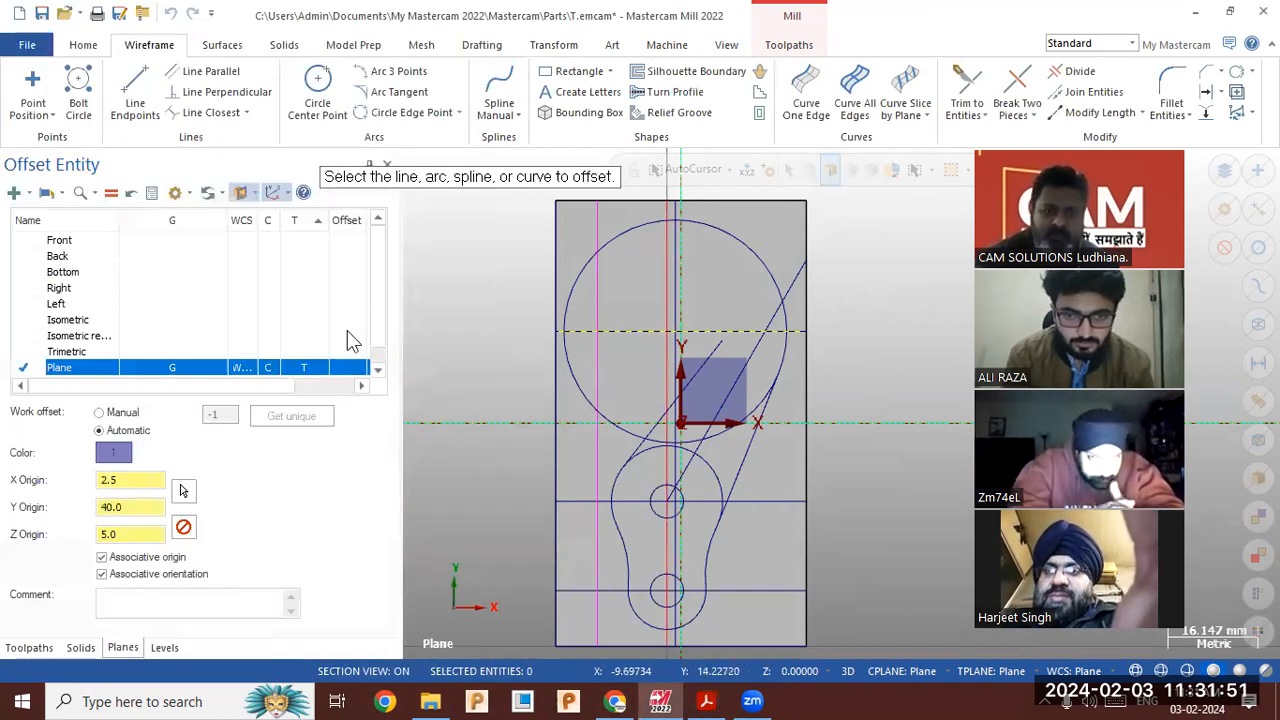
Check the PDF drawing and draw a 3.25 mm radius circle where the 12.5 mm offset line crosses the large circle's horizontal centre line
left_click(703, 701)
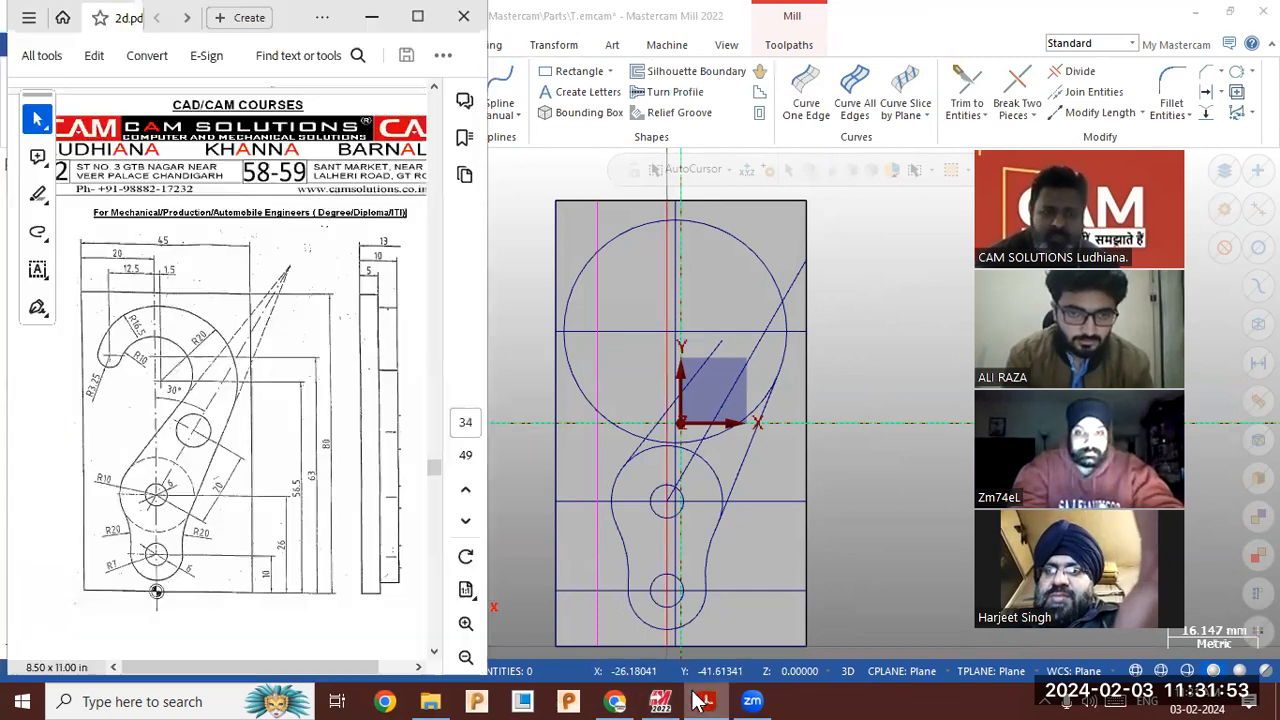
left_click(703, 701)
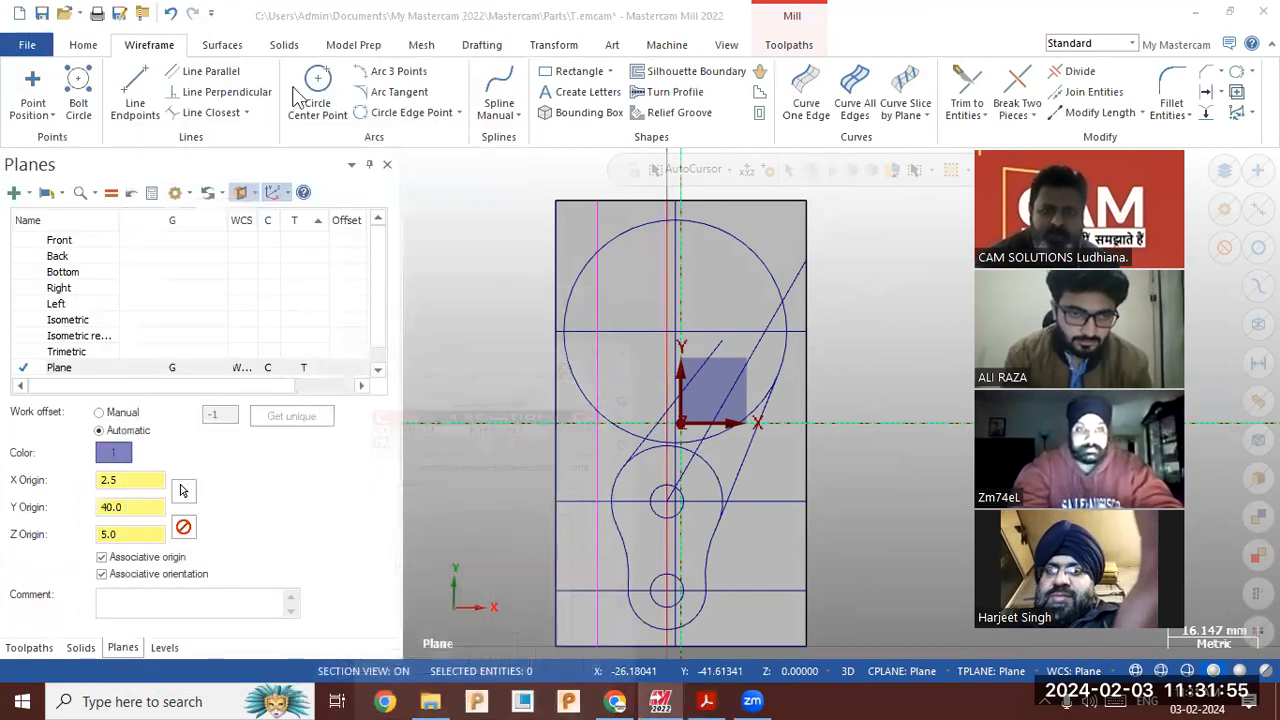
left_click(297, 97)
type("3.25")
key("Return")
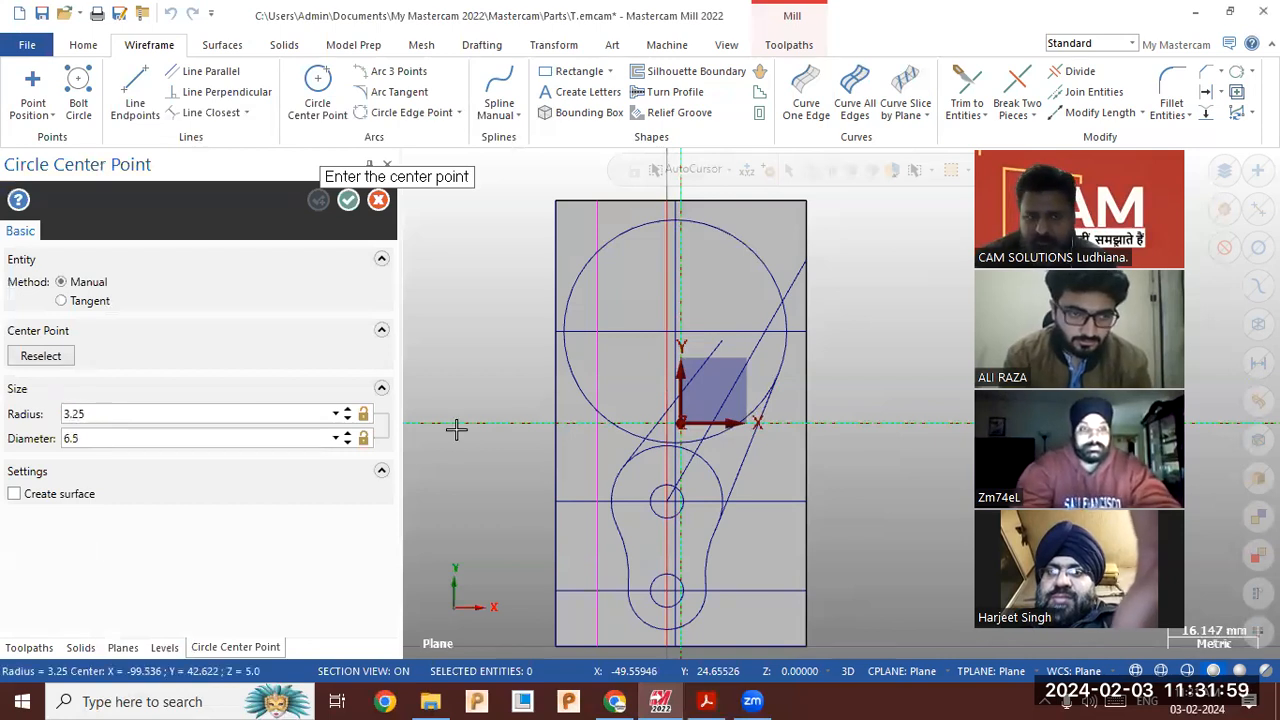
left_click(597, 331)
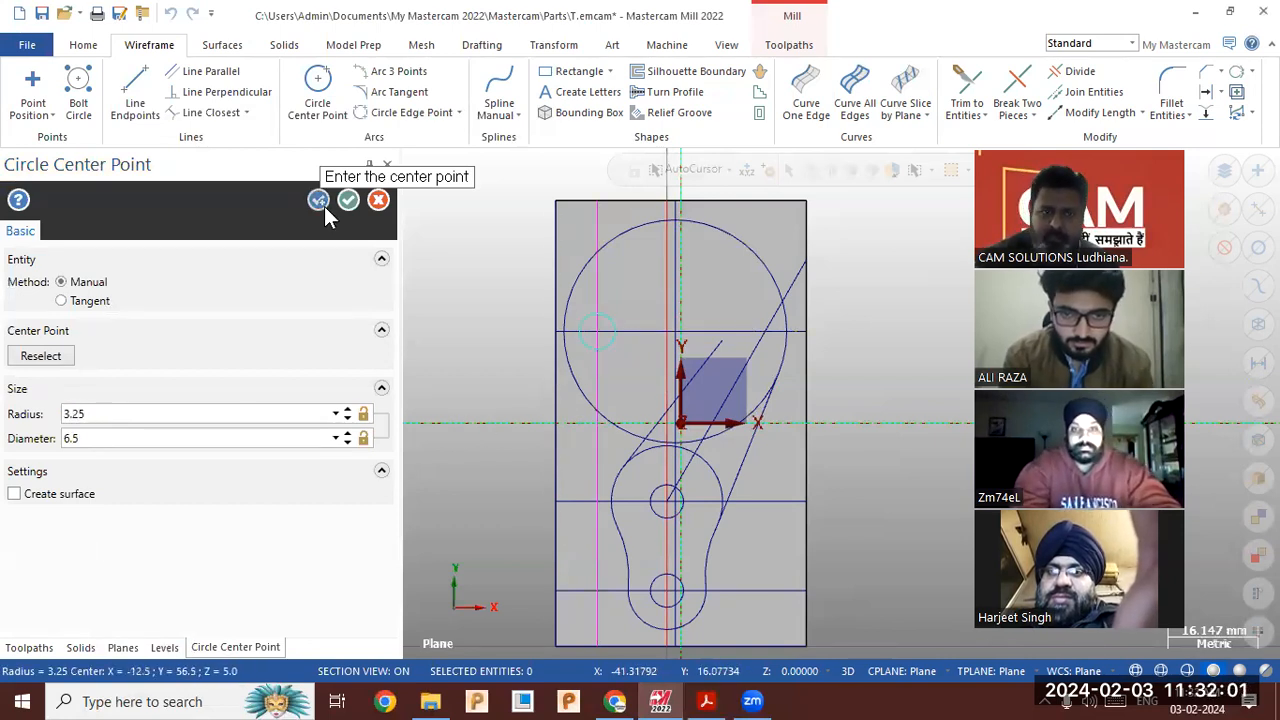
left_click(347, 200)
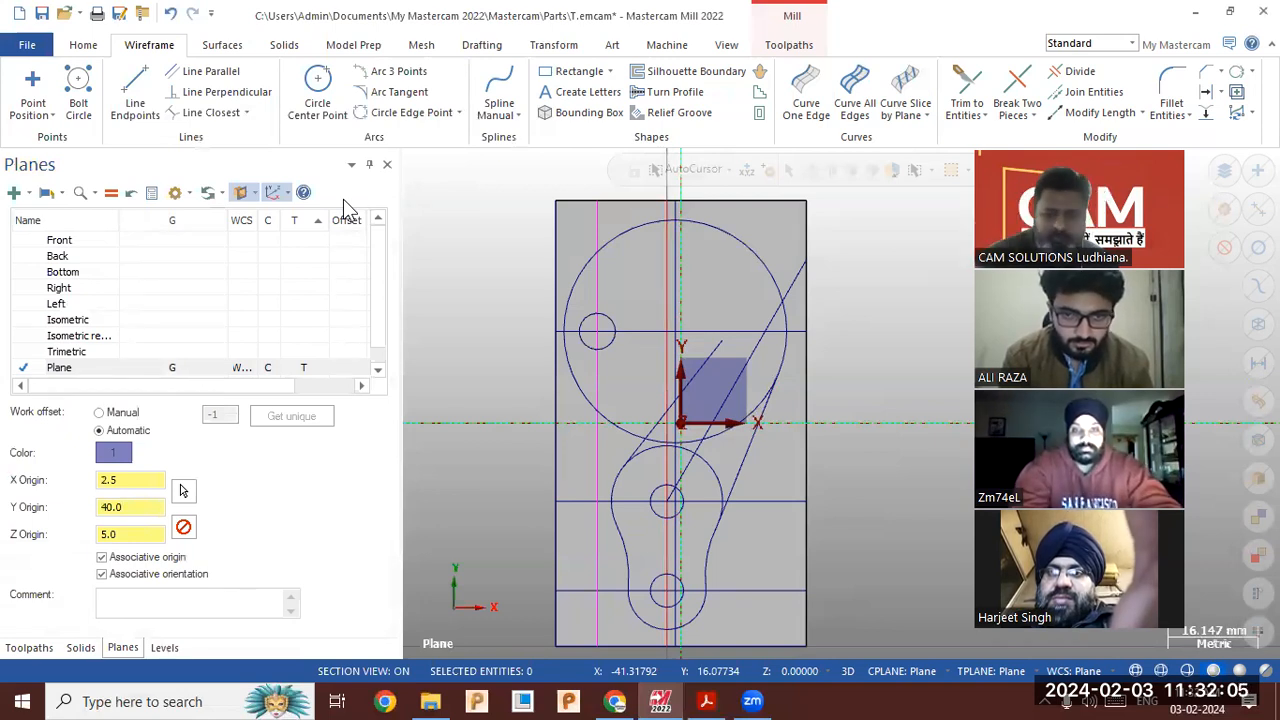
Check the PDF drawing and draw a 16.5 mm radius arc tangent to the 3.25 mm radius circle and the large circle, keeping the upper arc
left_click(706, 701)
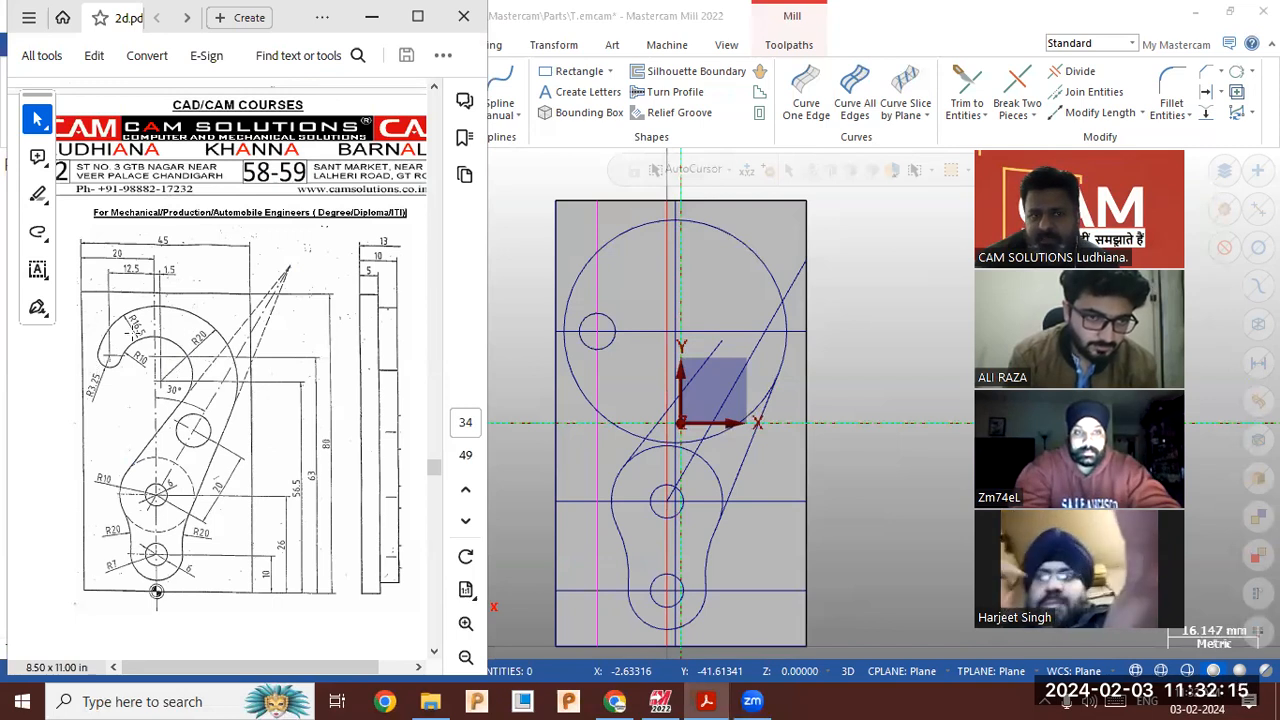
left_click(371, 16)
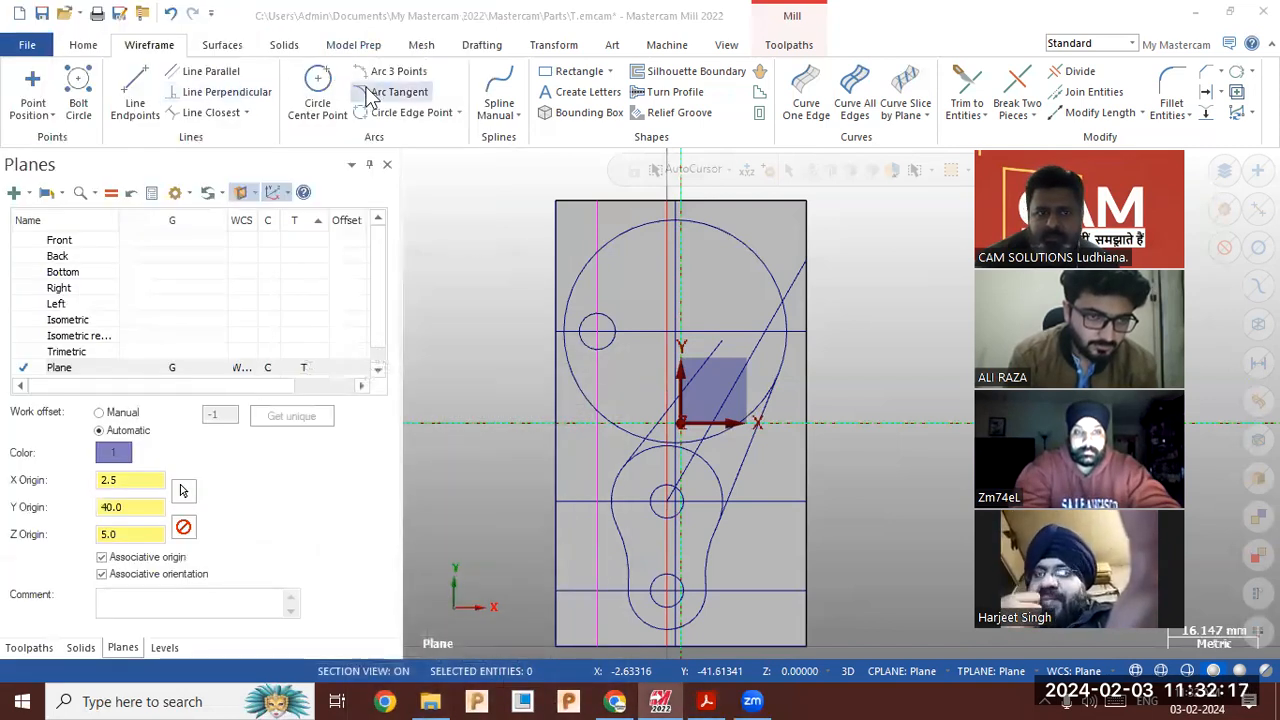
left_click(409, 92)
double_click(145, 344)
type("16.5")
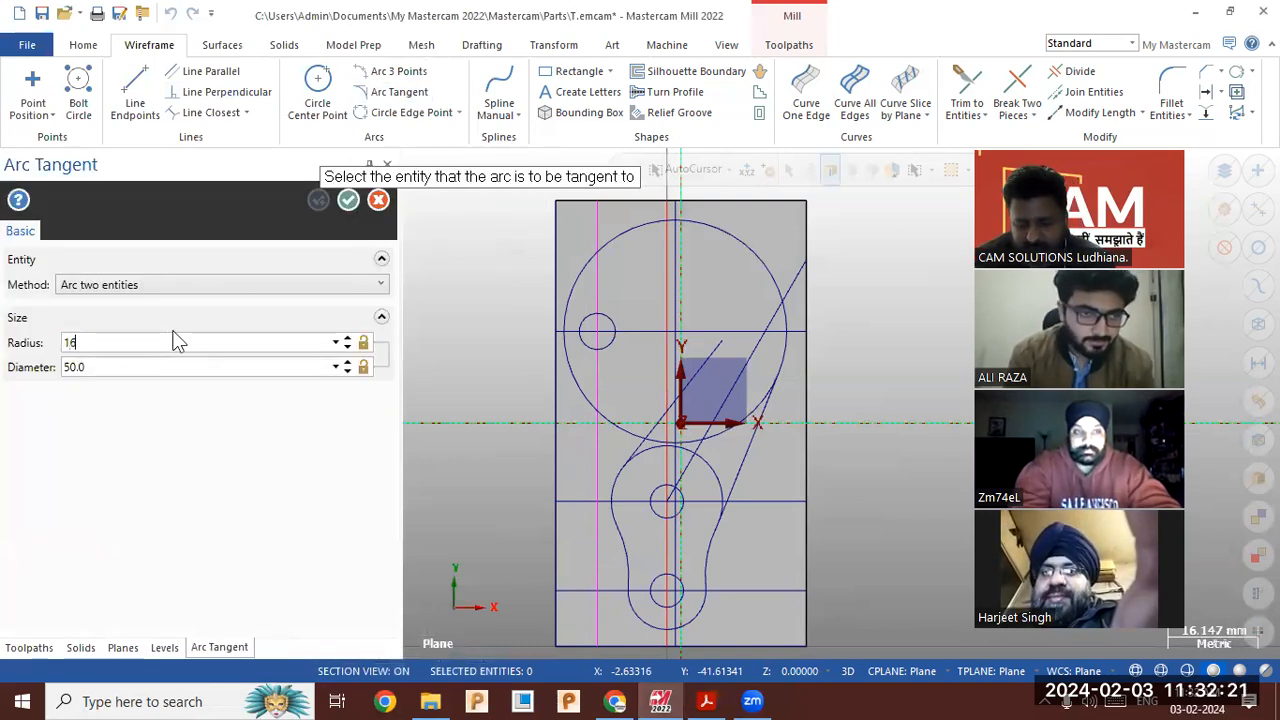
left_click(585, 318)
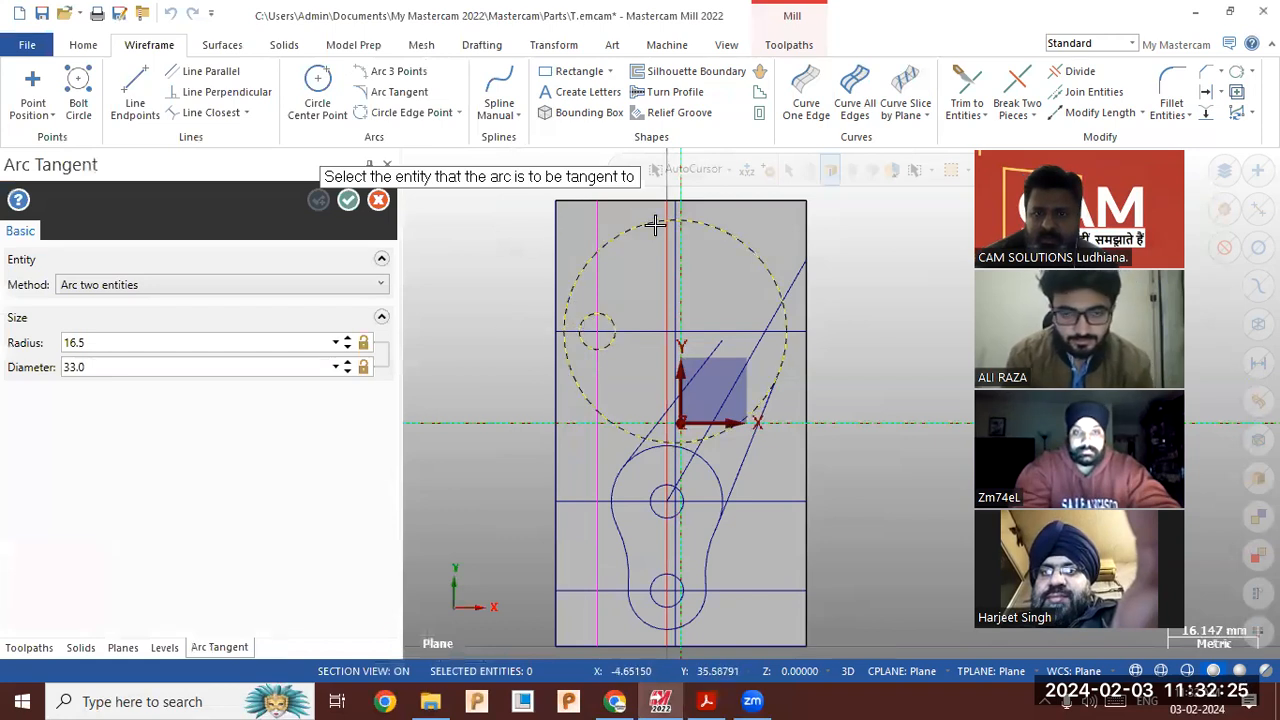
left_click(655, 225)
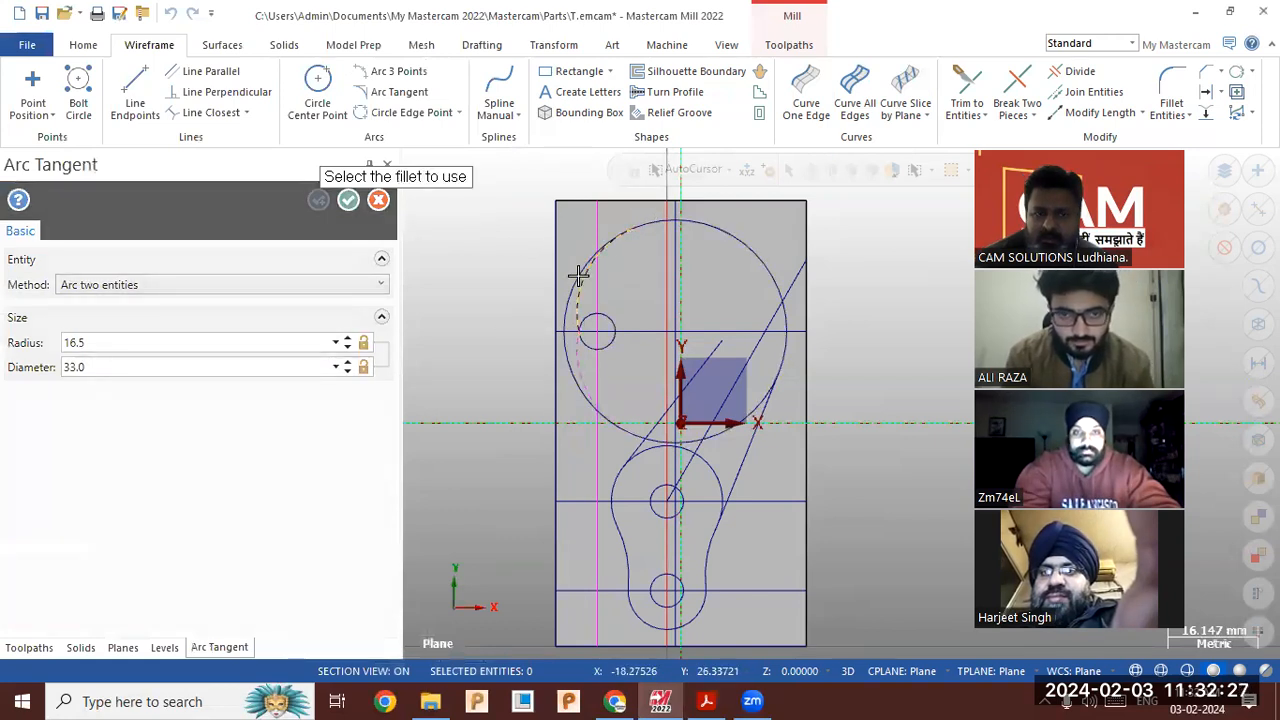
left_click(579, 276)
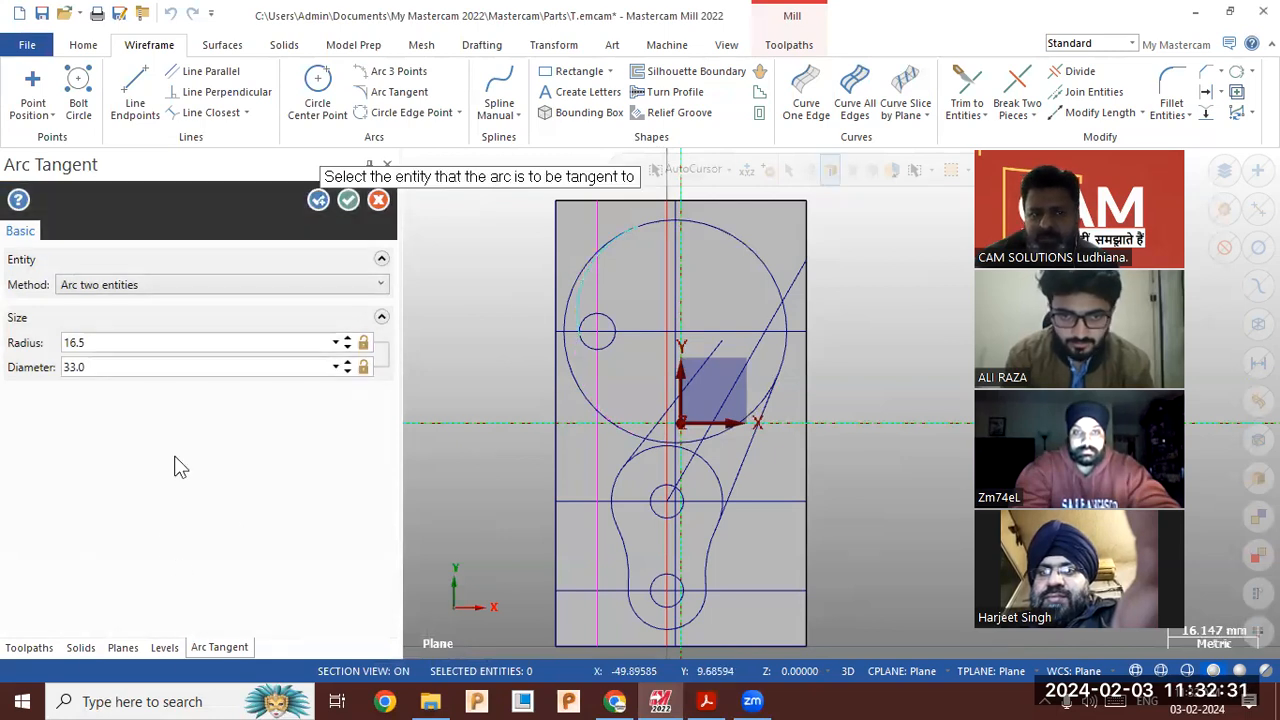
left_click(349, 201)
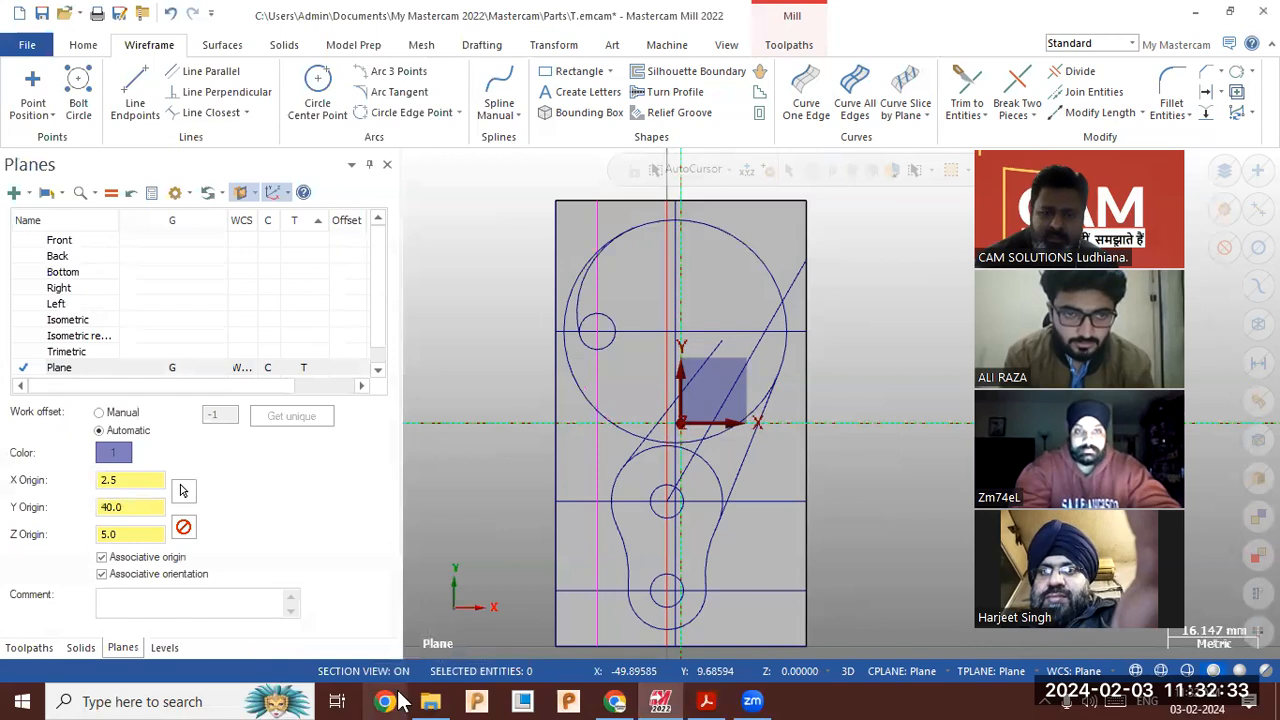
Check the PDF drawing and try offsetting a copy of the plate's bottom edge by 63 mm toward positive Y
left_click(703, 703)
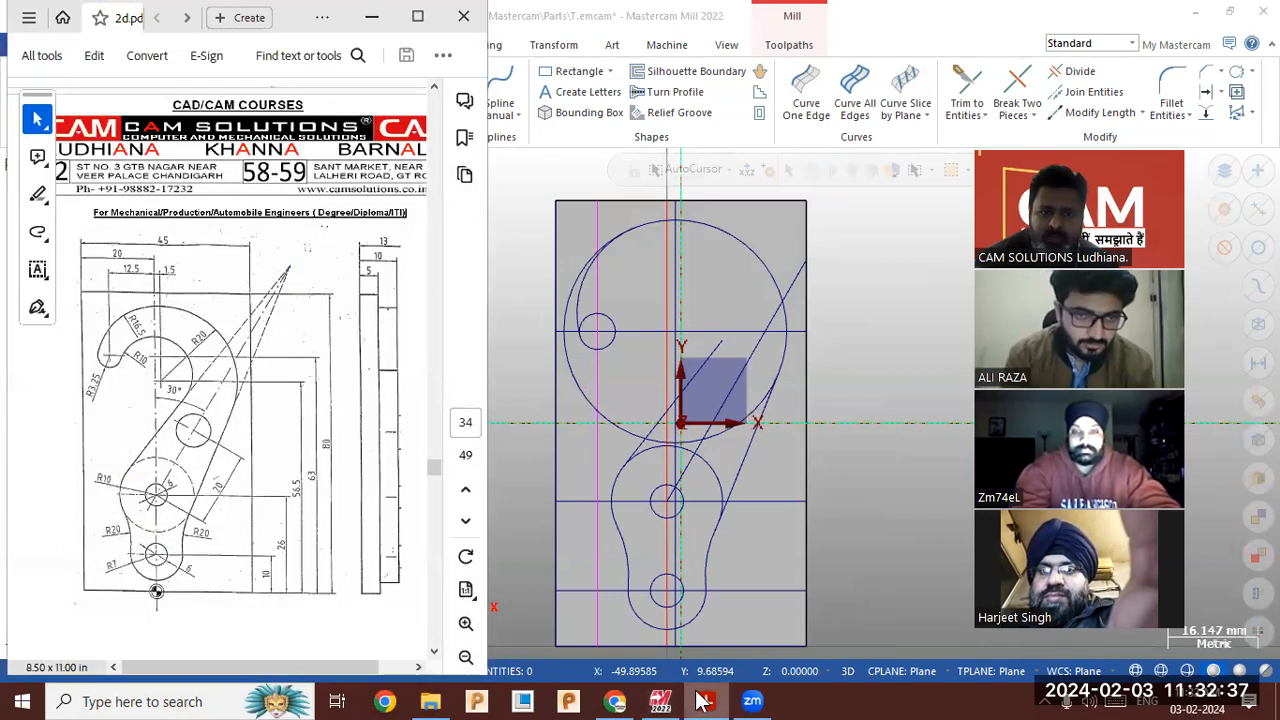
left_click(703, 703)
left_click(703, 703)
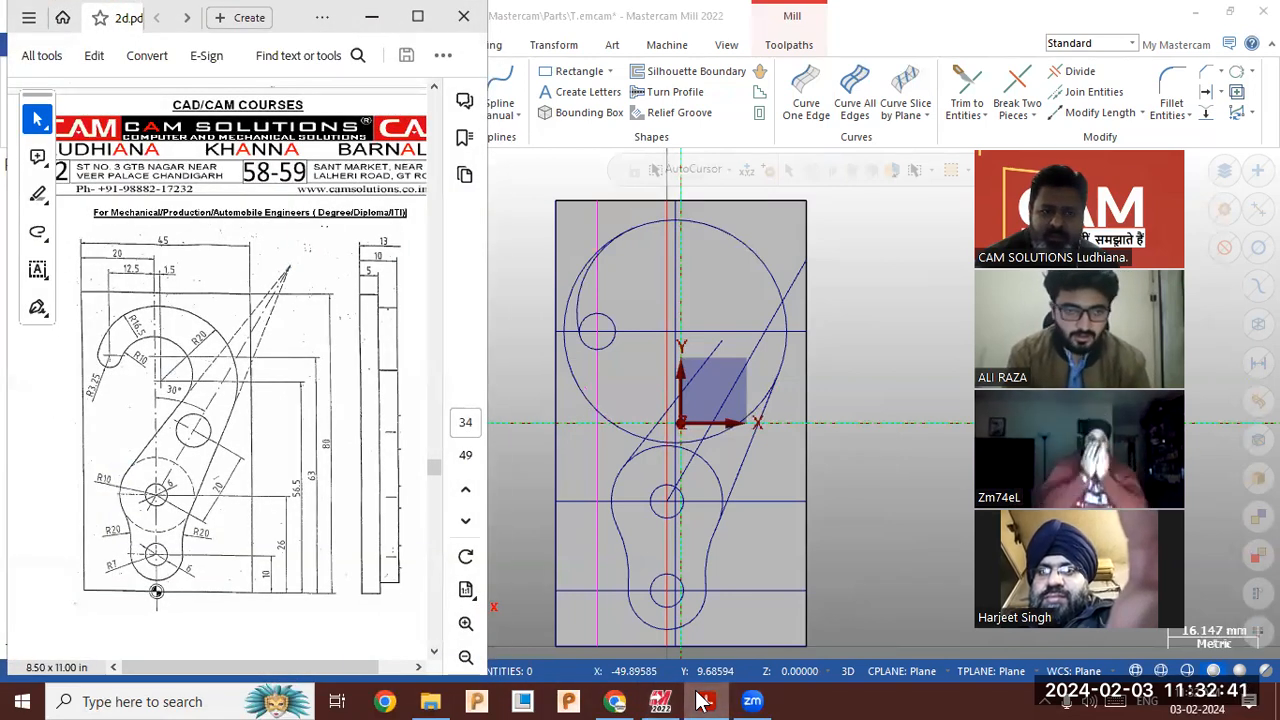
left_click(703, 703)
left_click(1206, 92)
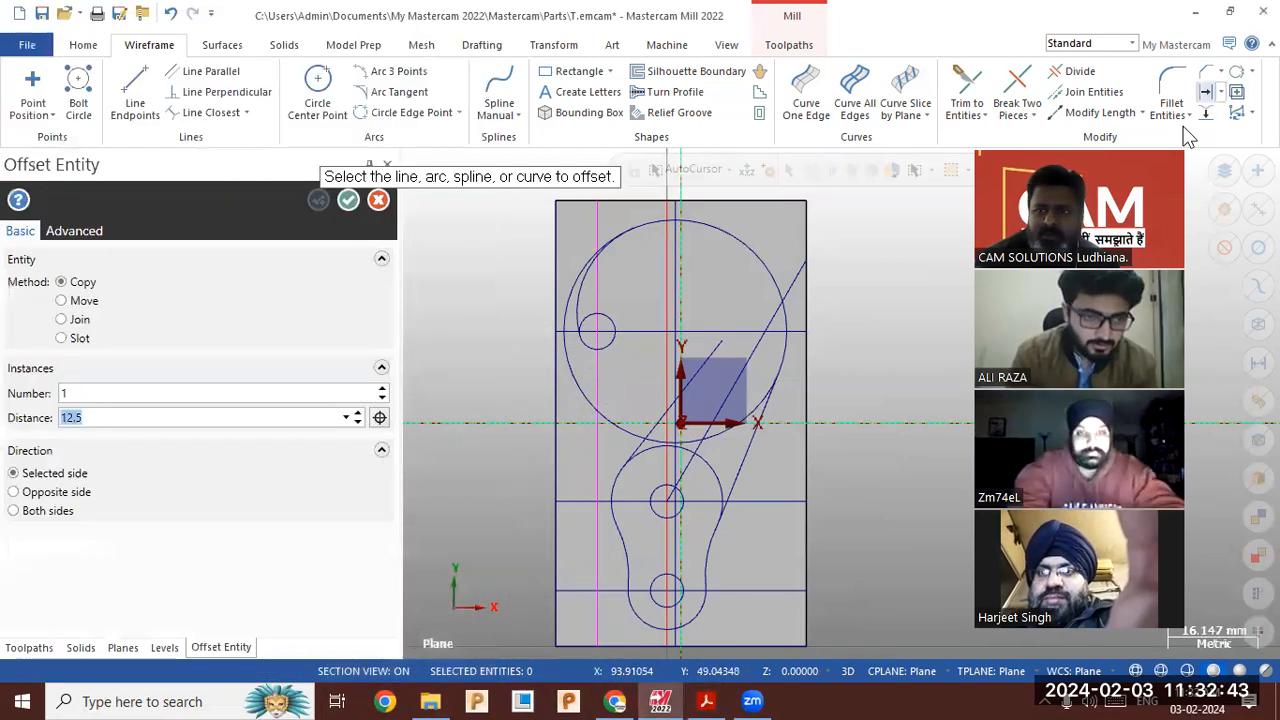
type("63")
key("Return")
left_click(757, 645)
left_click(766, 568)
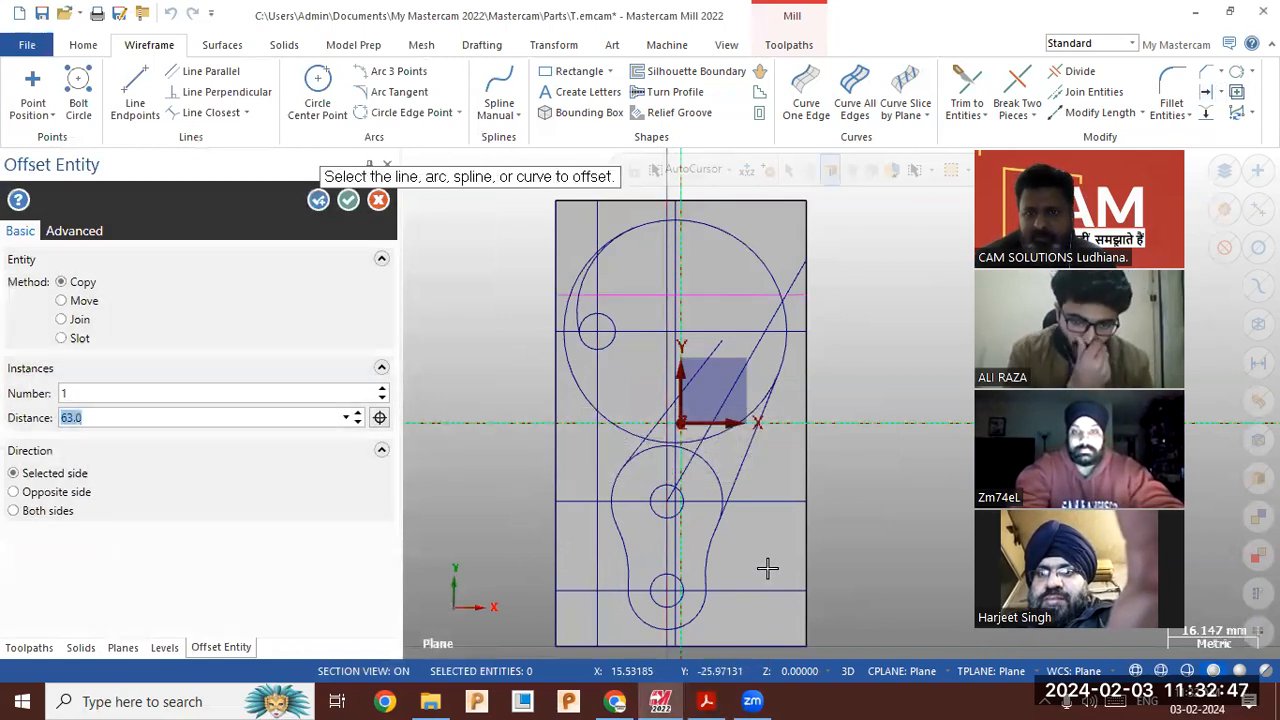
key("Escape")
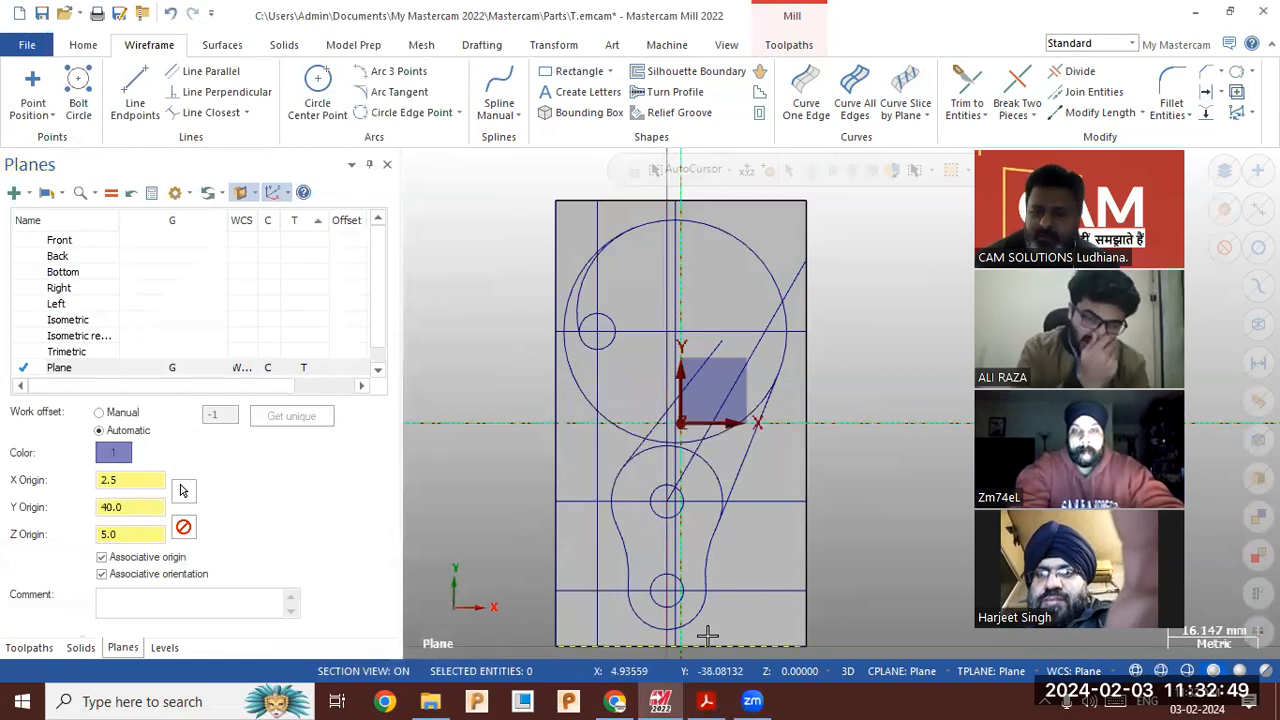
Offset a copy of the plate's bottom edge by 63 mm toward positive Y and accept the line
left_click(738, 638)
left_click(745, 591)
key("Escape")
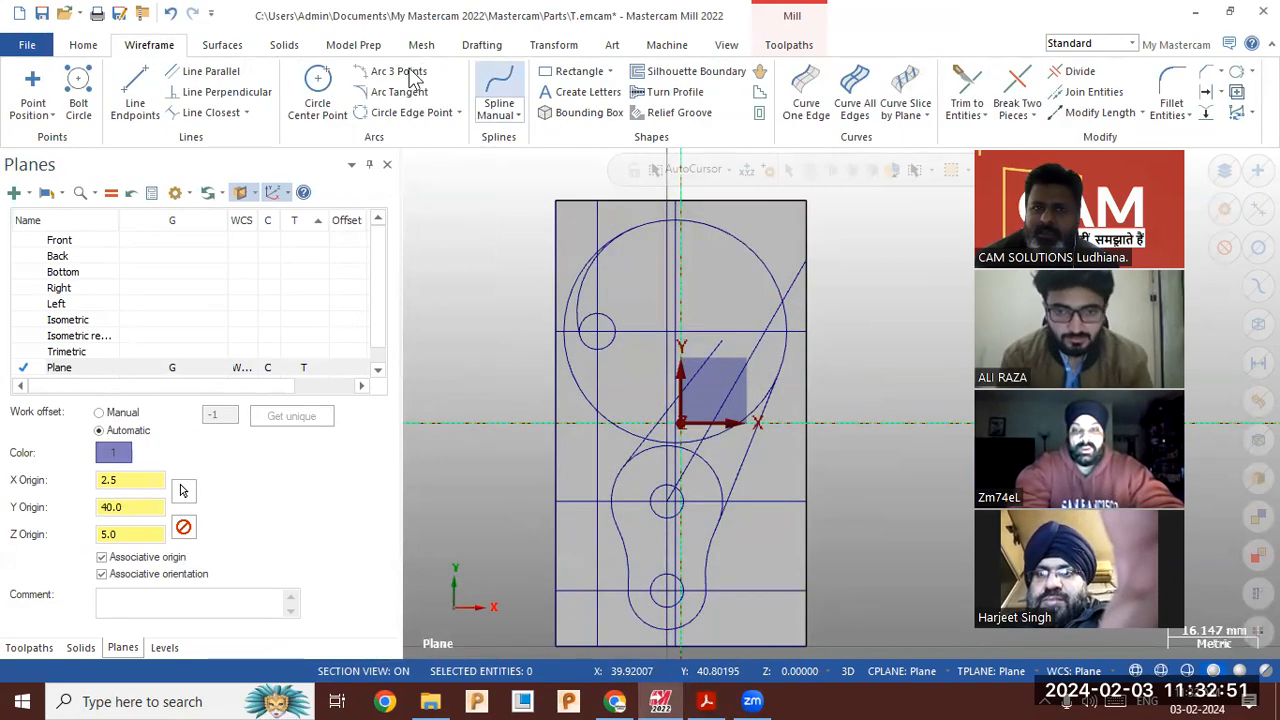
left_click(1206, 91)
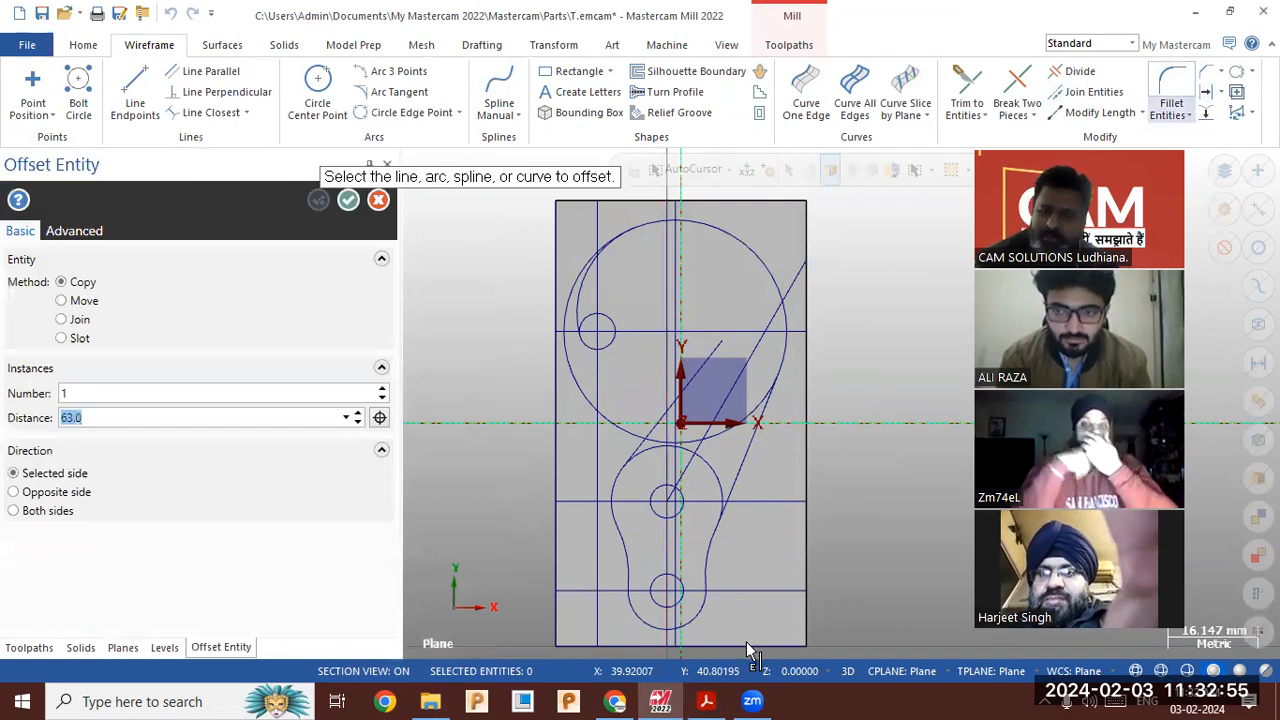
left_click(746, 642)
left_click(771, 594)
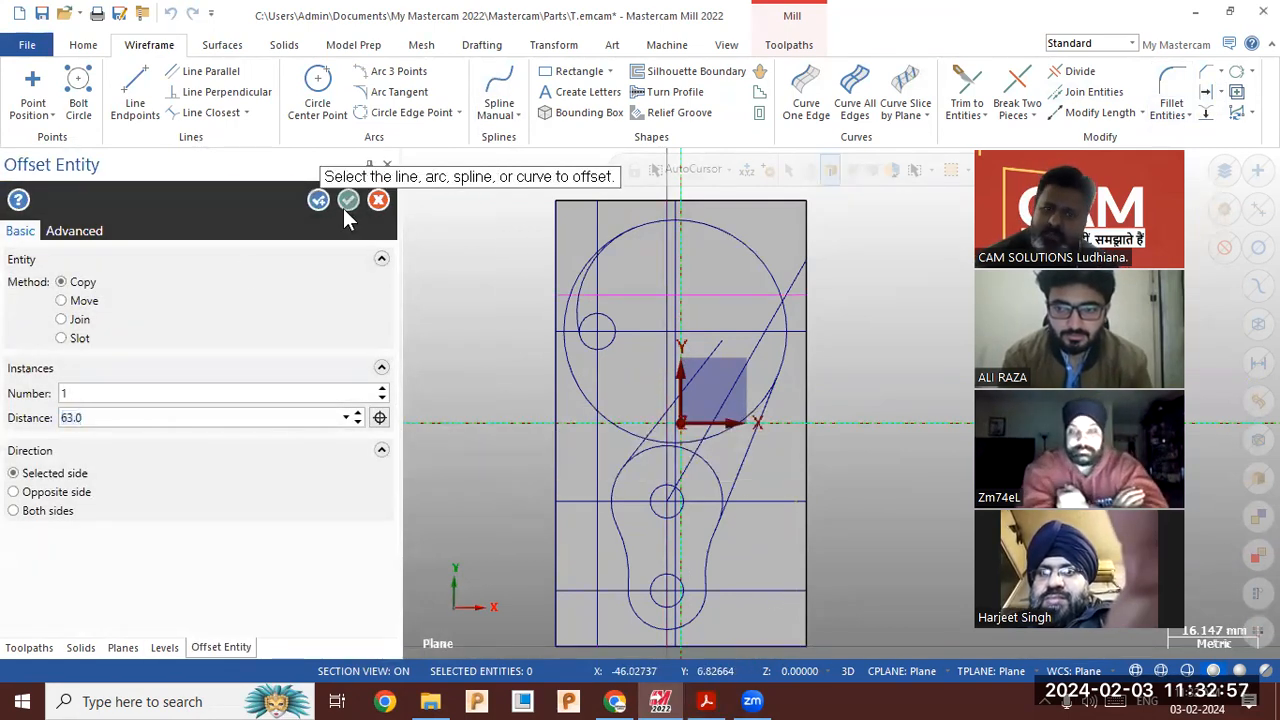
left_click(348, 200)
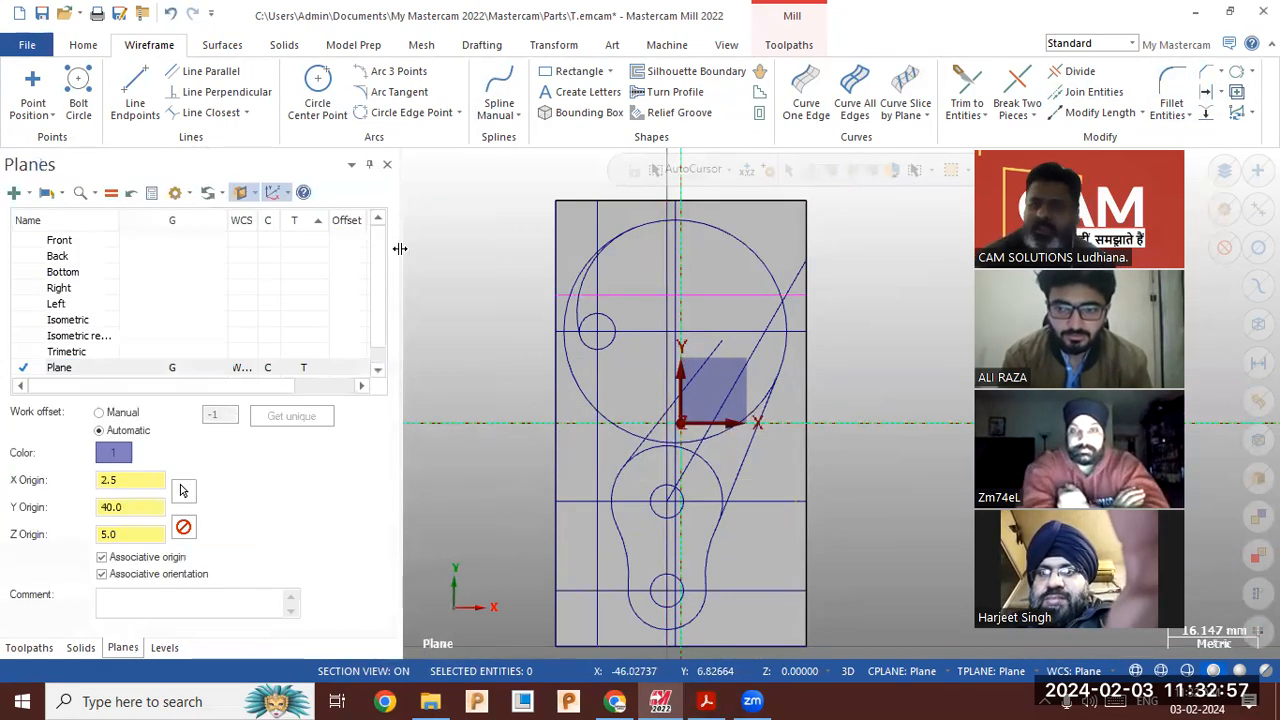
Delete the 16.5 mm radius tangent arc and the 3.25 mm radius circle on the large circle's horizontal centre line
left_click(575, 308)
key("Delete")
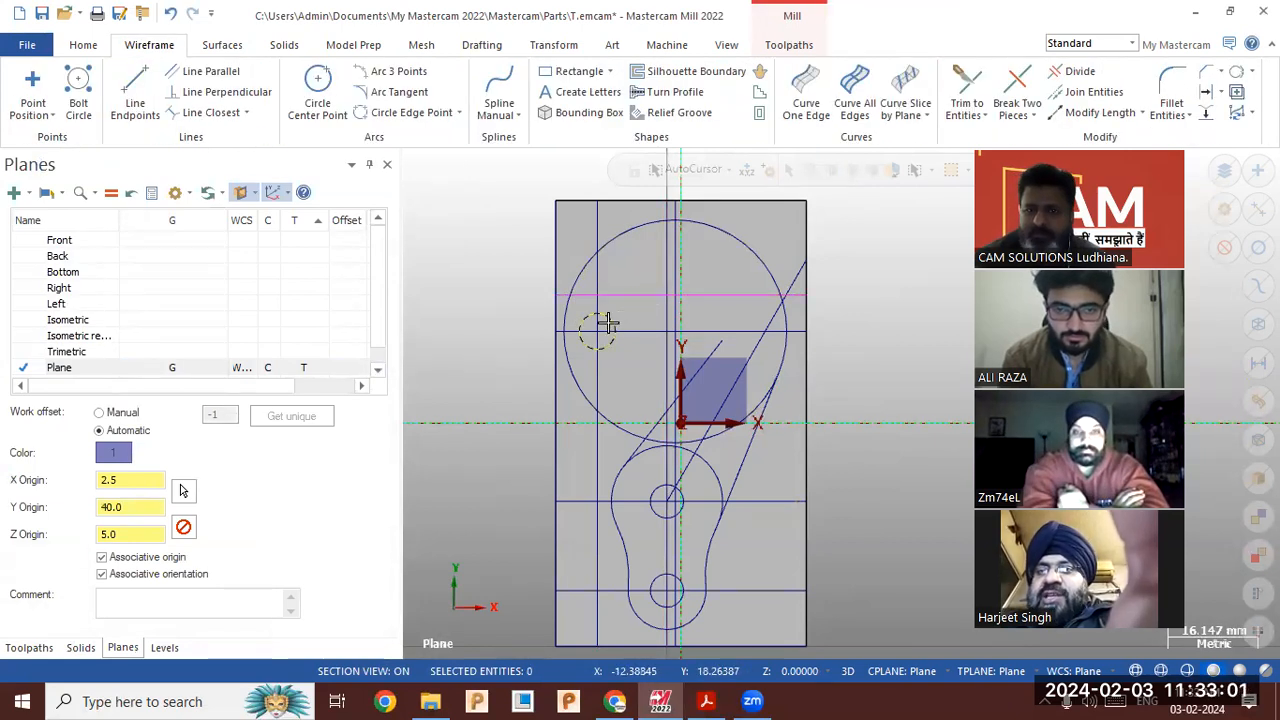
left_click(623, 292)
key("Escape")
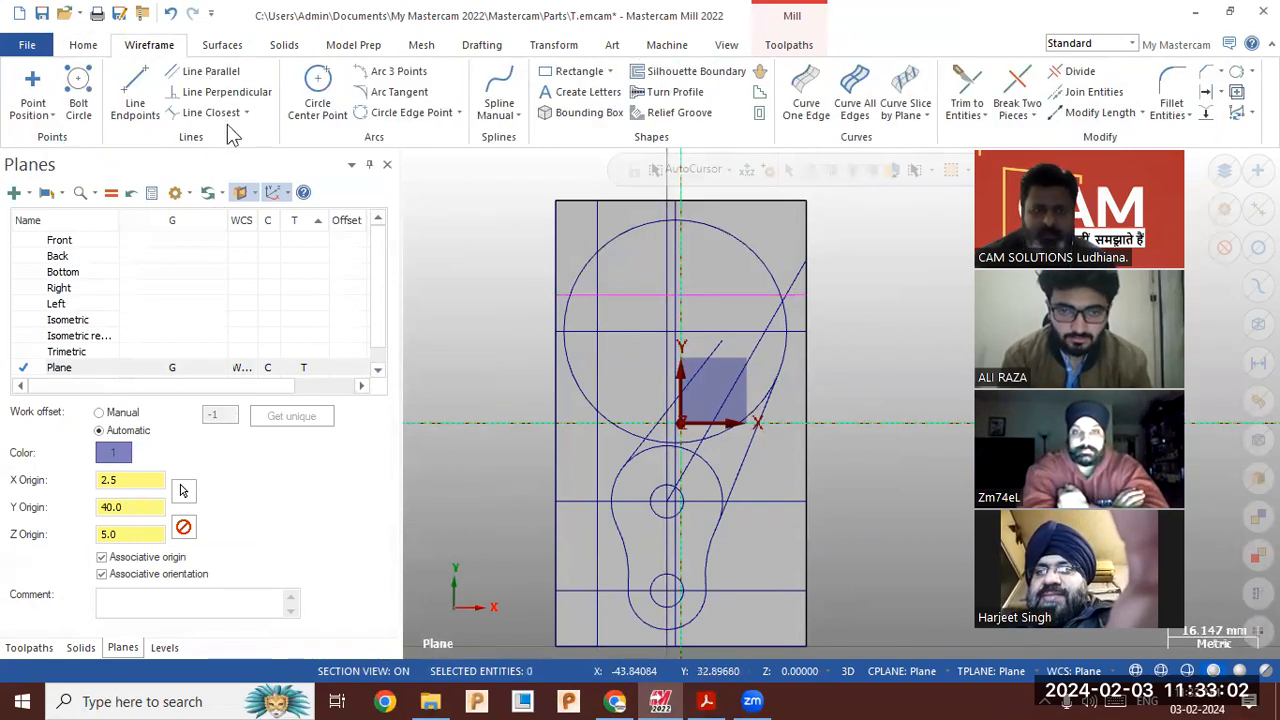
Draw a 3.25 mm radius circle where the 12.5 mm offset vertical line crosses the 63 mm offset horizontal line
left_click(317, 92)
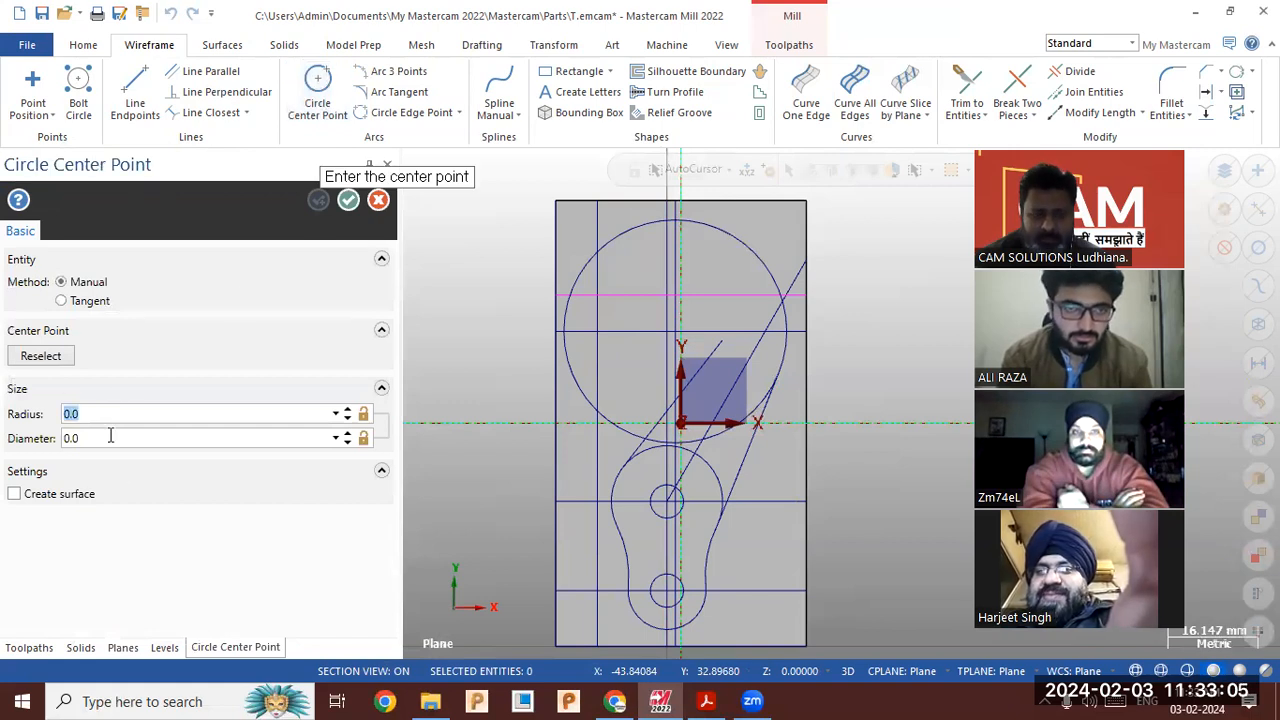
type("3.25")
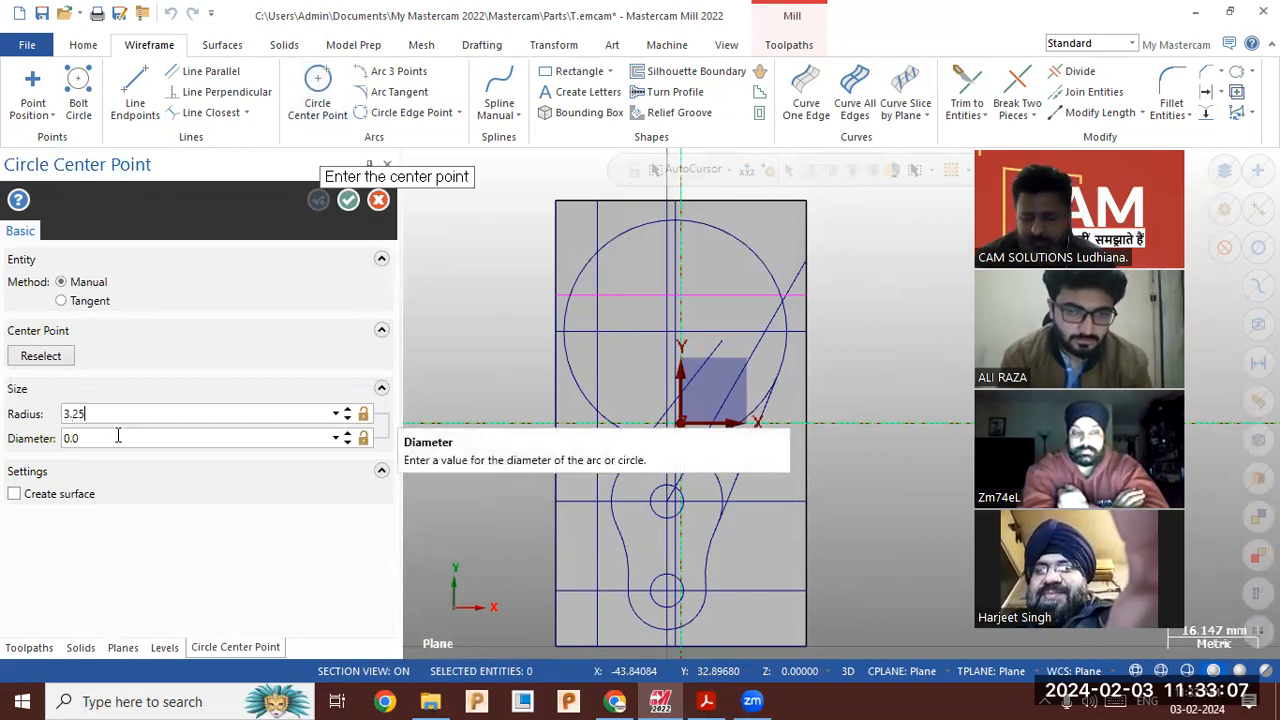
key("Return")
left_click(592, 293)
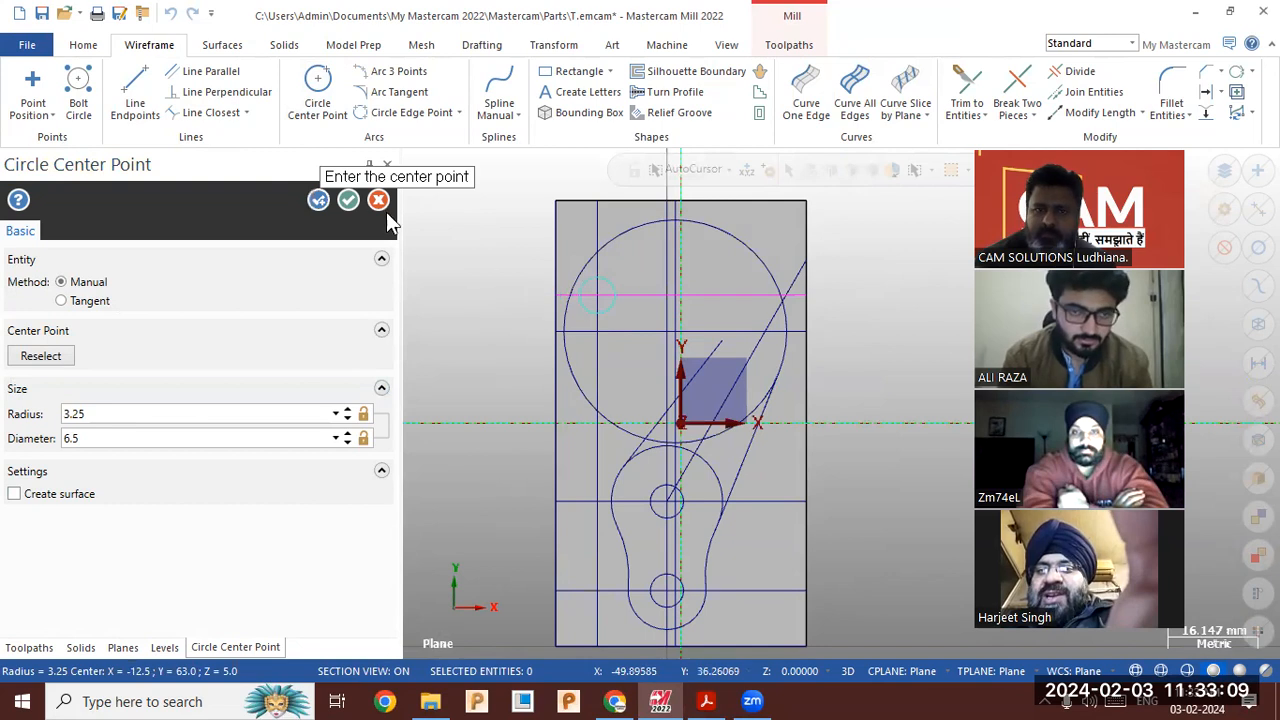
left_click(349, 200)
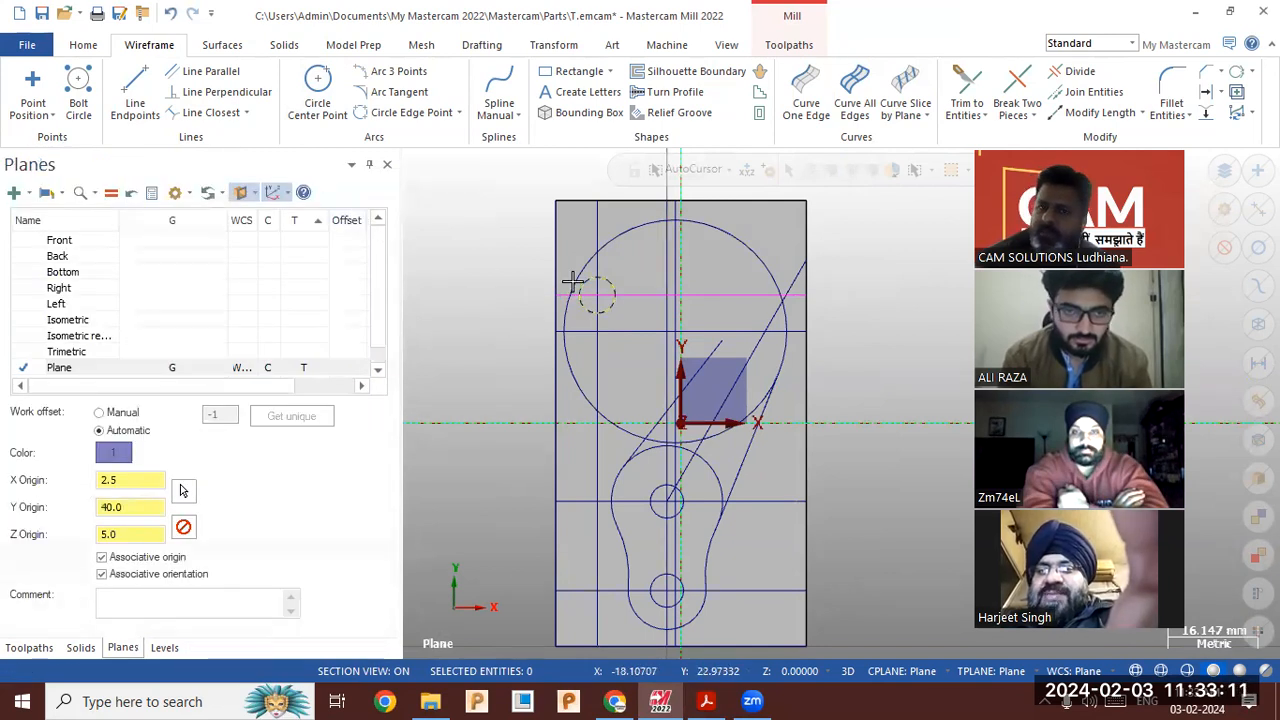
Delete the large circle's horizontal centre line and the two construction lines crossing at the 3.25 mm radius circle's centre
scroll(590, 280, "up", 1)
scroll(697, 268, "up", 1)
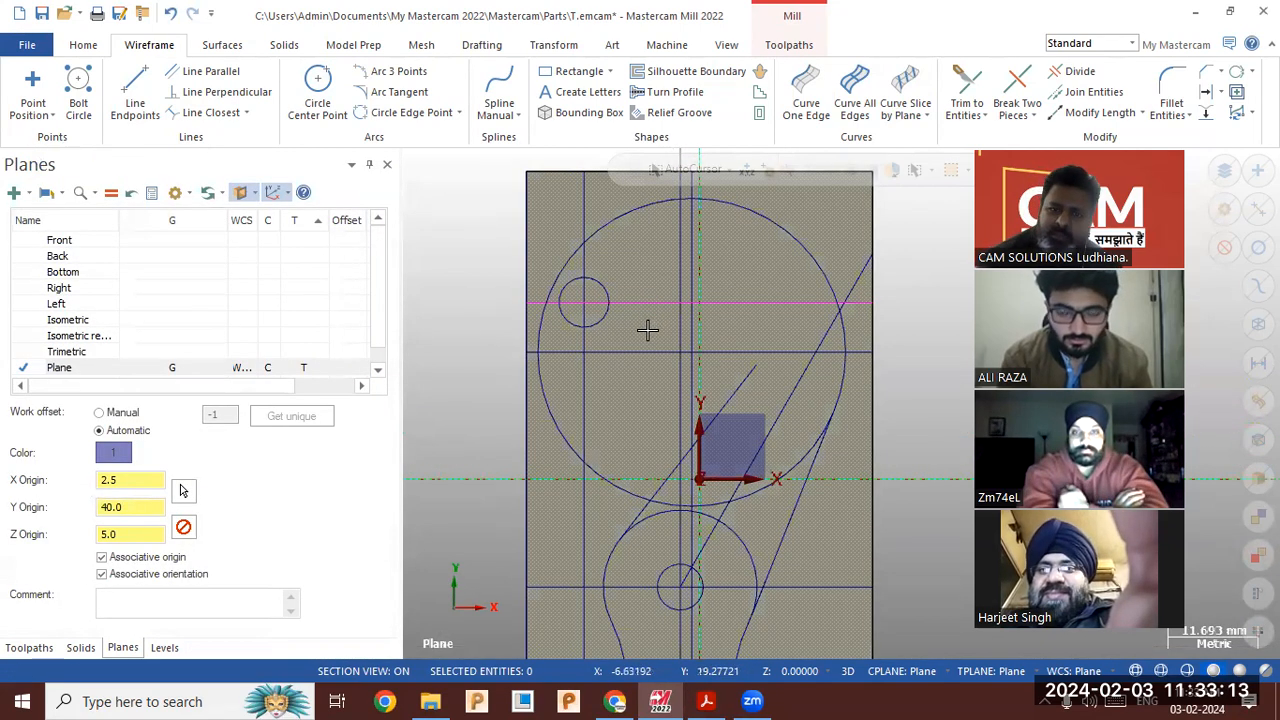
left_click(640, 352)
left_click(583, 386)
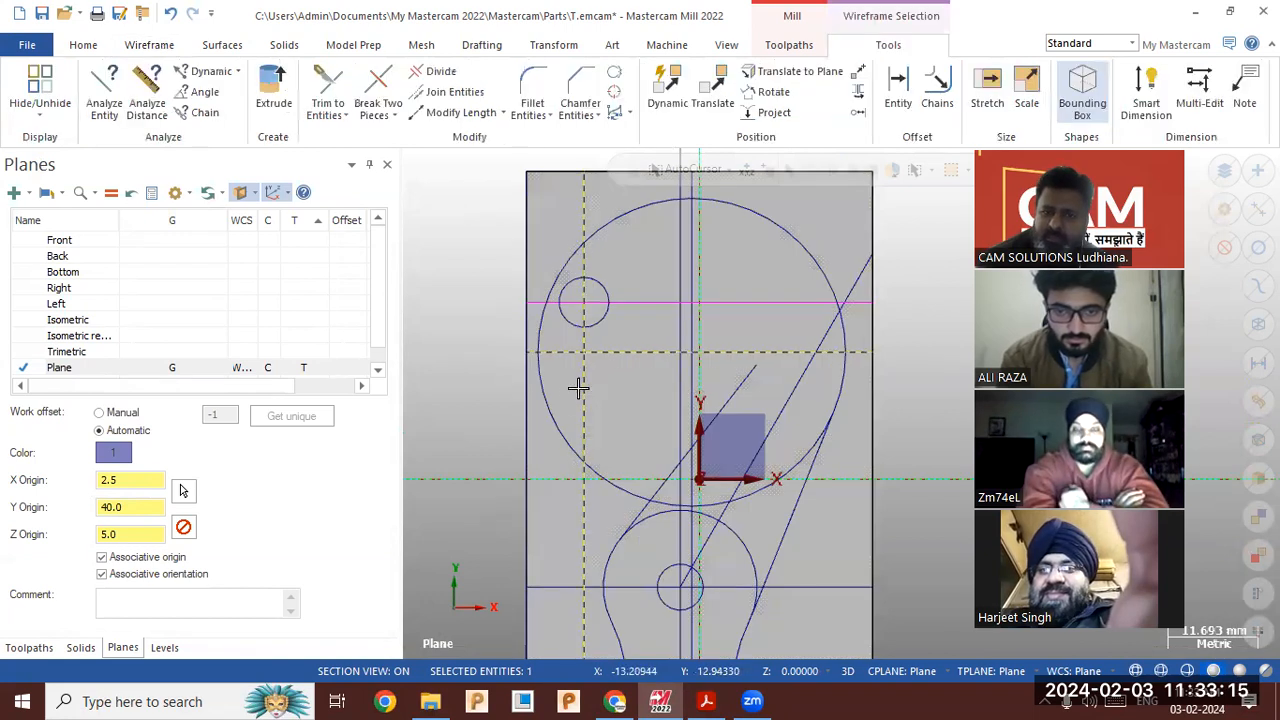
key("Delete")
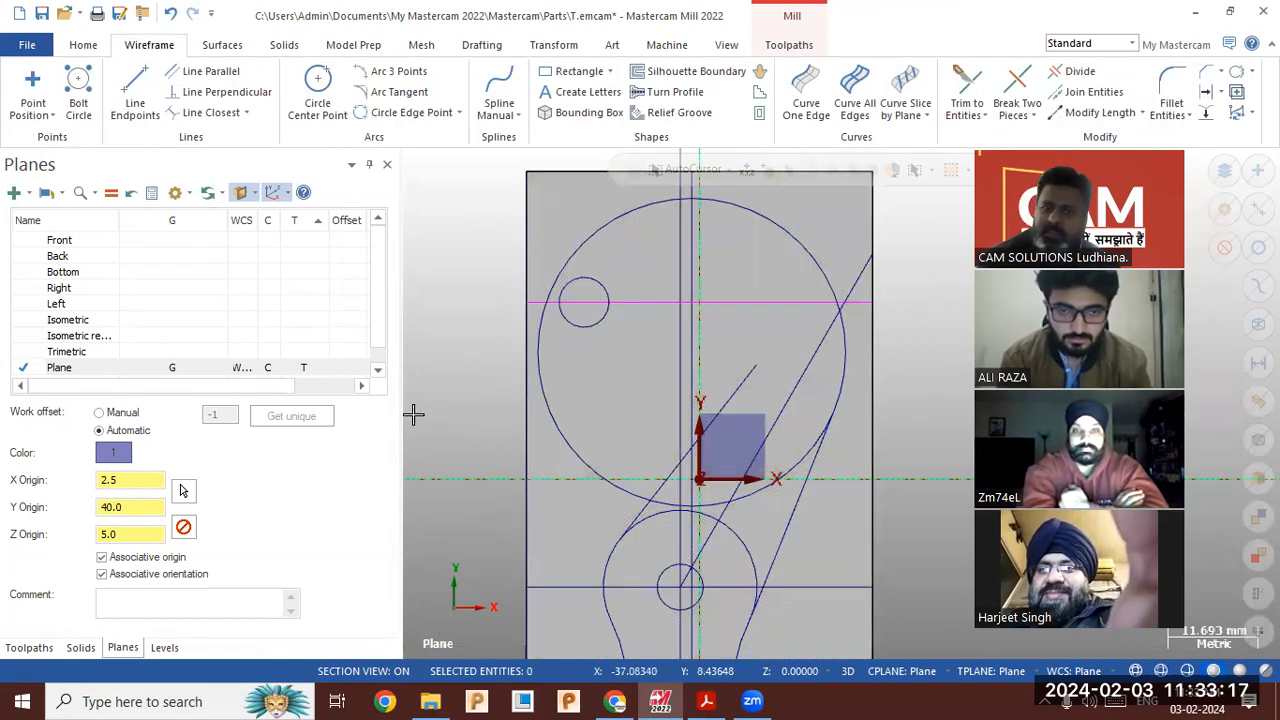
left_click(606, 299)
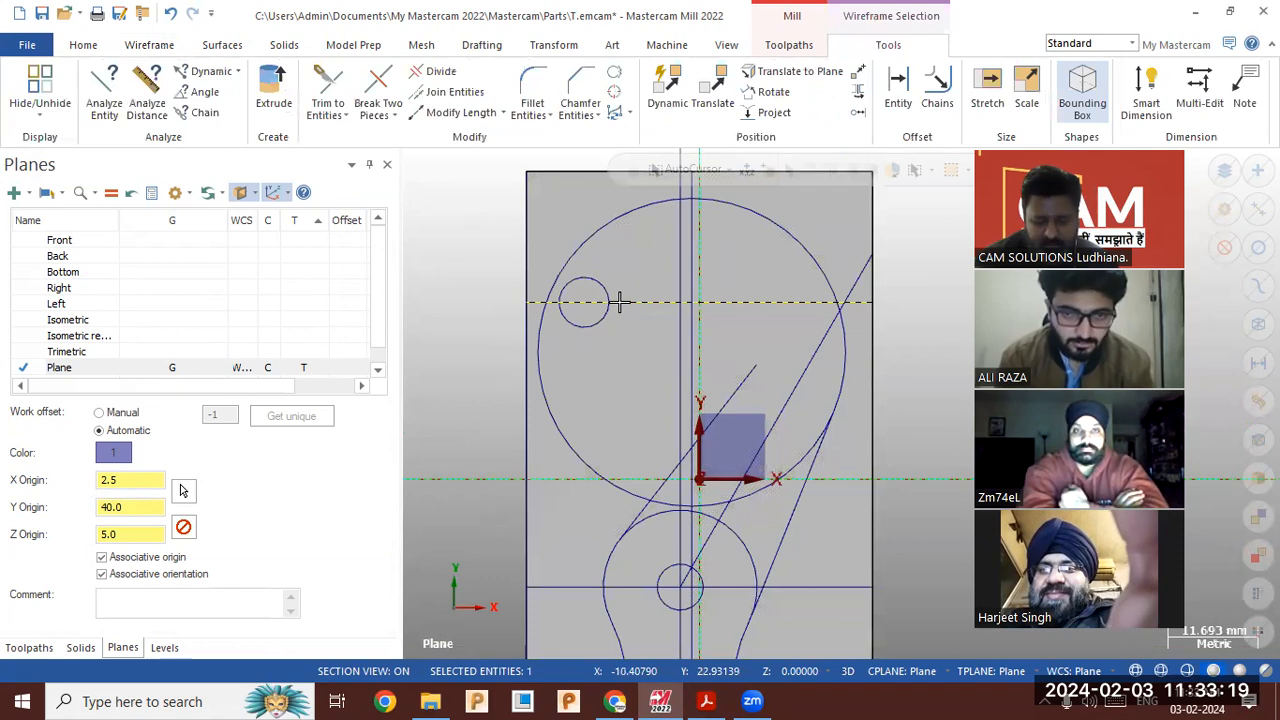
left_click(602, 292)
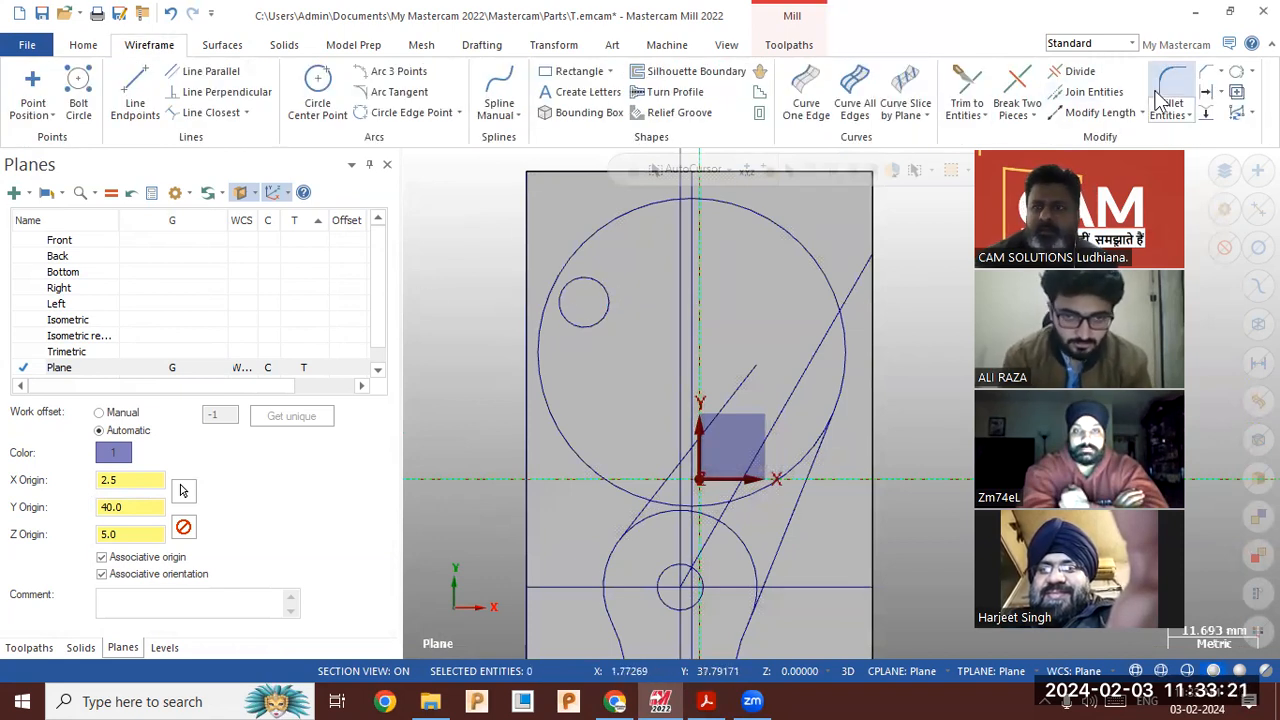
Draw a 16.5 mm radius arc tangent to the 3.25 mm radius circle and the large circle, checking the radius on the PDF drawing
left_click(395, 91)
left_click(189, 344)
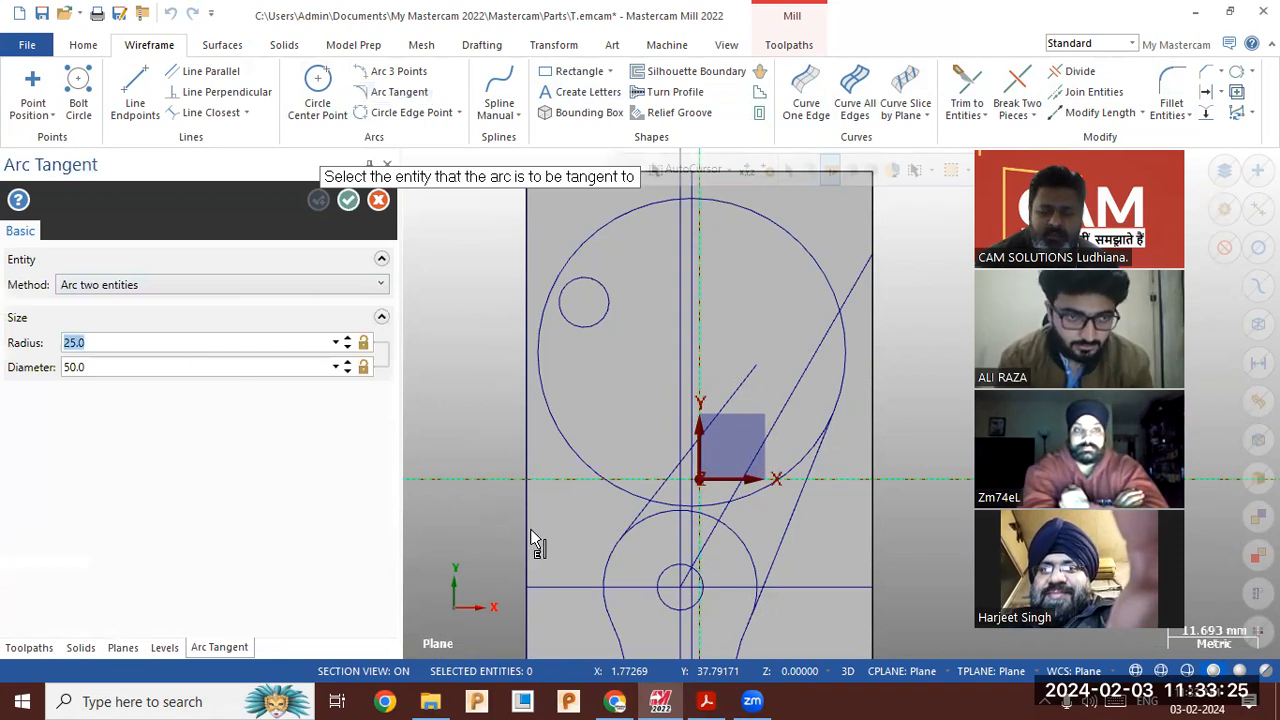
left_click(708, 701)
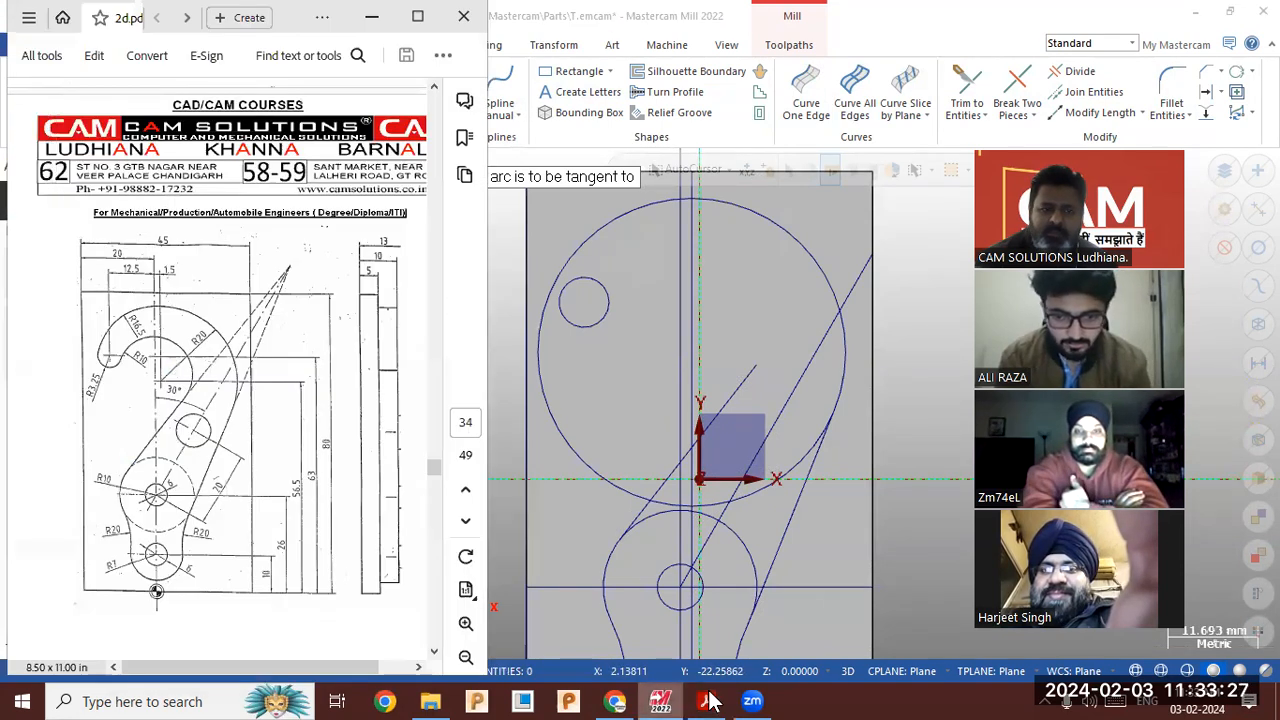
key("alt+Tab")
type("16.5")
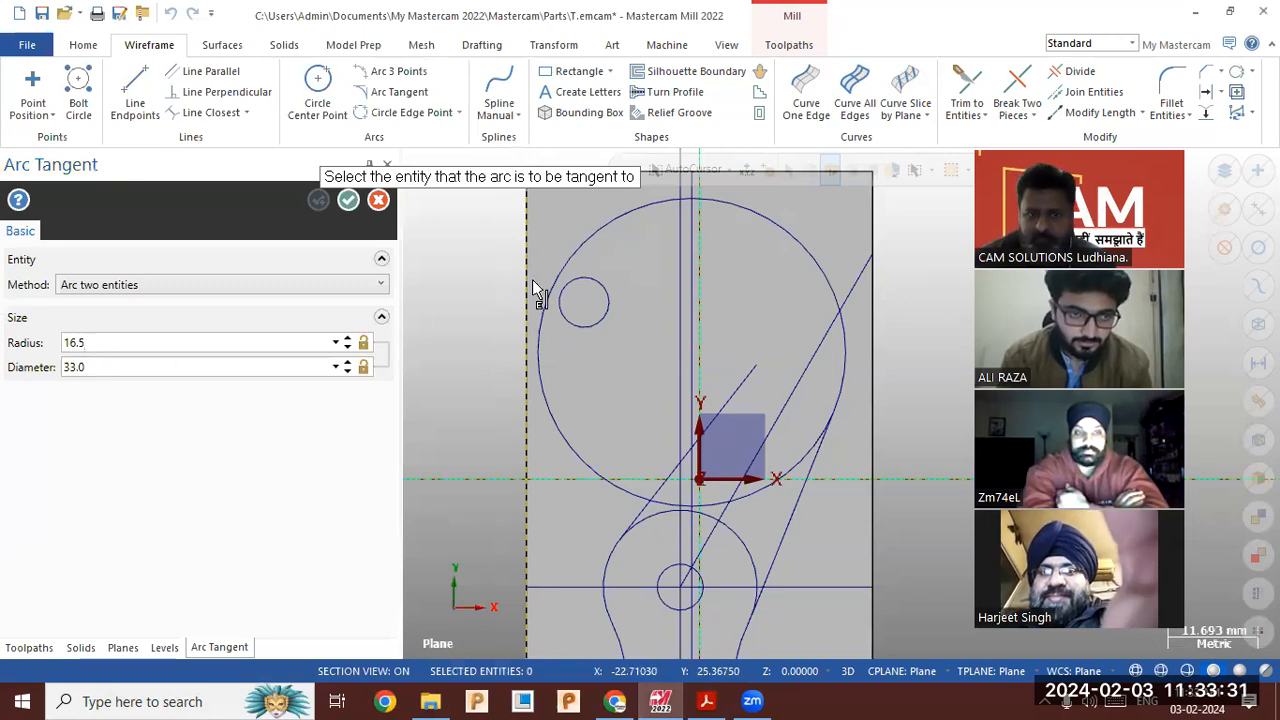
left_click(562, 295)
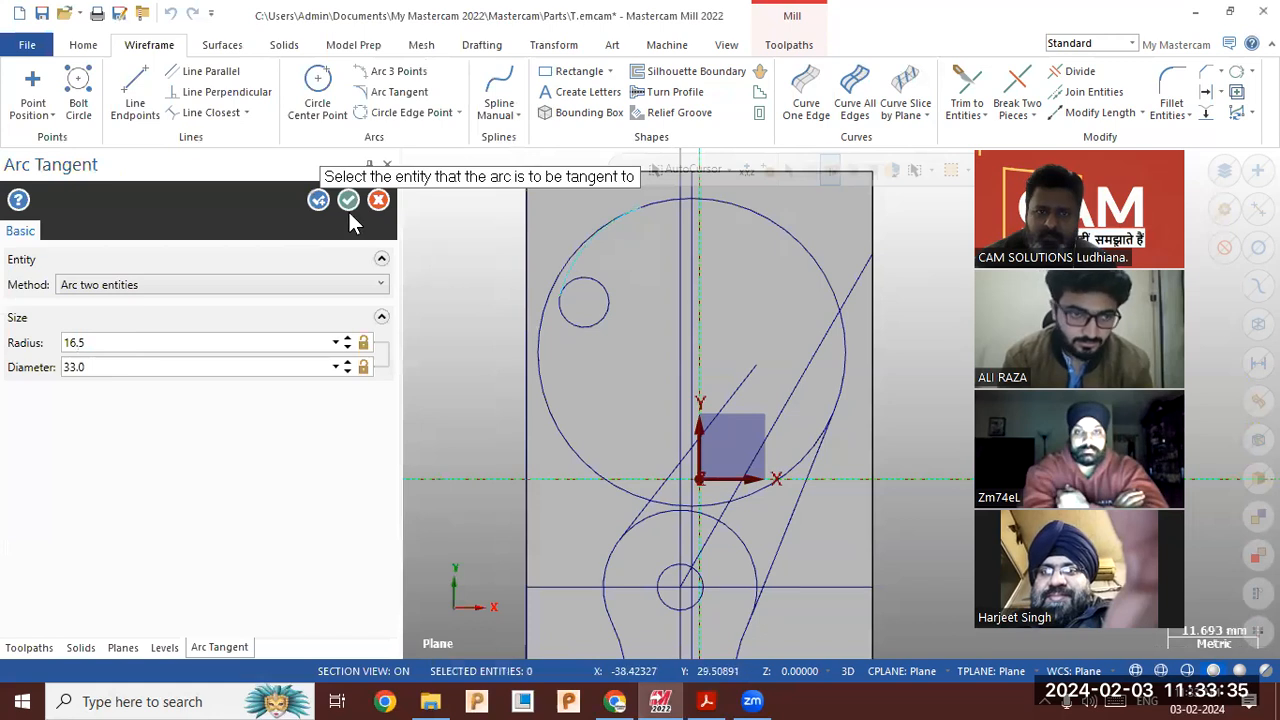
left_click(348, 207)
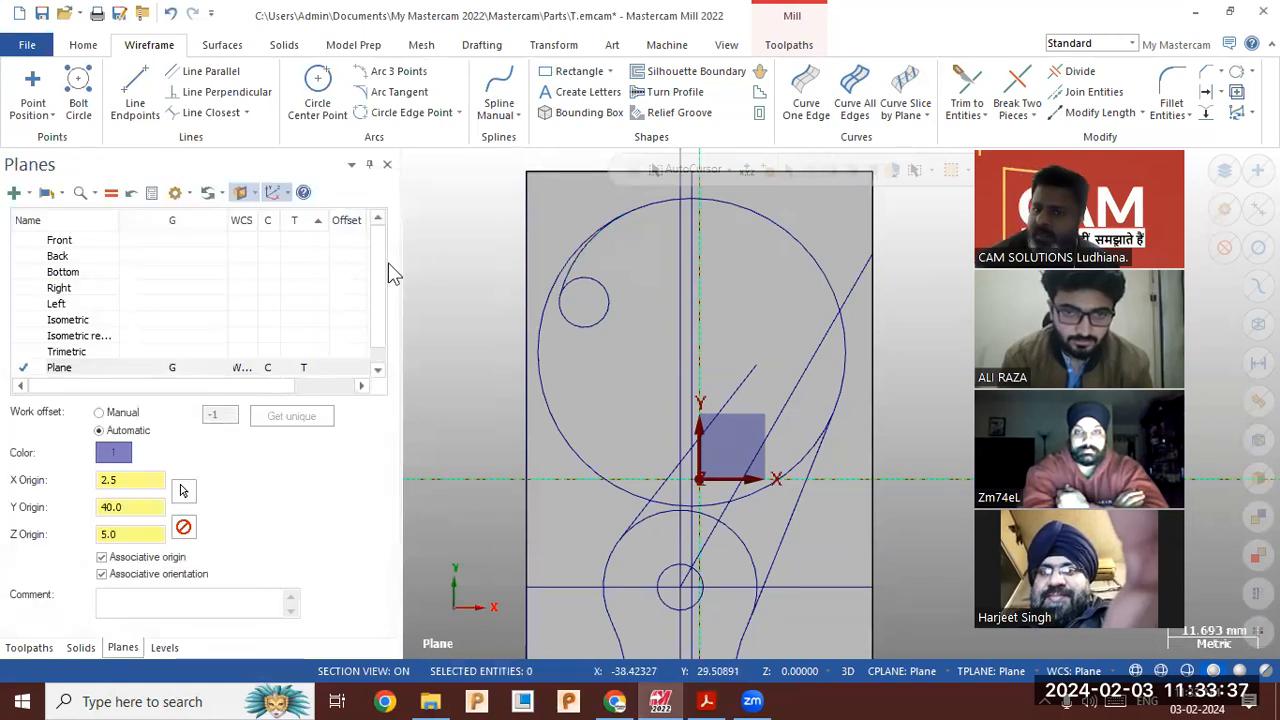
Annotate an empty area beside the PDF drawing with a green line, three red circles touching it from below and a line through their centres
left_click(706, 701)
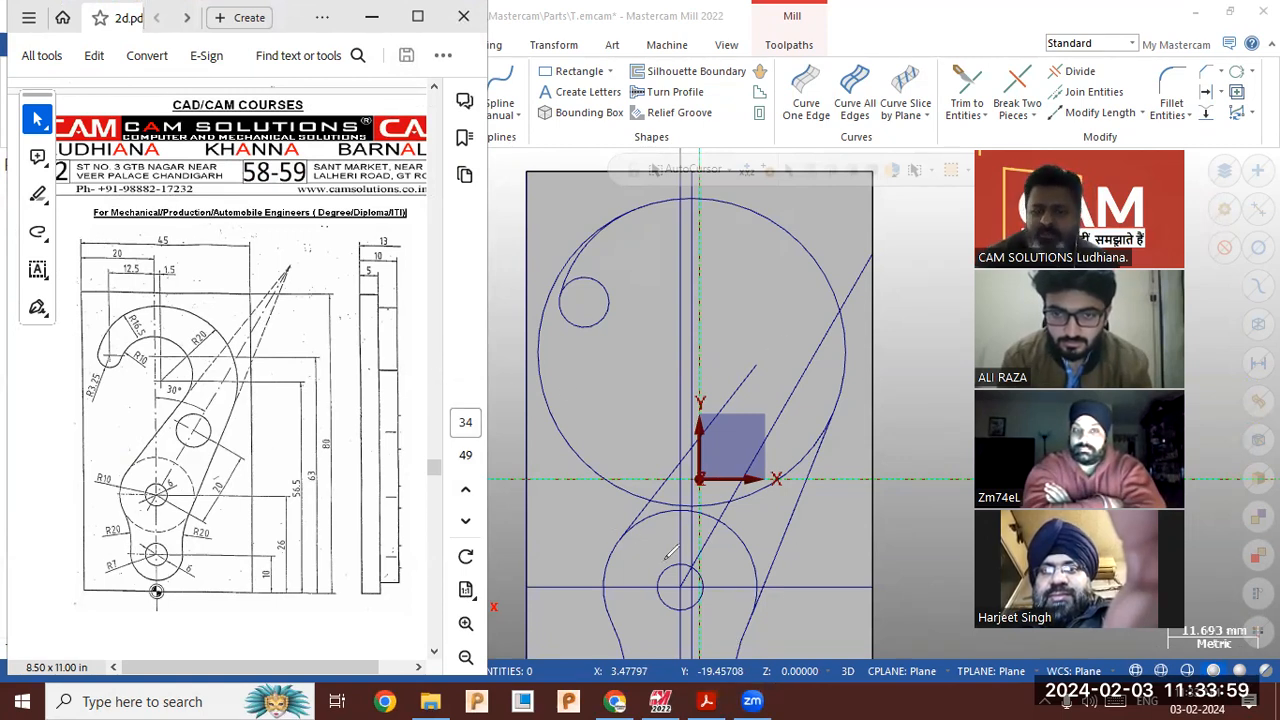
scroll(550, 474, "down", 3)
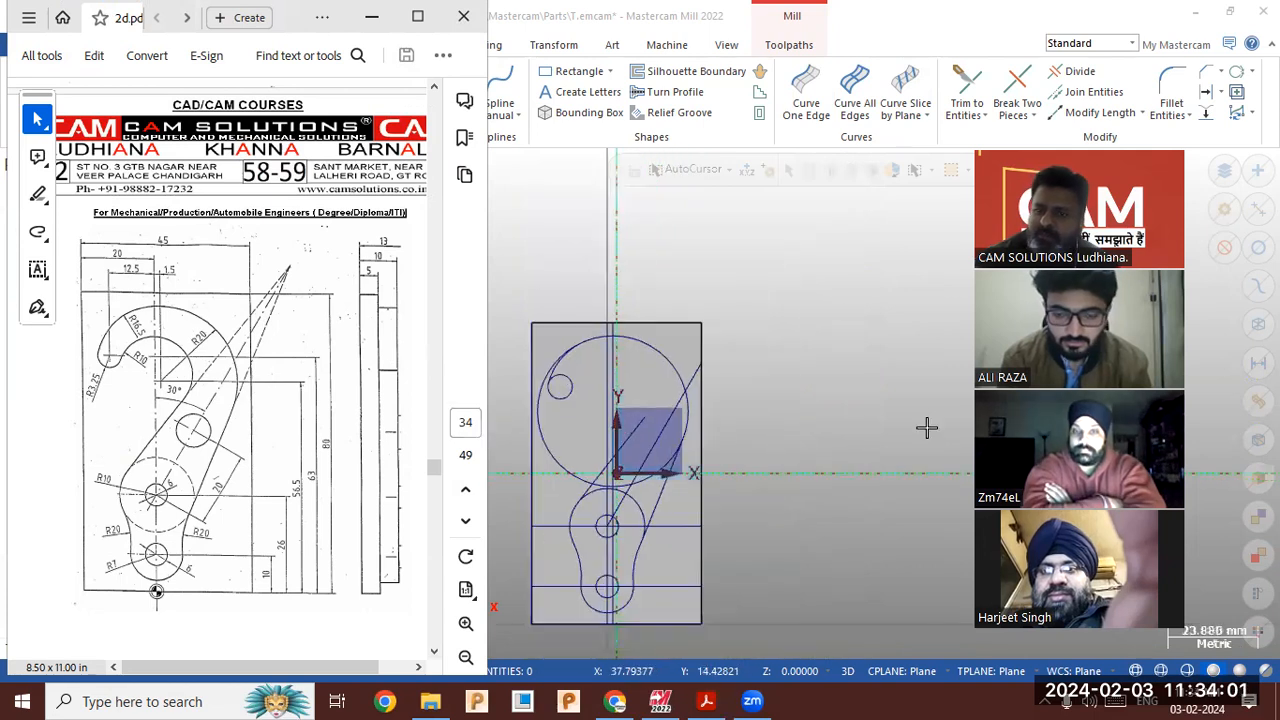
scroll(905, 429, "up", 5)
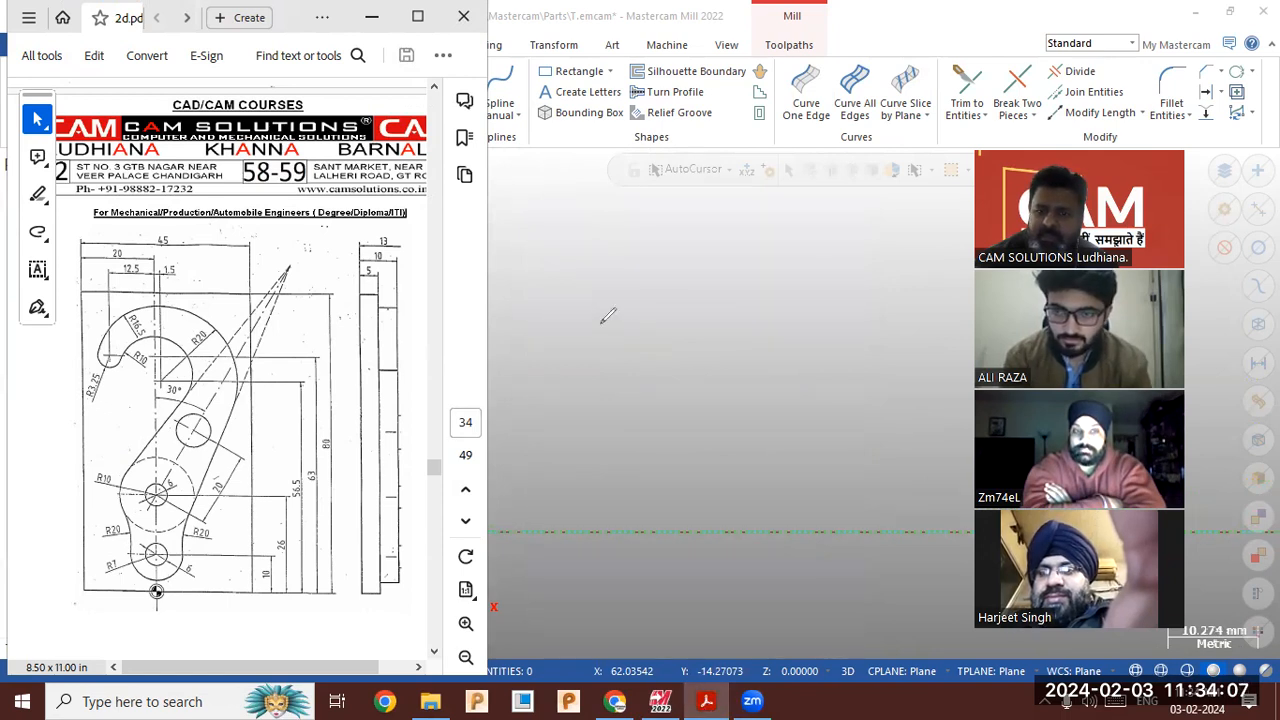
left_click_drag(572, 323, 832, 325)
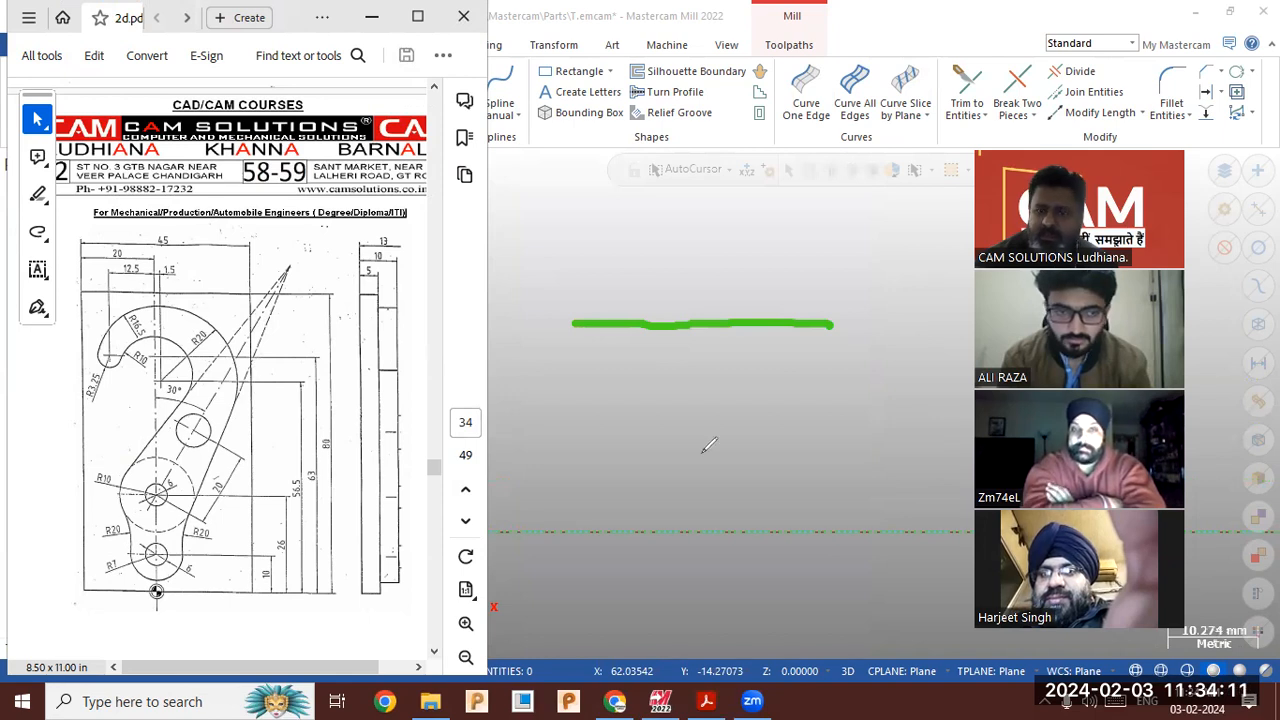
mouse_move(640, 318)
left_mouse_down()
mouse_move(600, 335)
mouse_move(618, 376)
mouse_move(652, 362)
mouse_move(643, 318)
left_mouse_up()
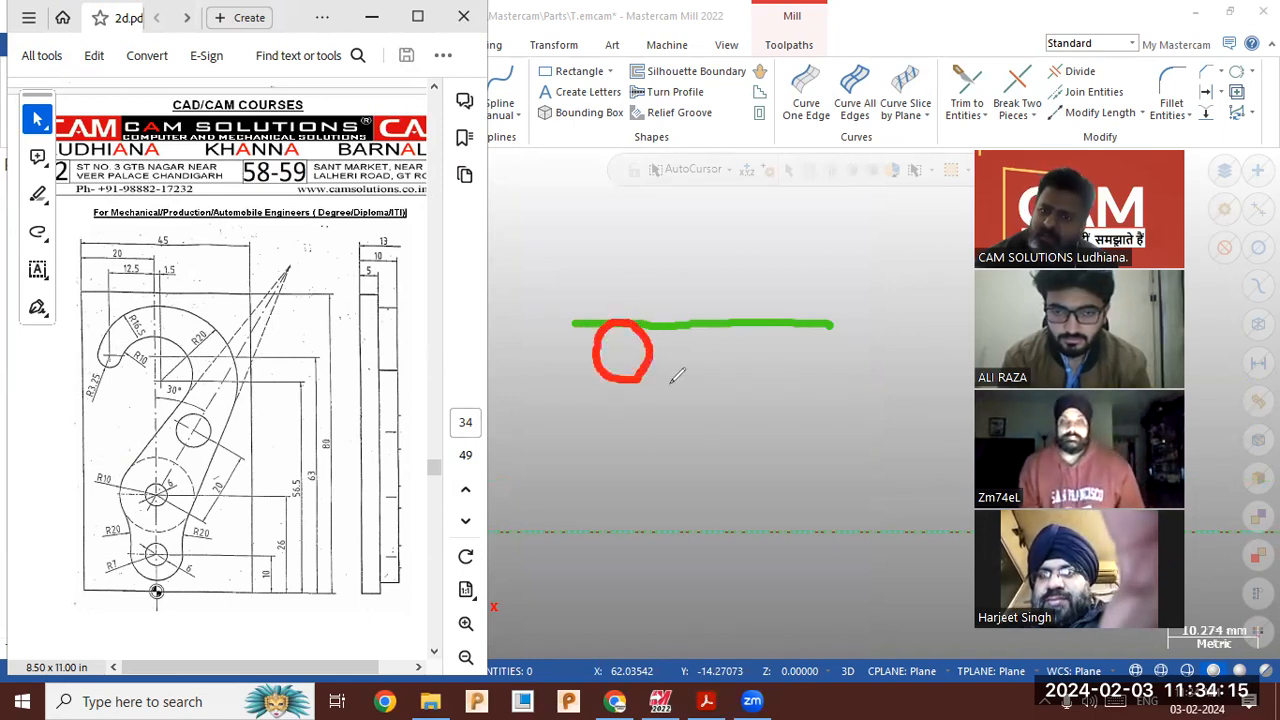
mouse_move(706, 323)
left_mouse_down()
mouse_move(690, 362)
mouse_move(733, 372)
mouse_move(741, 333)
mouse_move(728, 322)
mouse_move(778, 323)
mouse_move(760, 352)
mouse_move(808, 372)
mouse_move(832, 322)
mouse_move(792, 321)
left_mouse_up()
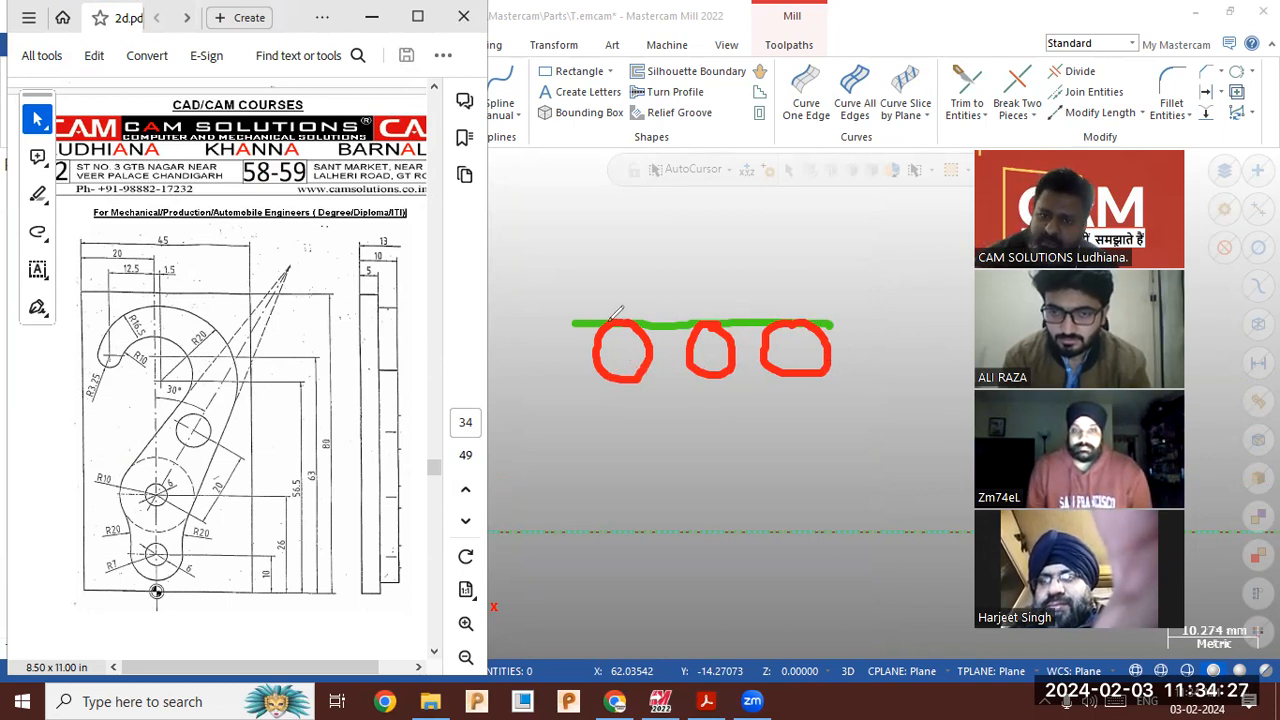
mouse_move(620, 326)
left_mouse_down()
mouse_move(623, 347)
mouse_move(600, 355)
mouse_move(842, 348)
left_mouse_up()
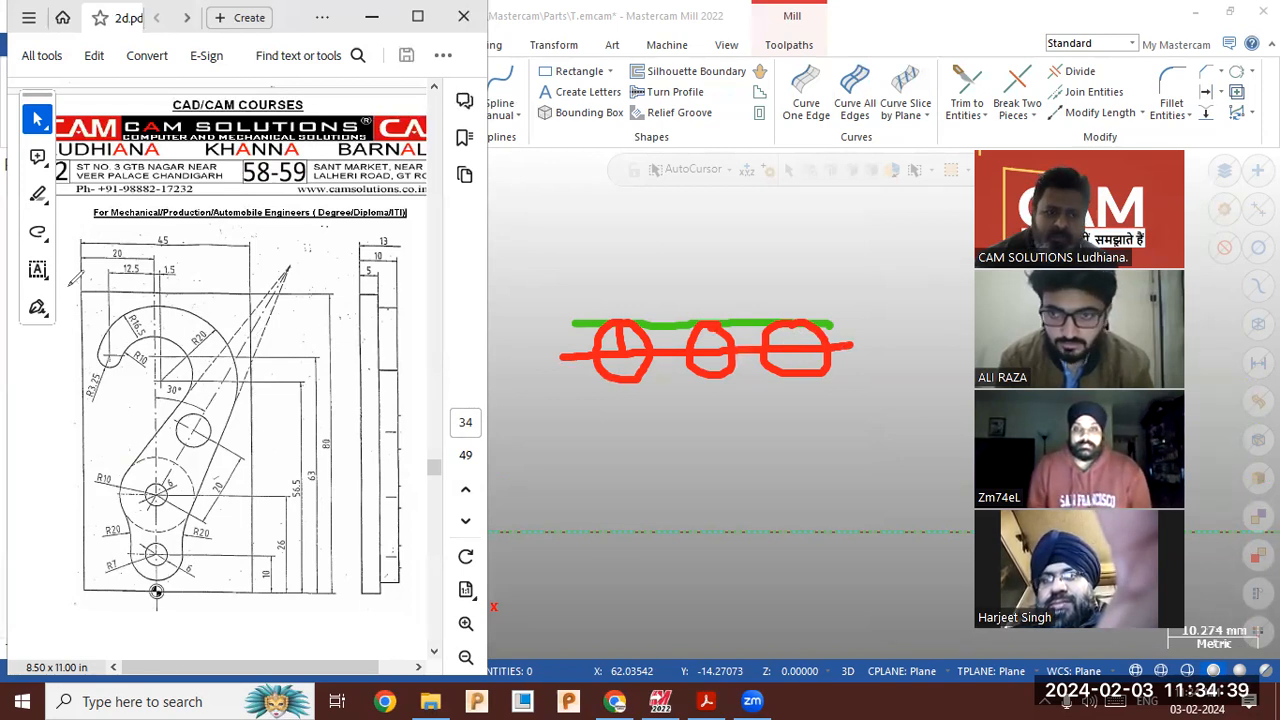
Annotate a large red circle below the line with three small circles touching it from inside and an arc through their centres
mouse_move(728, 550)
left_mouse_down()
mouse_move(586, 486)
mouse_move(546, 358)
mouse_move(556, 380)
left_mouse_up()
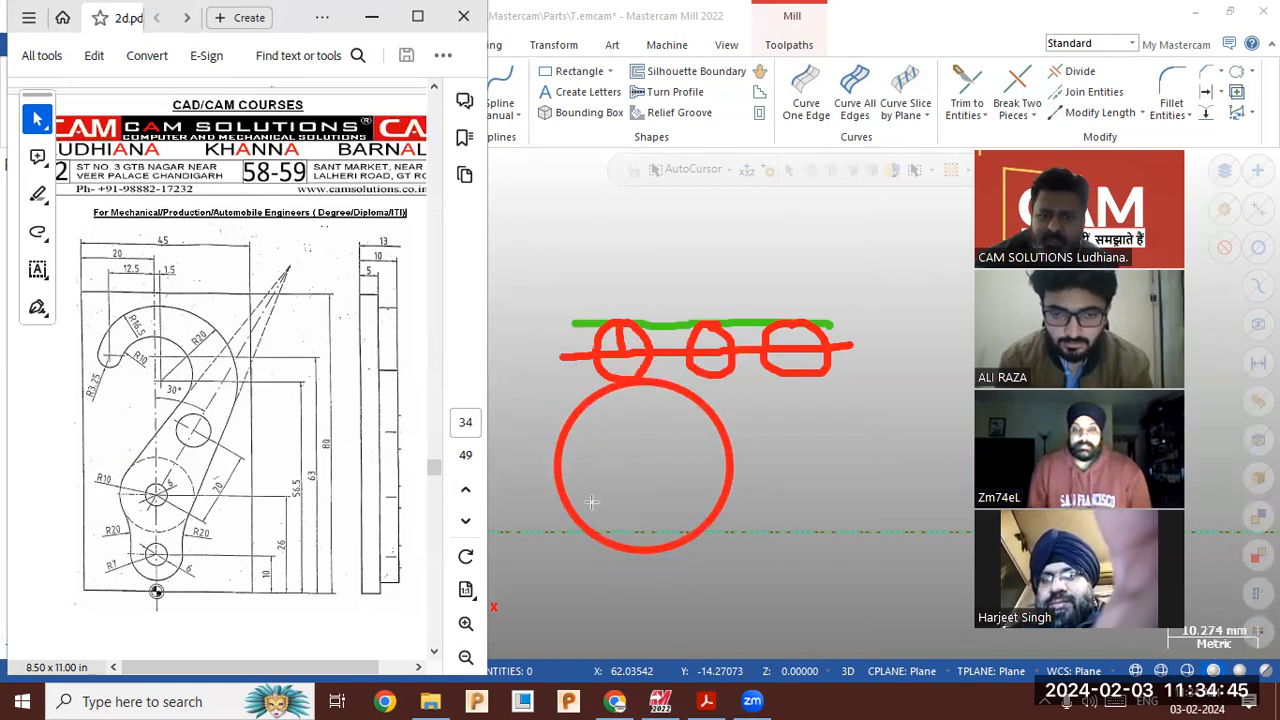
mouse_move(593, 485)
left_mouse_down()
mouse_move(560, 530)
mouse_move(566, 514)
mouse_move(612, 514)
mouse_move(604, 540)
left_mouse_up()
left_click_drag(671, 507, 701, 535)
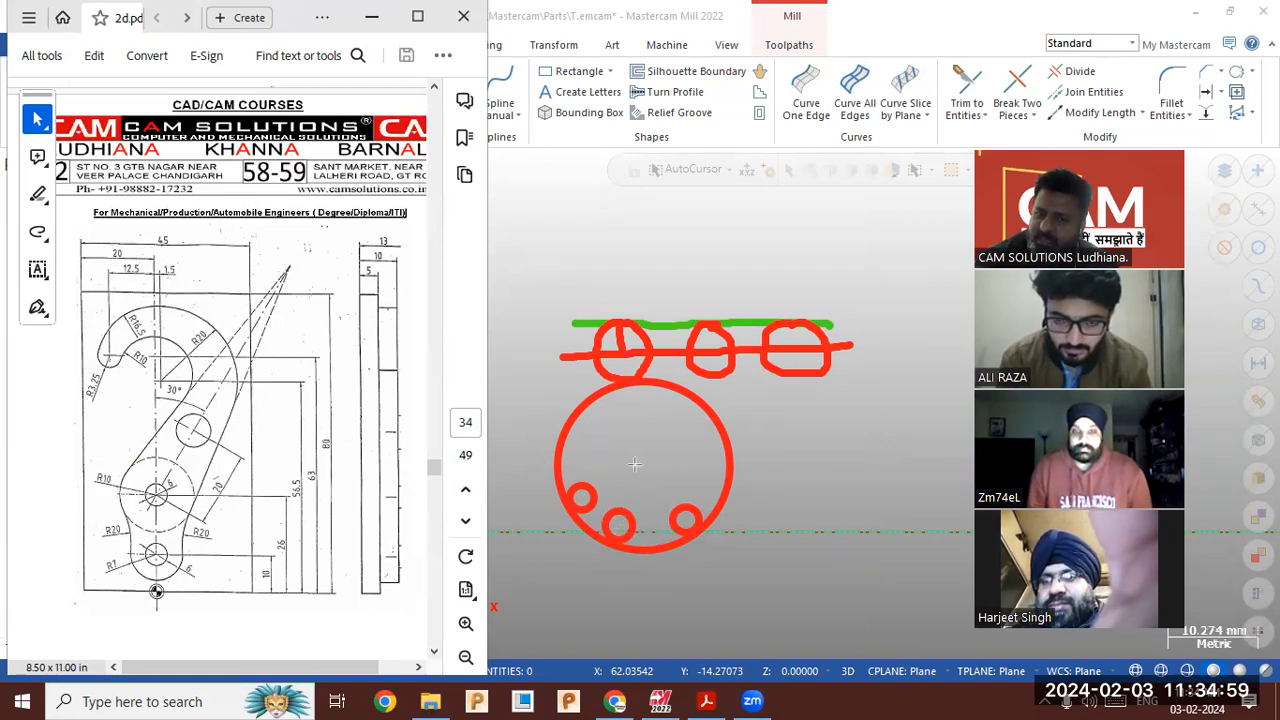
mouse_move(598, 421)
left_mouse_down()
mouse_move(704, 510)
mouse_move(710, 550)
mouse_move(707, 536)
left_mouse_up()
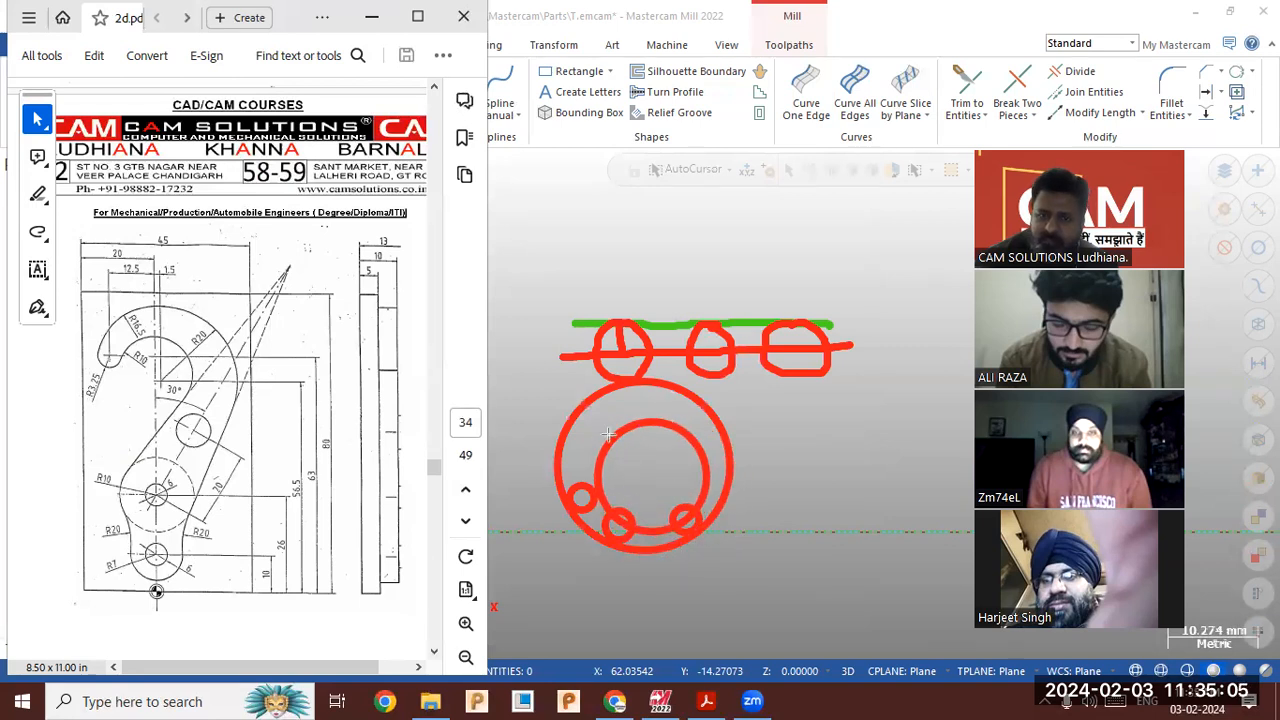
key("ctrl+z")
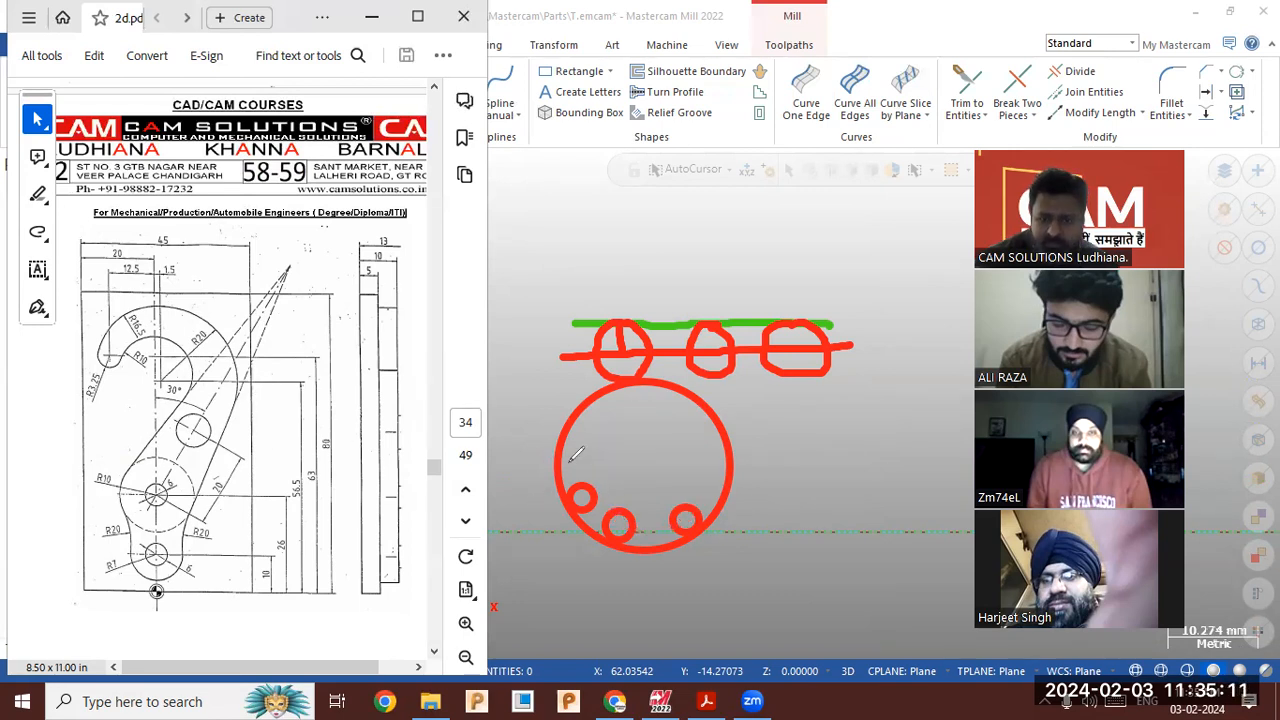
mouse_move(574, 456)
left_mouse_down()
mouse_move(620, 518)
mouse_move(668, 522)
mouse_move(701, 499)
left_mouse_up()
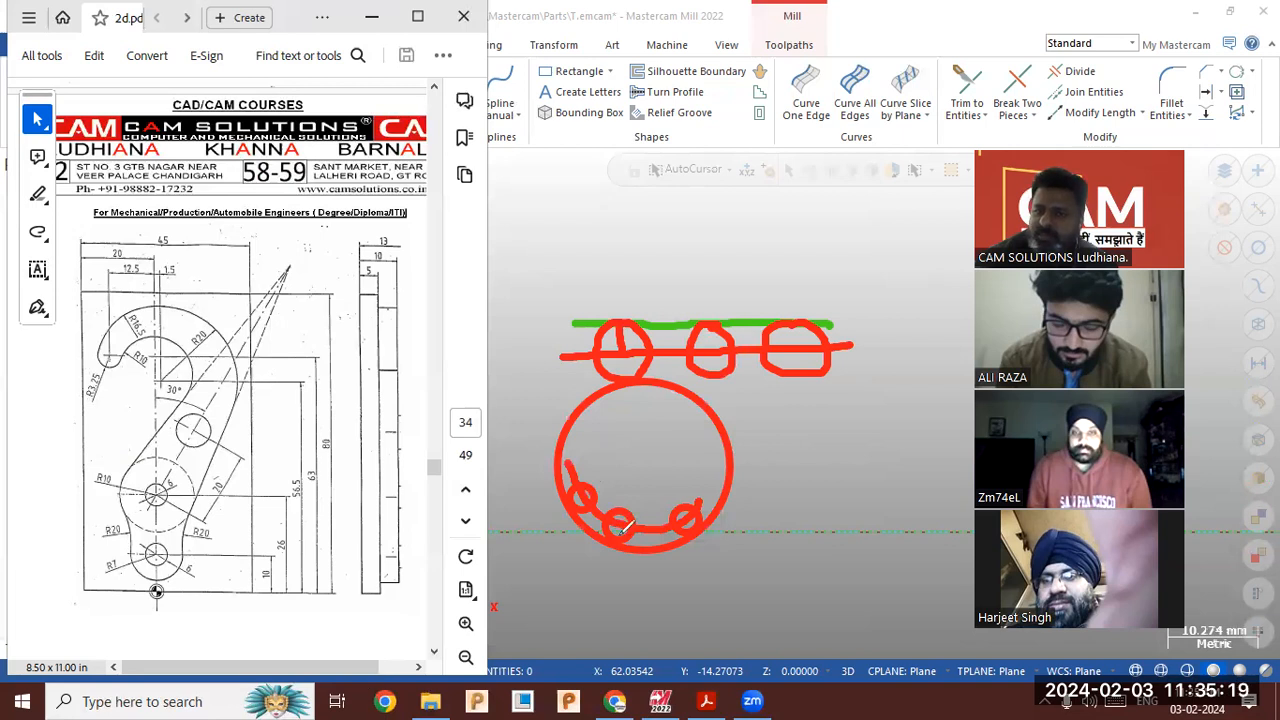
Annotate a curve with circles touching it from below and an offset curve through their centres, and clear the annotations
mouse_move(566, 267)
left_mouse_down()
mouse_move(706, 214)
mouse_move(848, 245)
left_mouse_up()
mouse_move(648, 228)
left_mouse_down()
mouse_move(640, 274)
mouse_move(682, 254)
mouse_move(668, 222)
left_mouse_up()
mouse_move(757, 222)
left_mouse_down()
mouse_move(724, 224)
mouse_move(738, 272)
mouse_move(770, 234)
mouse_move(752, 212)
left_mouse_up()
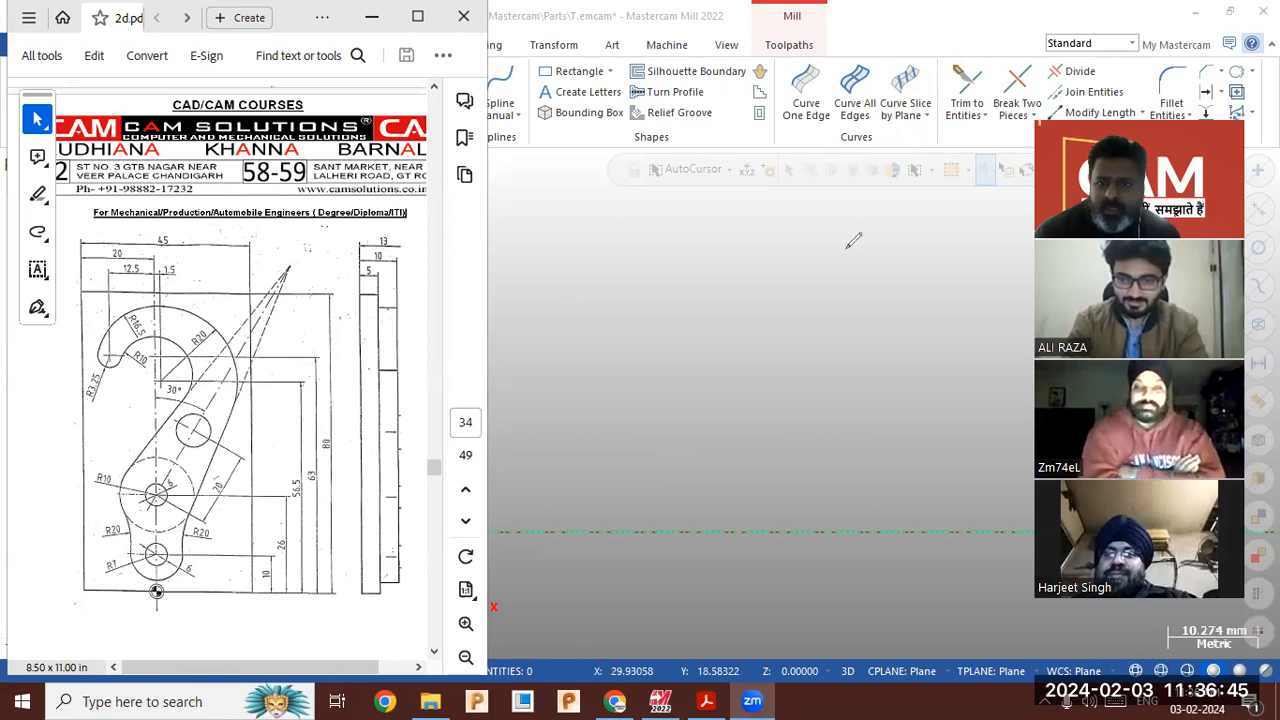
mouse_move(668, 280)
left_mouse_down()
mouse_move(639, 319)
mouse_move(706, 342)
mouse_move(676, 263)
left_mouse_up()
mouse_move(848, 256)
left_mouse_down()
mouse_move(788, 305)
mouse_move(886, 268)
mouse_move(825, 250)
left_mouse_up()
mouse_move(595, 362)
left_mouse_down()
mouse_move(690, 305)
mouse_move(953, 293)
left_mouse_up()
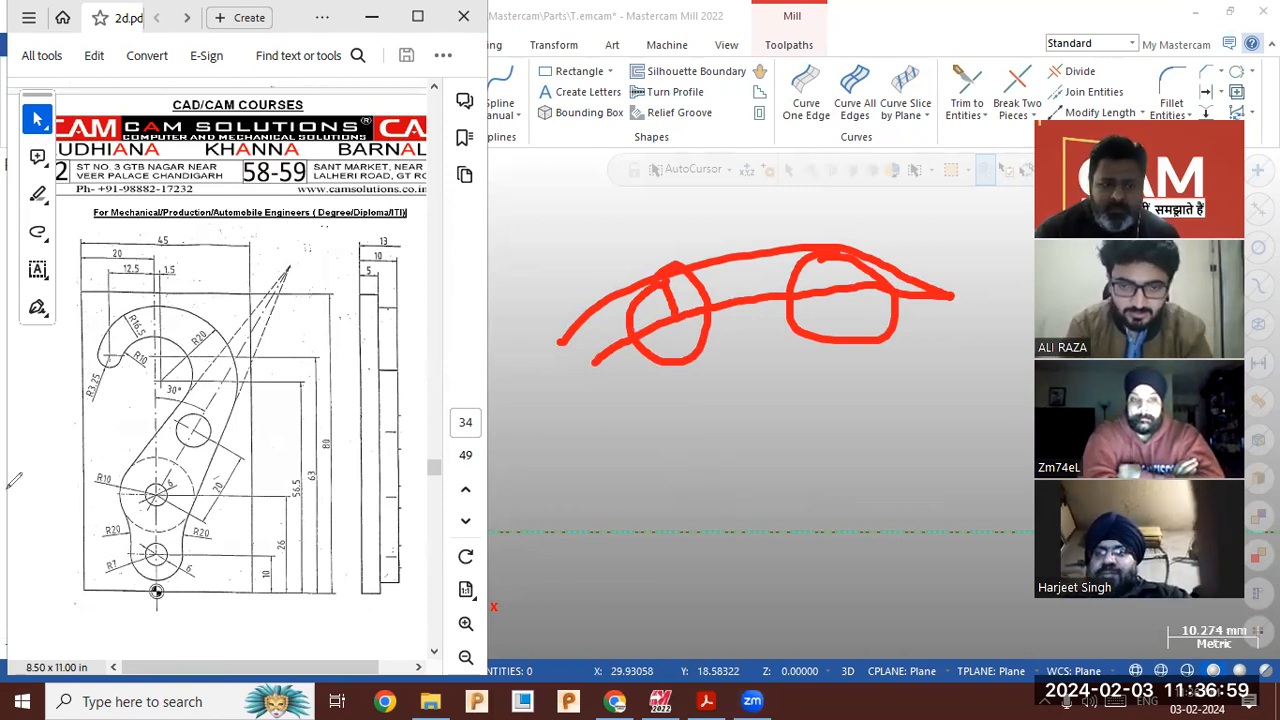
left_click(8, 488)
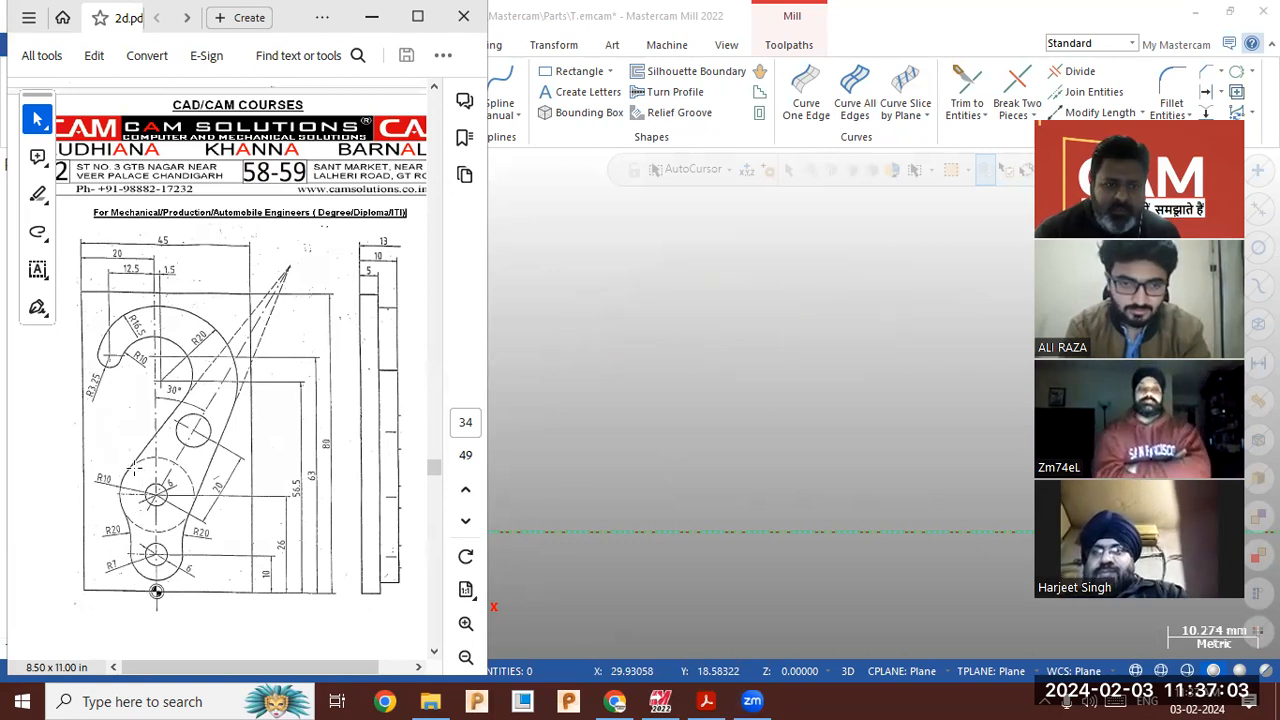
On the enlarged PDF drawing, mark the R3.25 circle and sketch an offset arc and offset line crossing at the R10 arc's centre
scroll(135, 464, "up", 2)
left_click(418, 16)
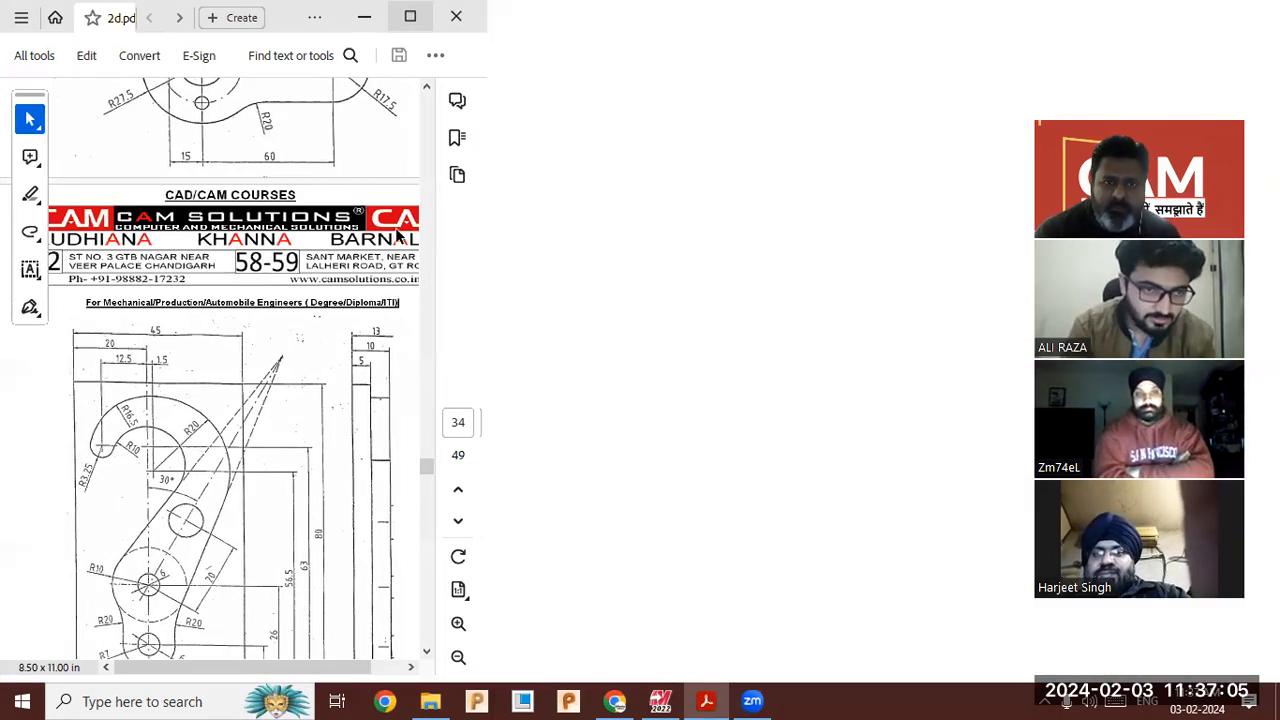
scroll(607, 500, "up", 5, "ctrl")
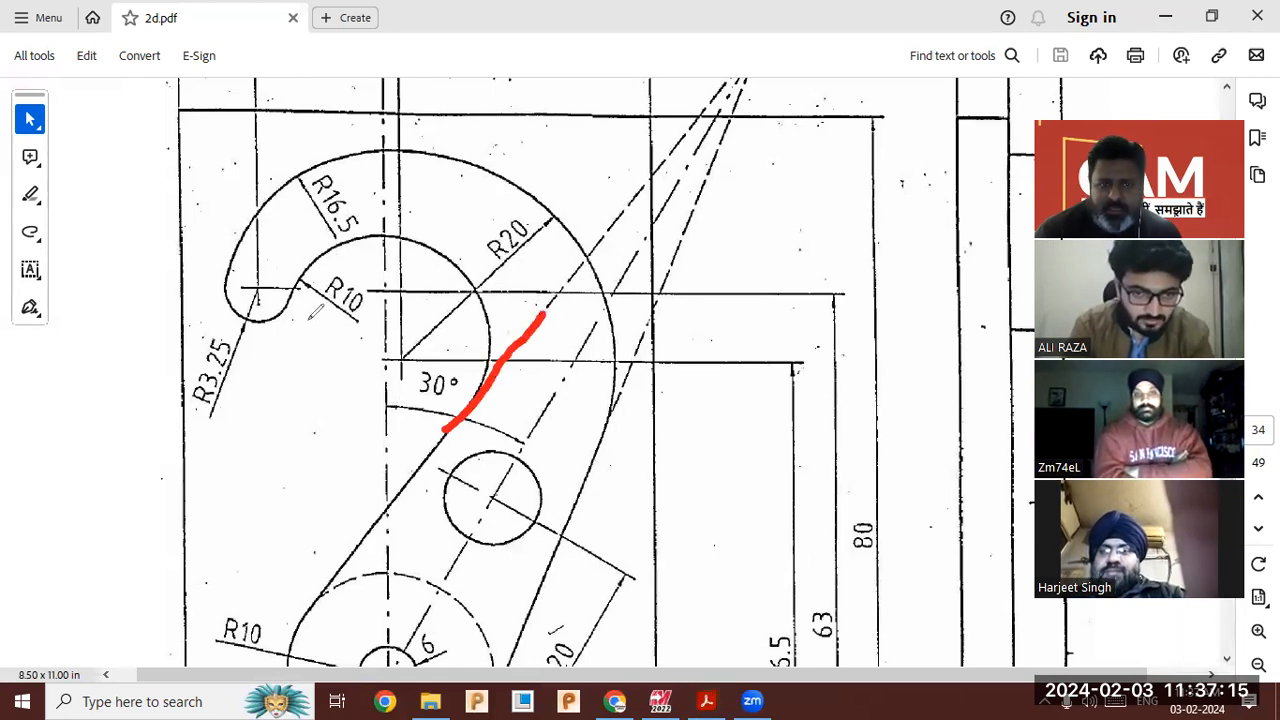
mouse_move(287, 318)
left_mouse_down()
mouse_move(300, 256)
mouse_move(226, 264)
mouse_move(272, 322)
mouse_move(298, 246)
left_mouse_up()
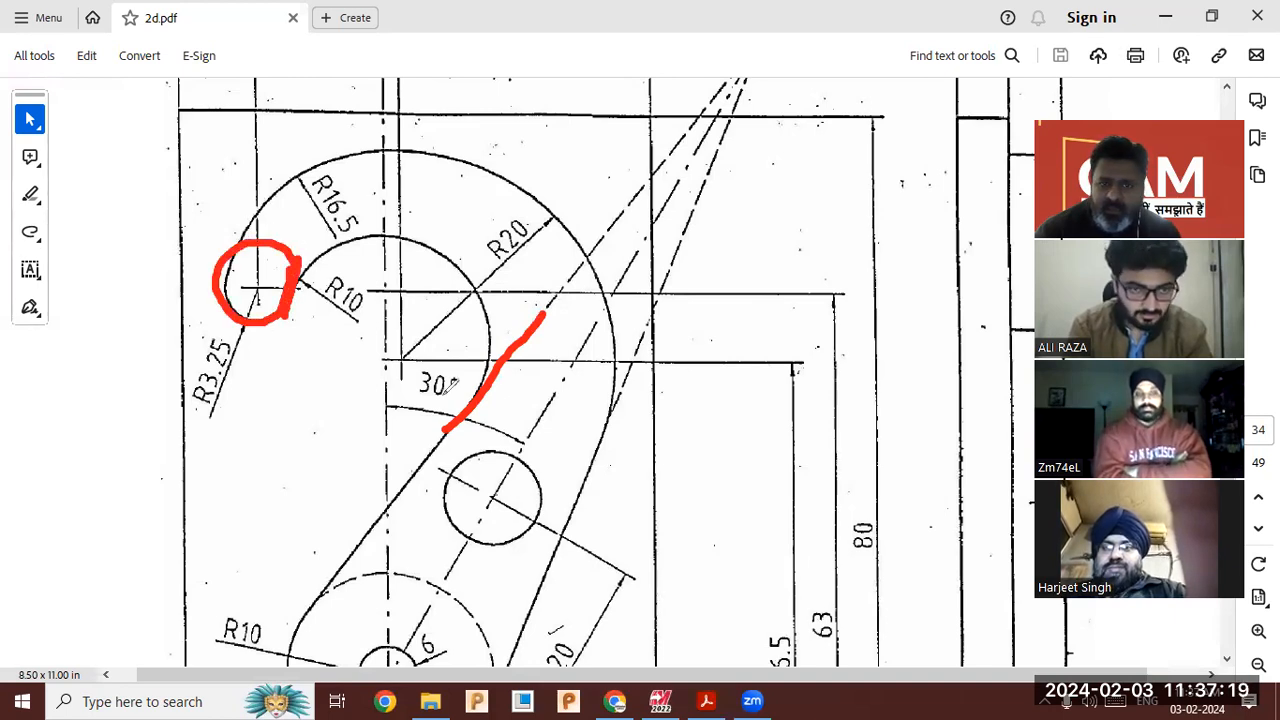
mouse_move(265, 403)
left_mouse_down()
mouse_move(362, 317)
mouse_move(375, 220)
left_mouse_up()
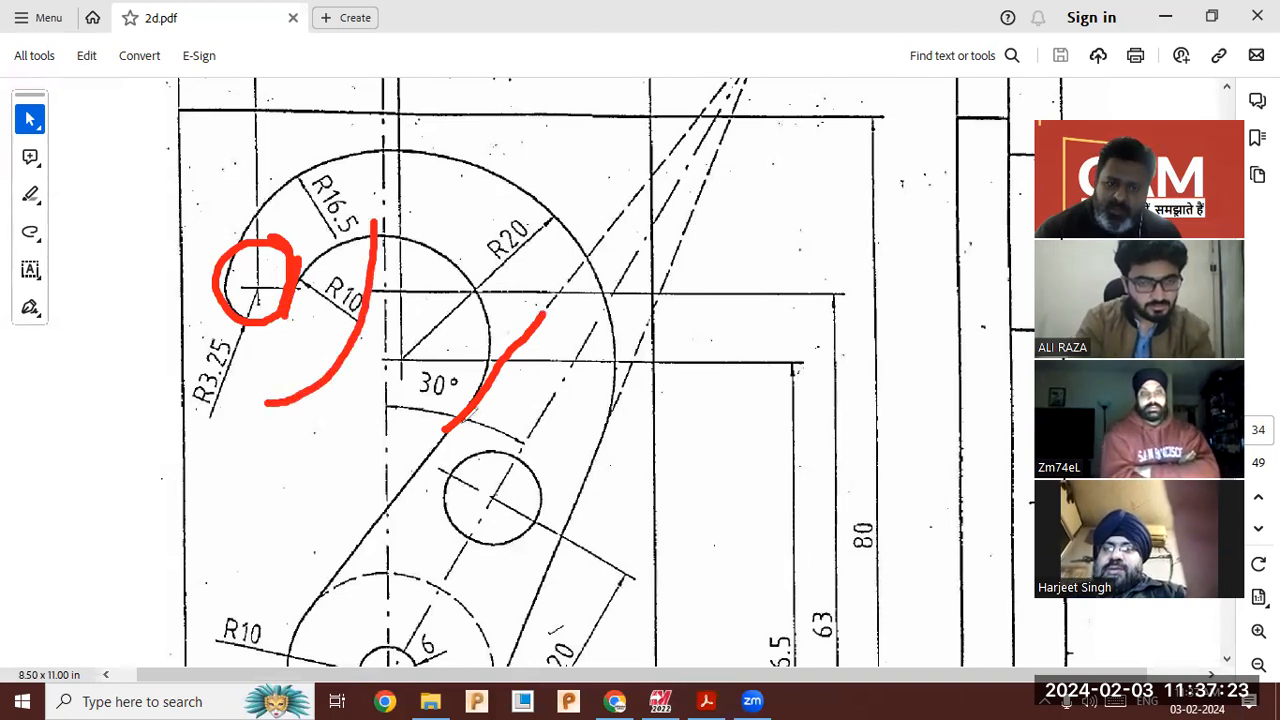
left_click_drag(212, 445, 495, 247)
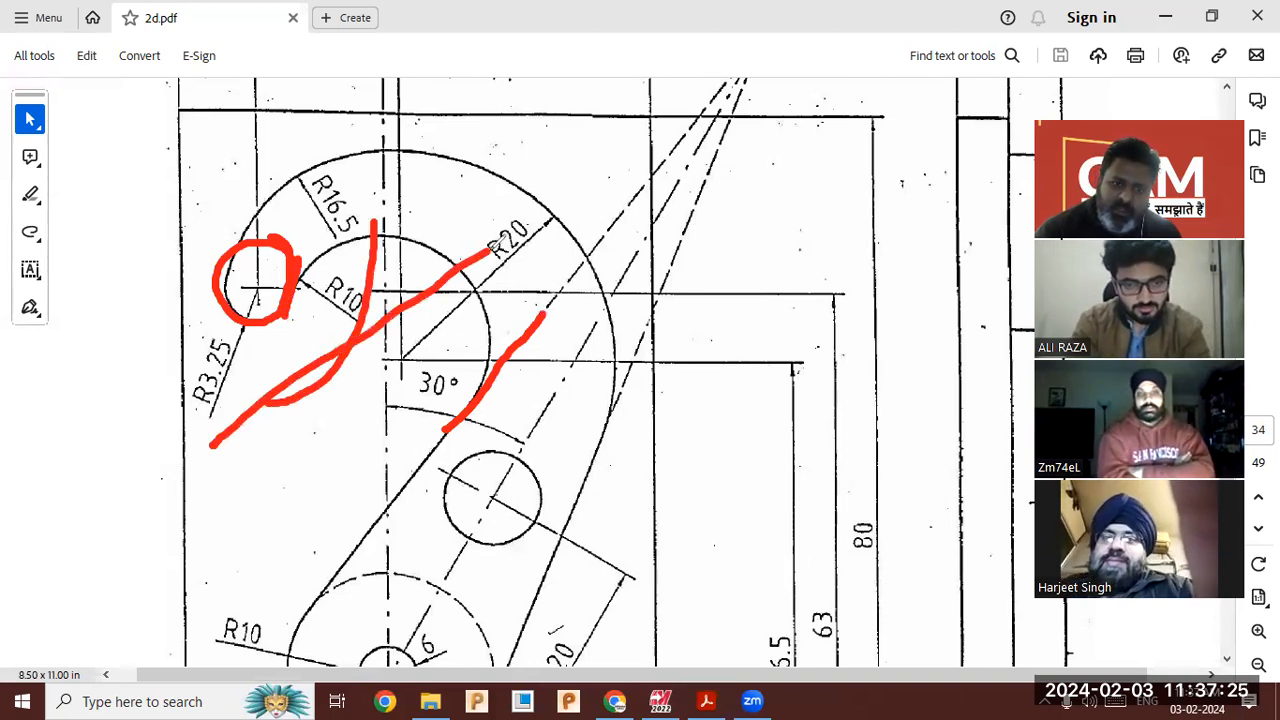
mouse_move(336, 335)
left_mouse_down()
mouse_move(369, 352)
mouse_move(357, 371)
left_mouse_up()
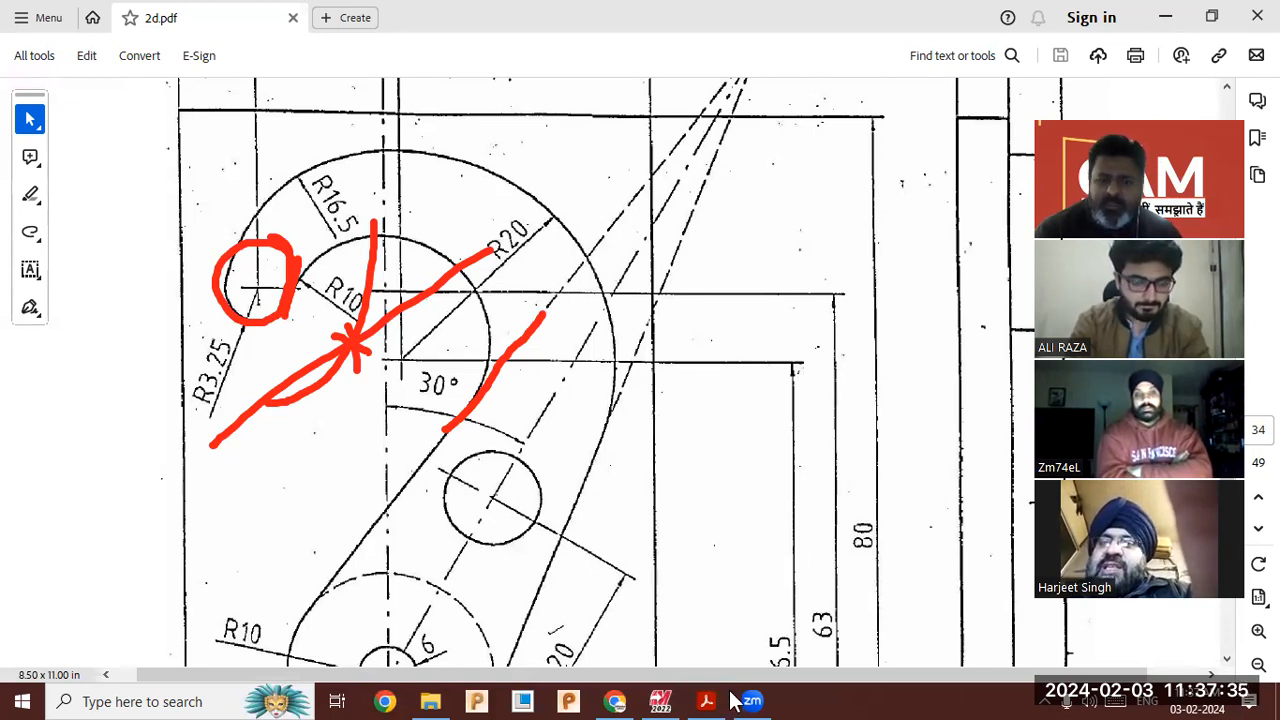
Clear the red markings from the reference drawing and switch to the Mastercam model's hook area
left_click(95, 546)
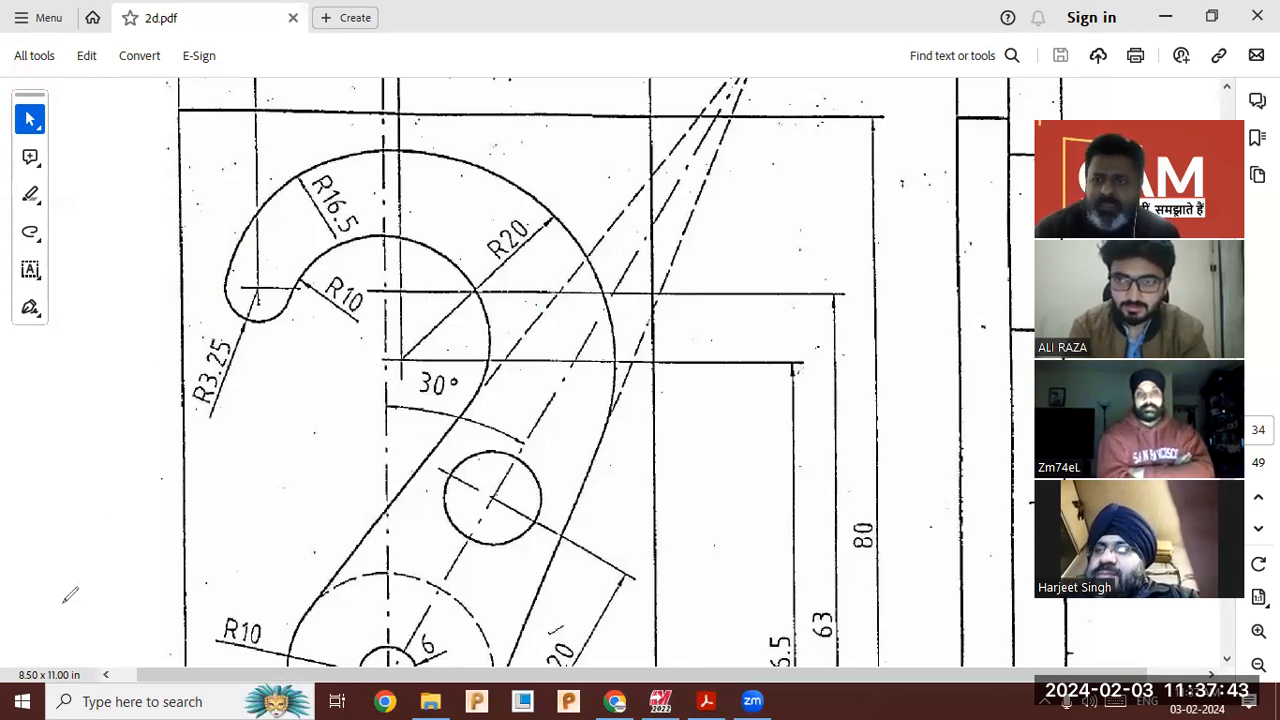
left_click(1163, 16)
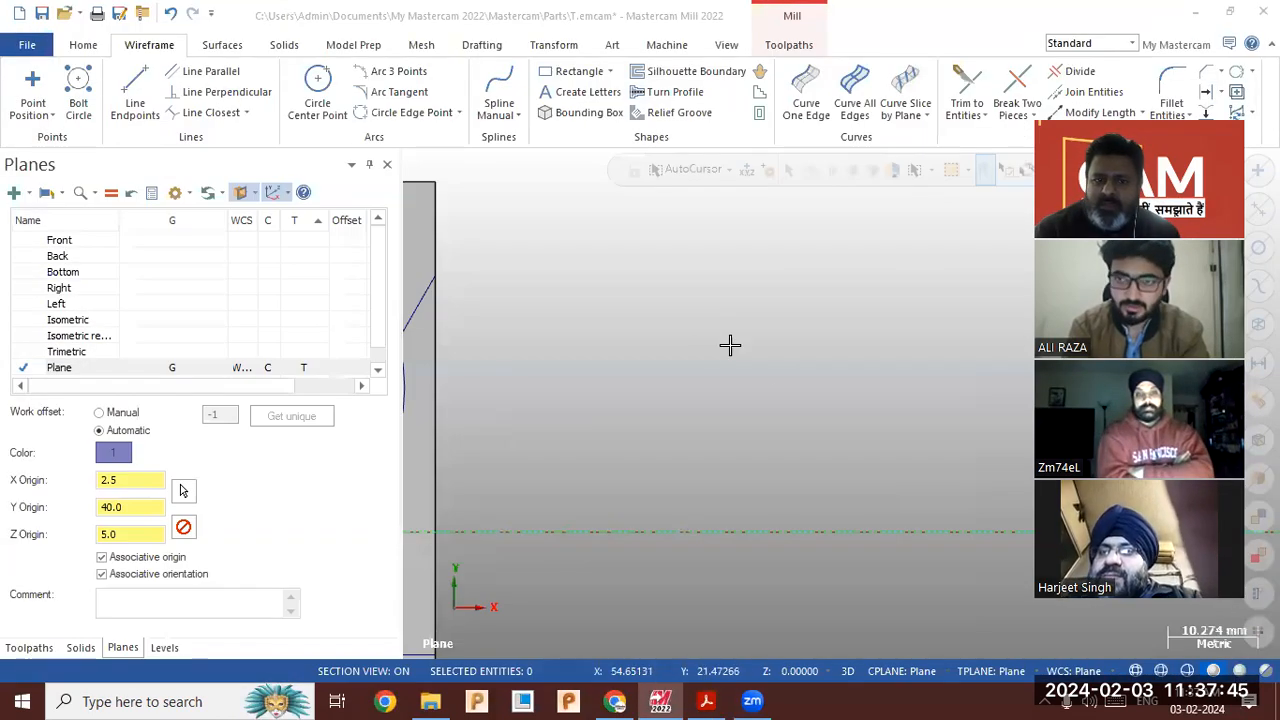
scroll(787, 381, "down", 7)
scroll(482, 410, "up", 3)
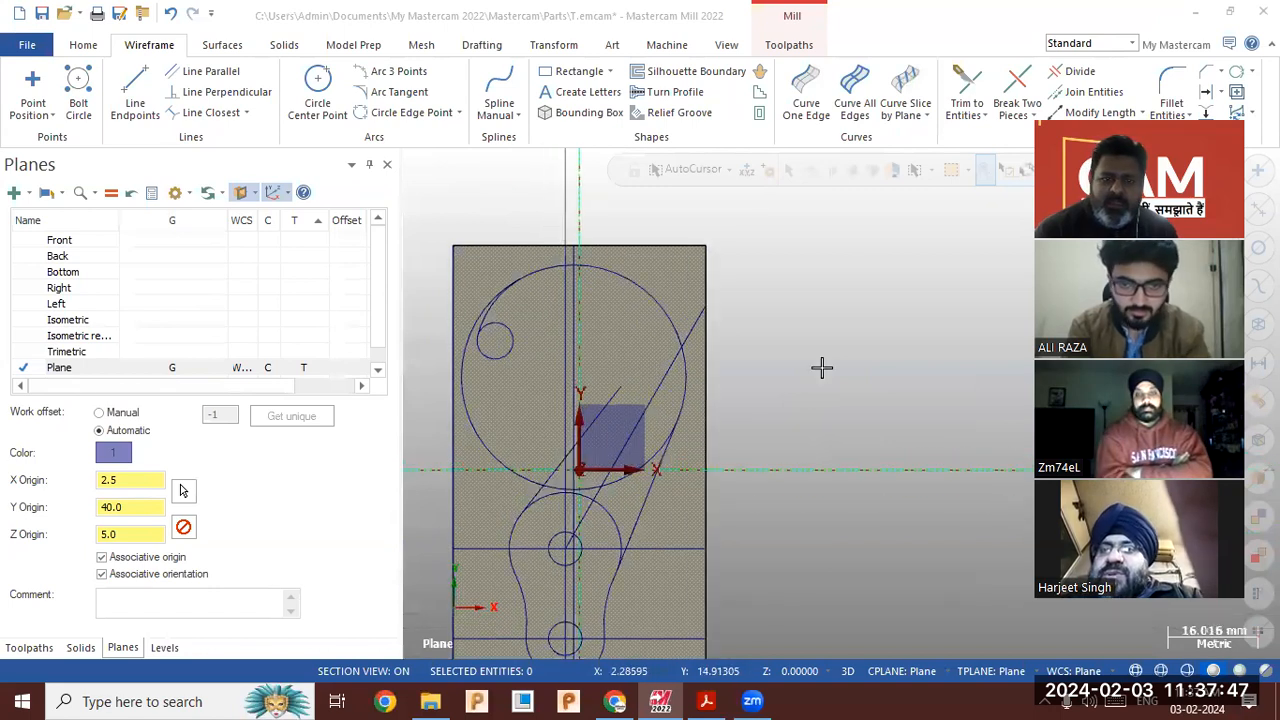
scroll(821, 368, "up", 2)
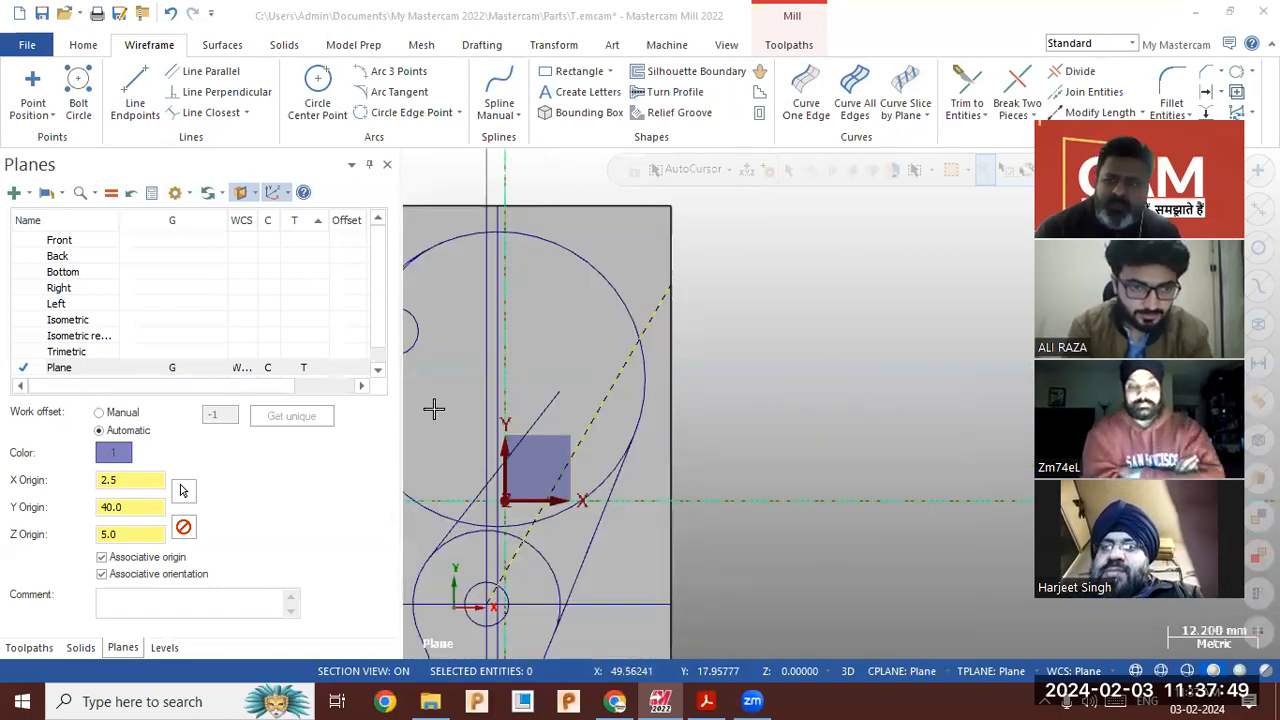
Offset the small hook-tip circle outward by 10 mm as a copy
left_click(1205, 110)
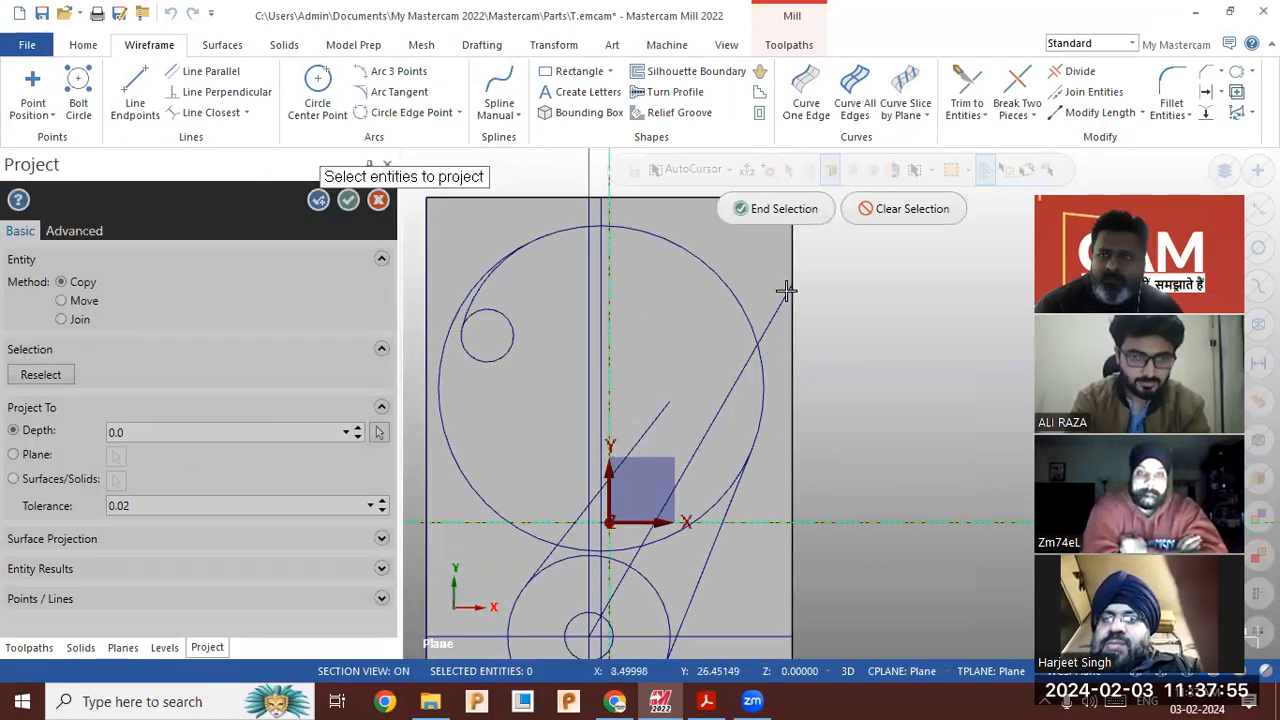
left_click(1207, 94)
type("10")
key("Return")
left_click(506, 358)
left_click(533, 378)
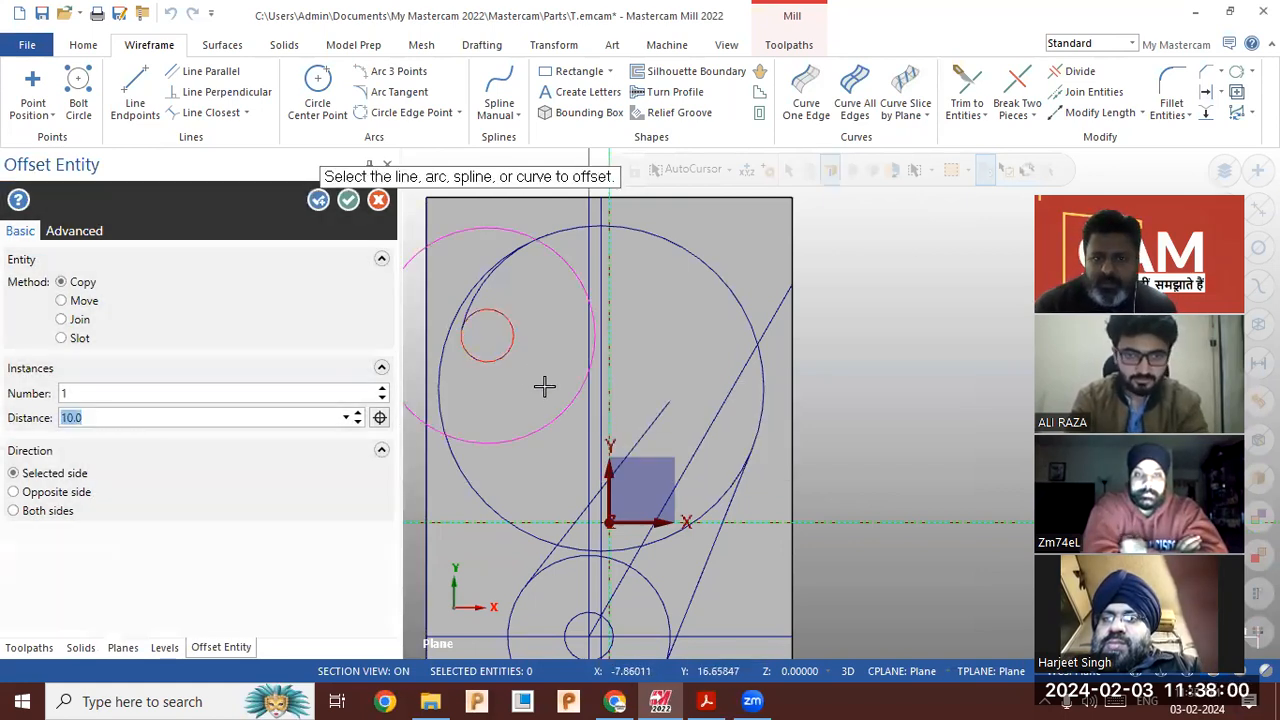
left_click(319, 204)
Offset the tangent line above the lower boss by 10 mm toward the small hook-tip circle
left_click(577, 512)
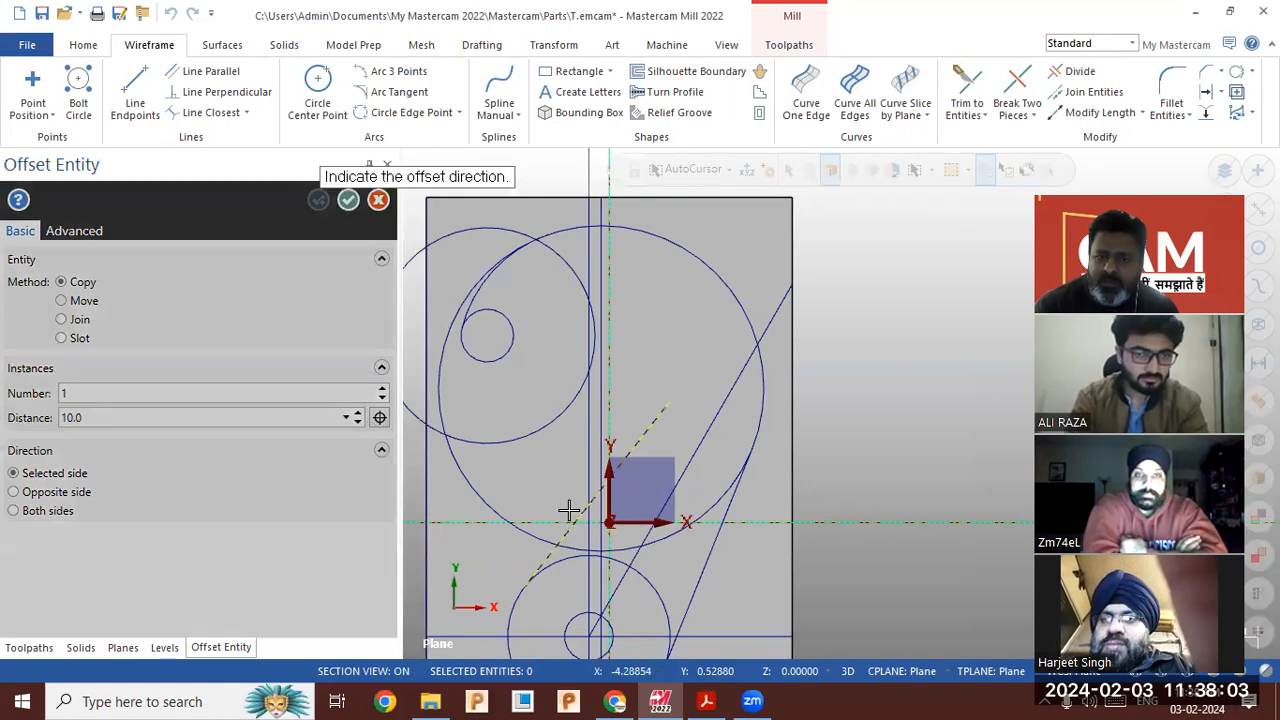
left_click(527, 475)
left_click(345, 202)
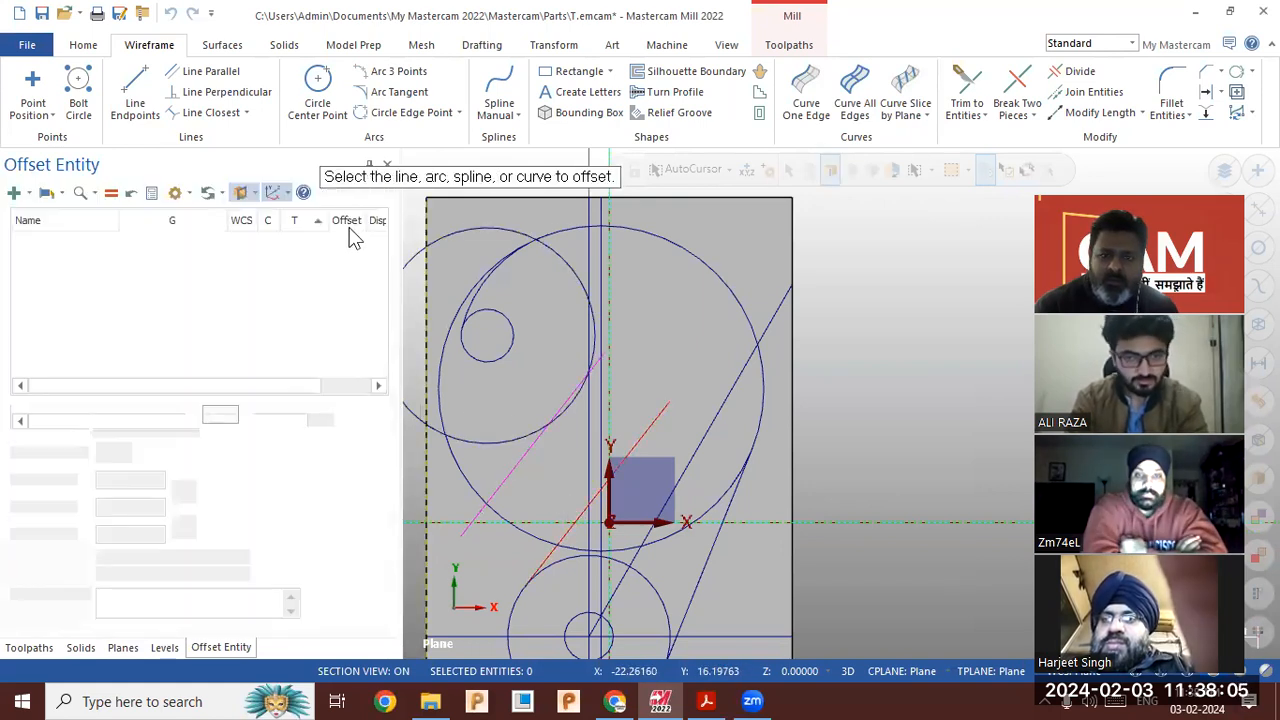
Switch to the reference PDF, reduce it to a smaller window beside the model, and examine the full hook drawing's dimensions
scroll(443, 394, "up", 4)
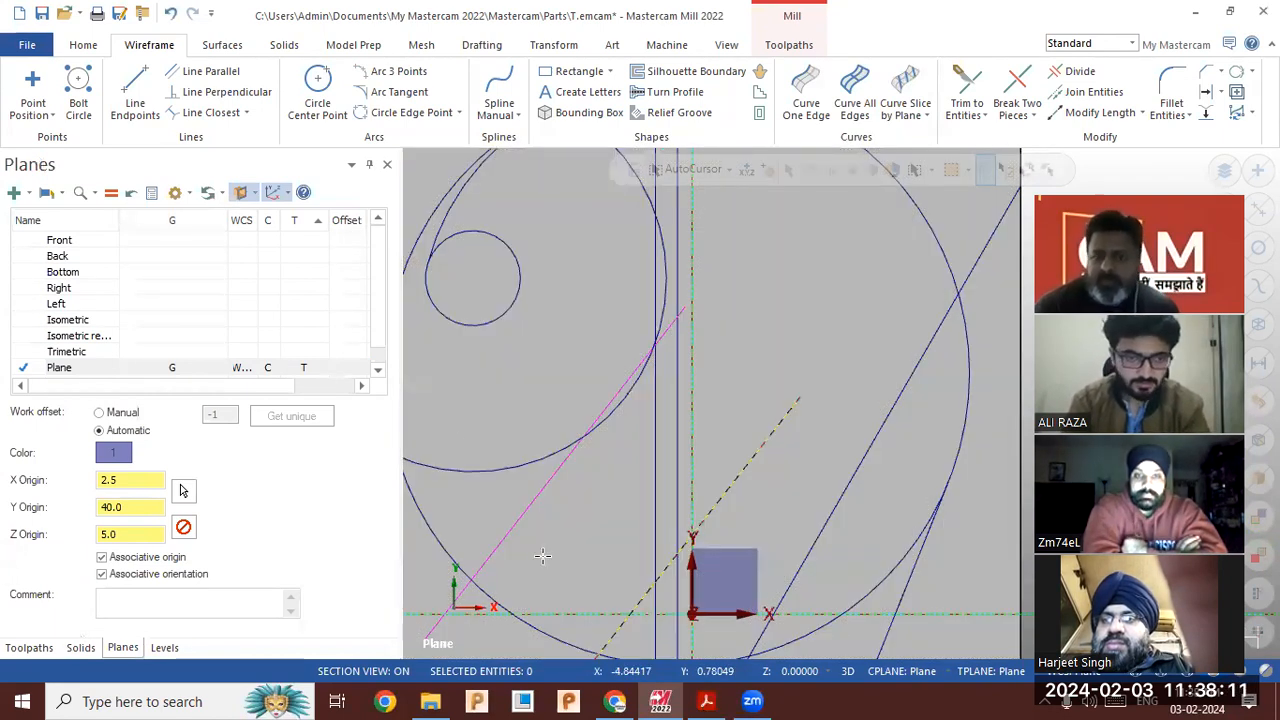
key("alt+Tab")
left_click(1229, 13)
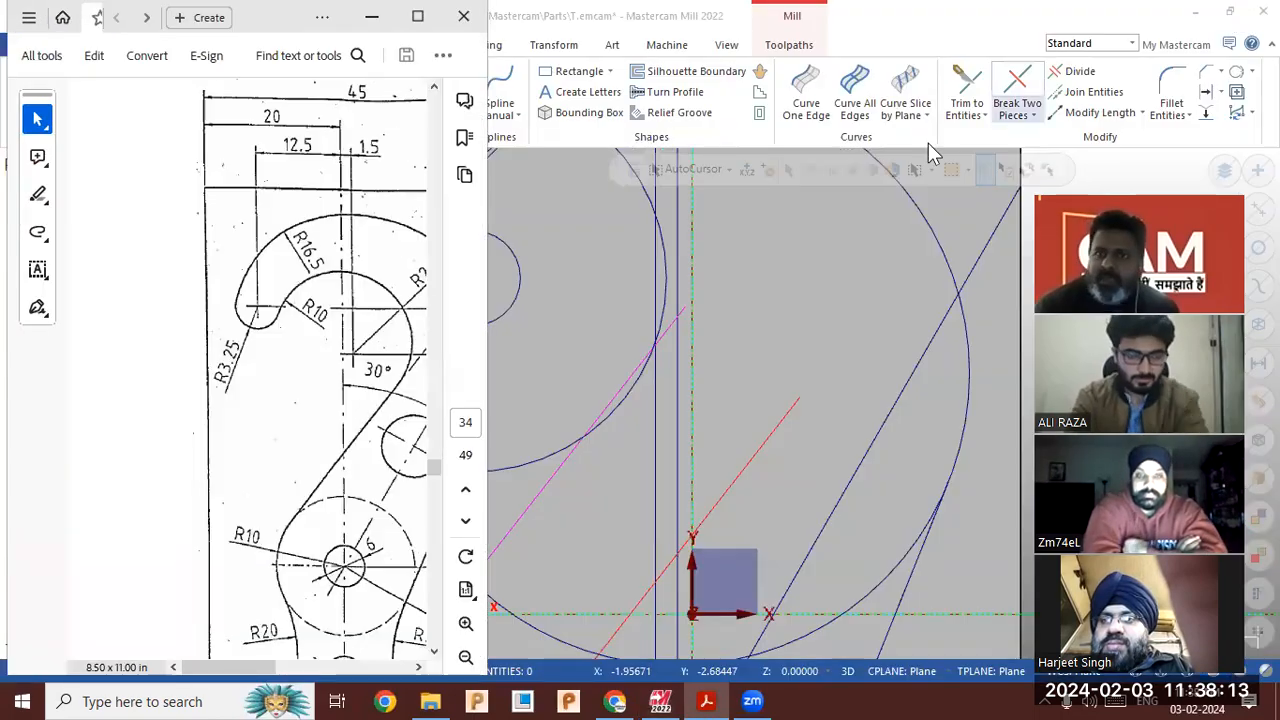
scroll(200, 381, "down", 7, "ctrl")
scroll(140, 557, "up", 3, "ctrl")
scroll(757, 374, "down", 3)
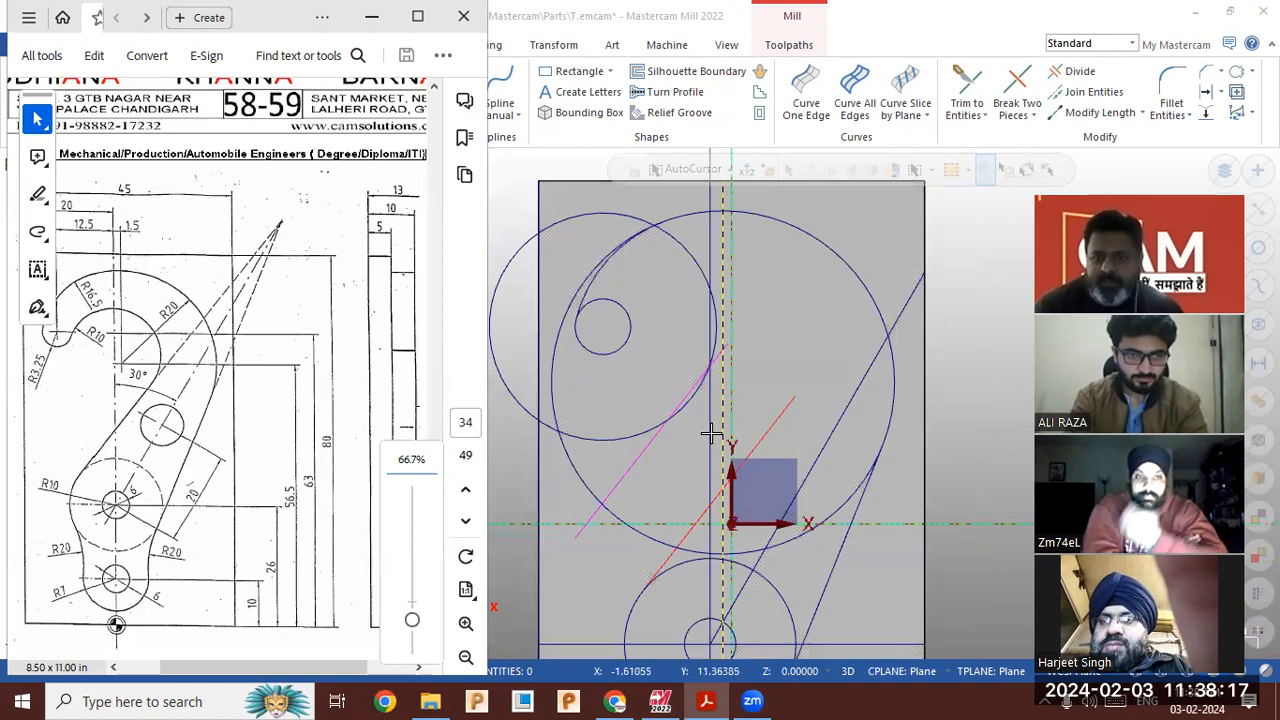
Return to Mastercam and delete the two vertical construction lines running through the hook area
left_click(710, 446)
key("Escape")
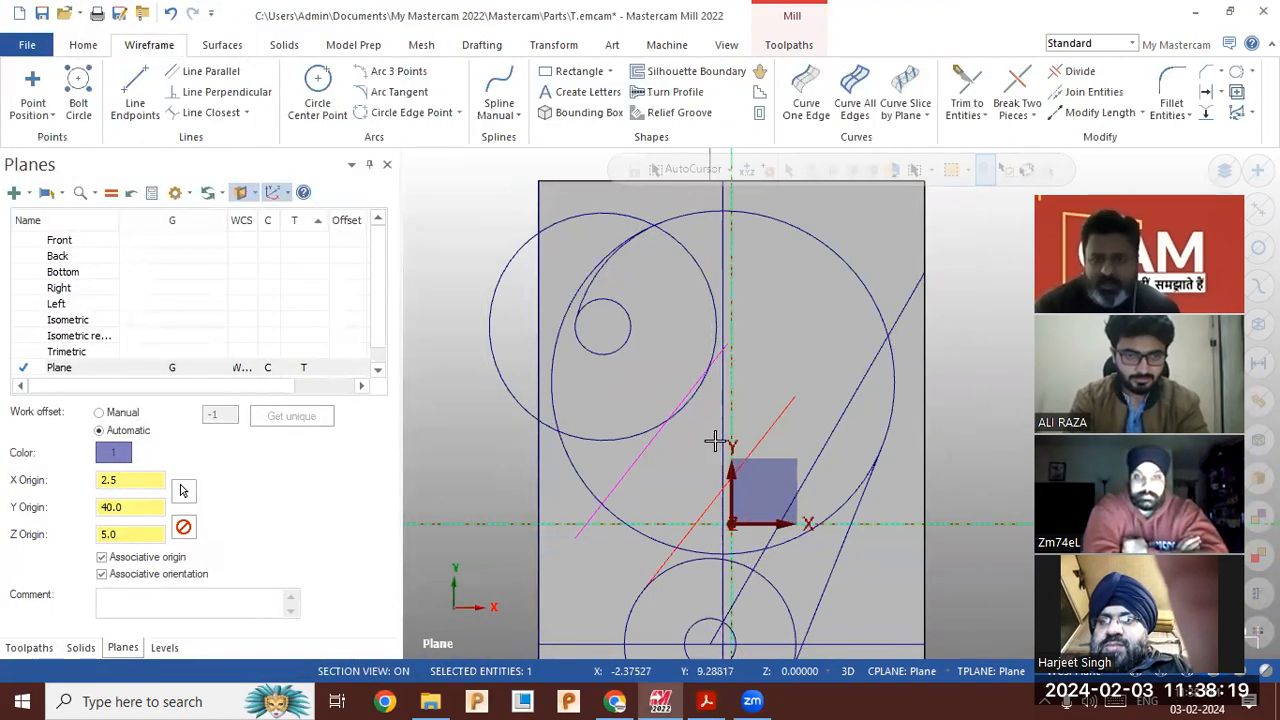
scroll(686, 398, "up", 1)
scroll(686, 398, "up", 2)
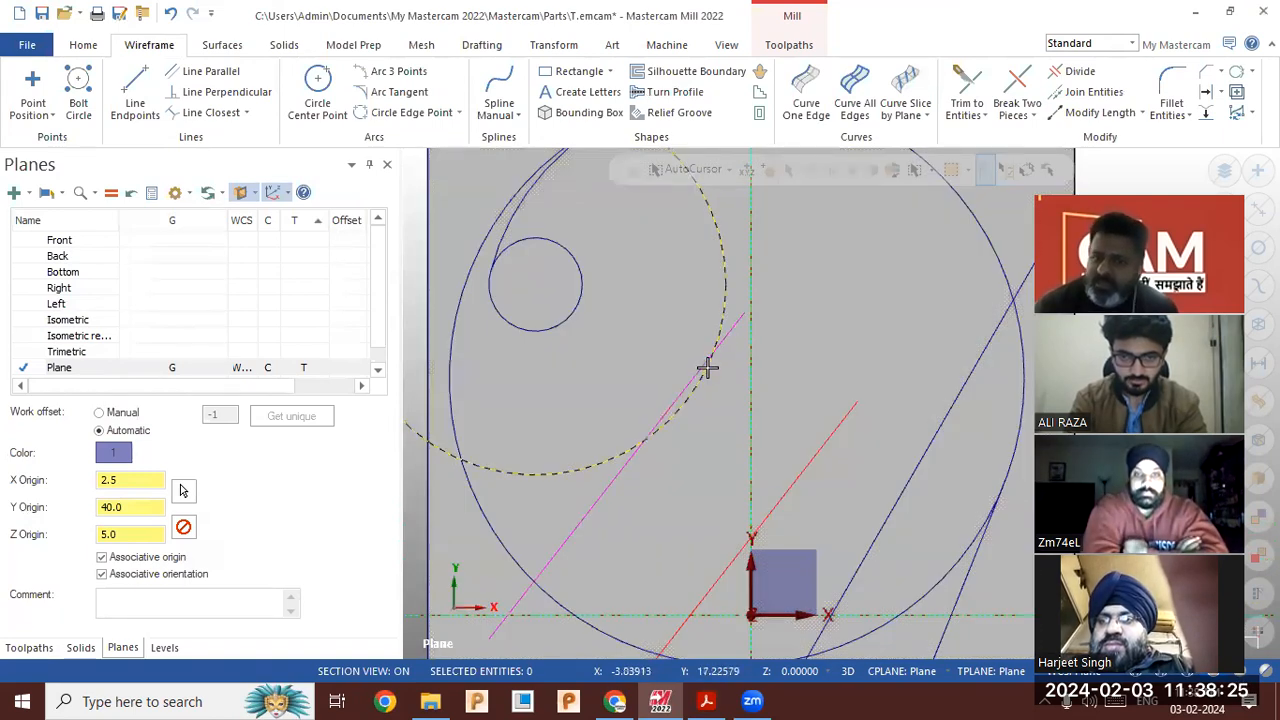
Draw a circle of radius 10 mm centred where the offset circle crosses the offset line
scroll(666, 343, "down", 1)
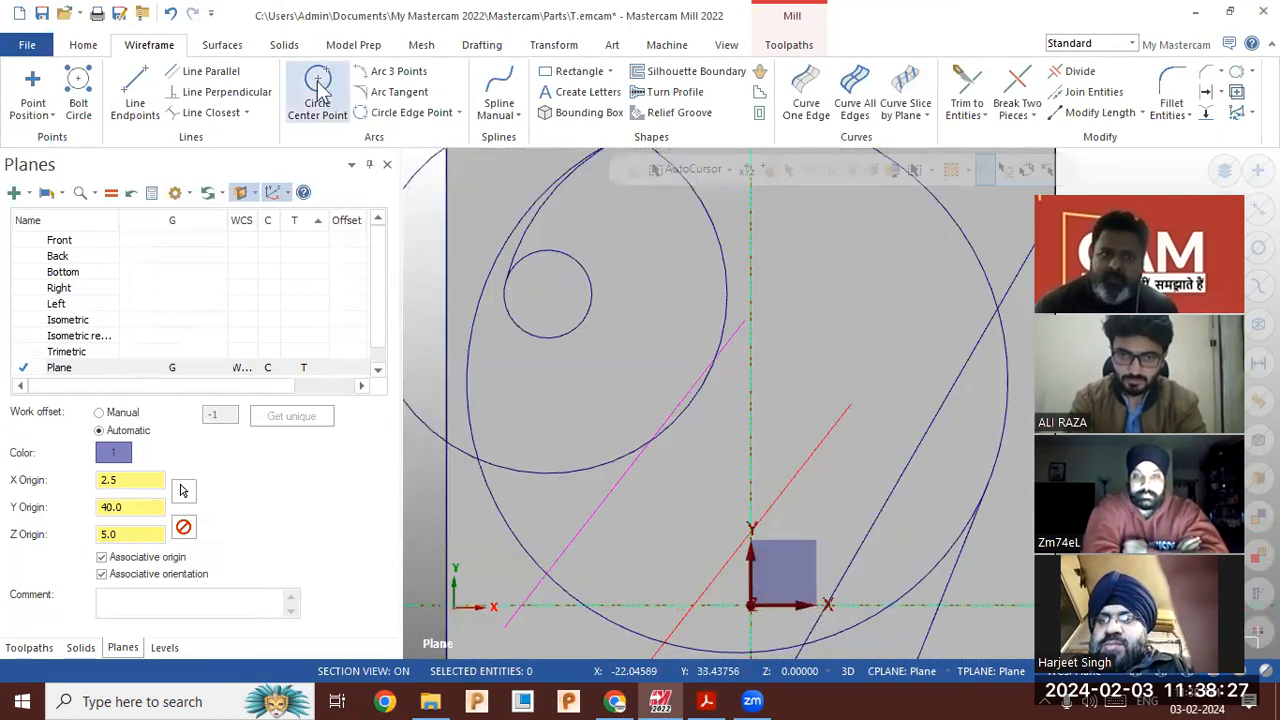
left_click(318, 88)
left_click(712, 358)
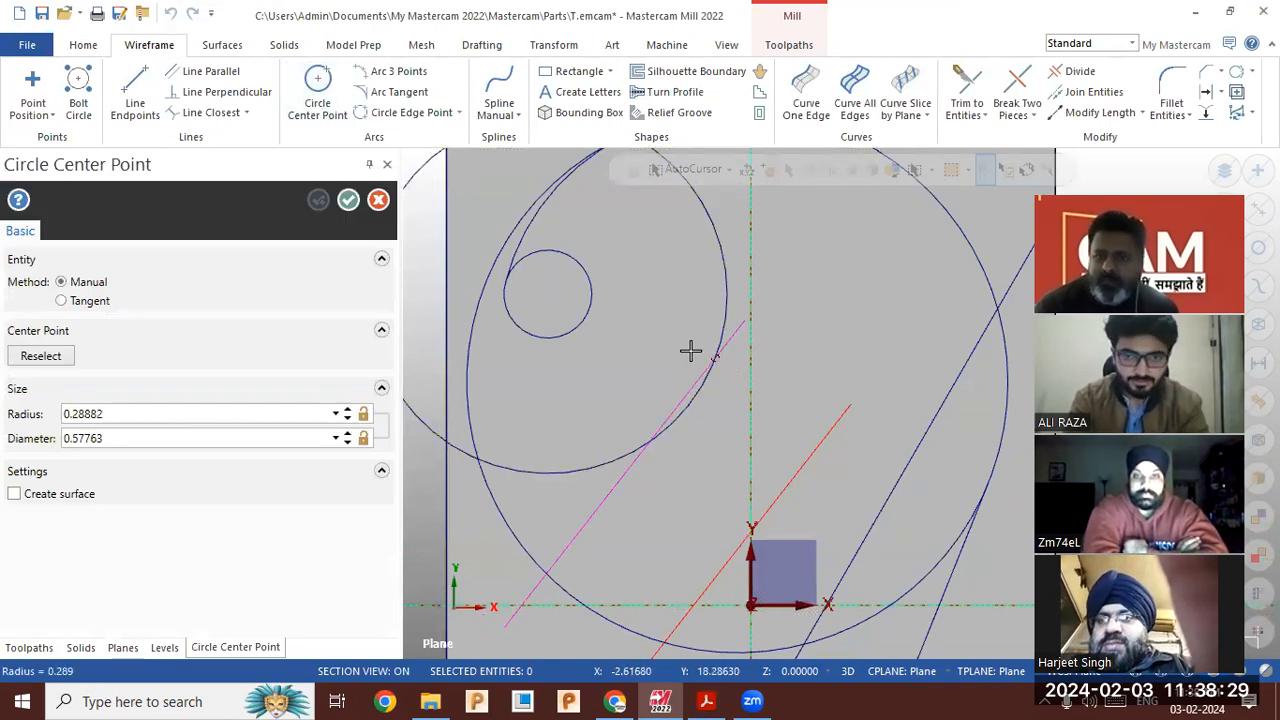
left_click(628, 312)
left_click(195, 432)
left_click(197, 405)
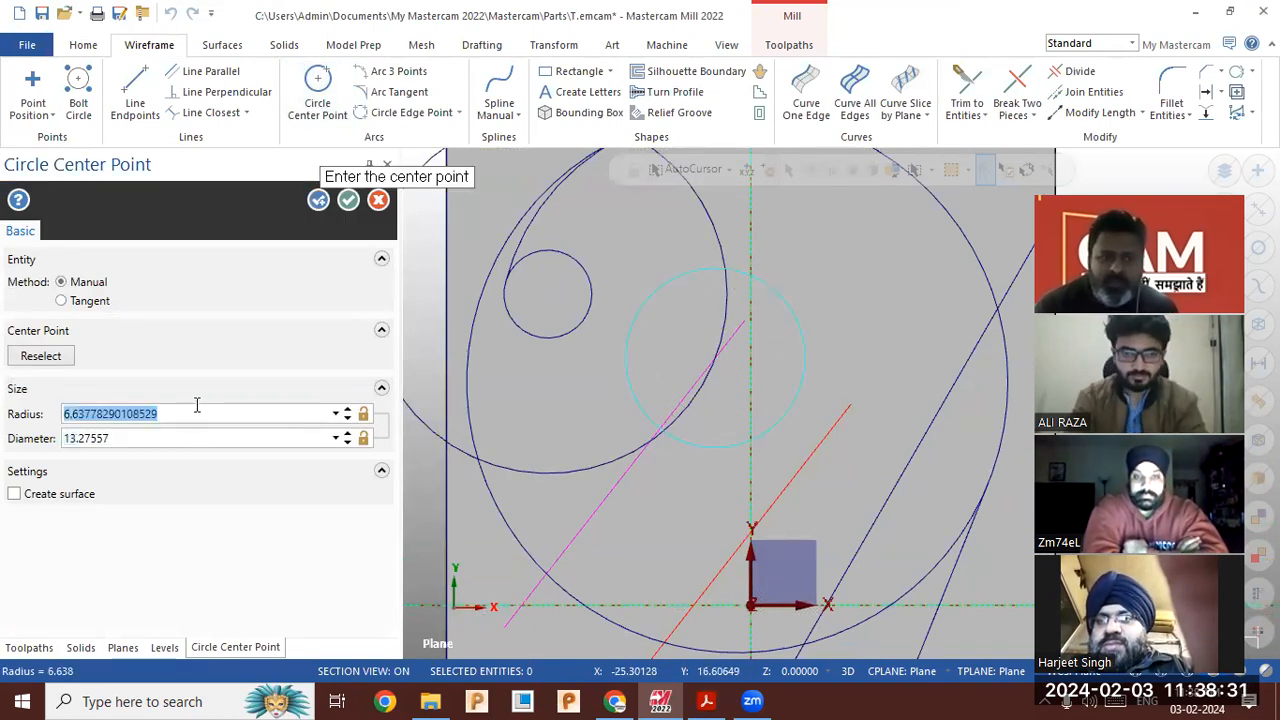
type("10.0")
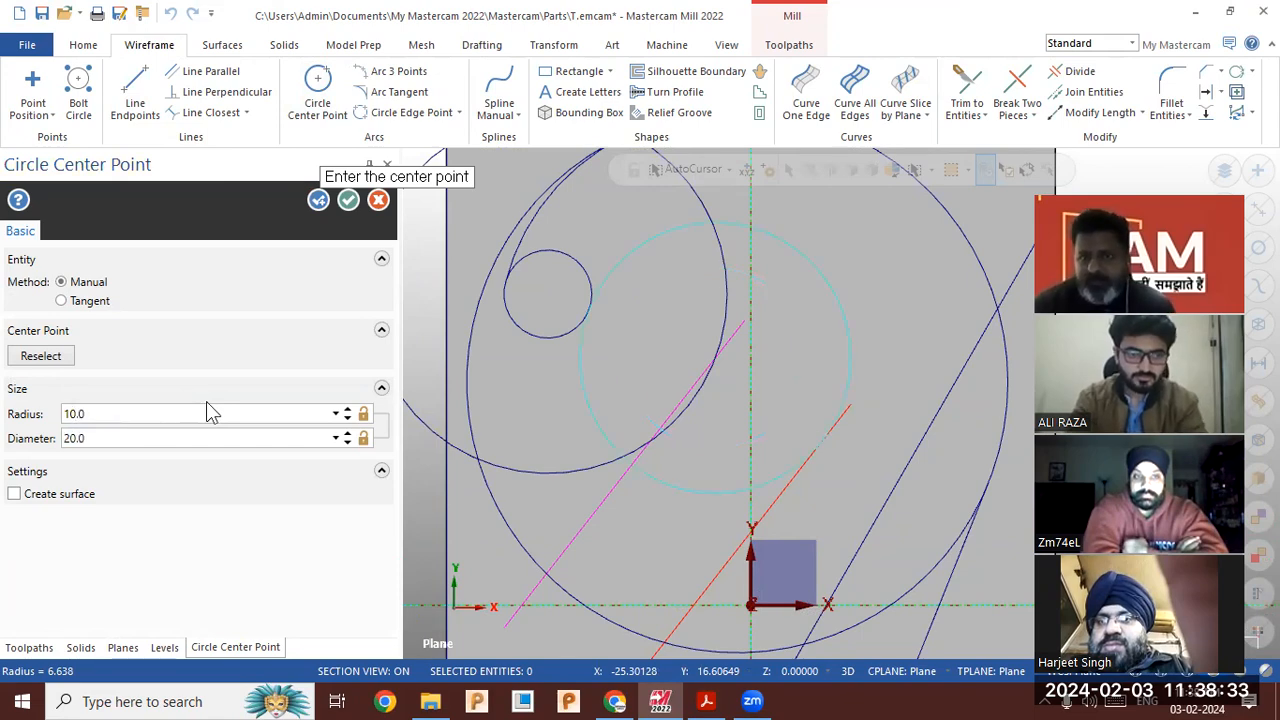
left_click(346, 202)
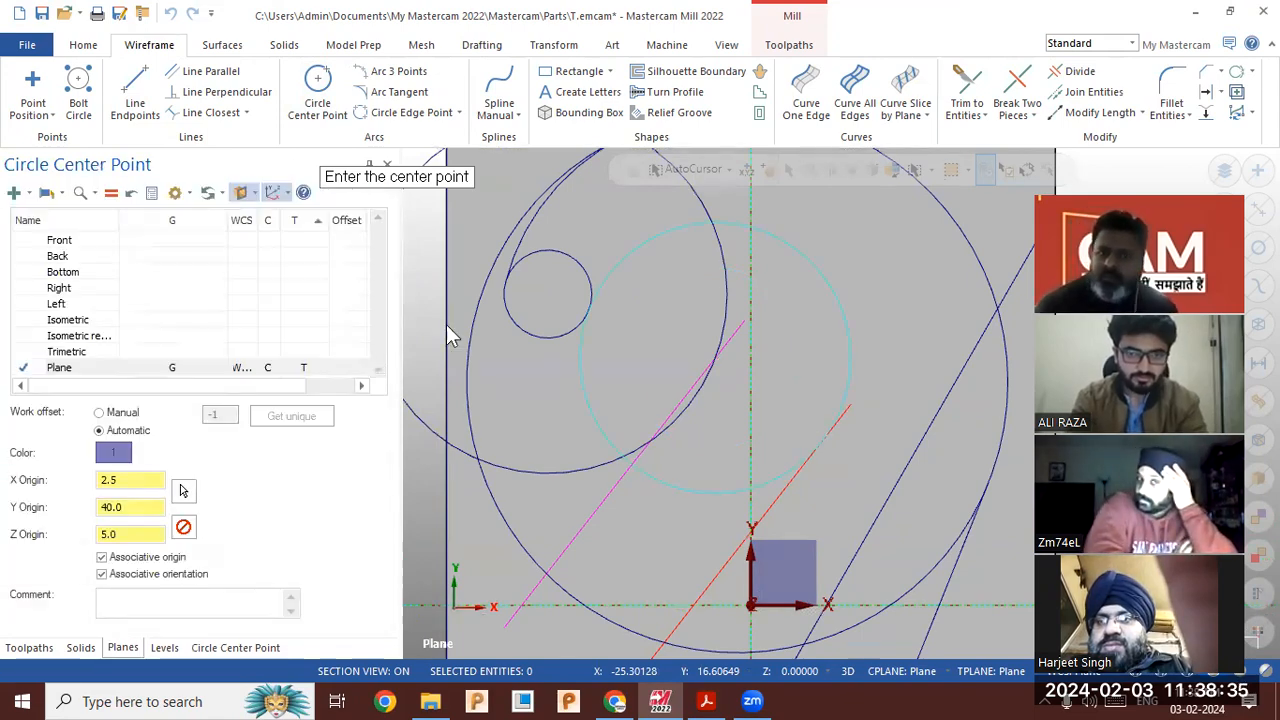
Delete the large offset construction circle around the hook tip
scroll(776, 446, "down", 4)
scroll(388, 289, "down", 1)
scroll(466, 252, "down", 3)
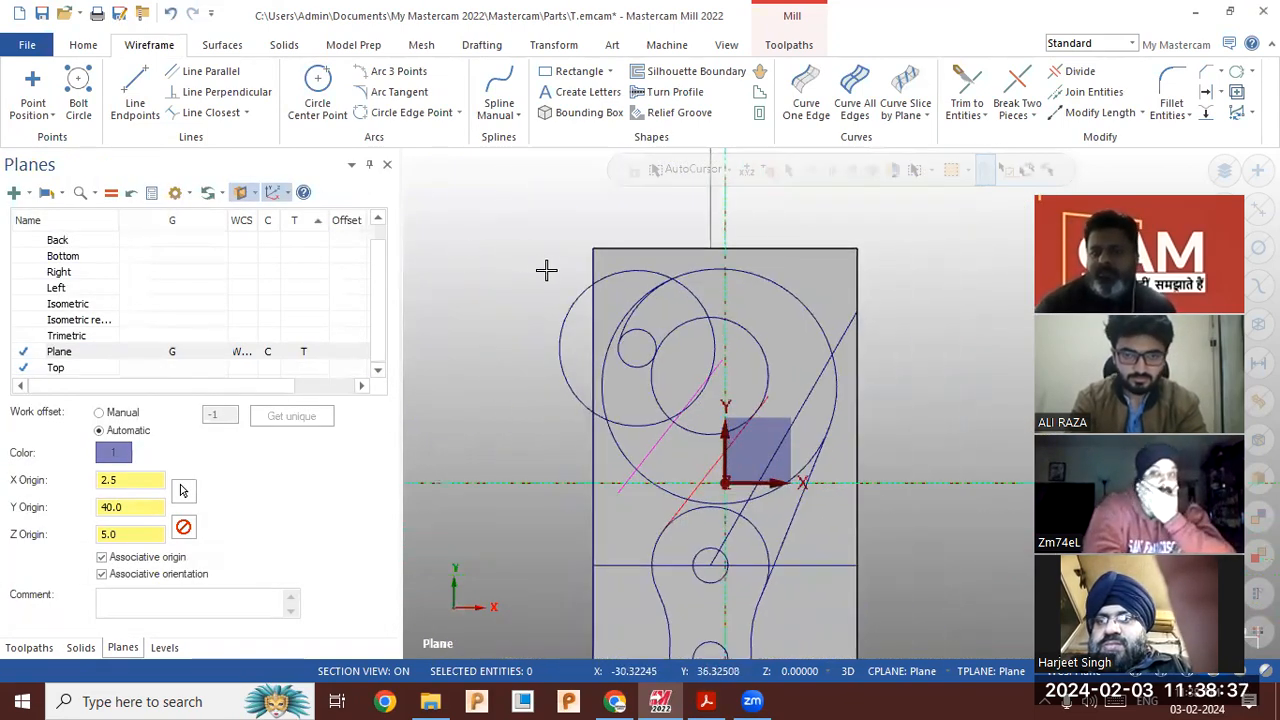
scroll(561, 373, "up", 1)
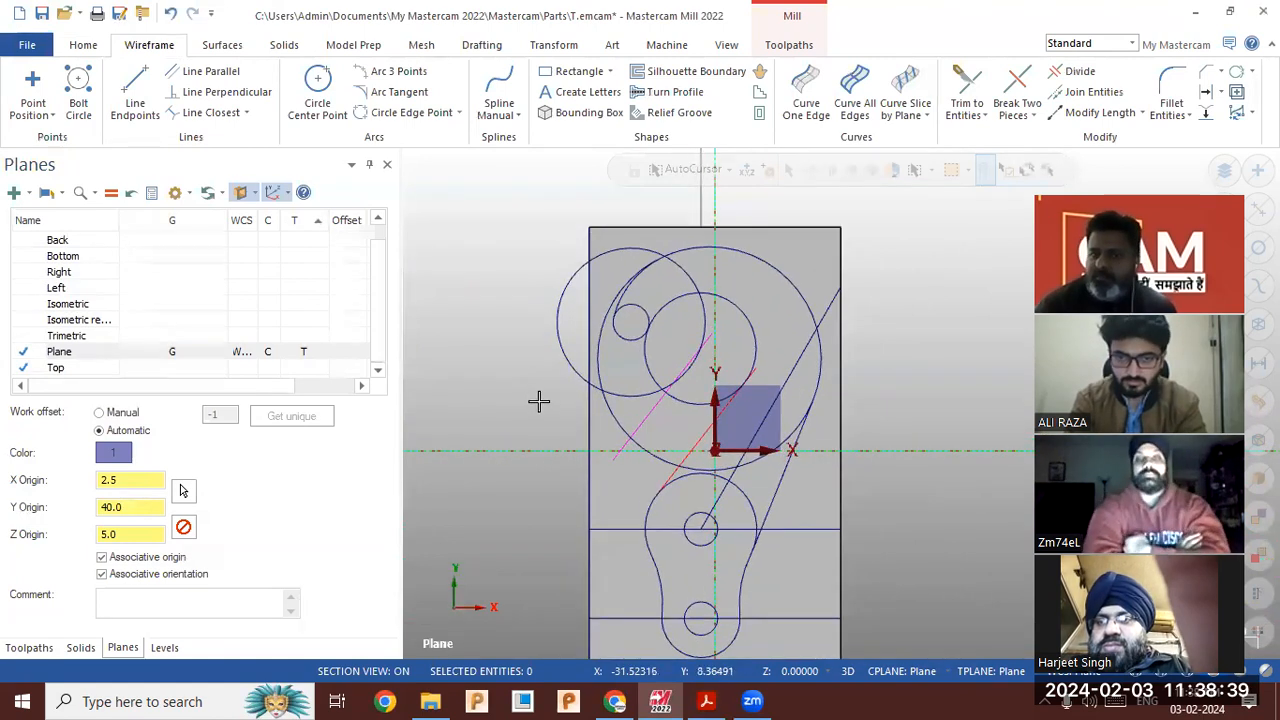
left_click(552, 349)
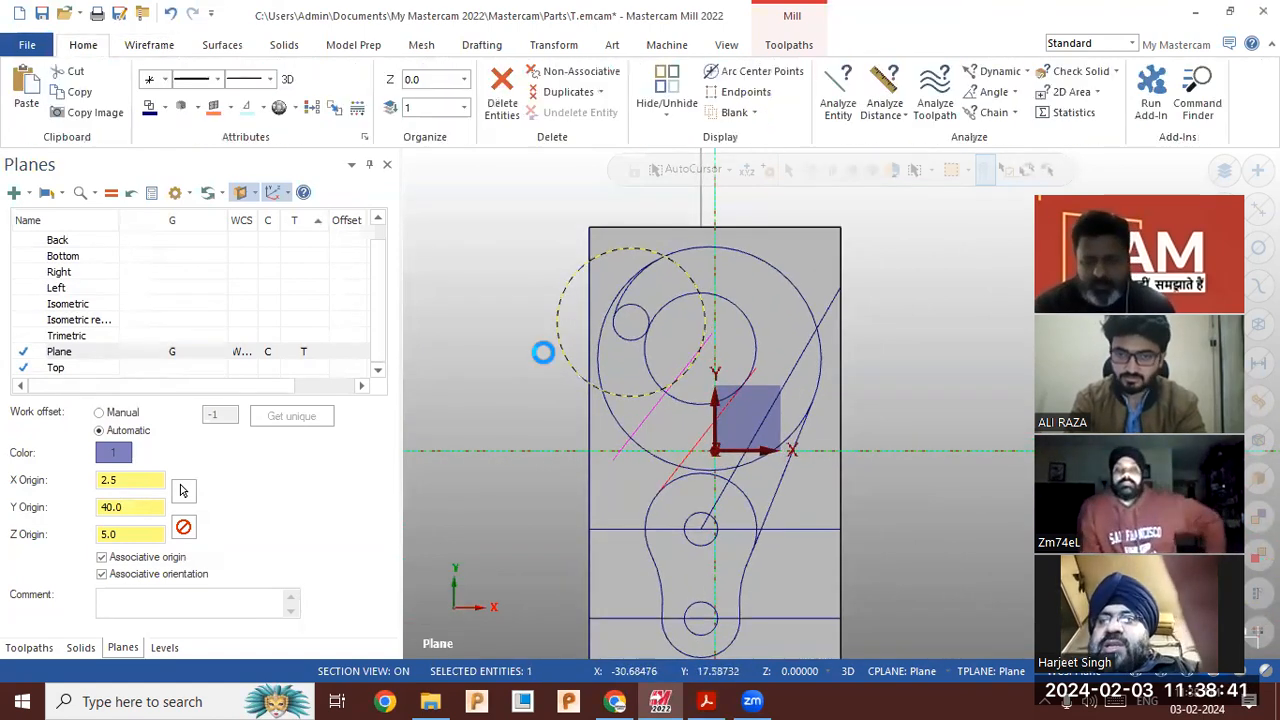
key("Delete")
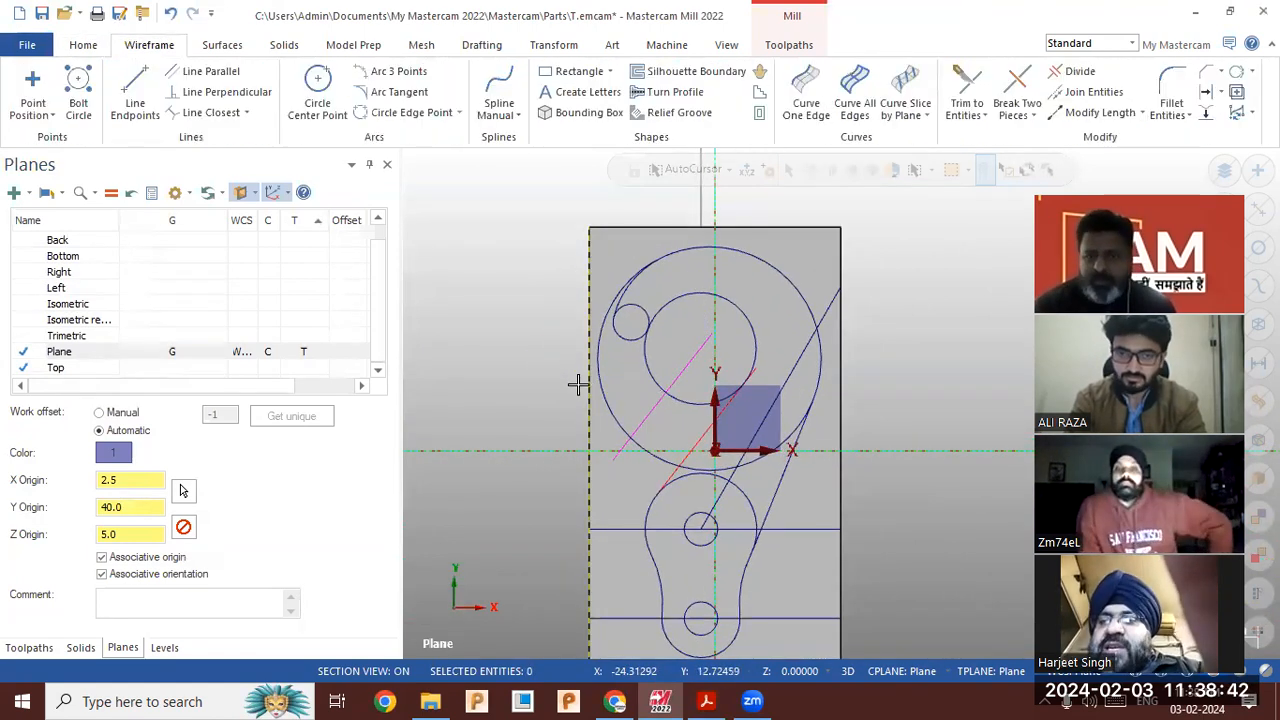
left_click(1062, 73)
left_click(640, 310)
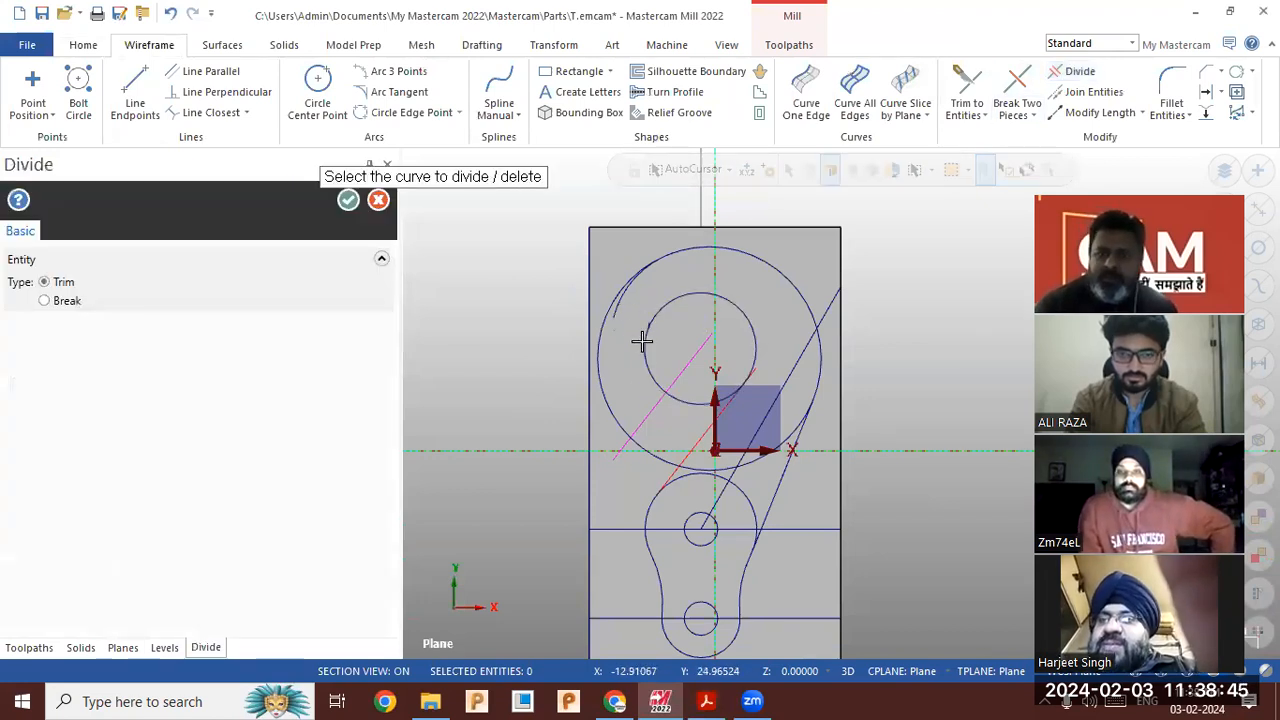
left_click(170, 13)
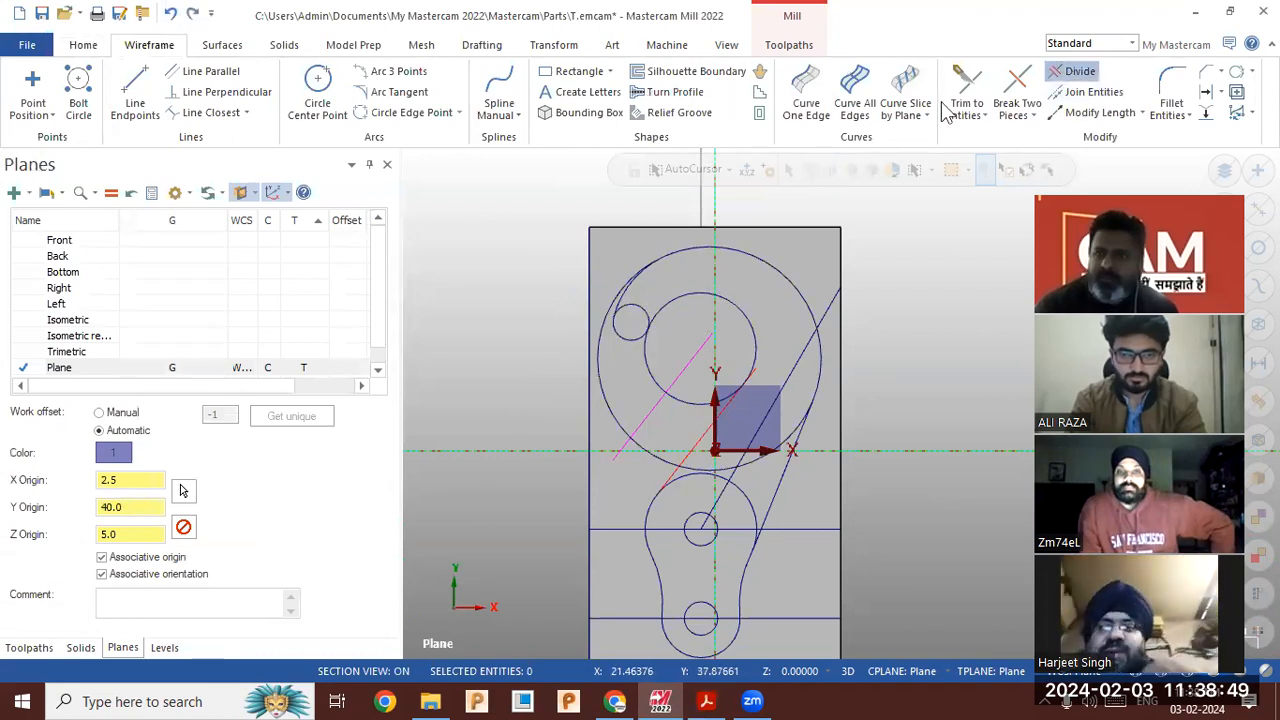
Divide the 10 mm radius circle and the small tip circle, trimming them to the hook's inner contour and rounded tip
left_click(1075, 73)
scroll(665, 270, "up", 5)
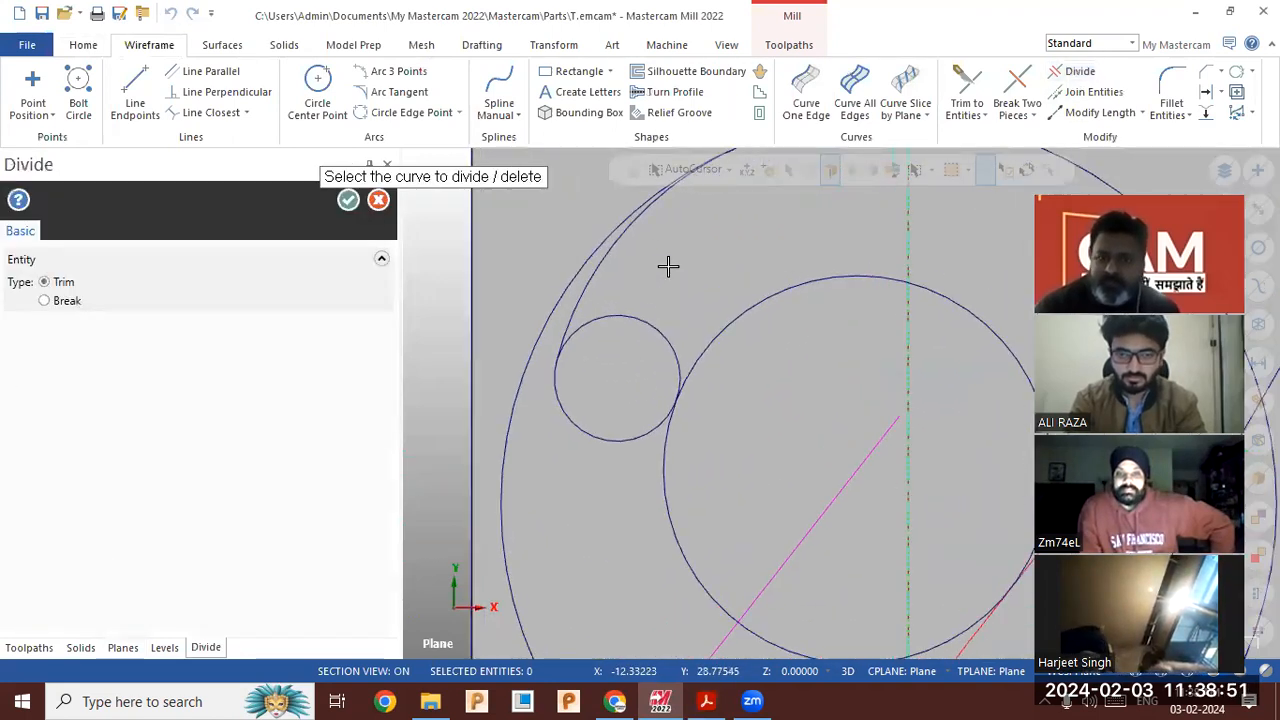
scroll(640, 333, "down", 2)
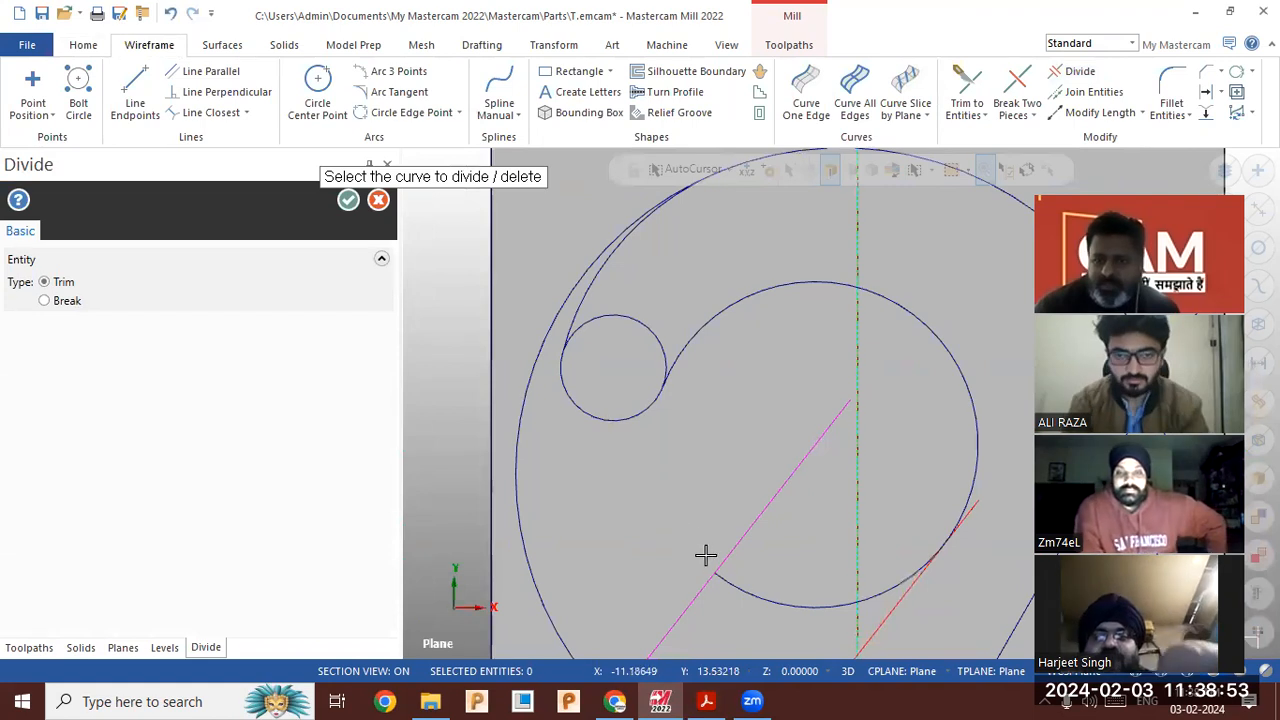
left_click(724, 582)
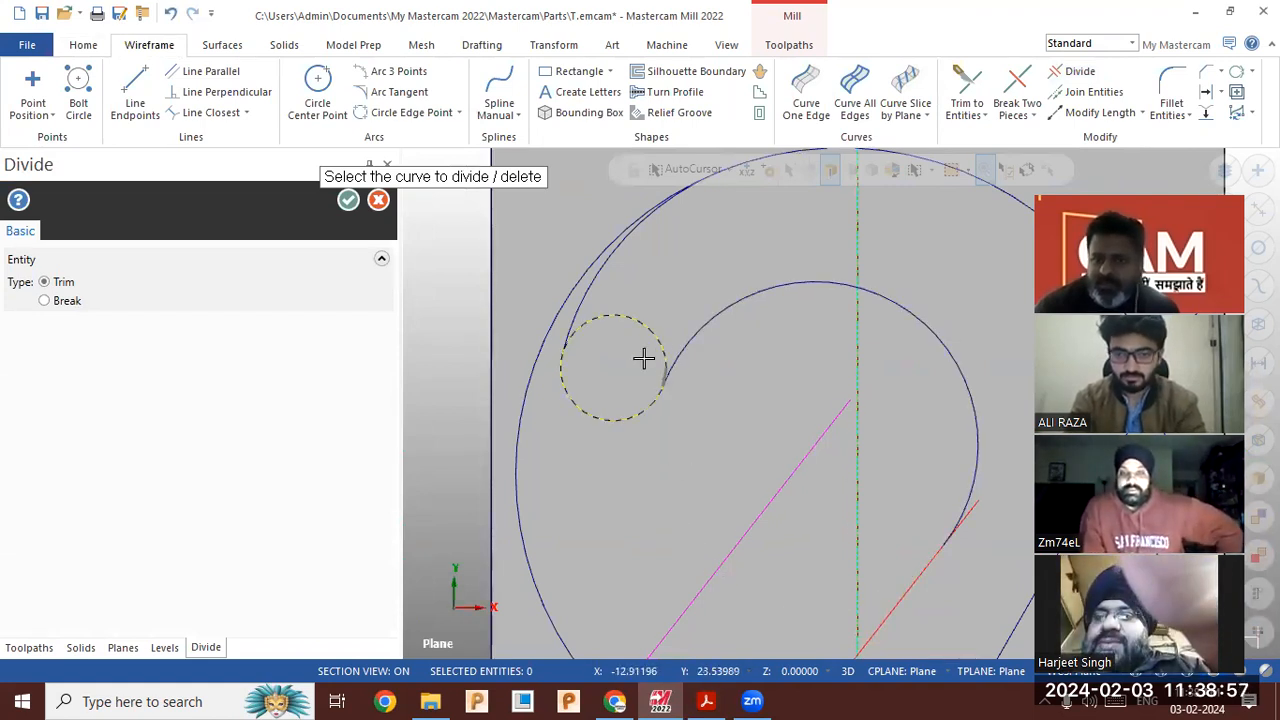
scroll(645, 357, "up", 3)
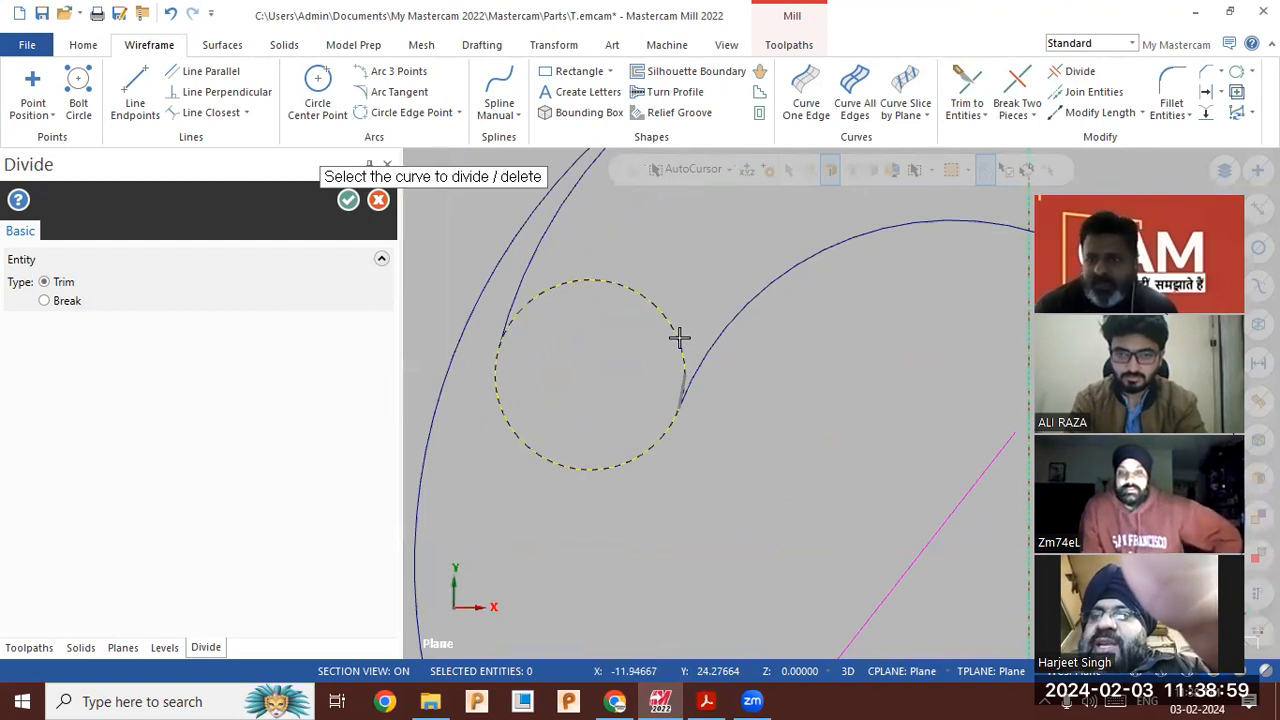
left_click(677, 345)
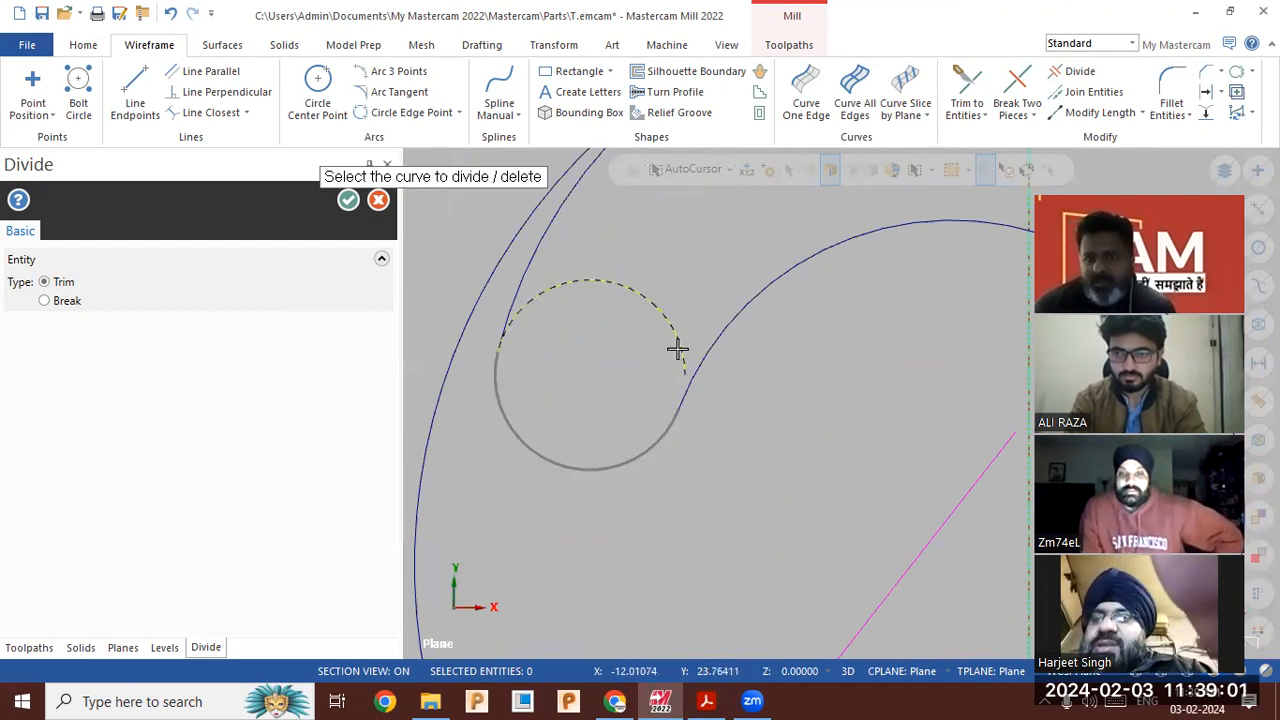
Trim the large circle to the hook's outer arc and remove the lower boss circle's upper arc beside the tangent line
scroll(600, 320, "down", 6)
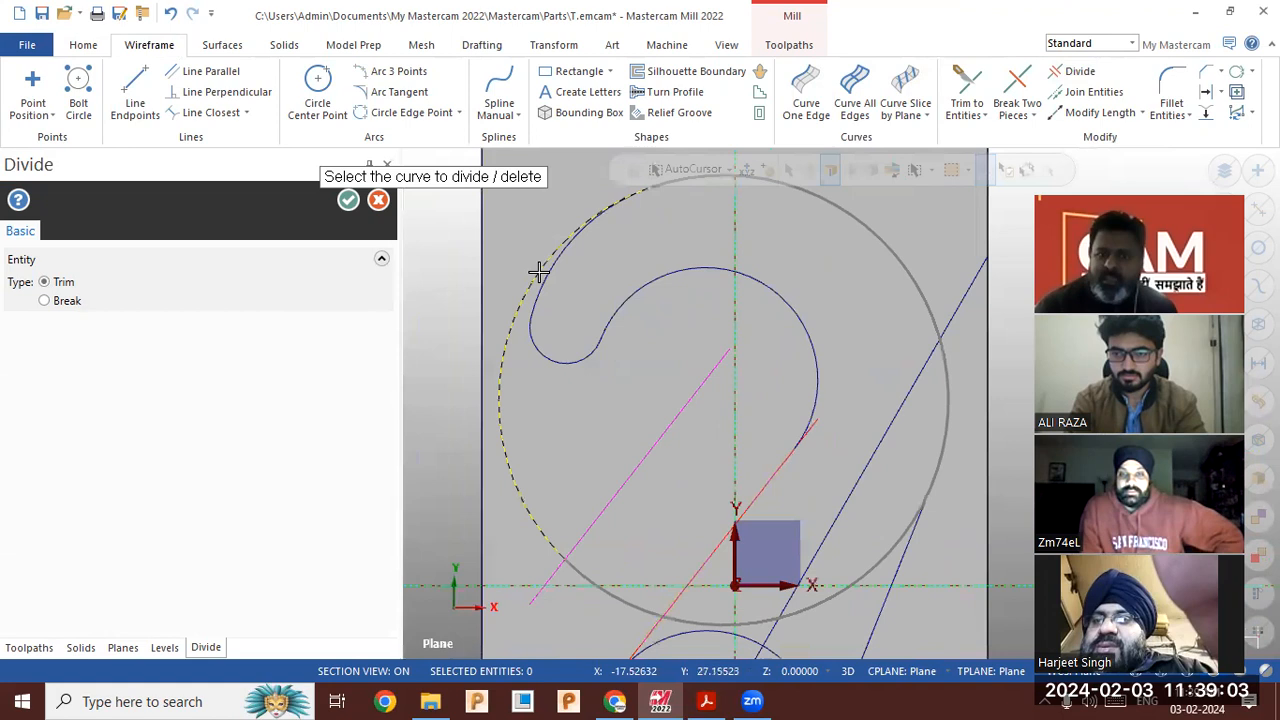
left_click(525, 271)
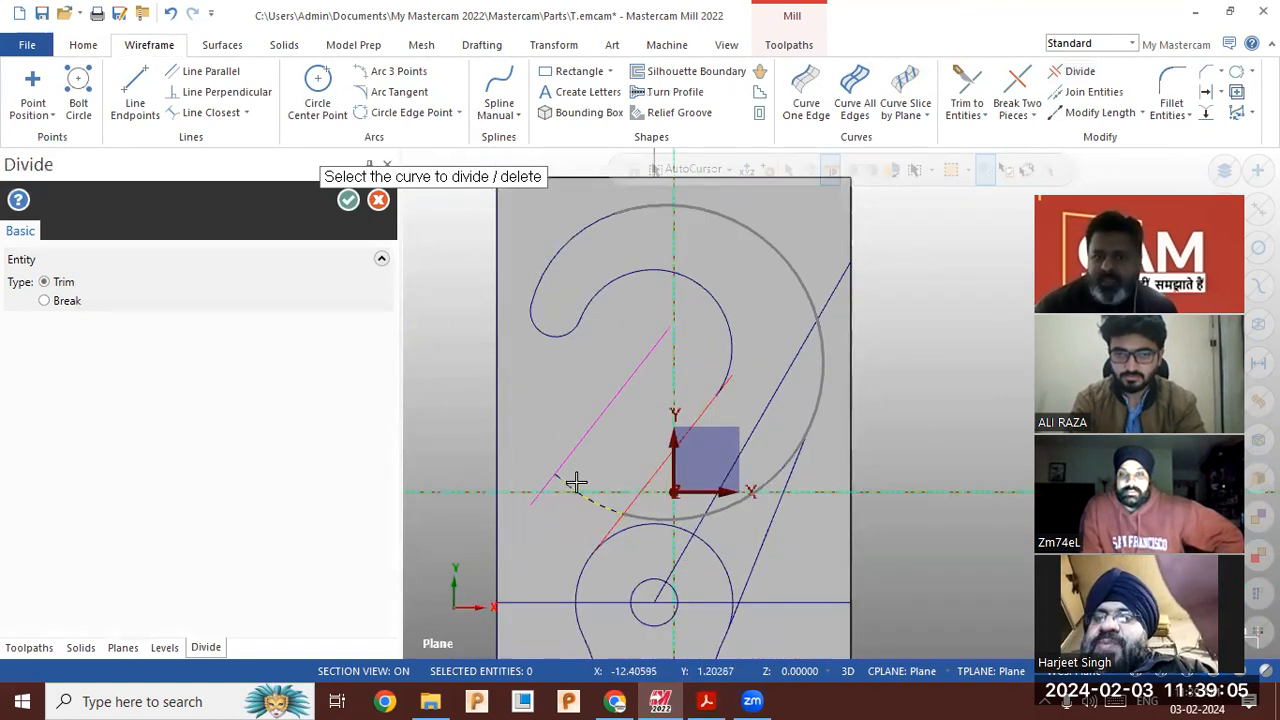
left_click(652, 517)
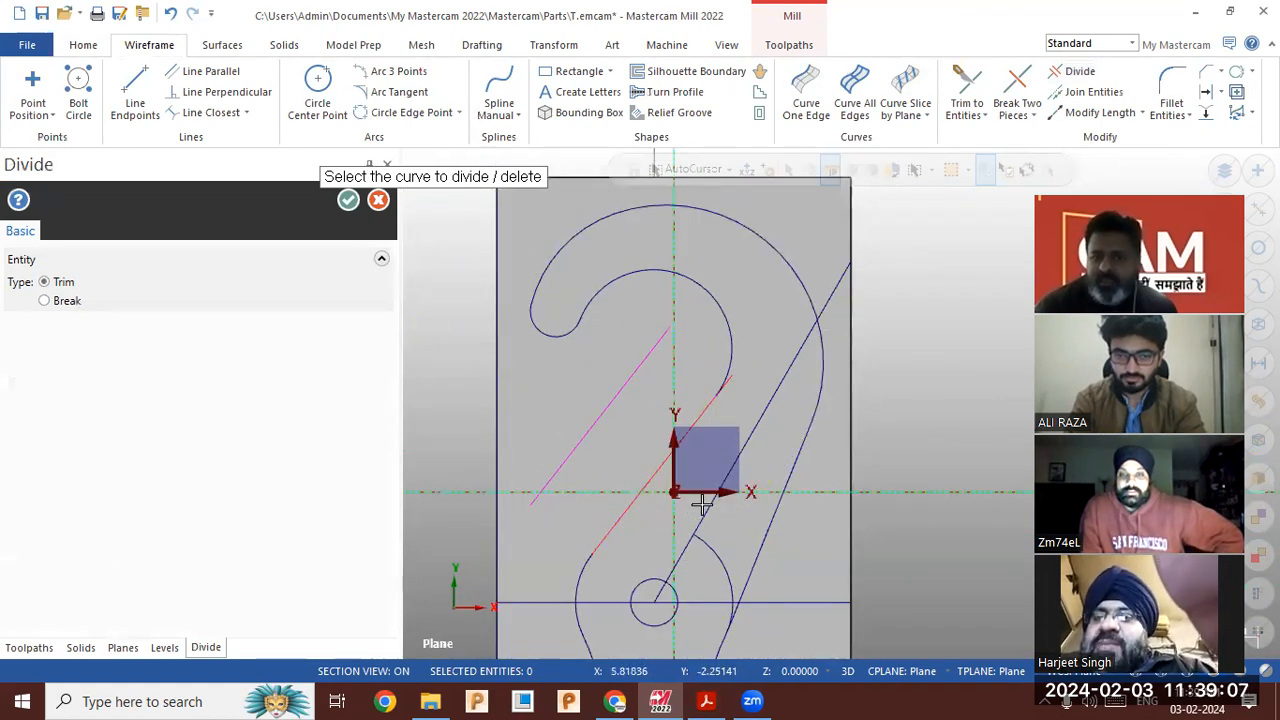
Remove the offset construction line and trim the tangent line's overhang past the hook's inner arc
left_click(581, 437)
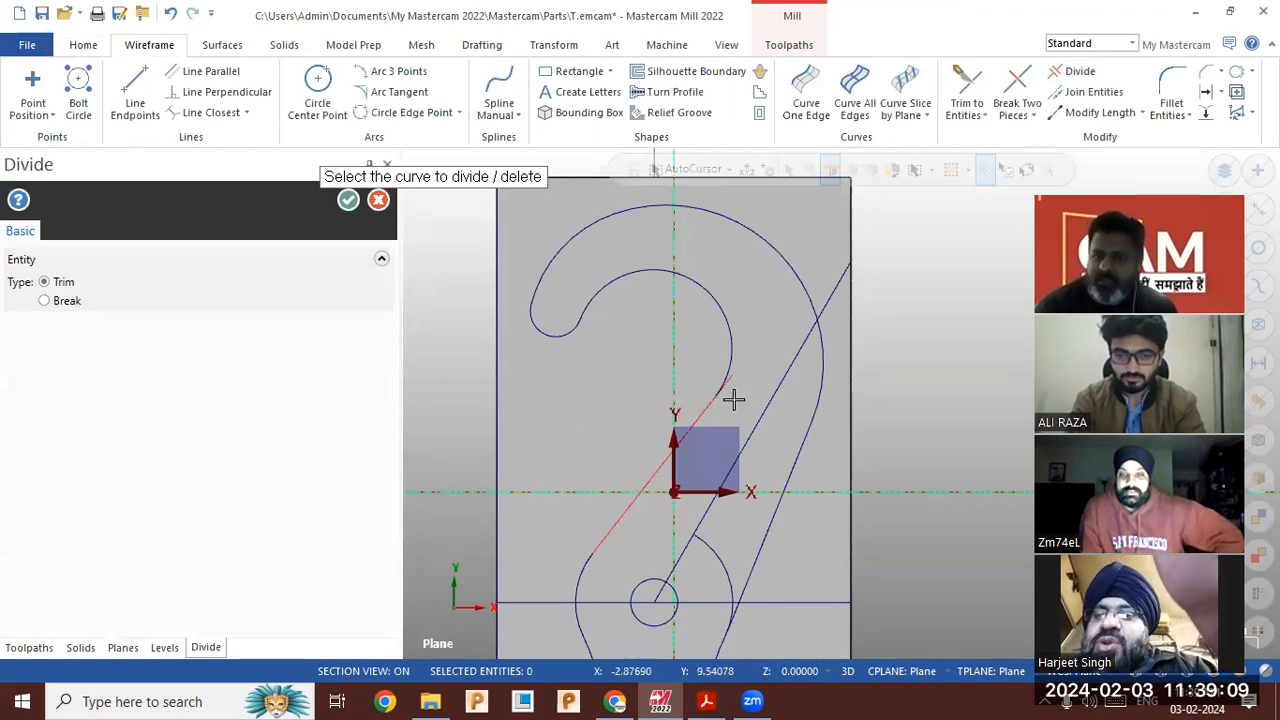
scroll(731, 382, "up", 1)
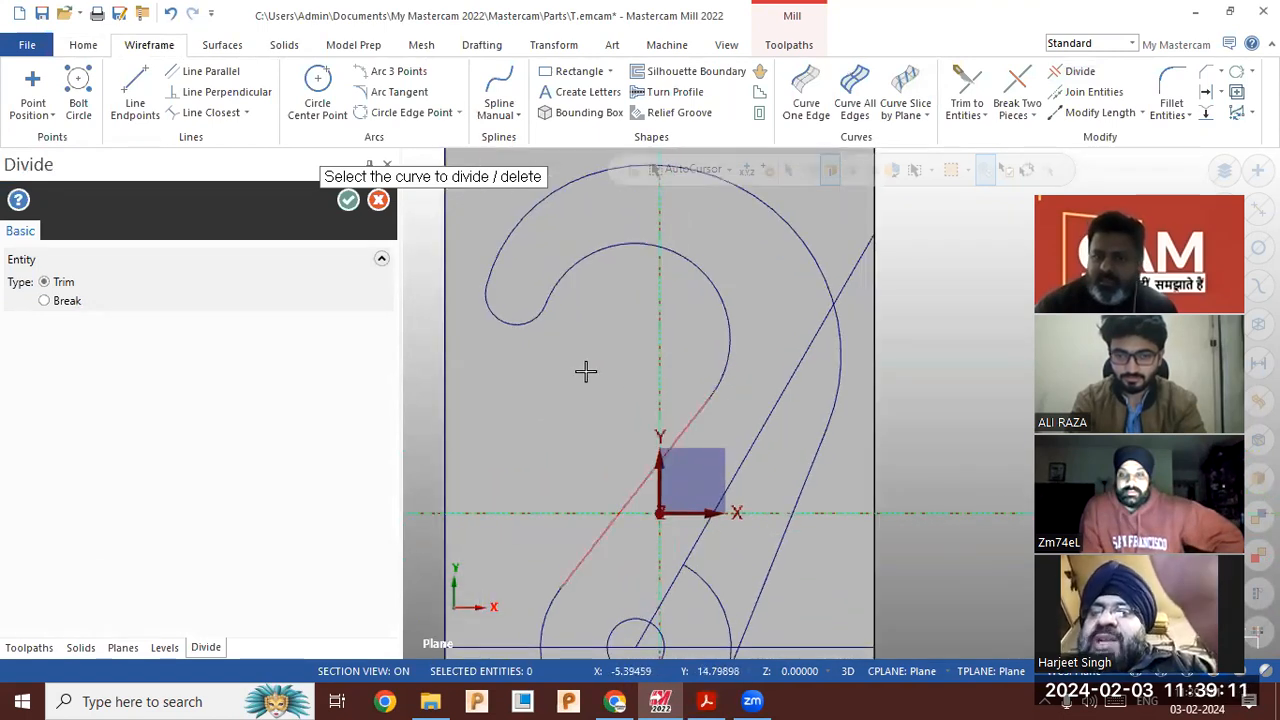
Trim away the rest of the upper boss circle's arc inside the profile, above and below the horizontal line
scroll(584, 279, "down", 1)
scroll(586, 284, "down", 8)
scroll(631, 488, "up", 4)
scroll(654, 434, "up", 1)
left_click(655, 433)
scroll(648, 470, "up", 5)
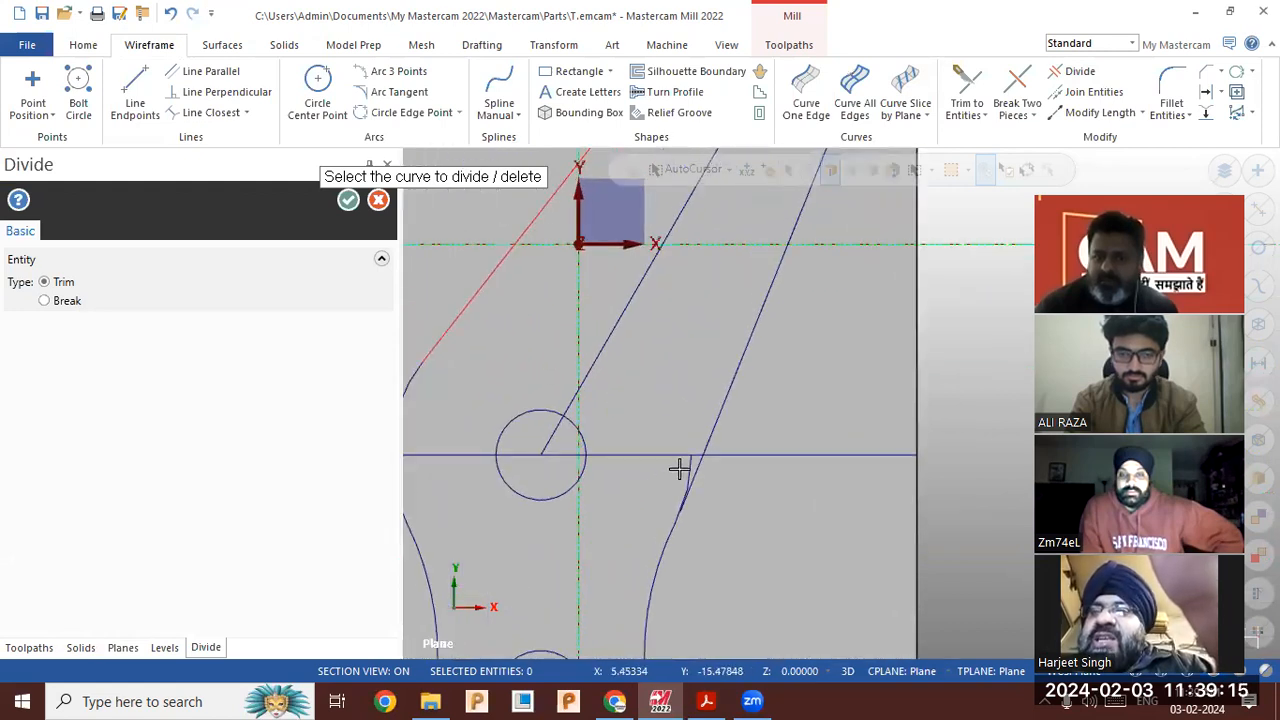
scroll(650, 458, "down", 1)
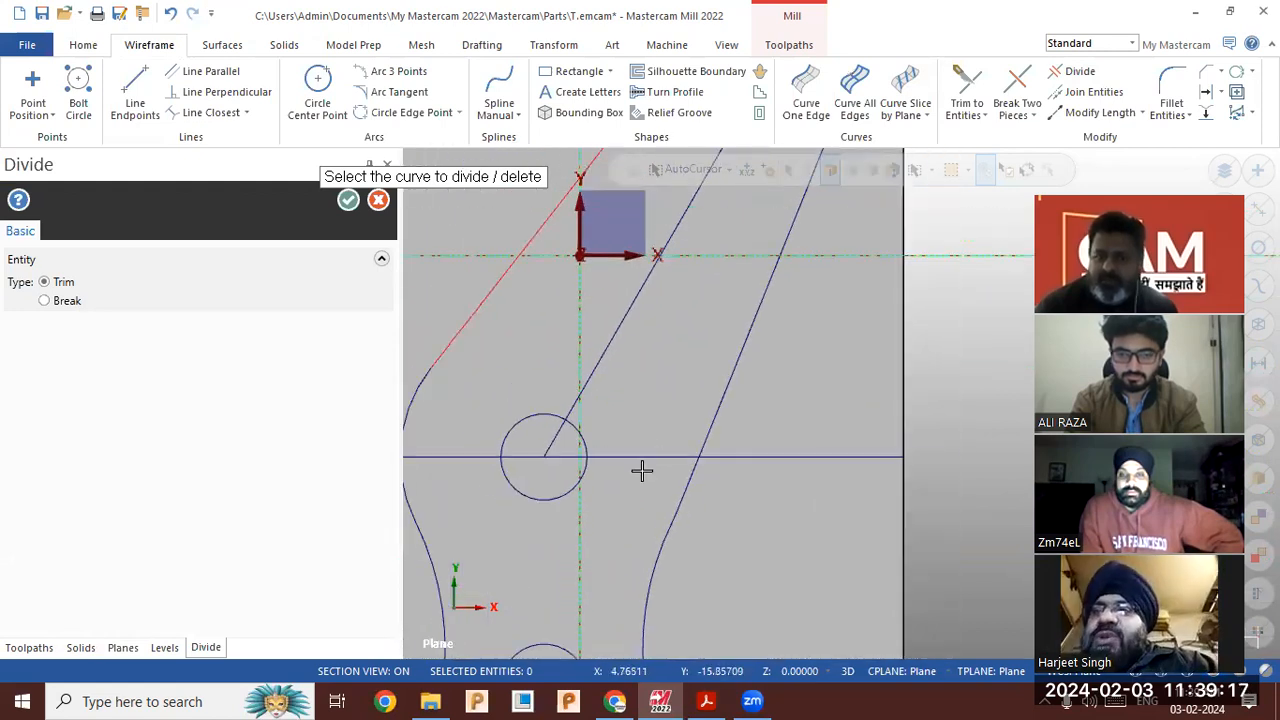
scroll(595, 474, "down", 1)
scroll(591, 474, "down", 1)
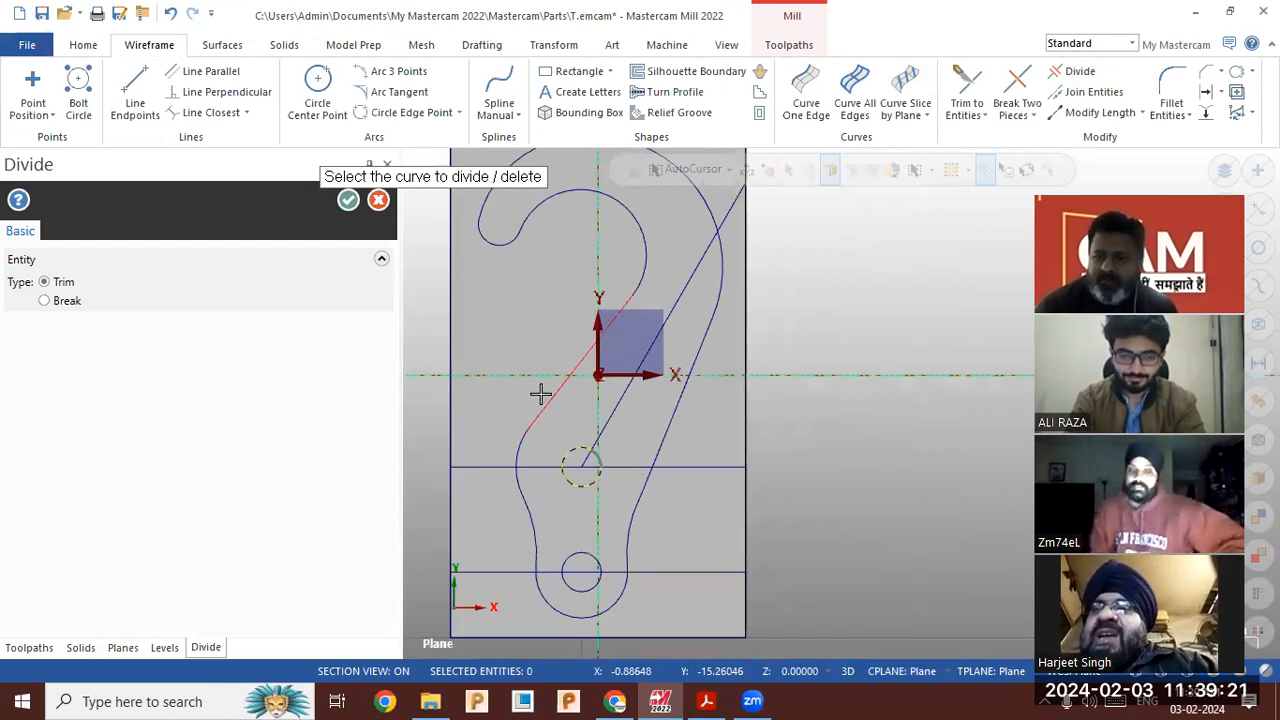
Remove the two horizontal construction lines that run through the centres of the upper and lower hole circles
scroll(528, 554, "up", 1)
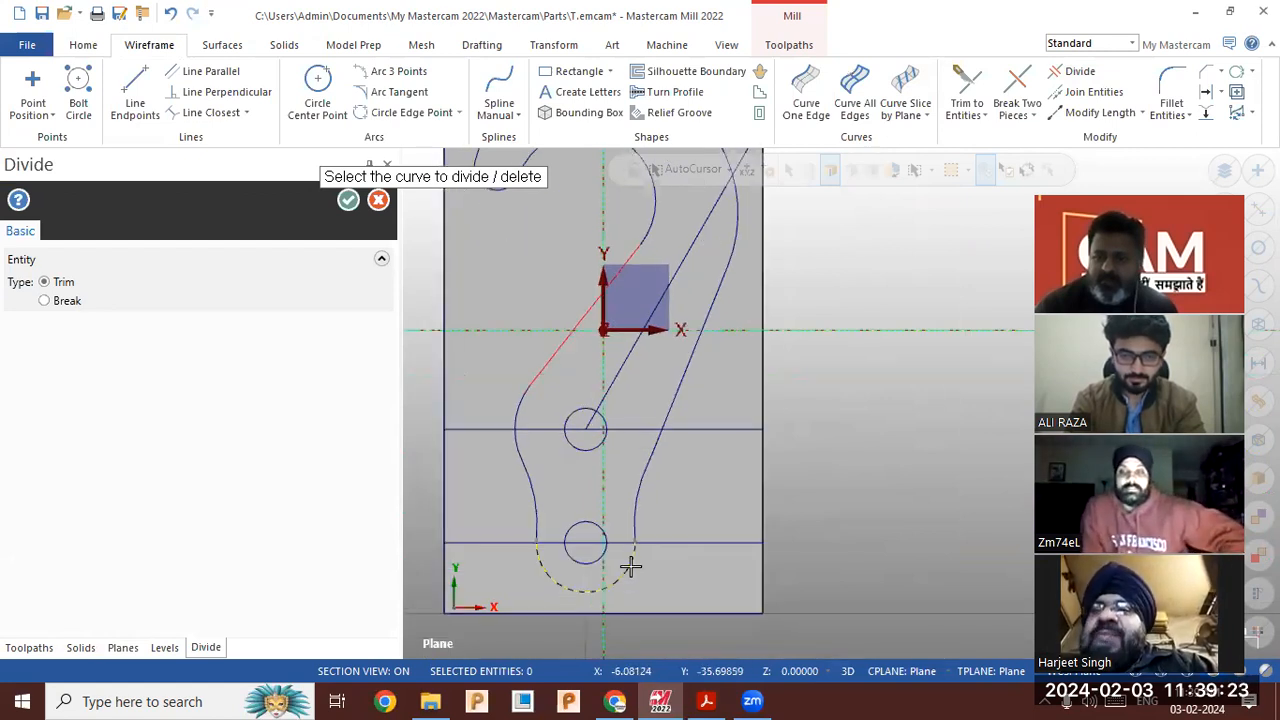
scroll(625, 558, "up", 1)
scroll(666, 478, "up", 1)
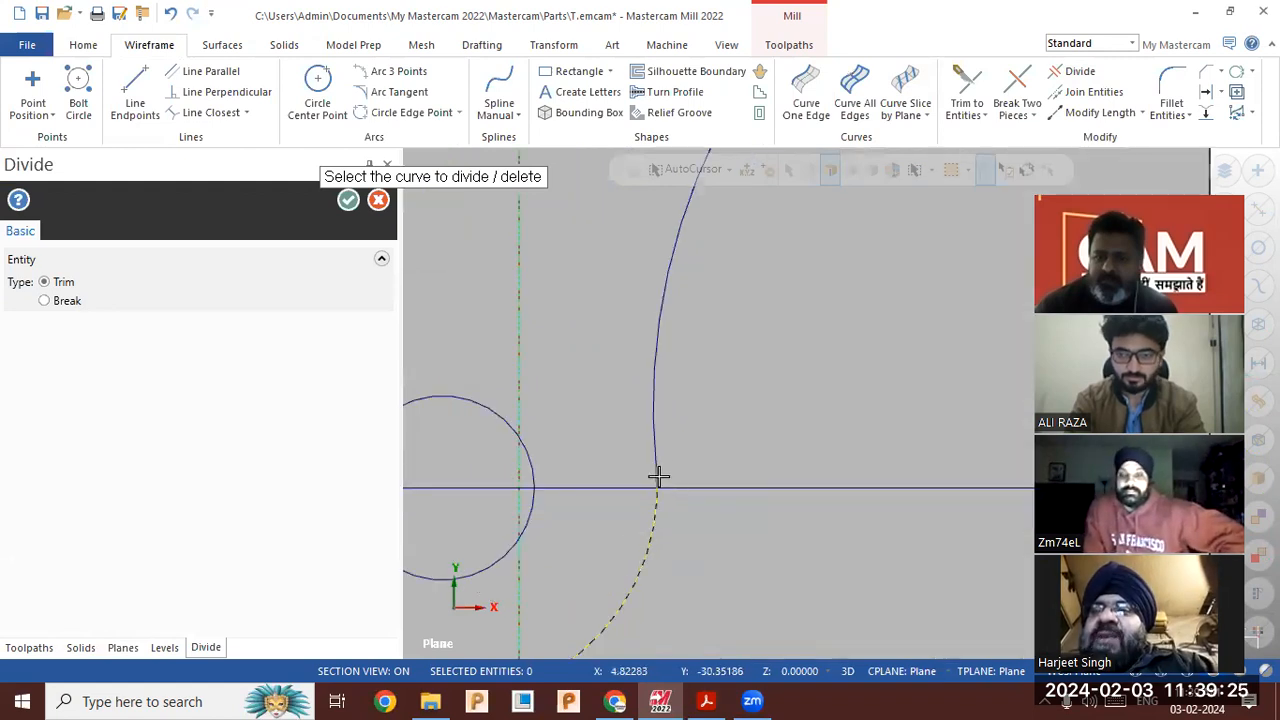
scroll(658, 476, "up", 1)
scroll(682, 500, "down", 1)
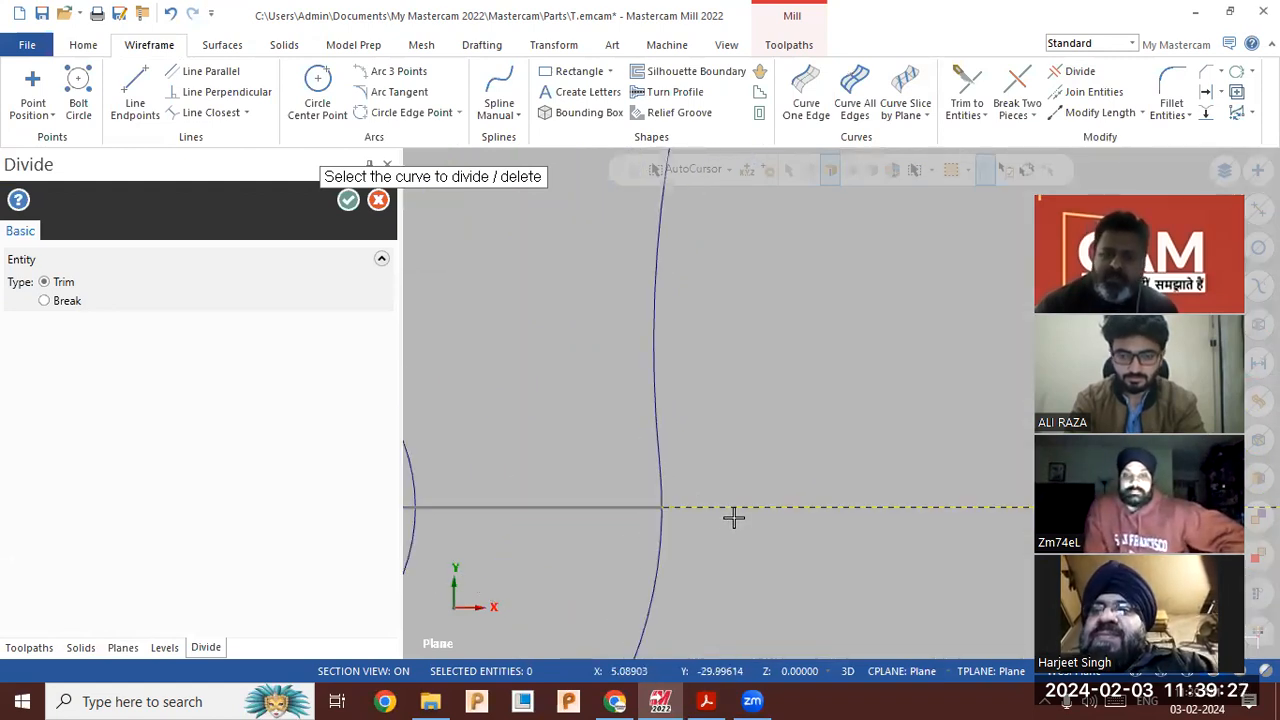
scroll(735, 525, "down", 1)
scroll(720, 542, "down", 2)
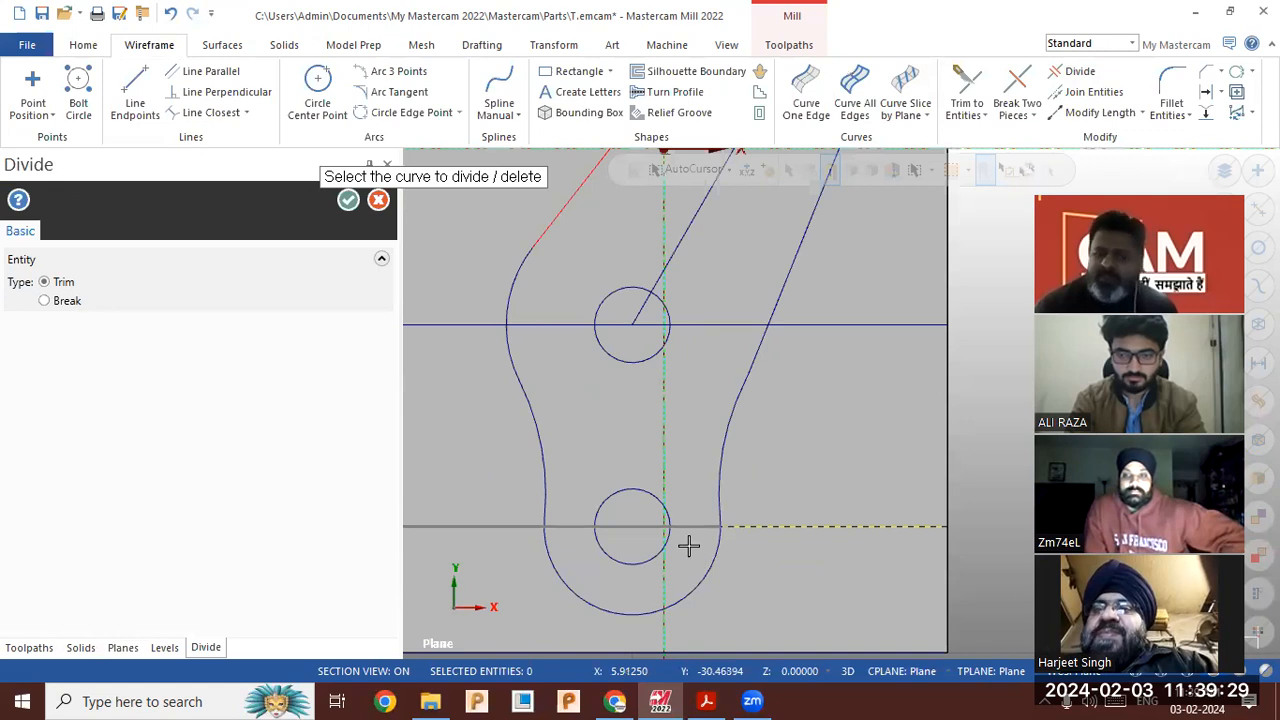
scroll(740, 543, "down", 1)
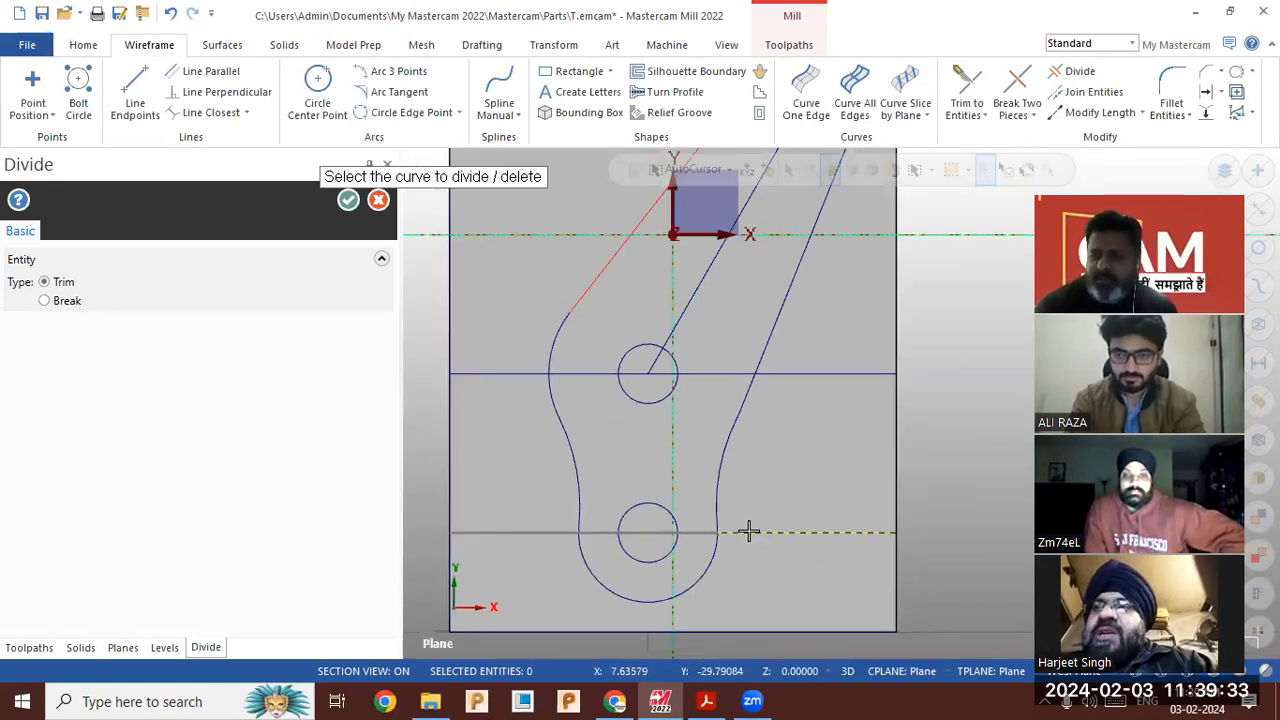
left_click(752, 536)
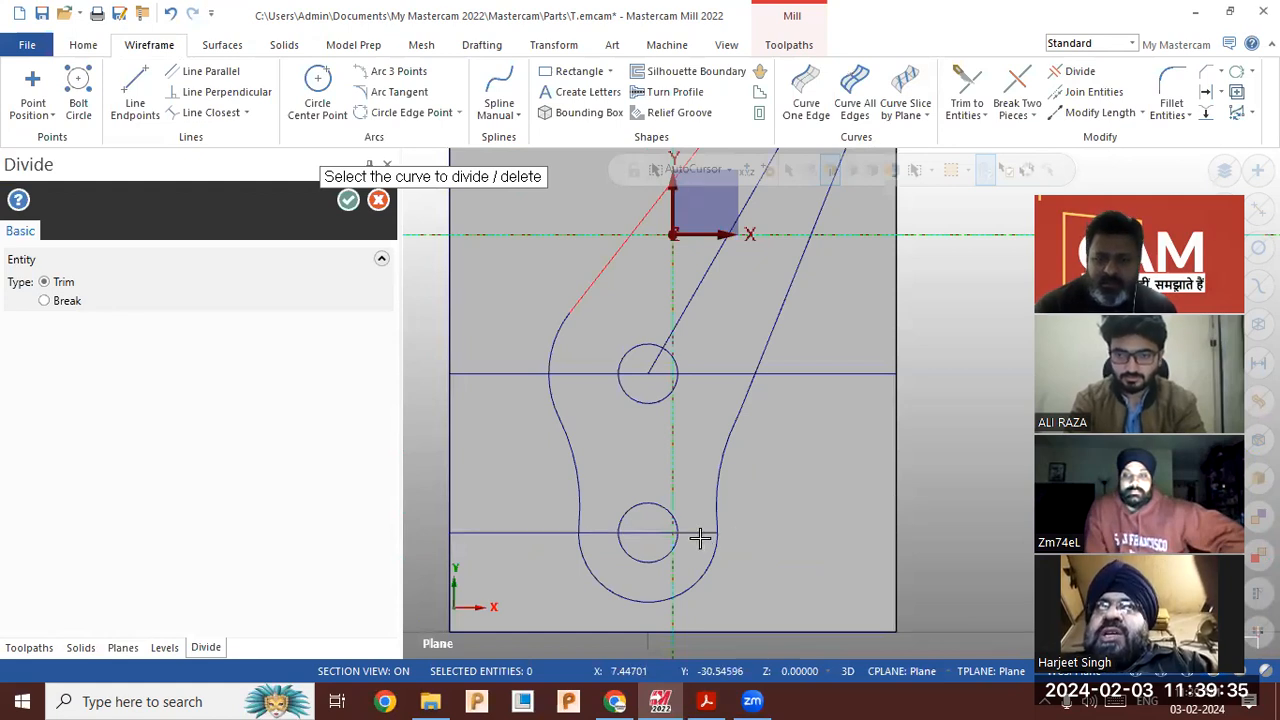
key("Escape")
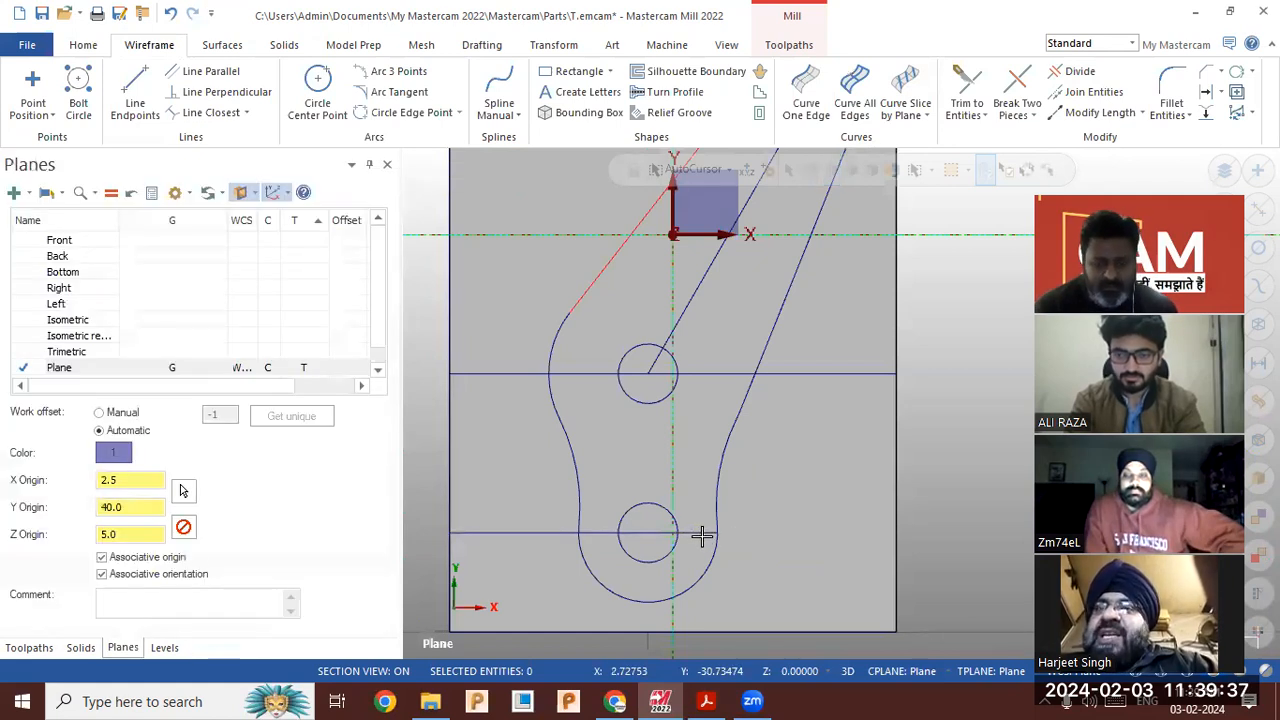
left_click(702, 535)
key("Delete")
left_click(715, 374)
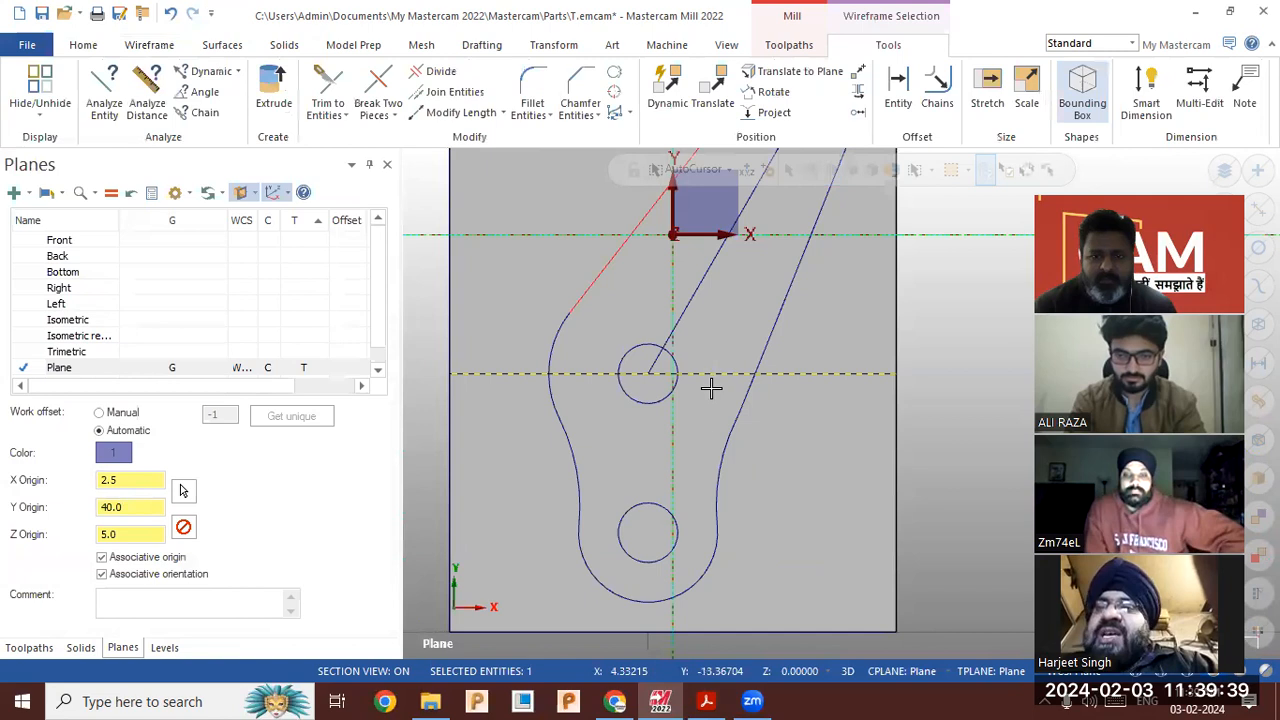
key("Delete")
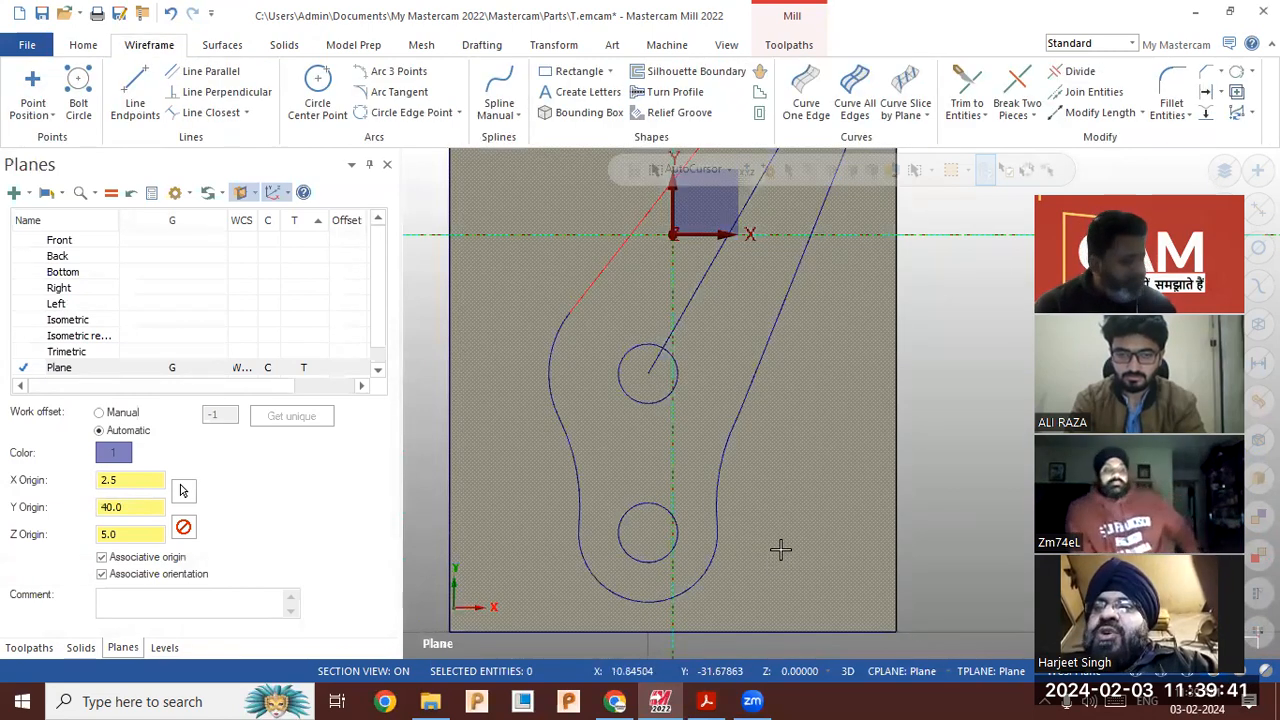
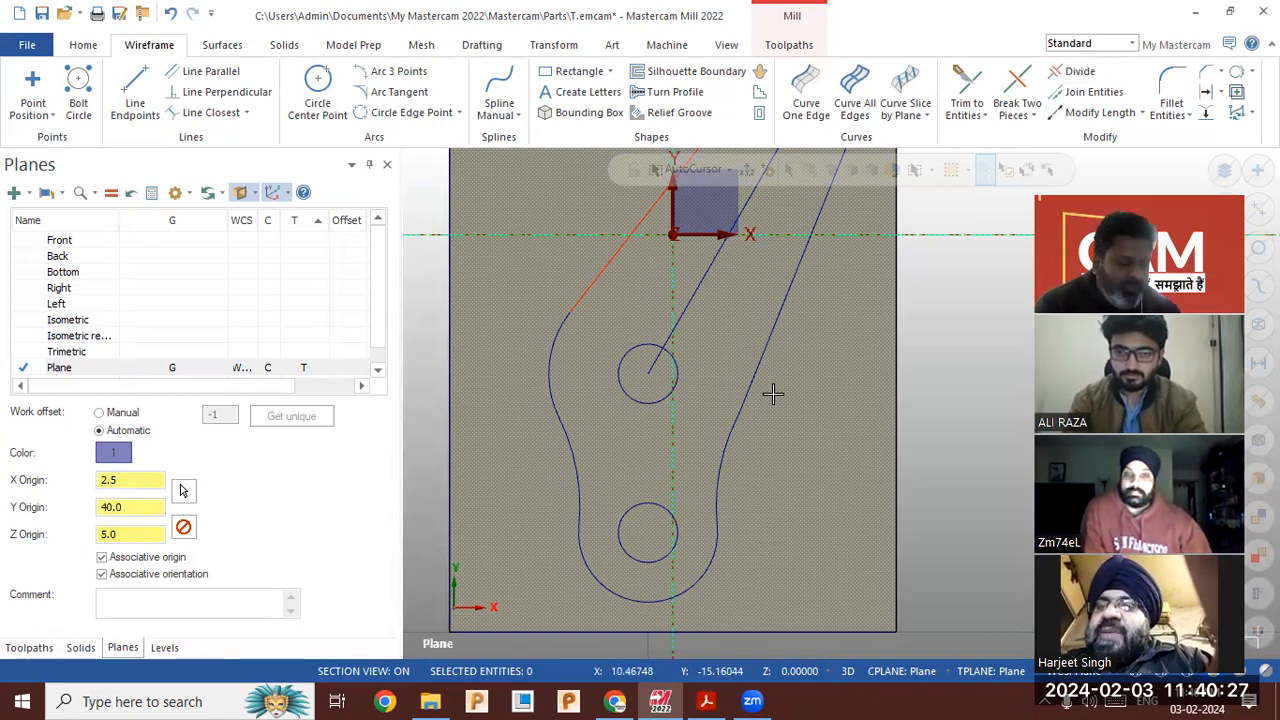
scroll(679, 501, "down", 1)
scroll(679, 501, "down", 2)
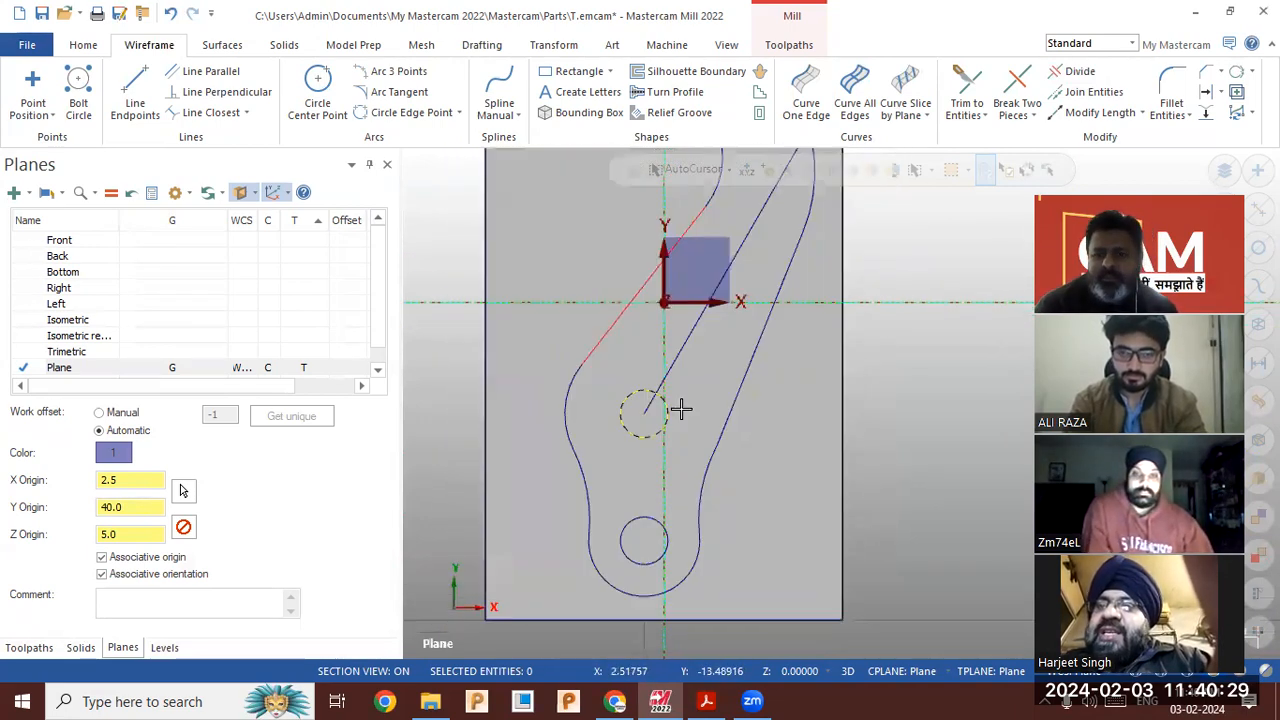
scroll(663, 505, "down", 1)
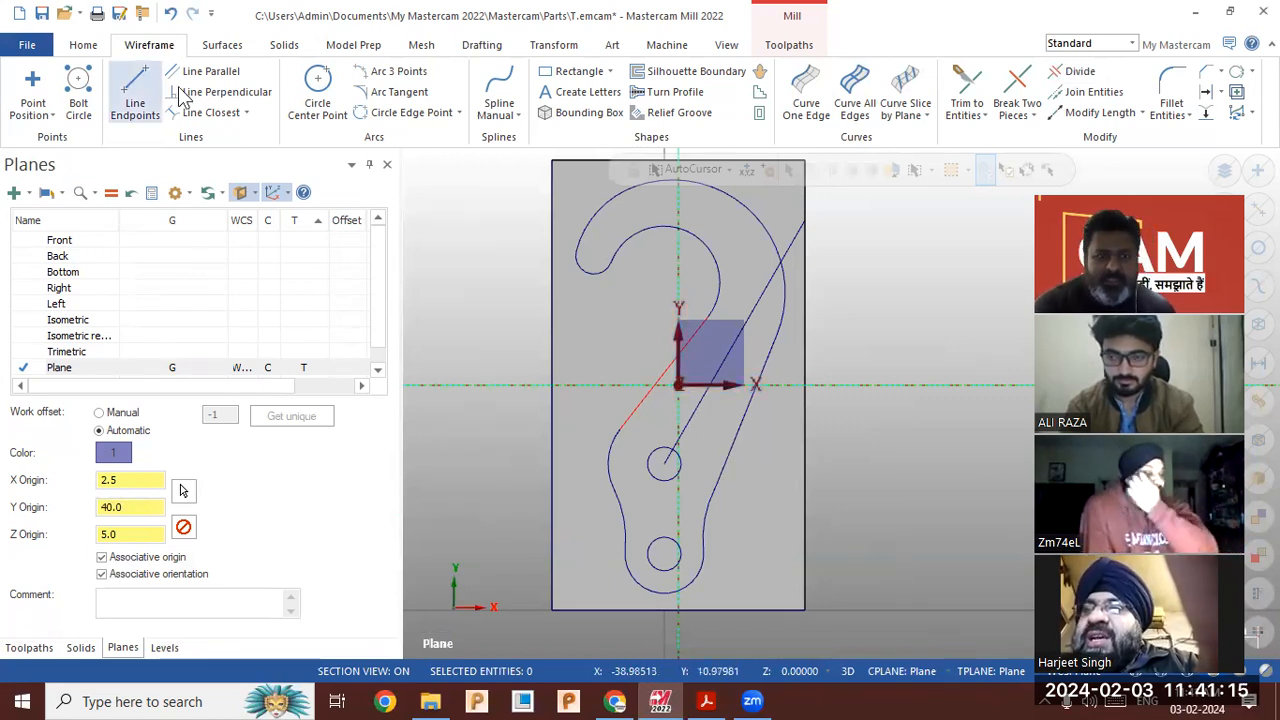
left_click(385, 93)
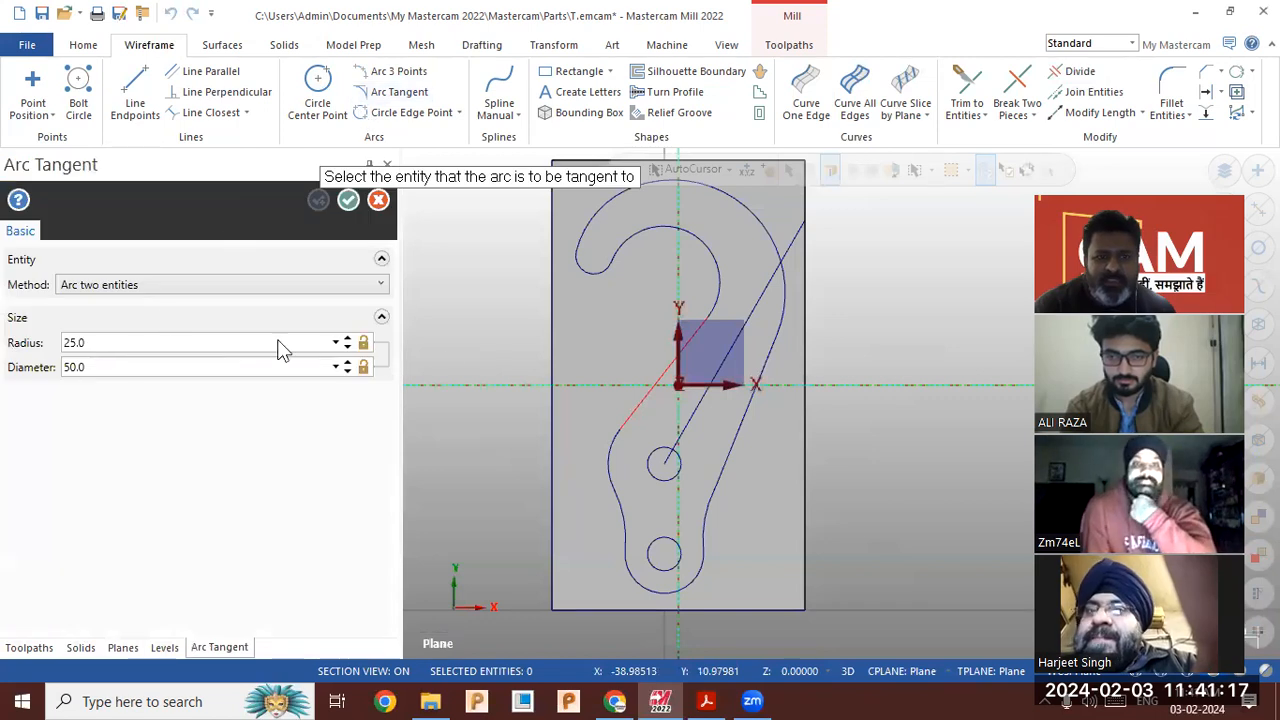
left_click(603, 283)
left_click(685, 329)
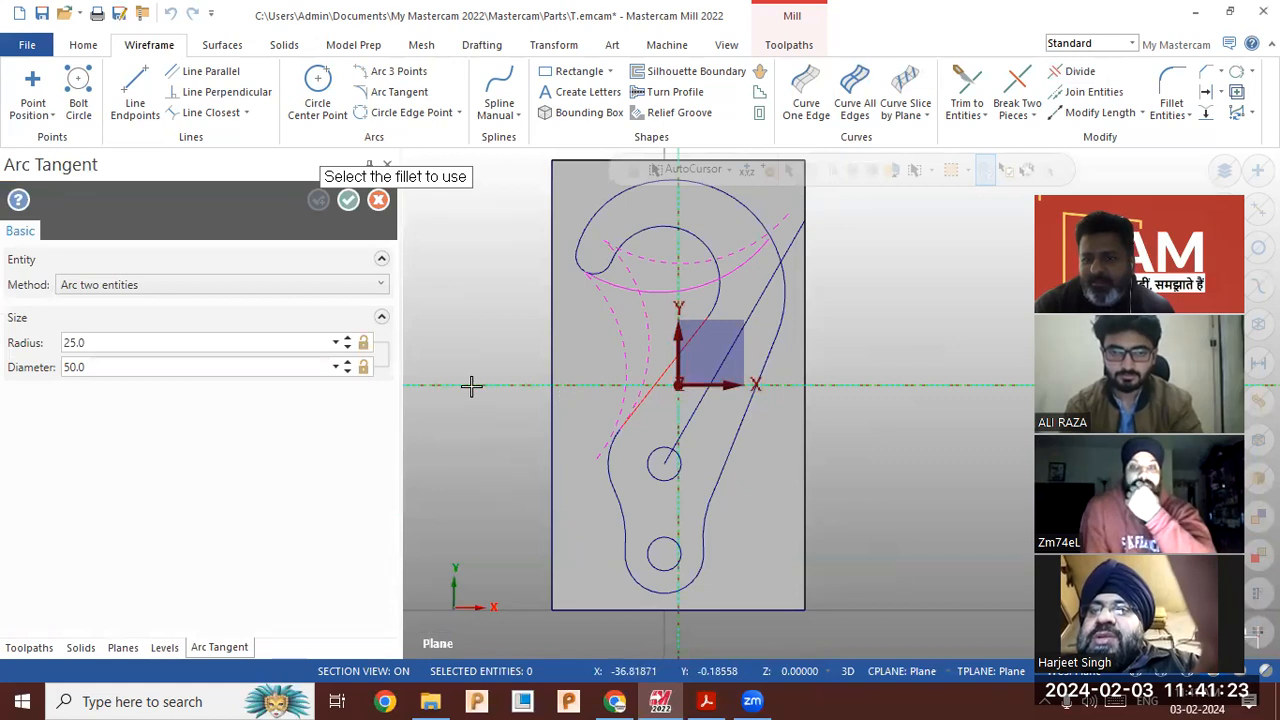
left_click(614, 350)
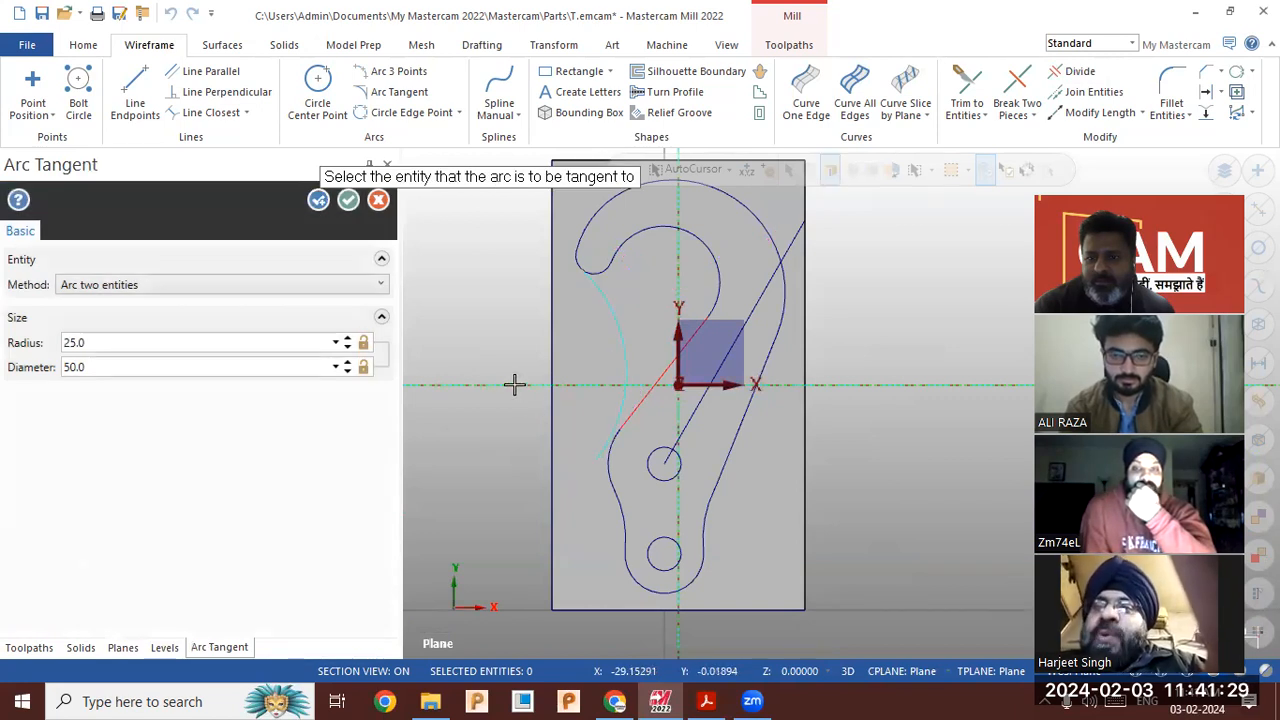
left_click(378, 201)
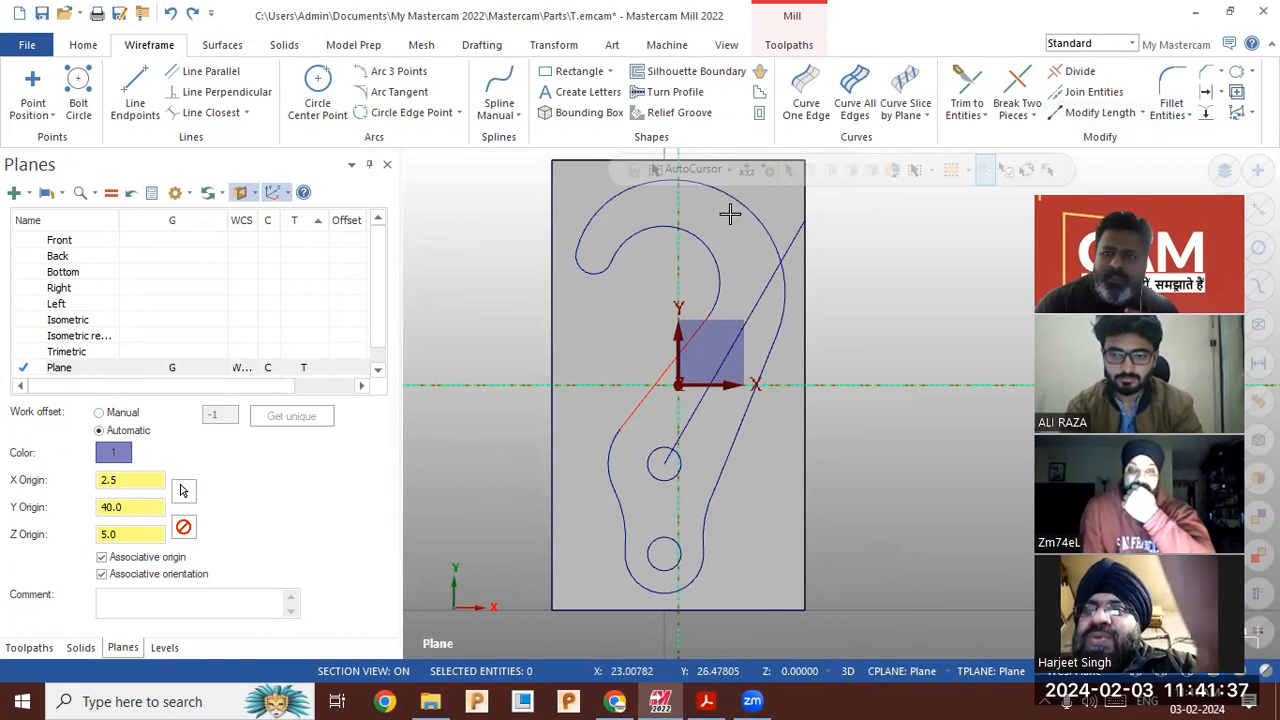
Close the small hook tip arc into a full circle and delete the hook's inner arc
scroll(609, 207, "up", 2)
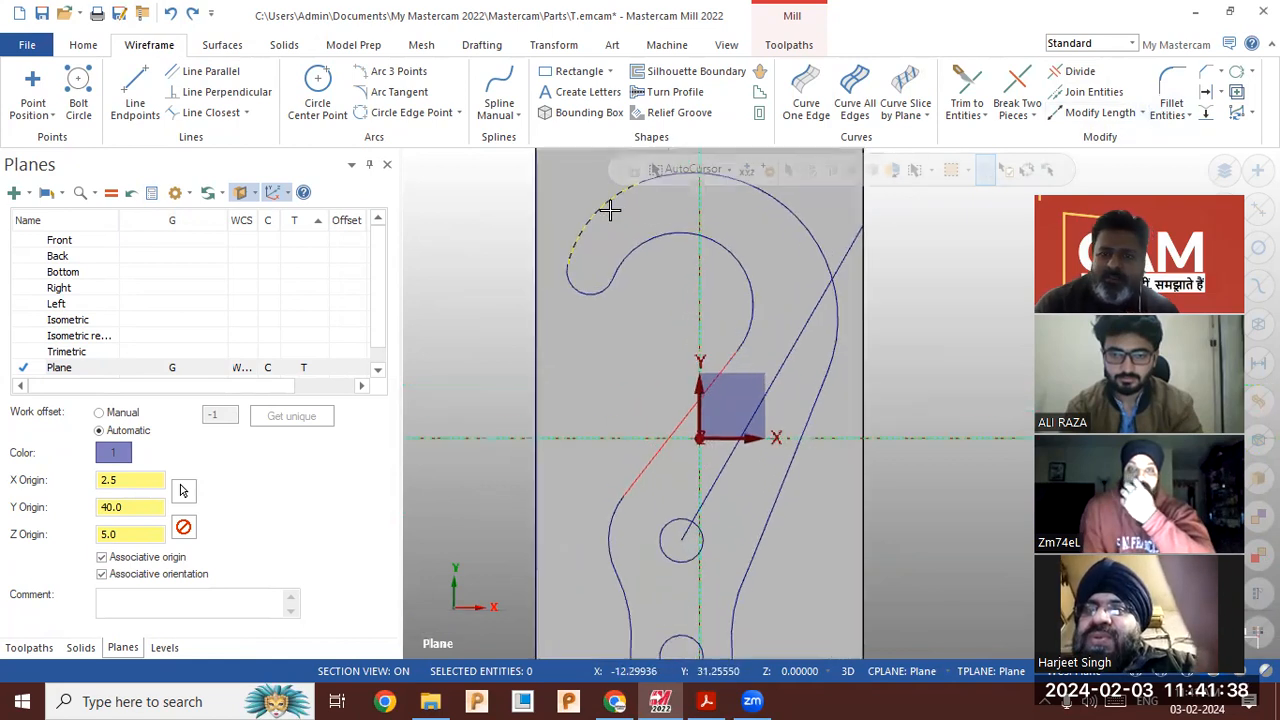
left_click(1236, 72)
left_click(598, 315)
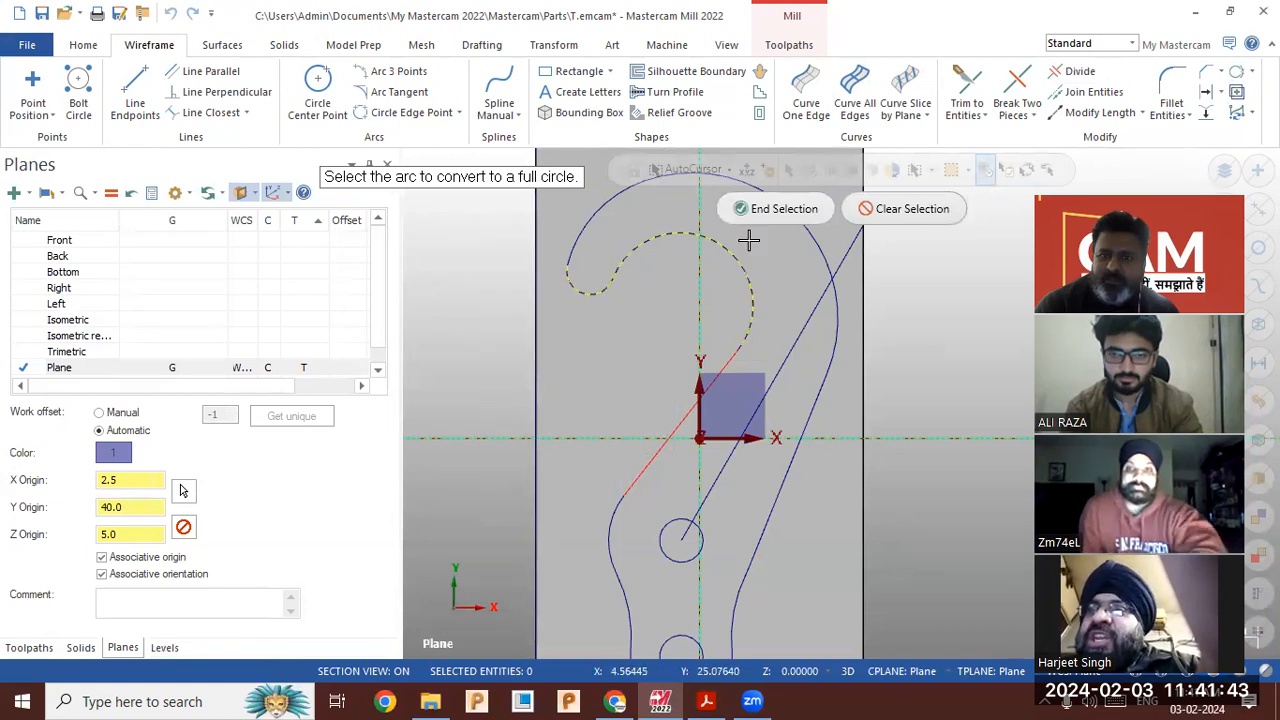
left_click(776, 209)
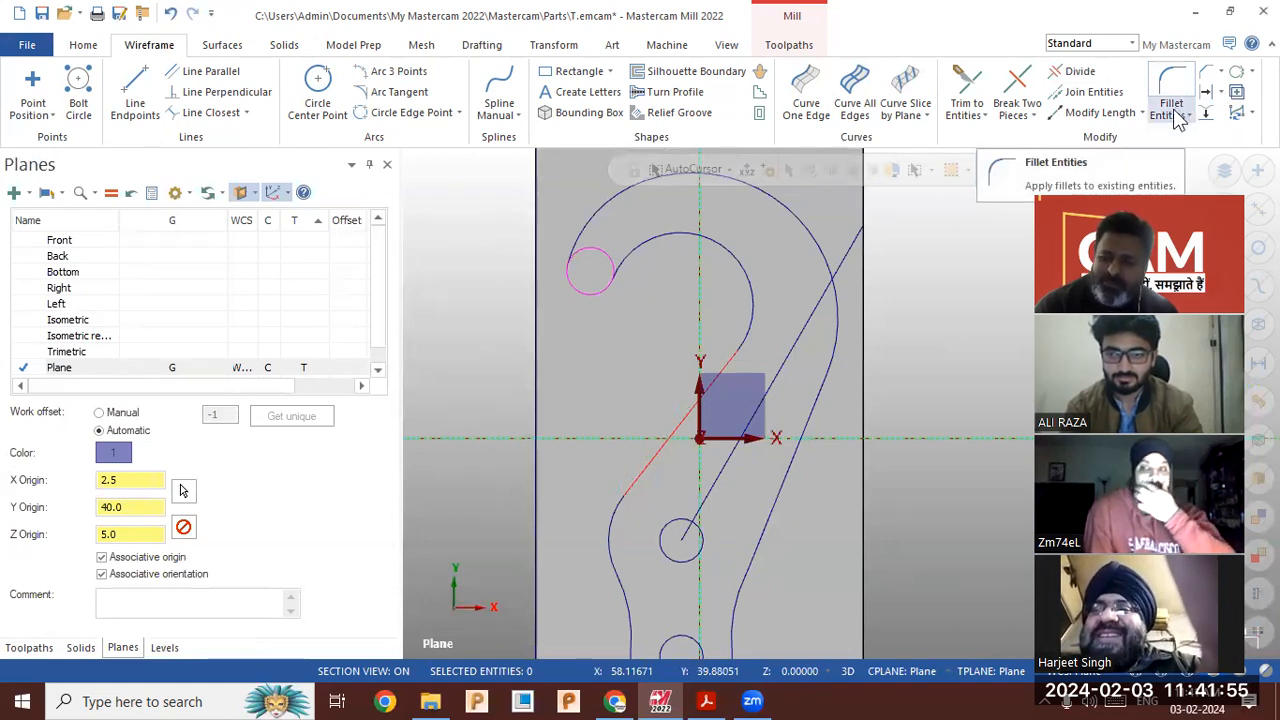
left_click(755, 281)
key("Delete")
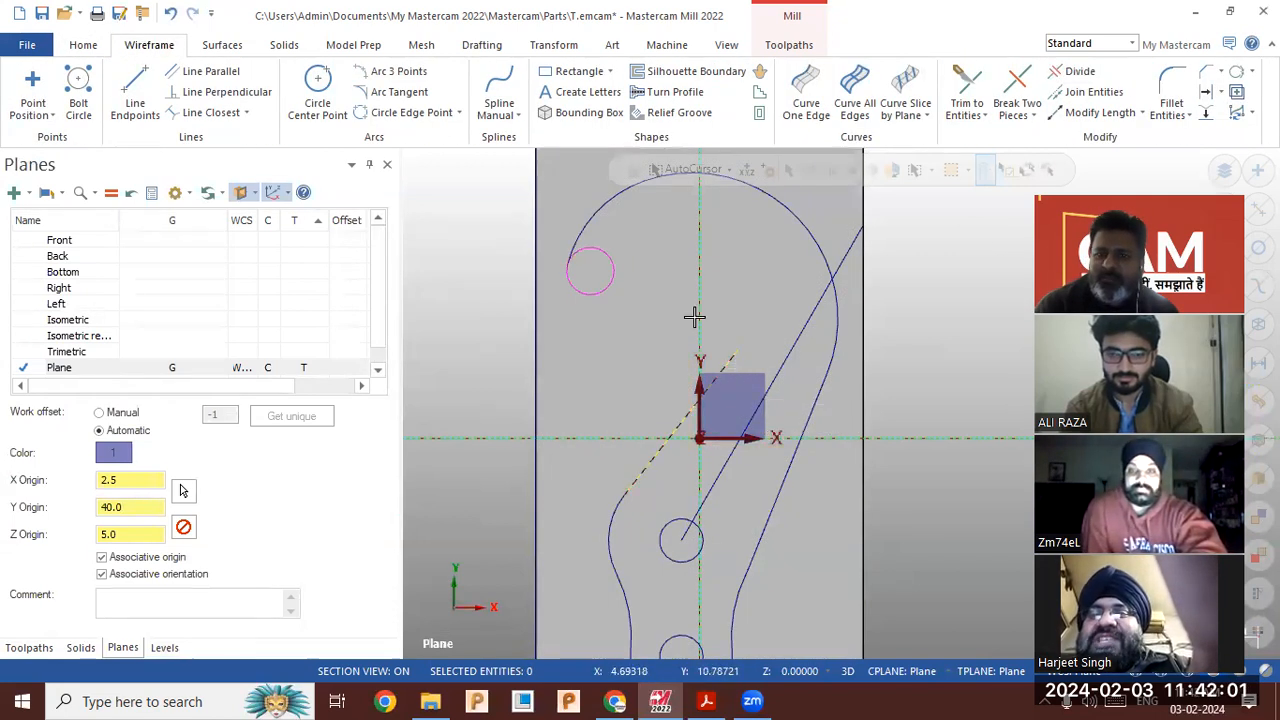
Create a 10 mm radius Arc Tangent between the tip circle and the inner tangent line, keeping the upper arc solution
left_click(388, 91)
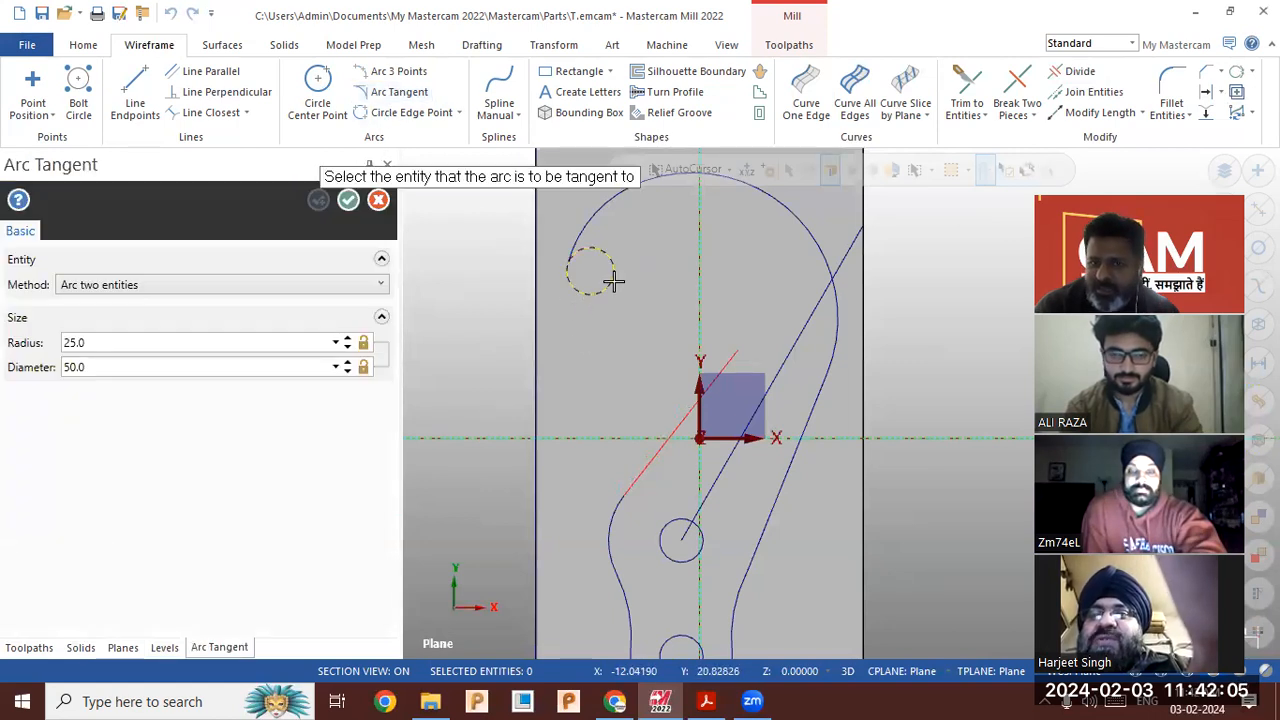
left_click(606, 260)
left_click(212, 338)
type("10")
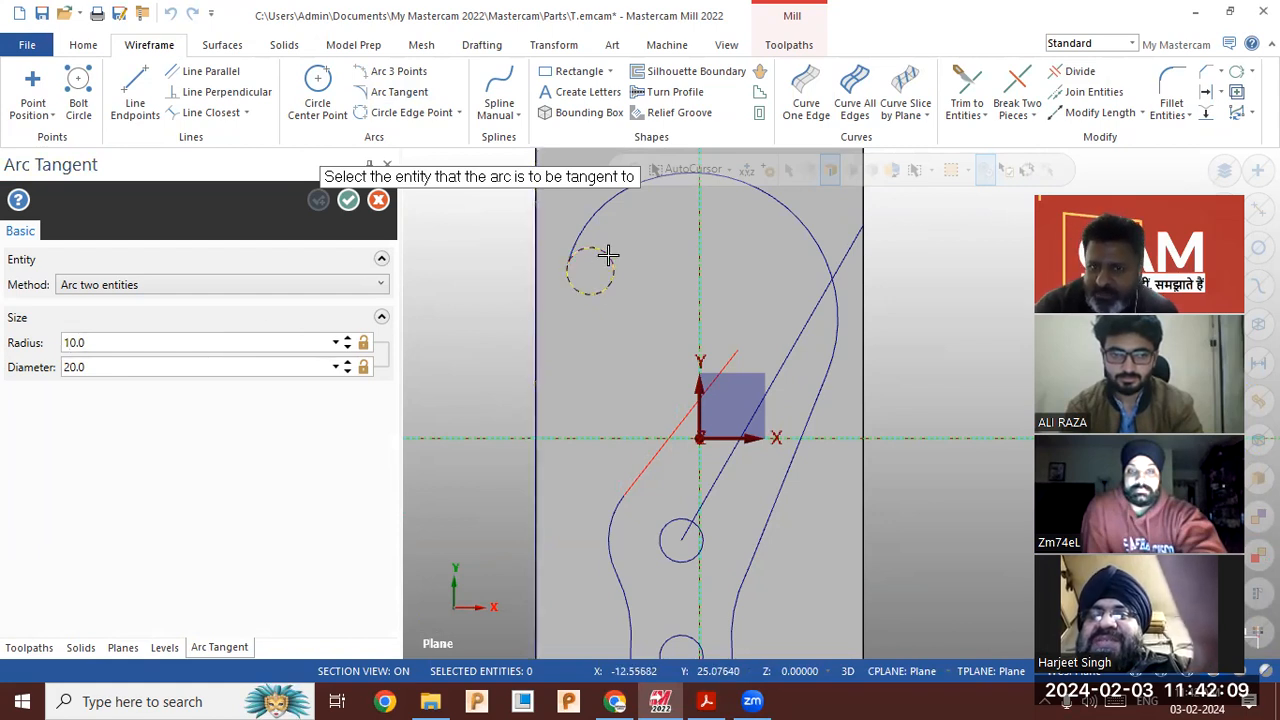
left_click(718, 372)
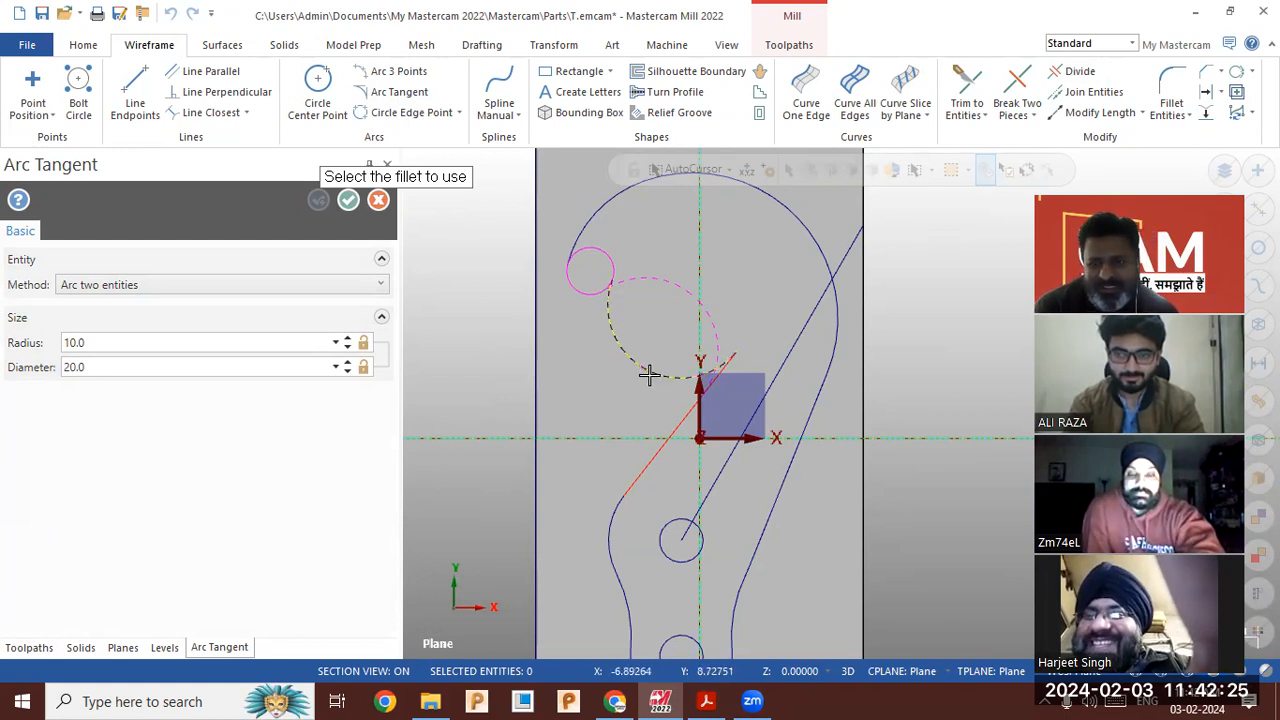
left_click(680, 291)
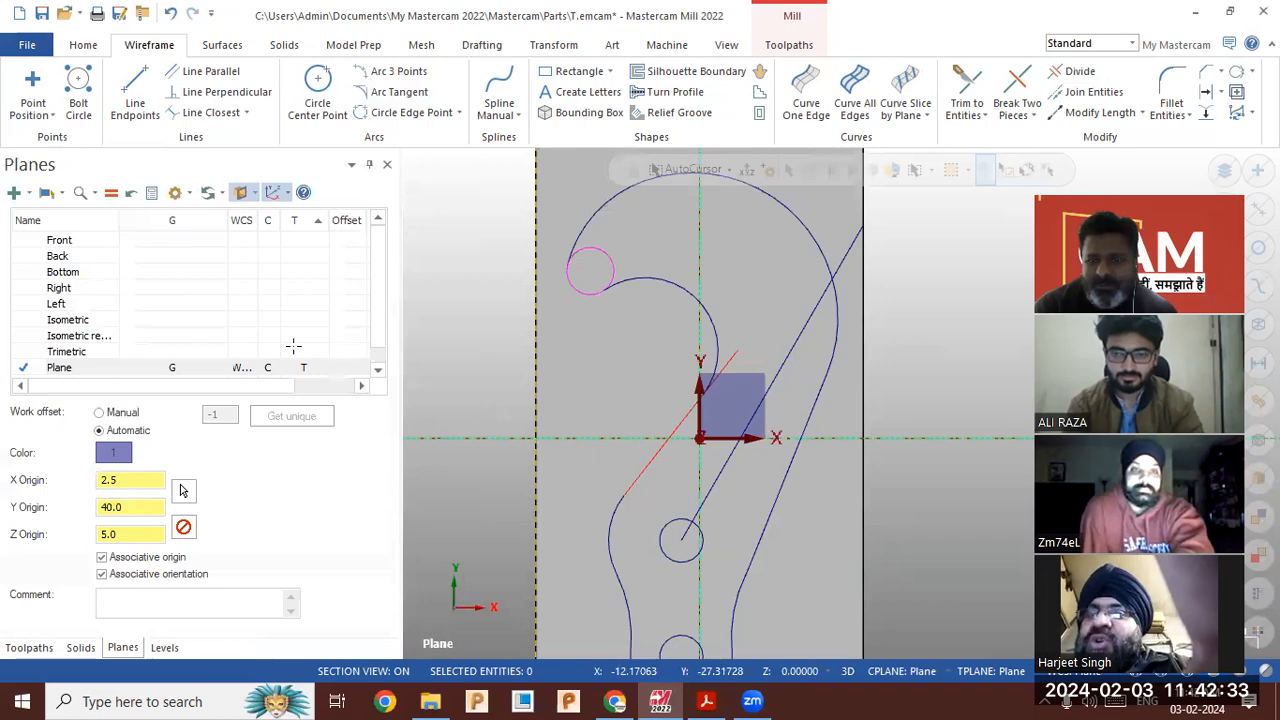
Switch to the PDF reference drawing, compare its hook inner arc with the wireframe, and return to Mastercam
key("alt+Tab")
scroll(867, 465, "down", 2)
scroll(687, 405, "up", 2)
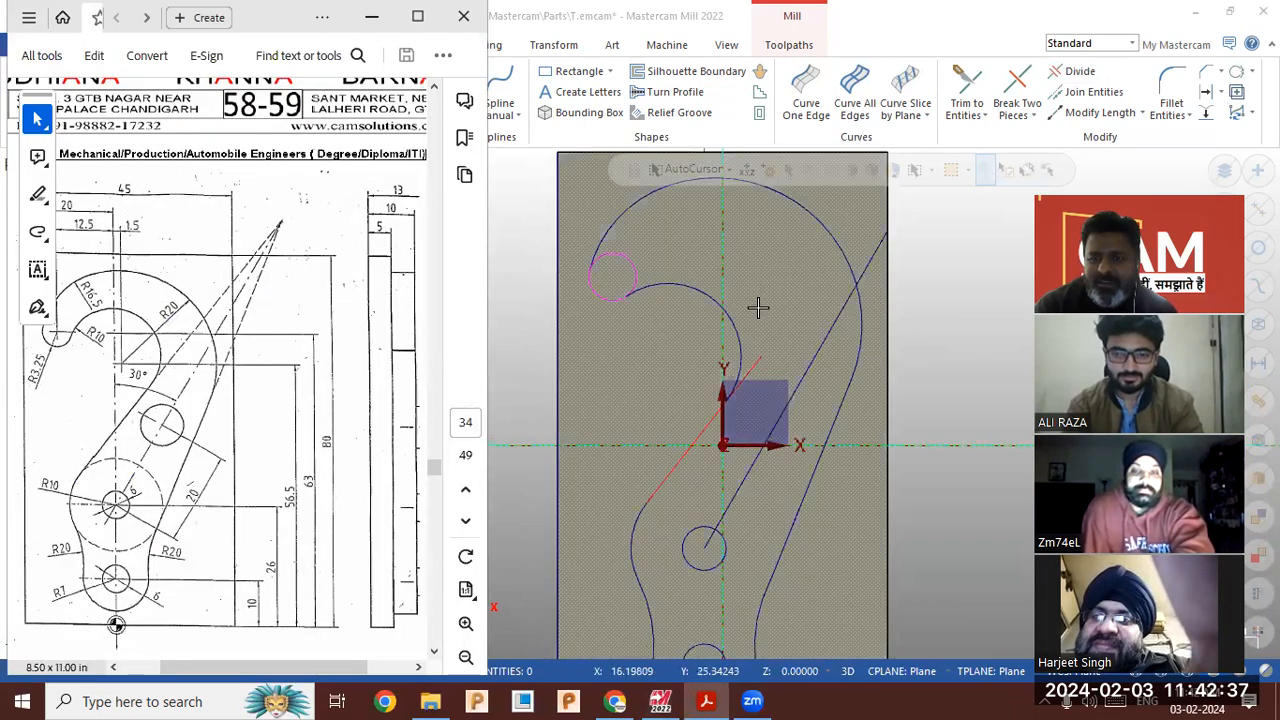
left_click(614, 256)
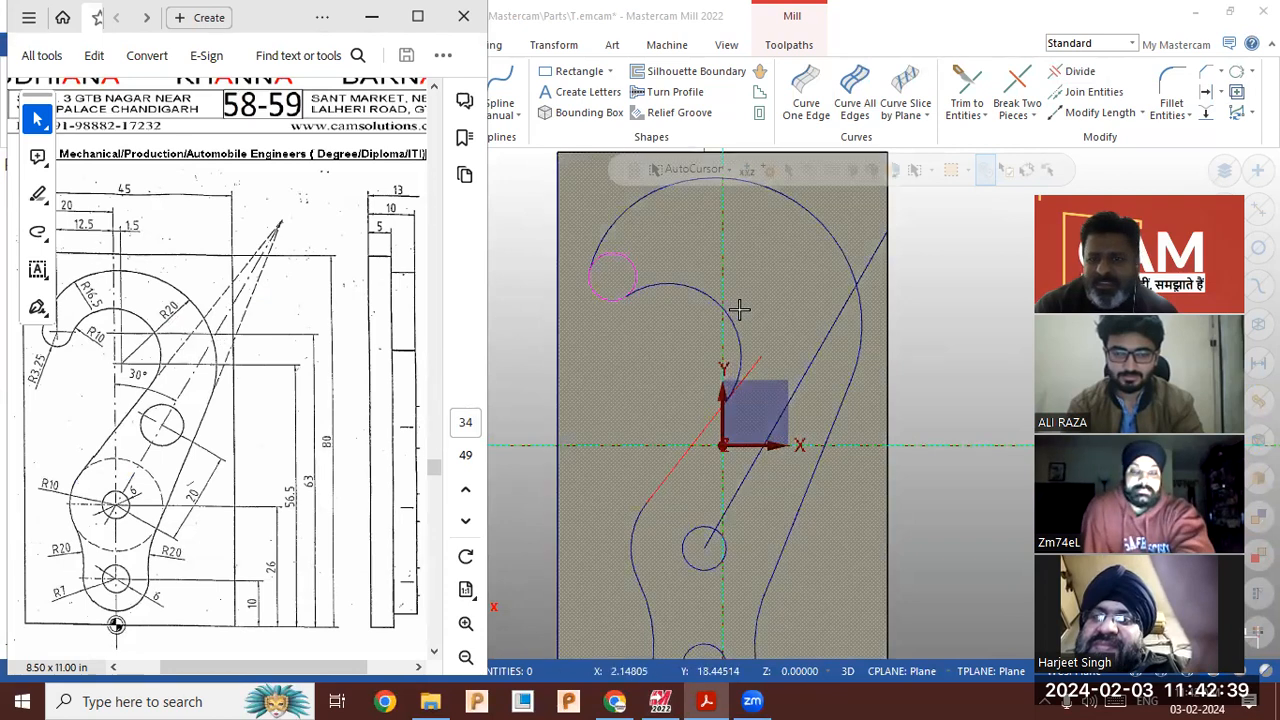
left_click(371, 17)
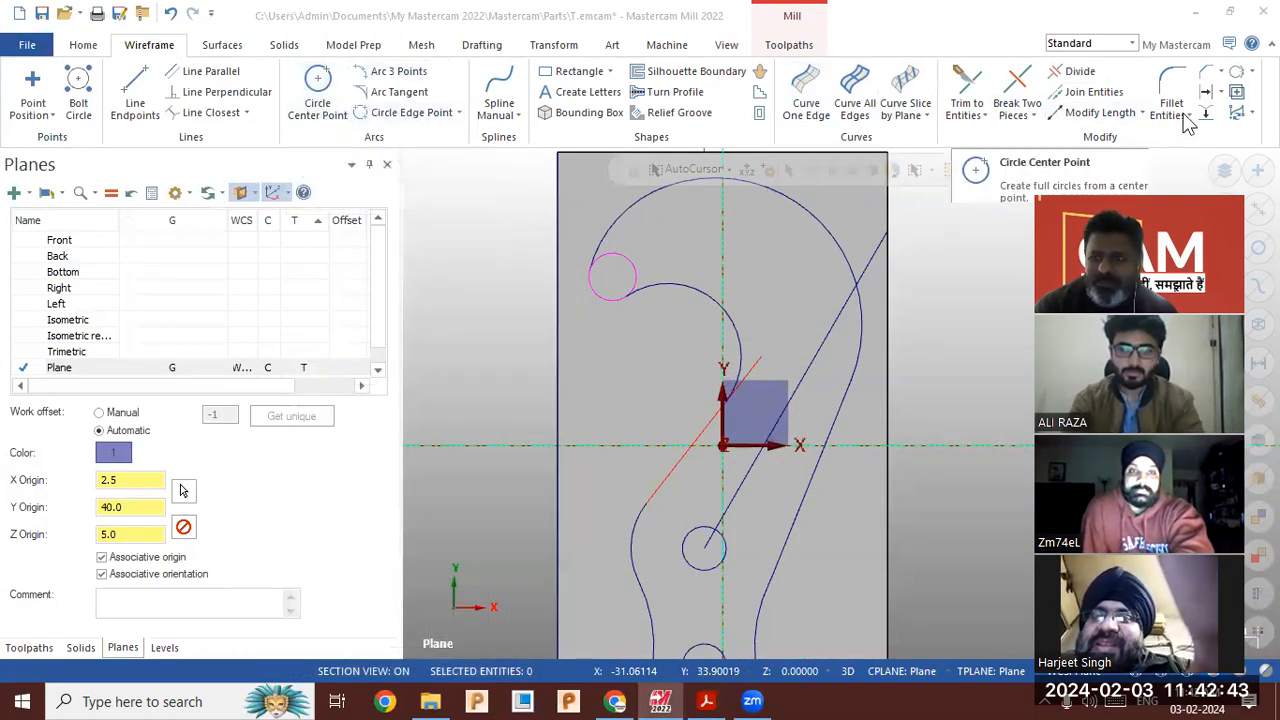
Offset the tip circle outward and the inner tangent line toward the hook opening, each by 10 mm
left_click(1205, 92)
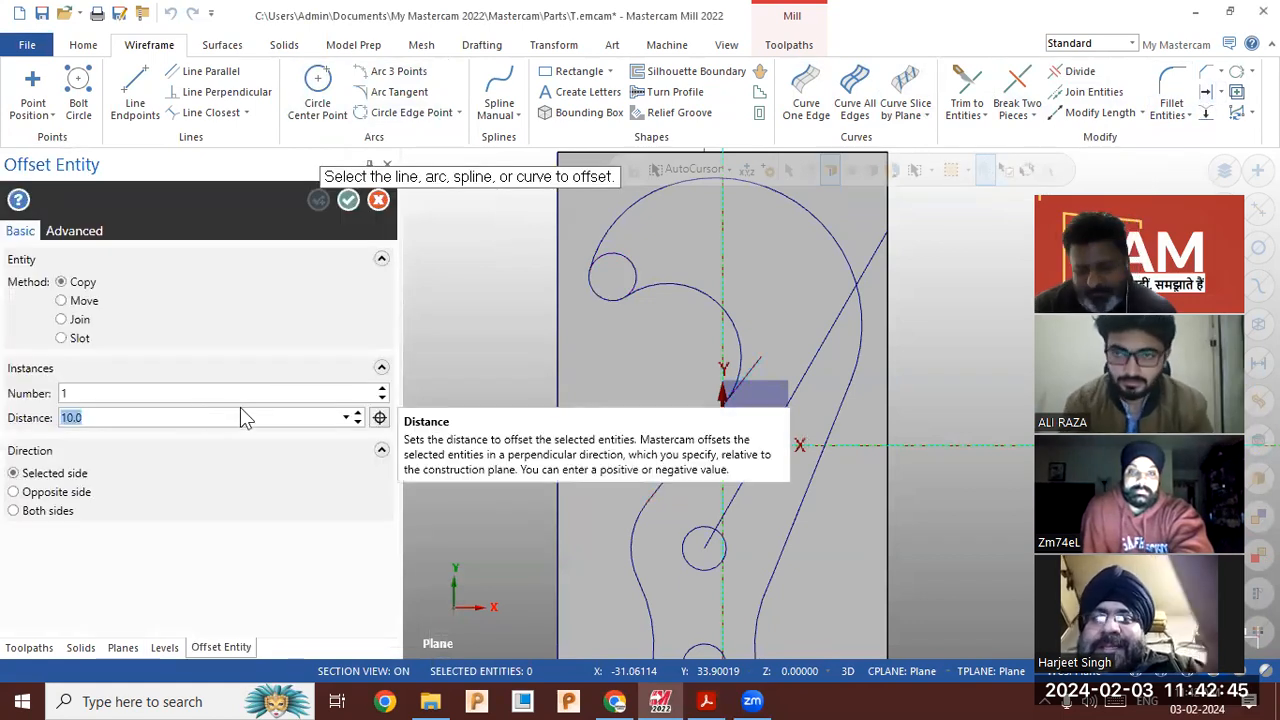
left_click(632, 277)
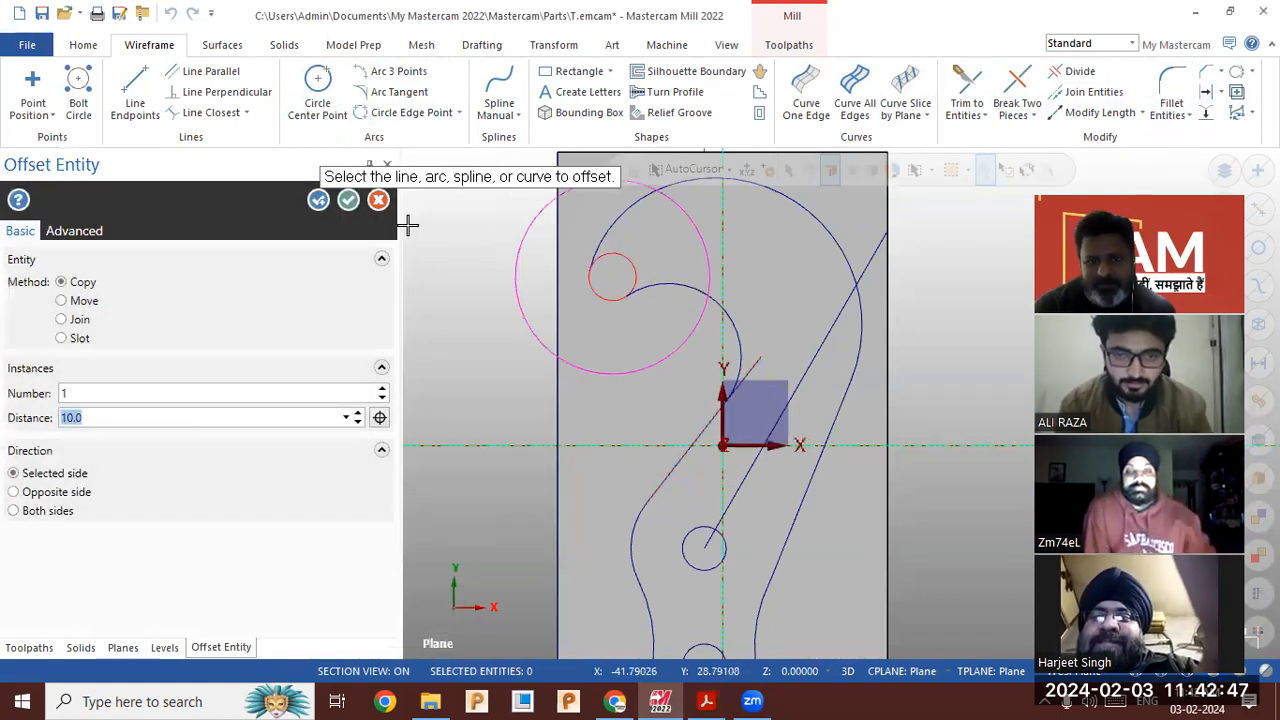
left_click(348, 200)
left_click(1208, 92)
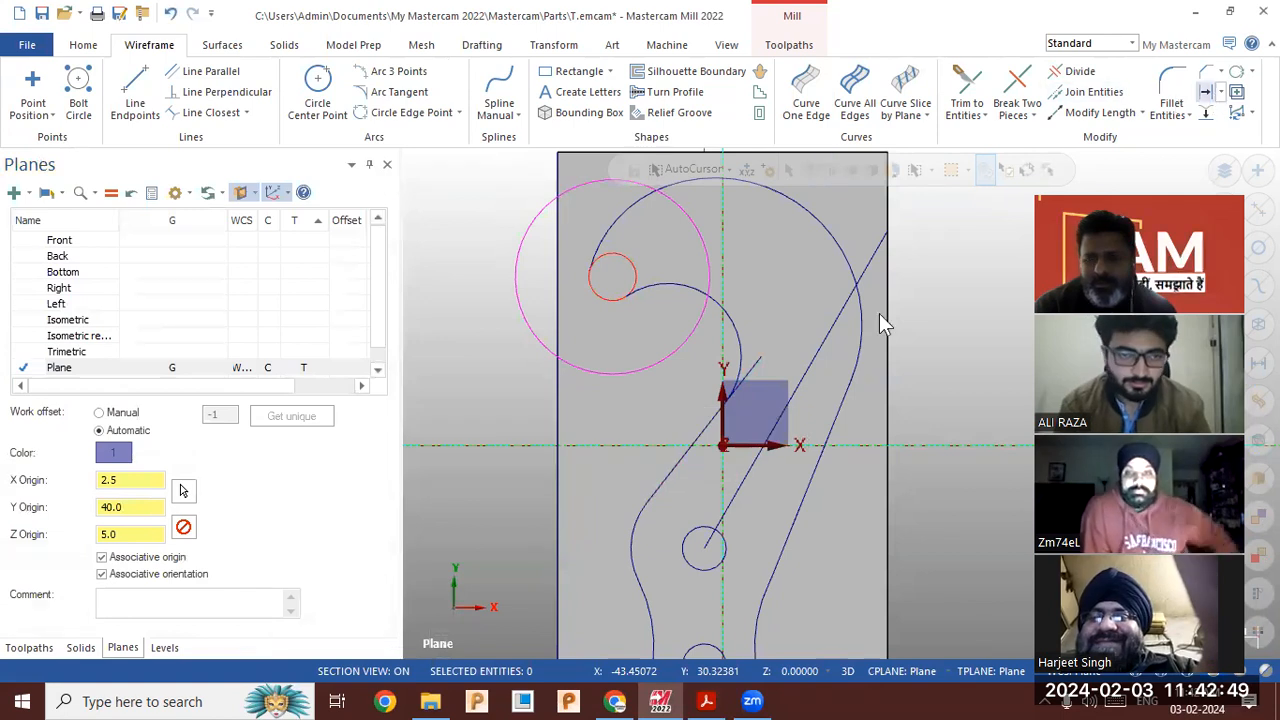
left_click(688, 443)
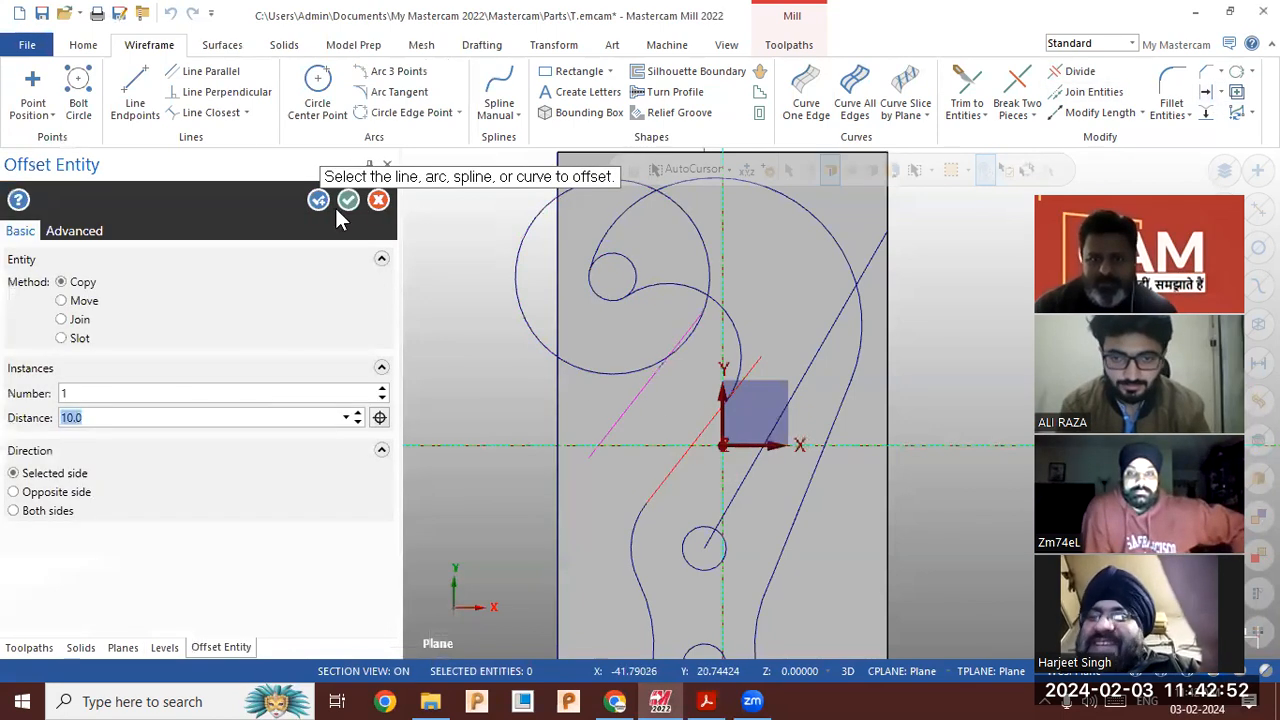
left_click(317, 92)
left_click(703, 311)
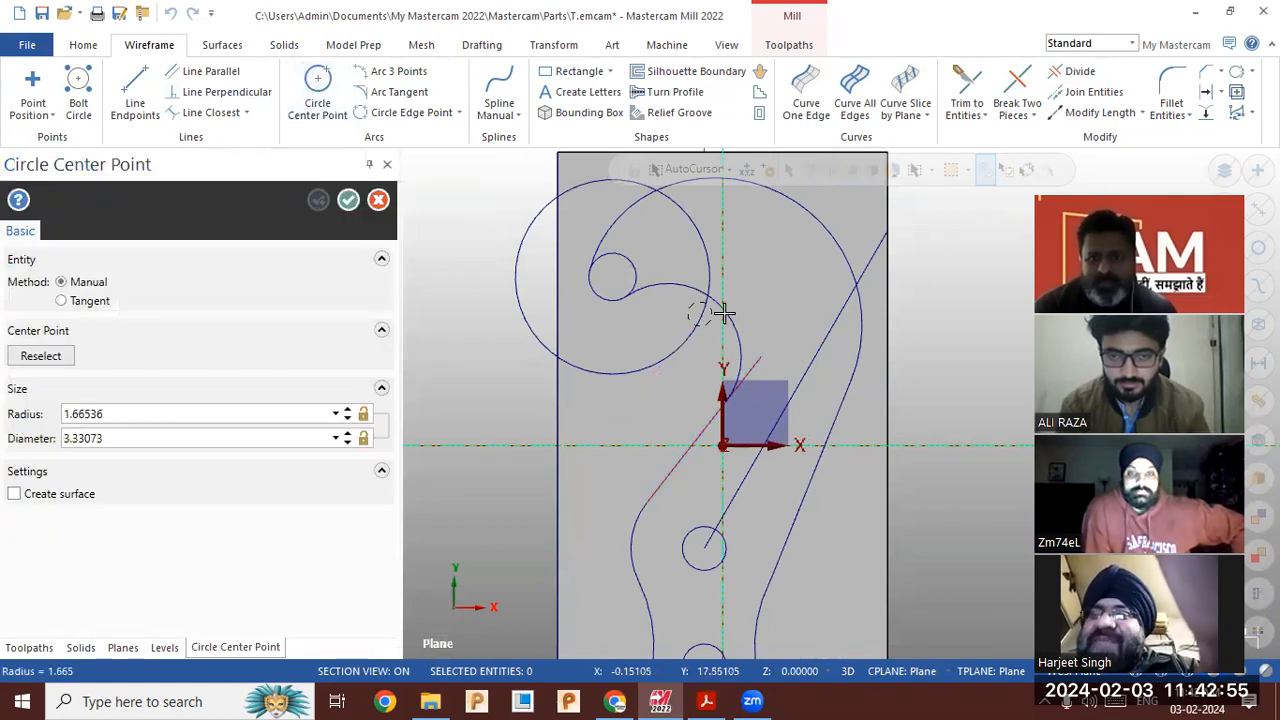
key("Escape")
key("Escape")
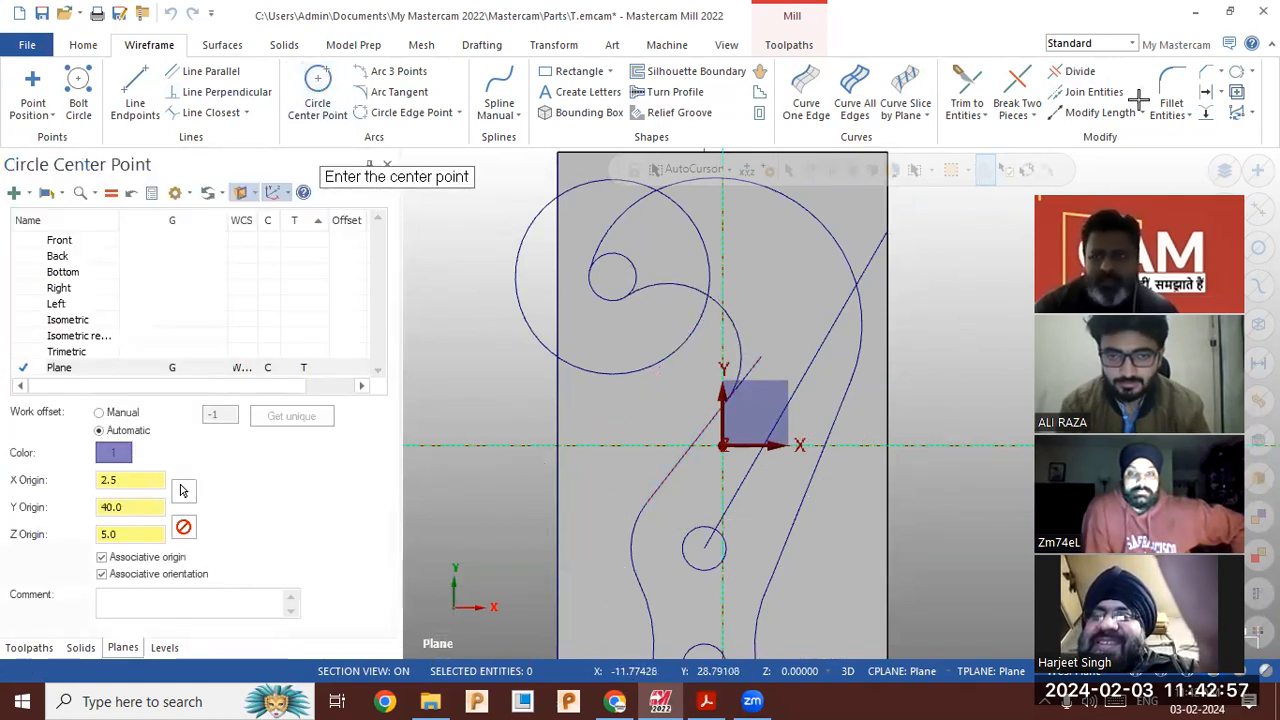
Offset the inner tangent line by 10 mm toward the hook opening and keep the copy
left_click(1204, 113)
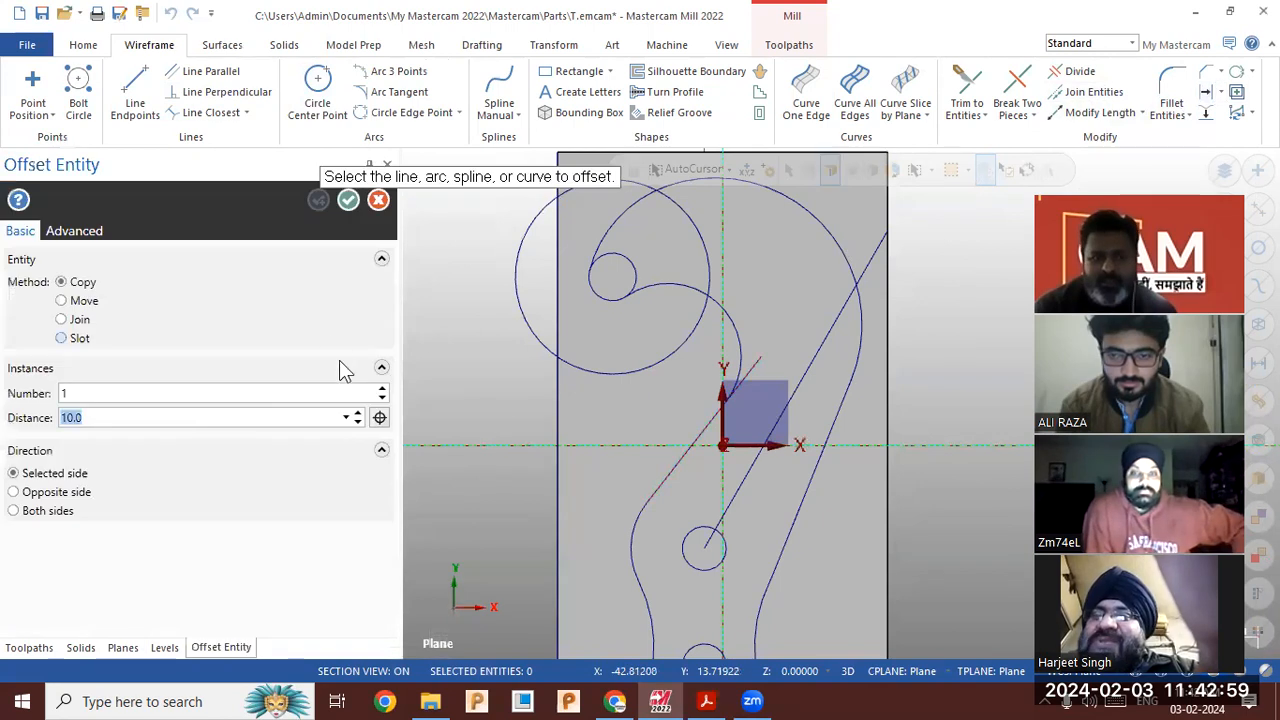
left_click(703, 428)
left_click(664, 418)
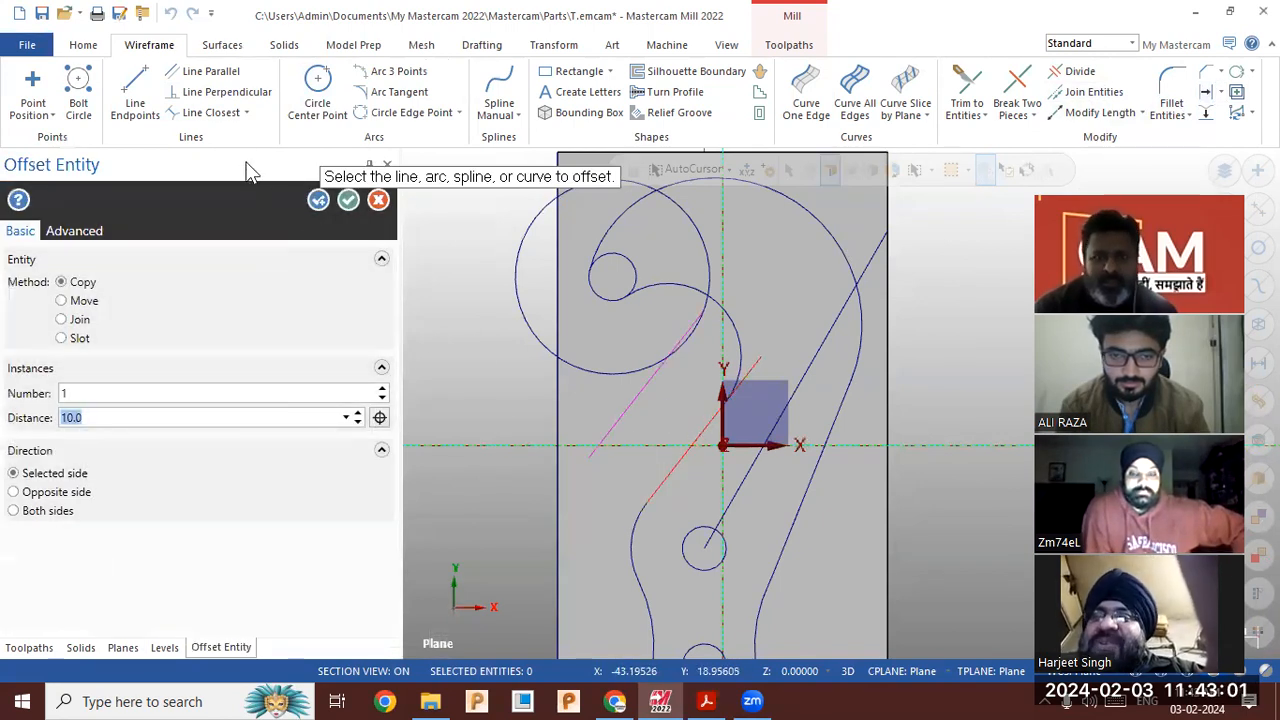
left_click(348, 200)
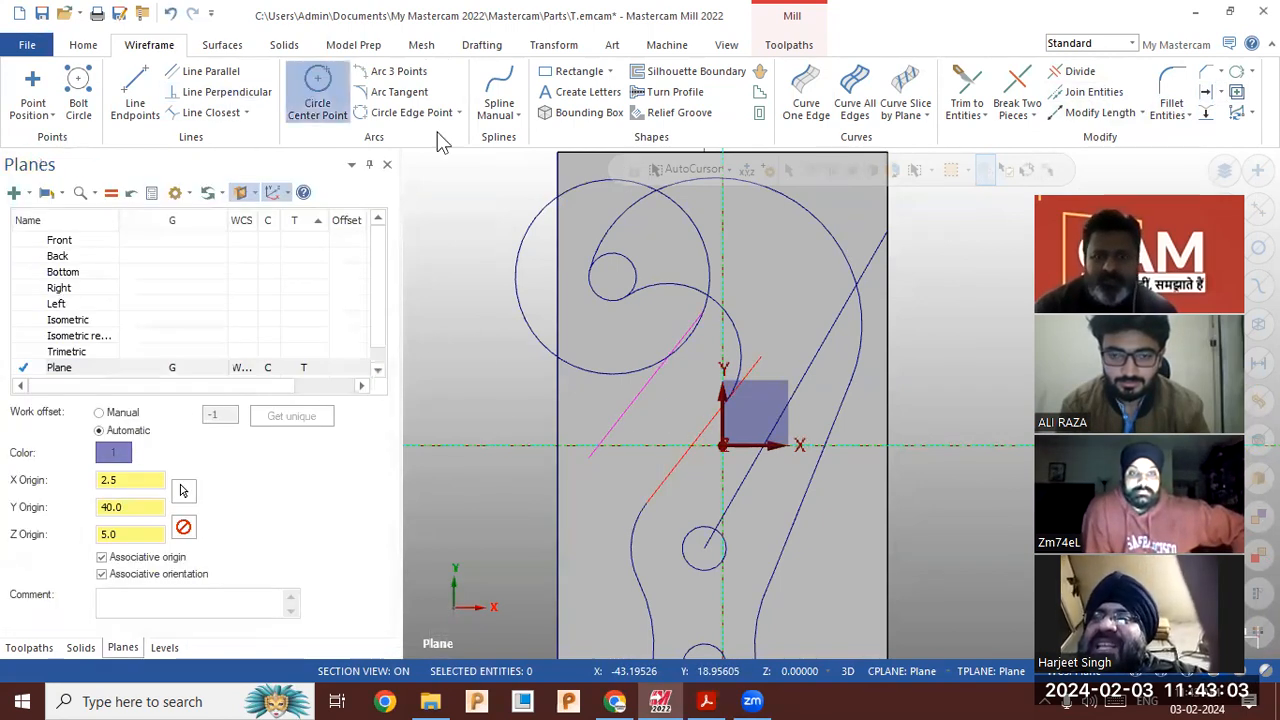
Draw a 10 mm radius circle centred on the intersection of the offset circle and the offset line
left_click(317, 95)
left_click(704, 312)
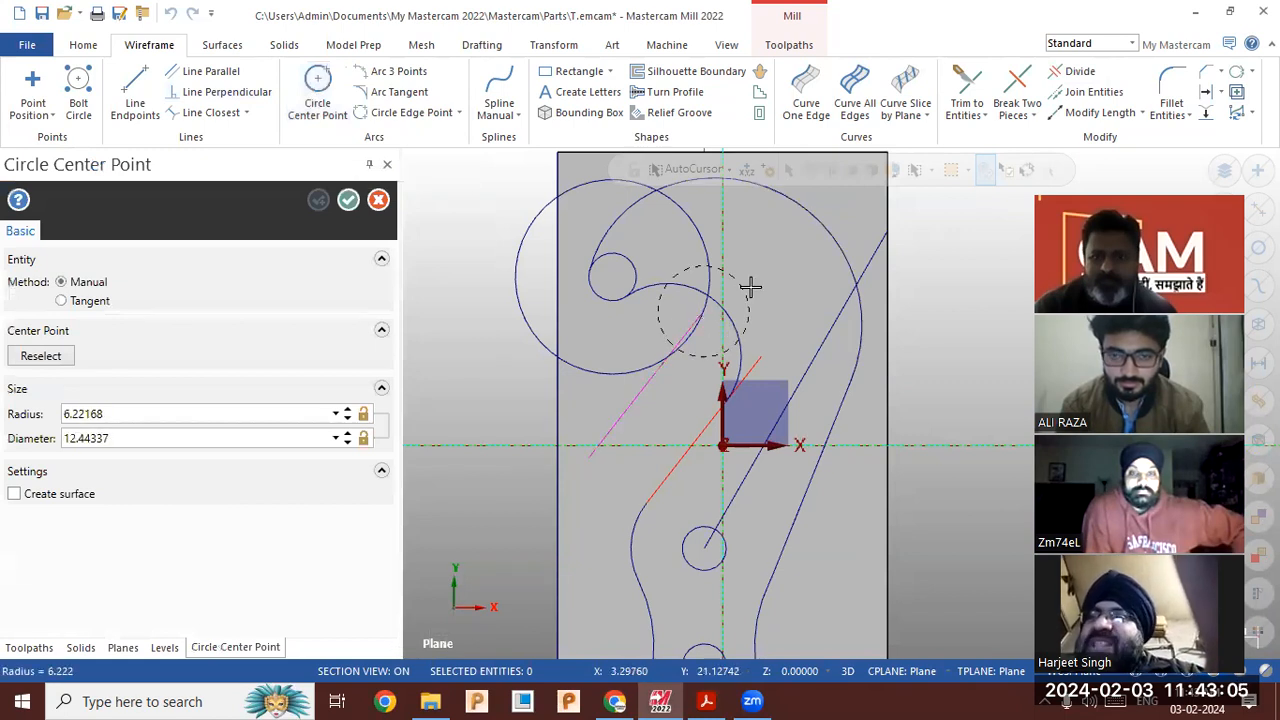
left_click(748, 300)
left_click(262, 440)
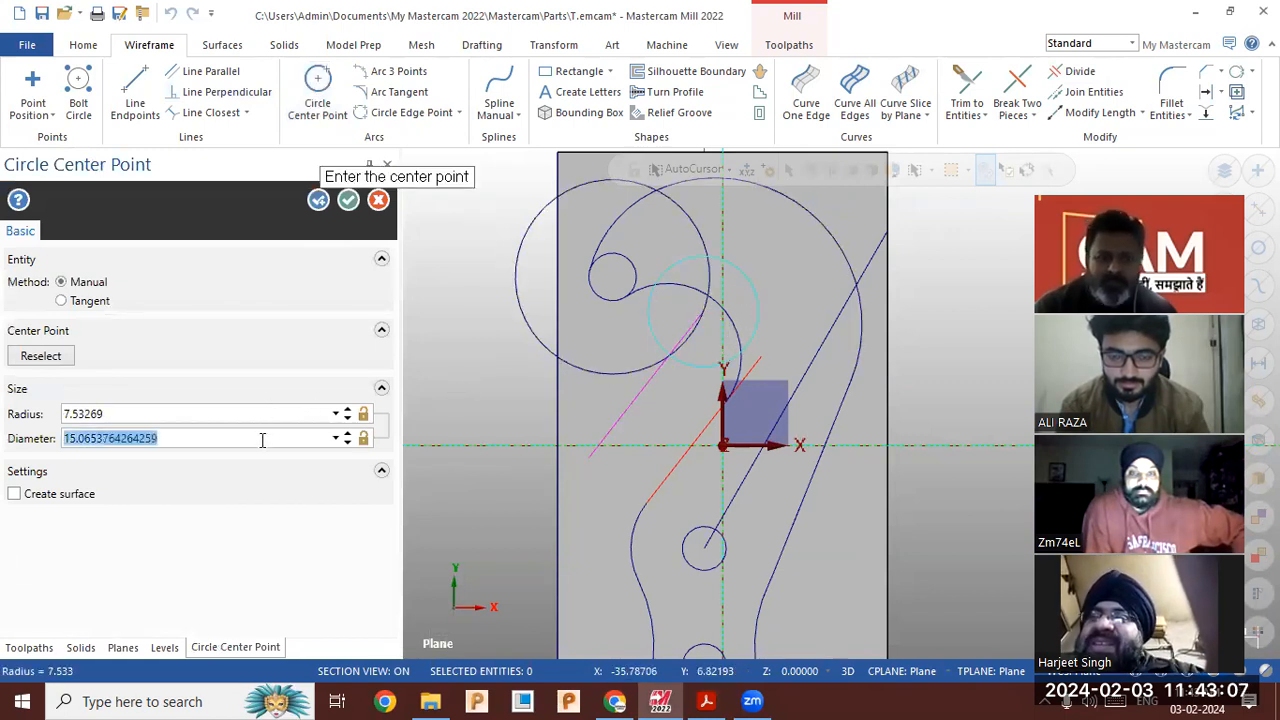
type("10")
key("Return")
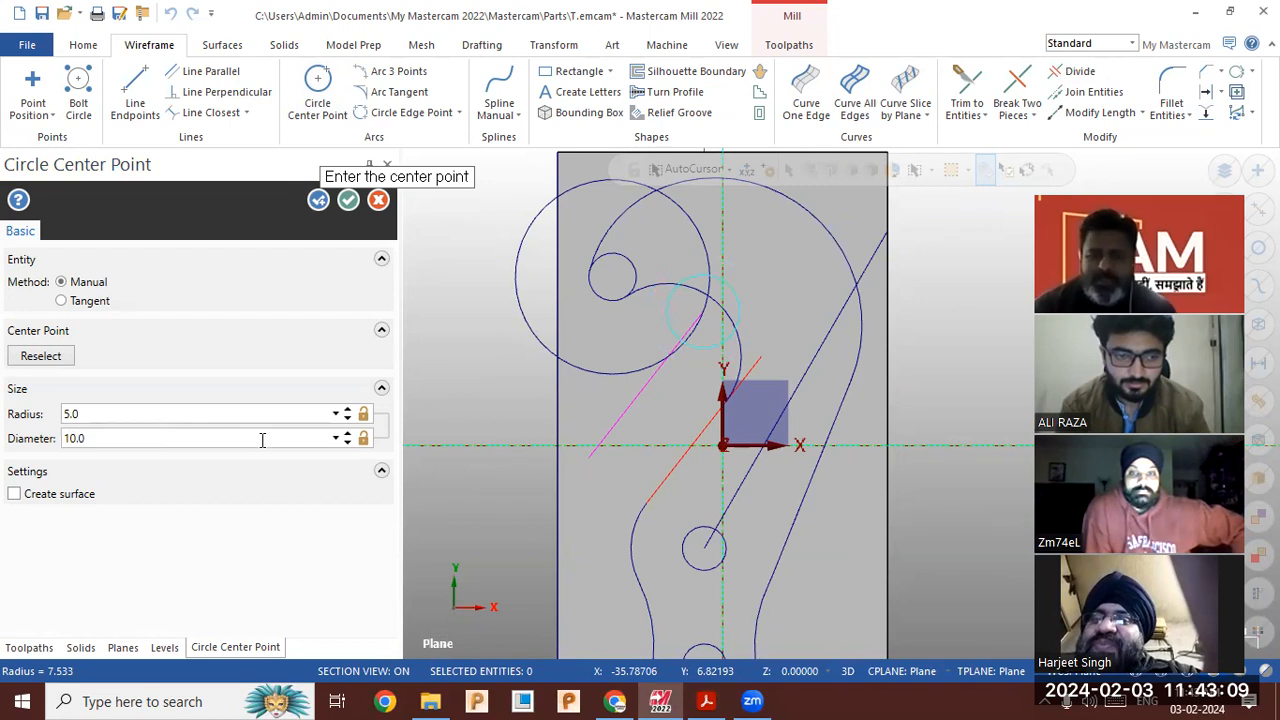
left_click(258, 414)
type("10")
key("Return")
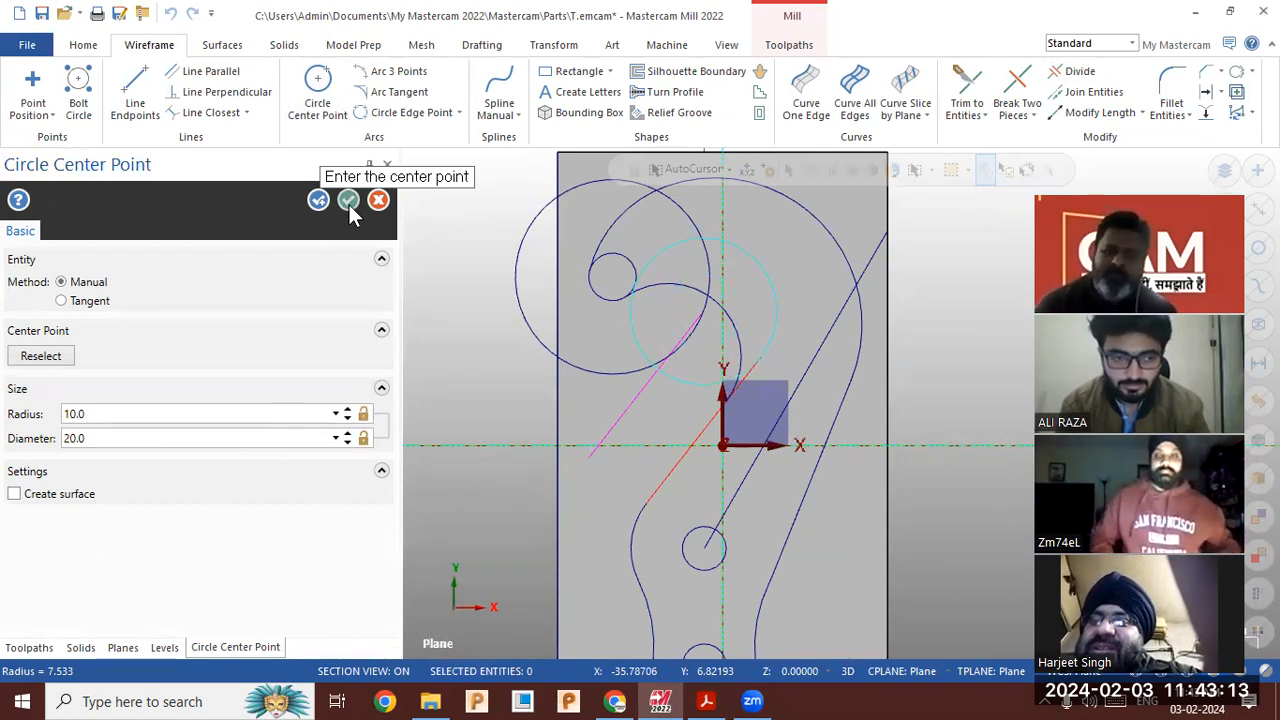
left_click(348, 200)
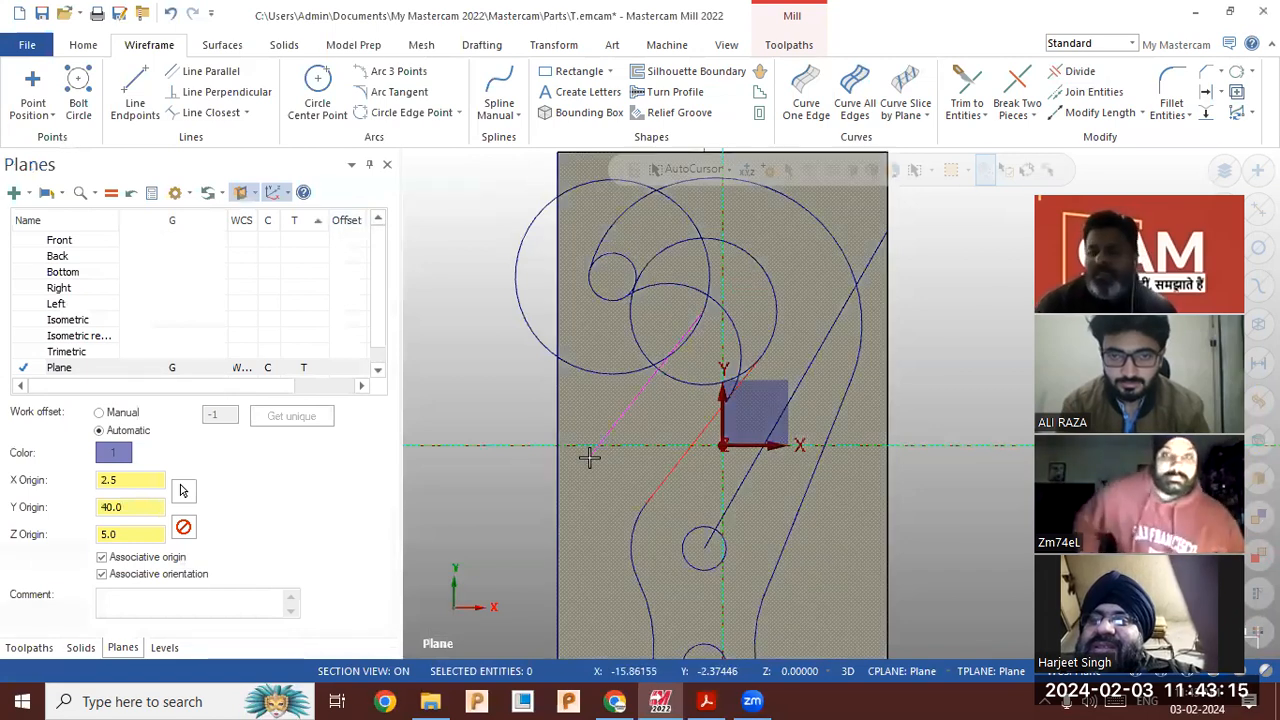
Check the new circle against the PDF reference drawing, then return to Mastercam and delete the earlier arc inside the hook
left_click(706, 701)
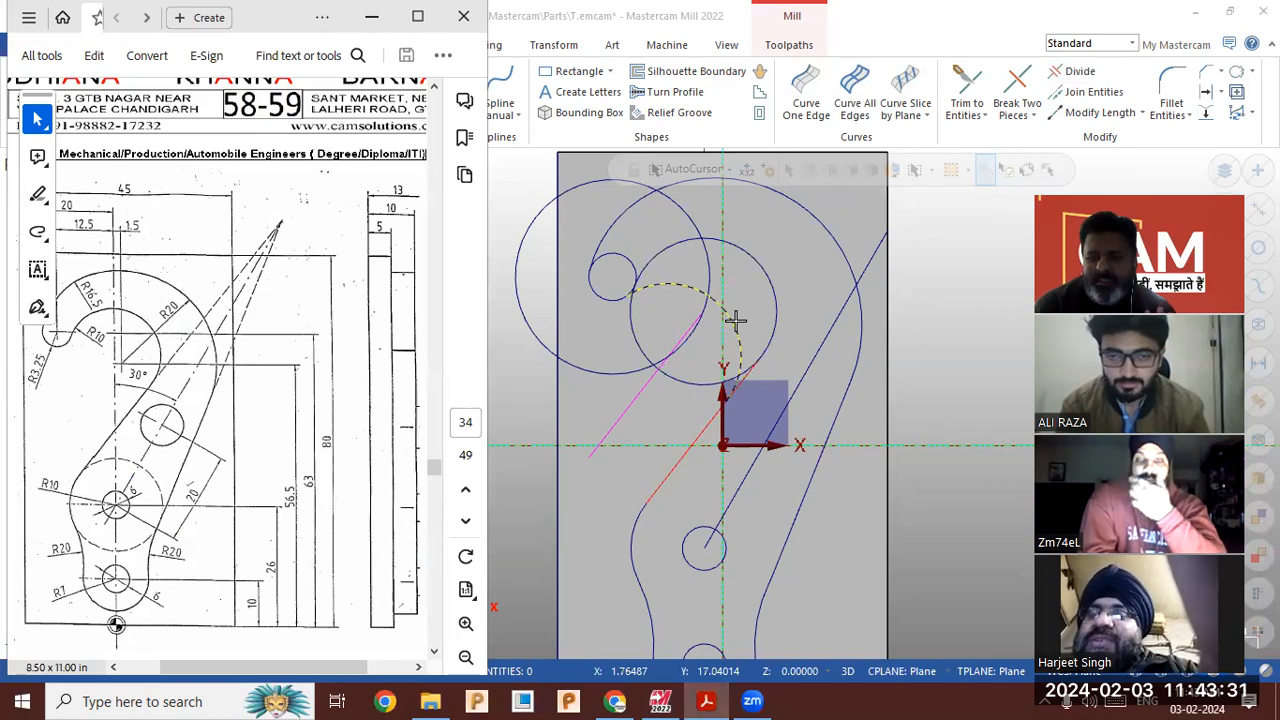
left_click(740, 322)
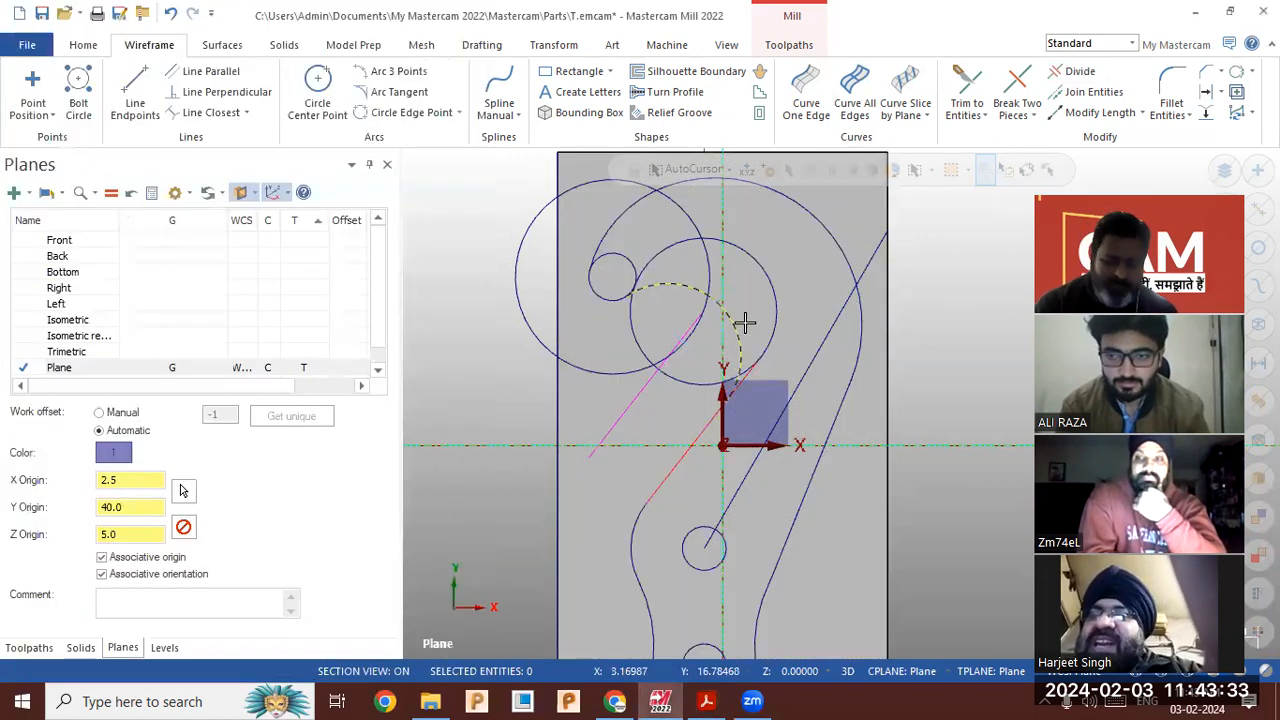
key("Delete")
key("Delete")
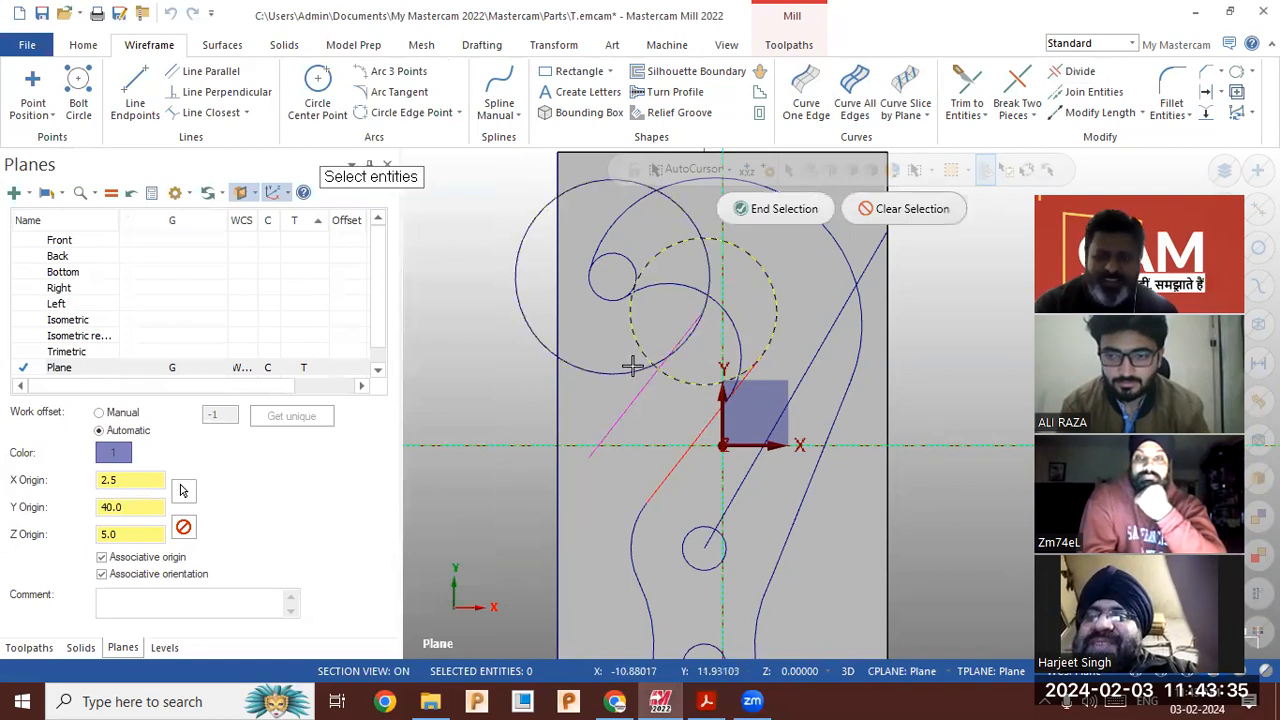
left_click(746, 337)
left_click(784, 208)
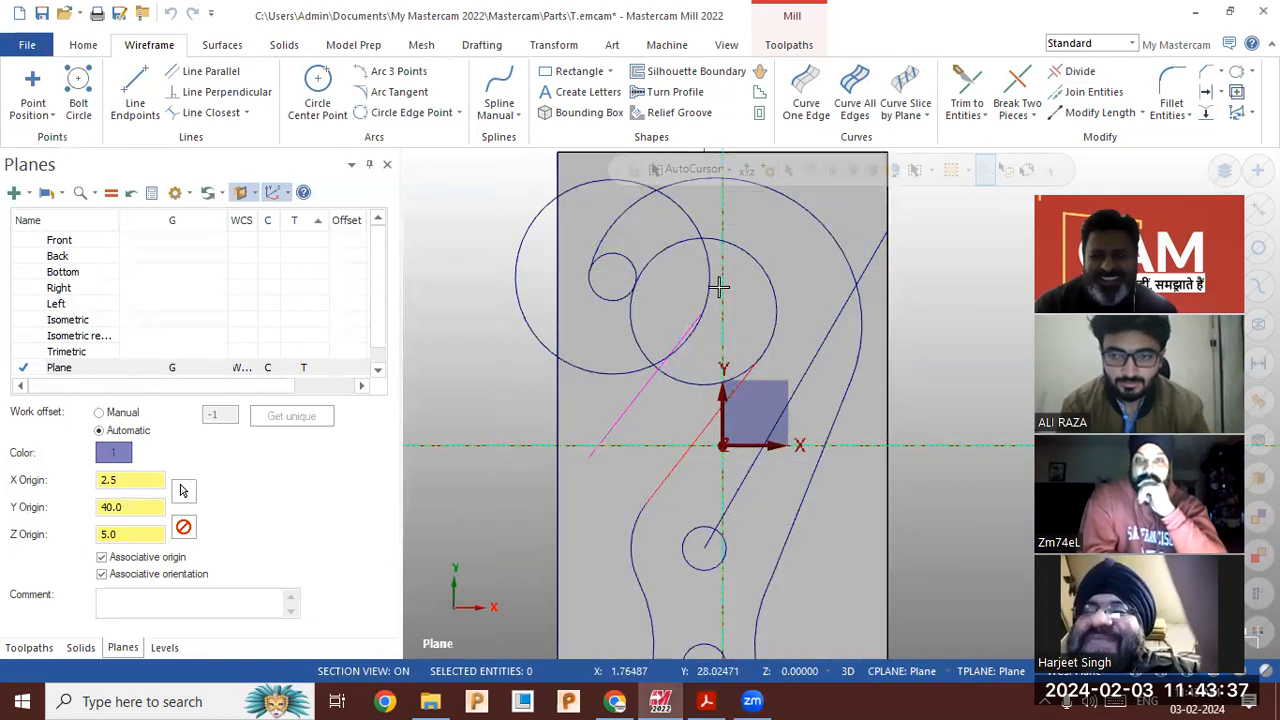
Delete the large offset circle around the hook tip and the offset construction line
left_click(695, 325)
key("Delete")
left_click(686, 340)
key("Delete")
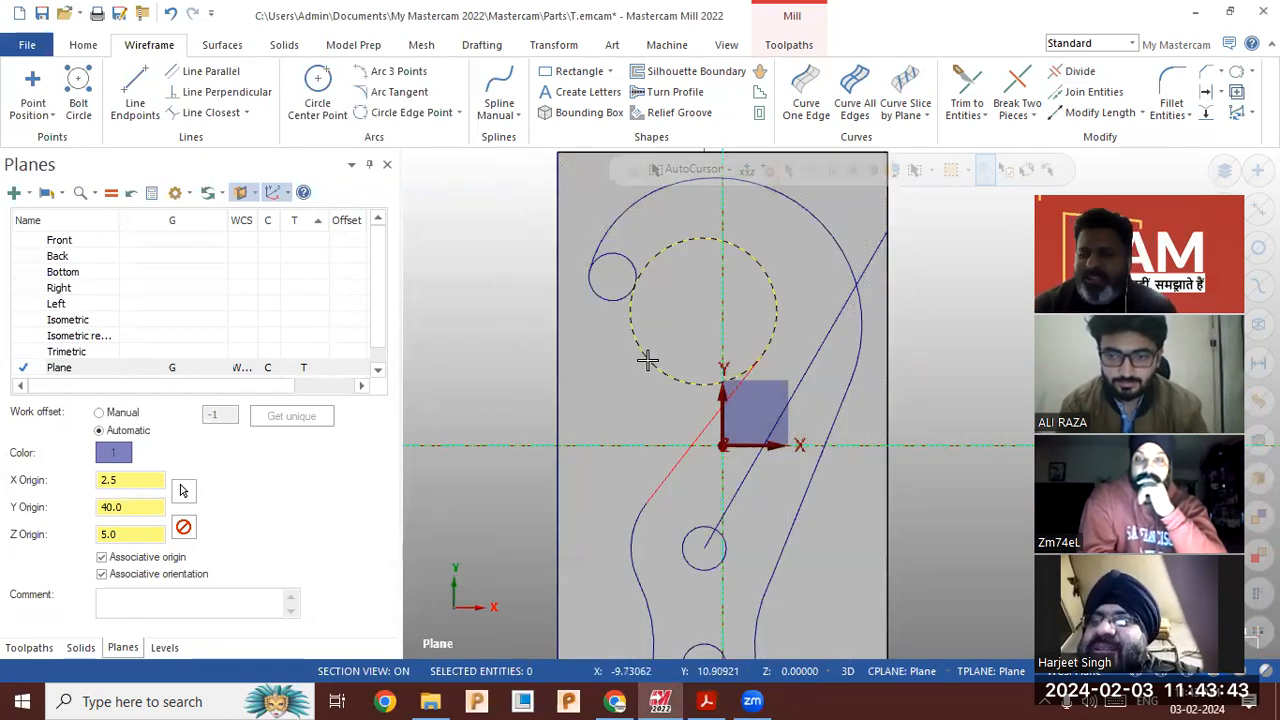
Trim away the lower part of the 10 mm radius circle and the inner part of the tip circle with Divide
left_click(1082, 74)
left_click(638, 360)
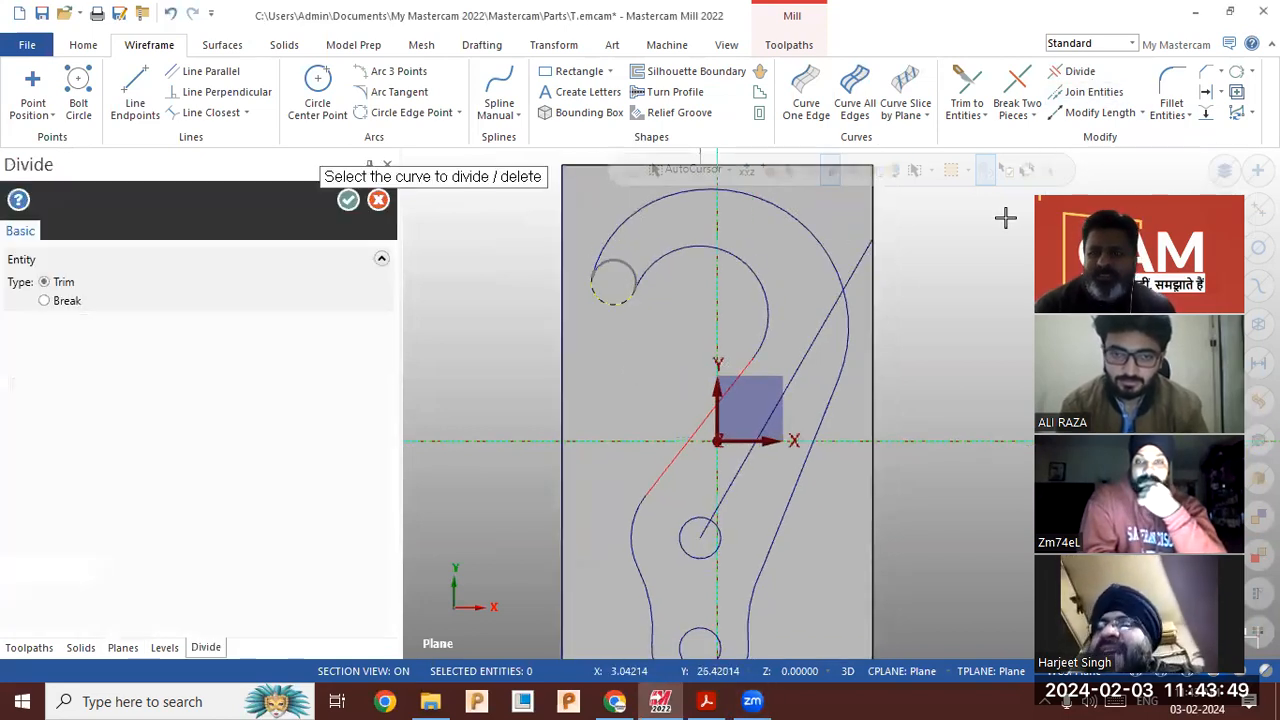
left_click(624, 267)
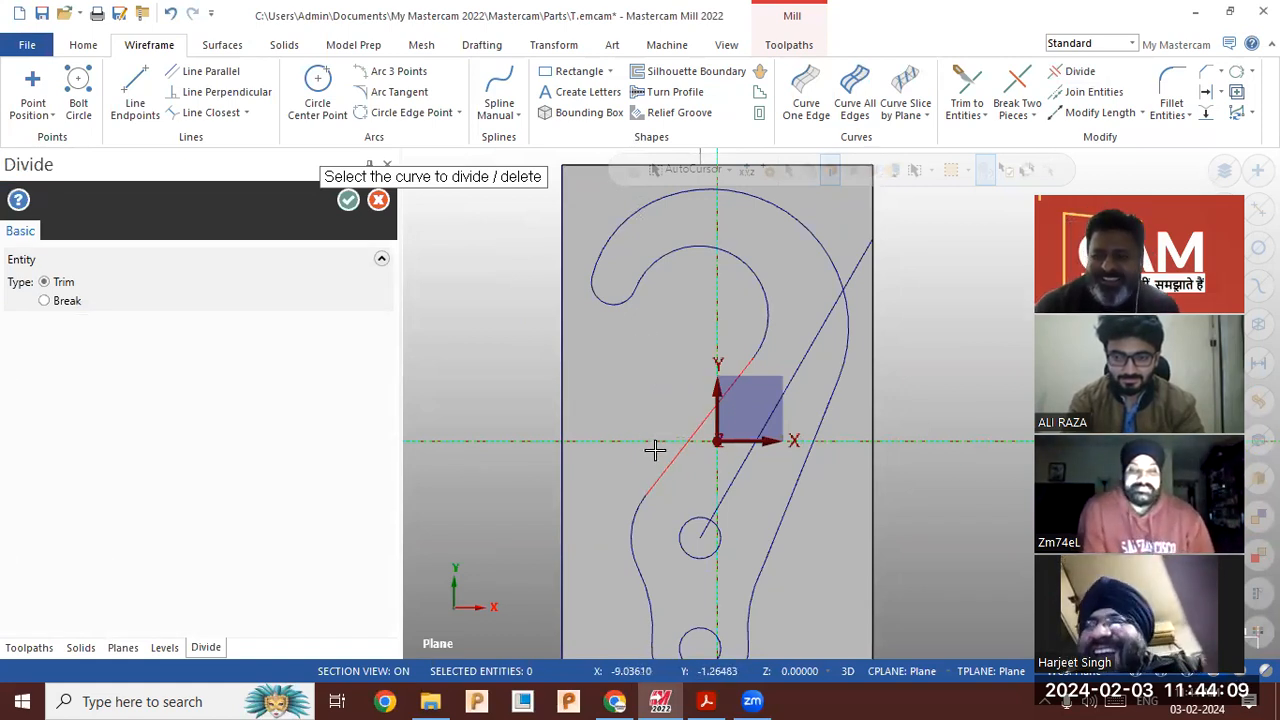
Examine the trimmed hook profile in the isometric view, finish Divide, and return to the top view
scroll(680, 459, "up", 1)
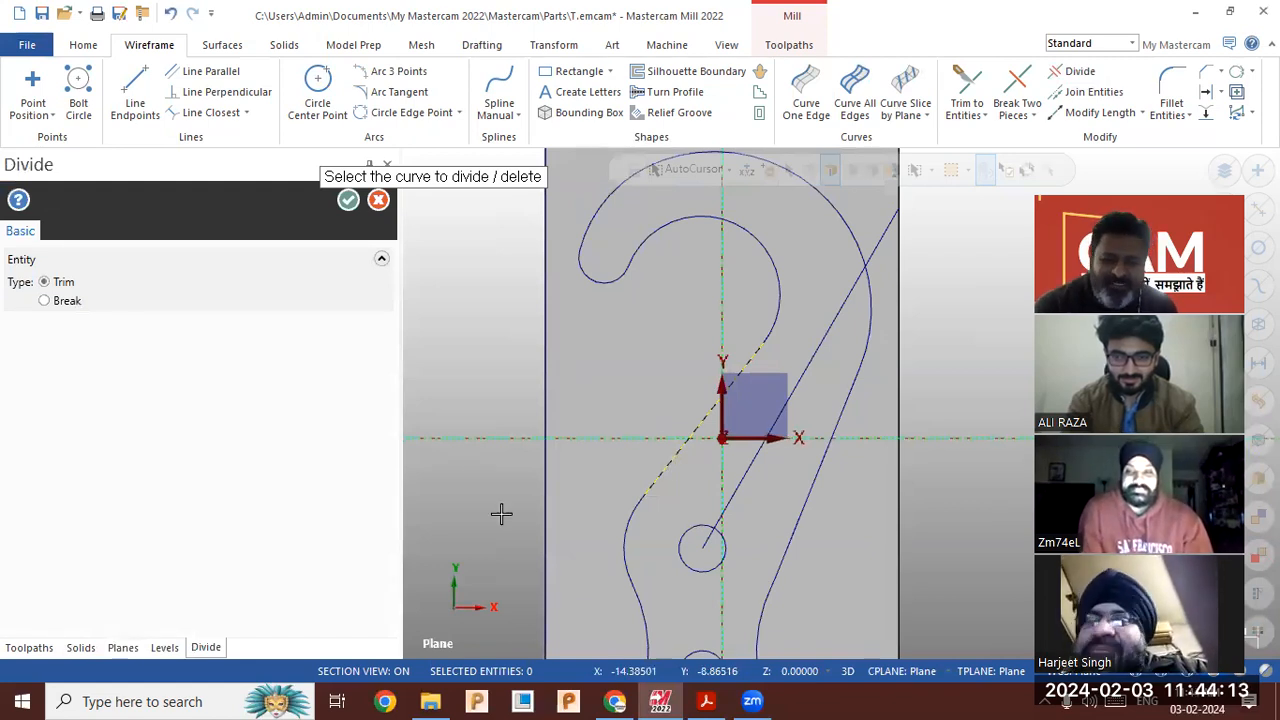
scroll(660, 323, "down", 2)
right_click(475, 351)
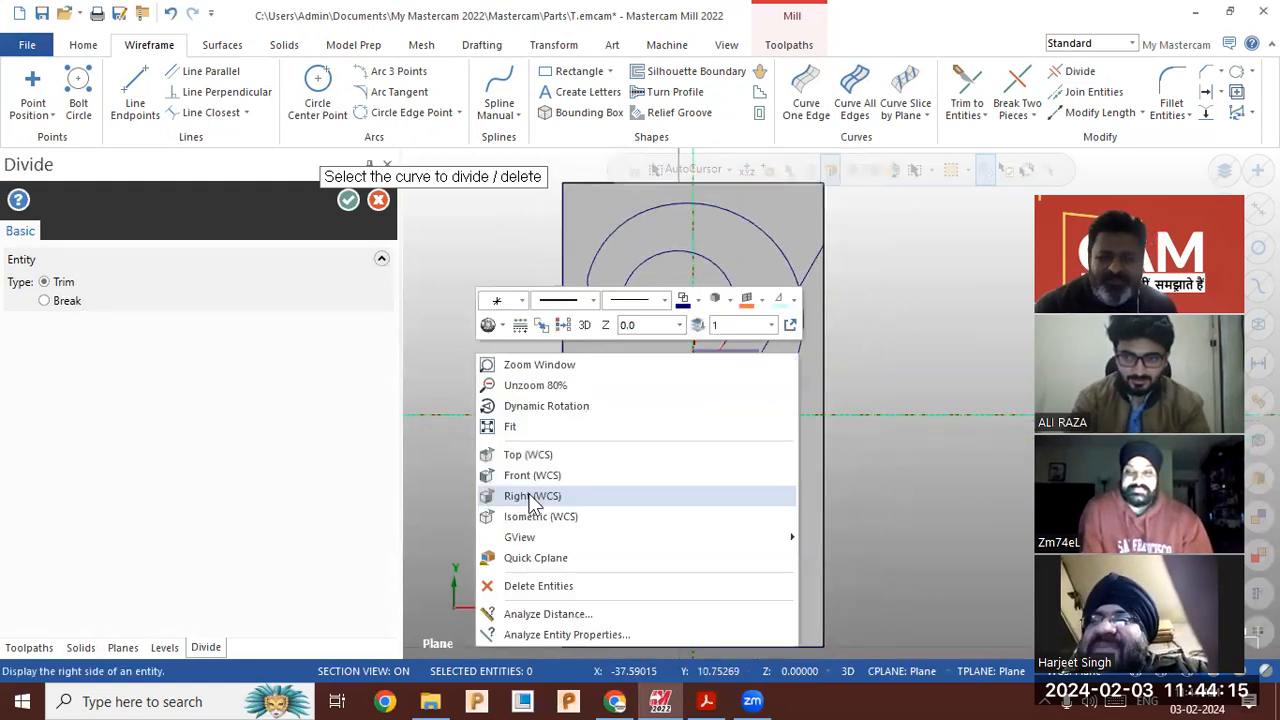
left_click(535, 515)
scroll(762, 346, "up", 2)
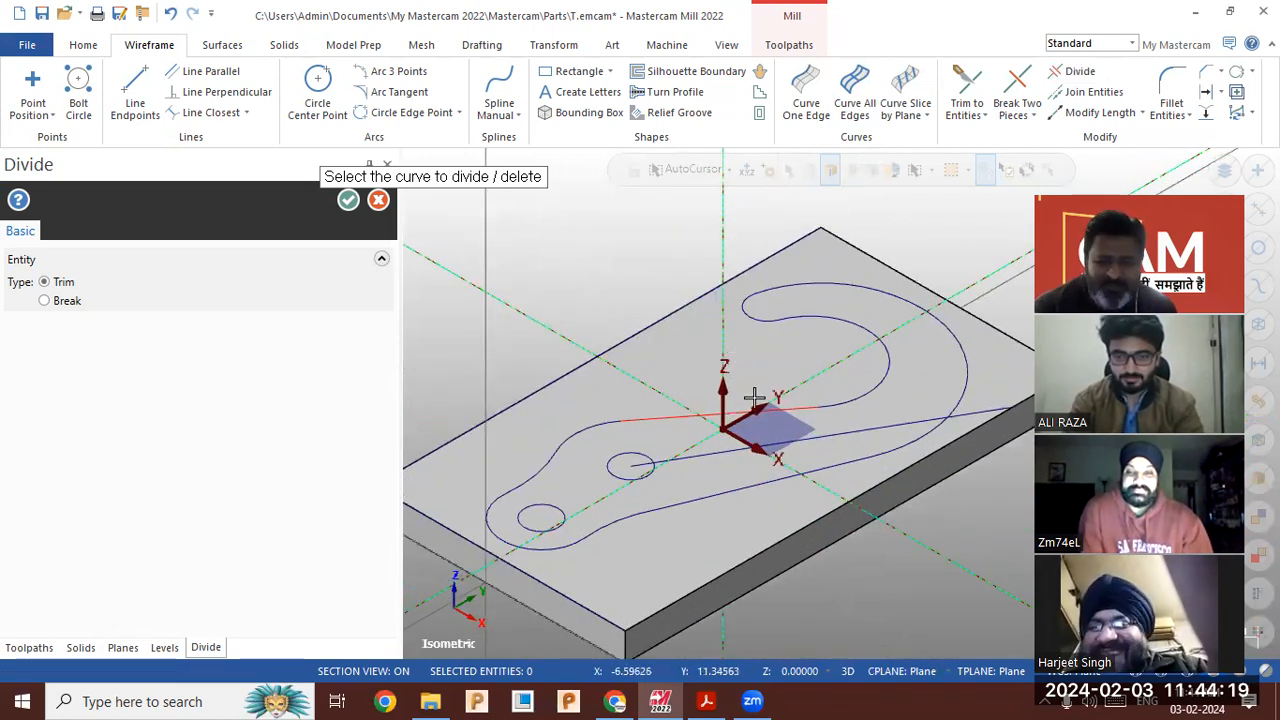
scroll(640, 410, "up", 2)
scroll(400, 350, "down", 1)
left_click(352, 203)
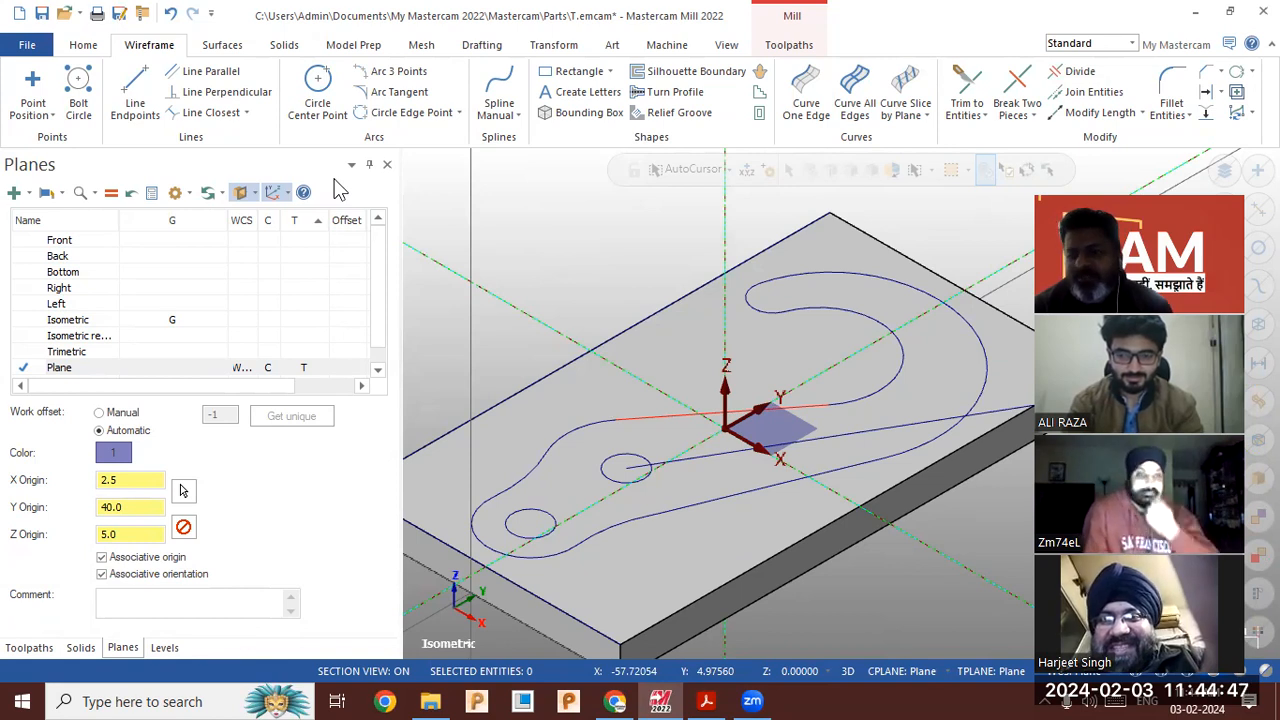
right_click(579, 289)
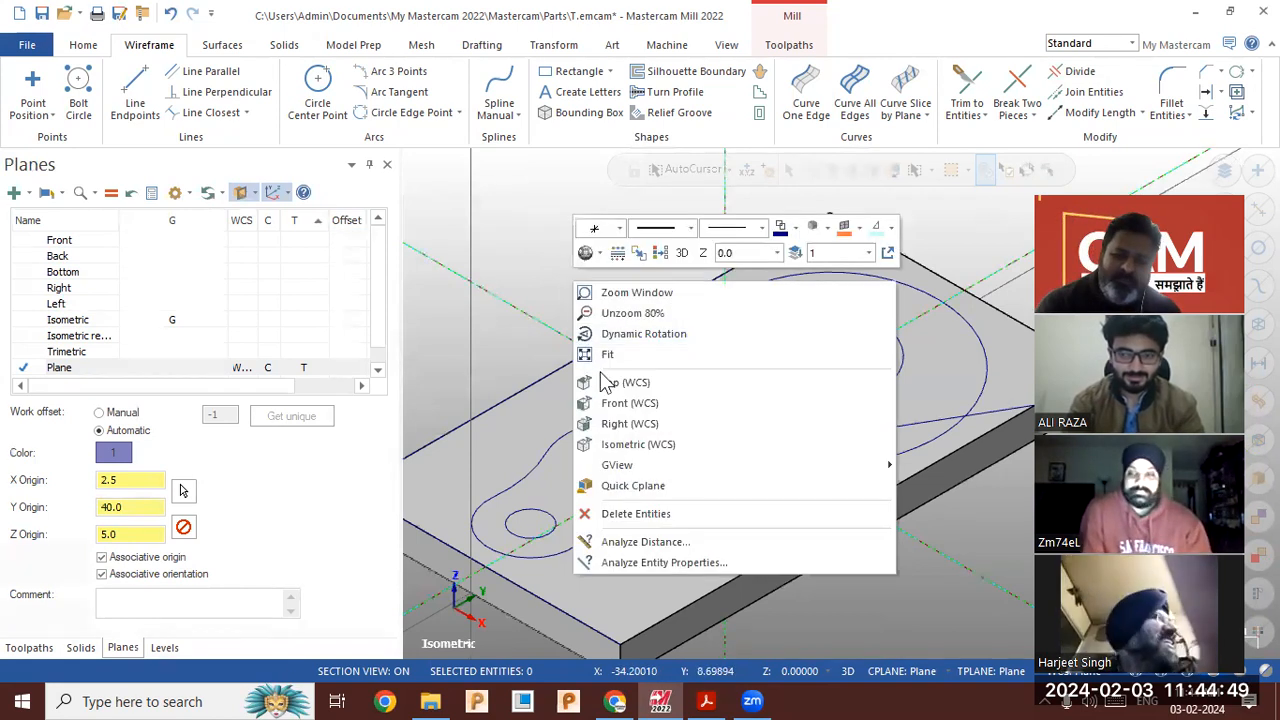
left_click(612, 383)
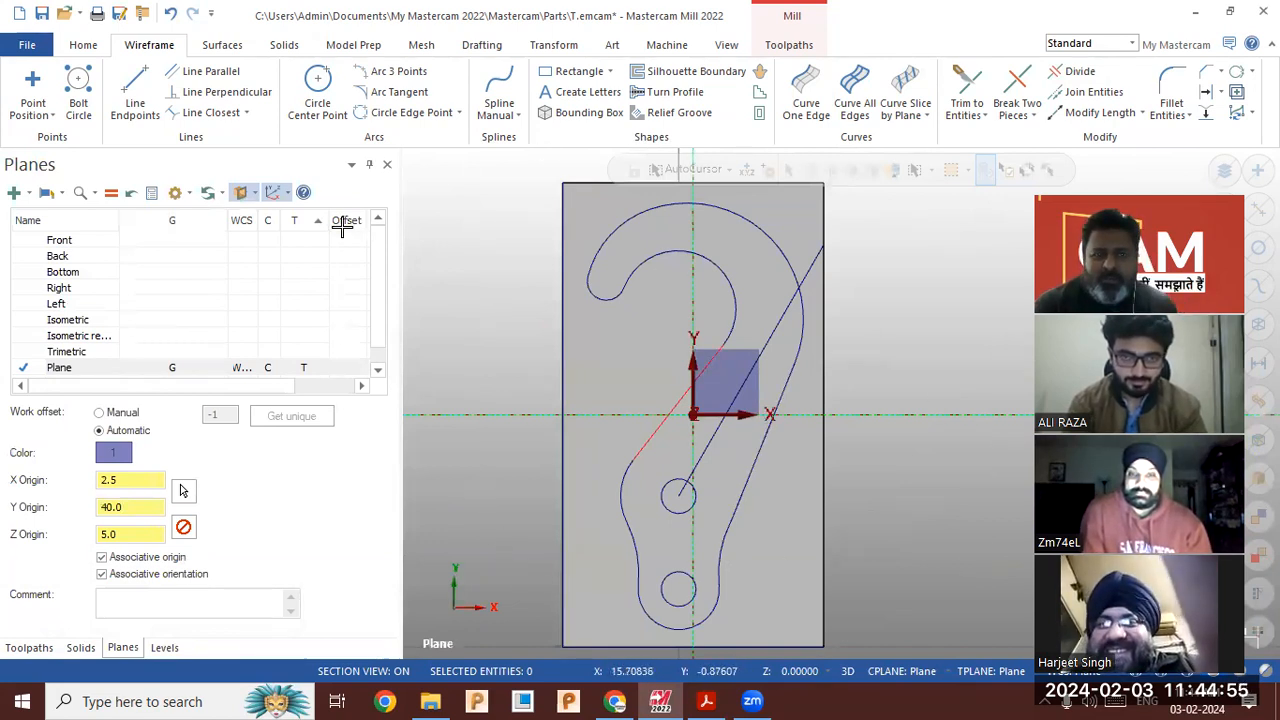
Display the entity endpoints and delete the short segment between the lever's right tangent line and the lower right arc
left_click(83, 45)
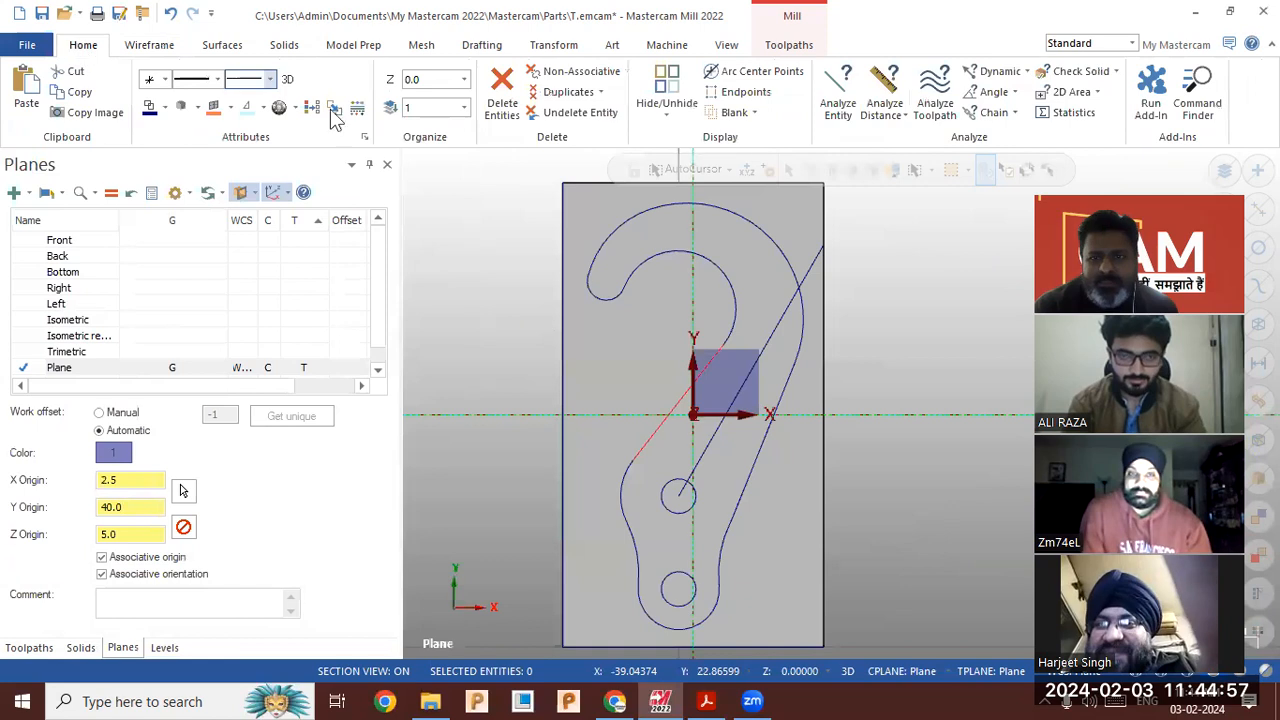
left_click(738, 92)
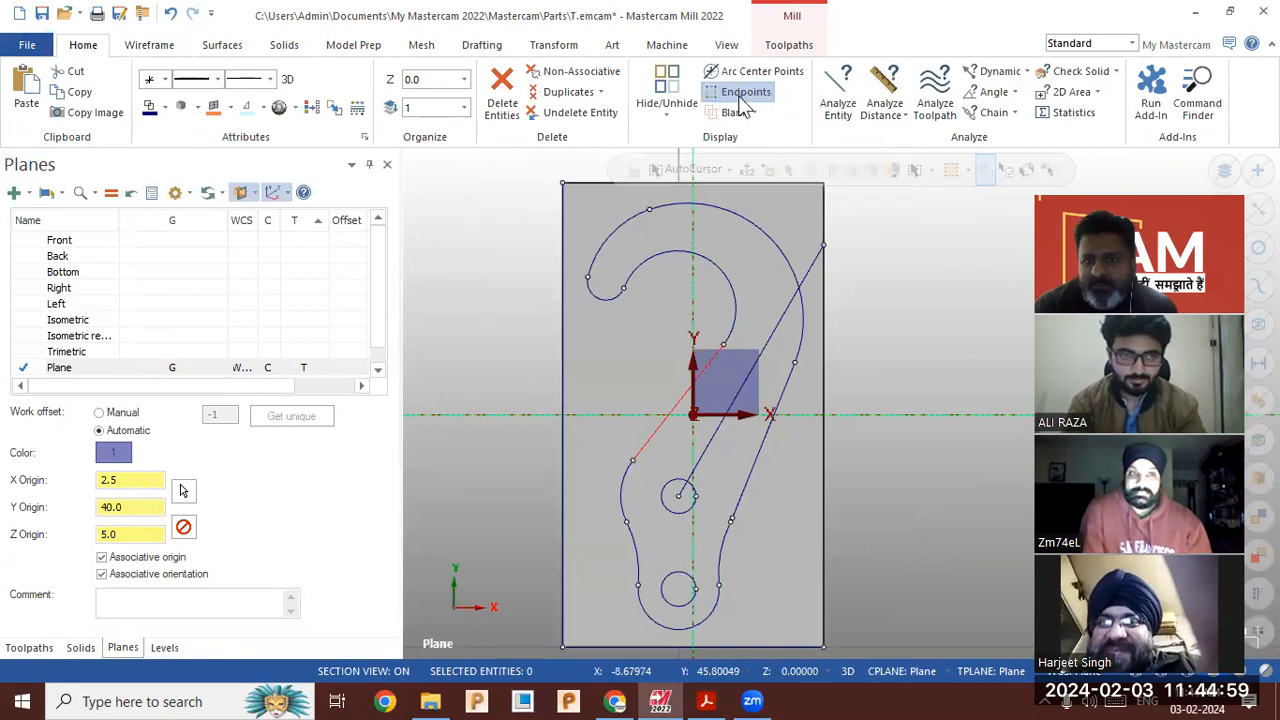
left_click(744, 96)
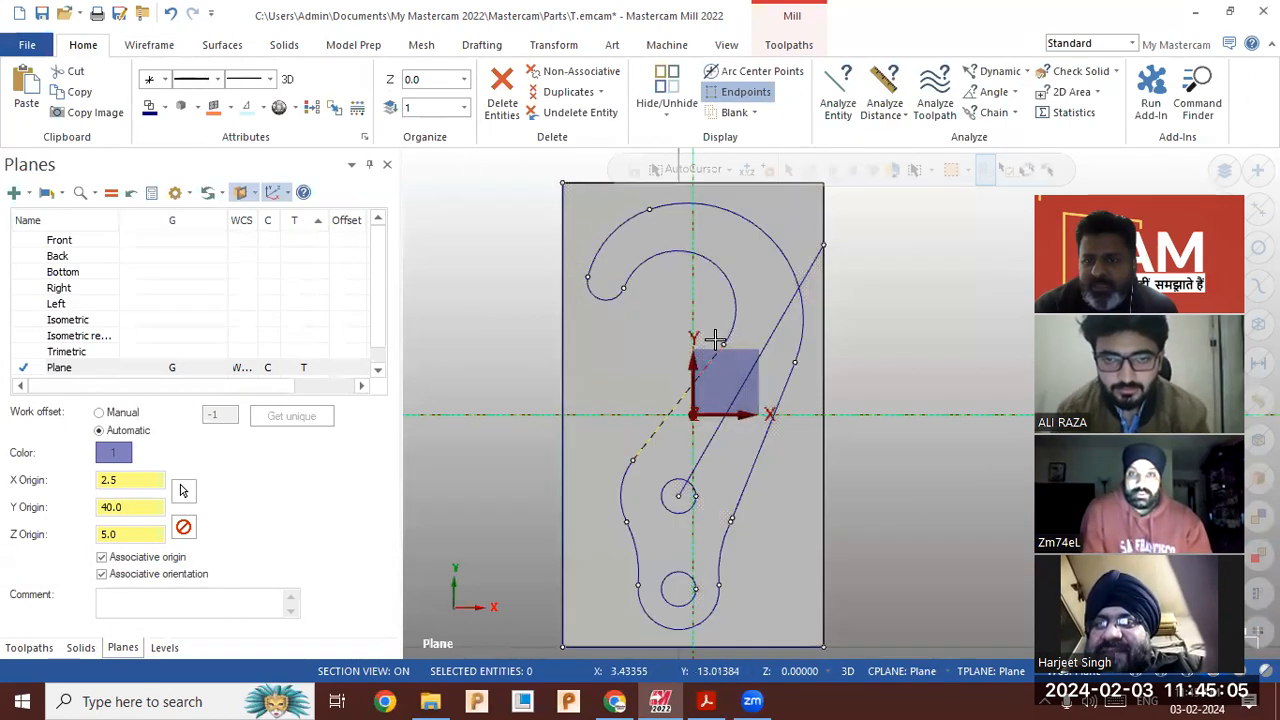
scroll(690, 518, "up", 6)
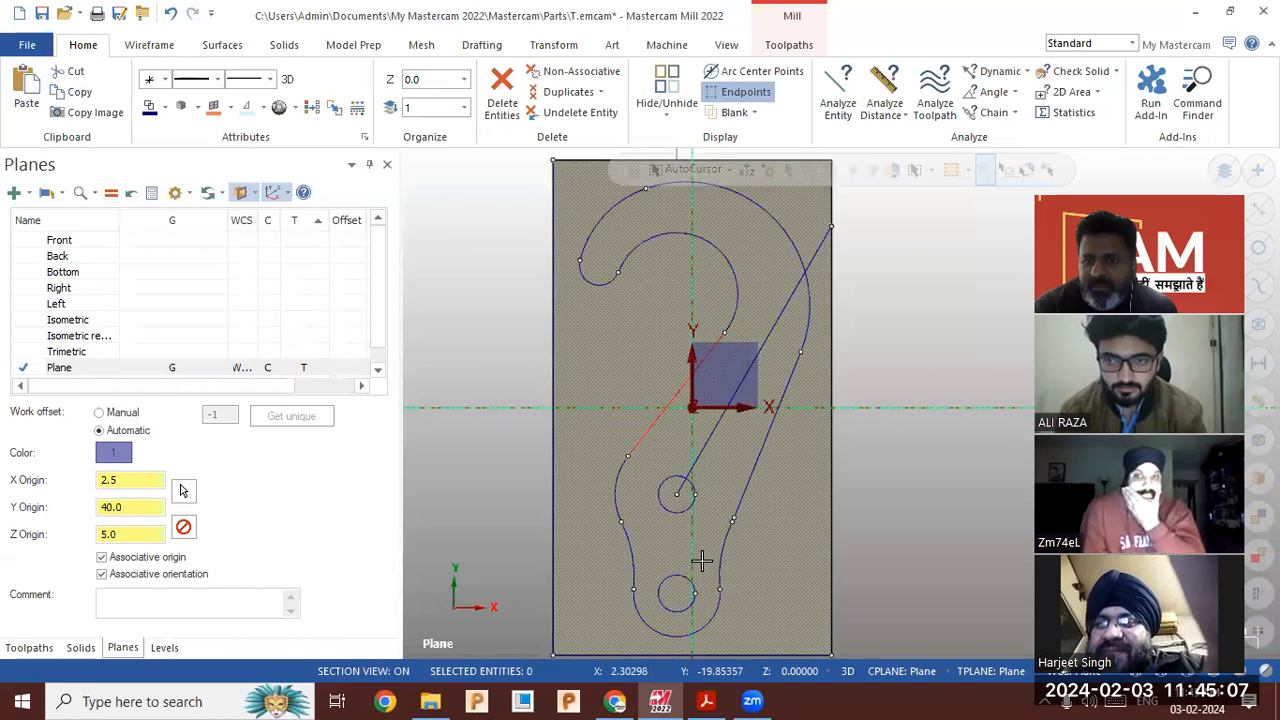
scroll(755, 485, "up", 5)
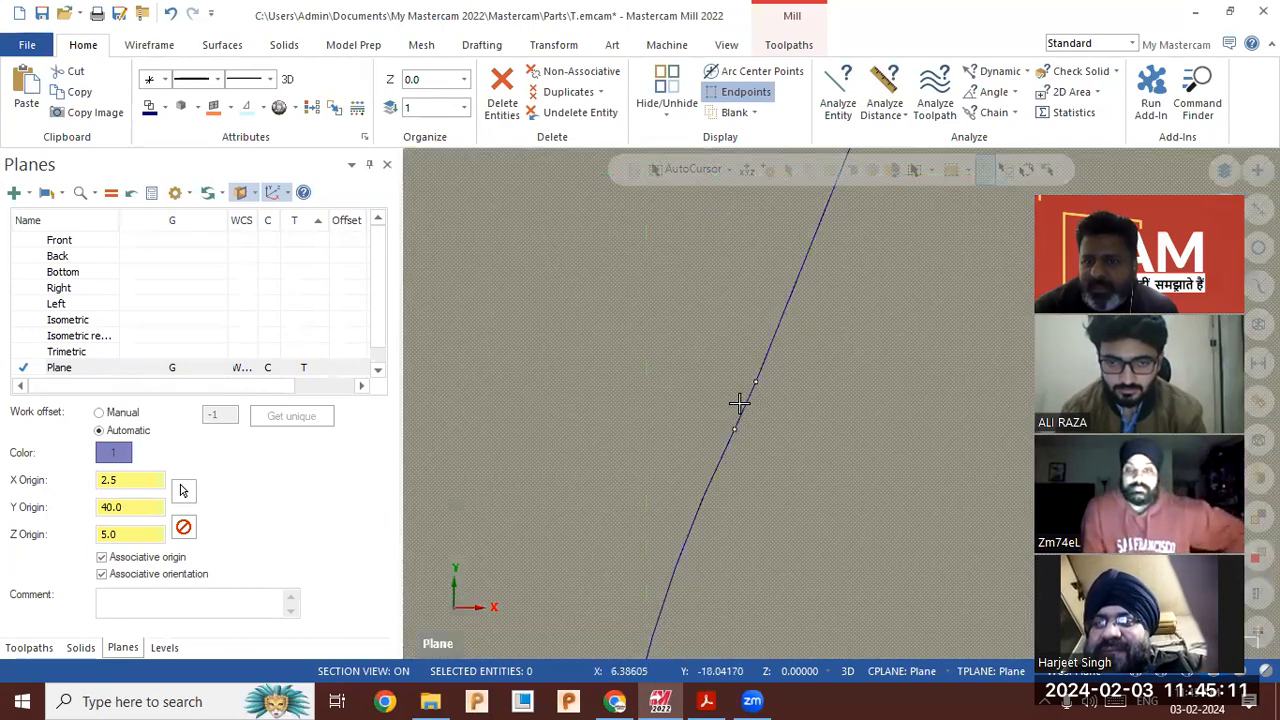
scroll(782, 441, "down", 1)
left_click(754, 417)
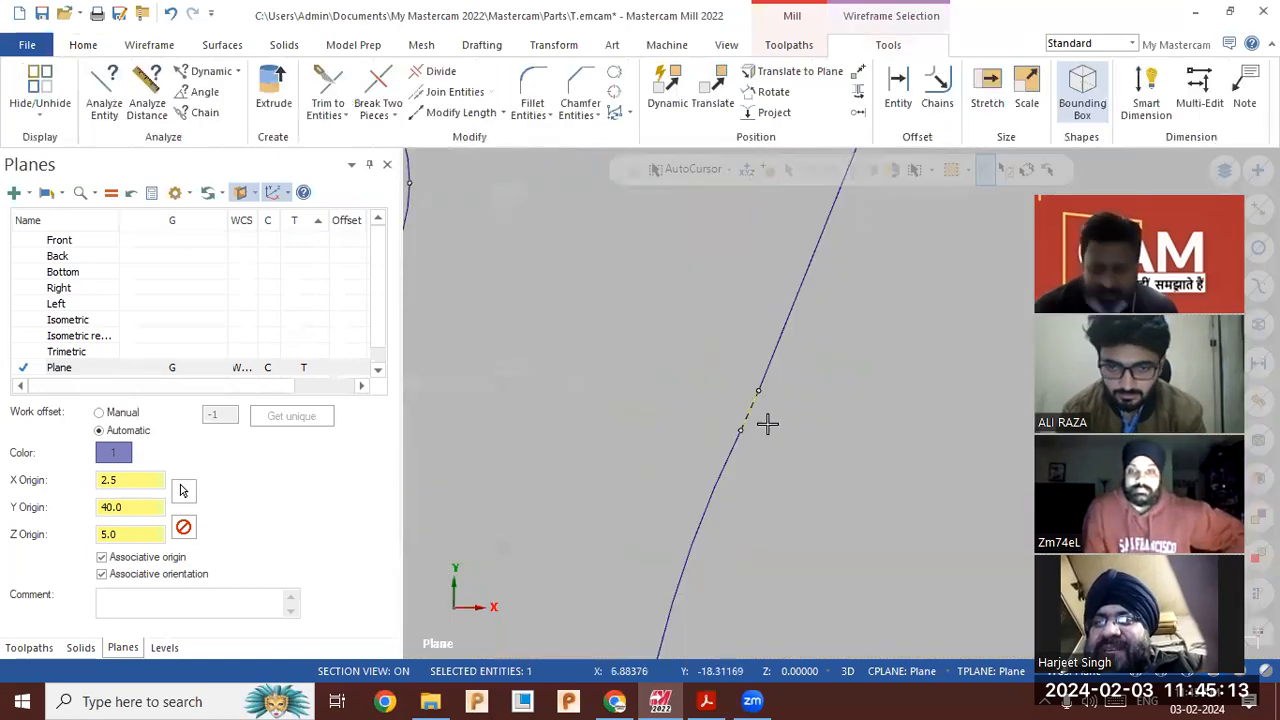
key("Escape")
Turn off the display of entity endpoints on the lever profile
scroll(800, 430, "down", 4)
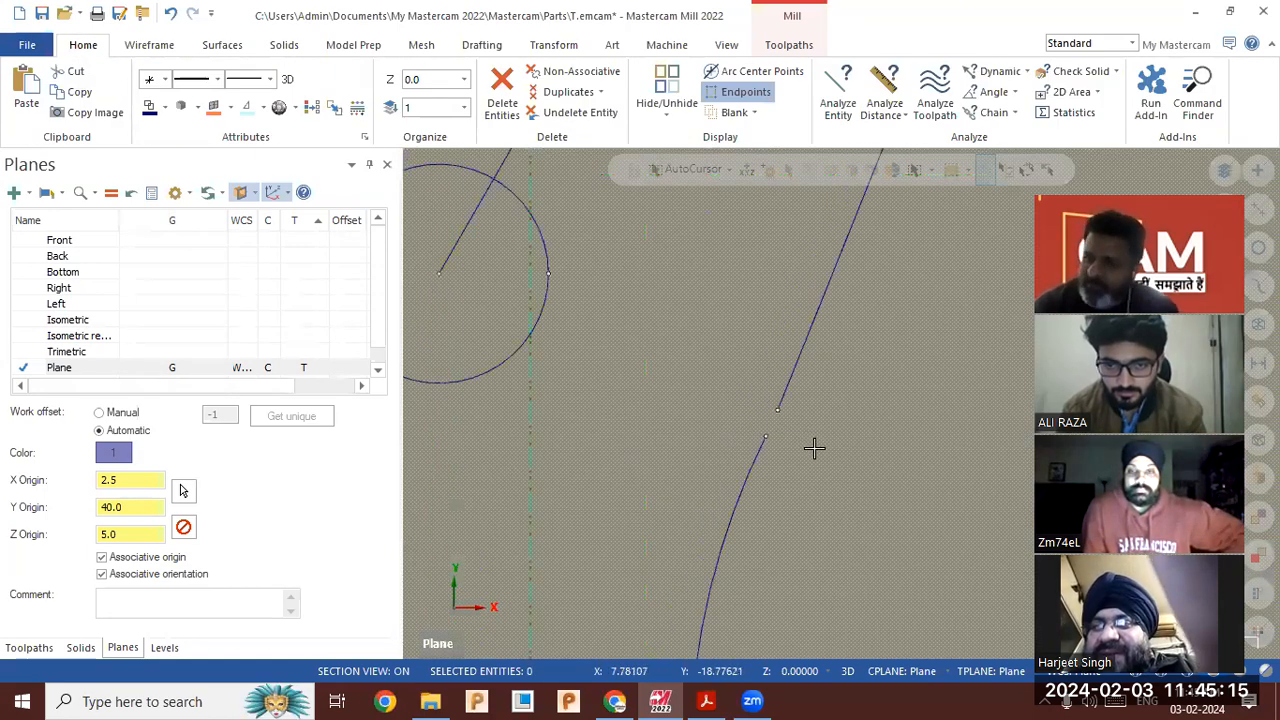
scroll(791, 398, "down", 5)
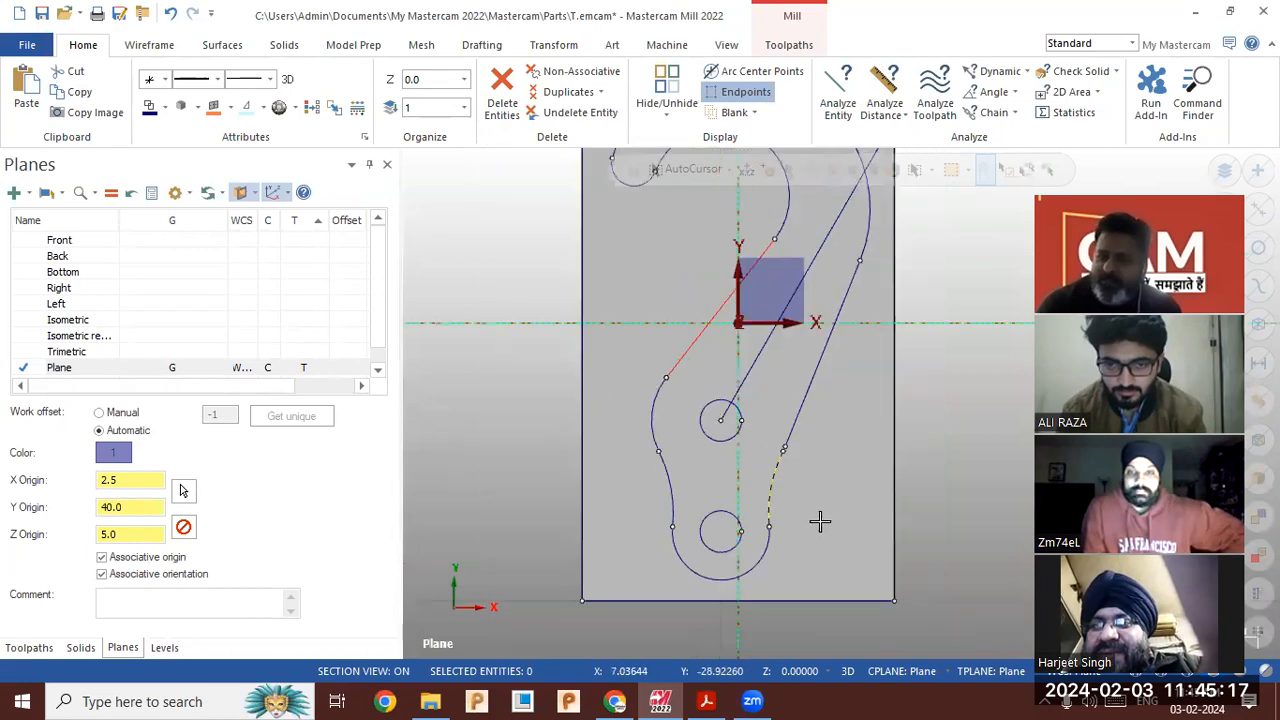
scroll(928, 470, "up", 1)
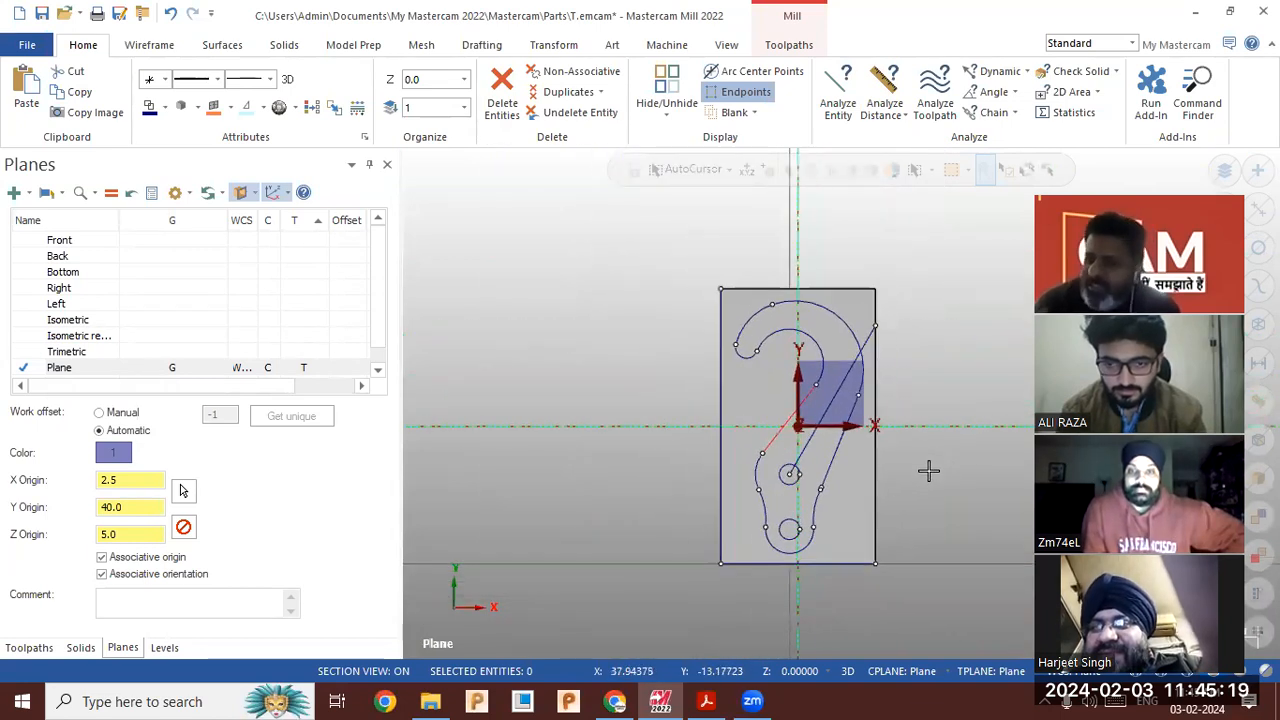
left_click(748, 92)
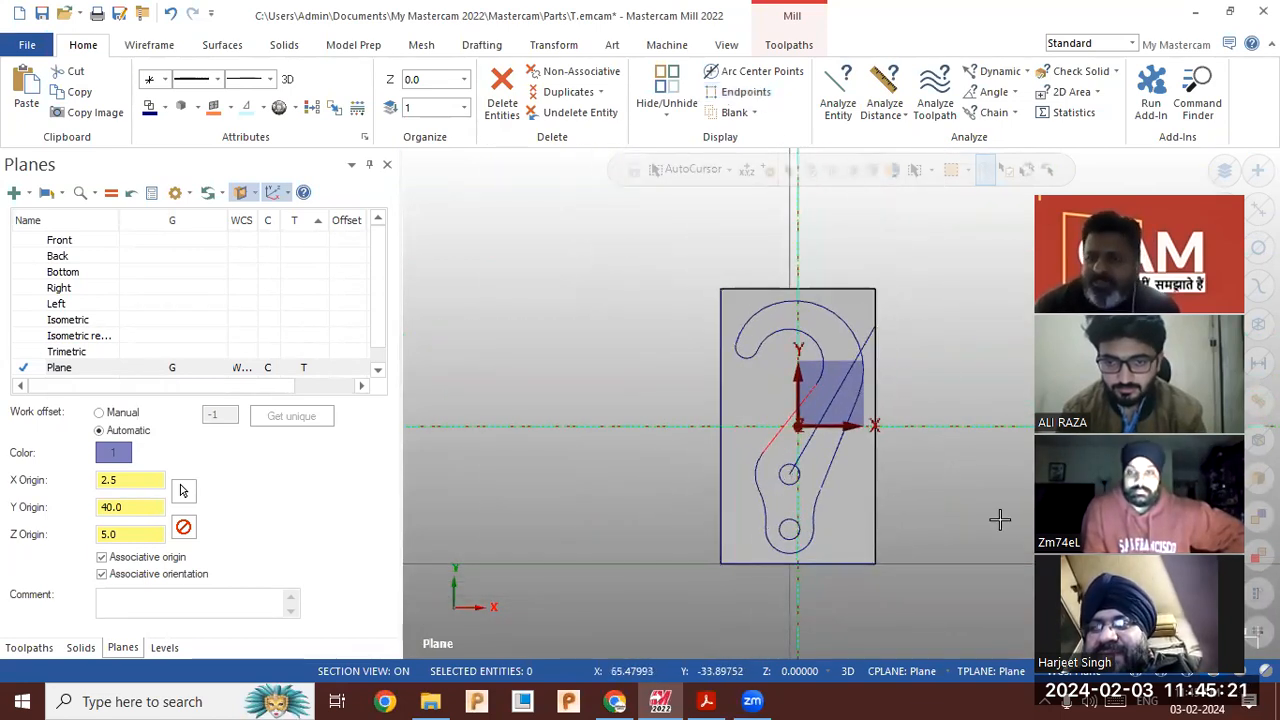
scroll(877, 417, "up", 1)
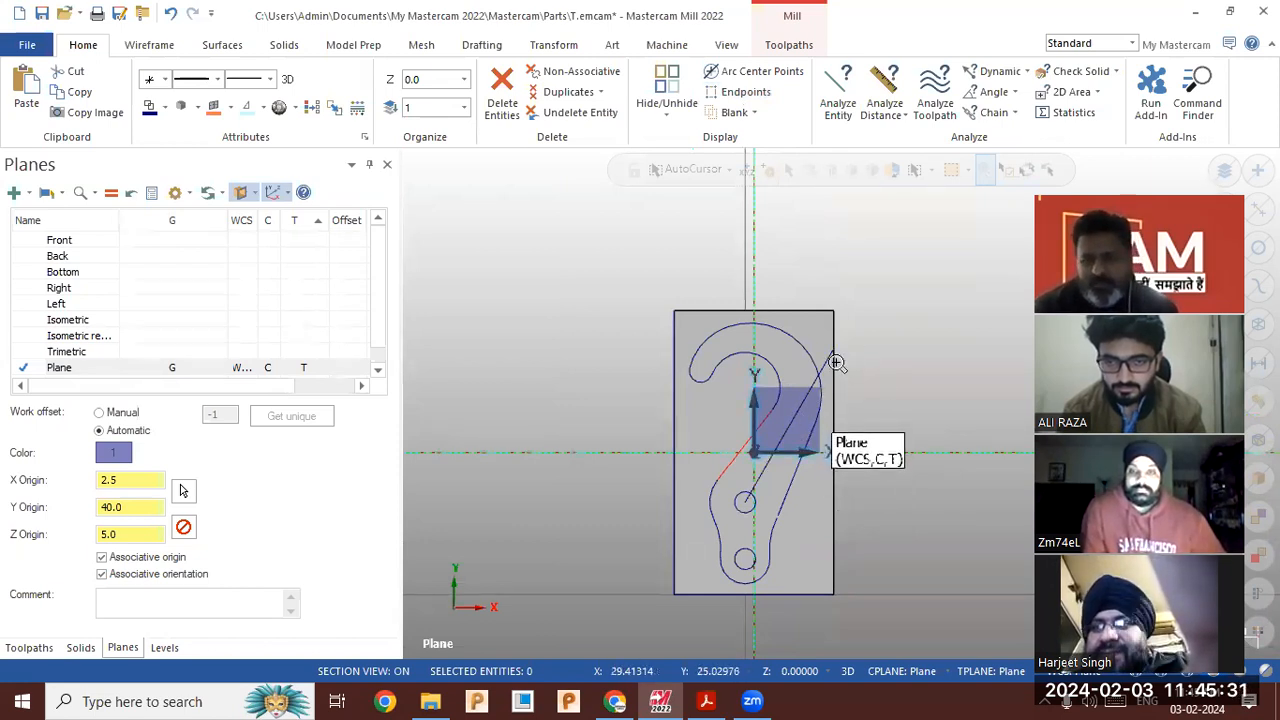
key("F1")
scroll(870, 397, "up", 2)
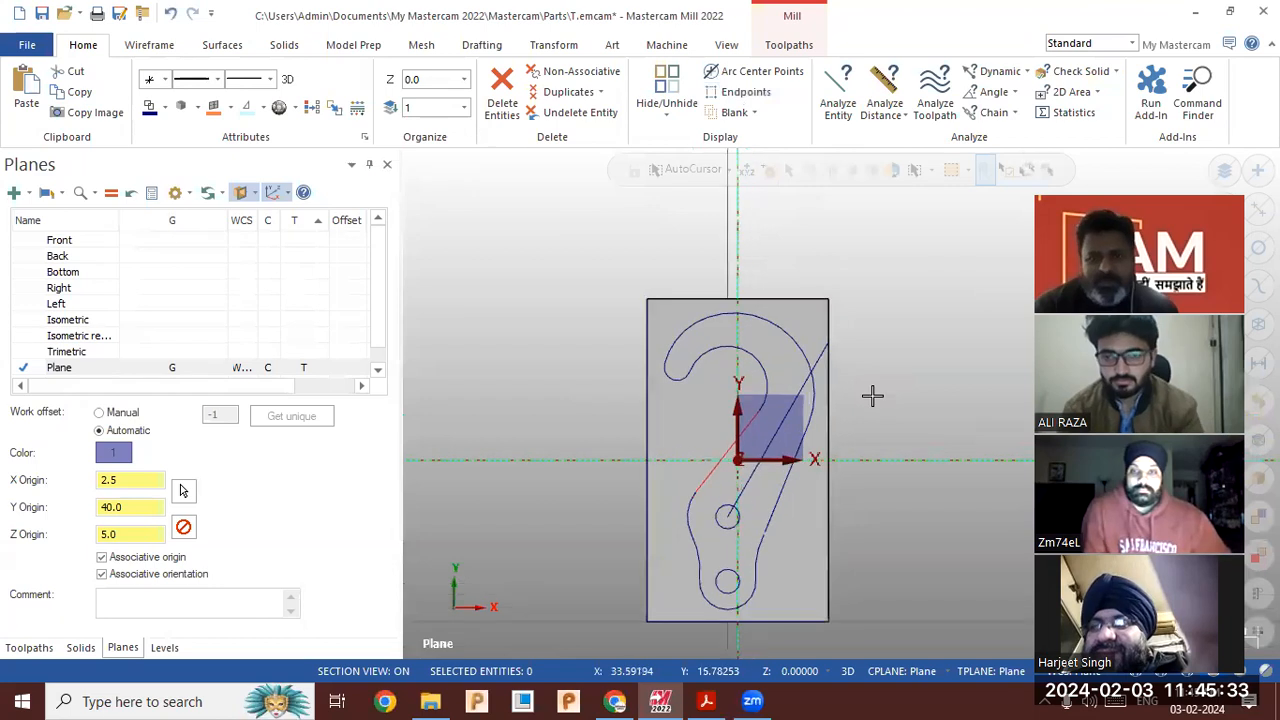
Delete the diagonal construction line running from the upper small circle to the plate's right edge
left_click(803, 394)
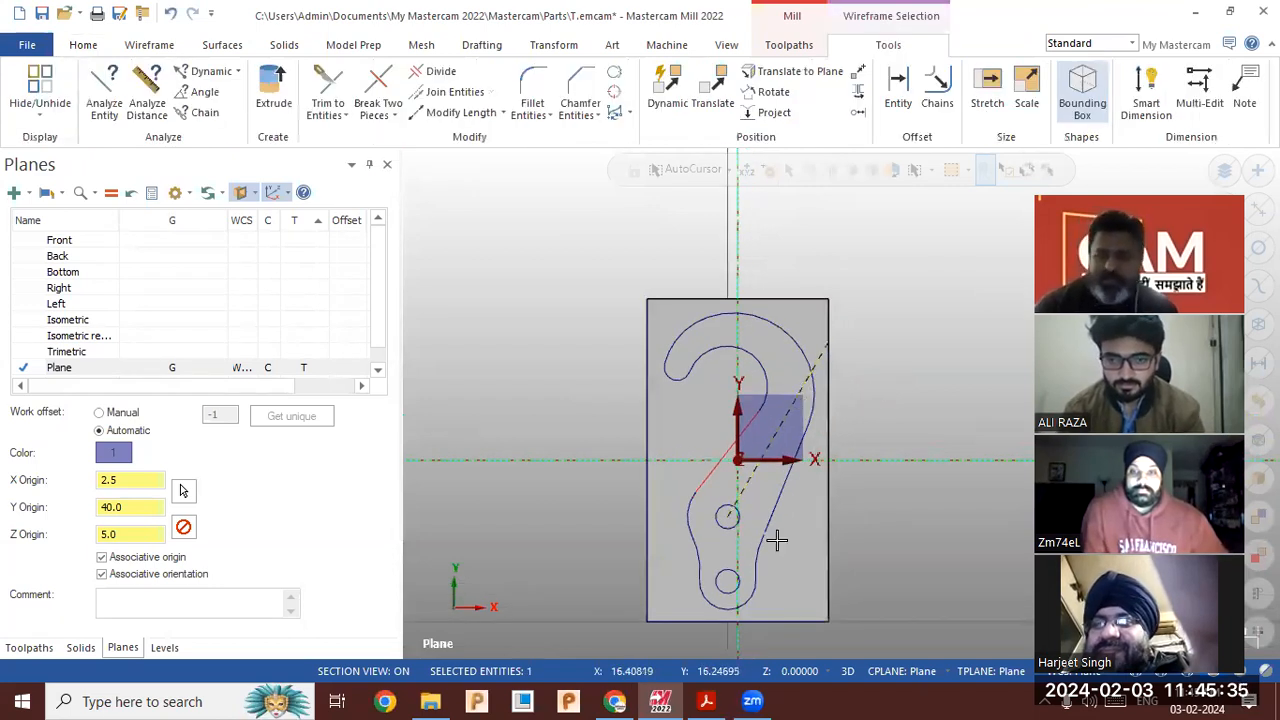
key("Delete")
scroll(784, 508, "up", 1)
scroll(857, 508, "up", 1)
scroll(857, 508, "down", 1)
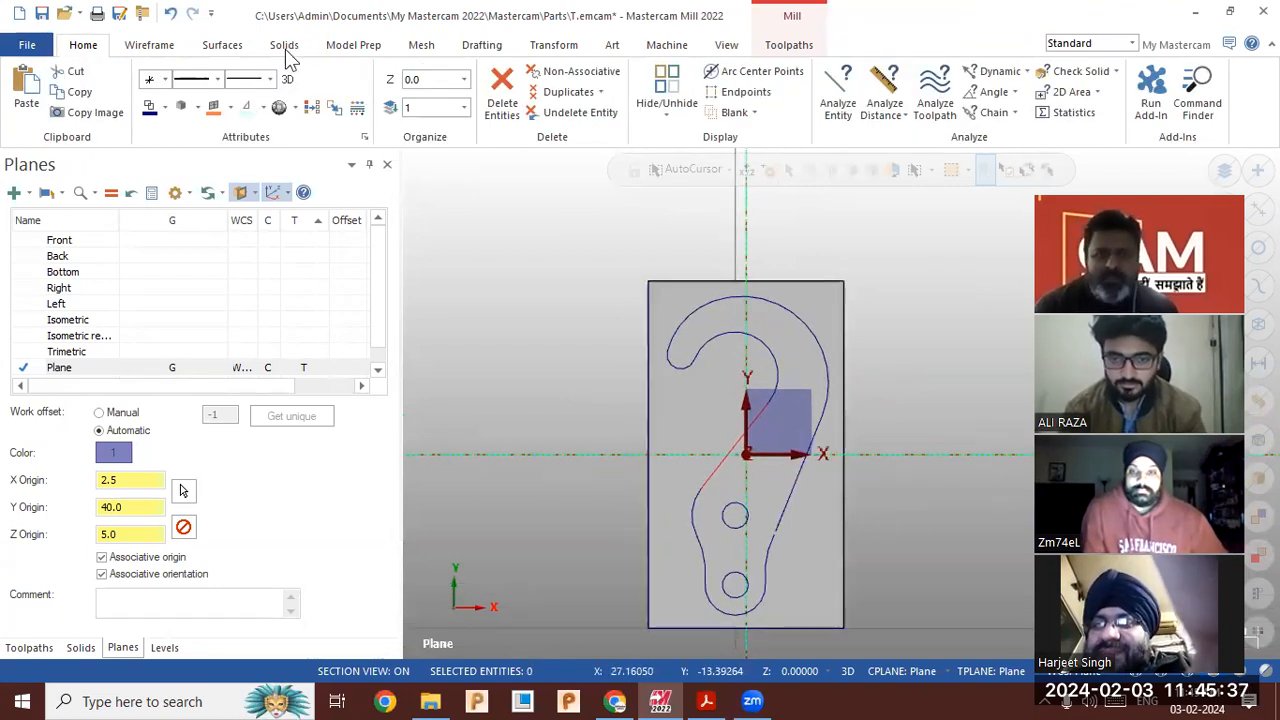
Preview a 5 mm solid extrusion of the gapped hook profile, check its Thin Wall option, and cancel the extrusion
left_click(284, 45)
left_click(185, 92)
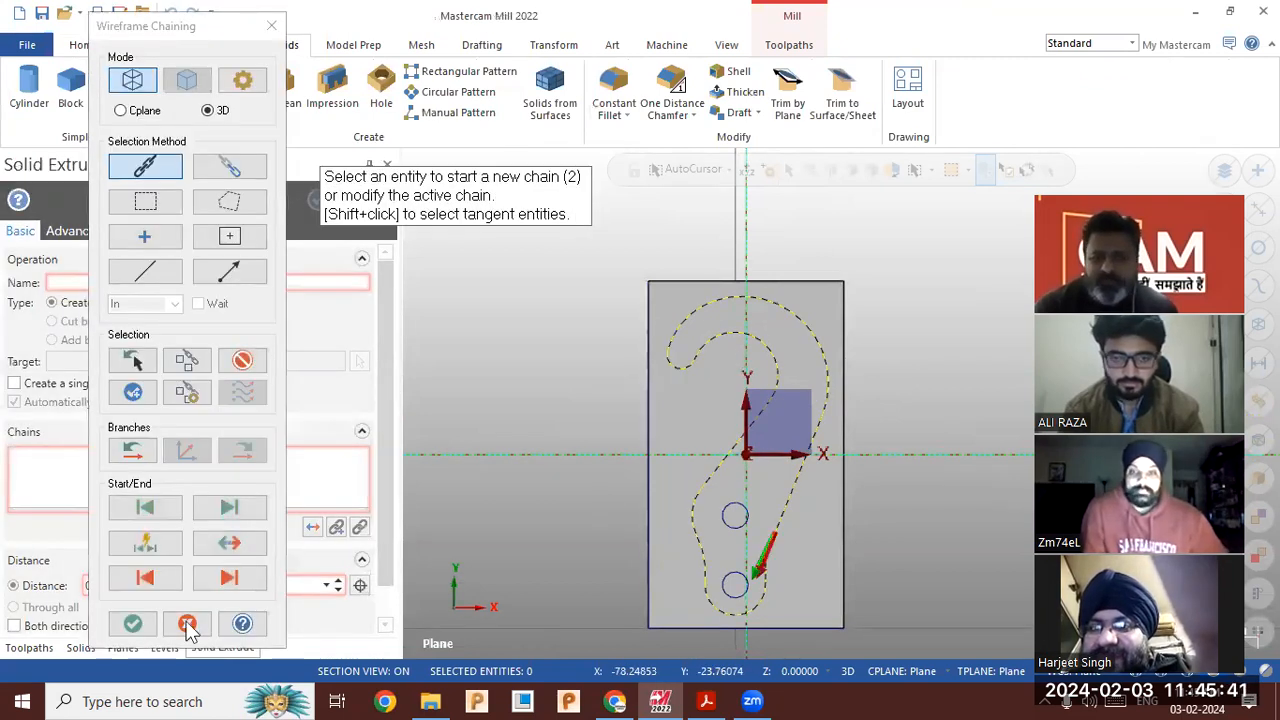
left_click(187, 625)
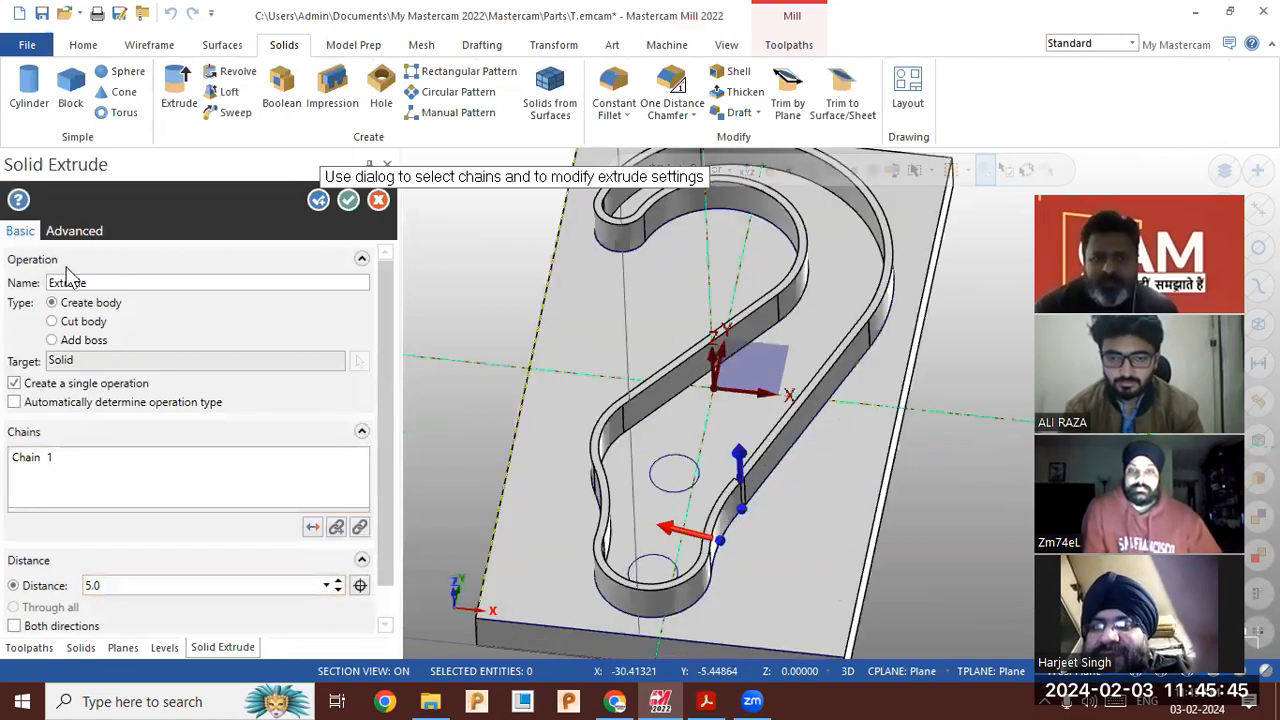
left_click(74, 230)
left_click(25, 354)
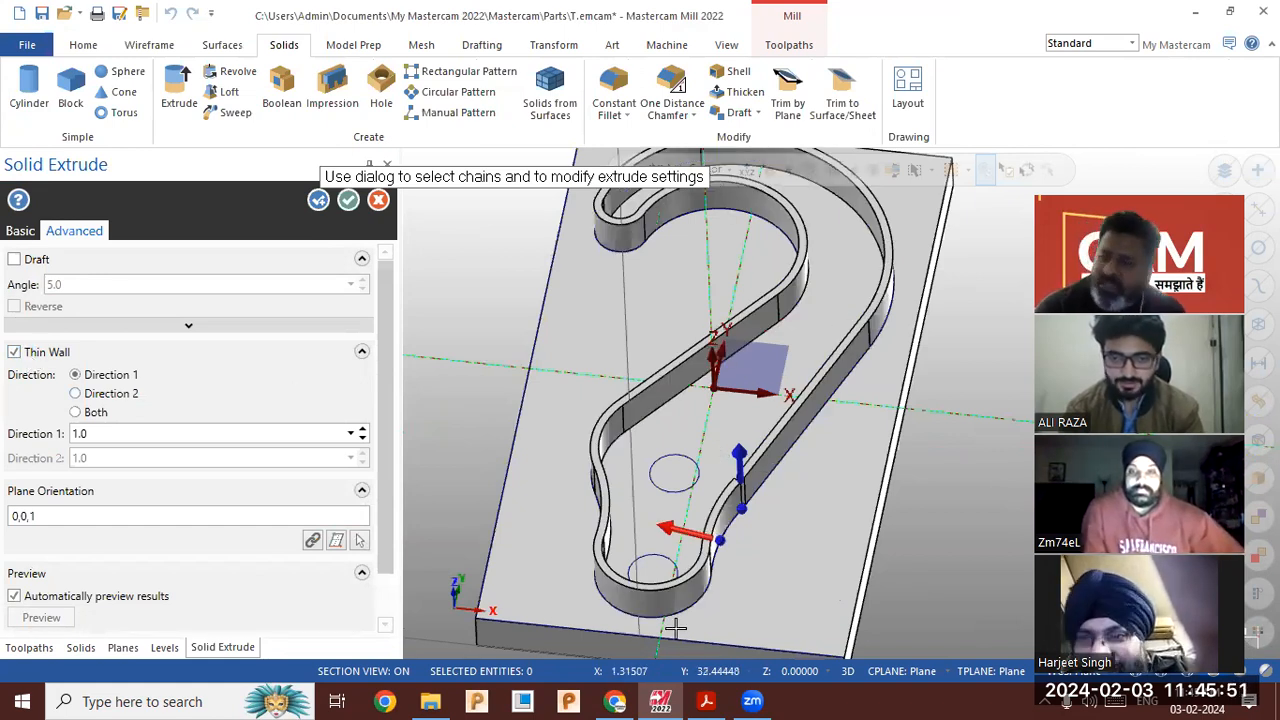
left_click(378, 201)
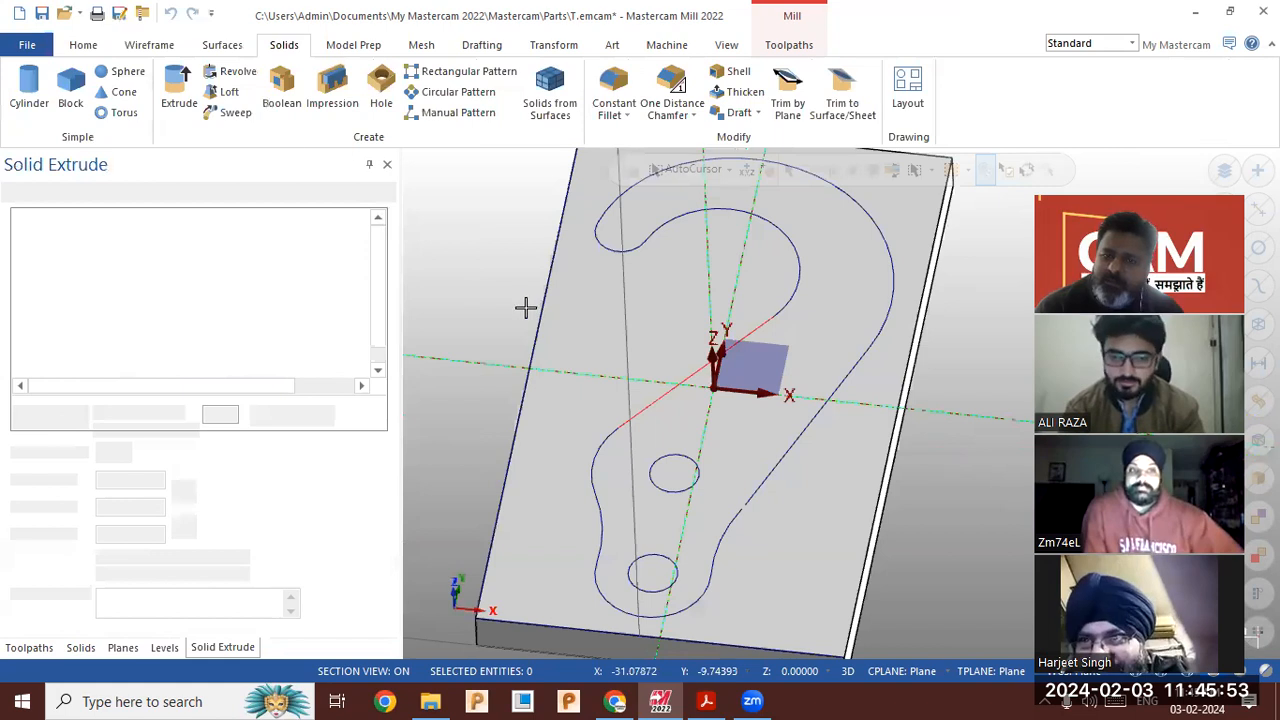
Close the gap between the lever's right tangent line and the lower right arc with a line joining their endpoints
left_click(149, 45)
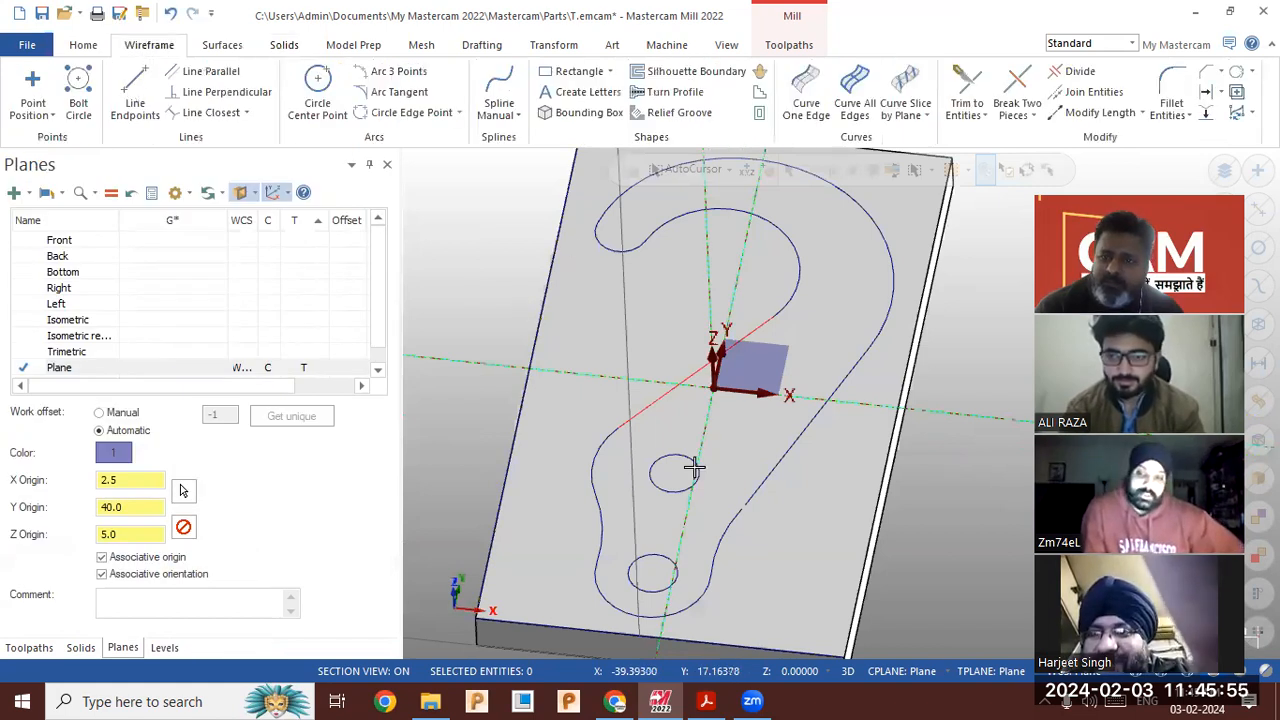
scroll(694, 467, "up", 2)
scroll(760, 533, "up", 2)
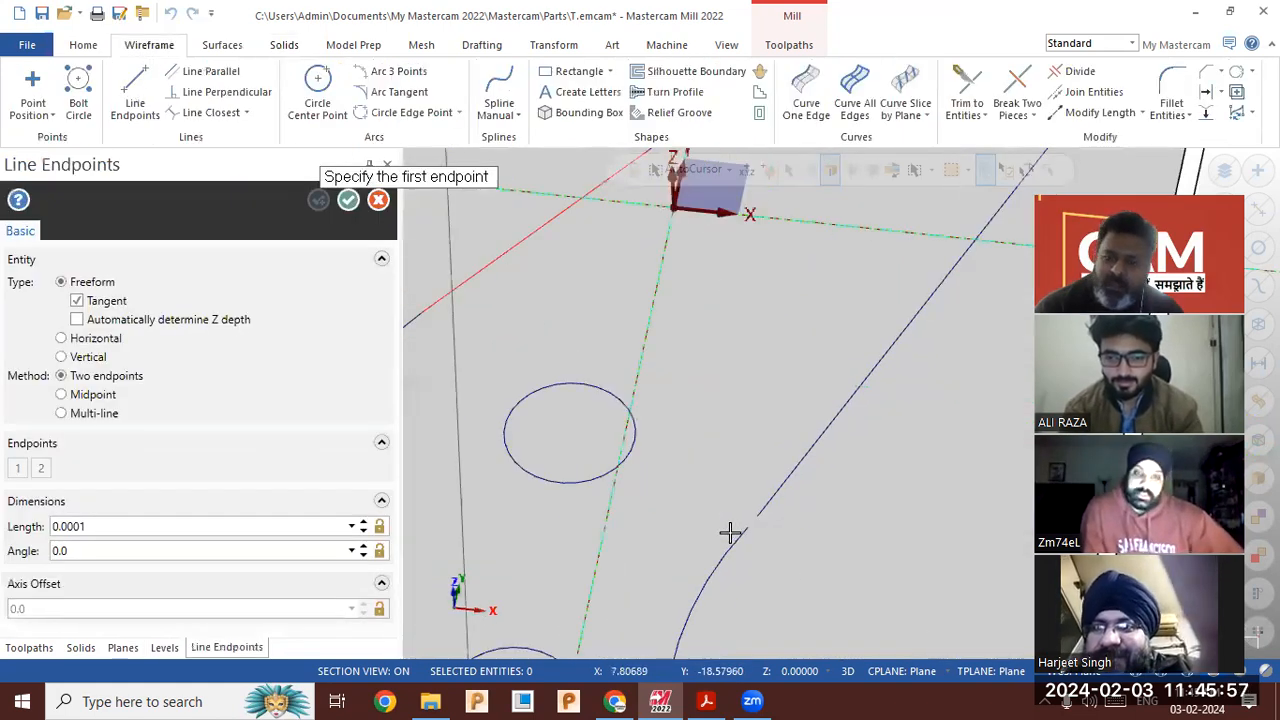
scroll(730, 532, "up", 2)
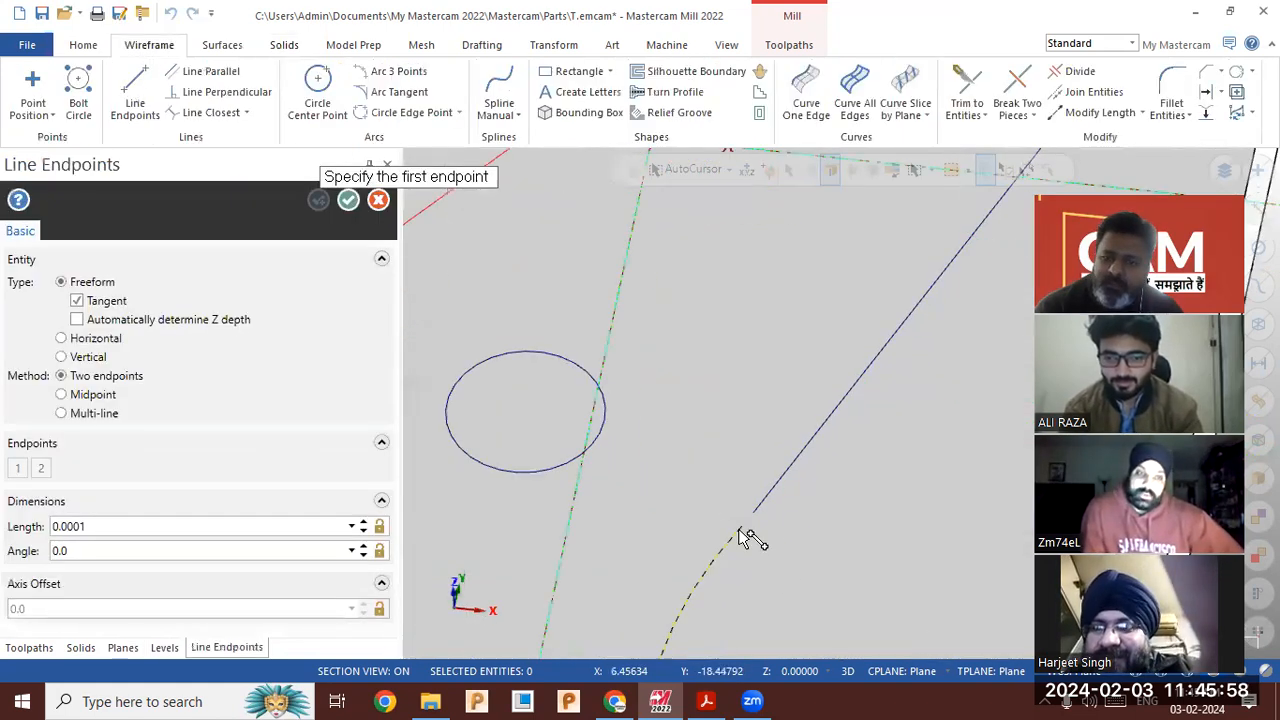
left_click(348, 201)
scroll(832, 440, "down", 2)
scroll(740, 465, "down", 5)
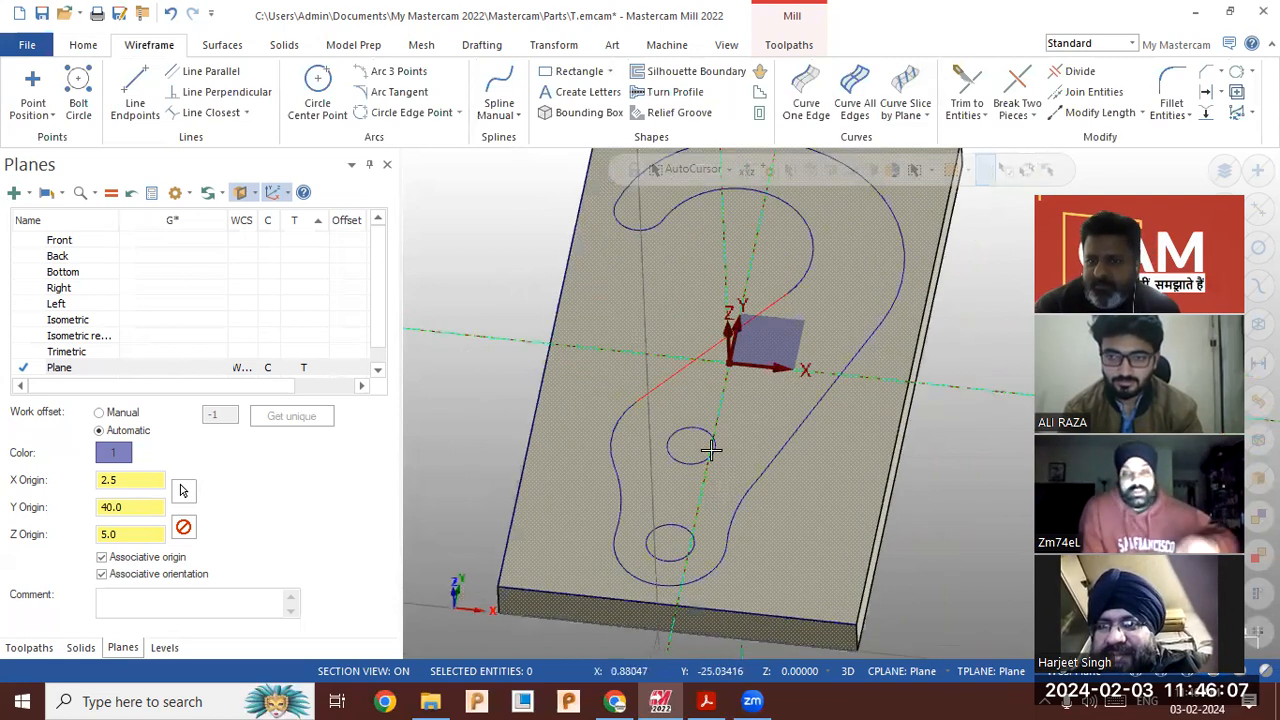
Chain the hook profile from its right tangent line for a solid extrusion to check that it closes, and cancel
scroll(705, 445, "up", 2)
scroll(704, 441, "down", 1)
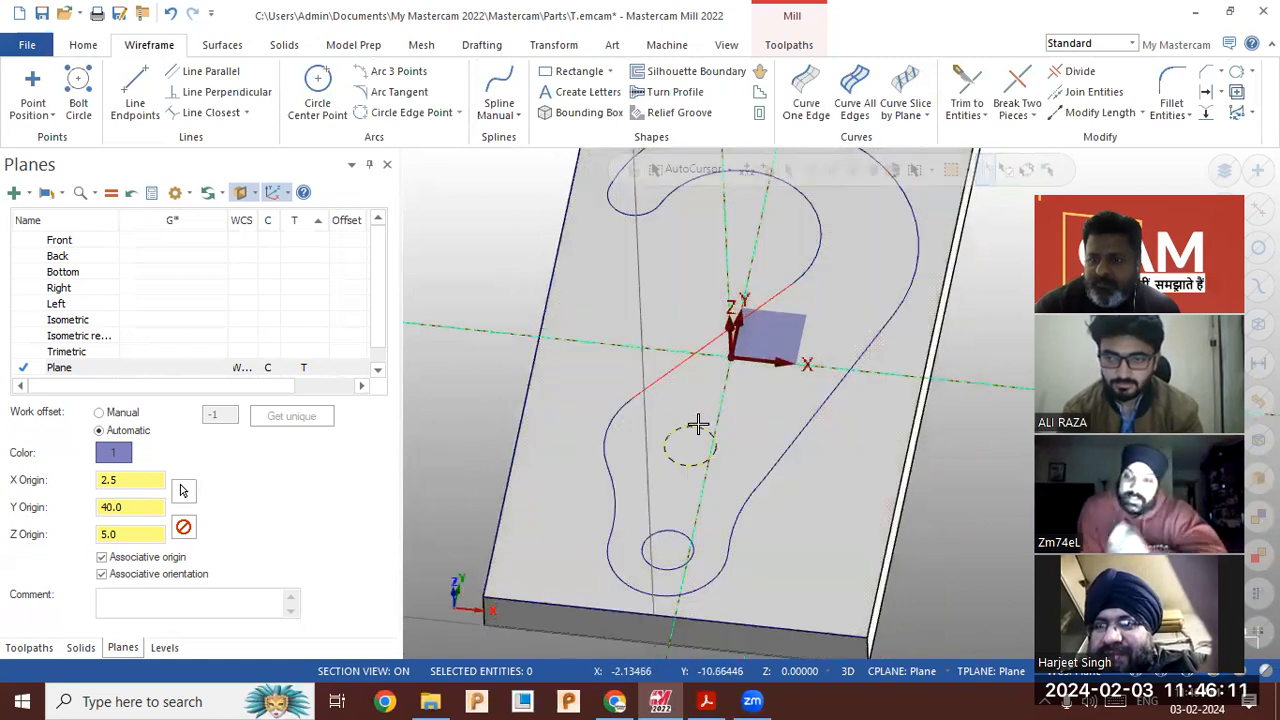
left_click(283, 45)
left_click(179, 95)
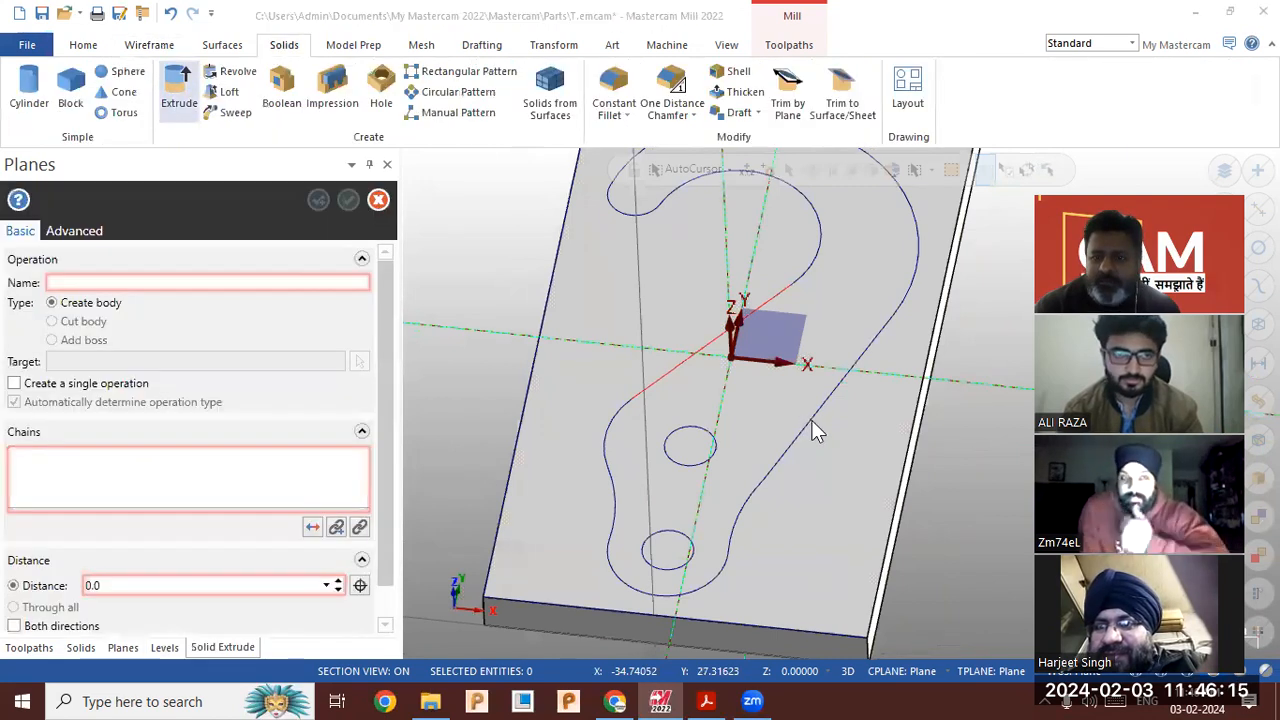
left_click(793, 440)
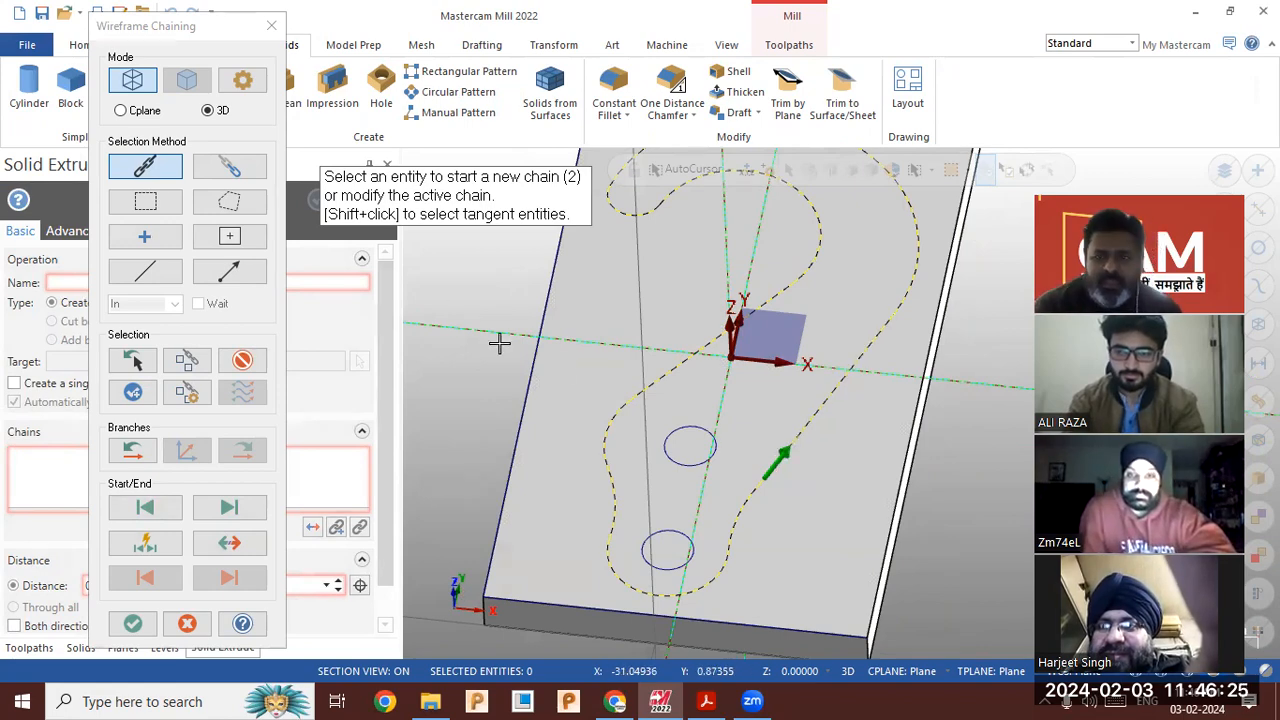
key("Escape")
Lengthen the lever's left arc by 1.0 mm past its junction with the red tangent line
scroll(626, 415, "up", 3)
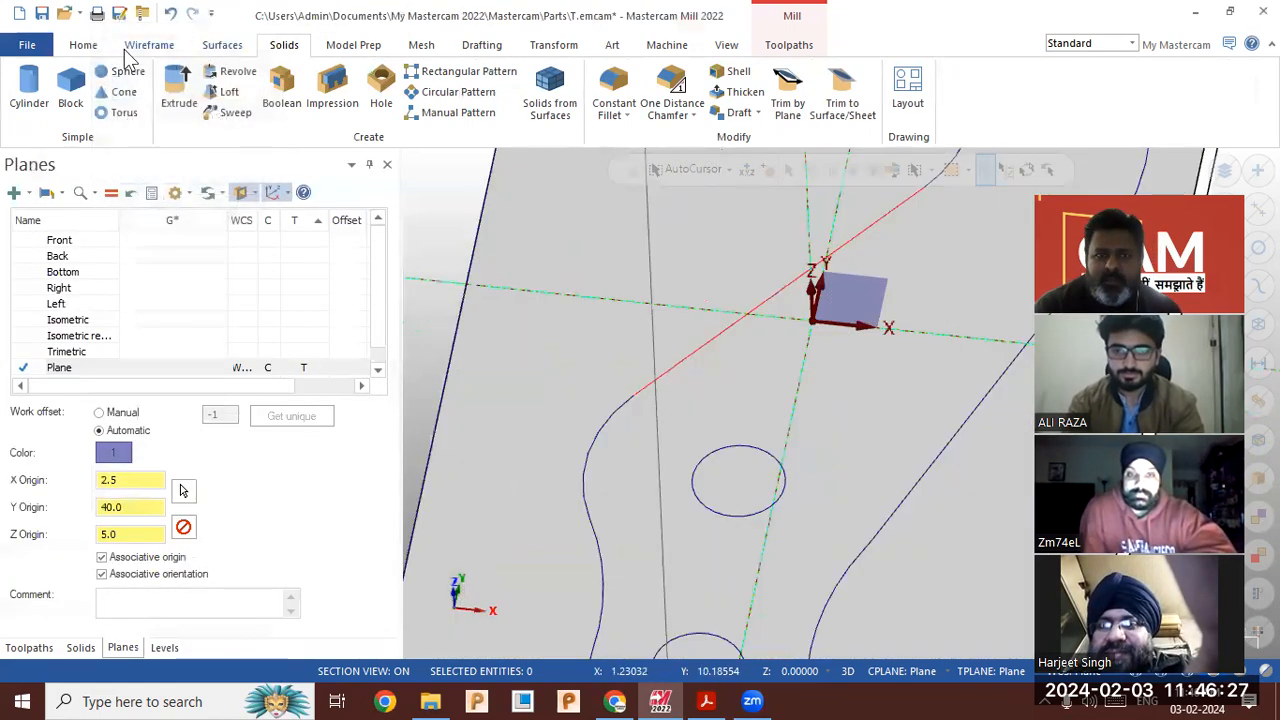
left_click(160, 46)
left_click(1092, 113)
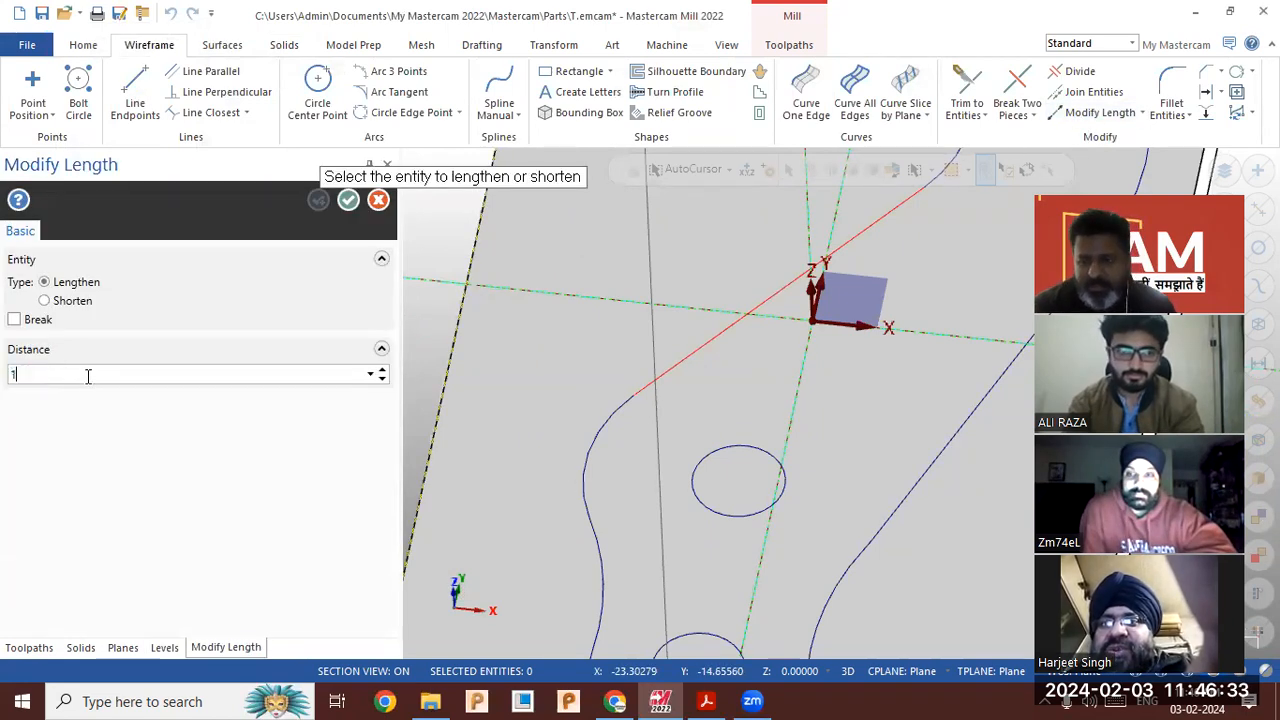
key("Return")
left_click(617, 402)
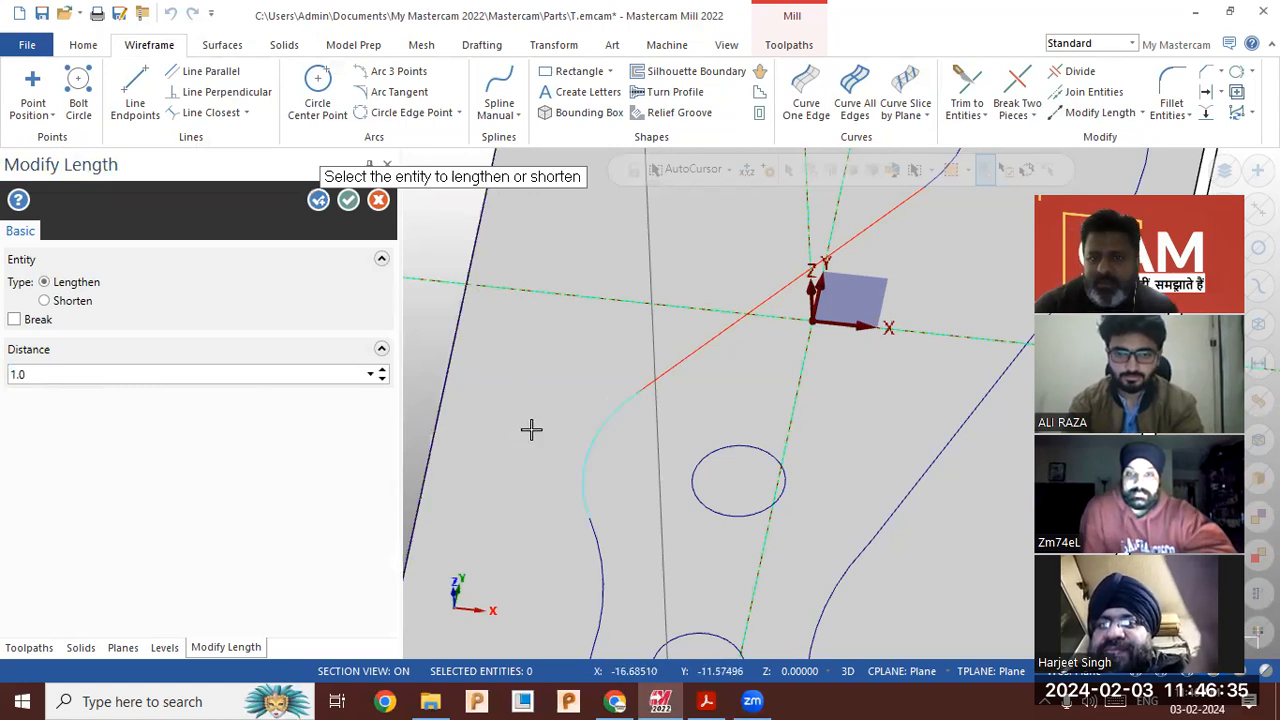
left_click(348, 201)
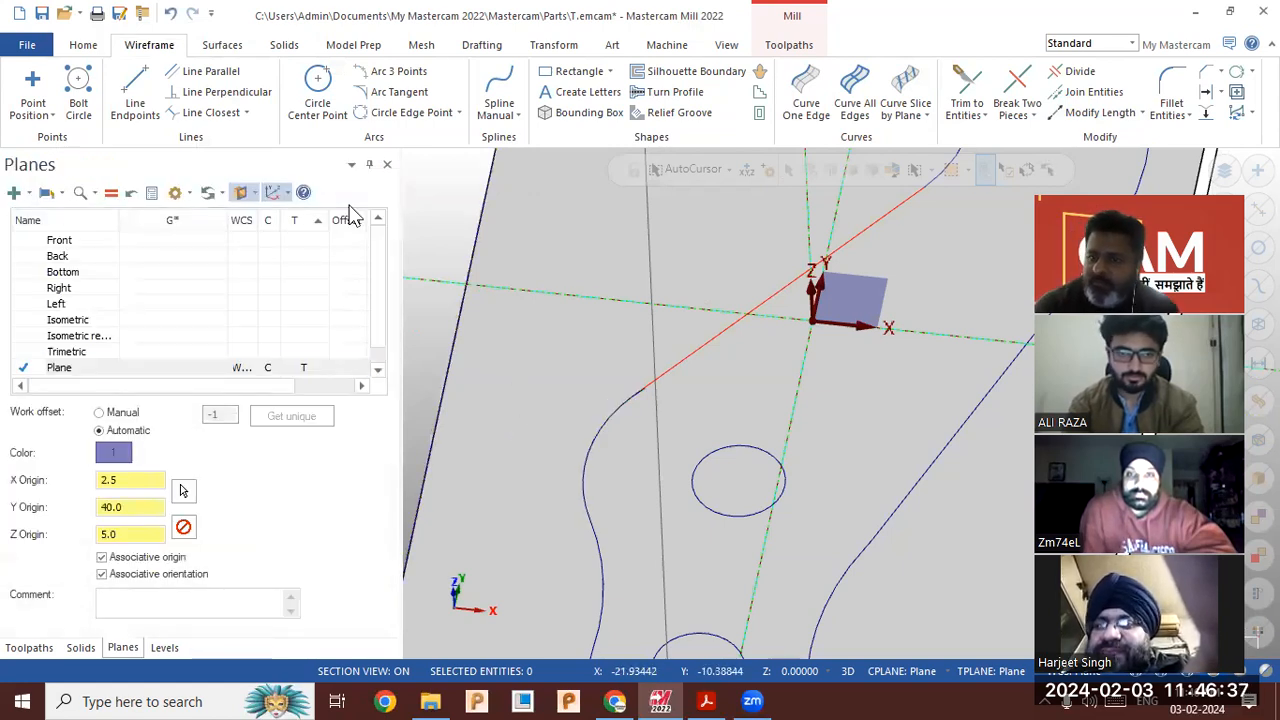
scroll(517, 363, "down", 3)
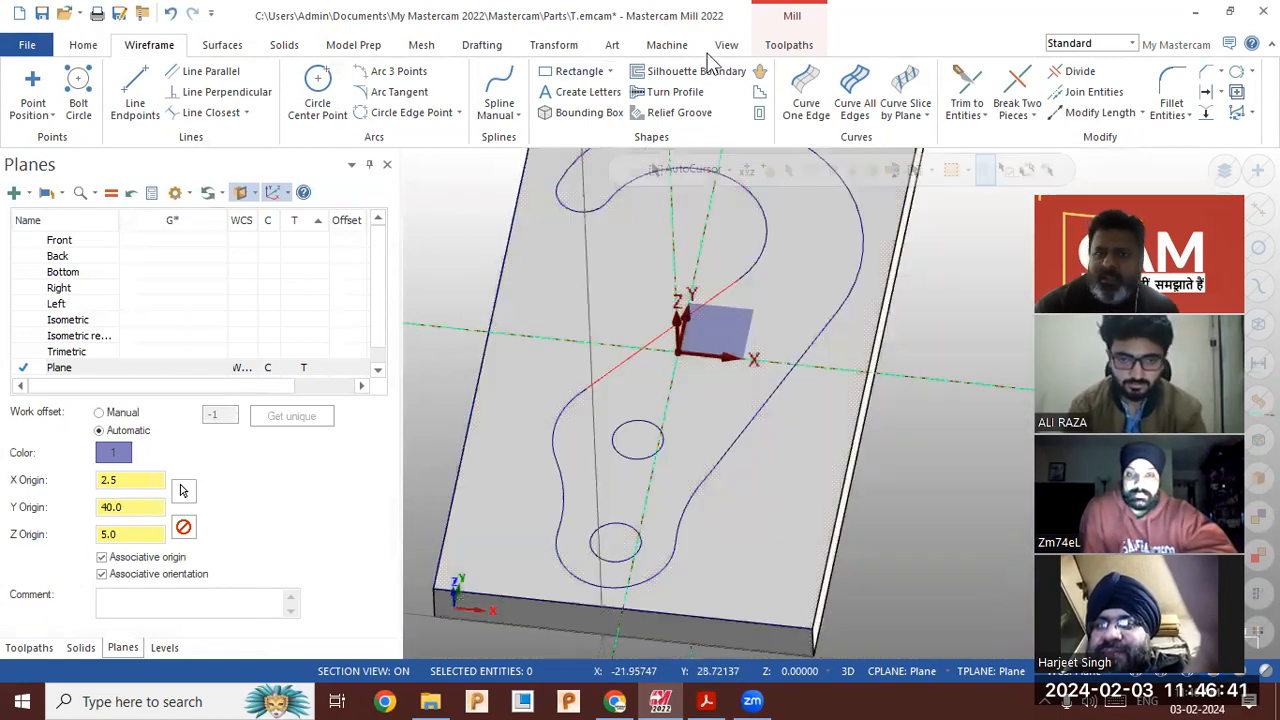
Try a 5 mm solid extrusion of the profile with the overlapping arc, toggle Thin Wall on and off, and cancel
left_click(789, 45)
left_click(284, 45)
left_click(179, 90)
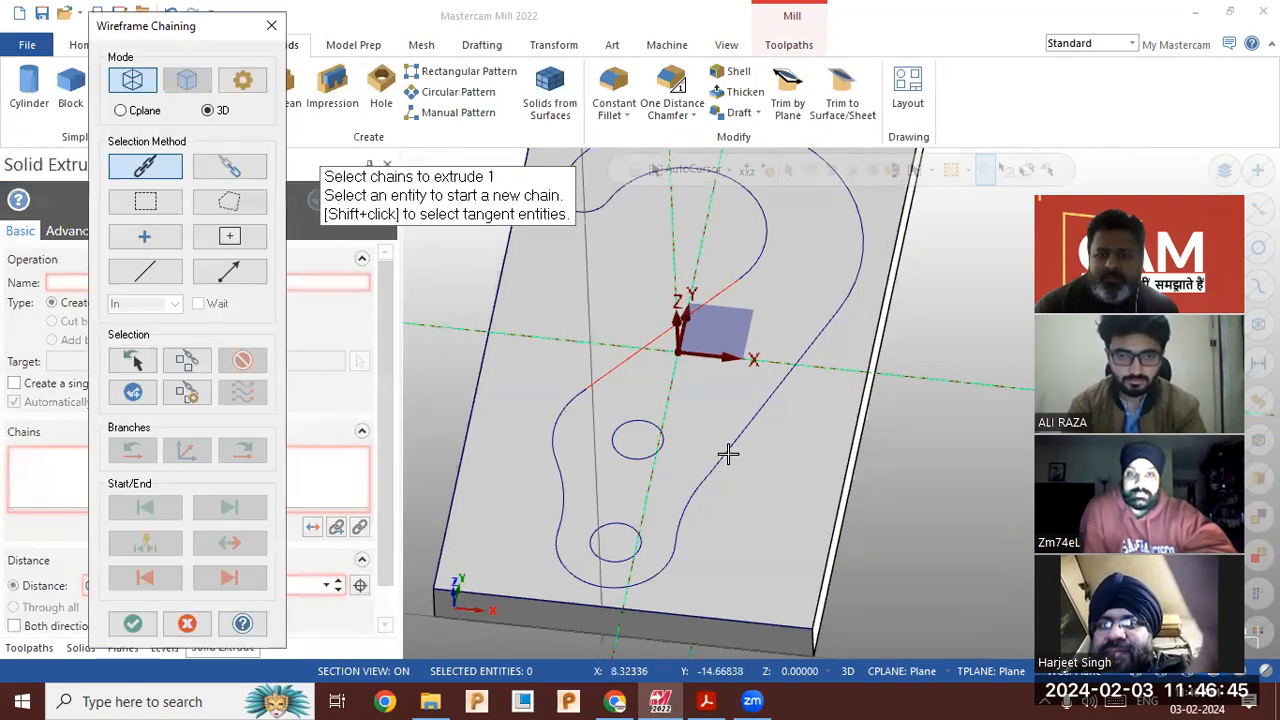
left_click(703, 482)
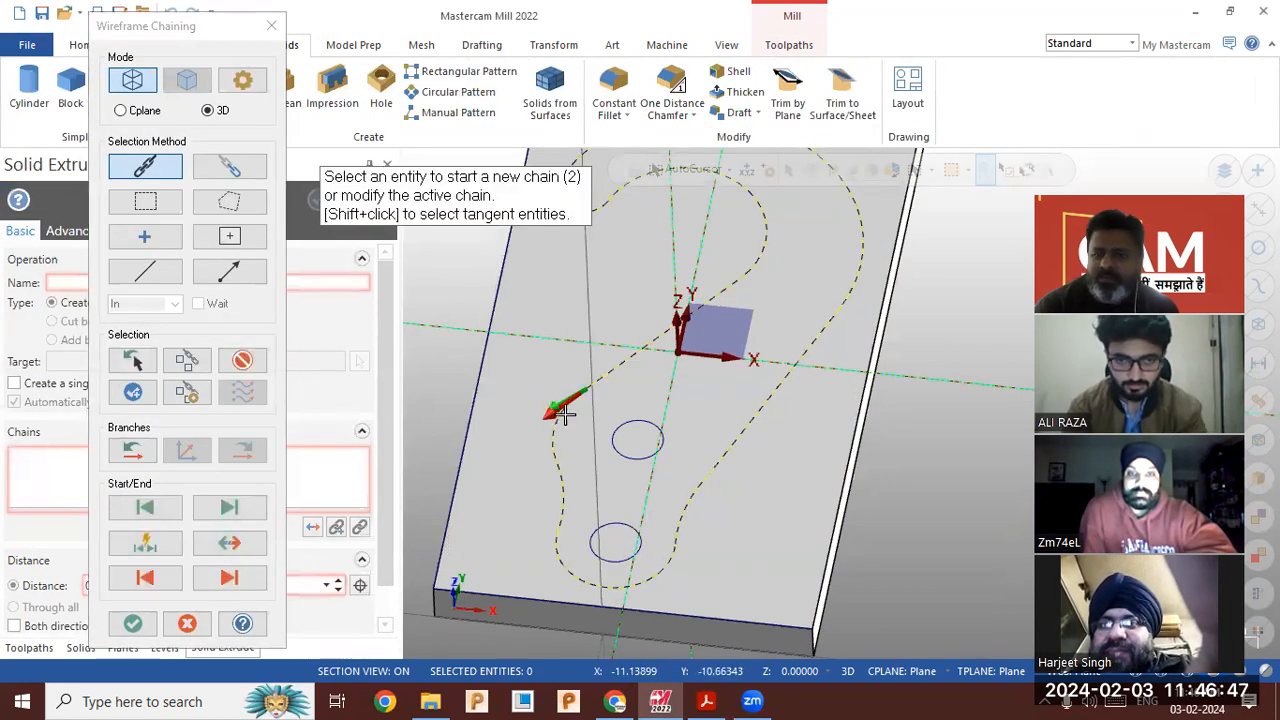
left_click(133, 623)
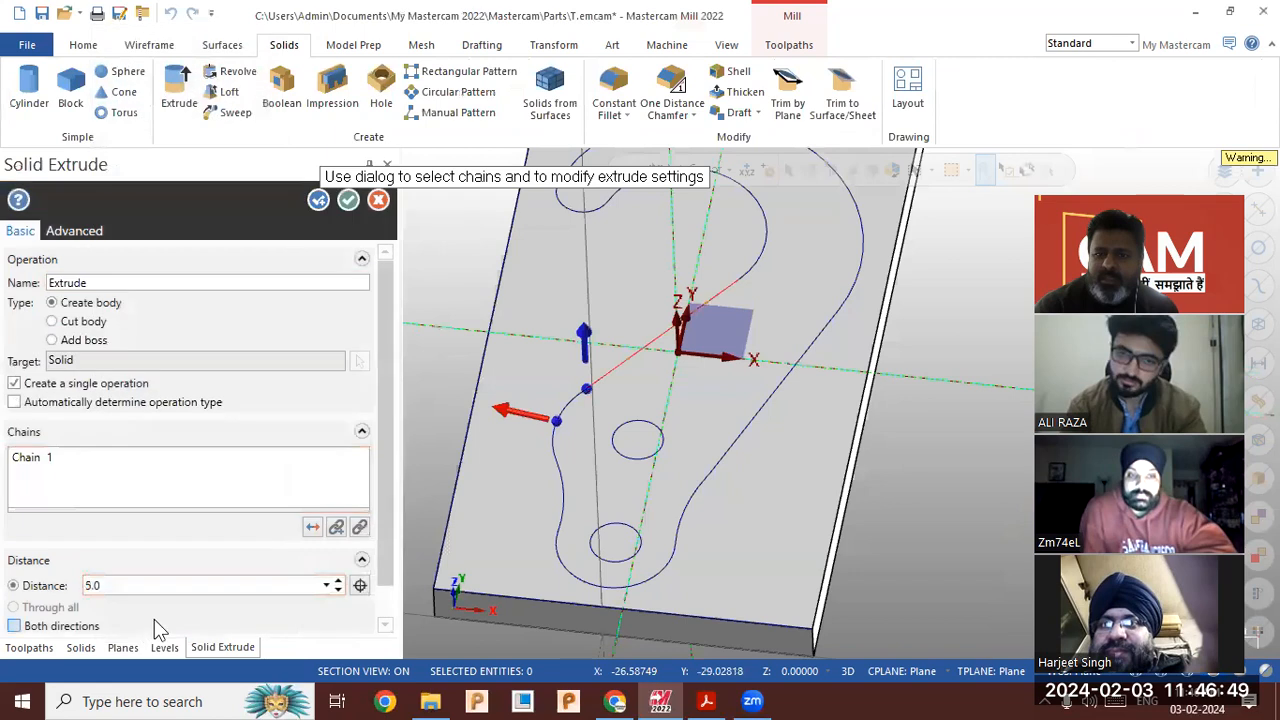
left_click(70, 241)
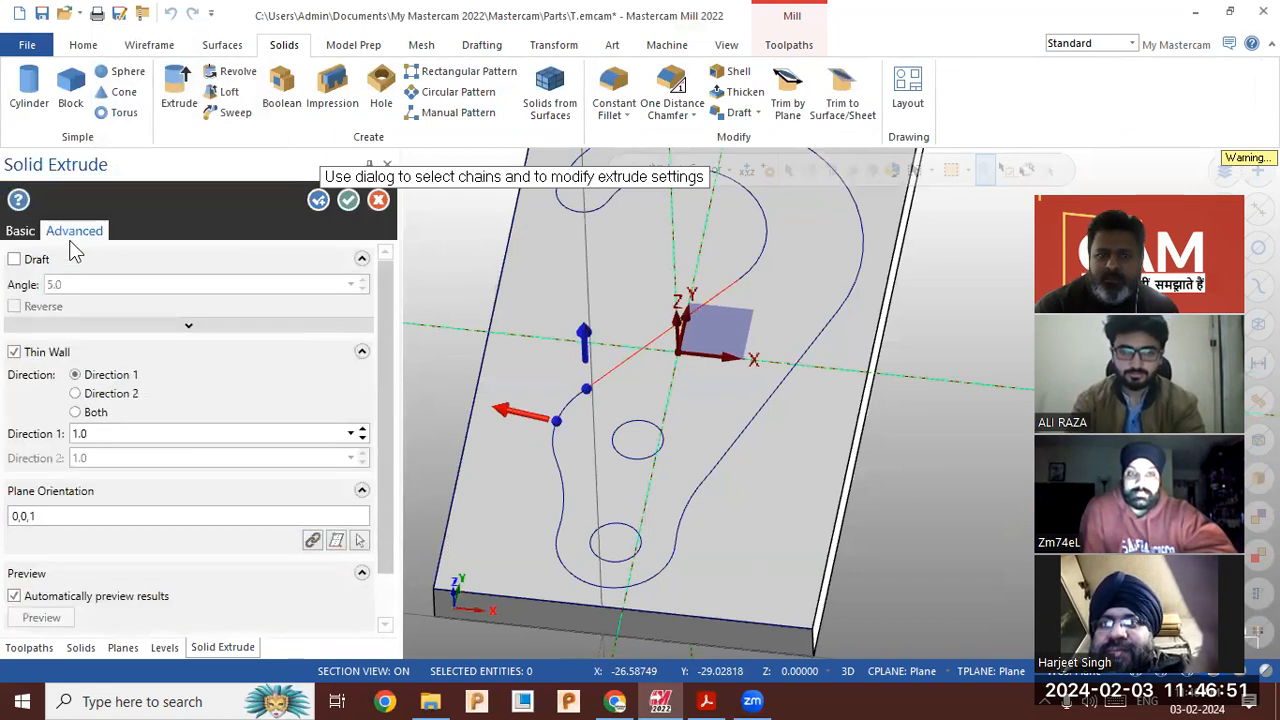
left_click(38, 356)
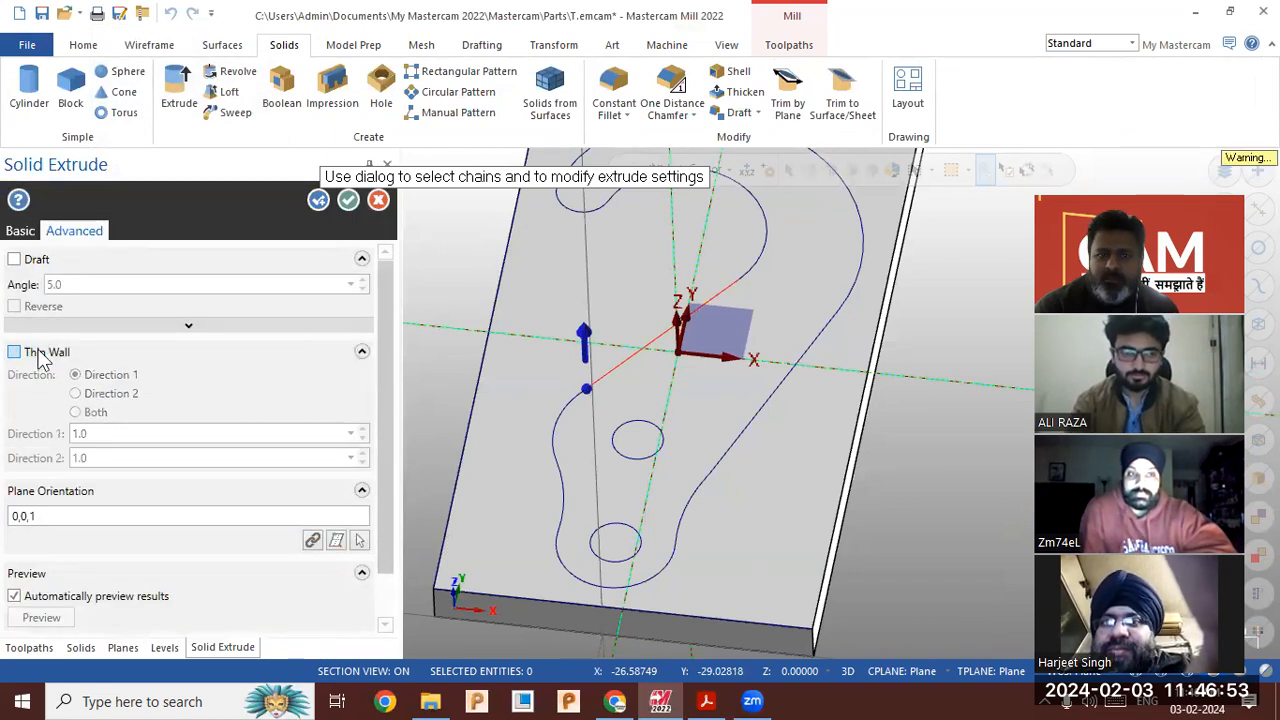
left_click(38, 356)
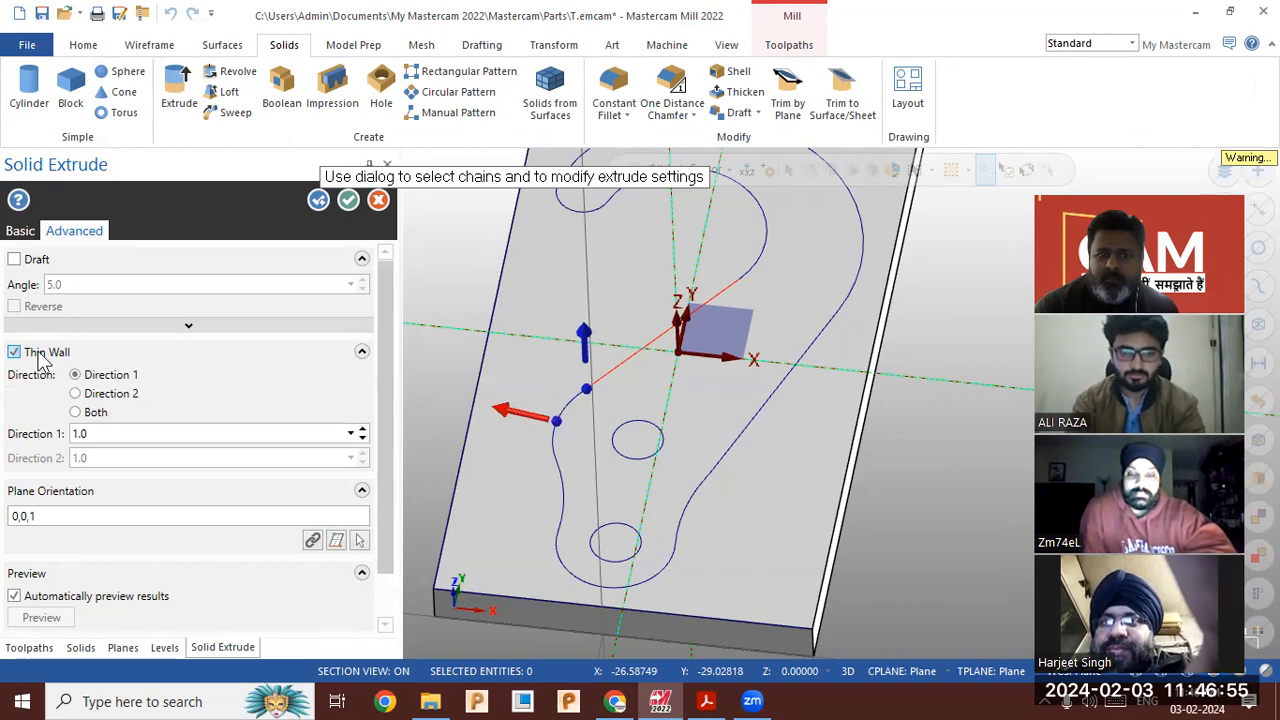
left_click(38, 356)
left_click(378, 200)
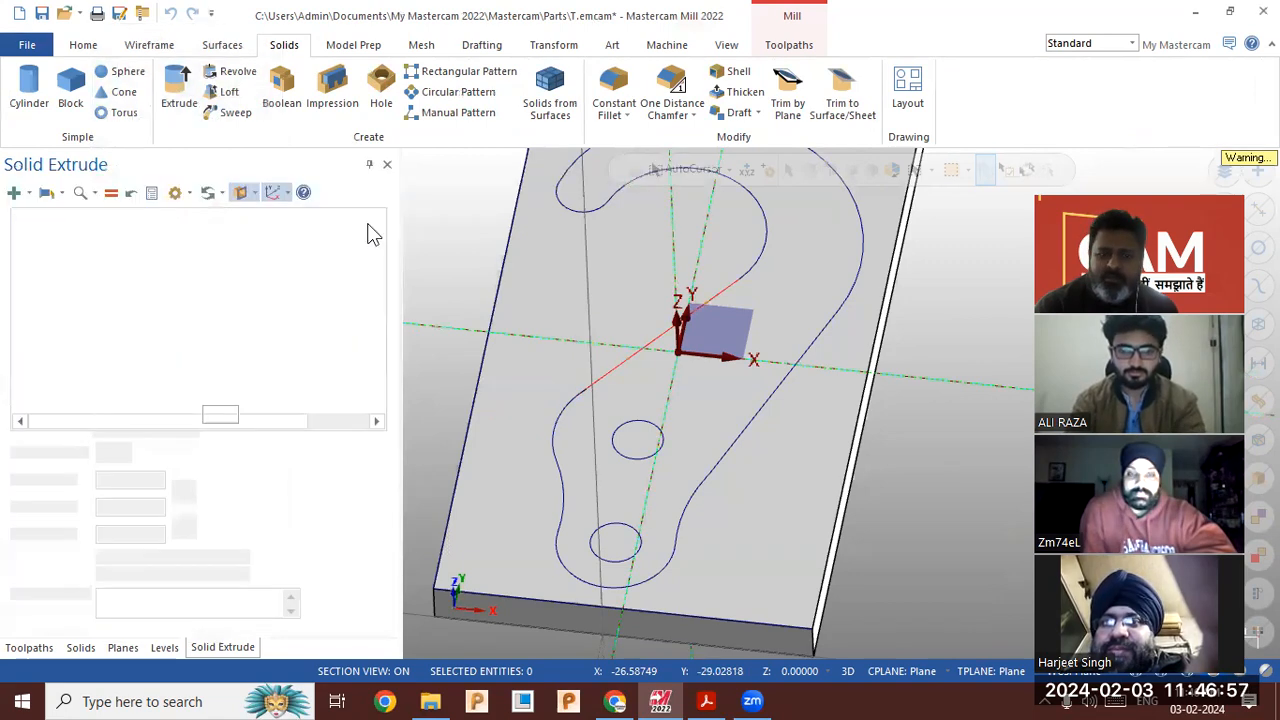
Trim the left arc's overhang beyond the red tangent line with Divide
scroll(585, 400, "up", 5)
scroll(553, 374, "up", 5)
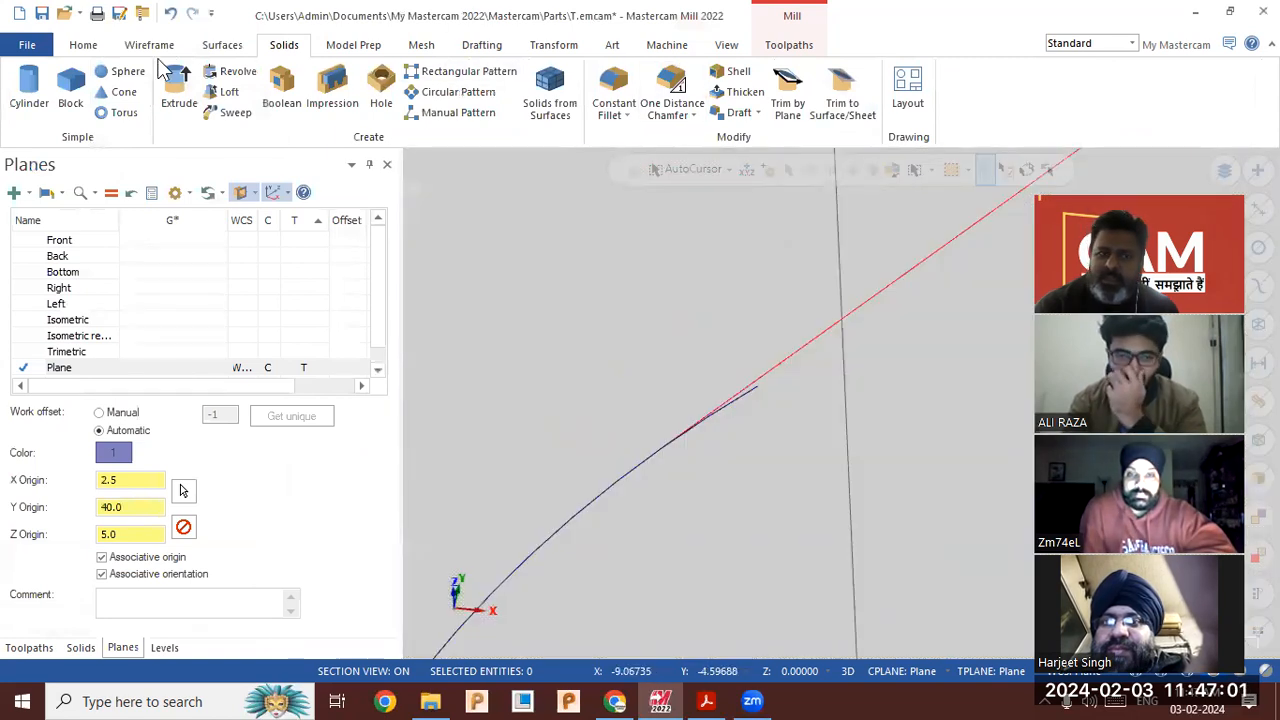
left_click(149, 45)
left_click(1078, 71)
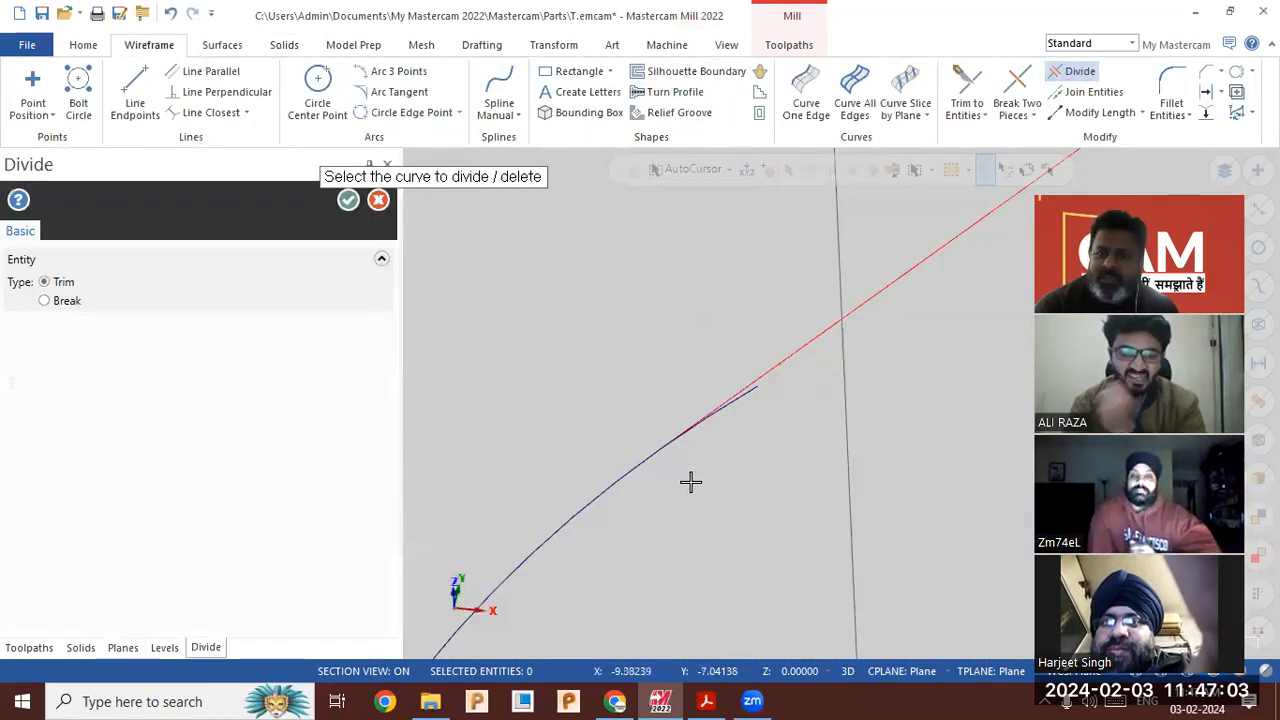
scroll(647, 387, "down", 2)
scroll(645, 388, "down", 5)
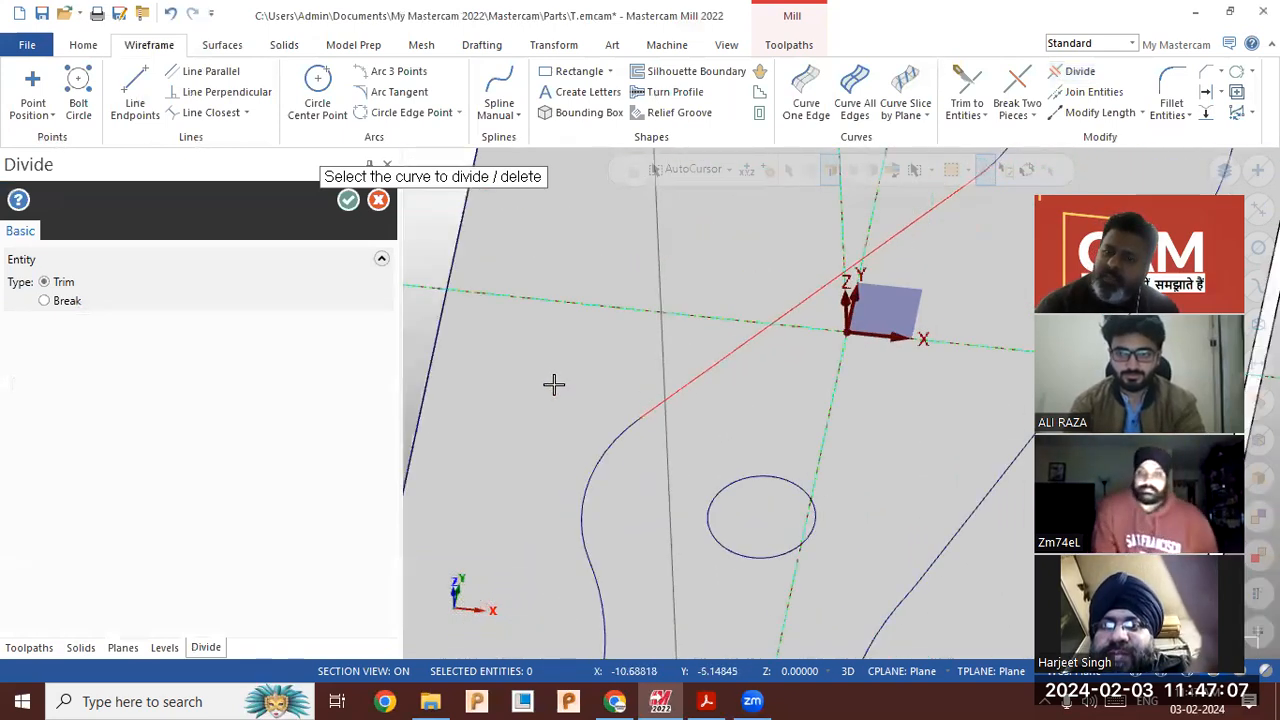
scroll(554, 384, "down", 4)
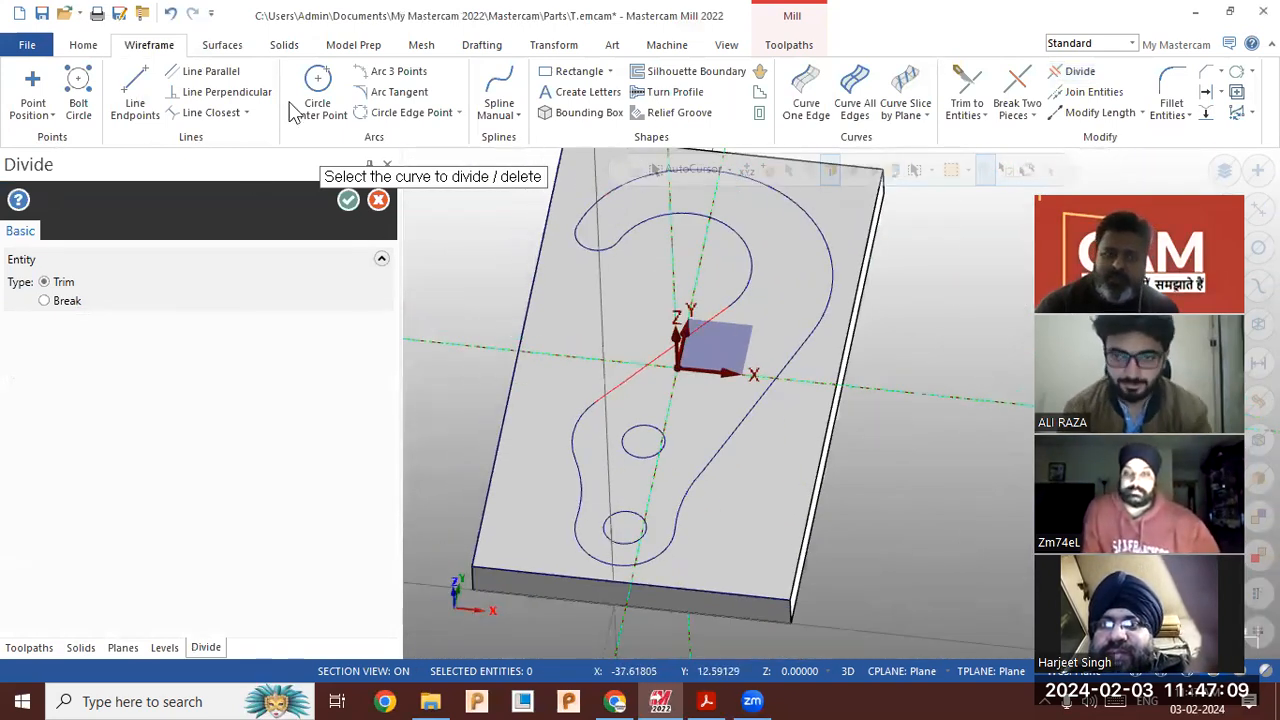
Preview a 5 mm solid extrusion of the trimmed hook profile, chained from the red tangent line, and cancel it
left_click(284, 44)
left_click(179, 90)
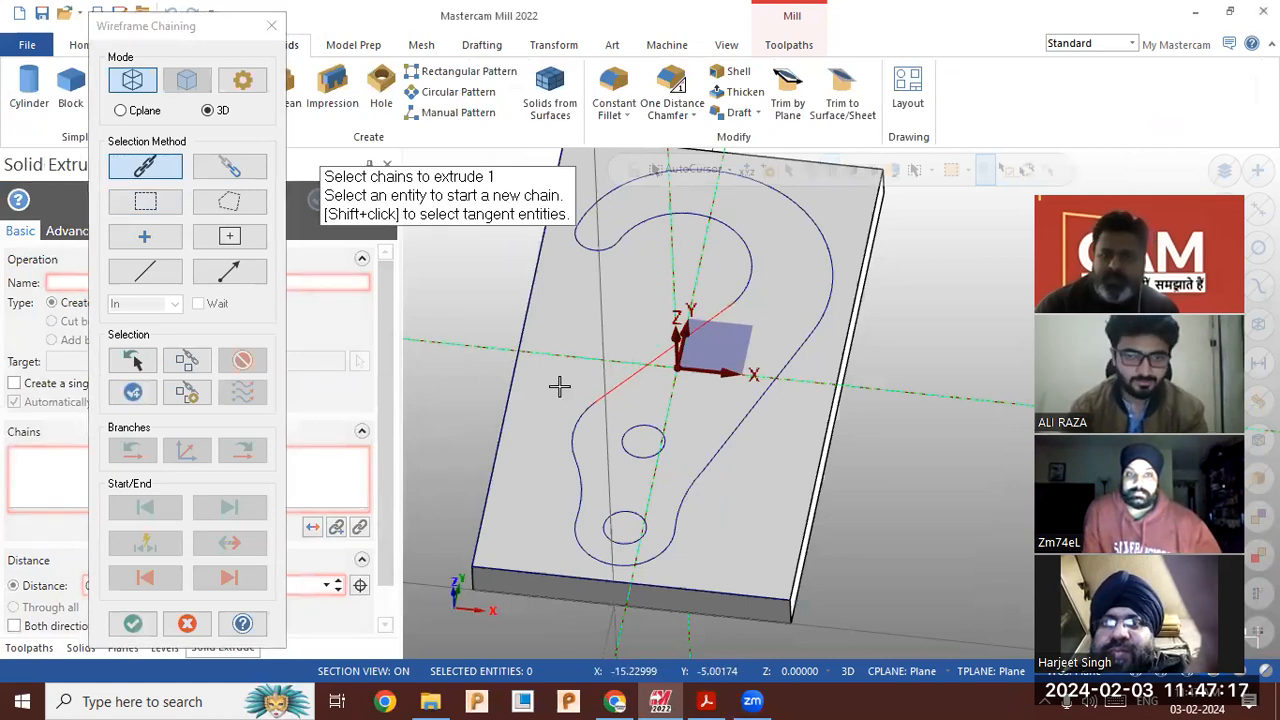
left_click(187, 623)
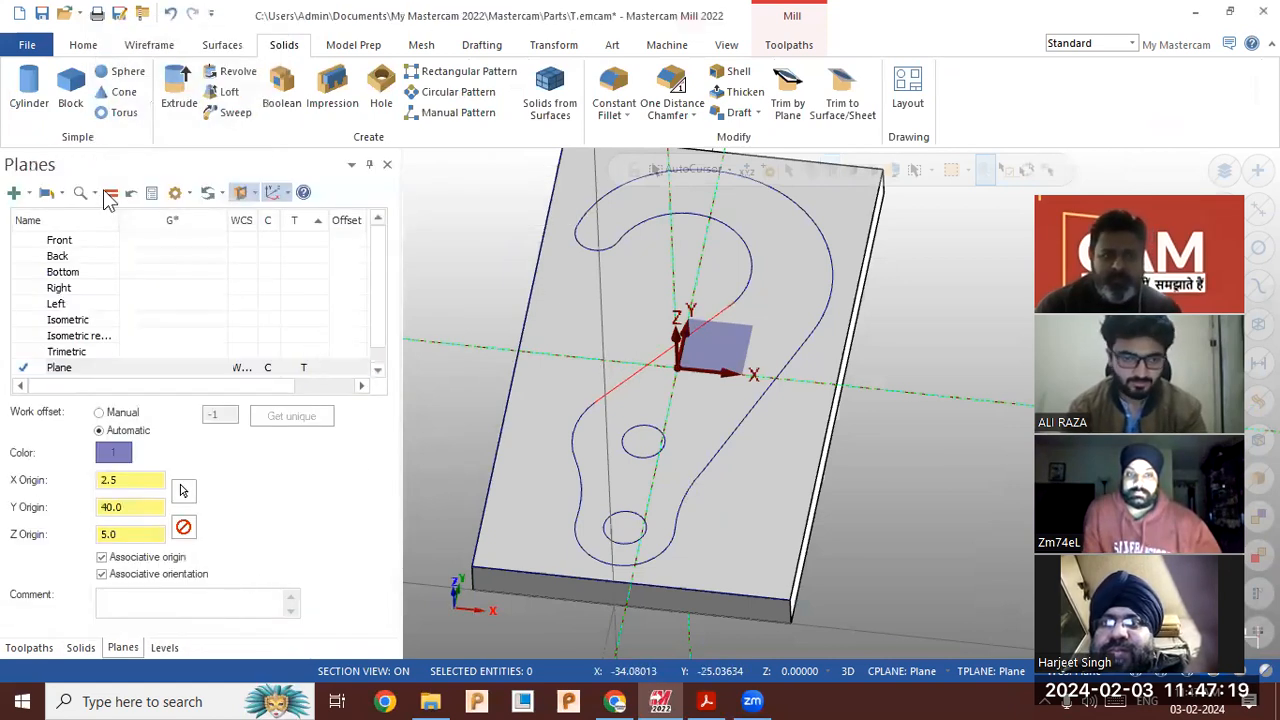
left_click(176, 96)
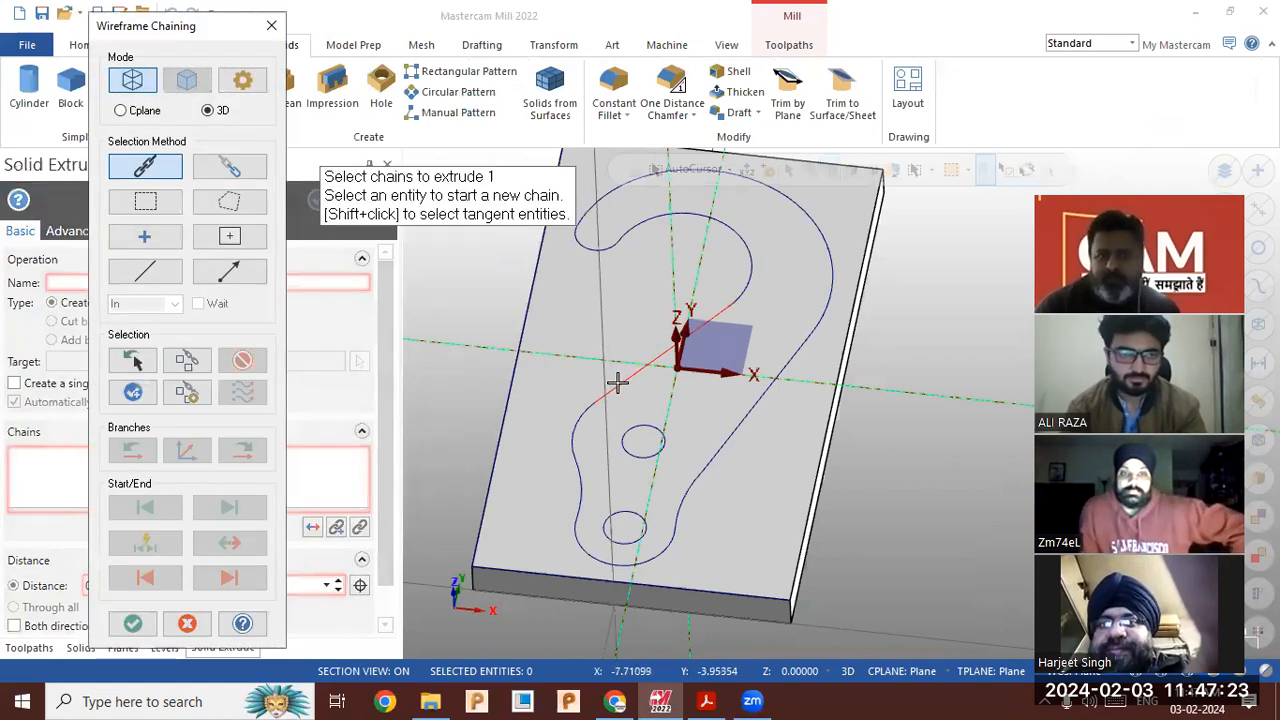
left_click(617, 381)
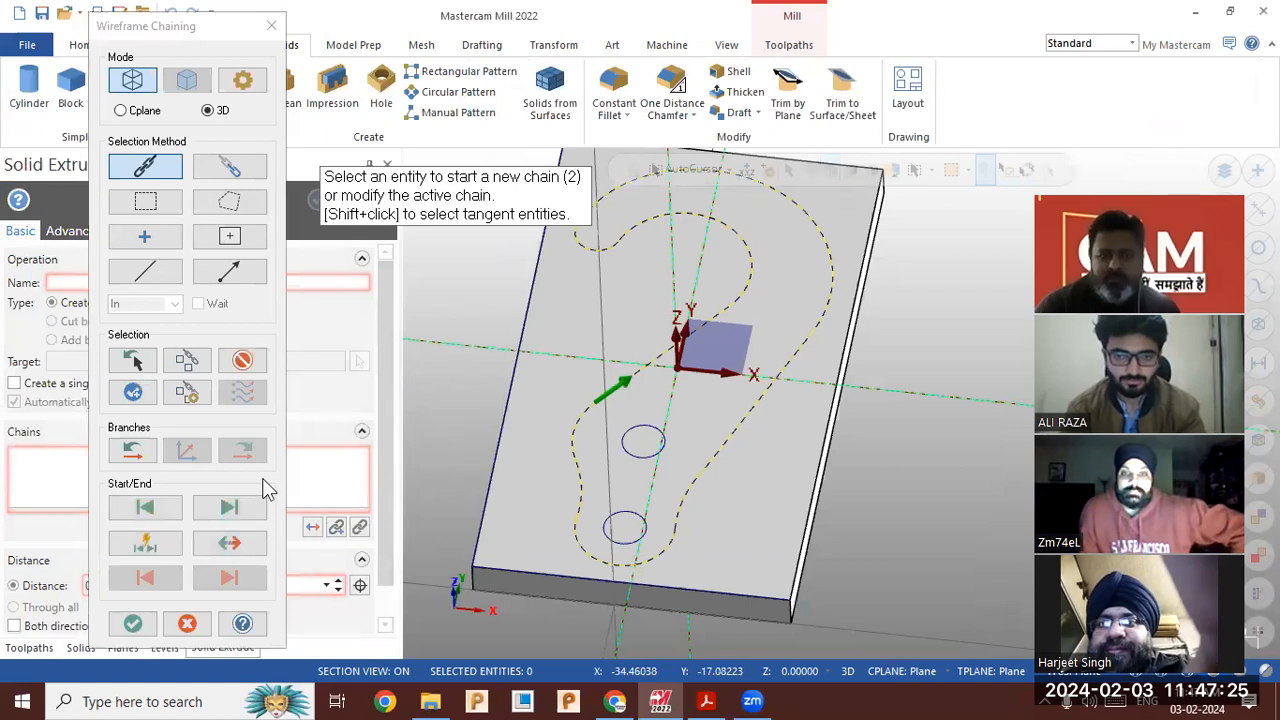
left_click(133, 623)
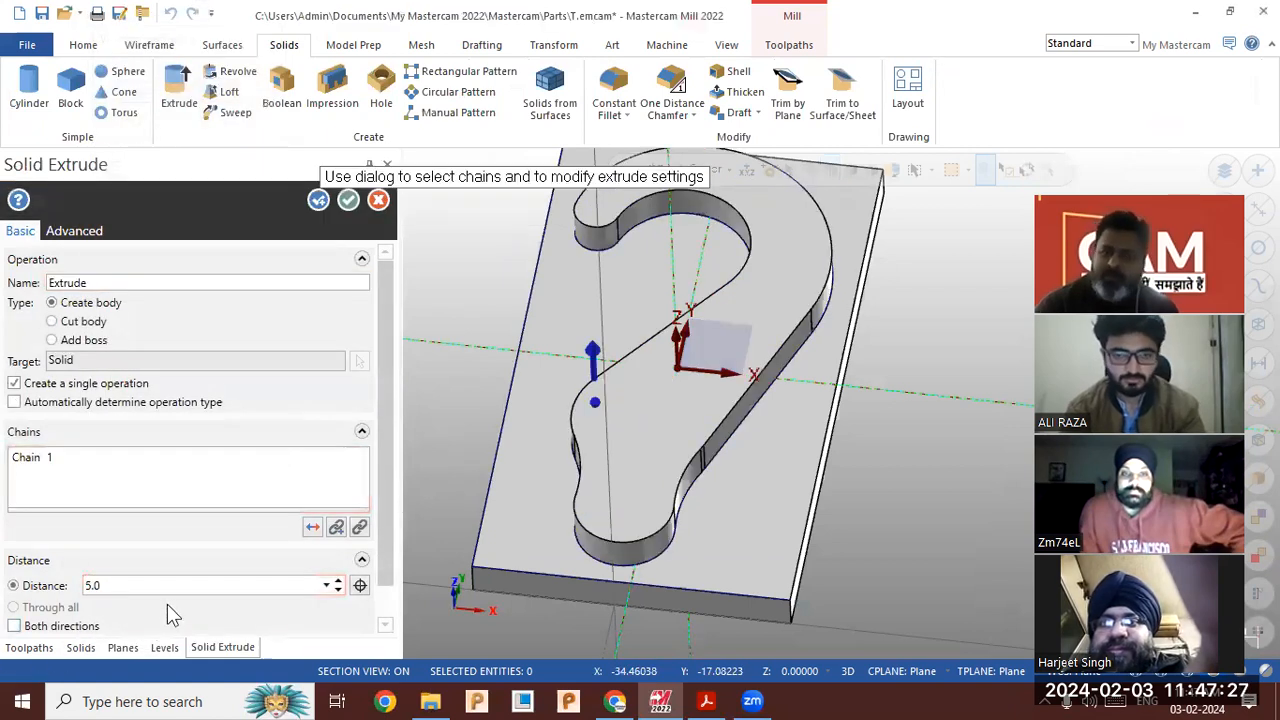
key("Escape")
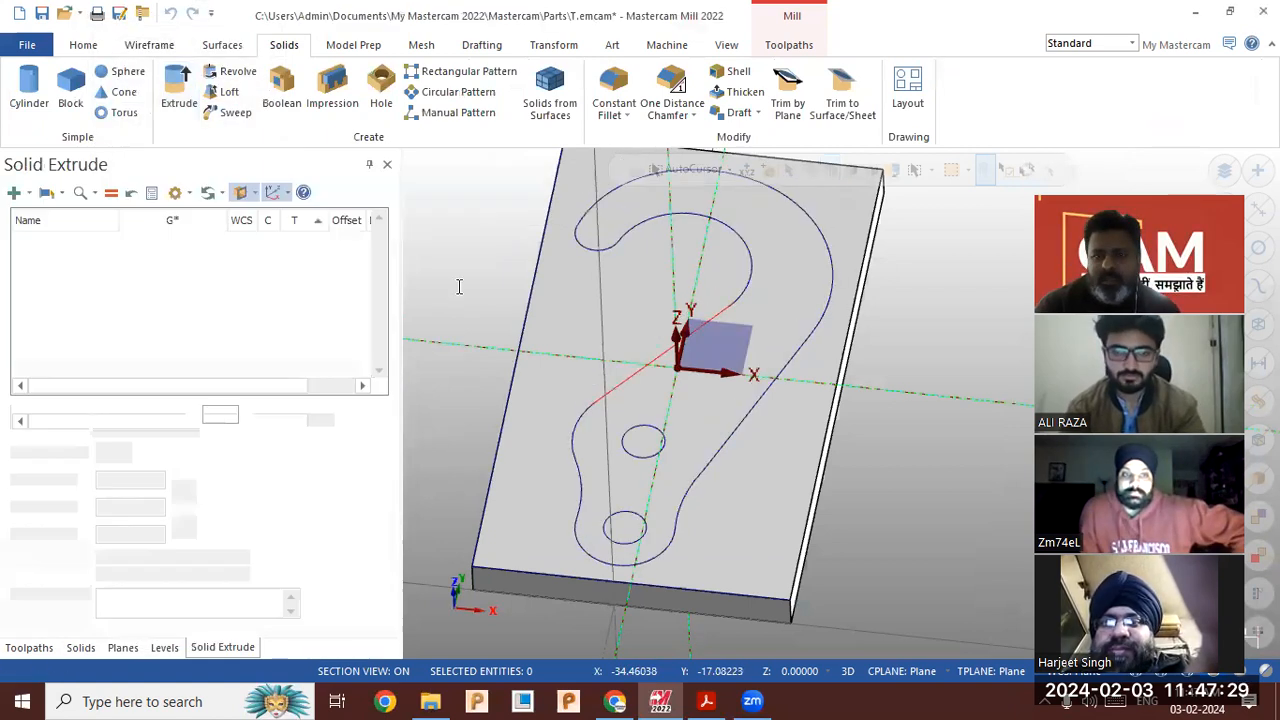
Extrude the closed hook profile together with its two hole circles by 5.0 mm as a new body in a single operation
left_click(188, 104)
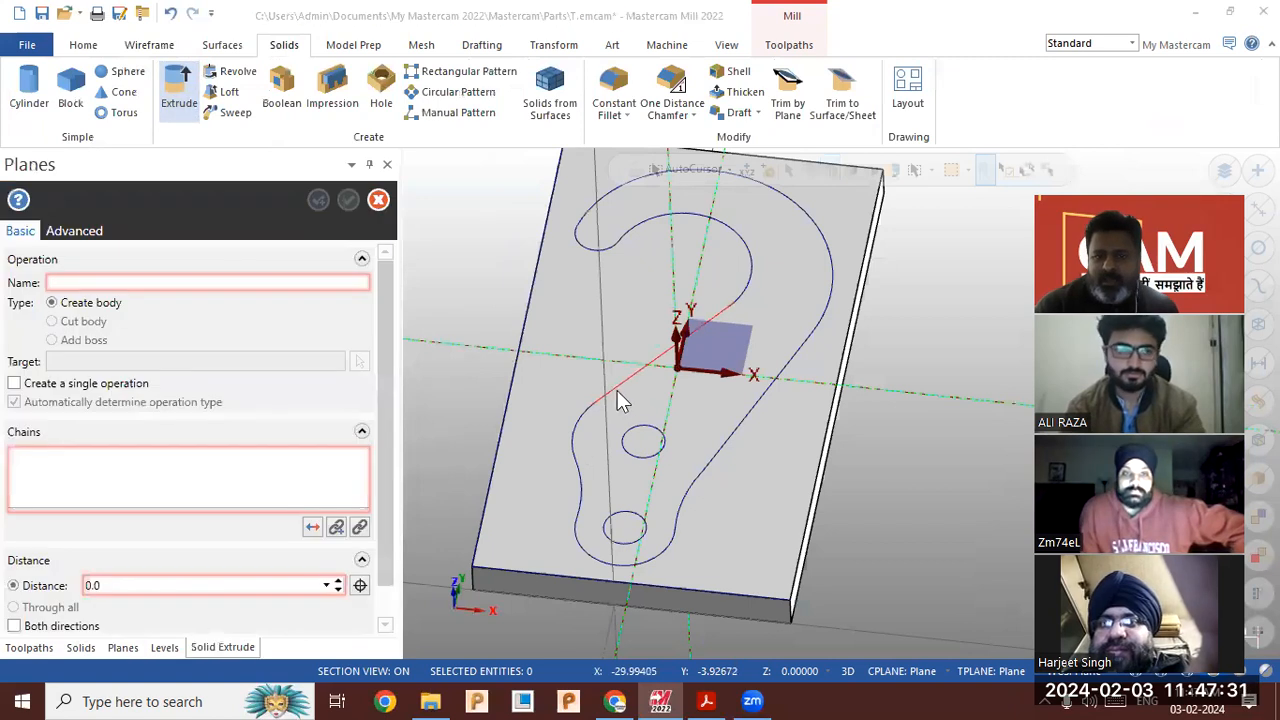
left_click(629, 375)
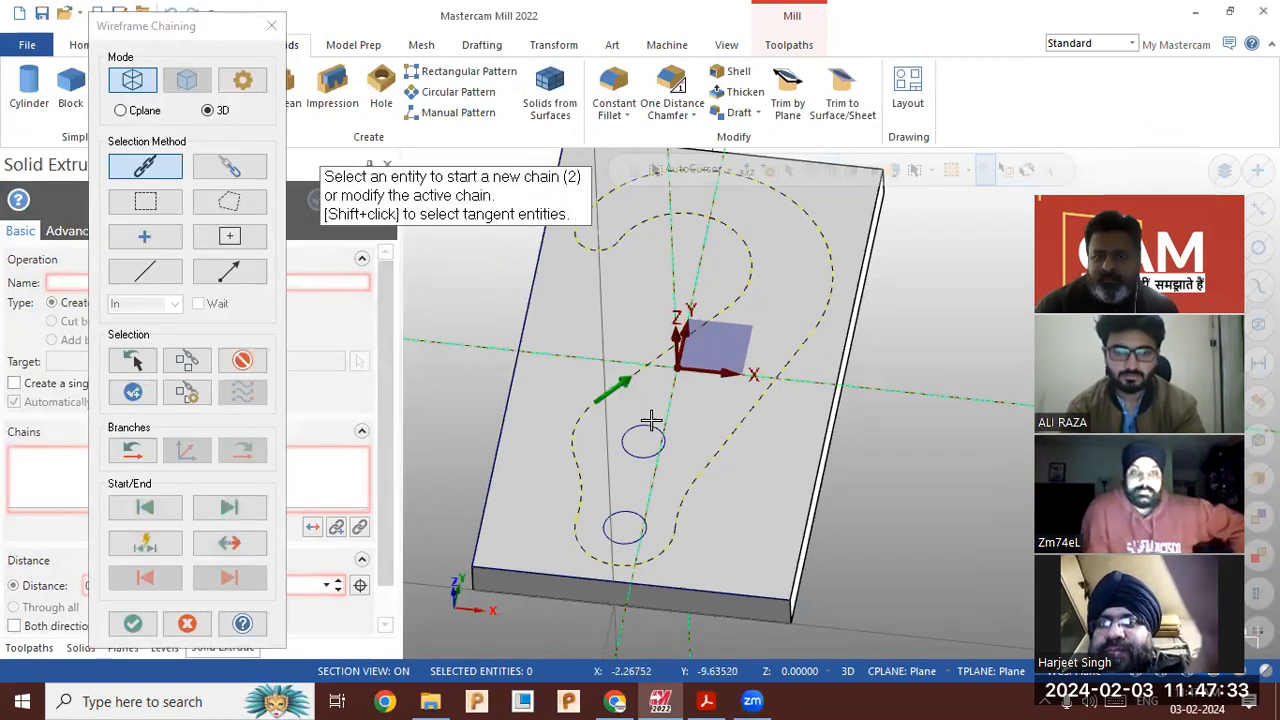
left_click(650, 425)
left_click(646, 512)
left_click(133, 624)
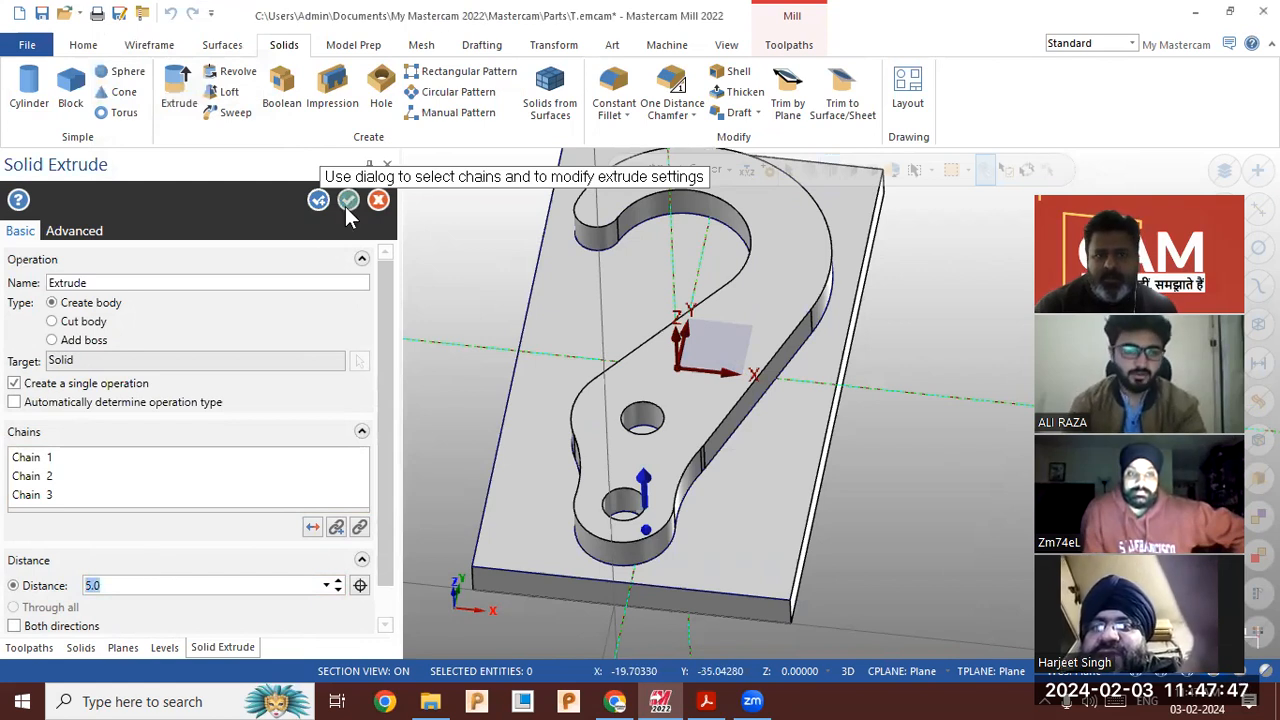
left_click(60, 340)
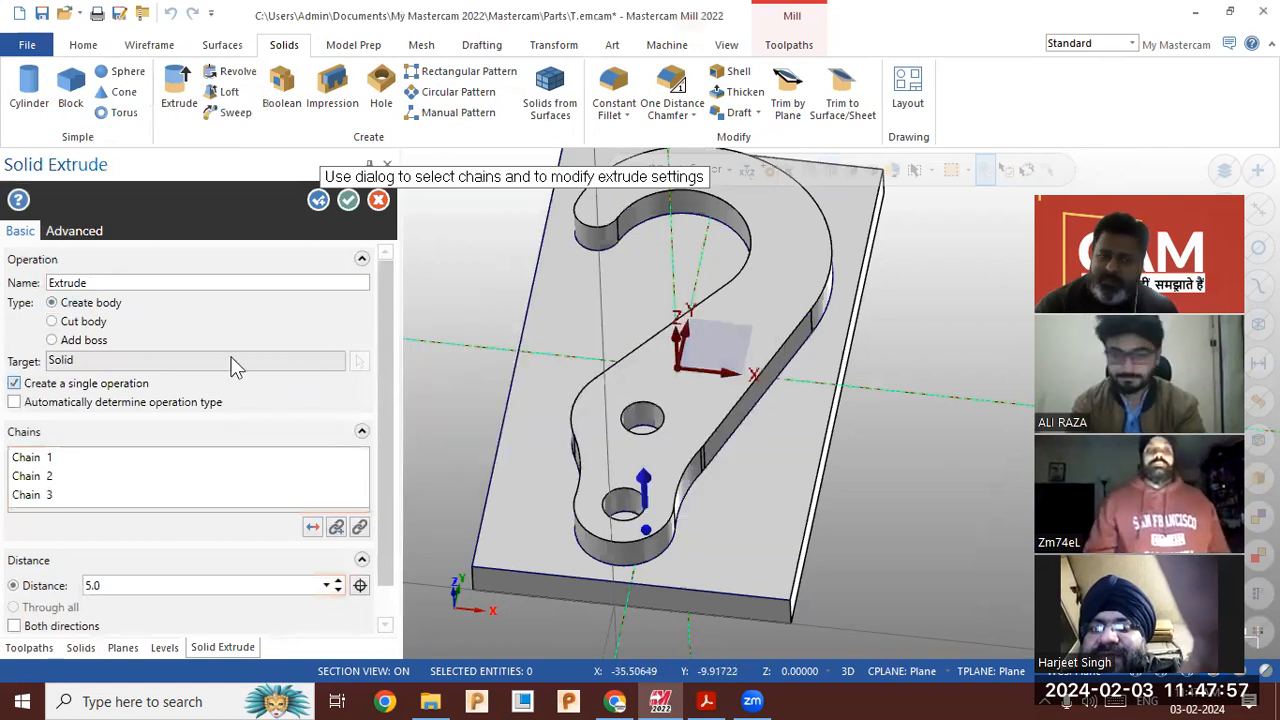
left_click(108, 340)
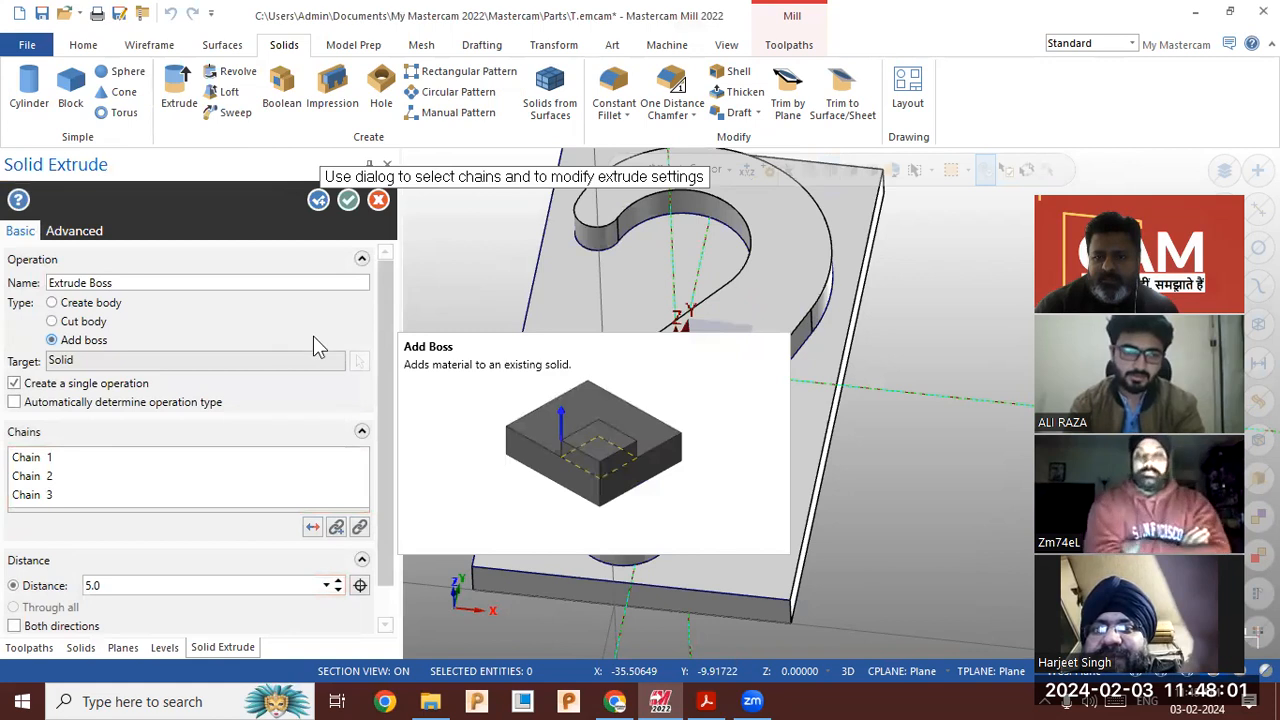
left_click(68, 303)
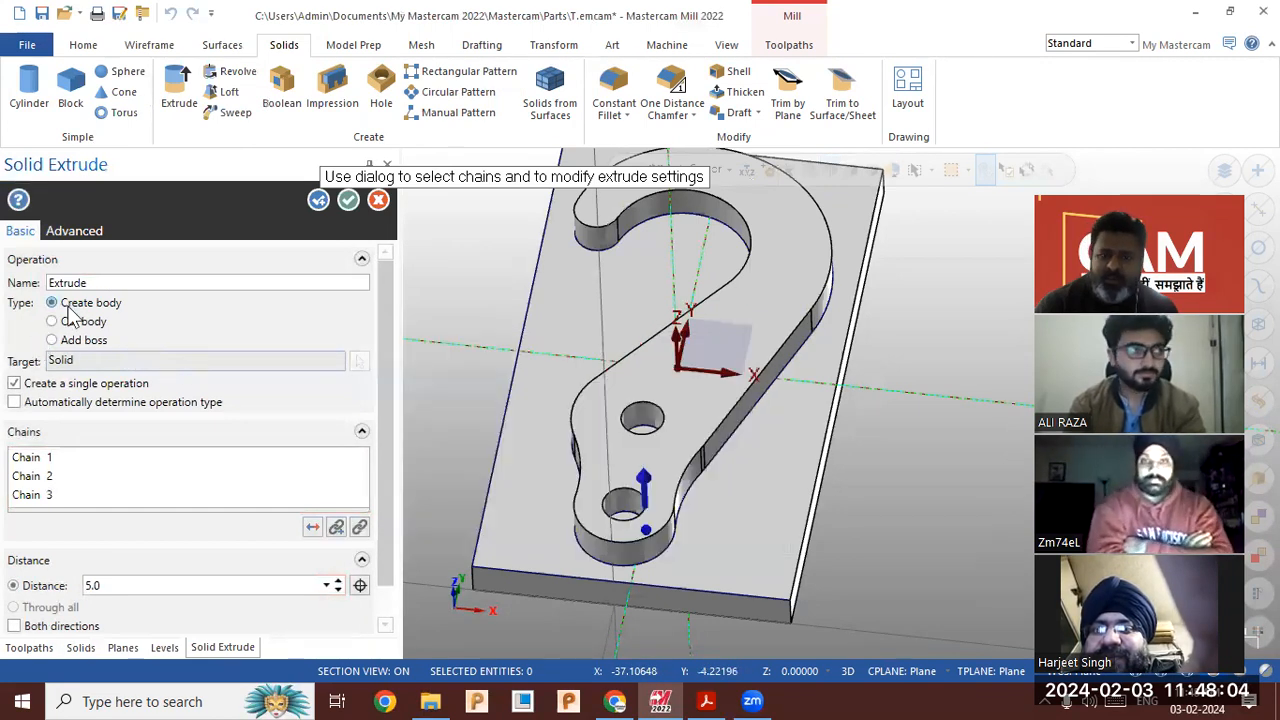
left_click(345, 200)
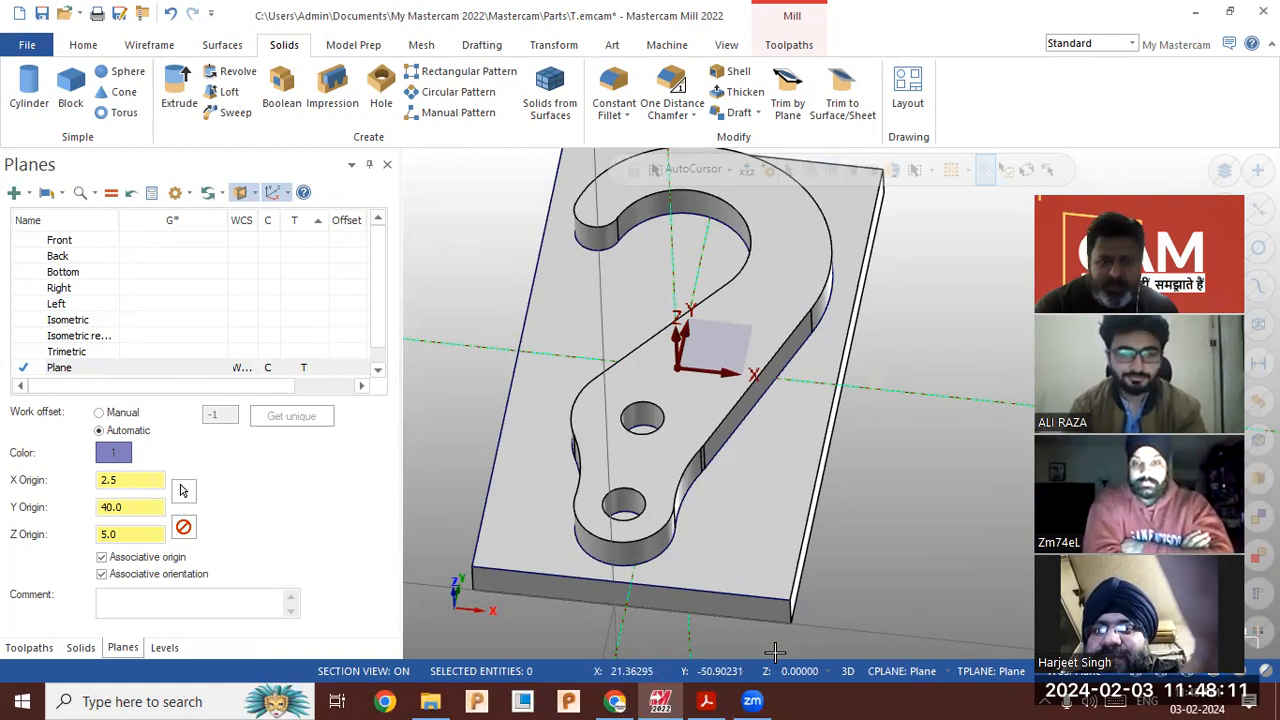
Switch to the PDF drawing, examine the side view's thickness dimensions, and return to Mastercam
key("alt+Tab")
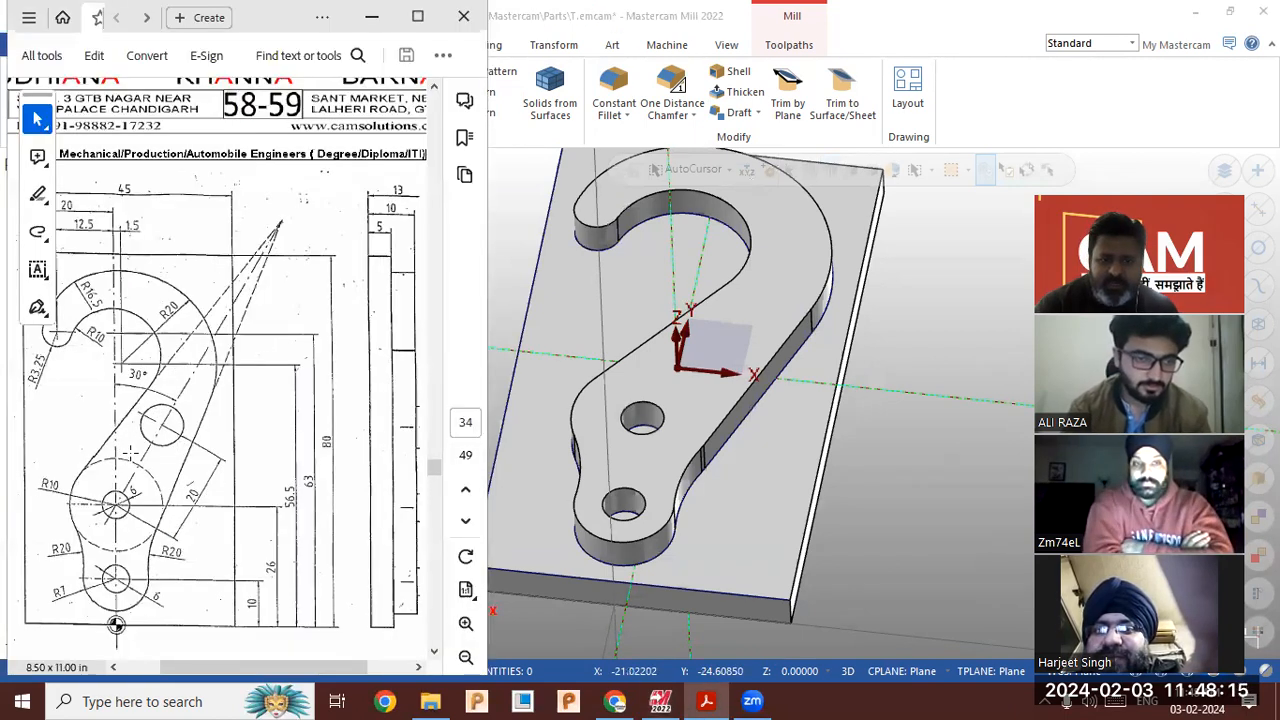
scroll(308, 651, "right", 3)
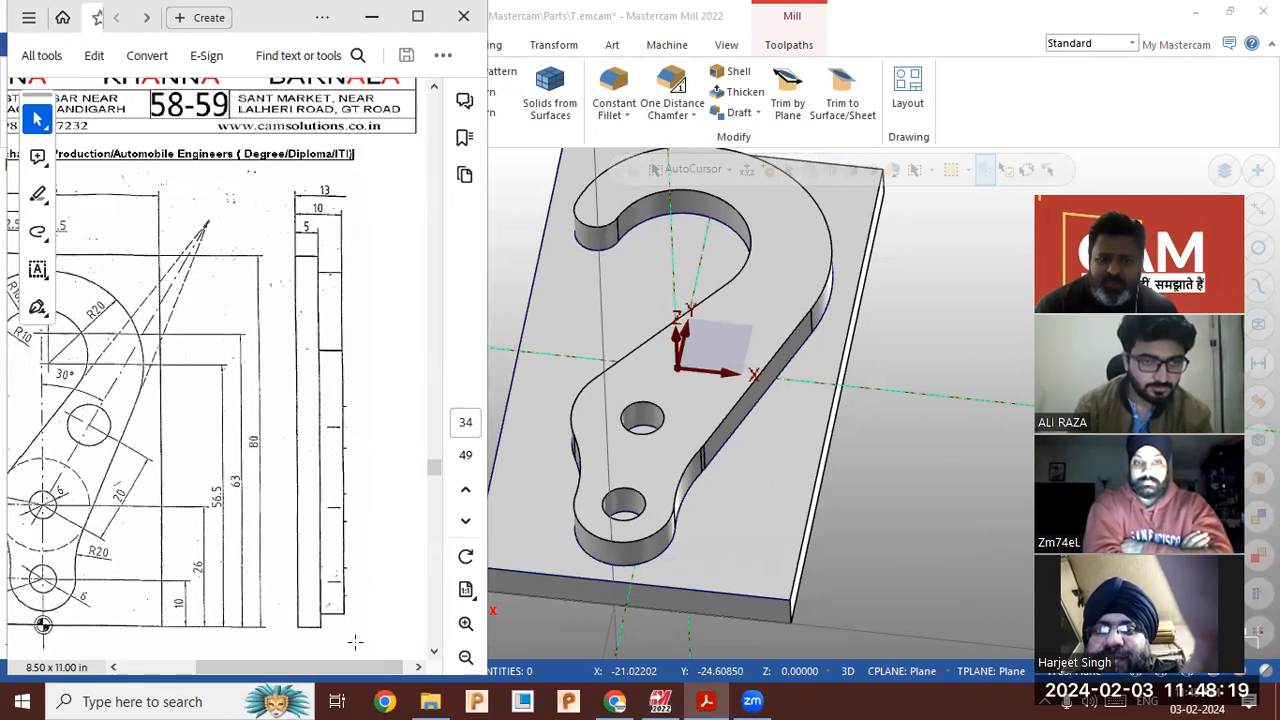
left_click_drag(346, 667, 282, 667)
left_click(854, 482)
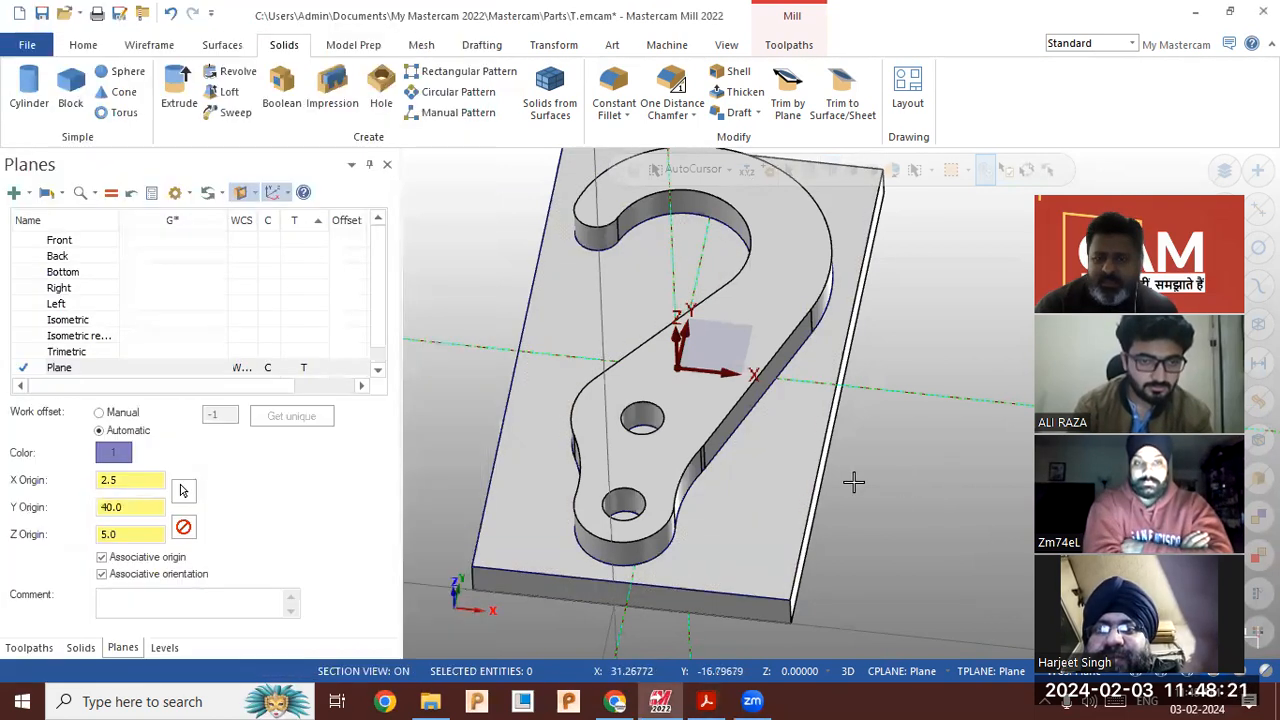
Draw a 20 mm line at 60 degrees from the top centre of the lever's upper hole
left_click(149, 45)
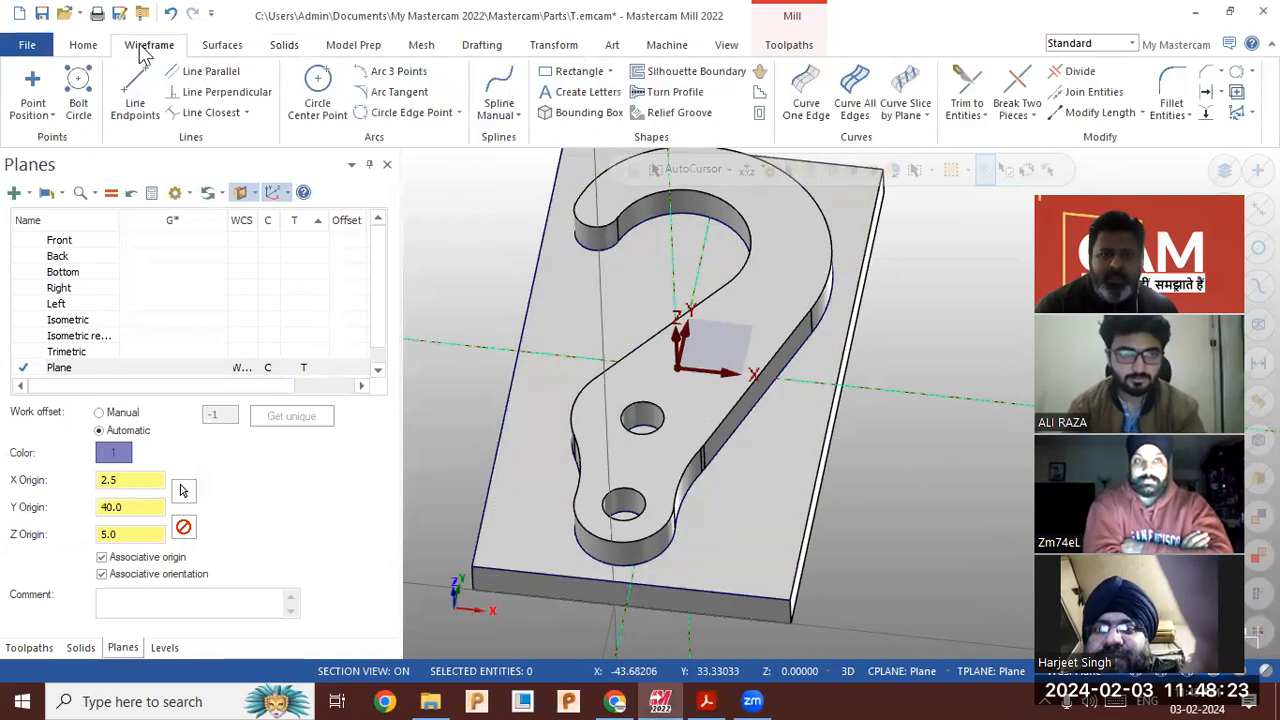
left_click(148, 82)
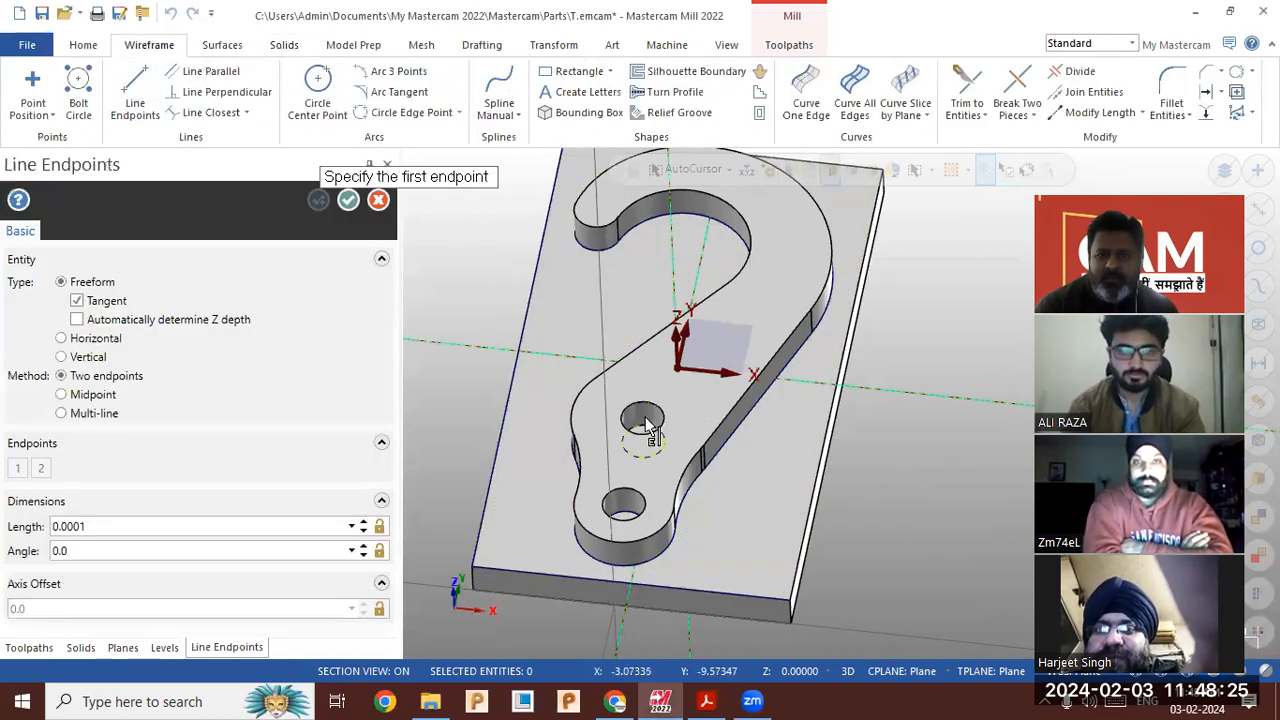
mouse_move(760, 437)
middle_mouse_down()
mouse_move(729, 434)
mouse_move(766, 434)
middle_mouse_up()
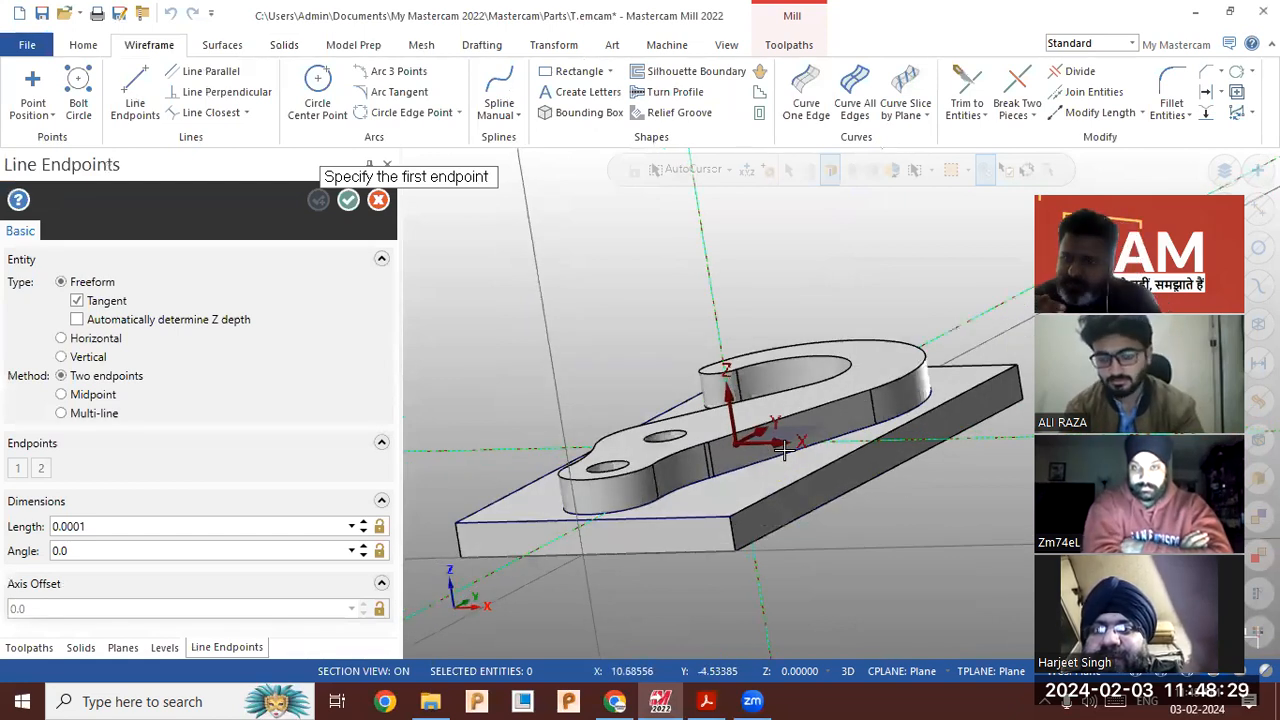
middle_click_drag(634, 326, 665, 450)
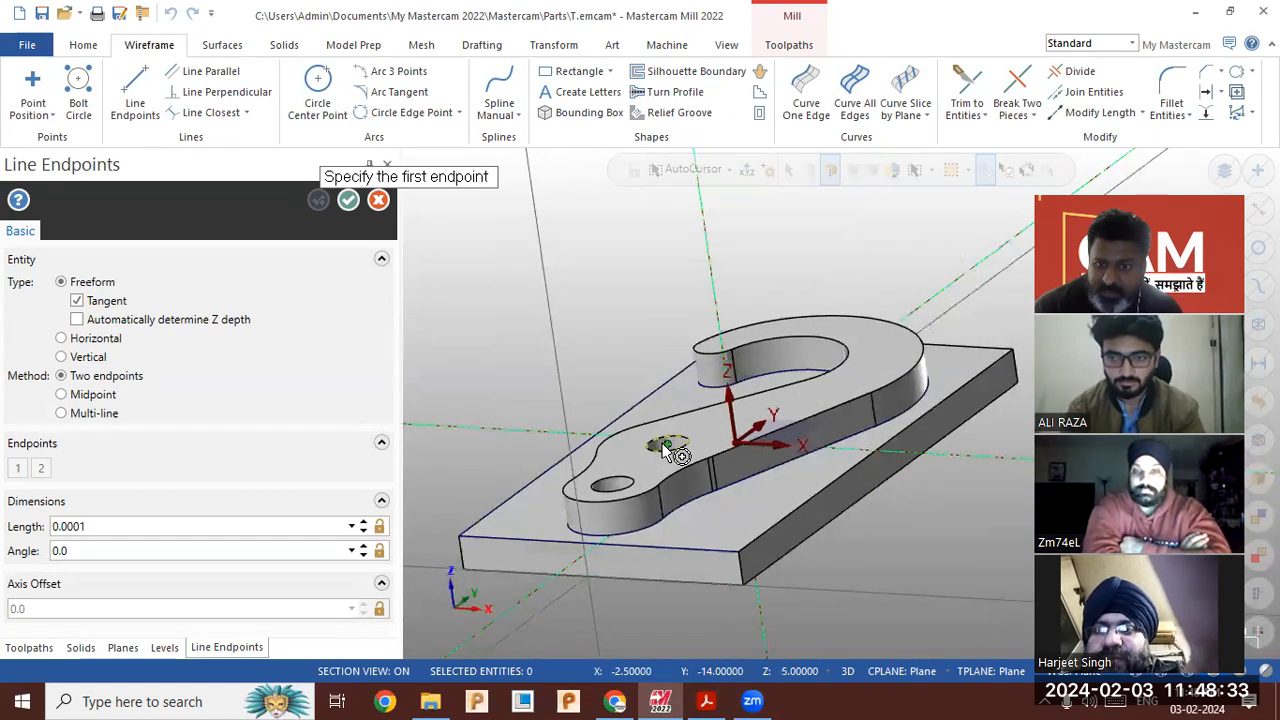
left_click(665, 446)
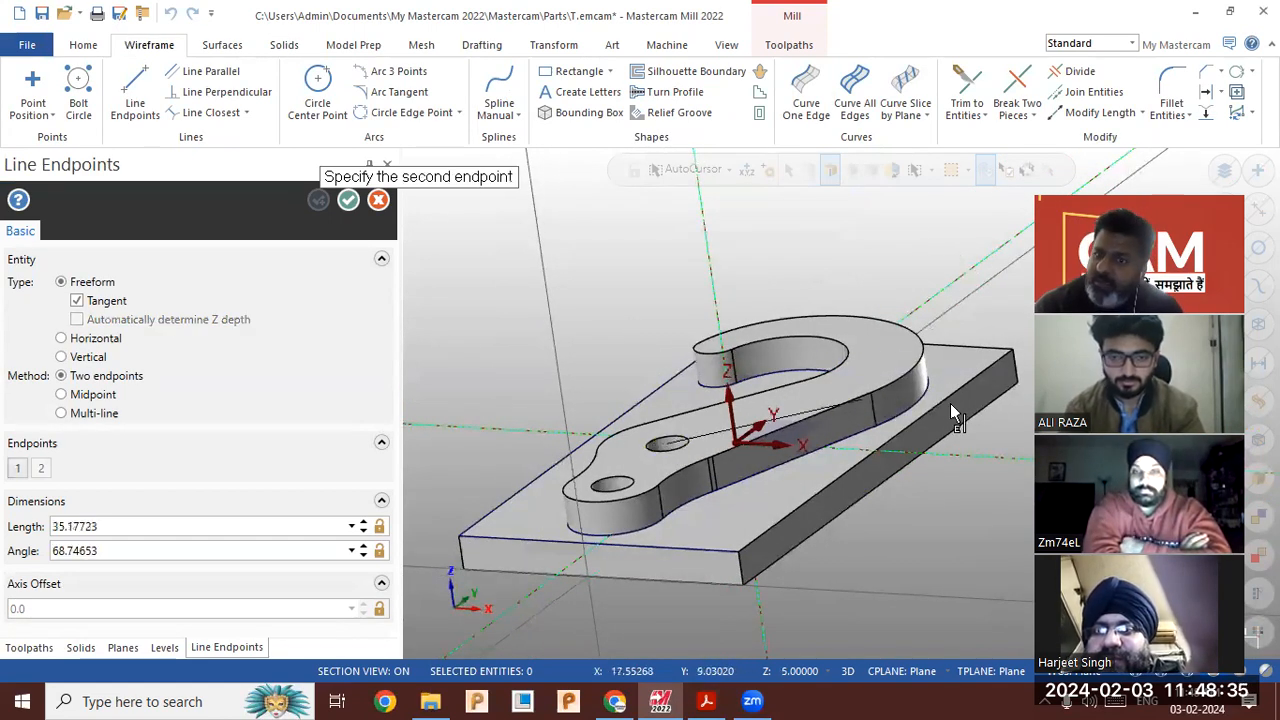
middle_click_drag(990, 410, 805, 446)
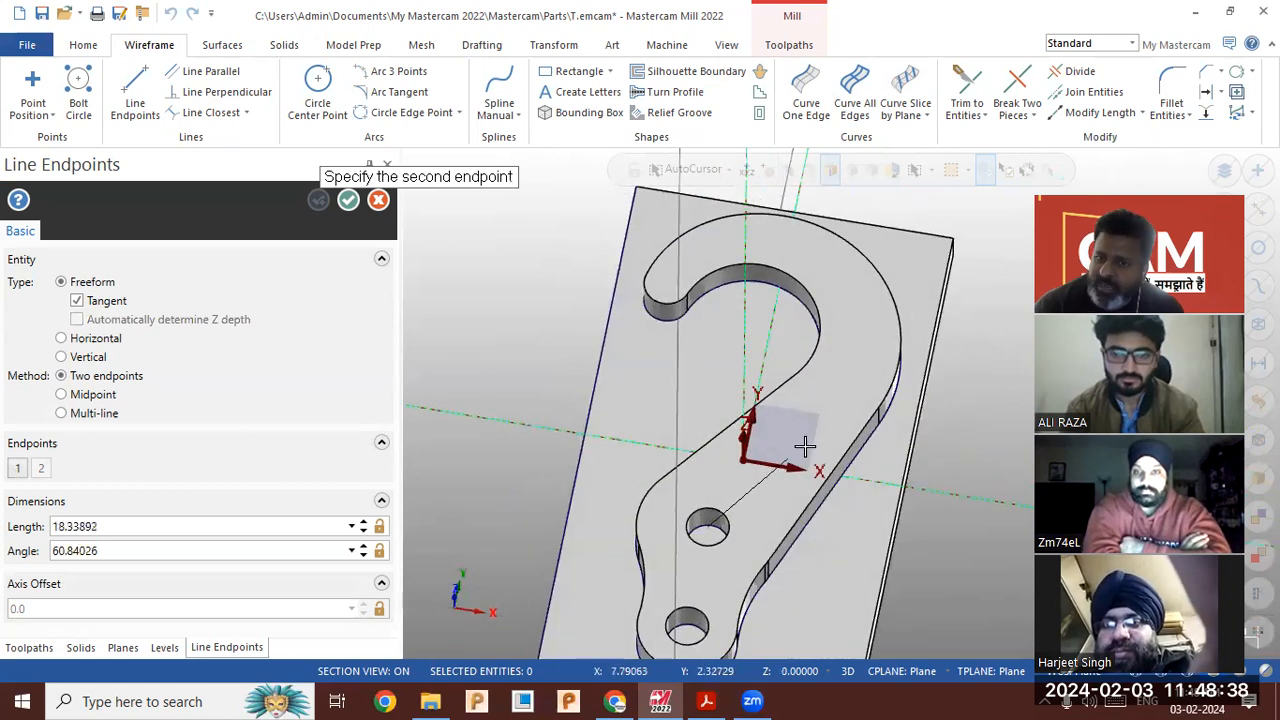
left_click(975, 421)
left_click(127, 530)
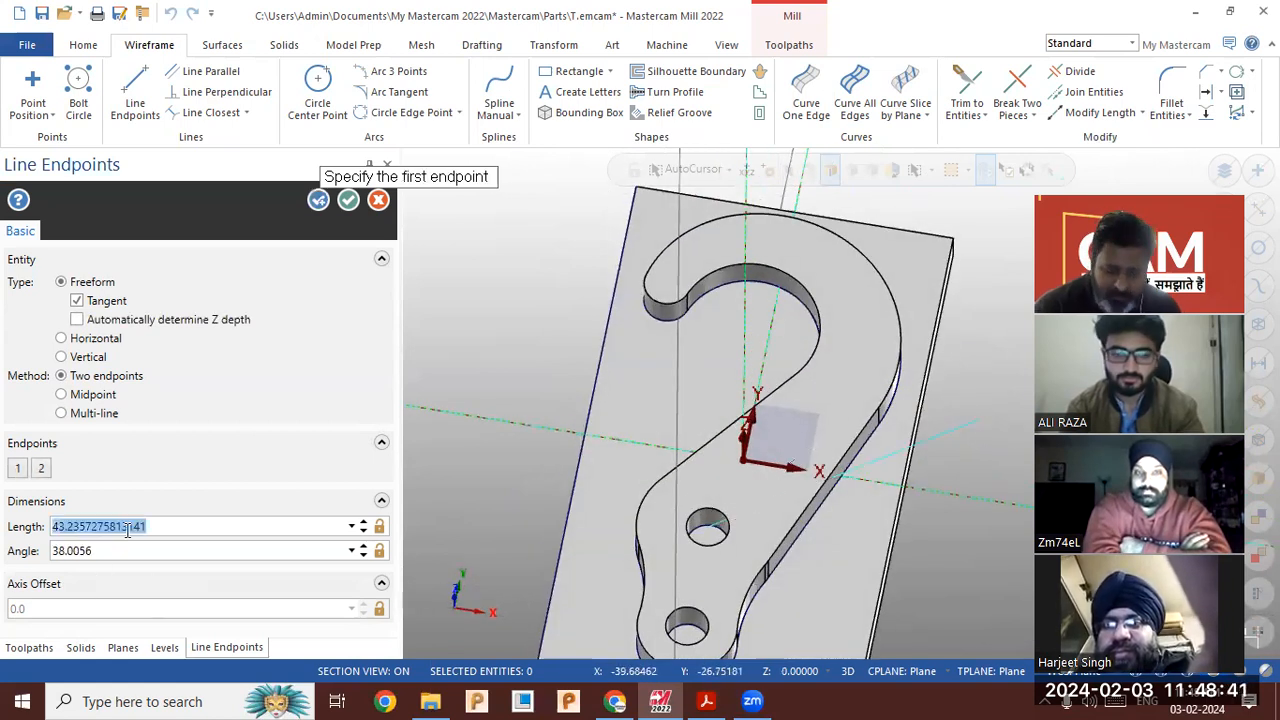
type("20")
left_click(158, 551)
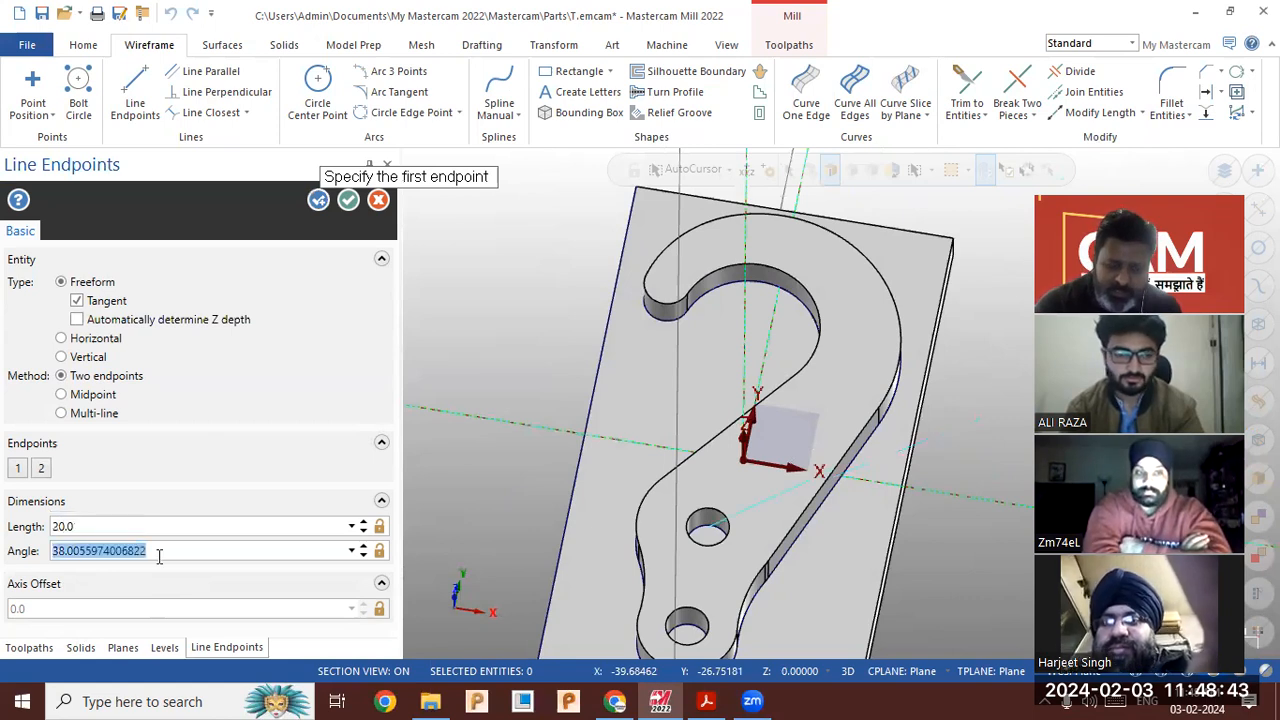
type("60")
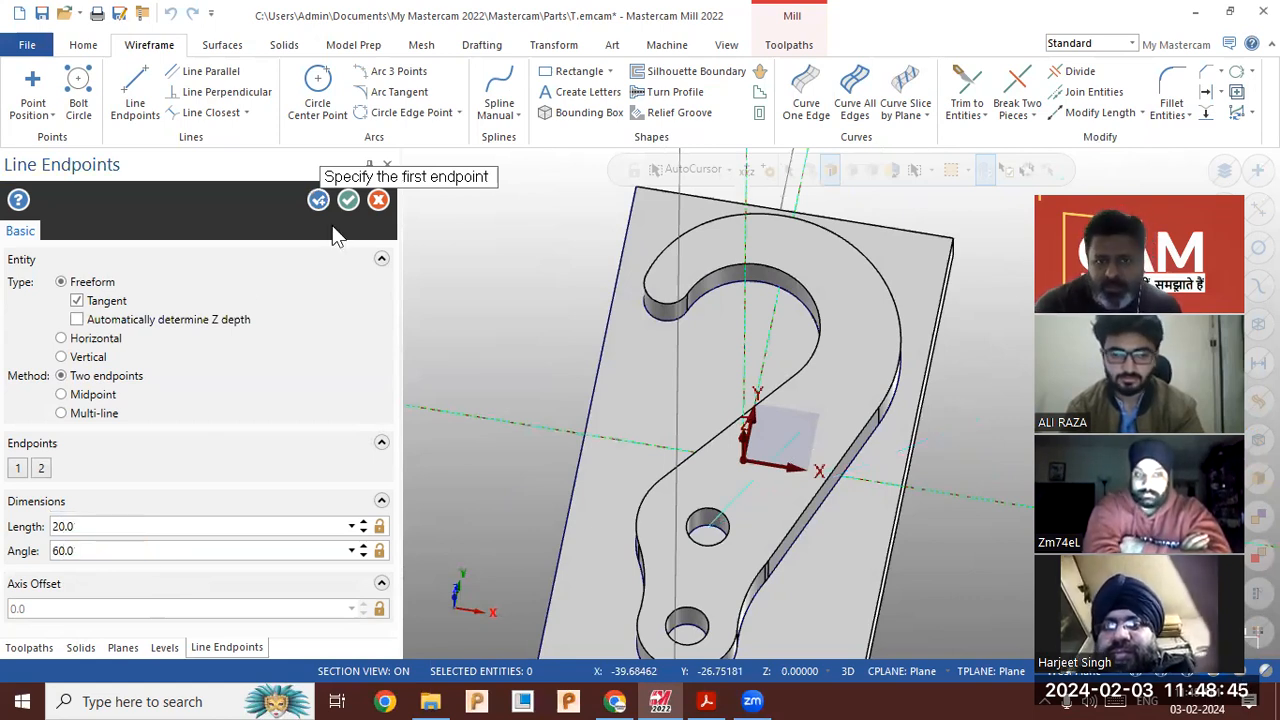
left_click(378, 201)
middle_click_drag(539, 319, 714, 194)
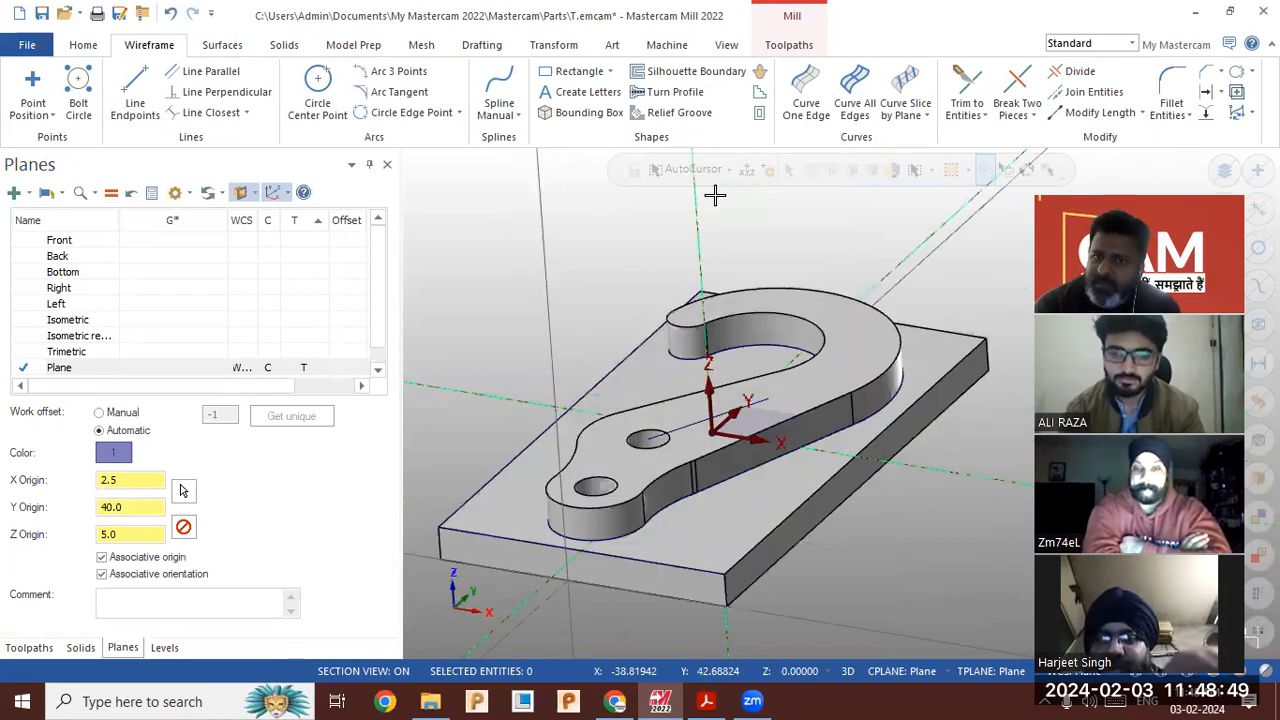
left_click(729, 170)
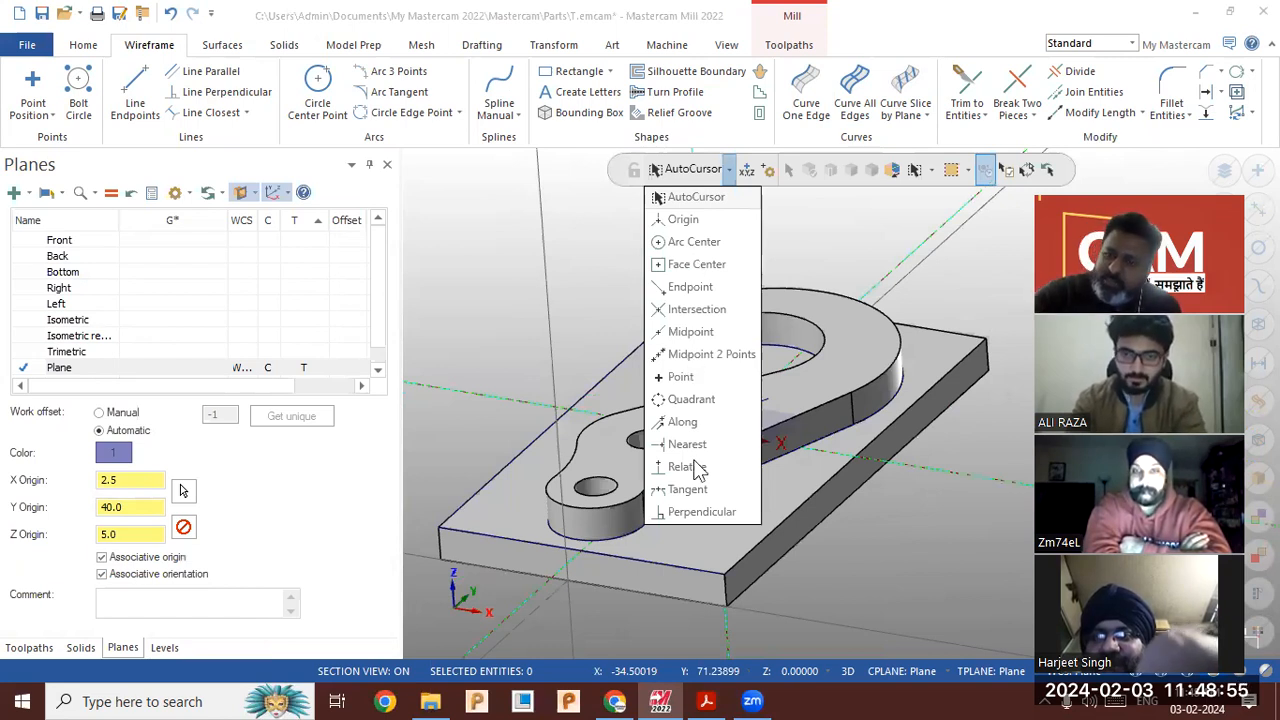
left_click(487, 333)
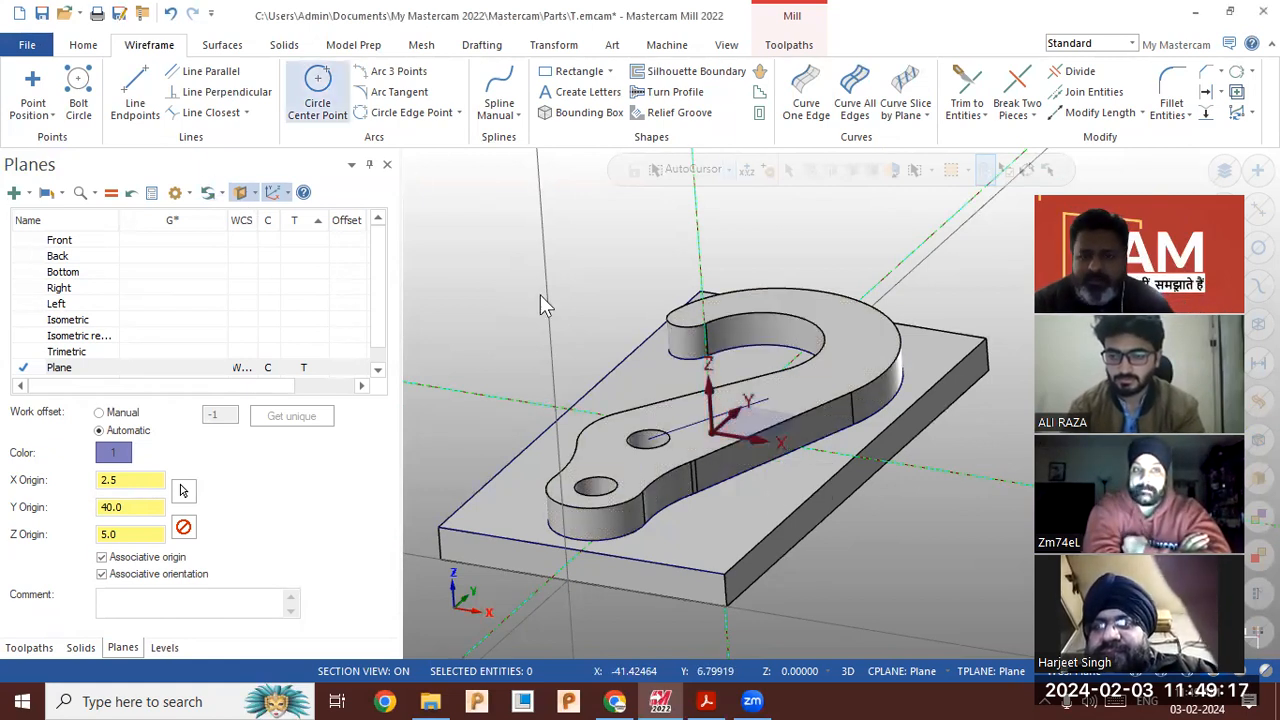
Draw a circle of about 8.7 mm radius beside the plate and one of about 5.1 mm radius on the plate's near corner
left_click(317, 100)
left_click(905, 533)
left_click(859, 571)
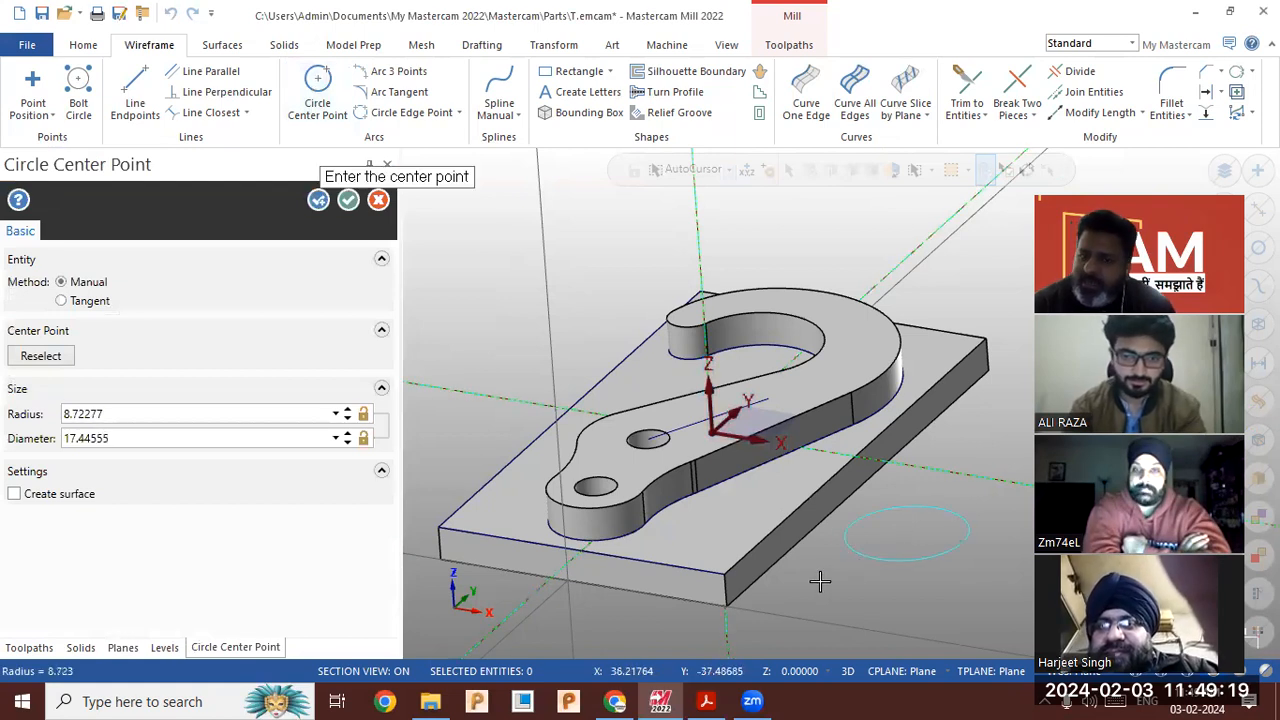
left_click(726, 578)
left_click(764, 581)
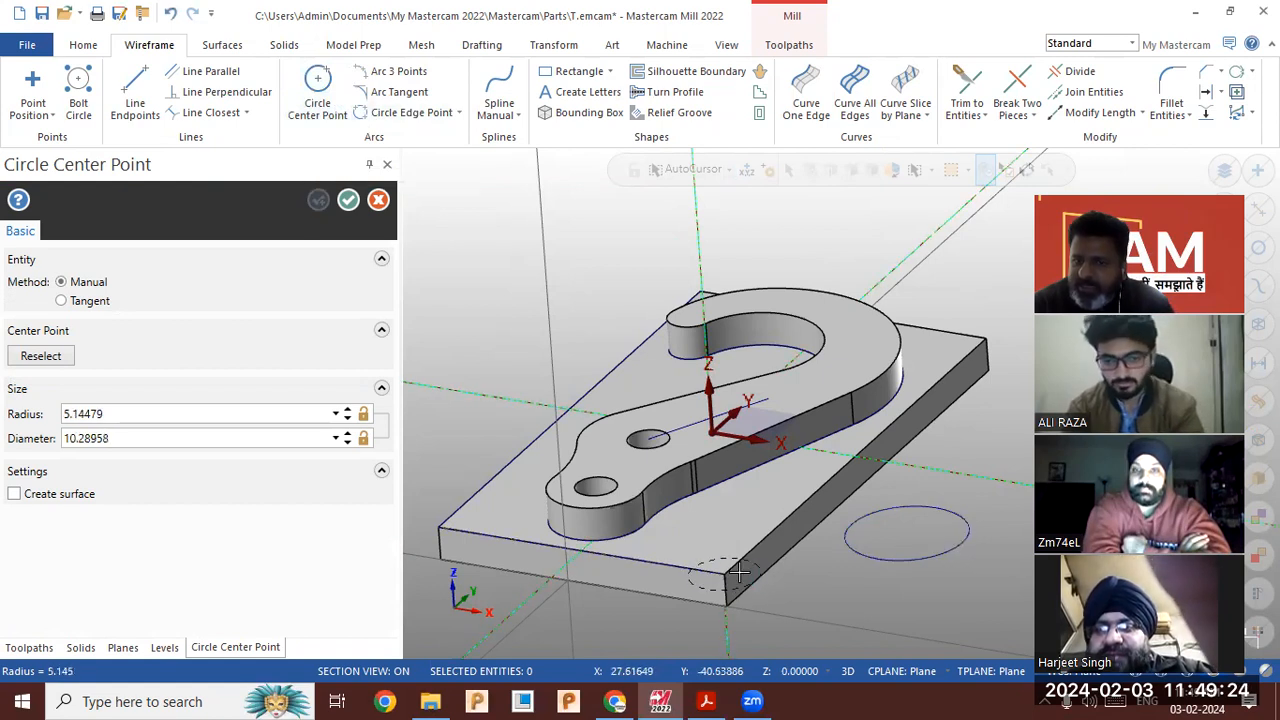
left_click(591, 487)
Draw two circles centred on the lever's lower hole, with radii of about 8.4 mm and about 4.1 mm
left_click(316, 100)
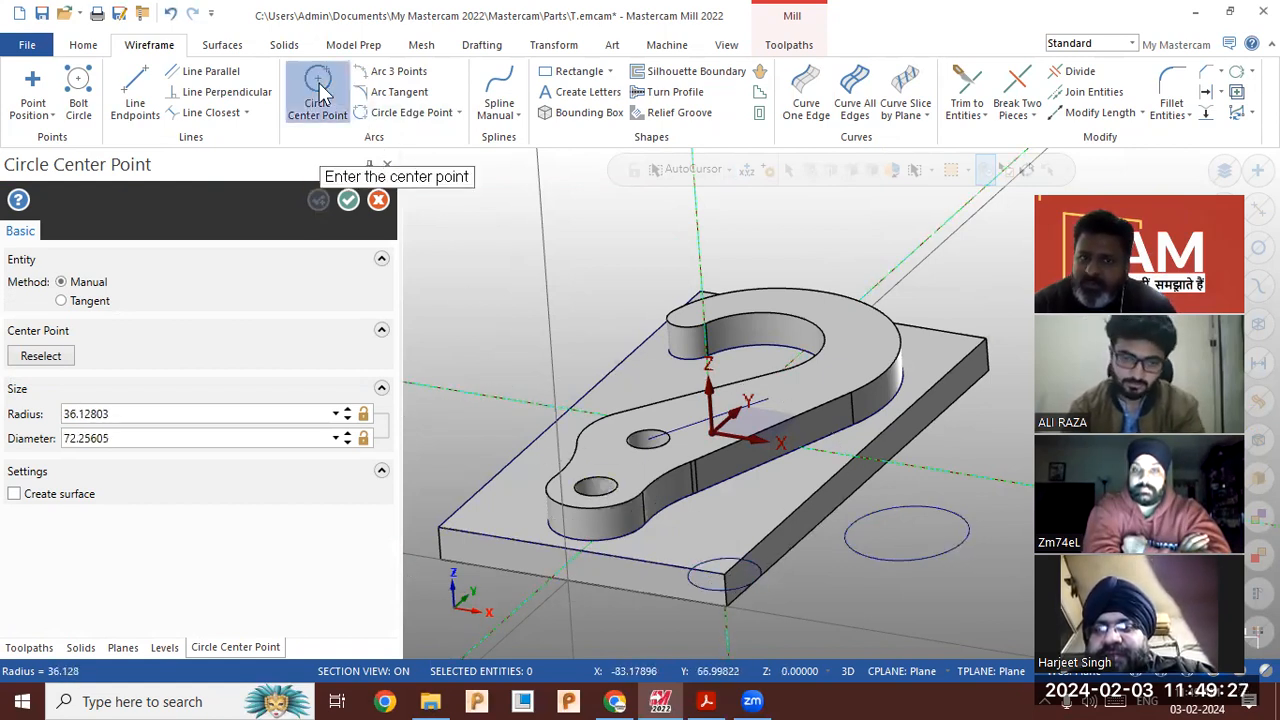
left_click(596, 487)
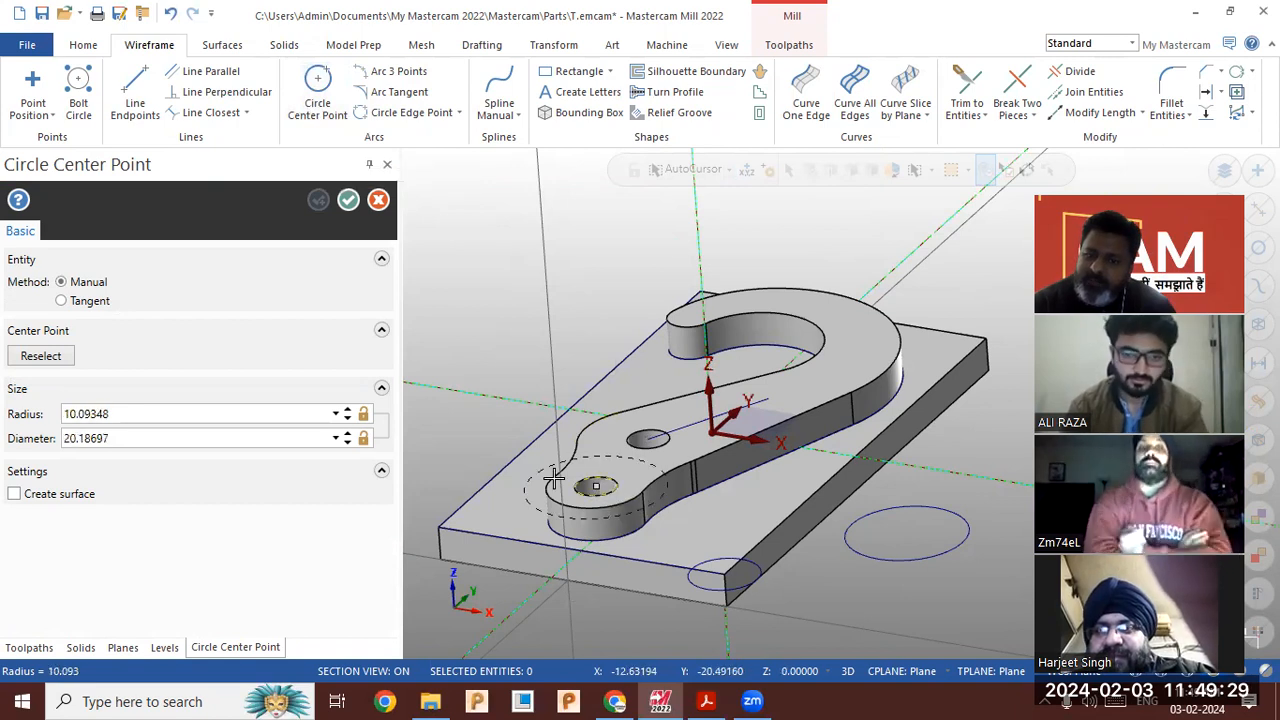
left_click(548, 492)
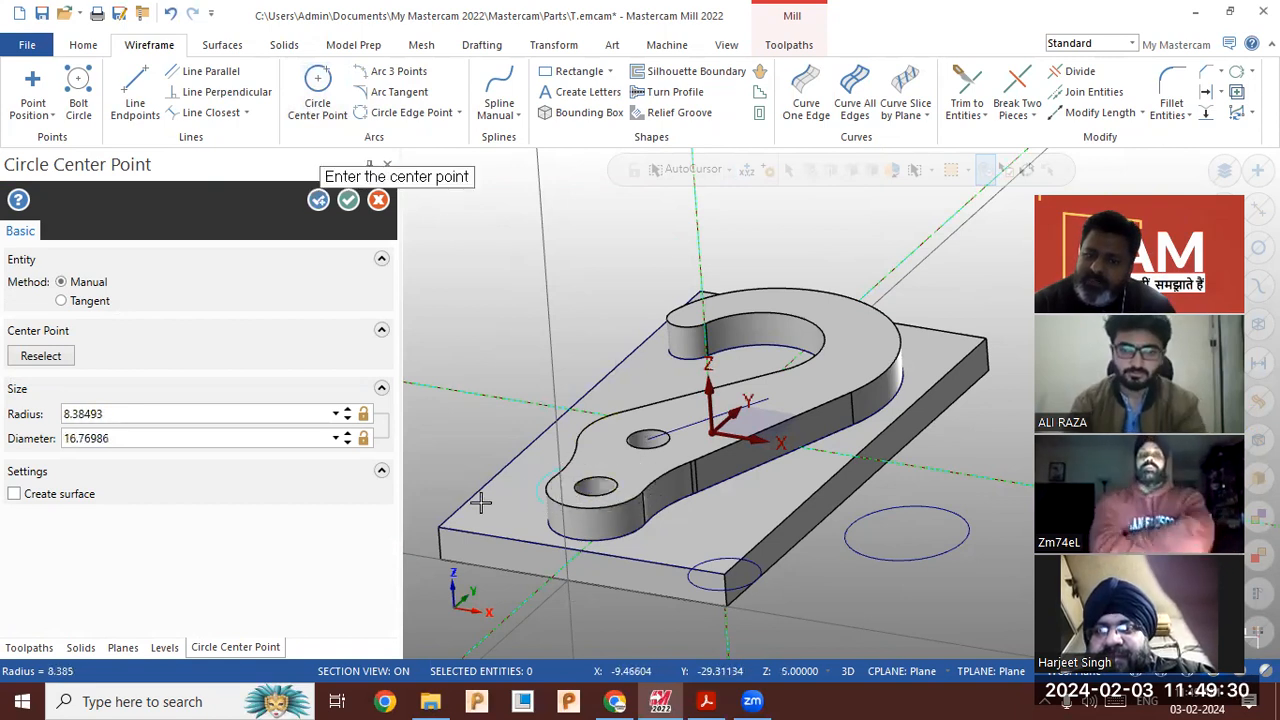
left_click(597, 488)
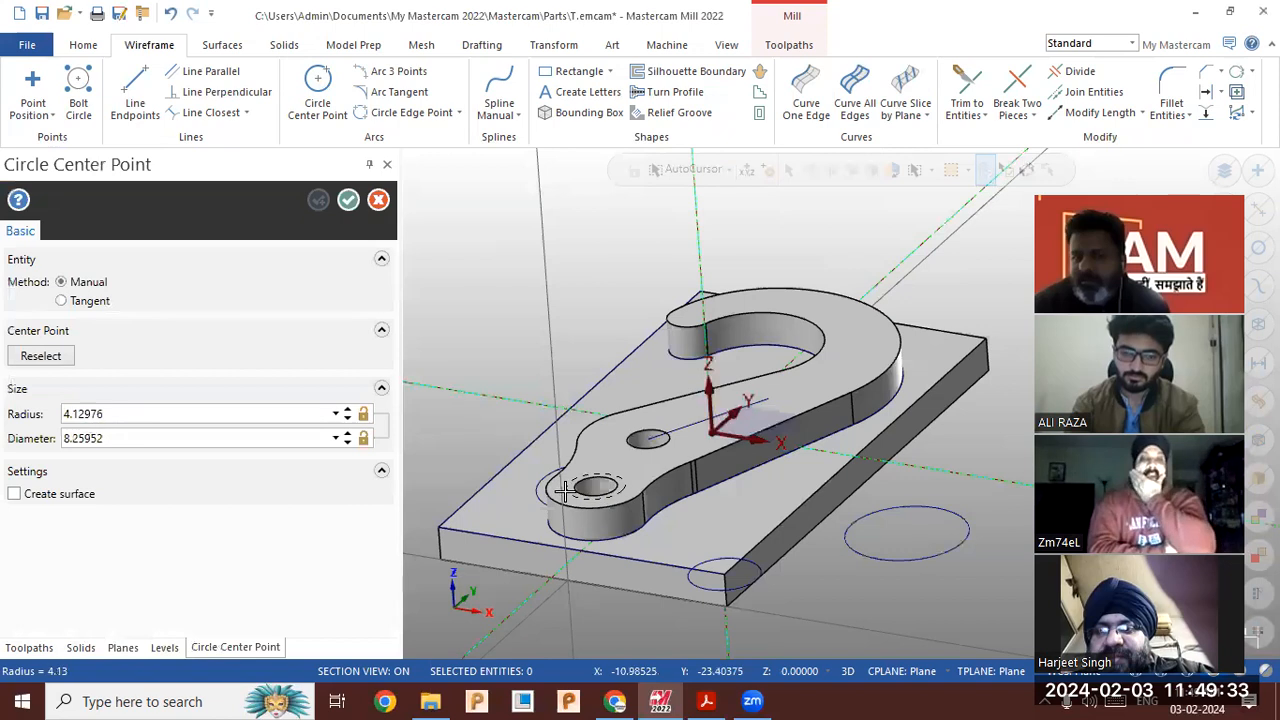
left_click(564, 490)
key("Escape")
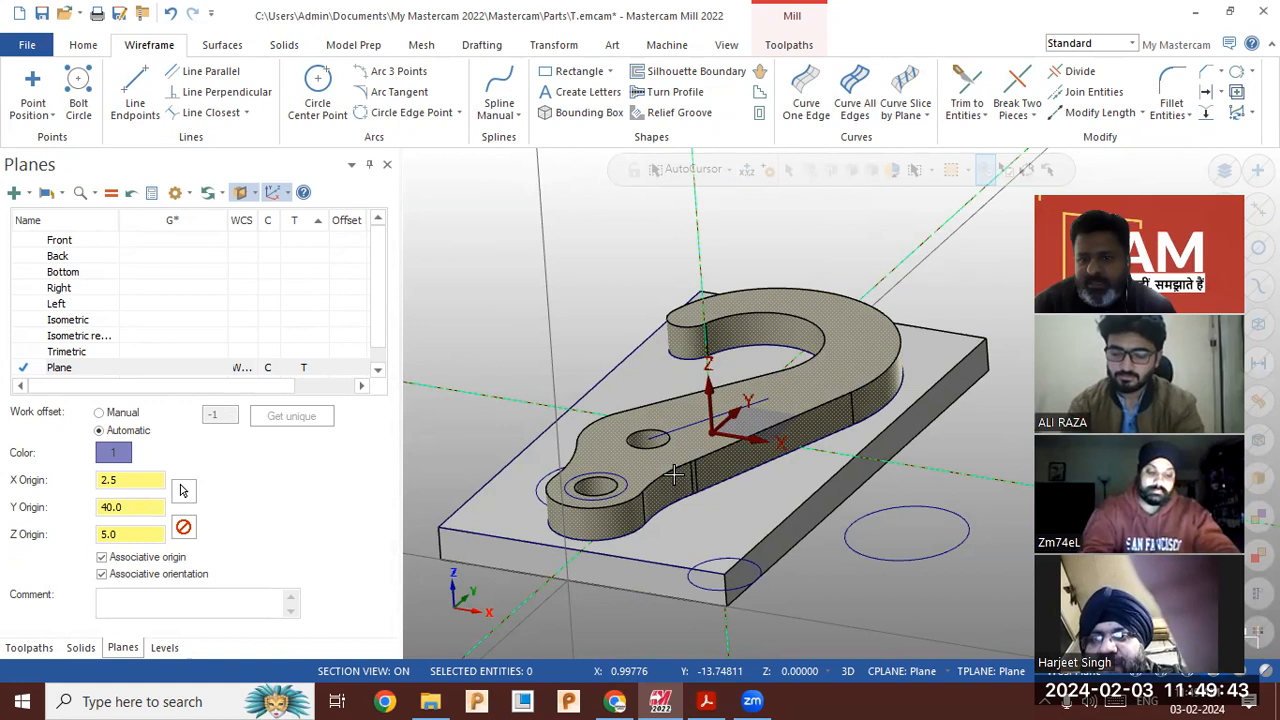
Draw a 10 mm diameter circle centred on the far endpoint of the 20 mm line on the lever's top face
left_click(318, 95)
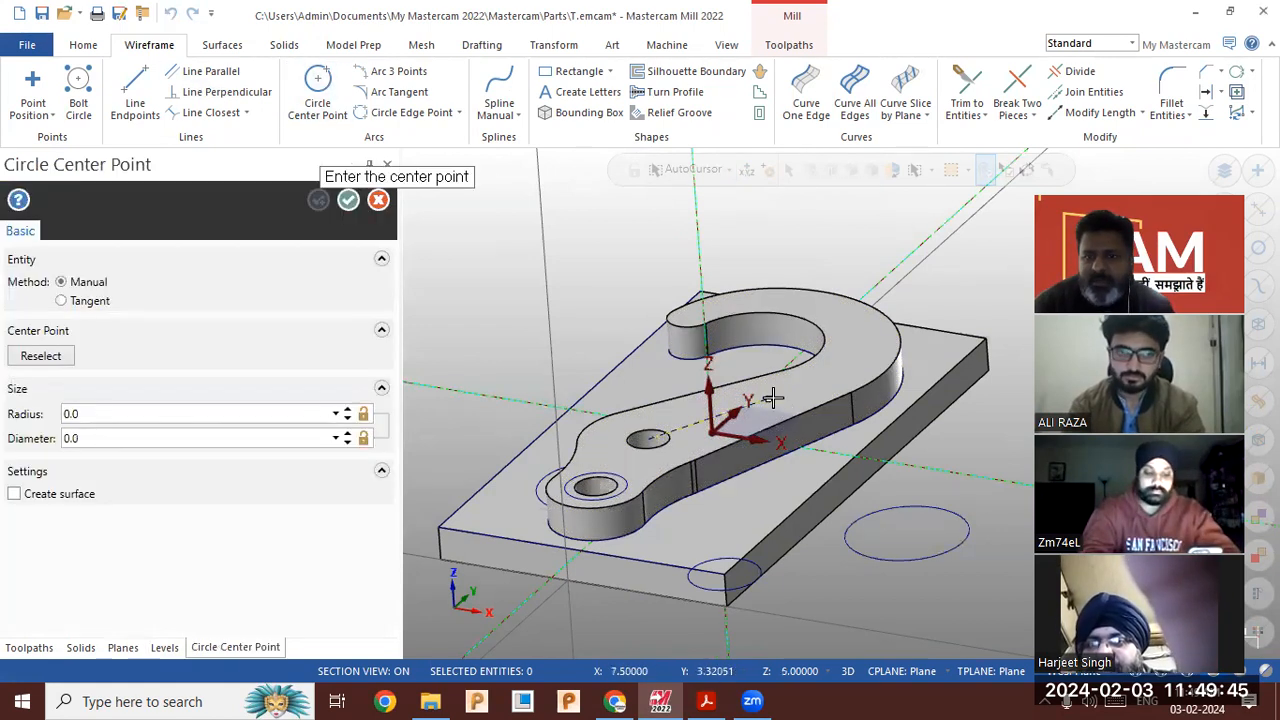
left_click(773, 398)
left_click(770, 390)
double_click(165, 438)
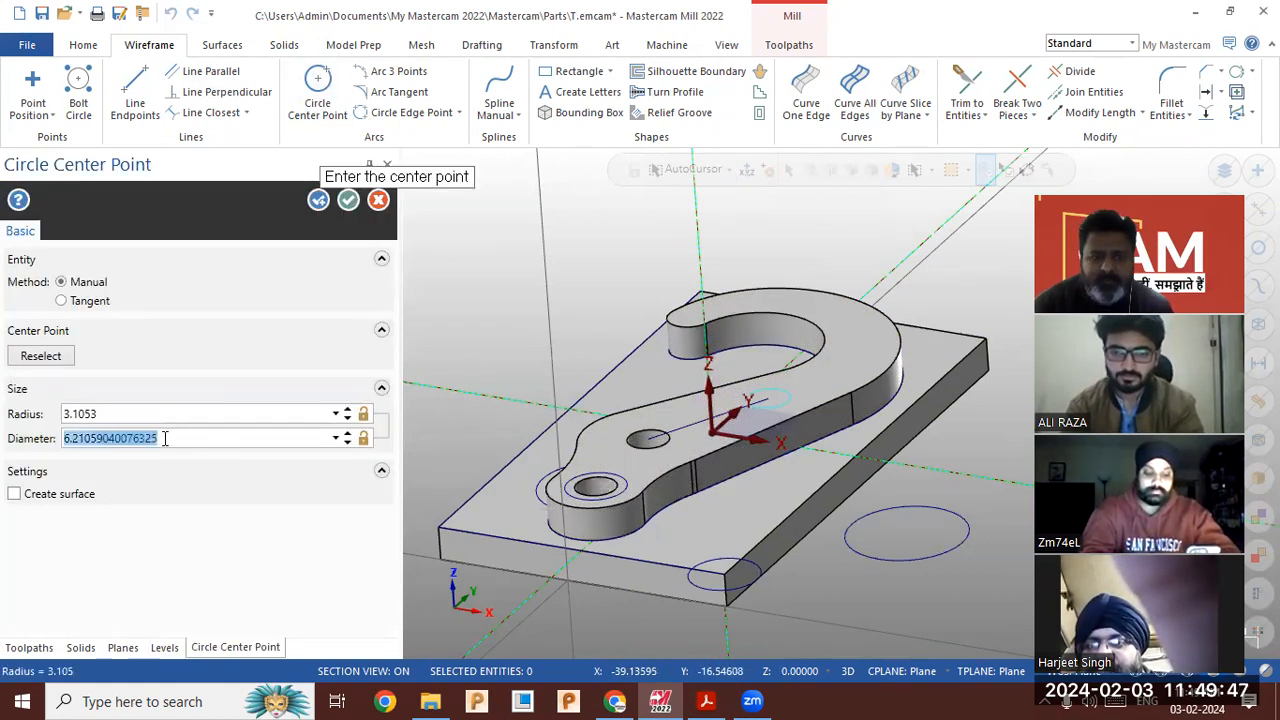
type("10")
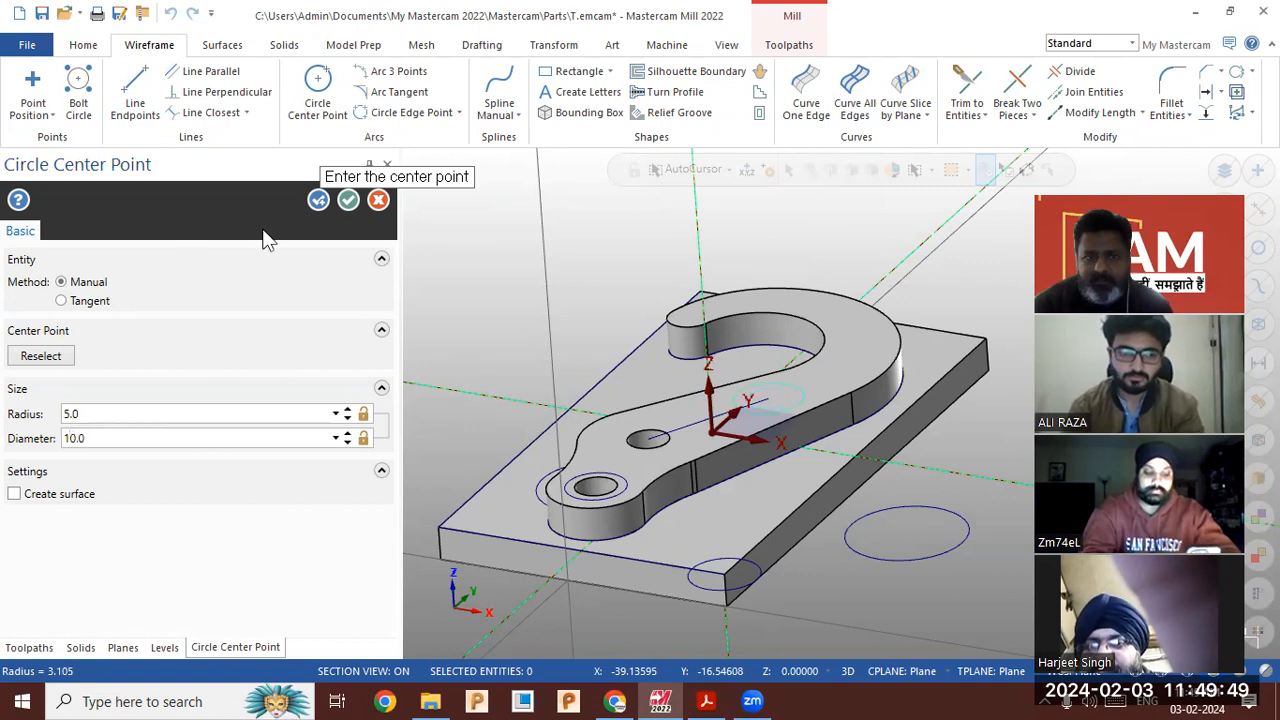
left_click(348, 201)
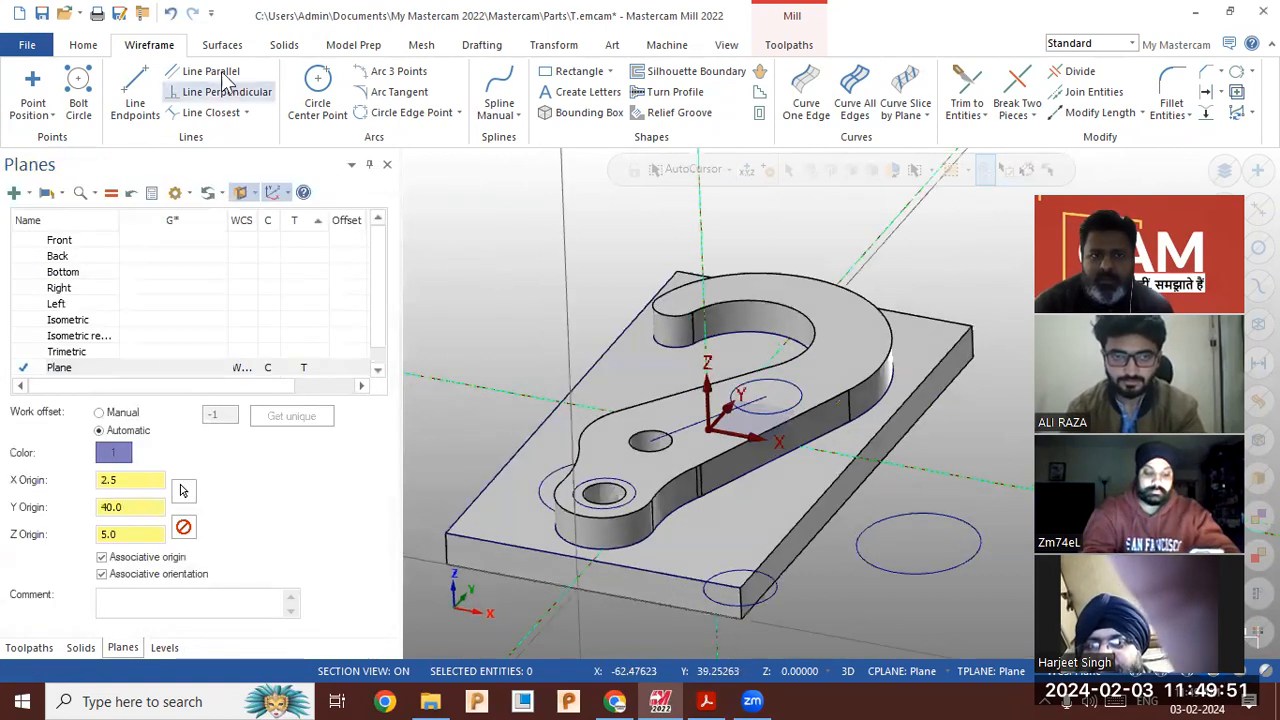
Extrude the 10 mm circle at the end of the angled line by 5 mm as a new single-operation body
left_click(282, 48)
left_click(179, 90)
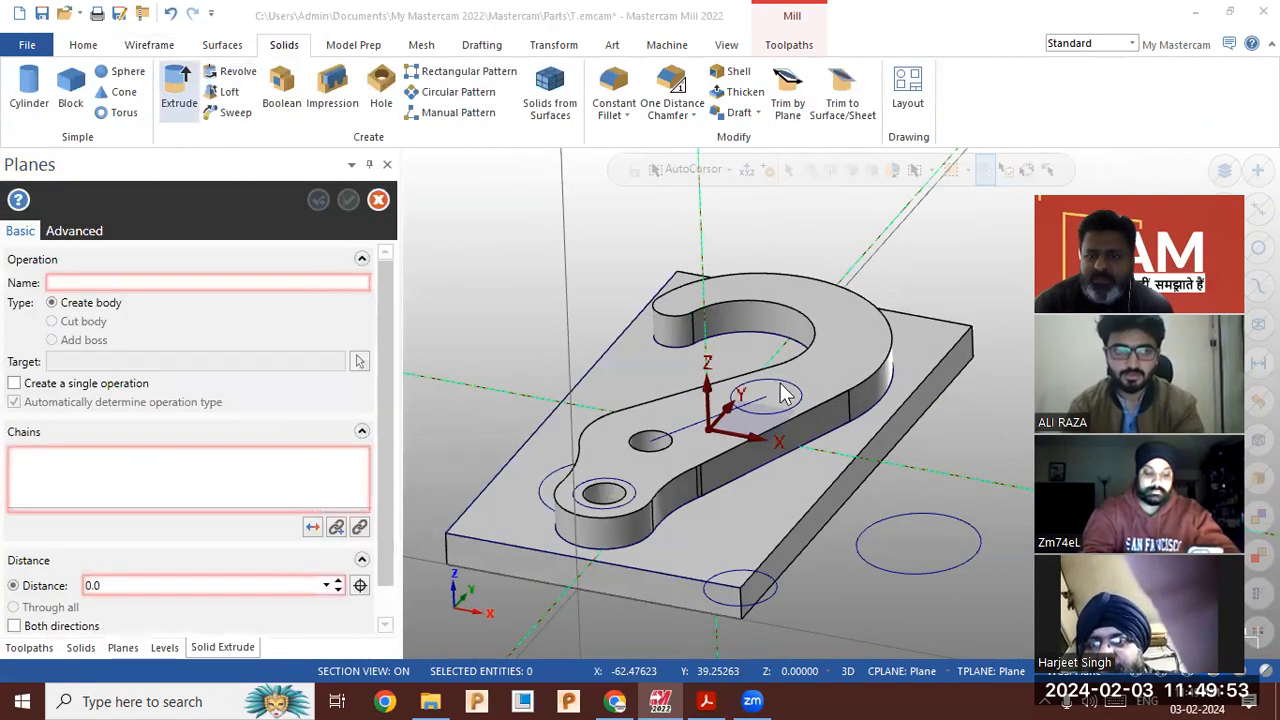
left_click(790, 392)
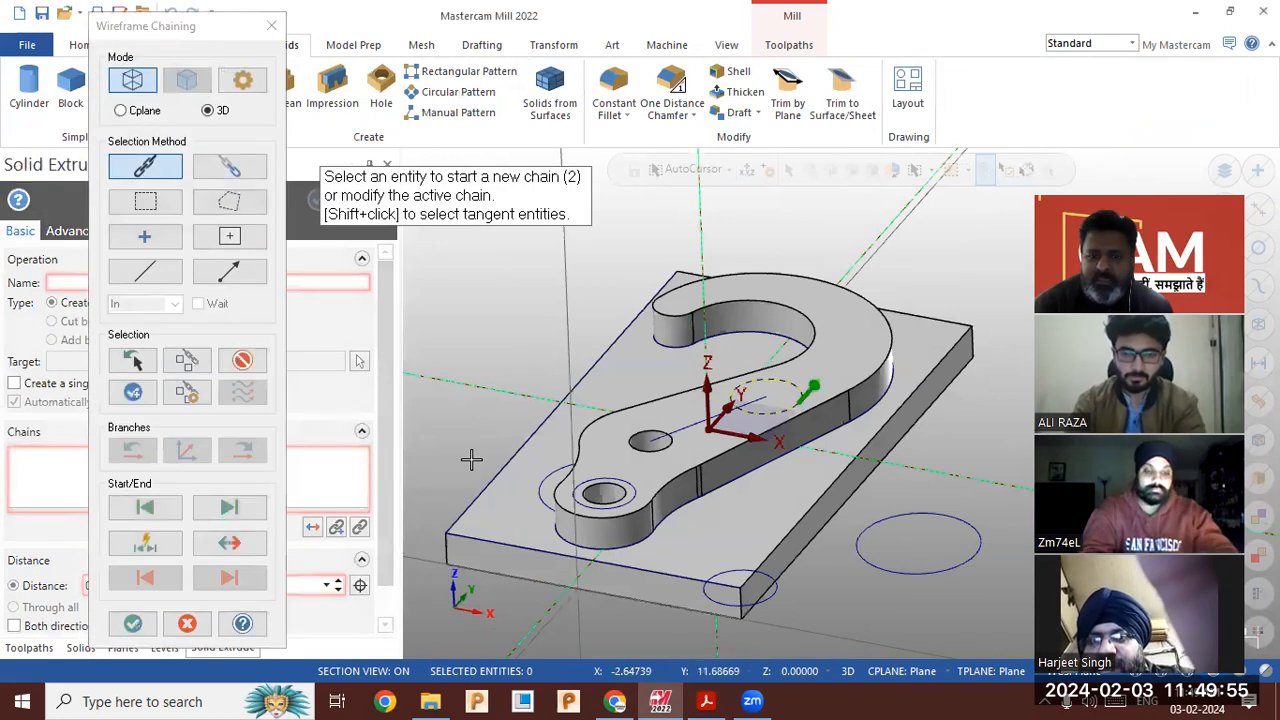
left_click(132, 624)
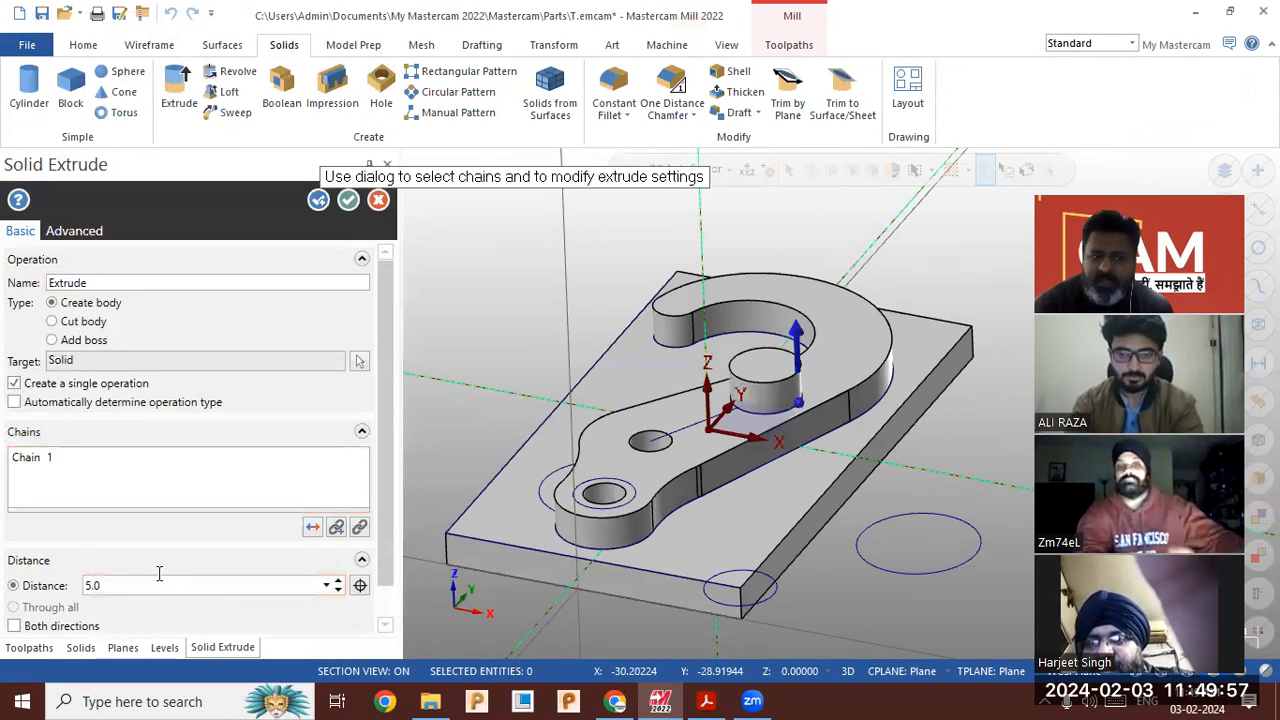
left_click(348, 200)
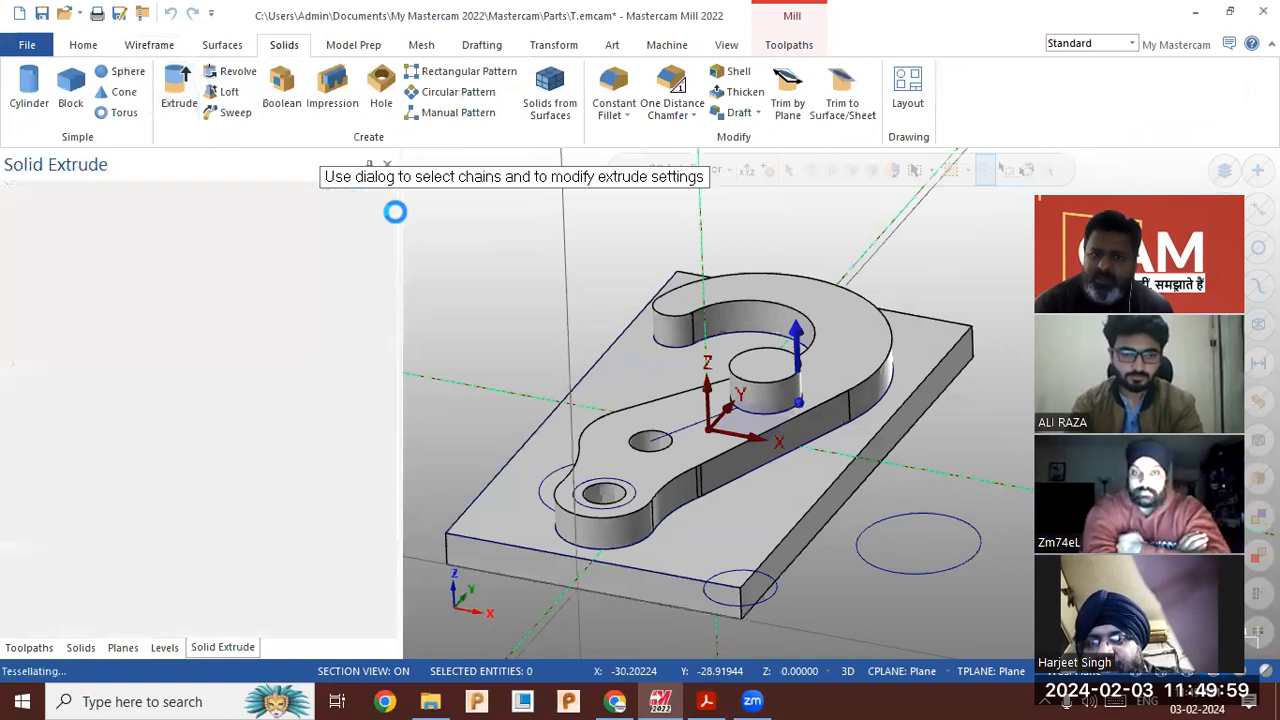
Start a rotated copy of the extruded cylinder, using the centre of the lever's upper hole as the rotation centre
scroll(892, 332, "down", 2)
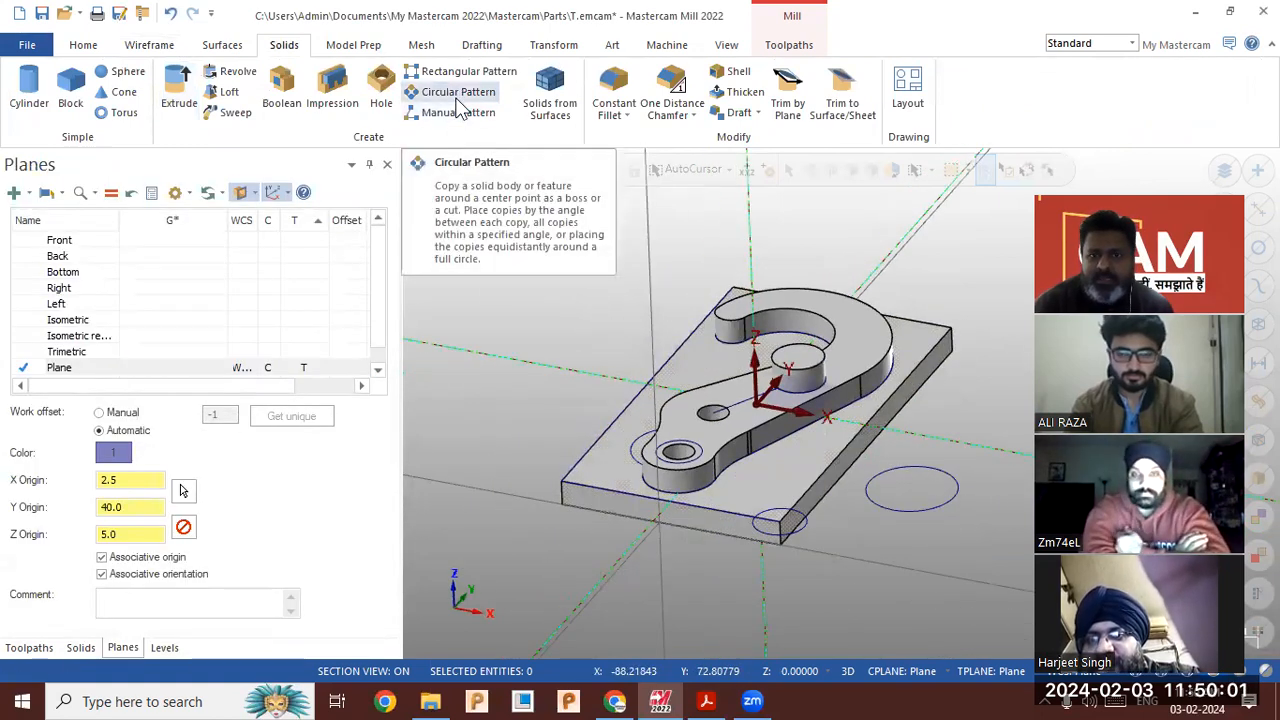
left_click(551, 46)
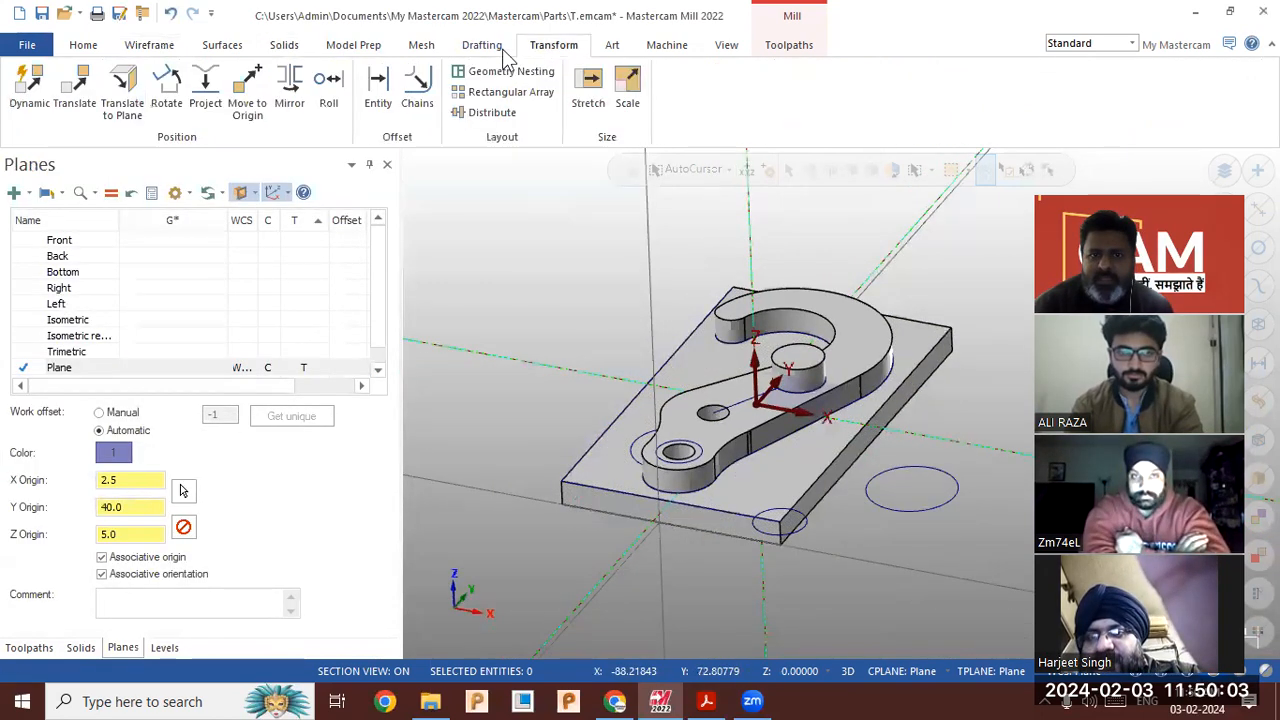
left_click(166, 86)
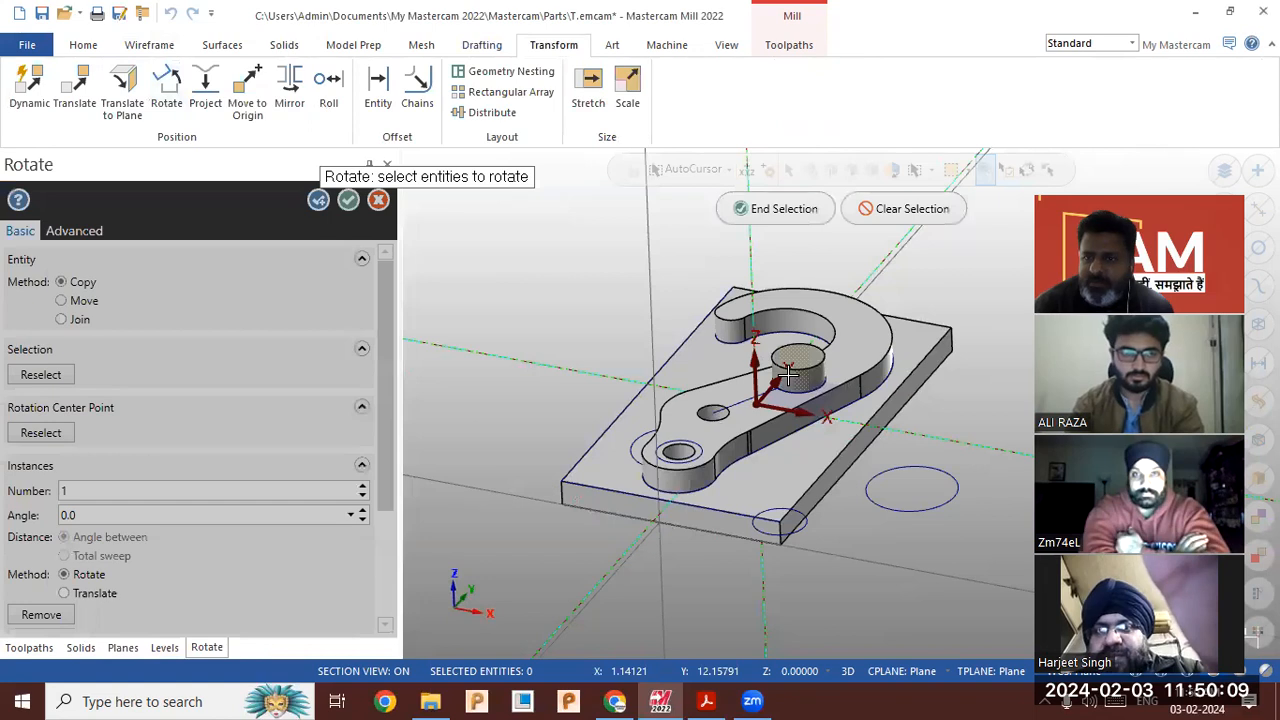
left_click(789, 374)
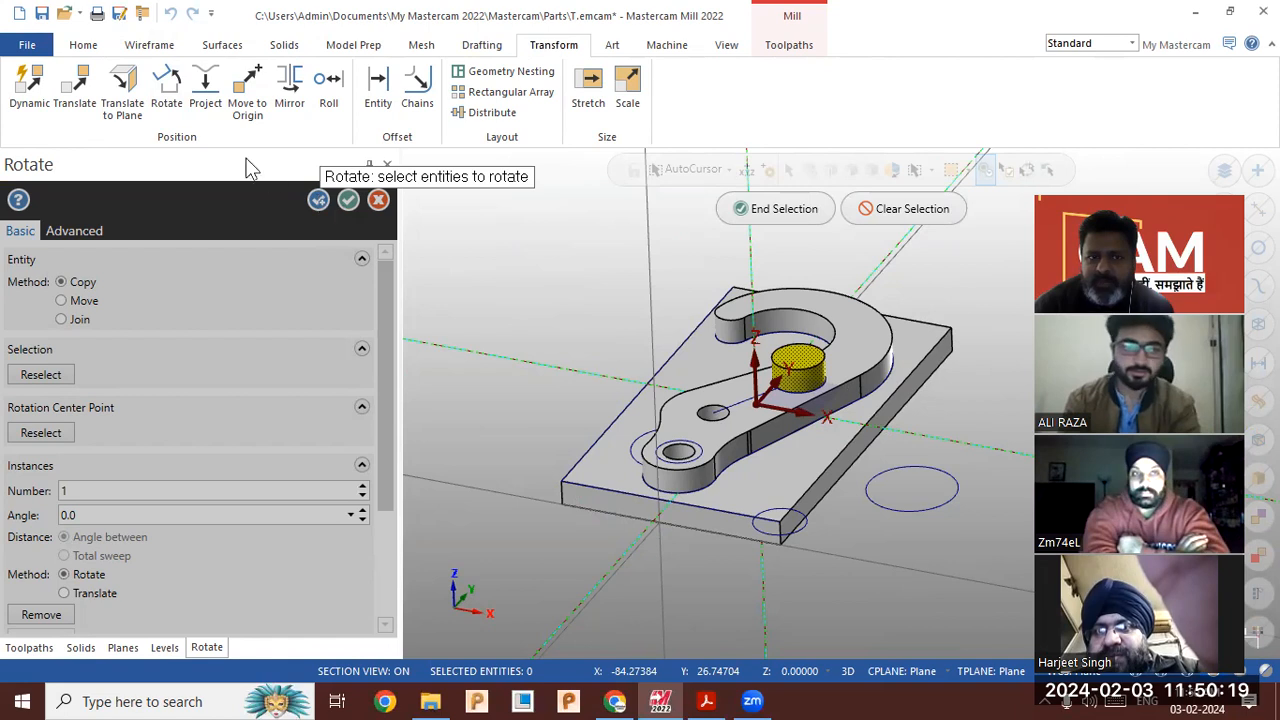
left_click(379, 201)
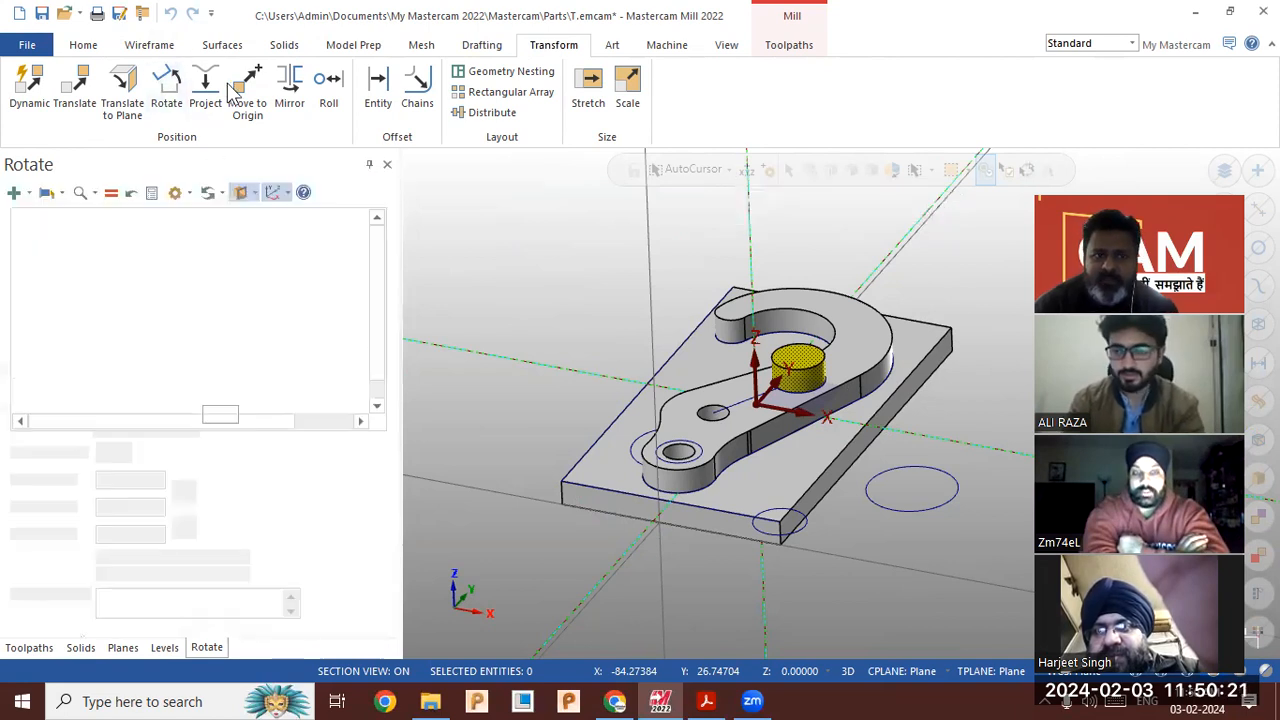
left_click(168, 92)
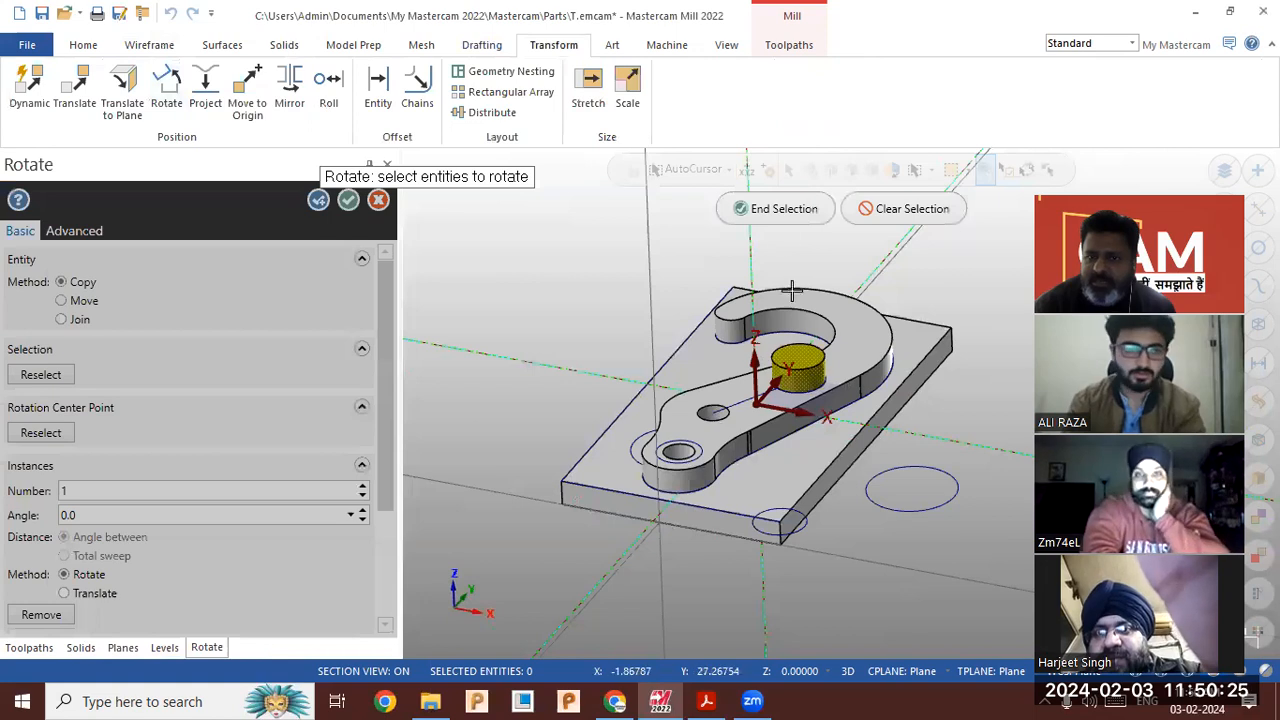
left_click(776, 209)
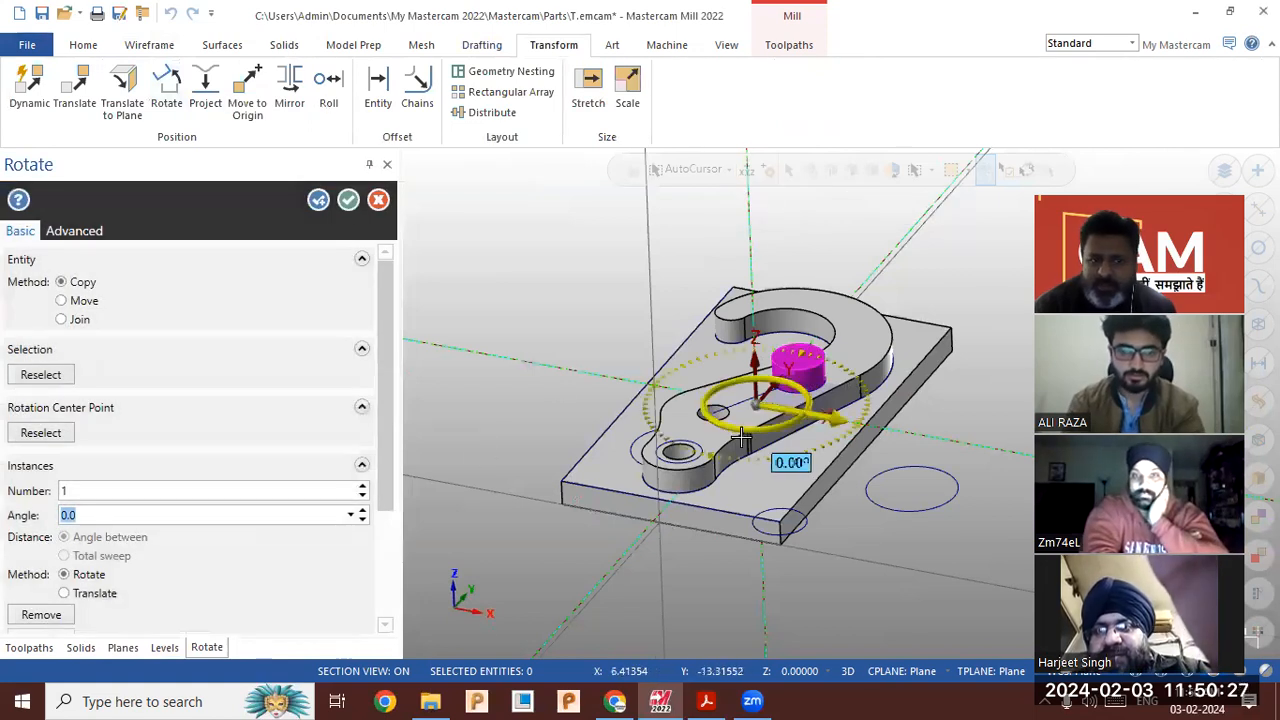
left_click(41, 433)
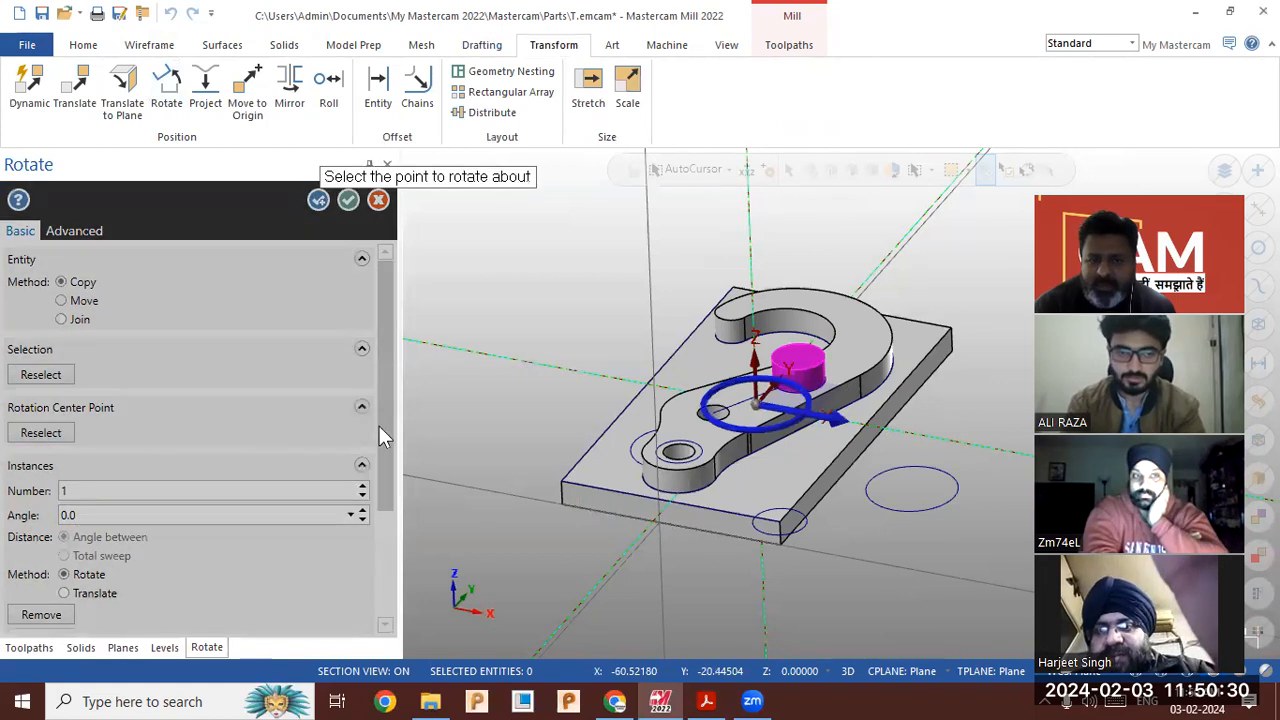
left_click(713, 413)
middle_click_drag(429, 449, 430, 477)
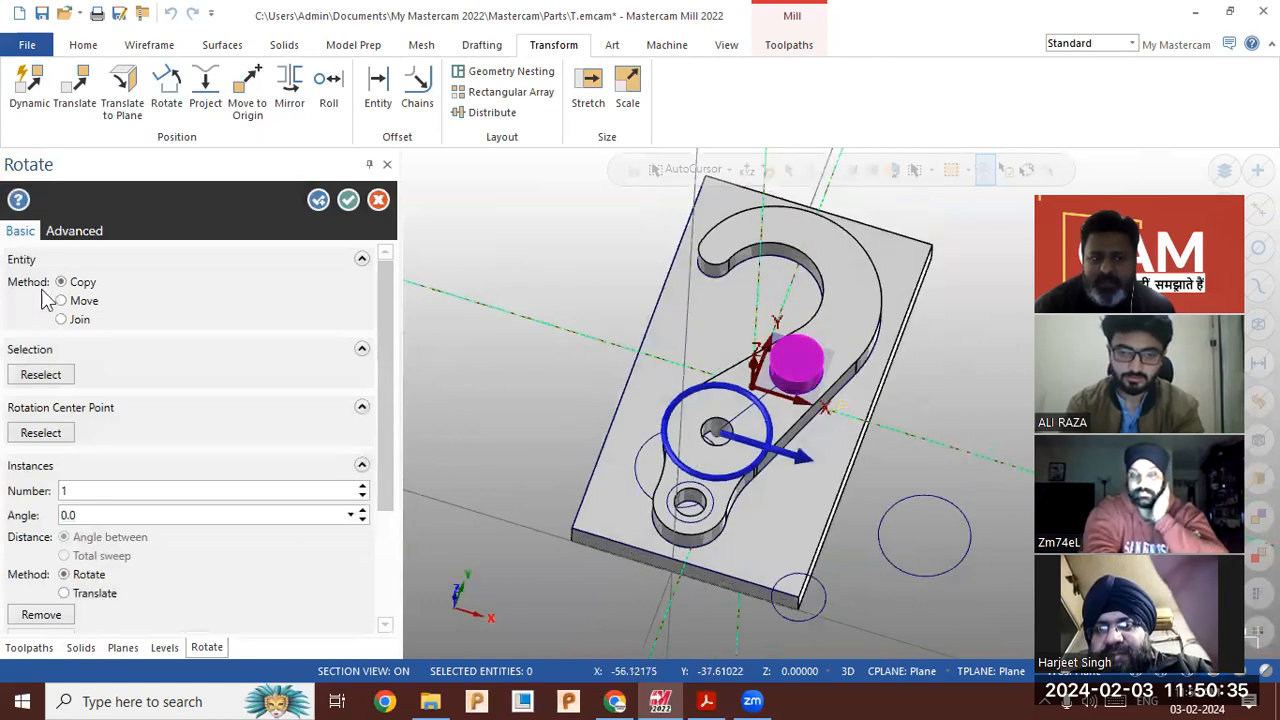
Create eight rotated copies of the cylinder across a total sweep of 360 degrees
left_click(362, 488)
left_click(362, 488)
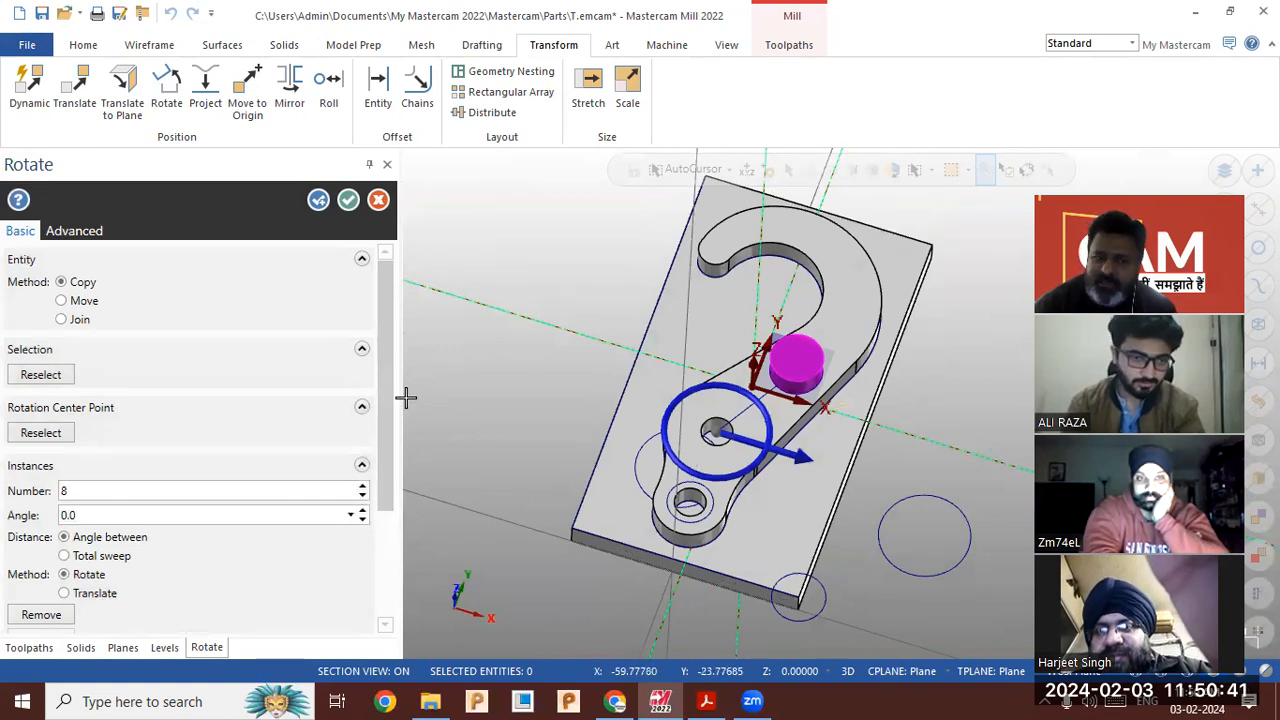
left_click(104, 559)
left_click(112, 515)
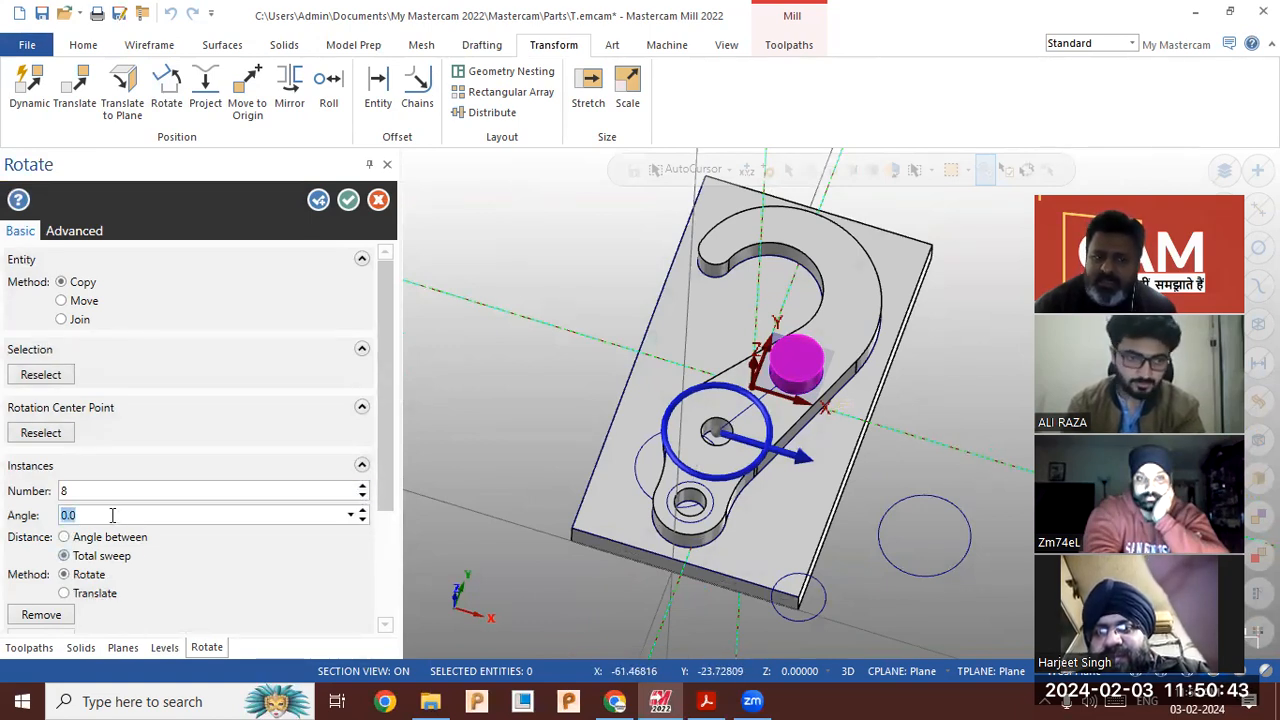
type("360")
key("Return")
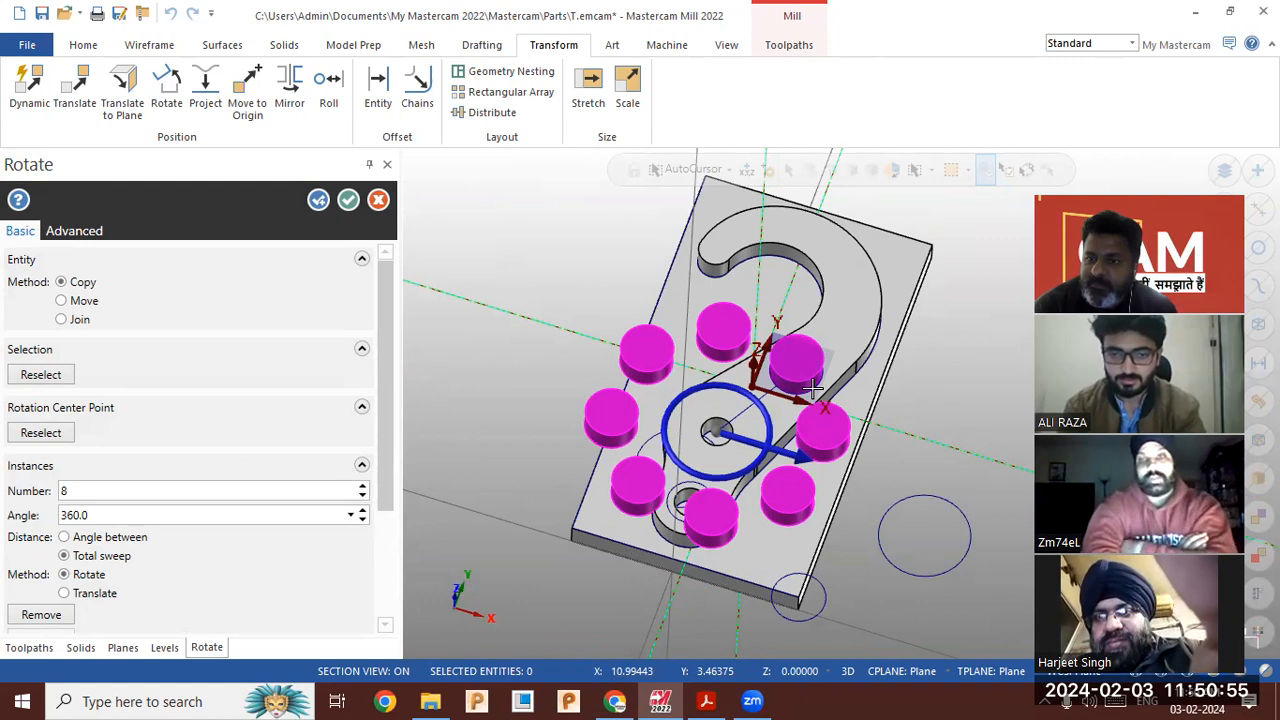
left_click(348, 199)
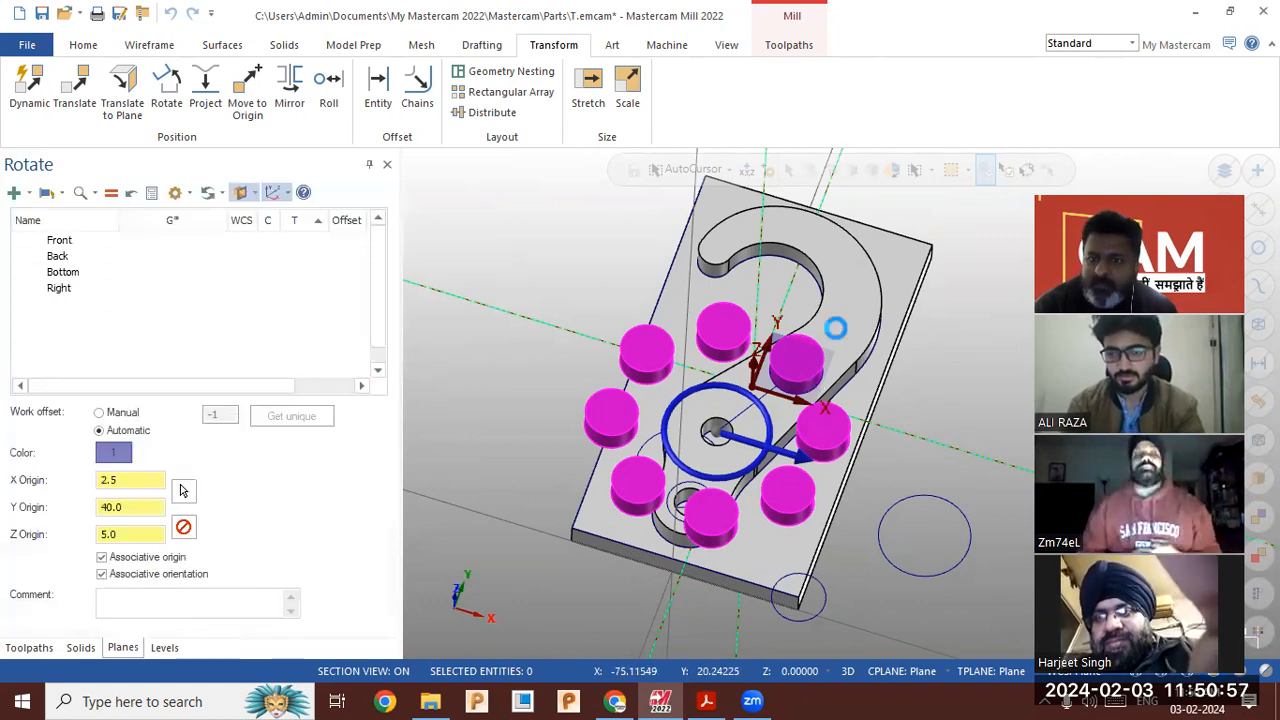
Remove the rotated cylinder copies around the upper hole, leaving only the original extruded cylinder
scroll(905, 358, "up", 4)
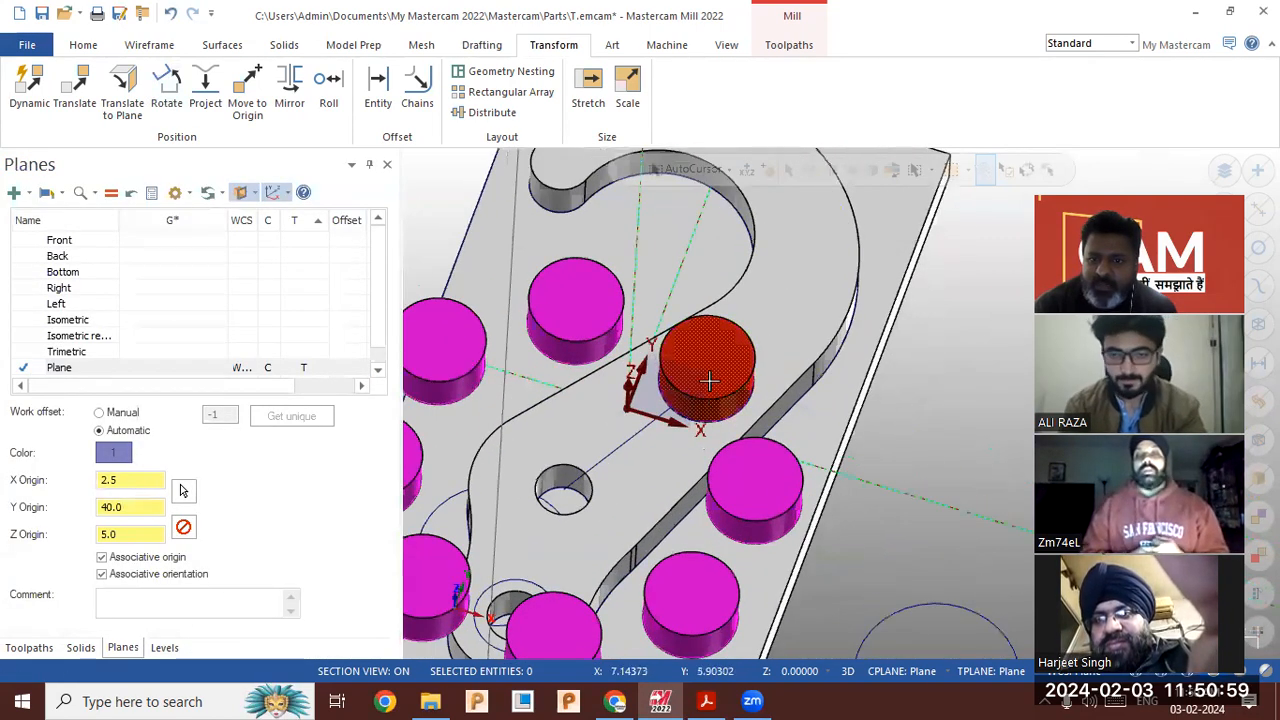
left_click(710, 390)
key("Escape")
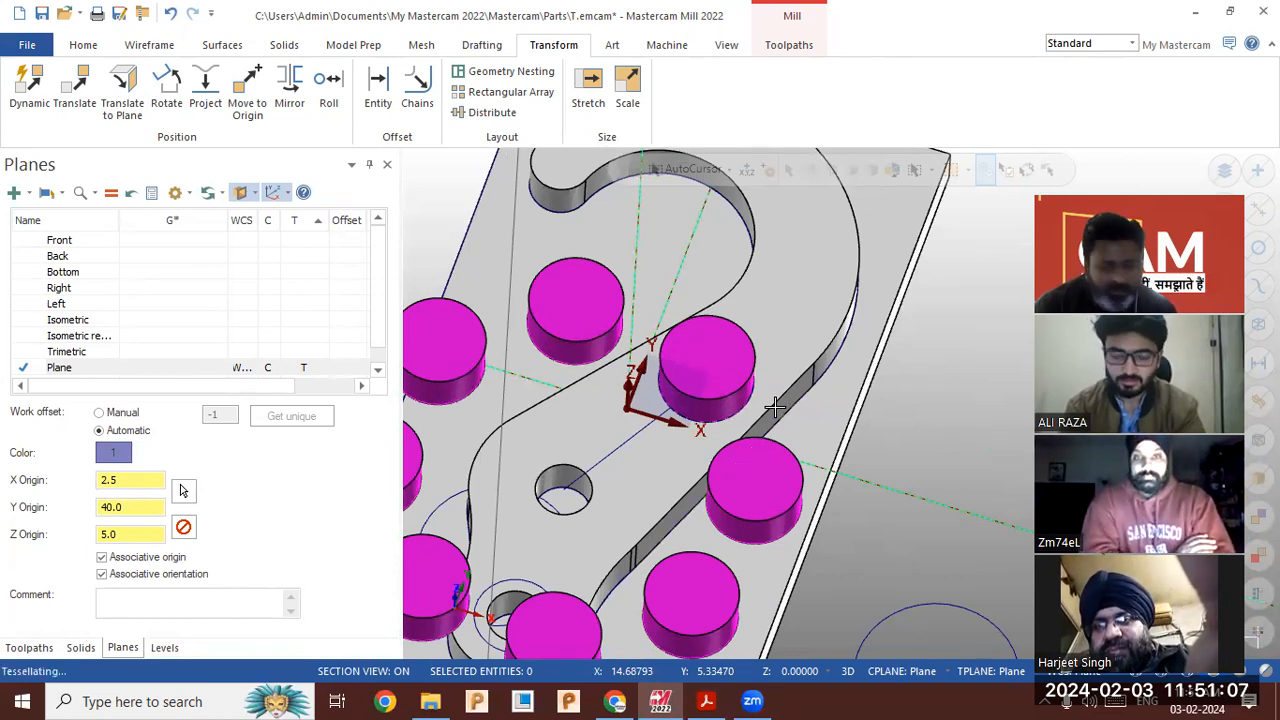
key("Delete")
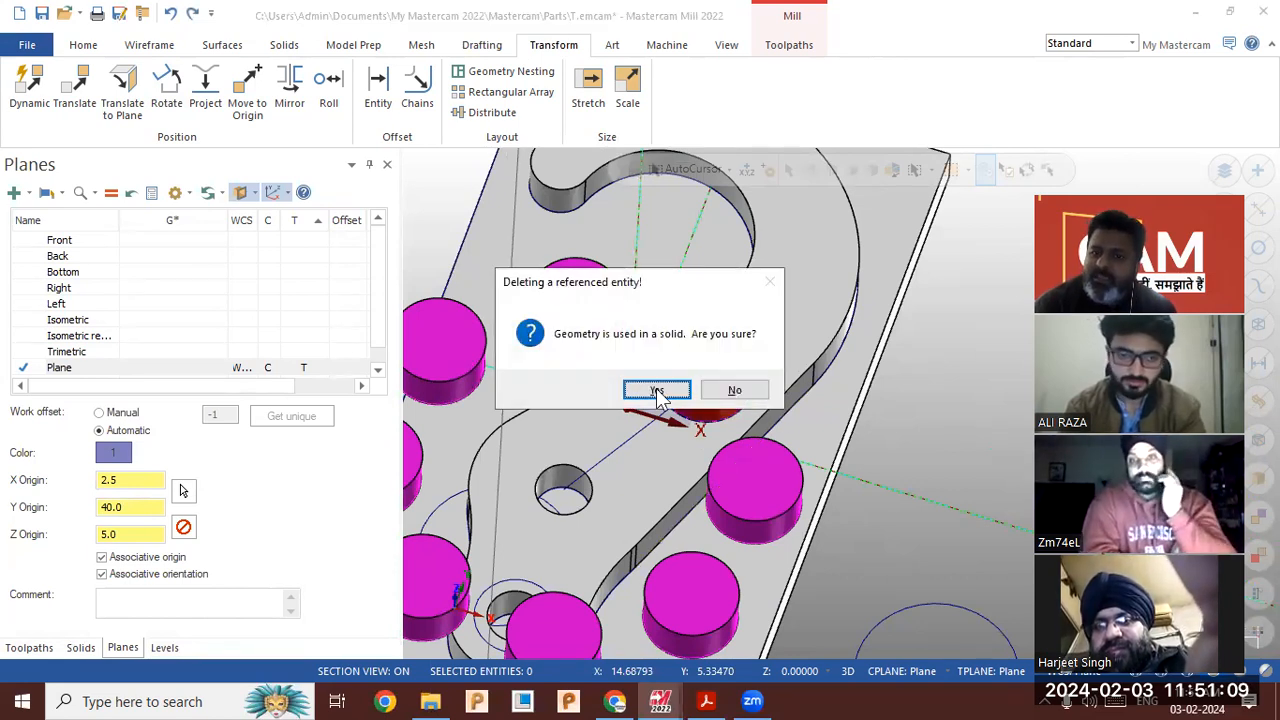
left_click(657, 389)
Rotate-copy the extruded cylinder about the centre of the lever's upper hole with the number of instances set to 7
middle_click_drag(656, 388, 820, 376)
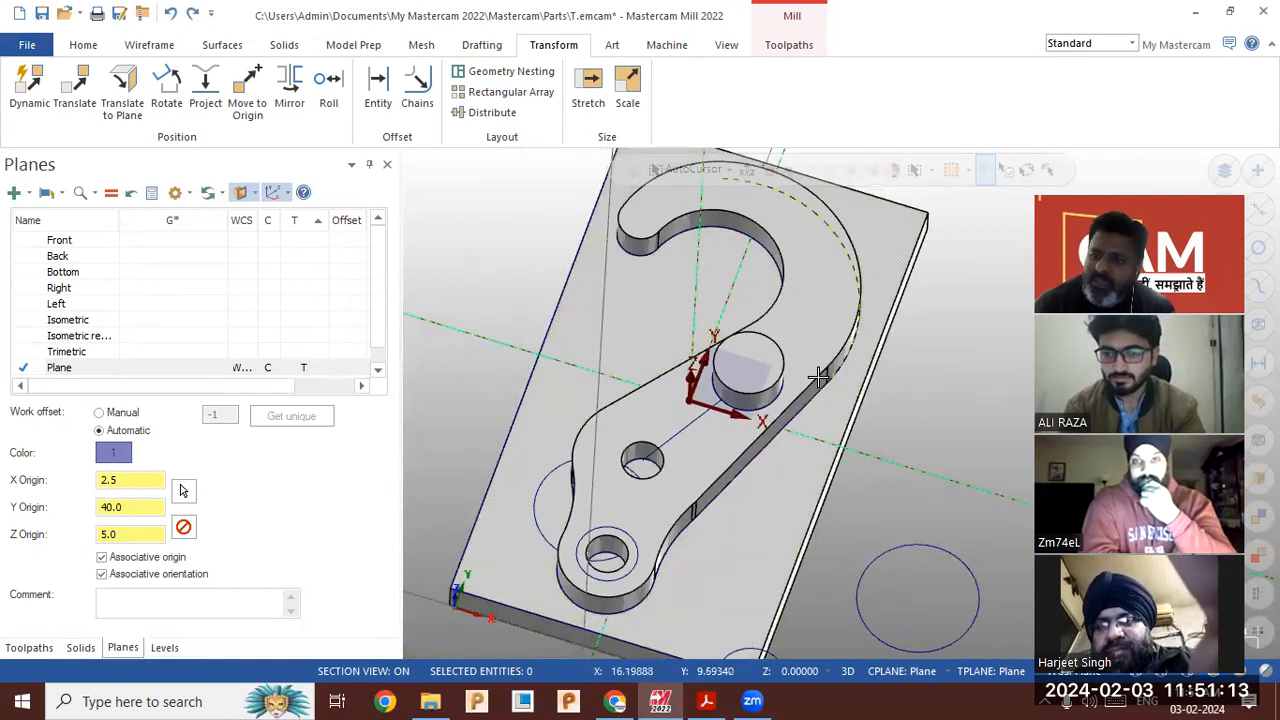
left_click(166, 88)
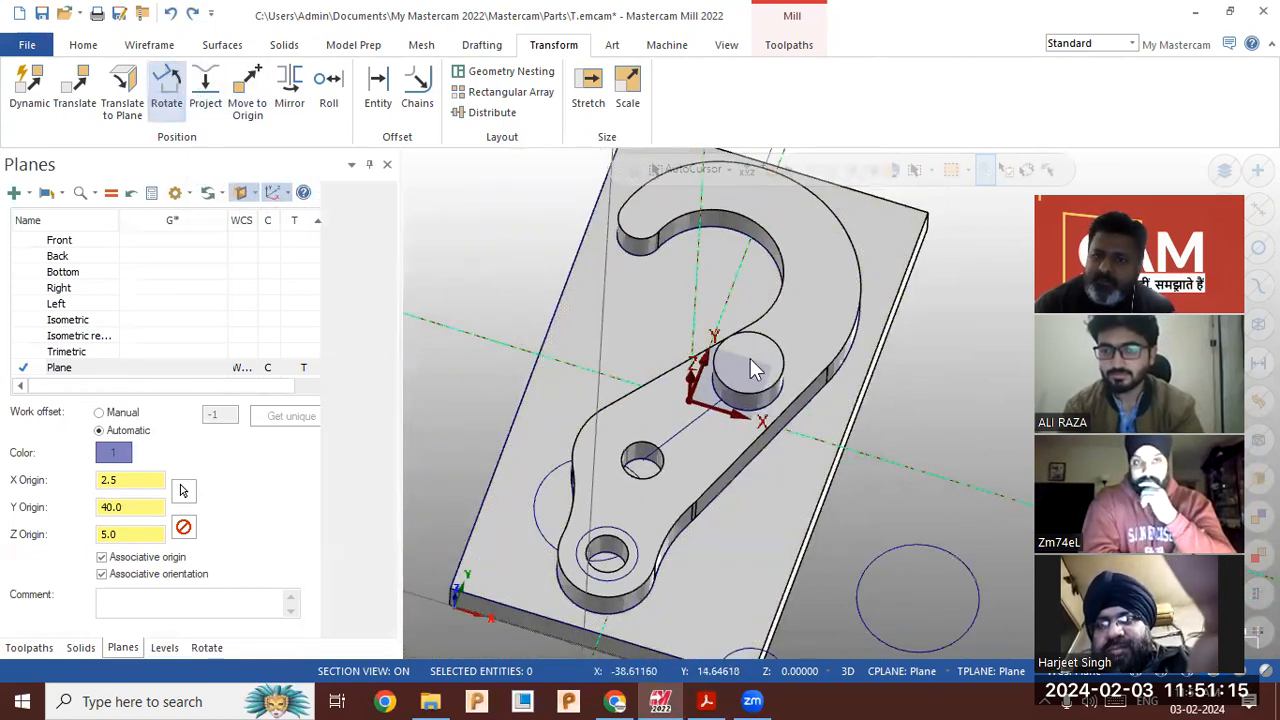
left_click(755, 370)
left_click(771, 210)
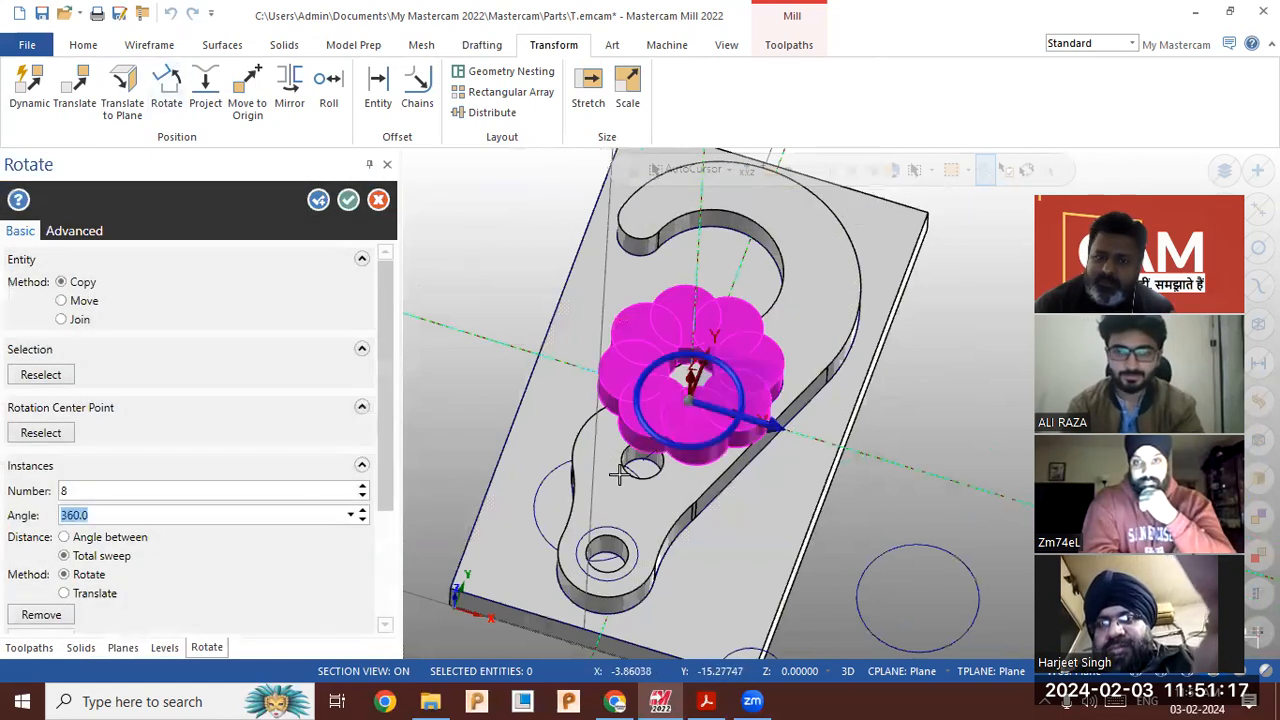
left_click(41, 432)
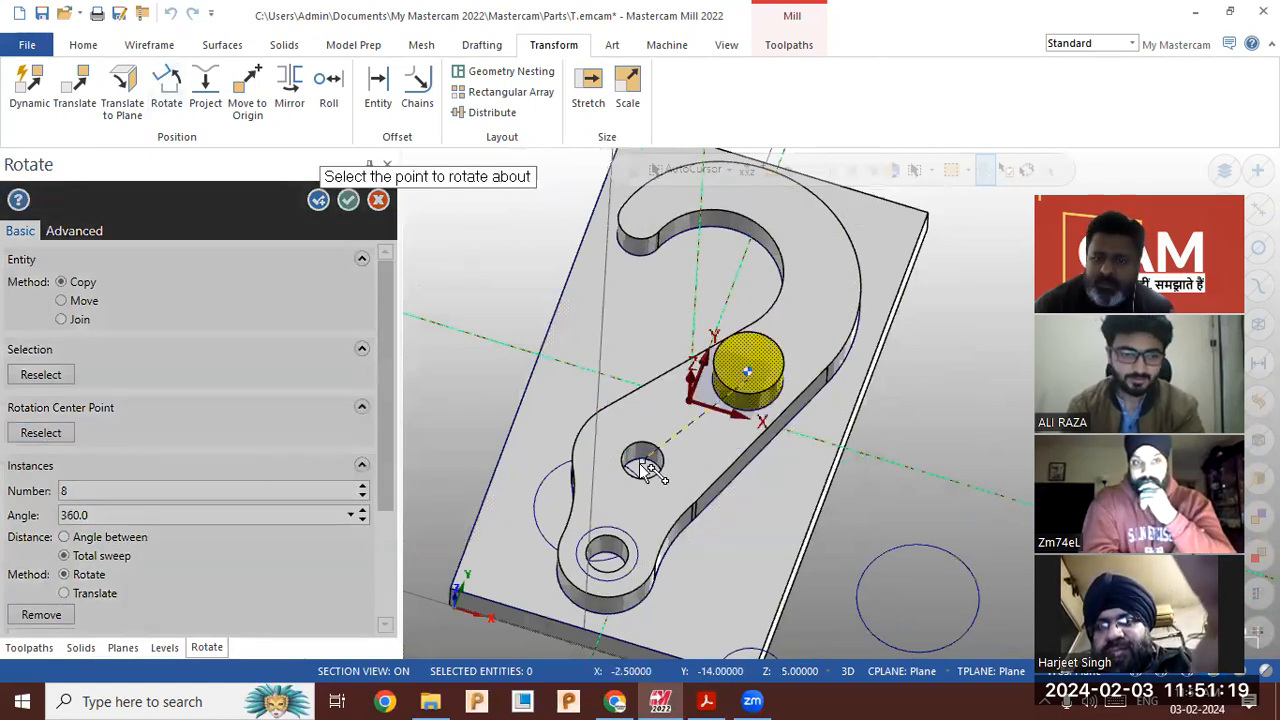
left_click(645, 466)
double_click(124, 493)
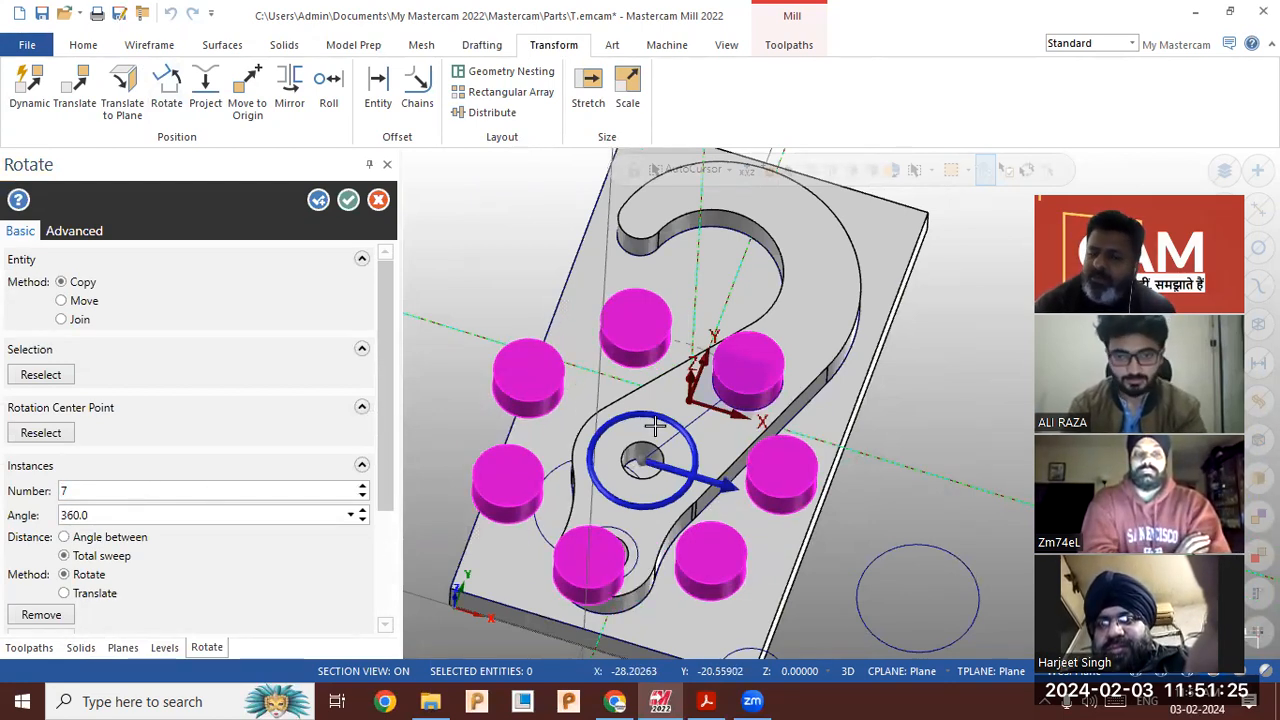
Set the rotation angle to 51.42857 degrees and apply it as the angle between the seven copies
left_click(176, 510)
left_click(151, 516)
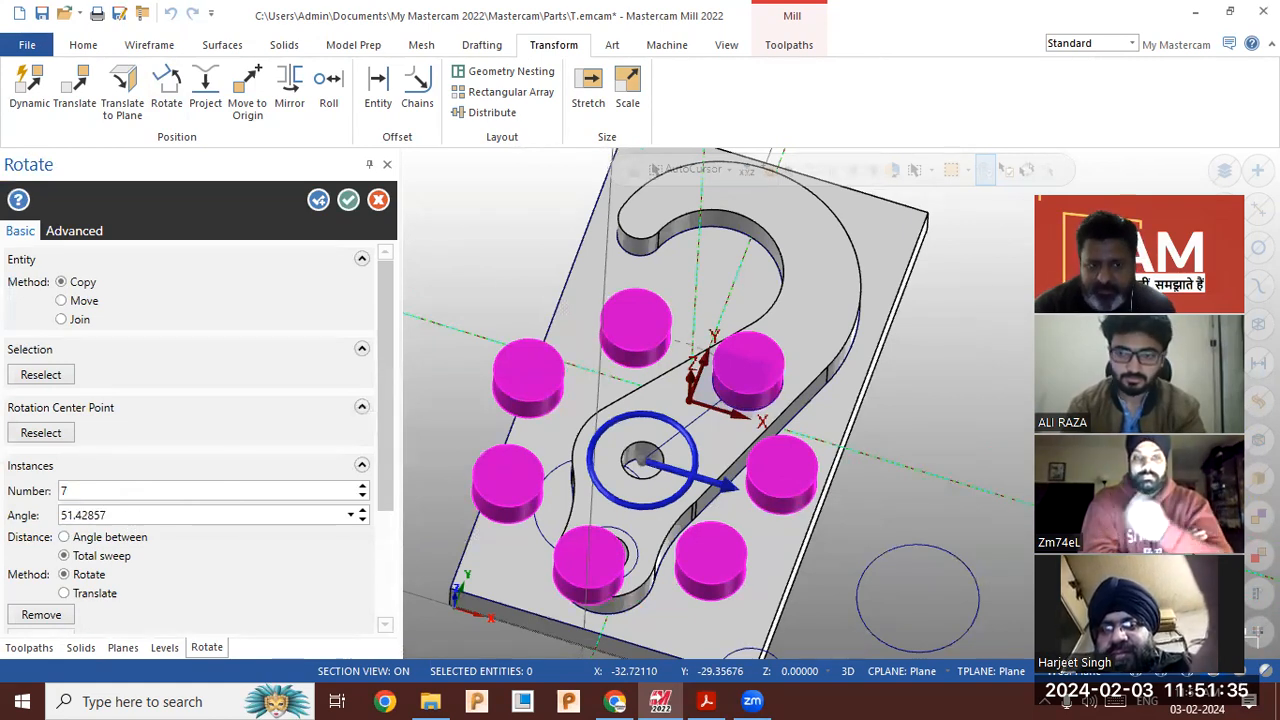
left_click(139, 519)
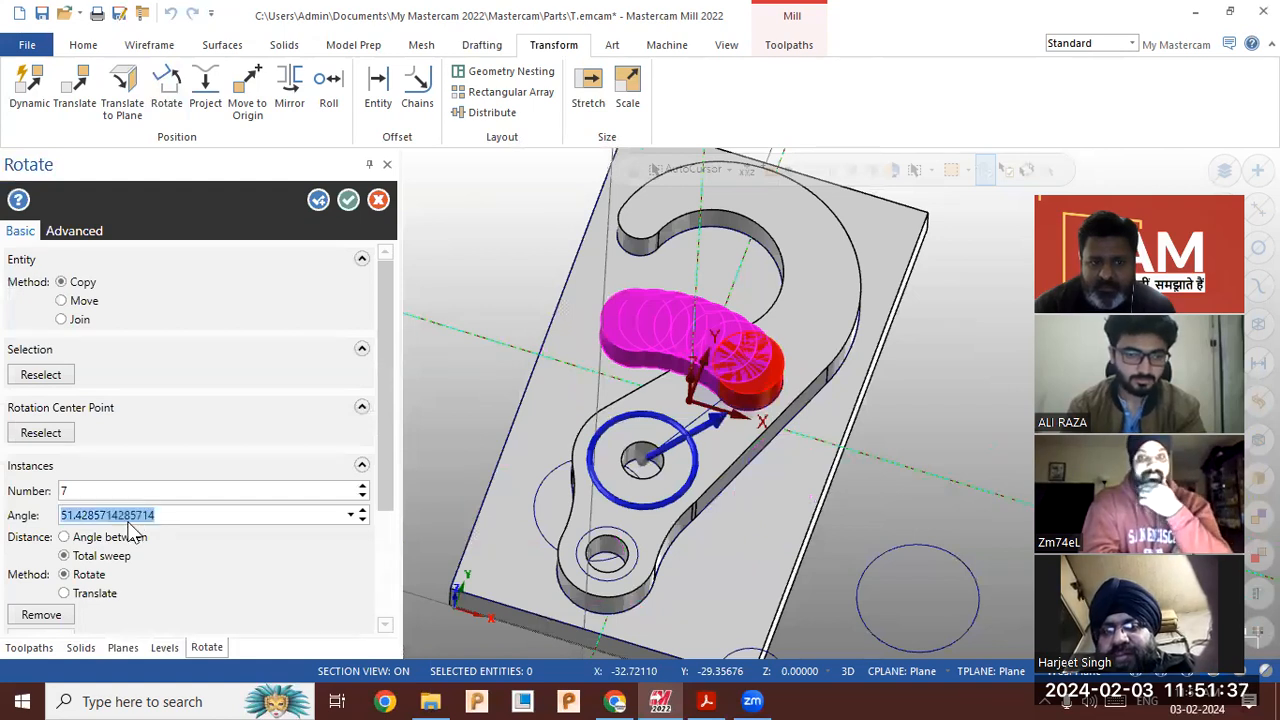
right_click(139, 527)
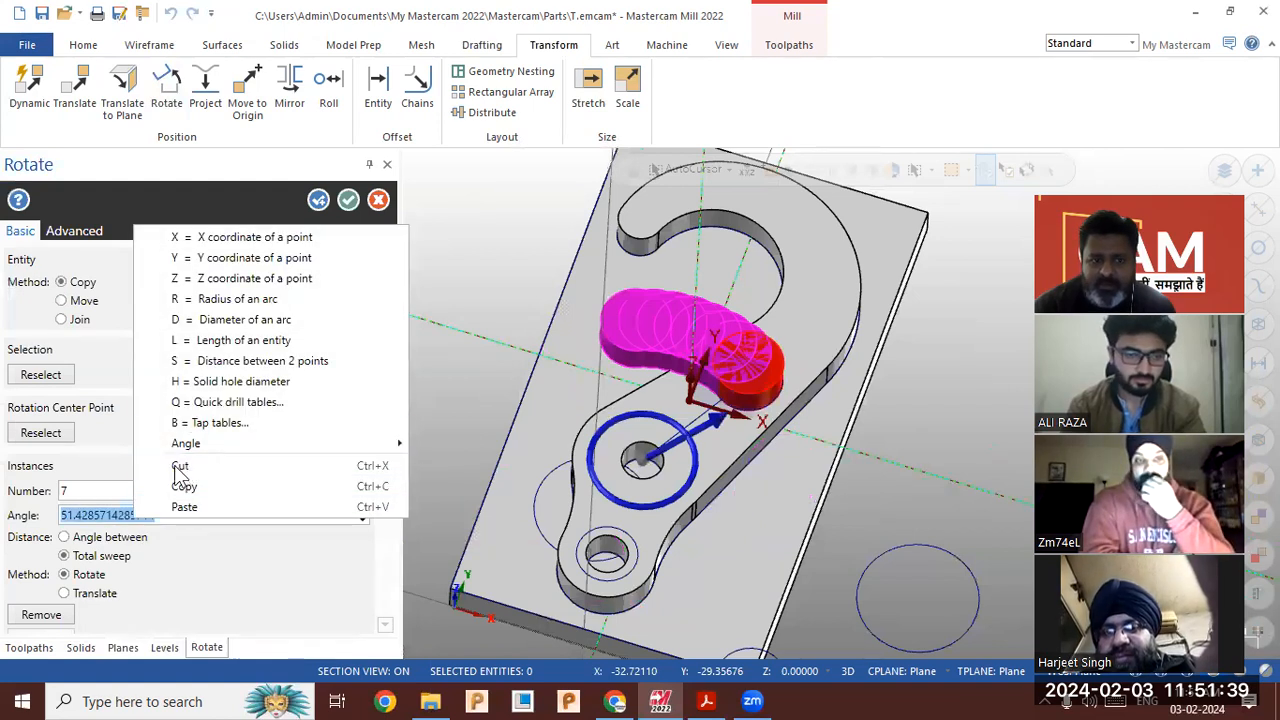
left_click(181, 467)
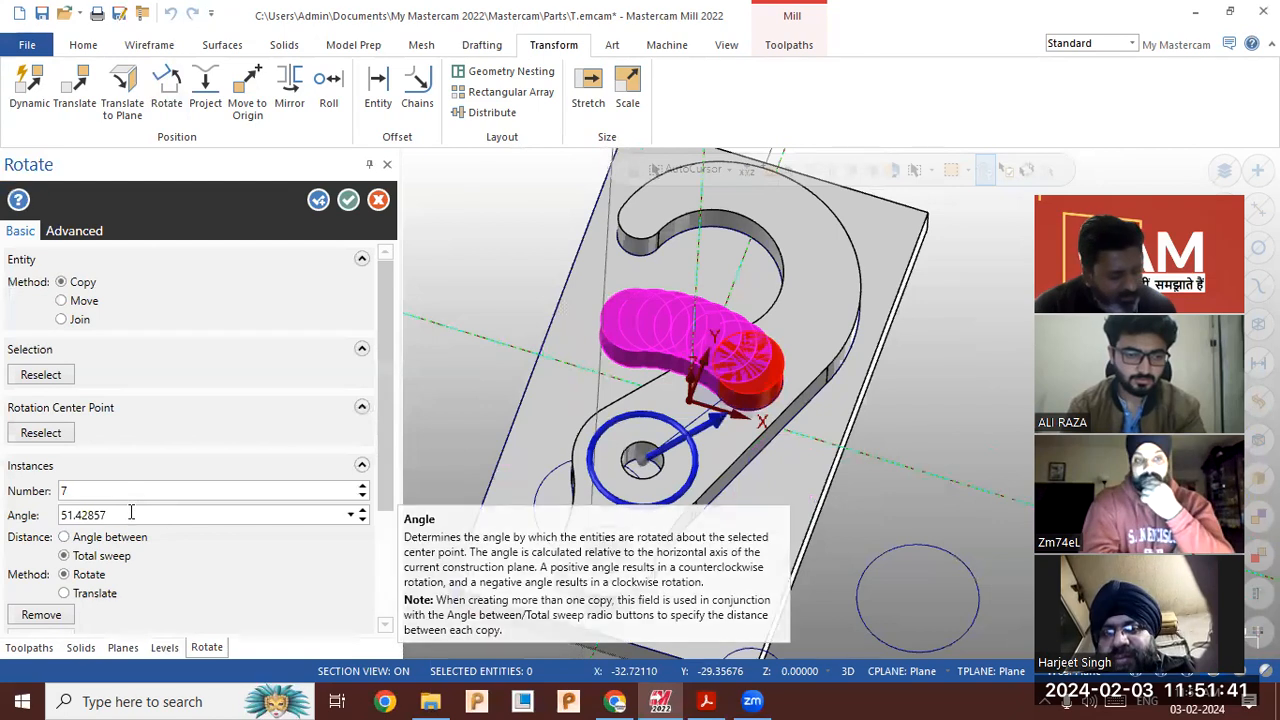
left_click(130, 541)
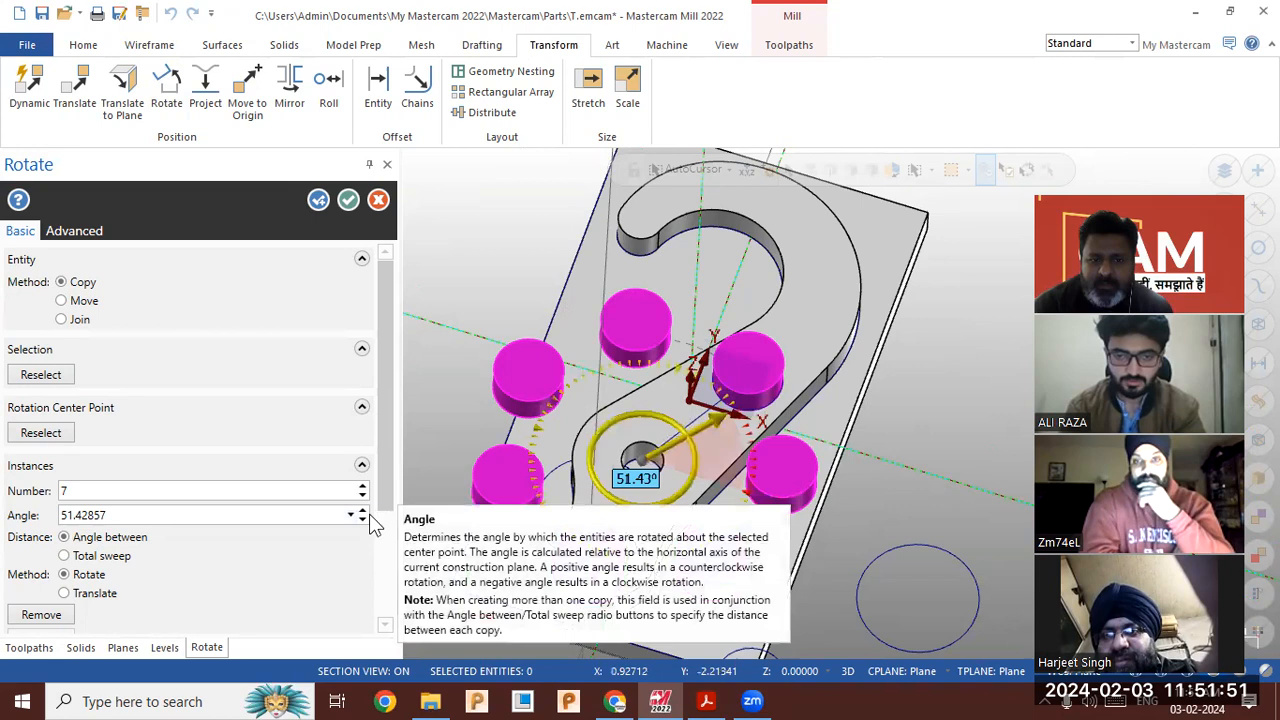
Change the angle between the cylinder copies to 60 degrees
double_click(133, 516)
type("60.0")
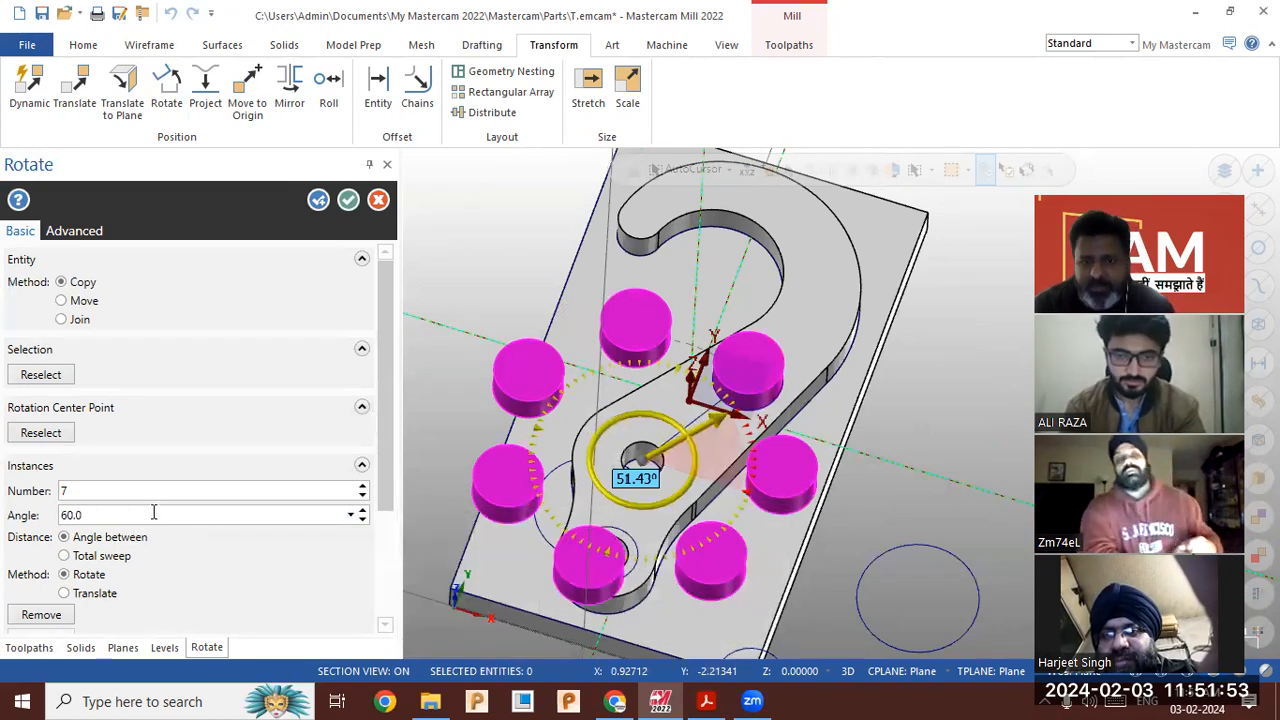
key("Return")
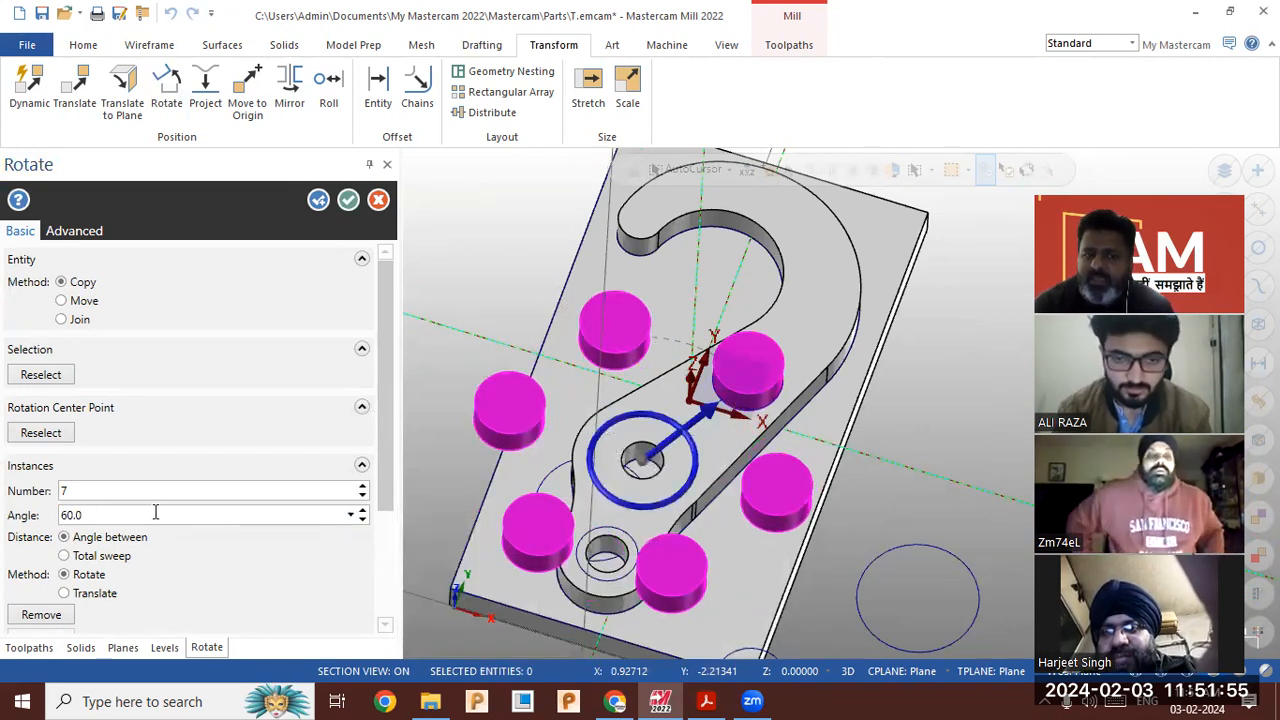
Switch the copies' distance to total sweep and enter the rotation angle as 360/8
left_click(127, 555)
double_click(129, 515)
type("360-")
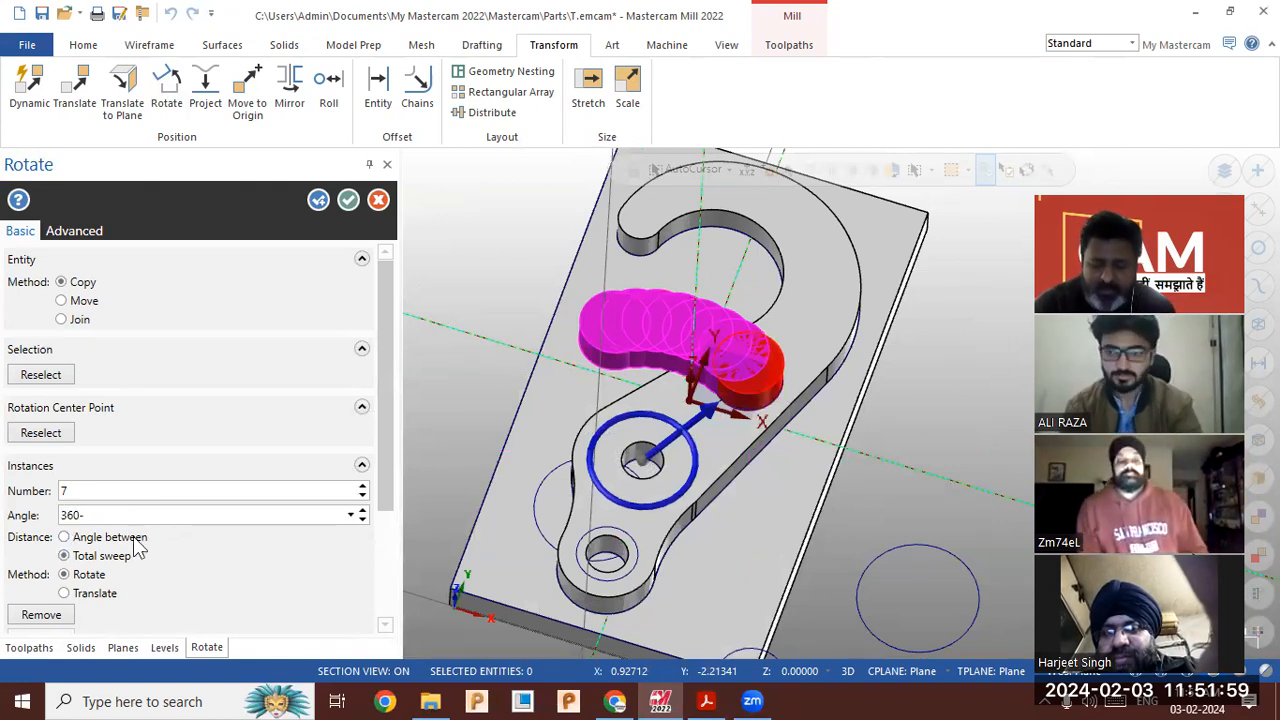
mouse_move(145, 556)
type("-")
key("BackSpace")
type("/")
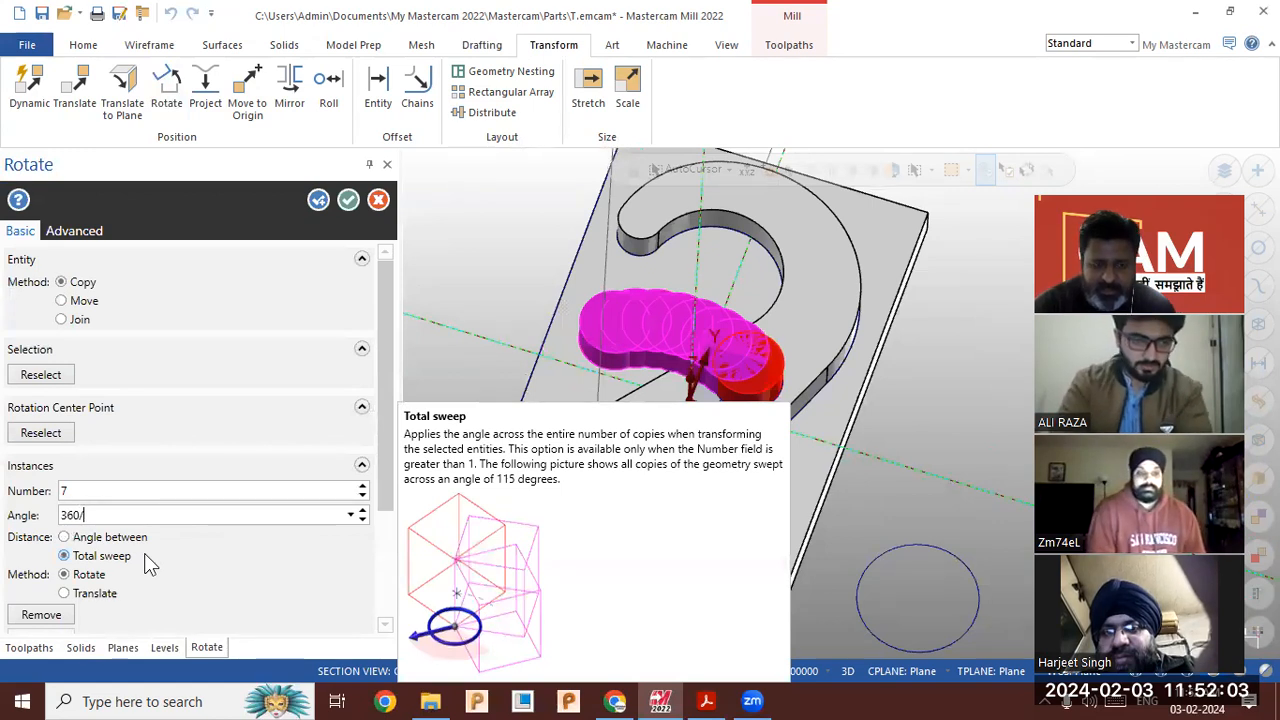
type("8")
key("Return")
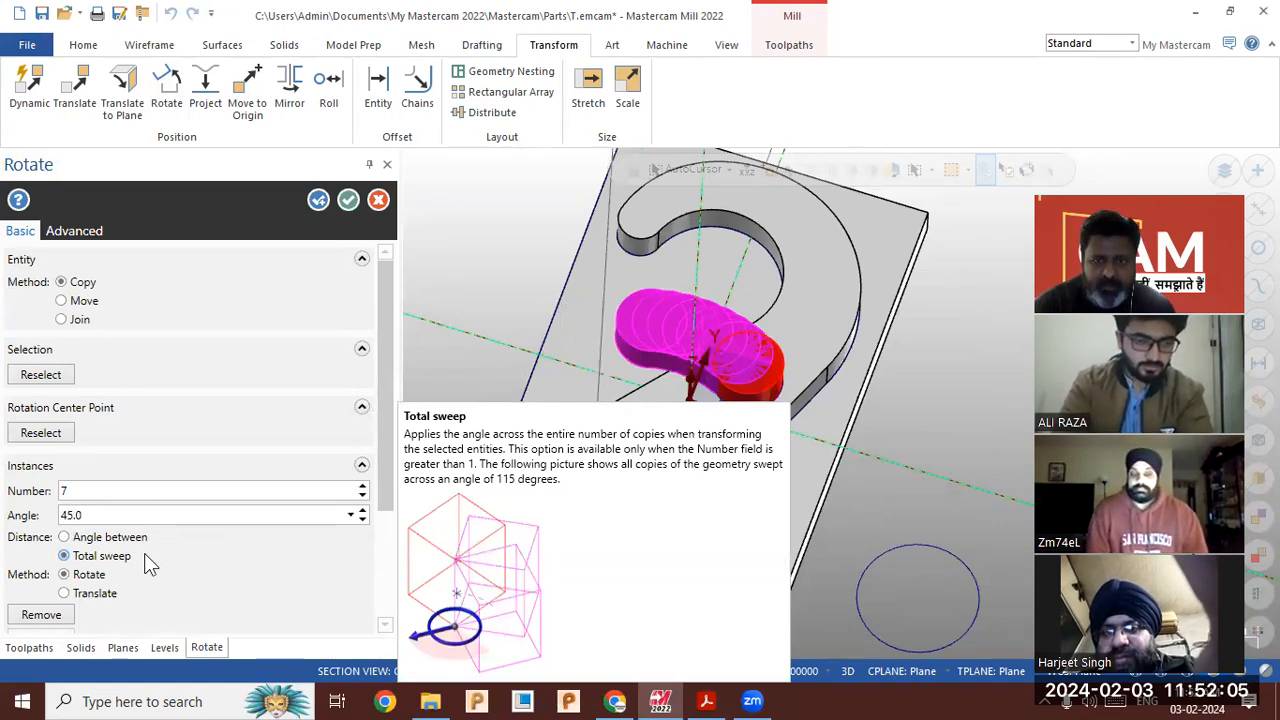
Set the total sweep angle of the seven cylinder copies to 360-45 degrees, and cancel the rotation without creating the copies
double_click(116, 516)
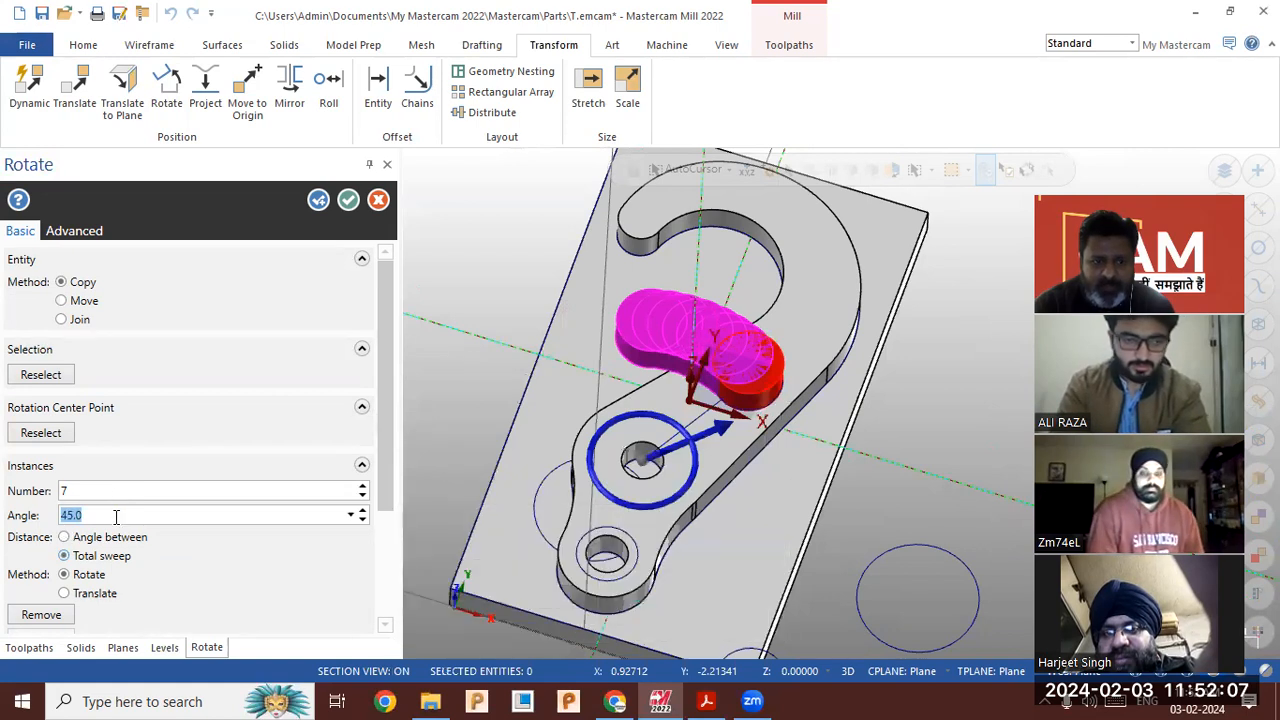
type("360-")
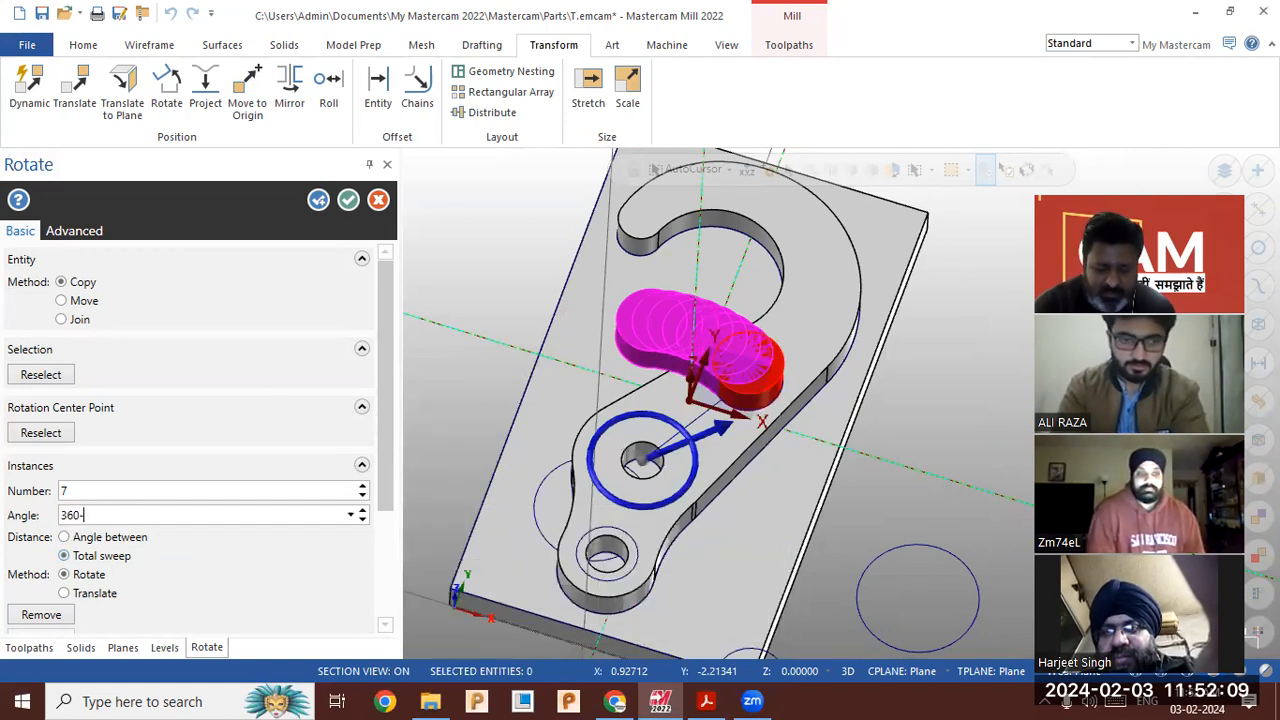
type("45")
key("Return")
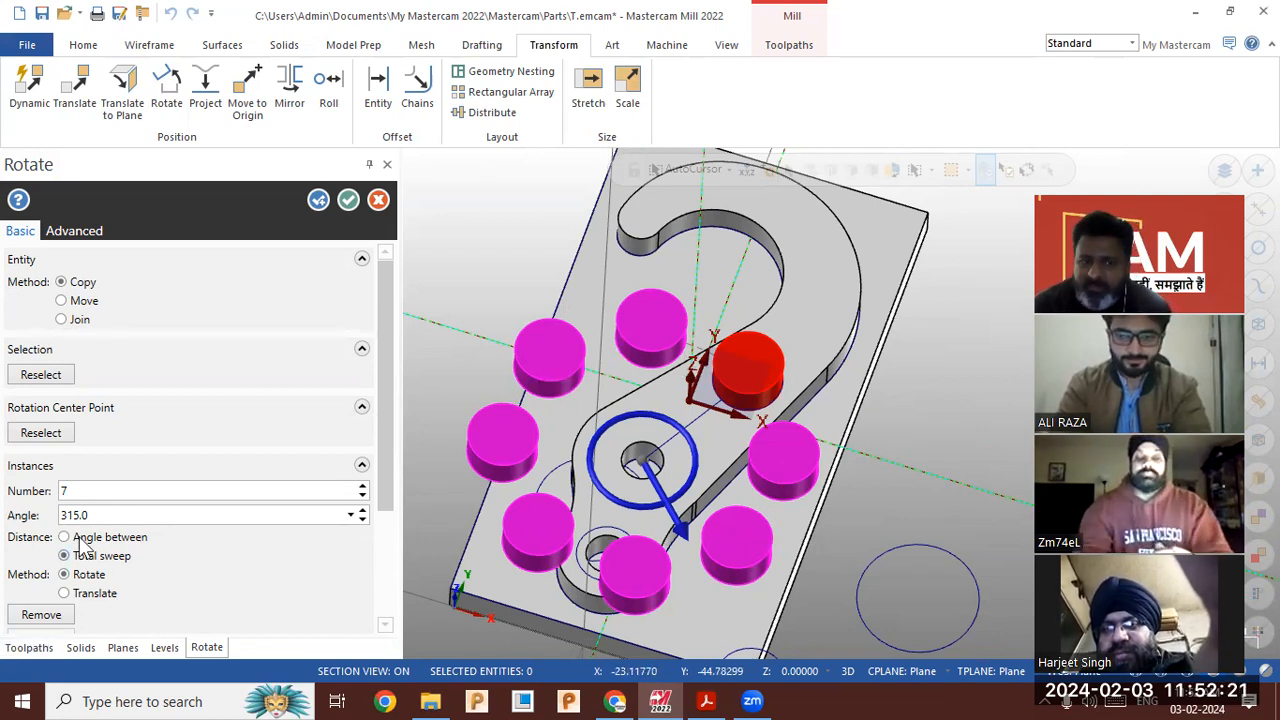
double_click(88, 491)
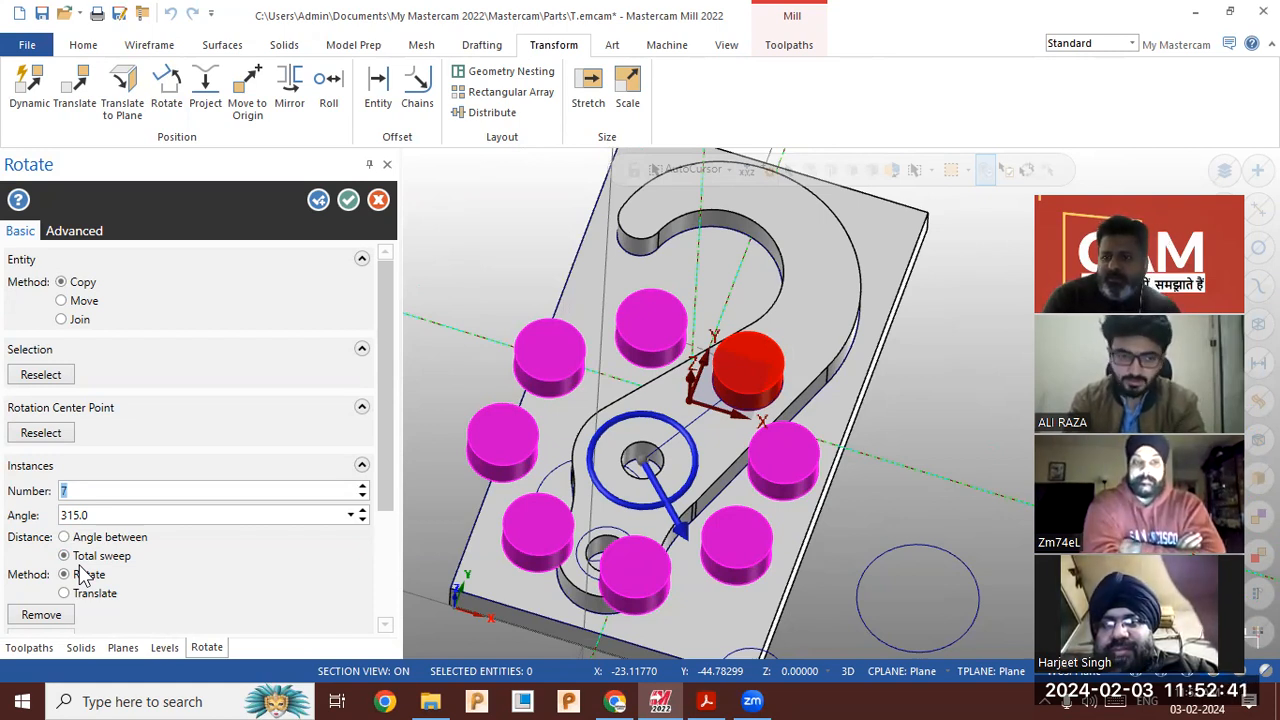
left_click(378, 200)
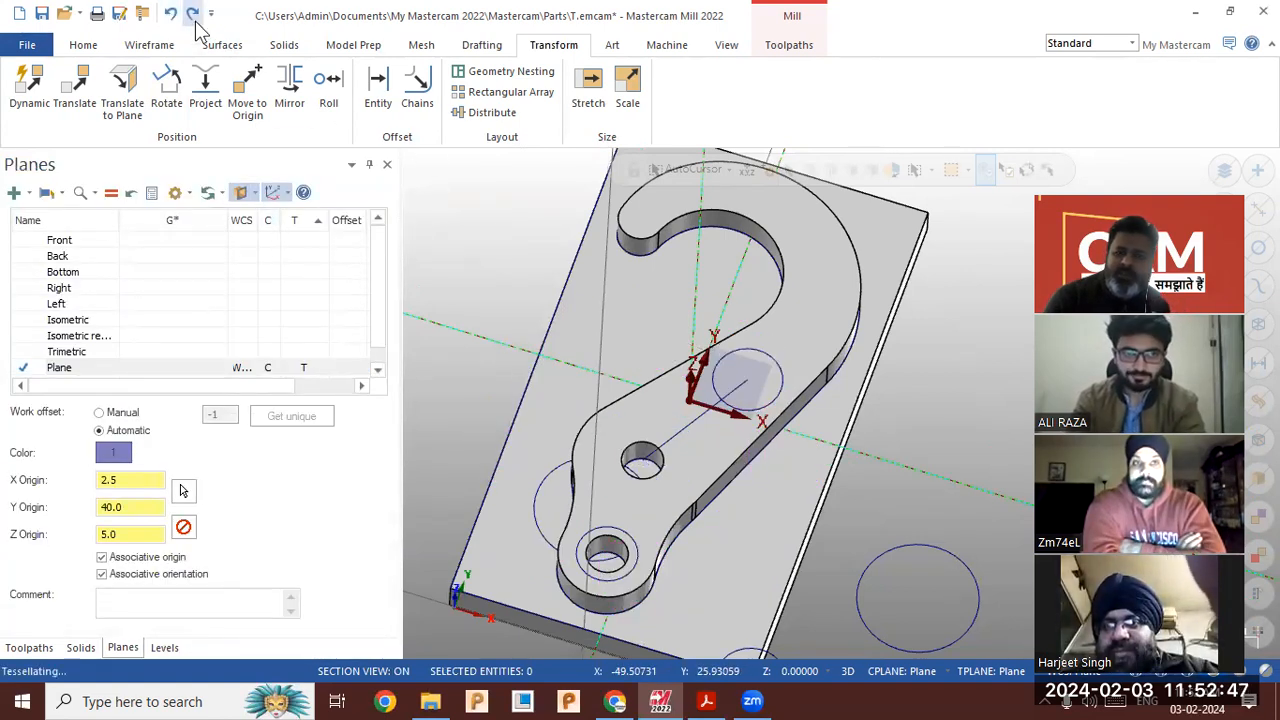
Select all wireframe geometry and blank it, leaving the solid bodies displayed
middle_click_drag(558, 340, 538, 297)
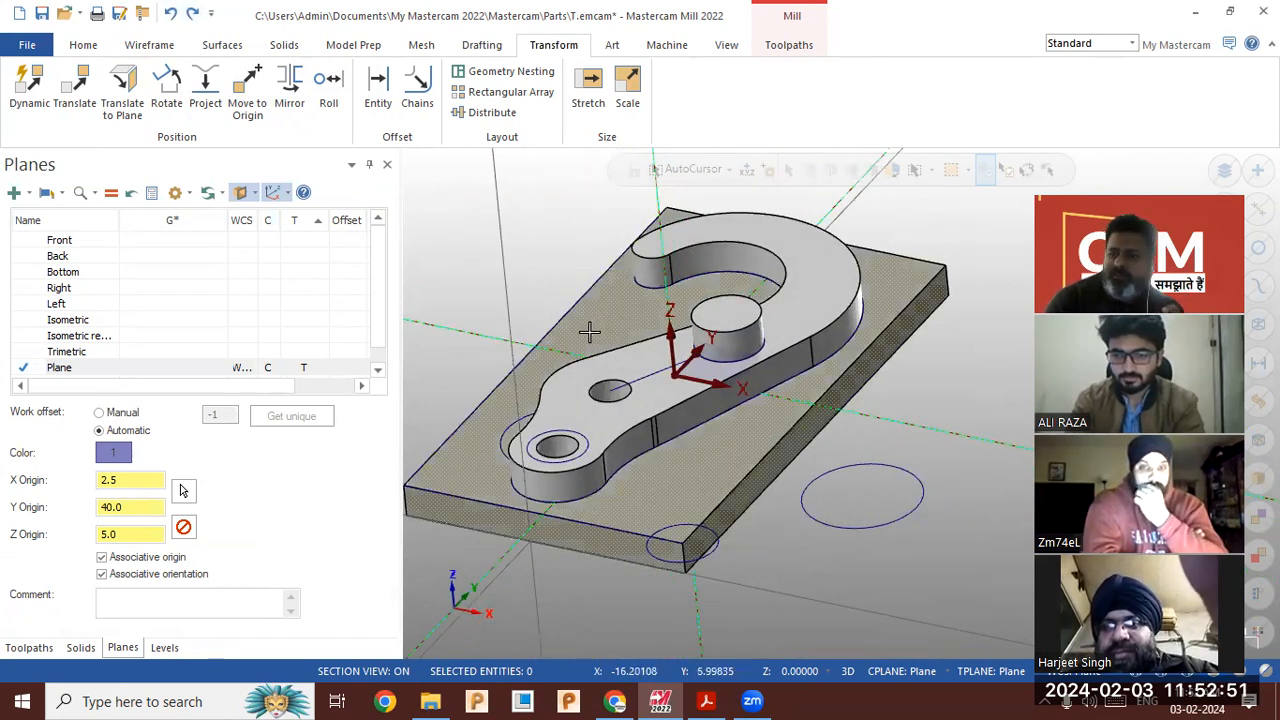
middle_click_drag(566, 346, 586, 400)
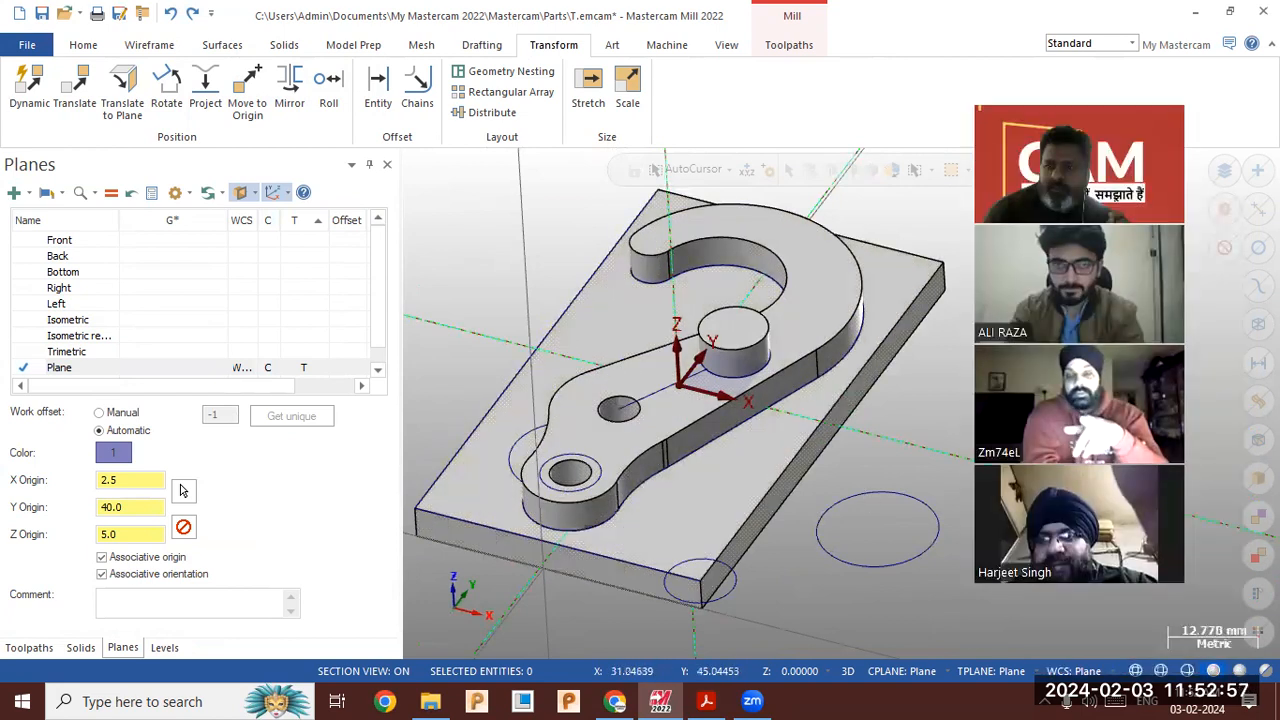
left_click(1257, 324)
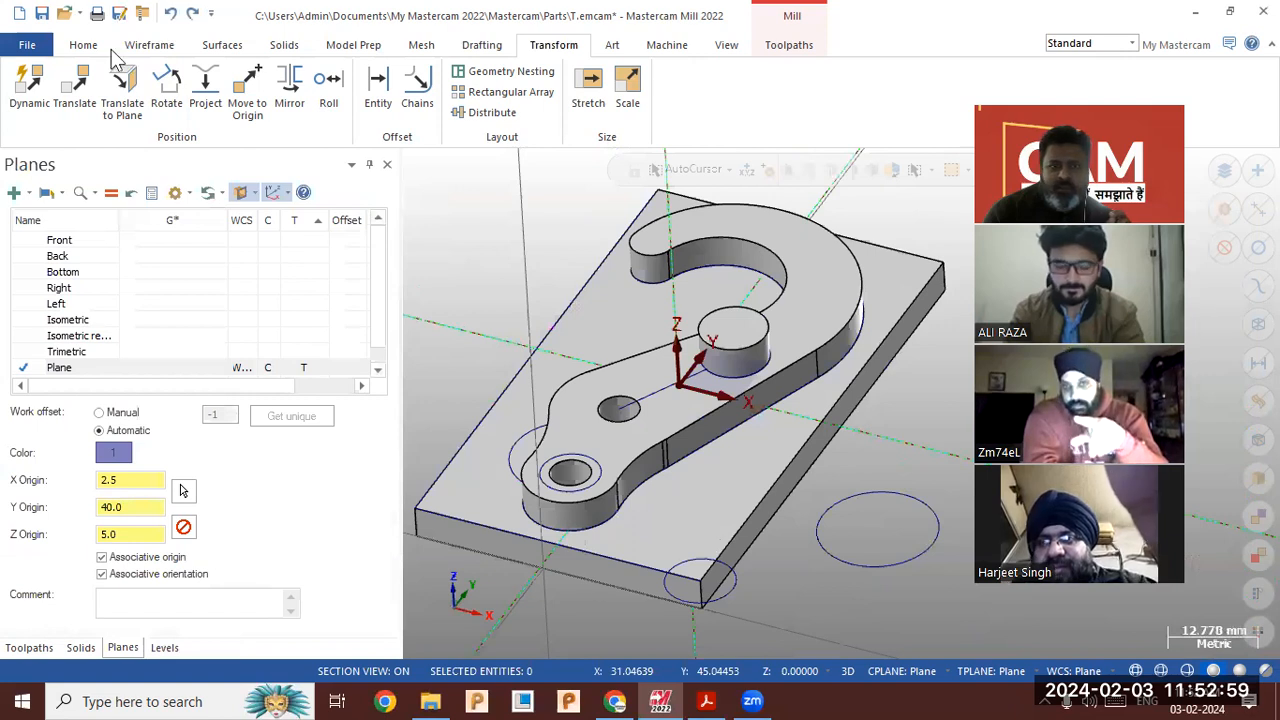
left_click(90, 46)
left_click(731, 113)
scroll(514, 346, "down", 3)
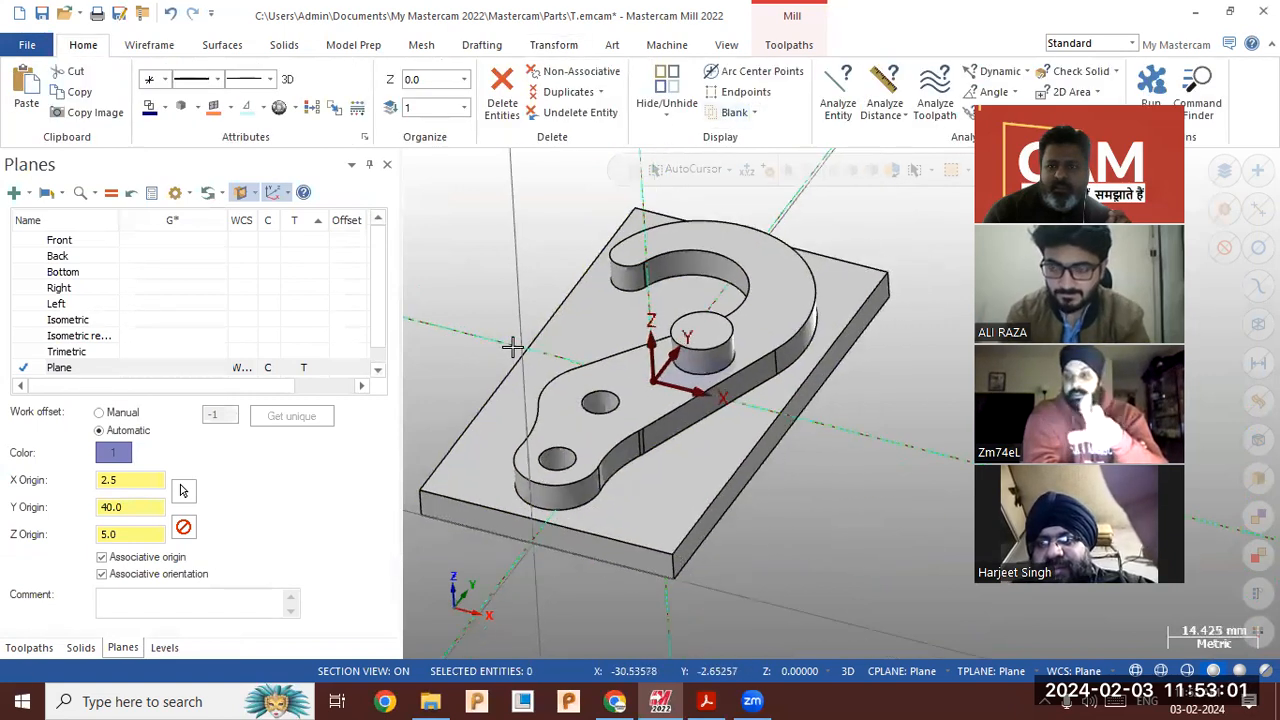
scroll(430, 322, "up", 3)
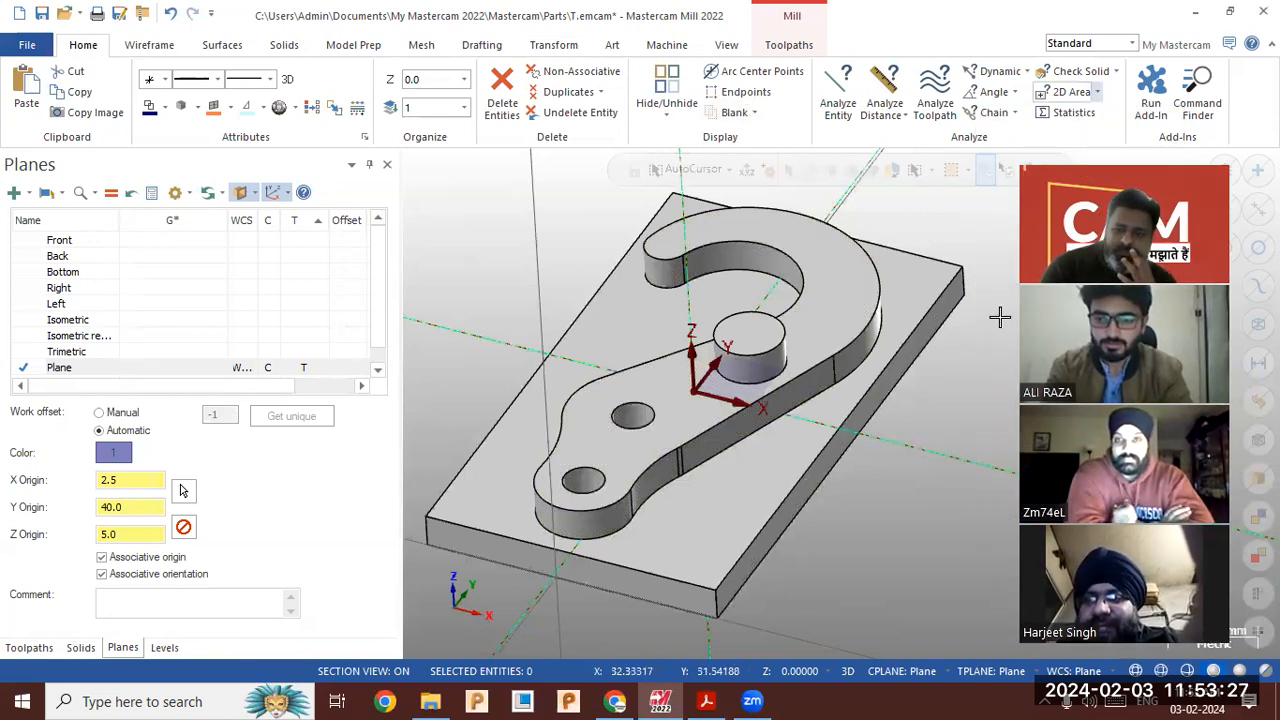
mouse_move(886, 434)
middle_mouse_down()
mouse_move(857, 454)
mouse_move(907, 444)
mouse_move(887, 437)
middle_mouse_up()
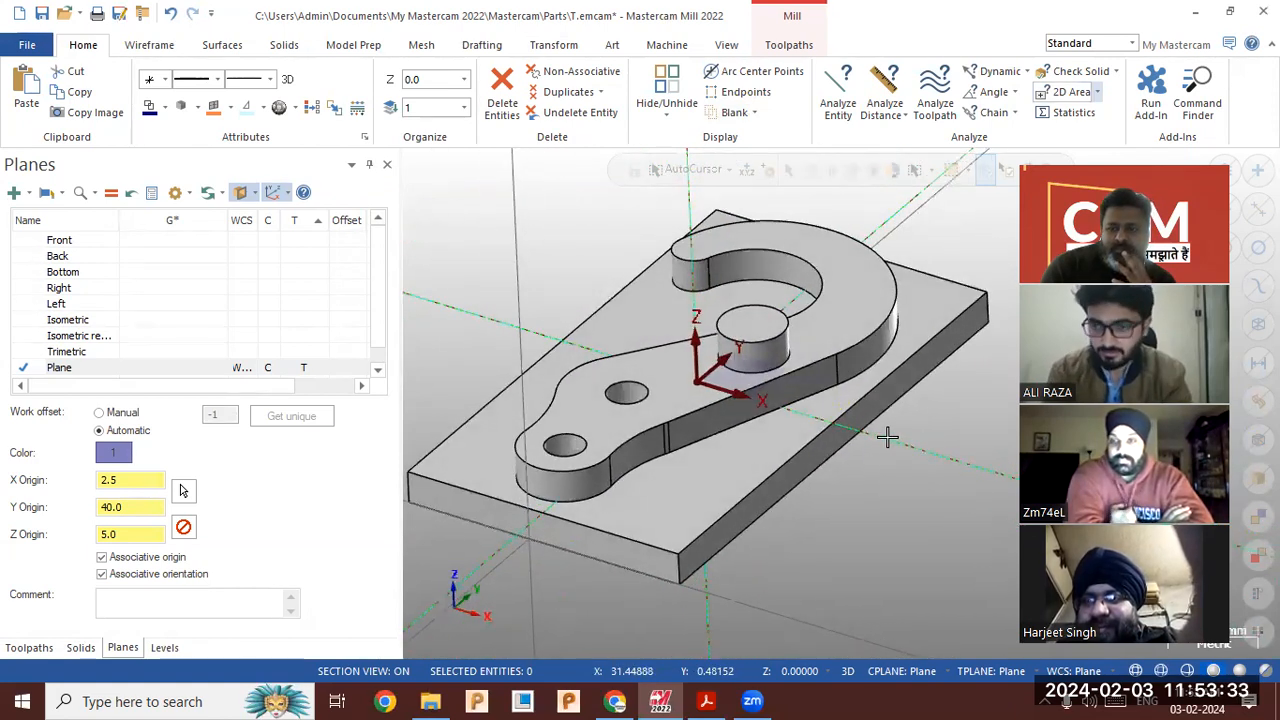